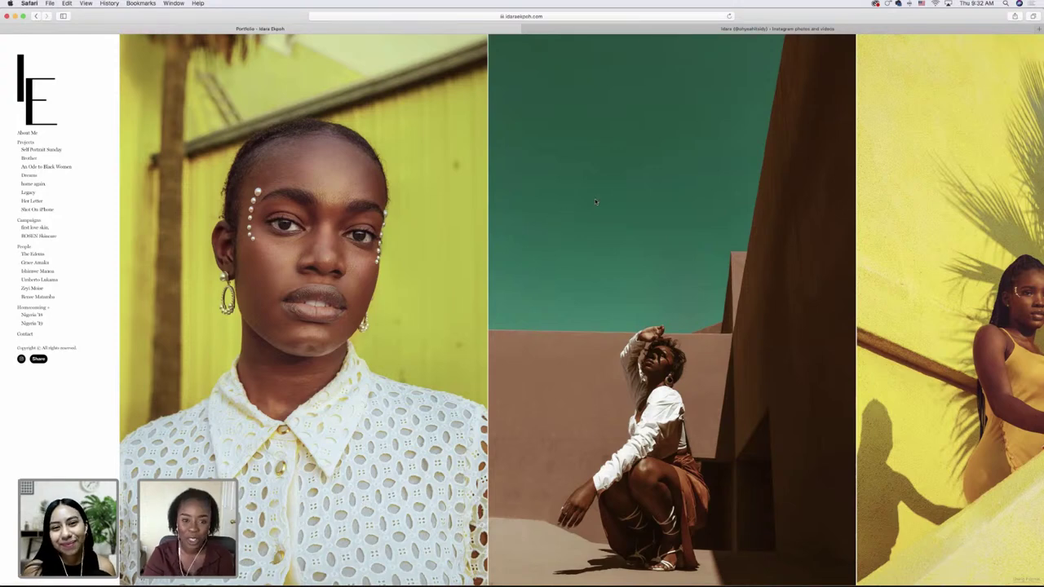
- Scroll horizontally through the portfolio's photos in Safari
scroll(606, 199, right, 3)
scroll(609, 202, right, 2)
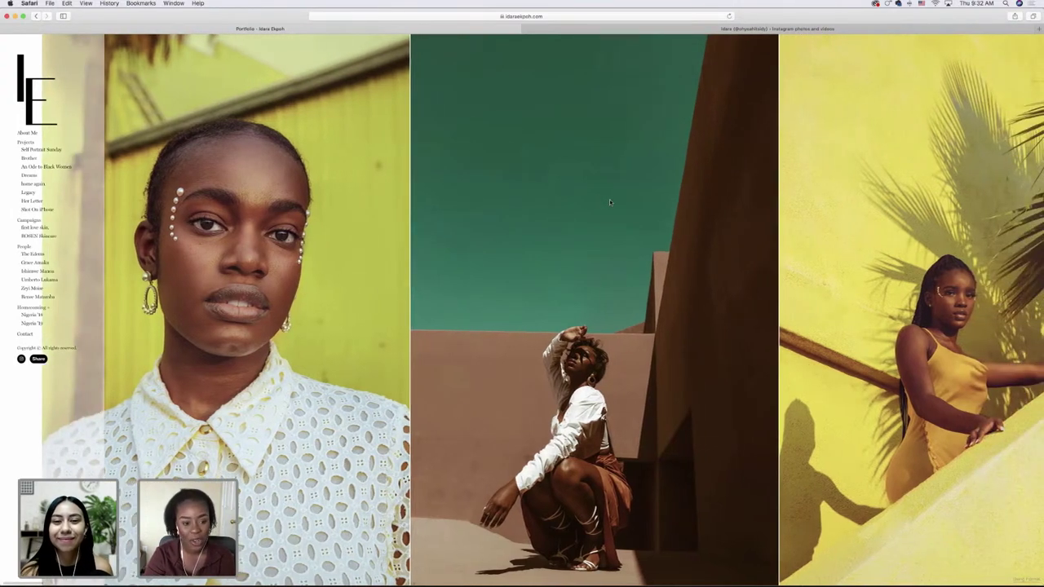
scroll(609, 200, right, 3)
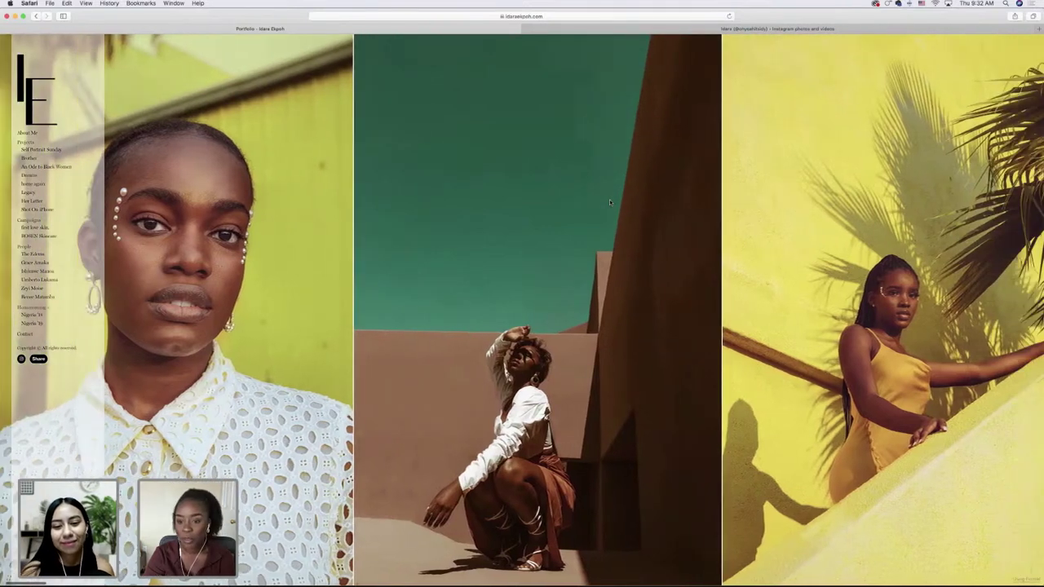
scroll(609, 199, right, 2)
scroll(609, 201, right, 9)
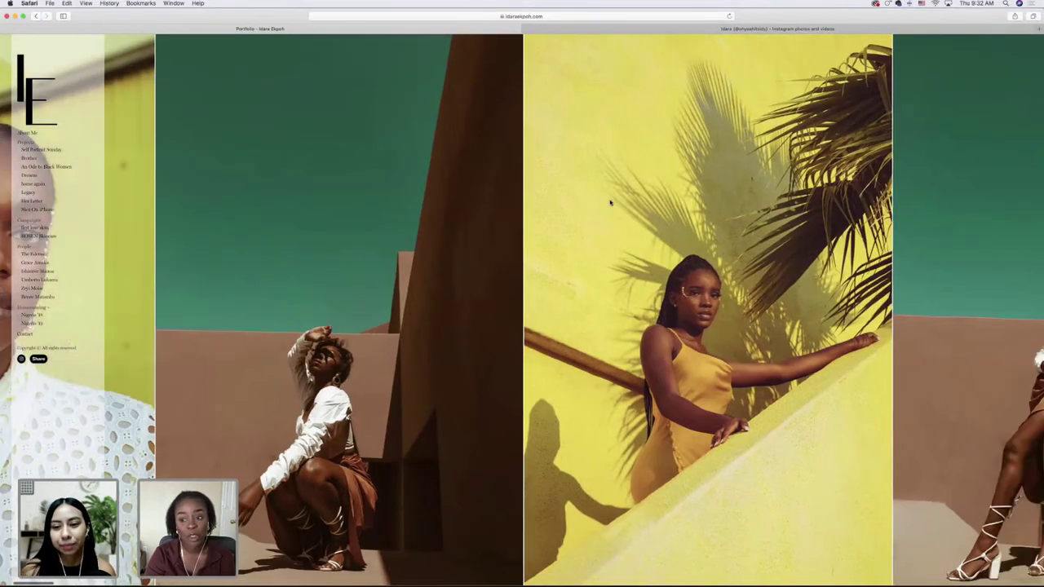
scroll(609, 202, right, 5)
scroll(609, 202, right, 3)
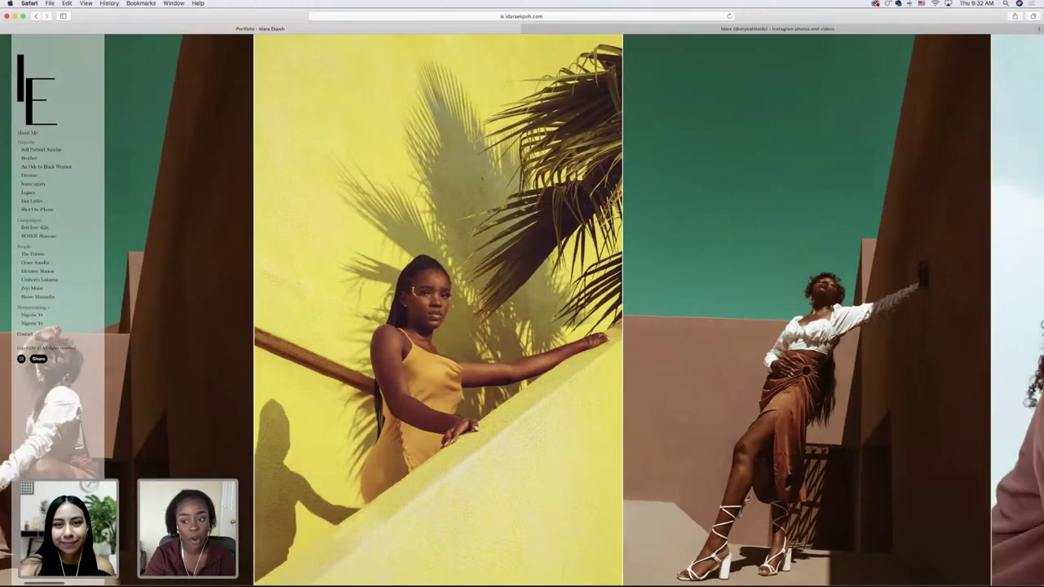
scroll(609, 203, right, 2)
scroll(609, 199, right, 3)
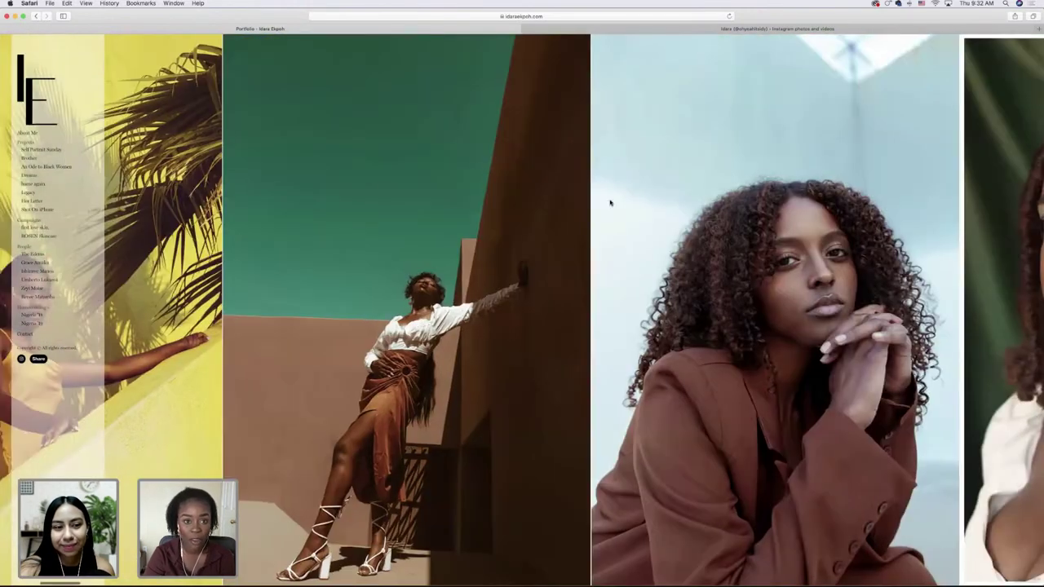
scroll(611, 203, right, 2)
scroll(625, 201, right, 4)
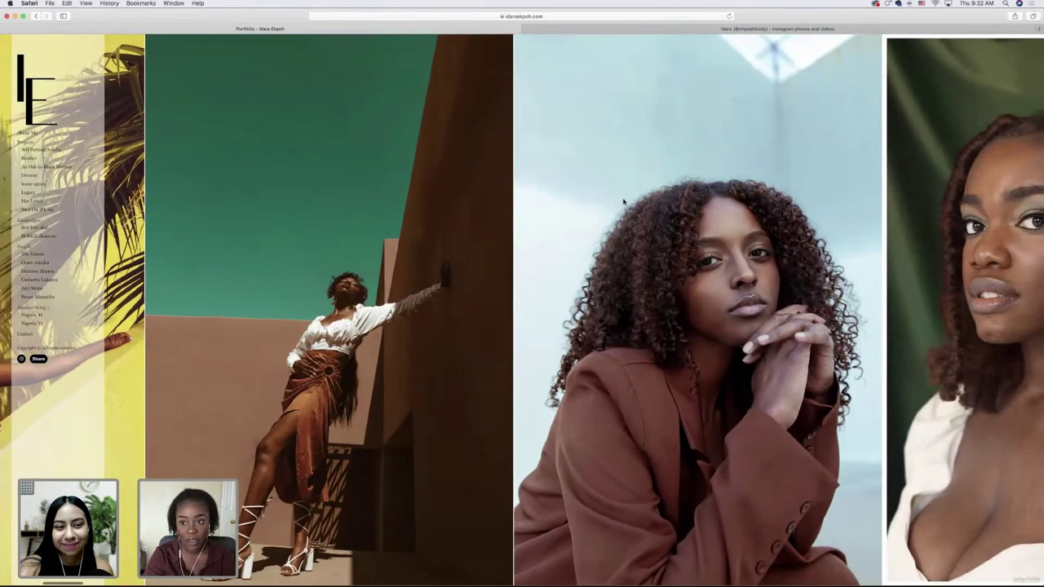
scroll(625, 201, right, 6)
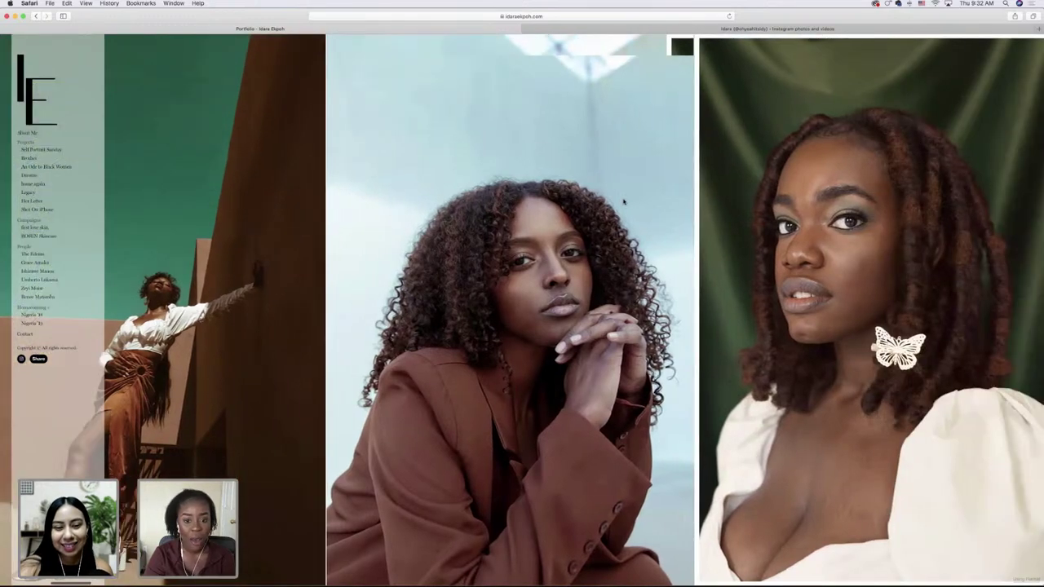
scroll(624, 201, right, 8)
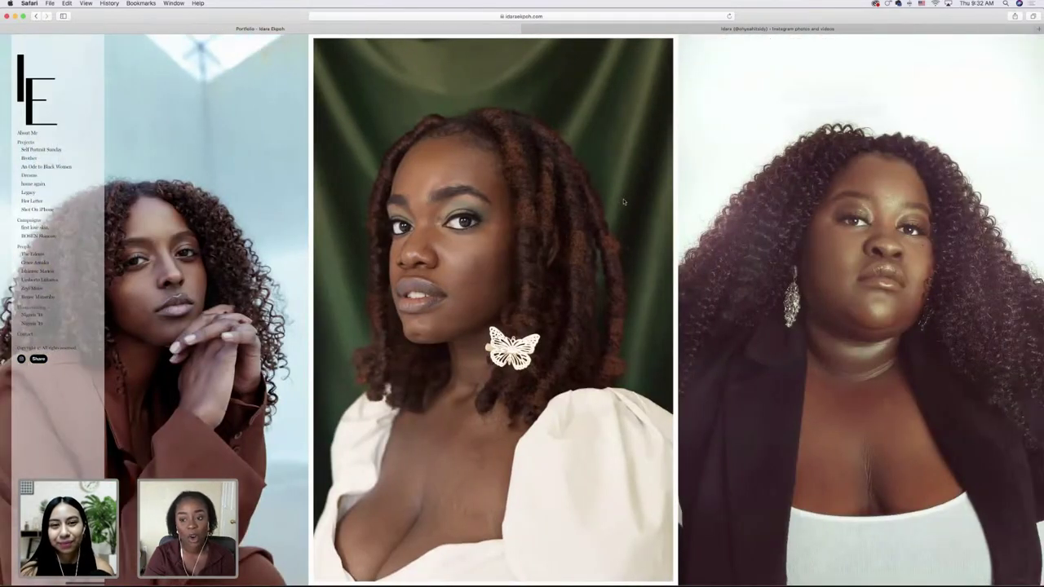
scroll(623, 202, right, 4)
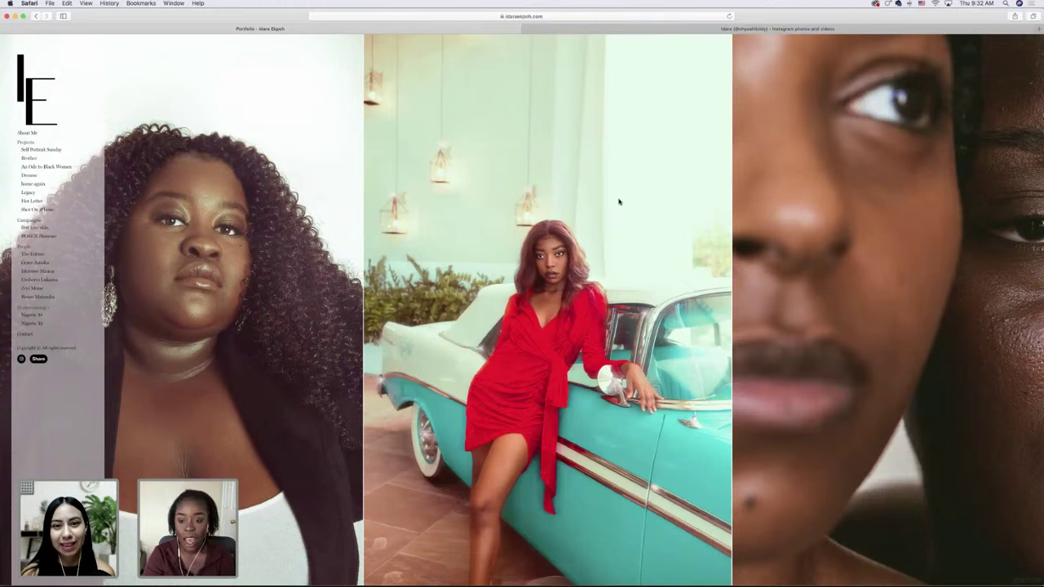
scroll(665, 199, right, 6)
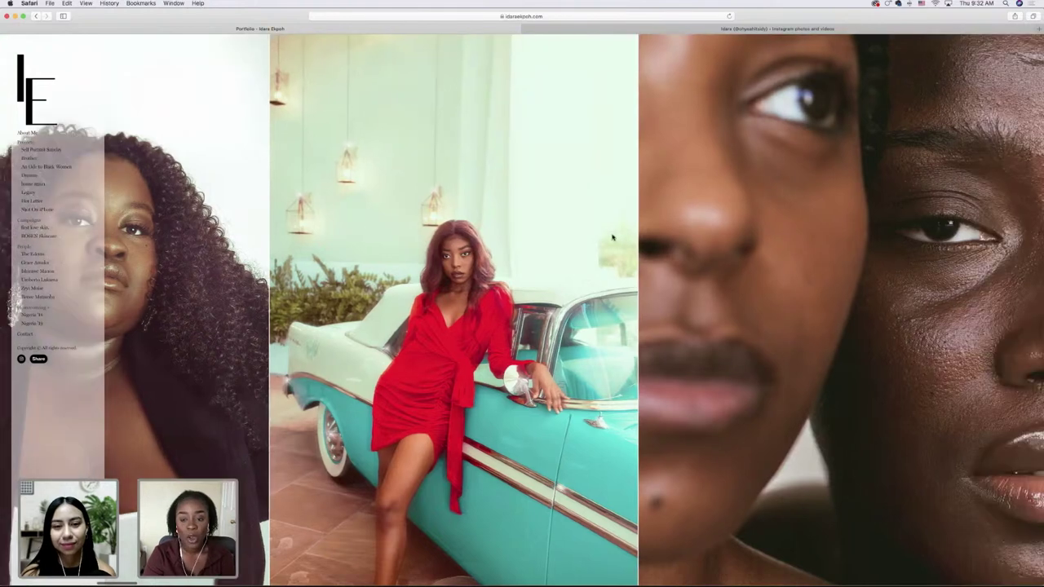
scroll(325, 218, right, 2)
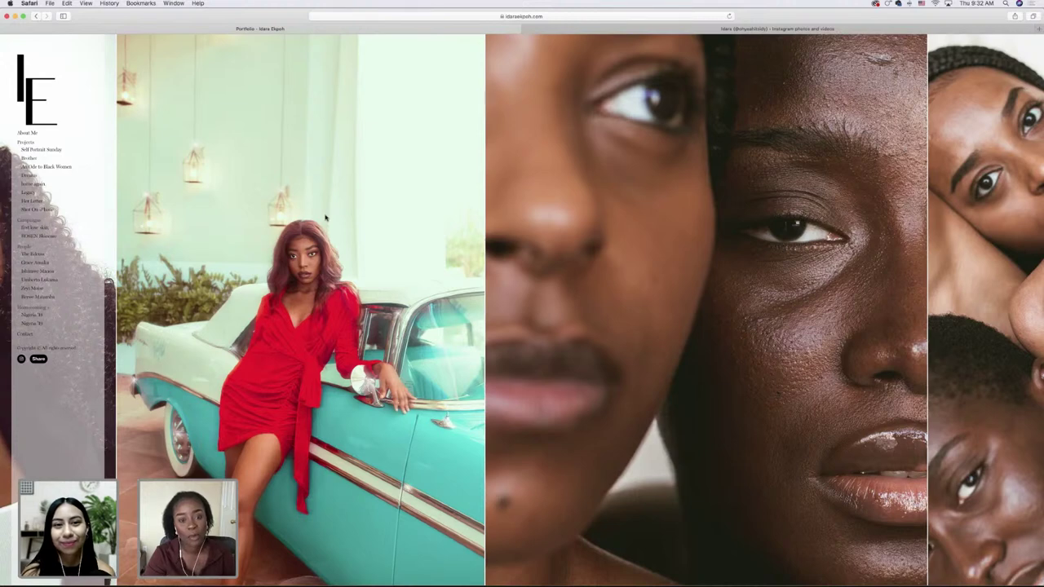
- Open the Dreams project and browse its desert photos of two women in hats
click(30, 174)
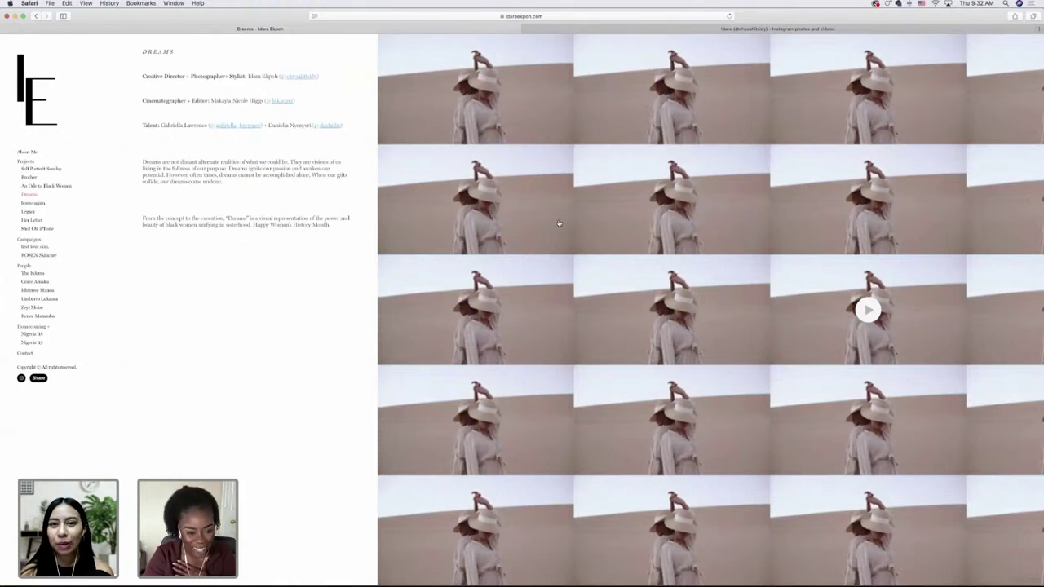
scroll(560, 224, right, 4)
scroll(560, 223, right, 4)
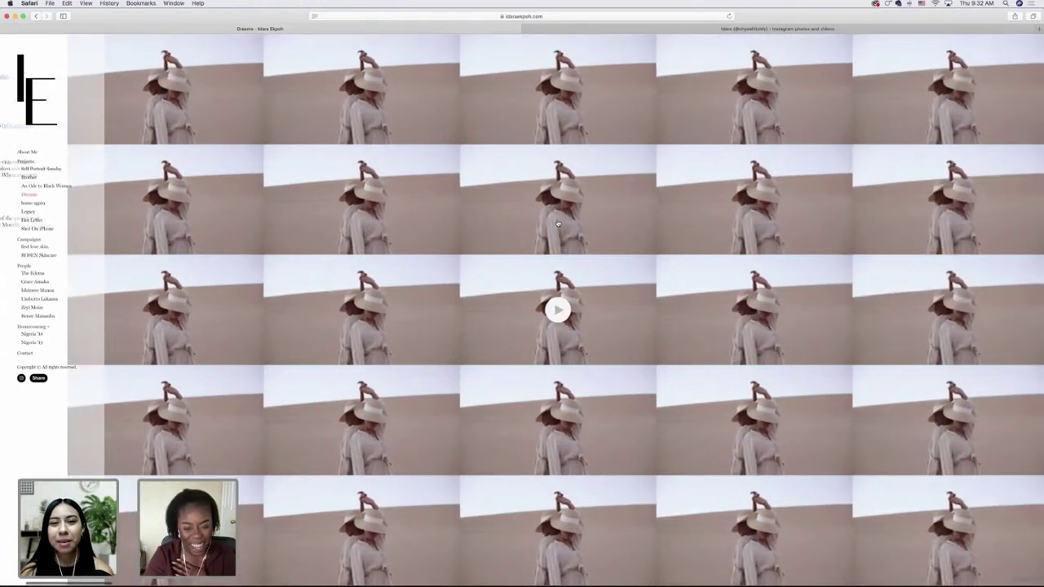
scroll(558, 224, right, 10)
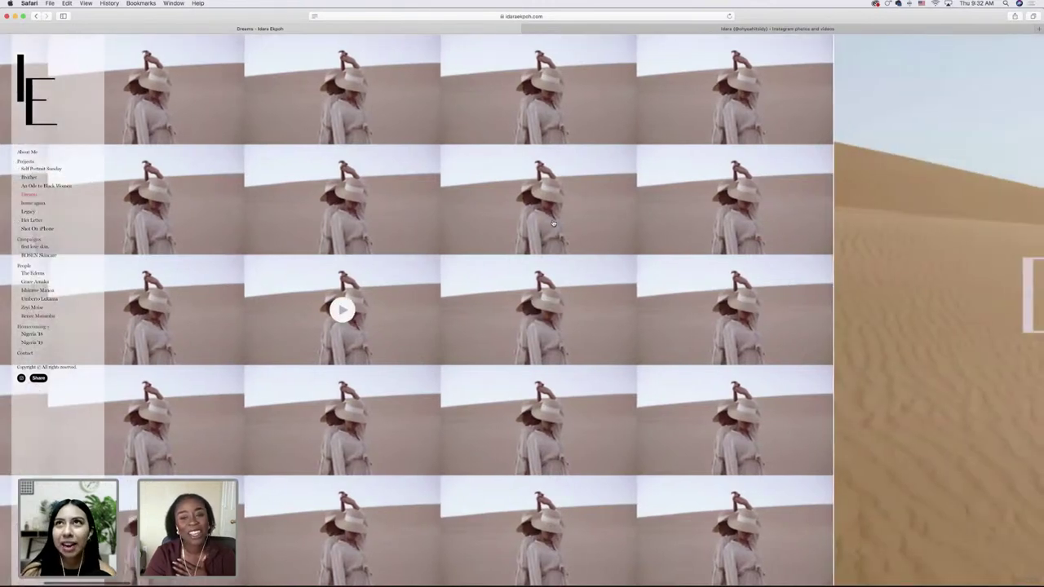
scroll(551, 222, left, 3)
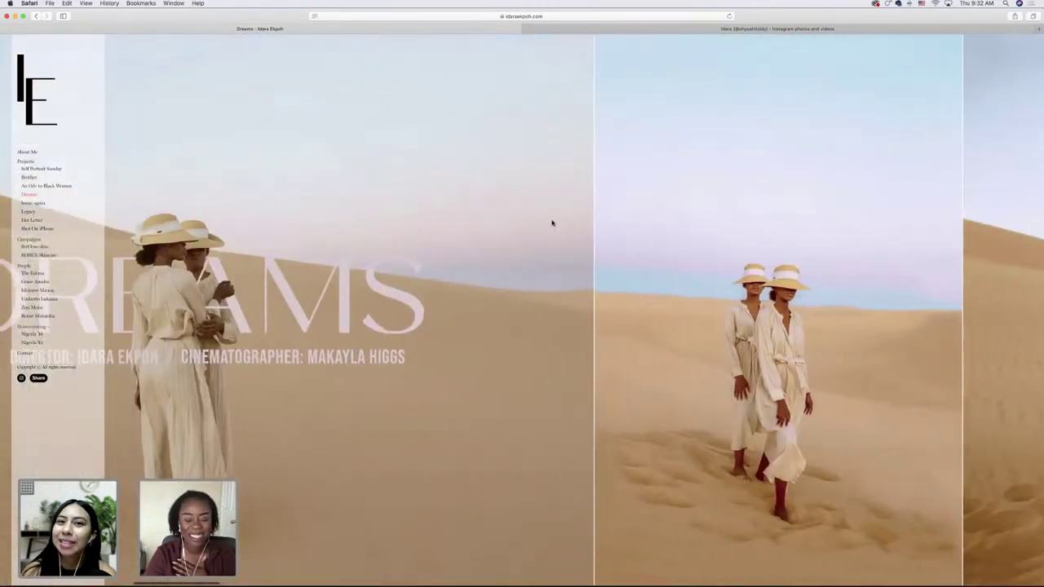
scroll(551, 222, right, 5)
scroll(551, 222, right, 6)
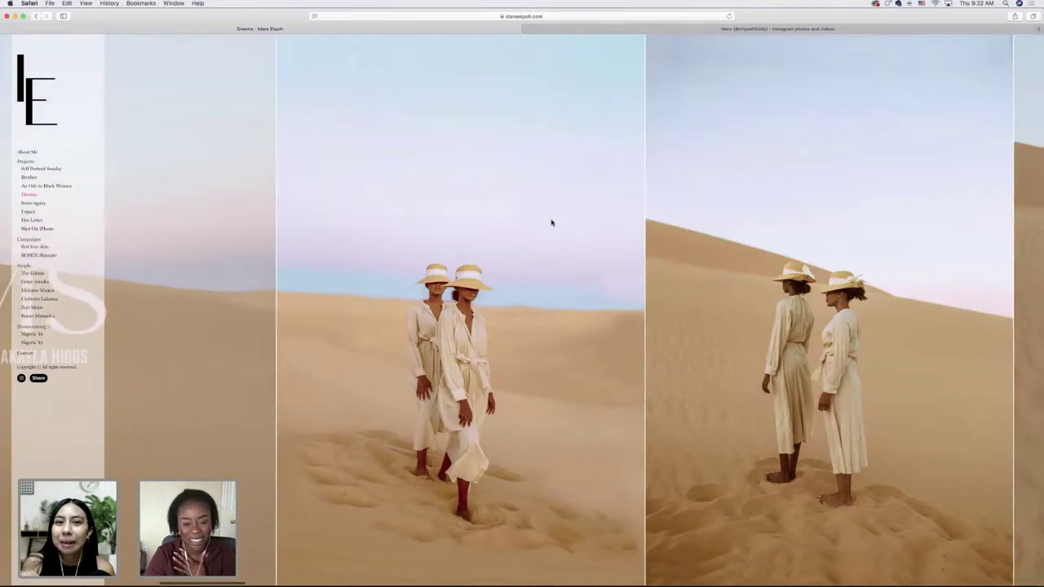
scroll(551, 222, right, 8)
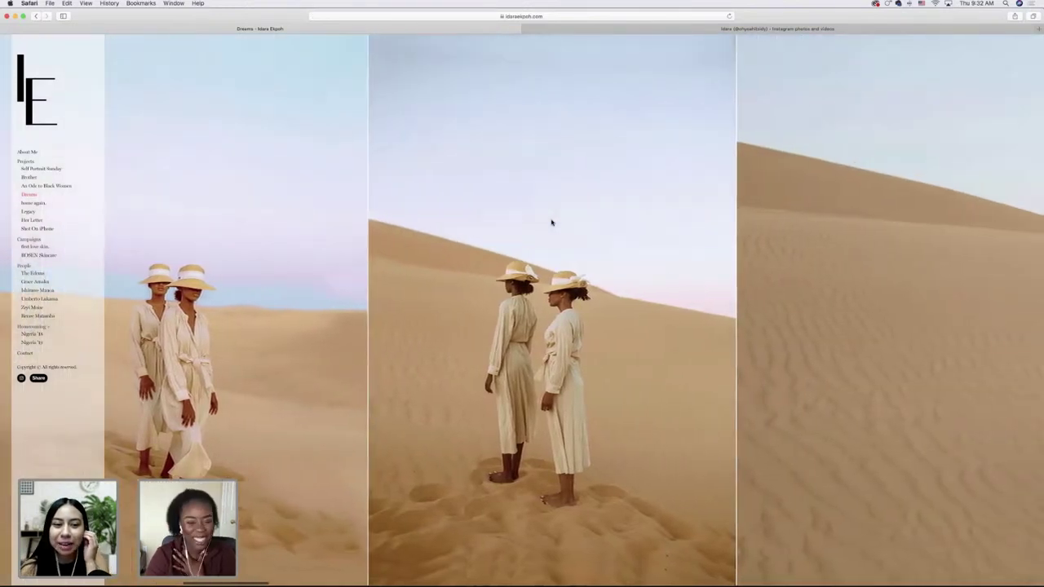
scroll(551, 221, right, 6)
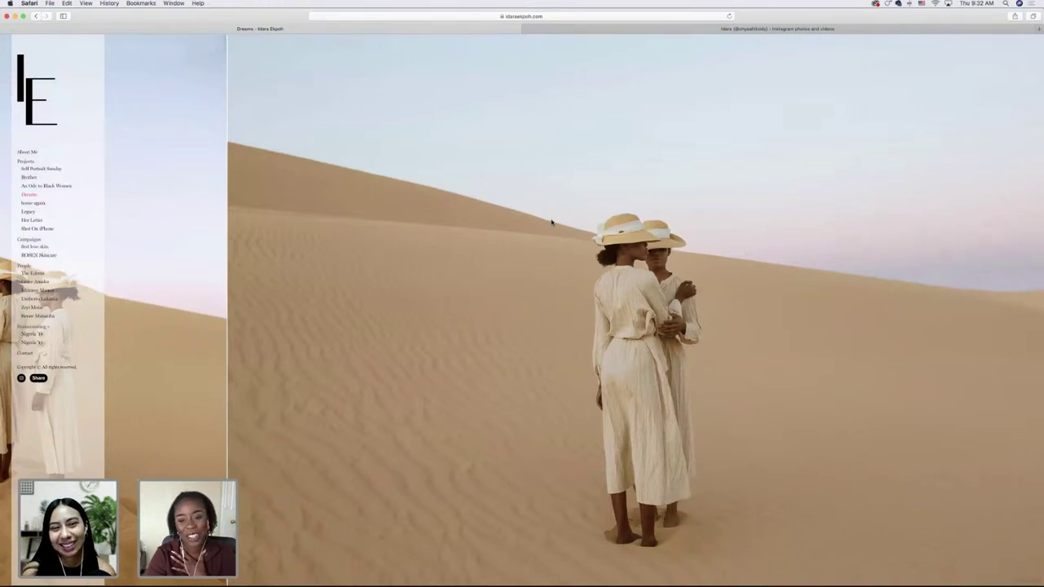
scroll(551, 221, right, 3)
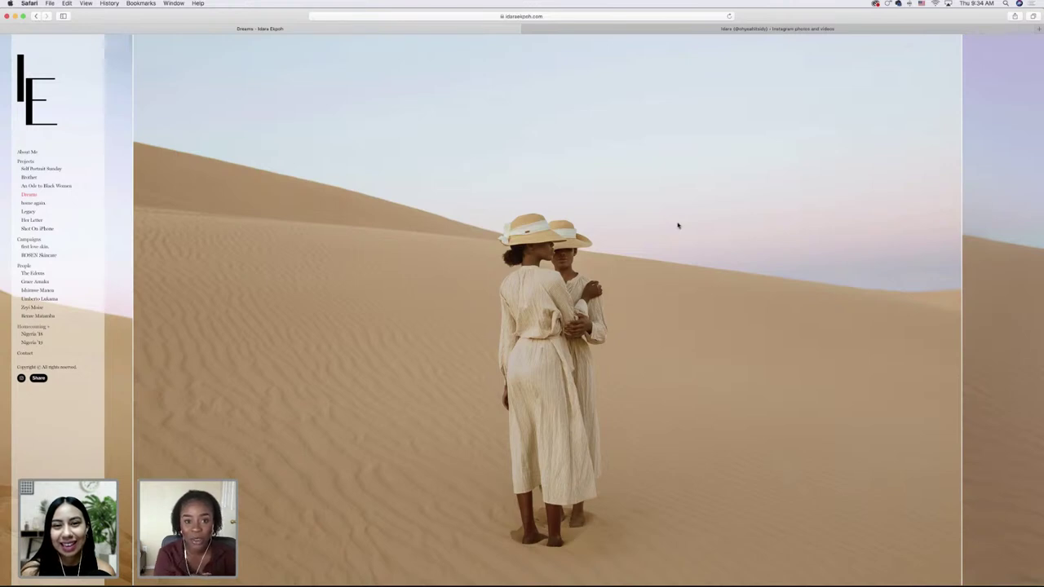
click(759, 30)
scroll(689, 209, down, 2)
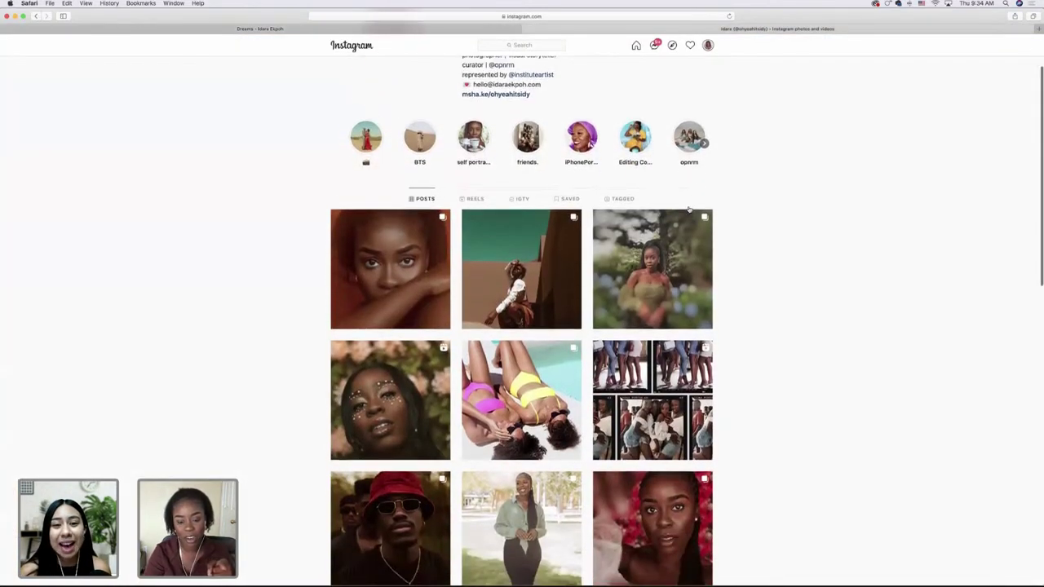
scroll(689, 210, down, 4)
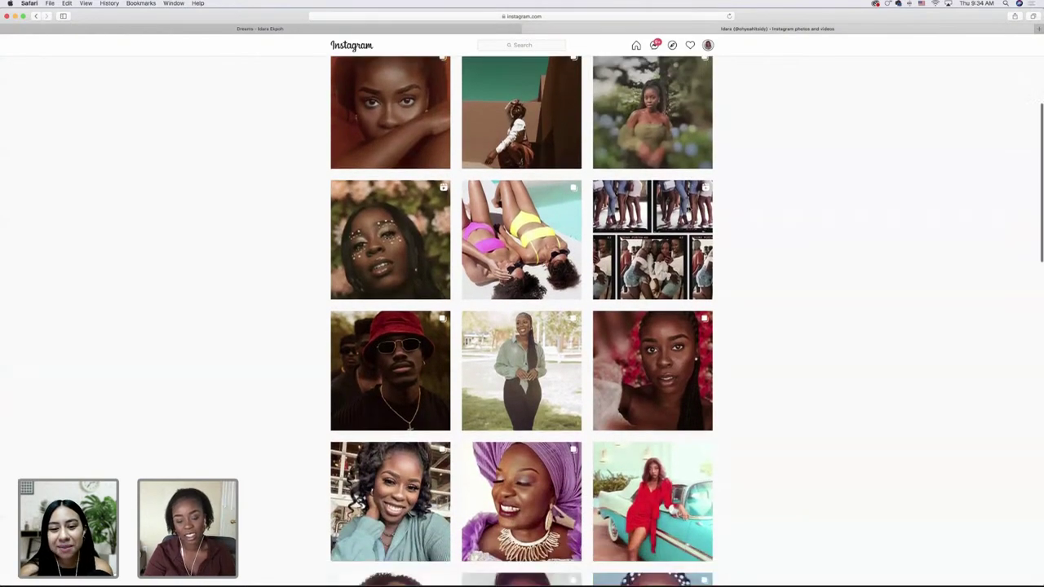
scroll(689, 210, down, 2)
click(245, 29)
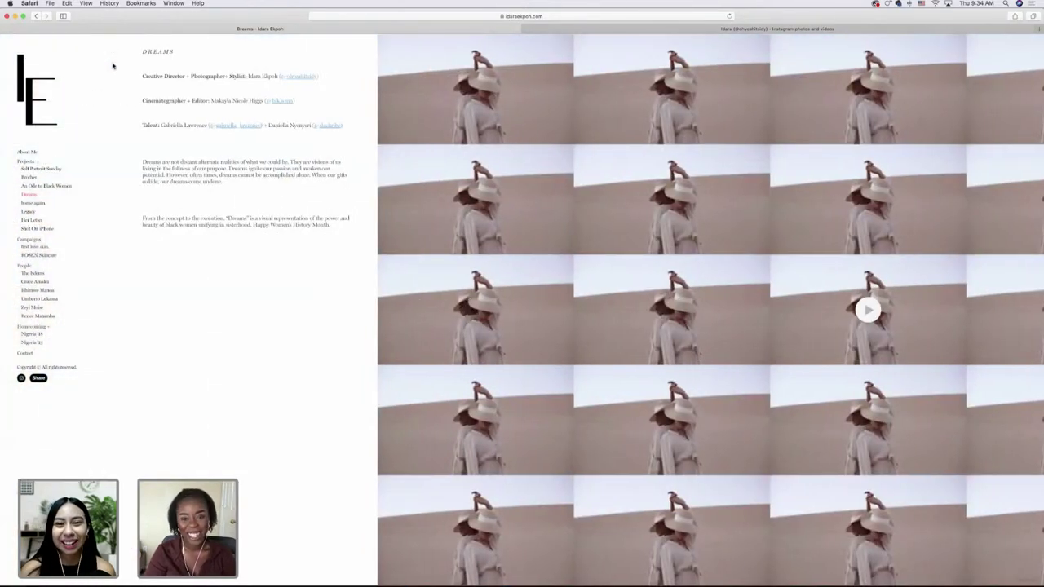
- Close Safari, bring Lightroom Classic into the Develop module, then minimise its window
click(14, 16)
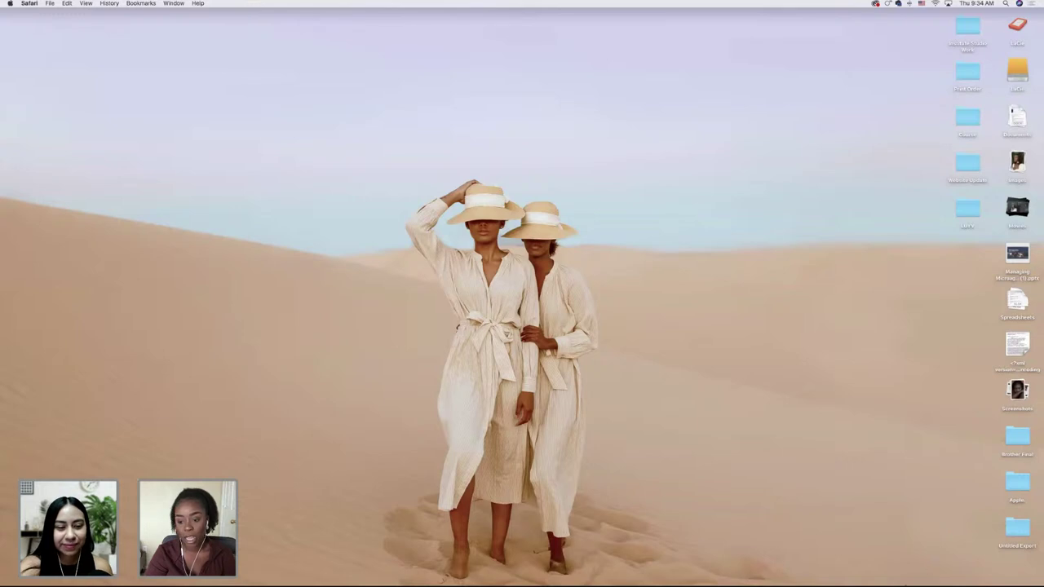
mouse_move(904, 579)
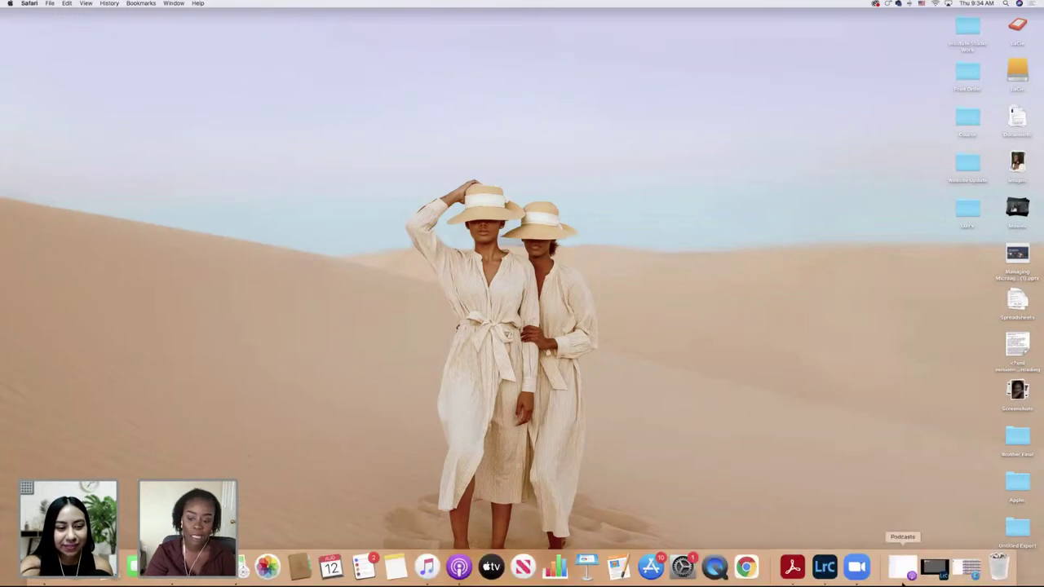
click(936, 576)
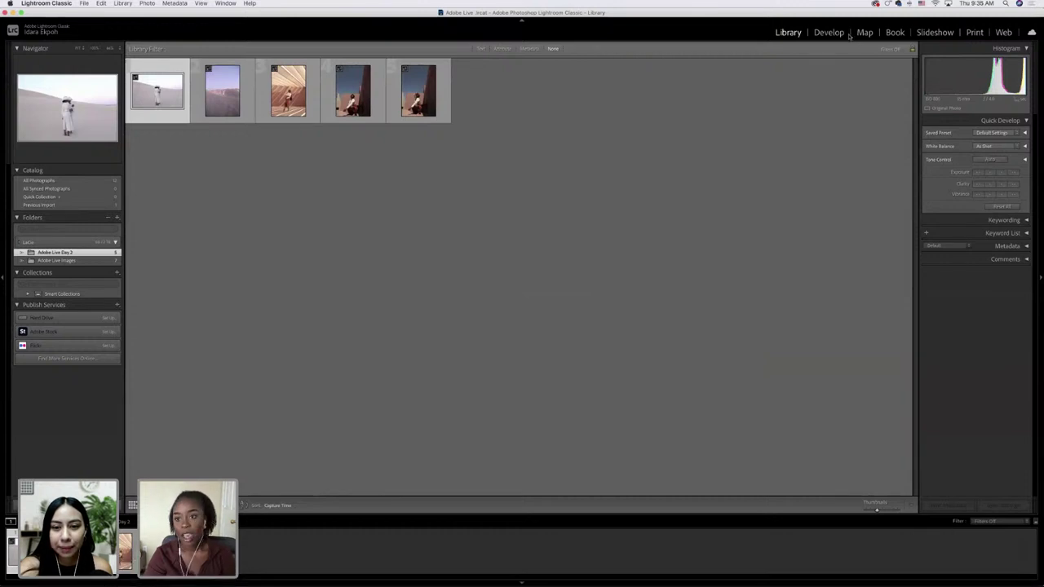
click(829, 32)
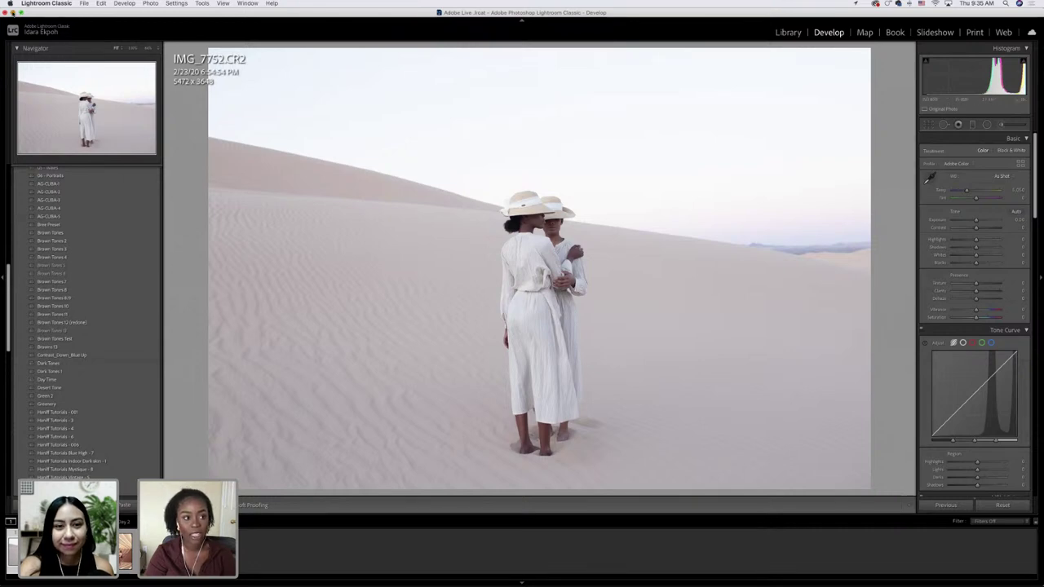
click(21, 12)
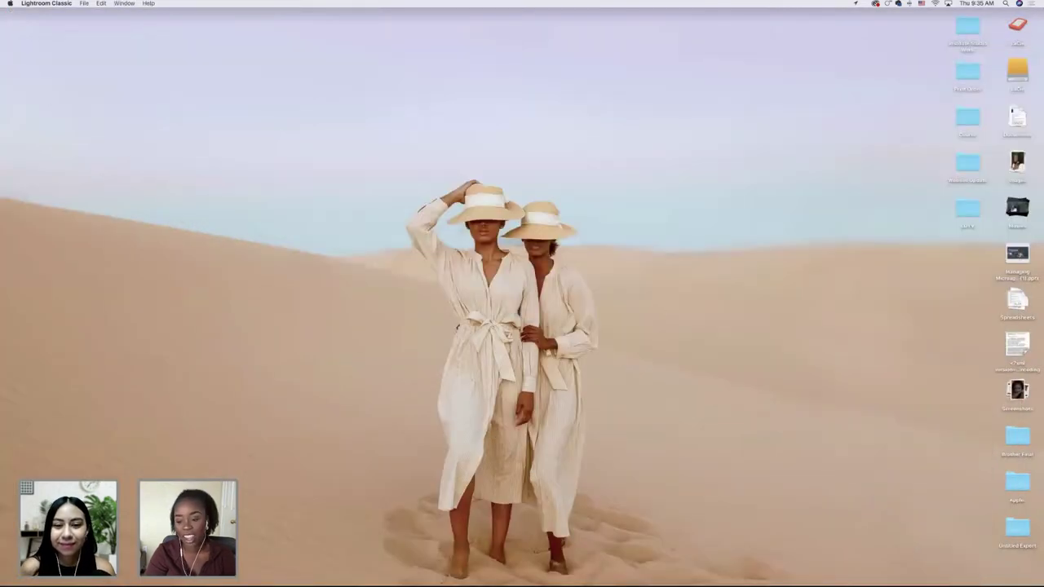
- Restore the minimised Lightroom Classic window showing IMG_7752.CR2 in Develop
click(966, 568)
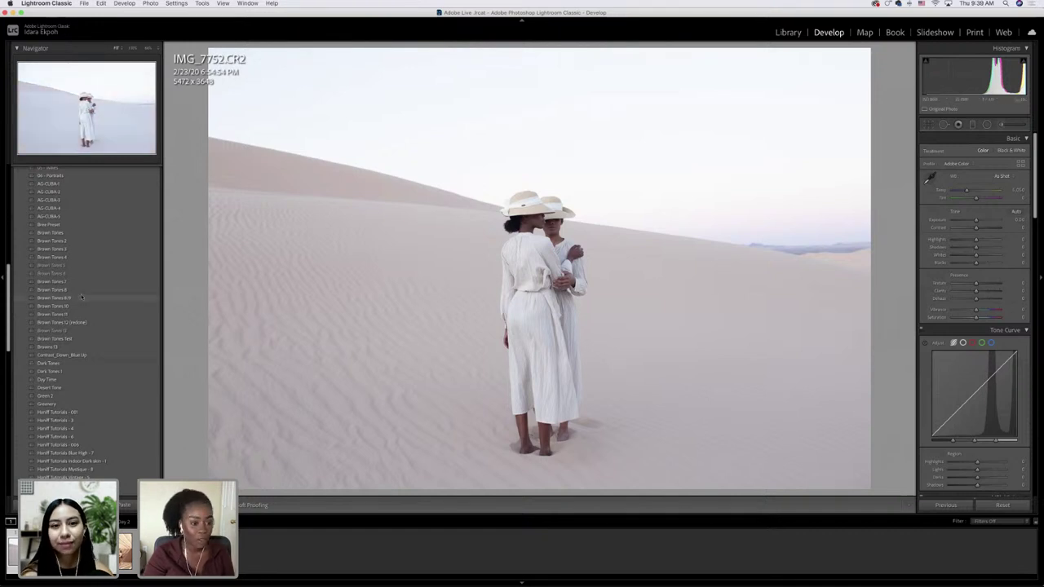
scroll(81, 294, down, 2)
scroll(81, 296, down, 3)
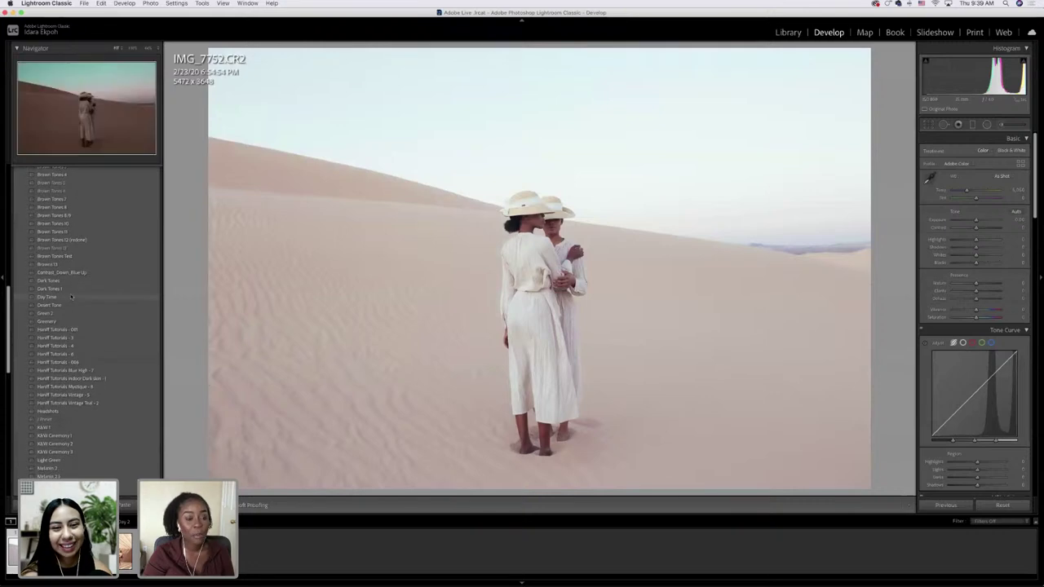
scroll(70, 294, down, 4)
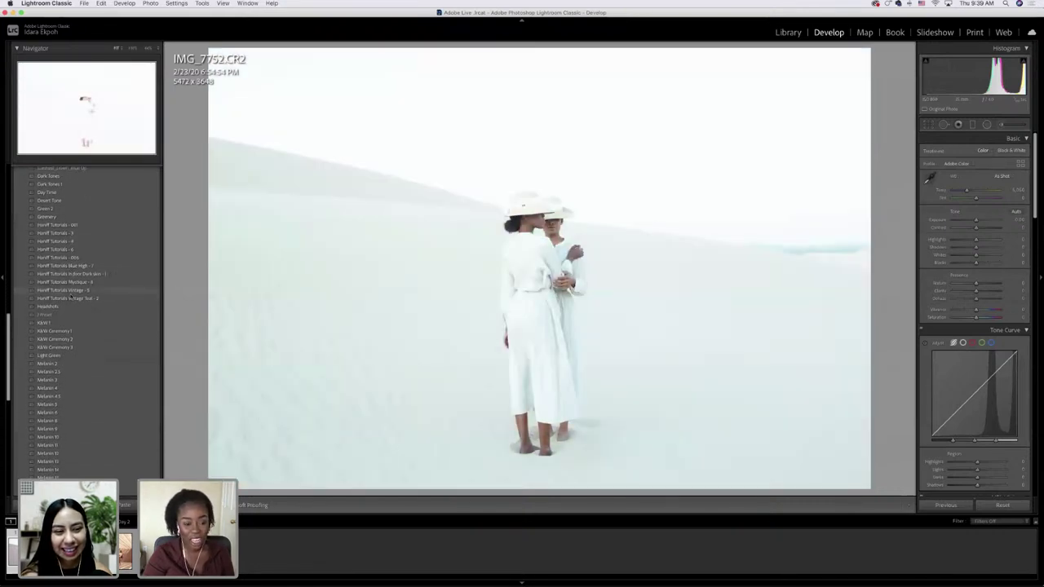
scroll(70, 293, up, 3)
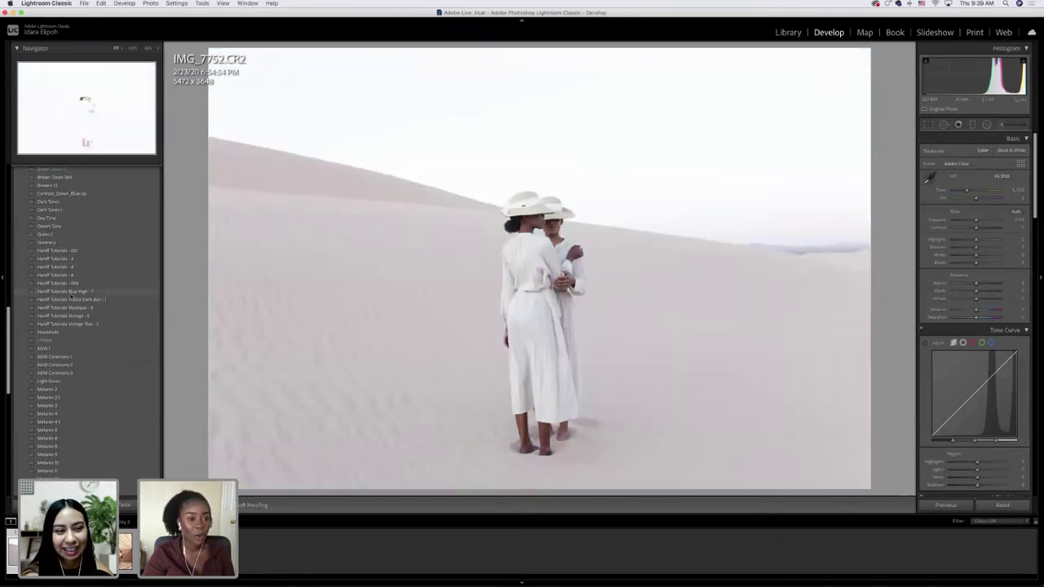
scroll(72, 296, up, 6)
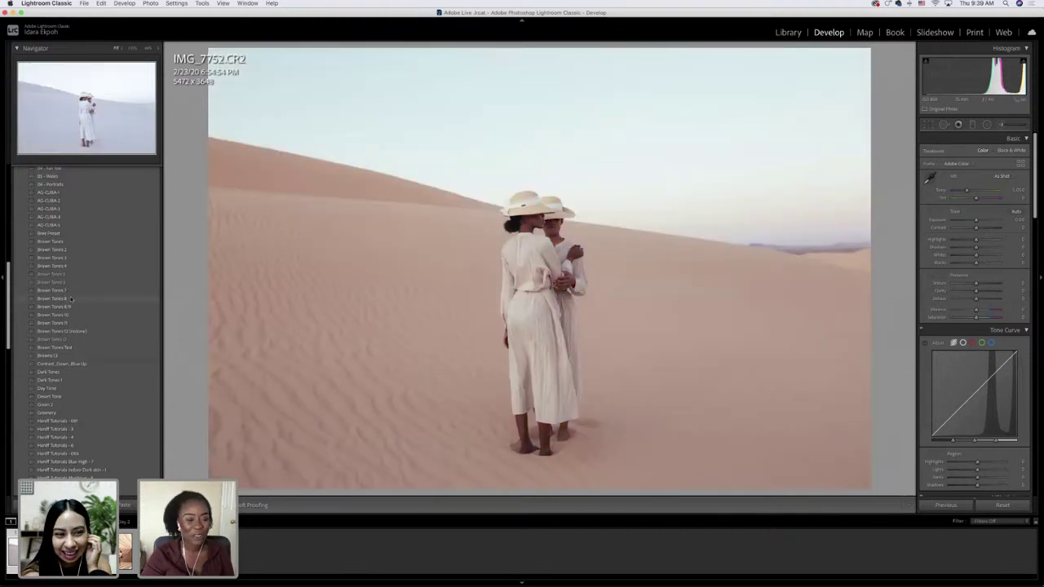
scroll(72, 298, down, 3)
scroll(71, 298, down, 10)
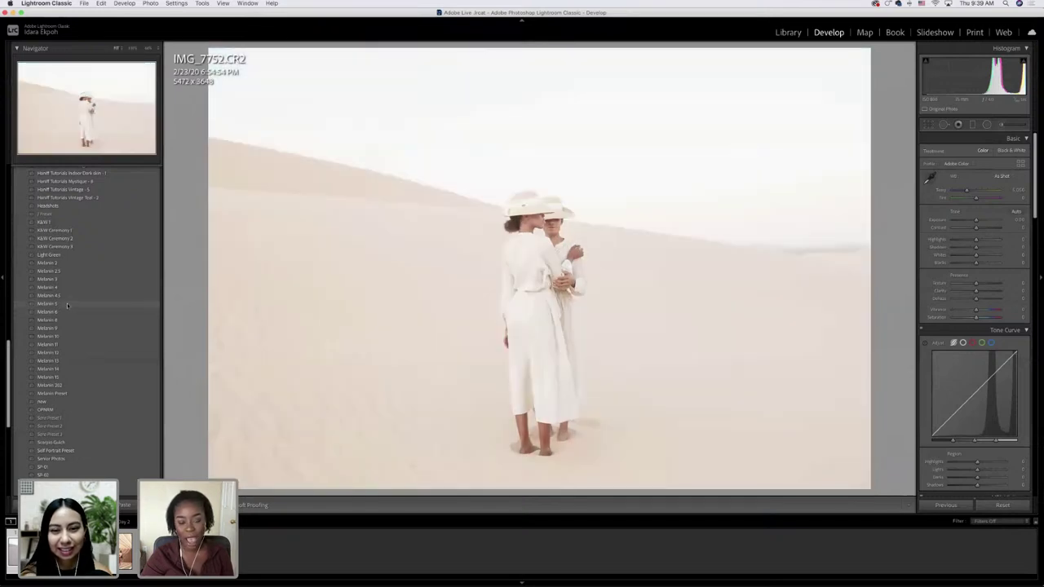
scroll(67, 302, up, 9)
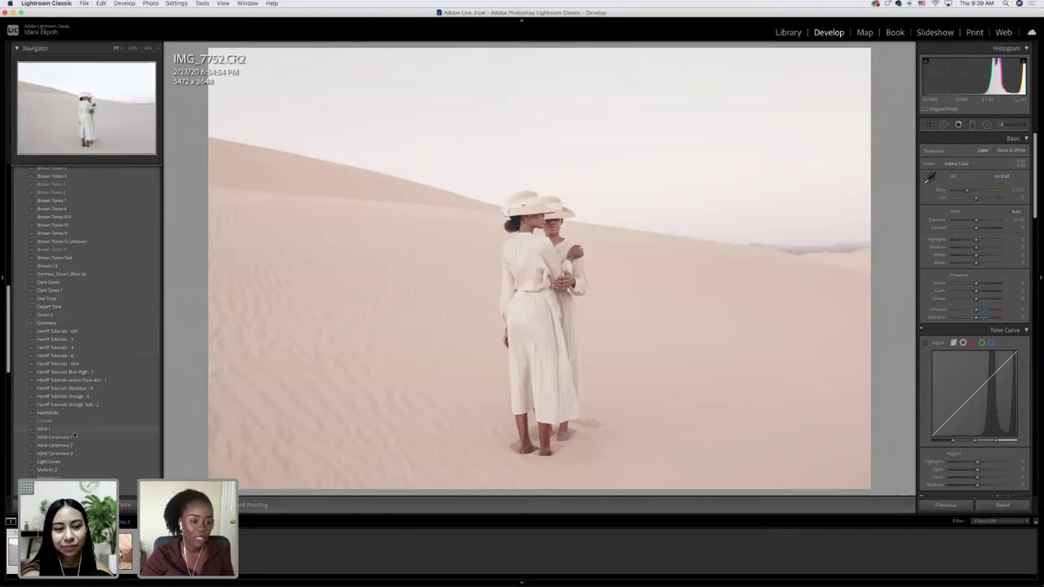
scroll(73, 433, down, 1)
scroll(106, 337, down, 2)
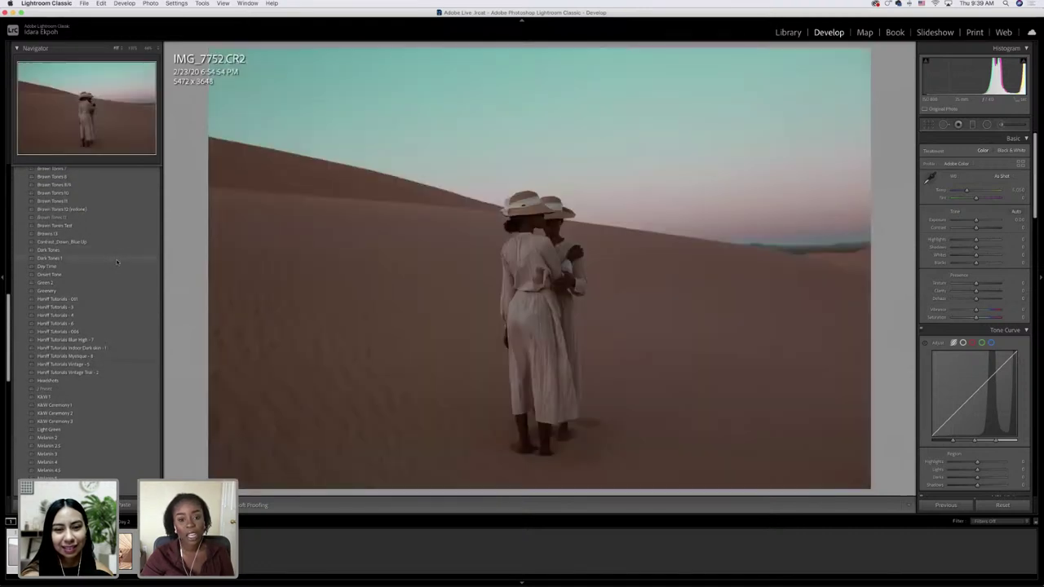
scroll(138, 269, up, 2)
scroll(149, 261, up, 1)
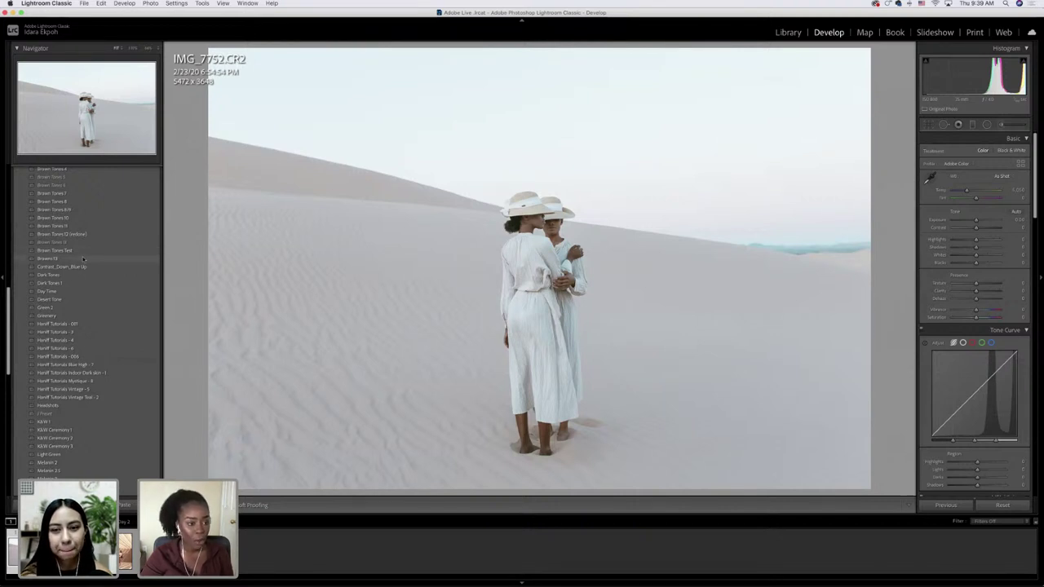
scroll(83, 261, up, 1)
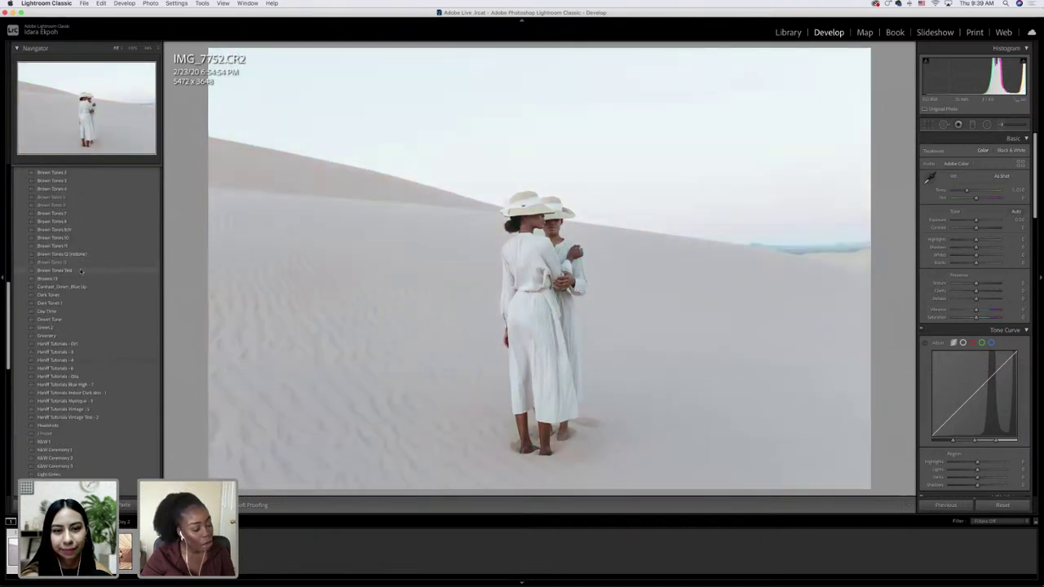
scroll(94, 286, down, 10)
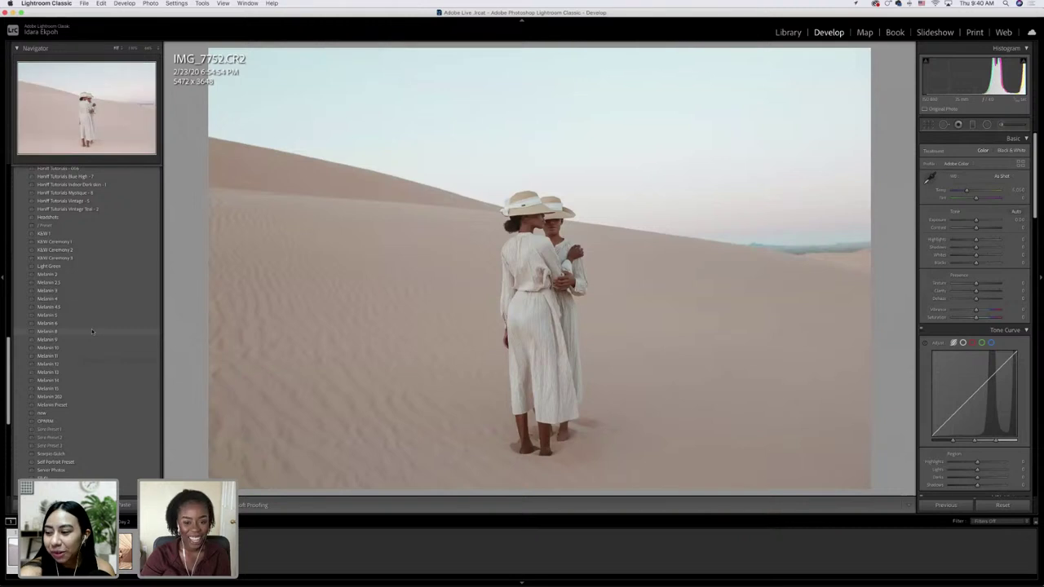
click(91, 328)
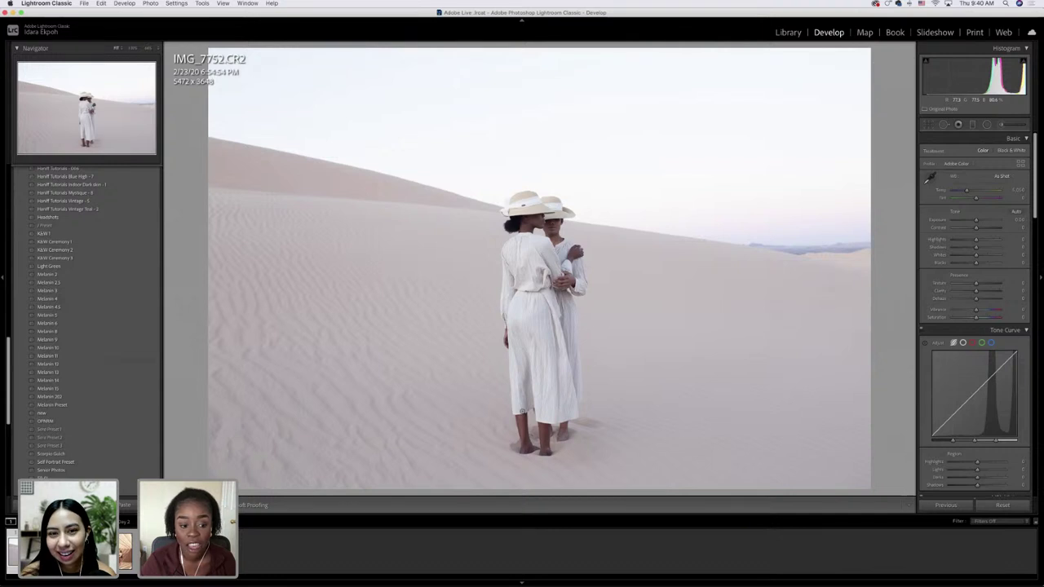
key(Right)
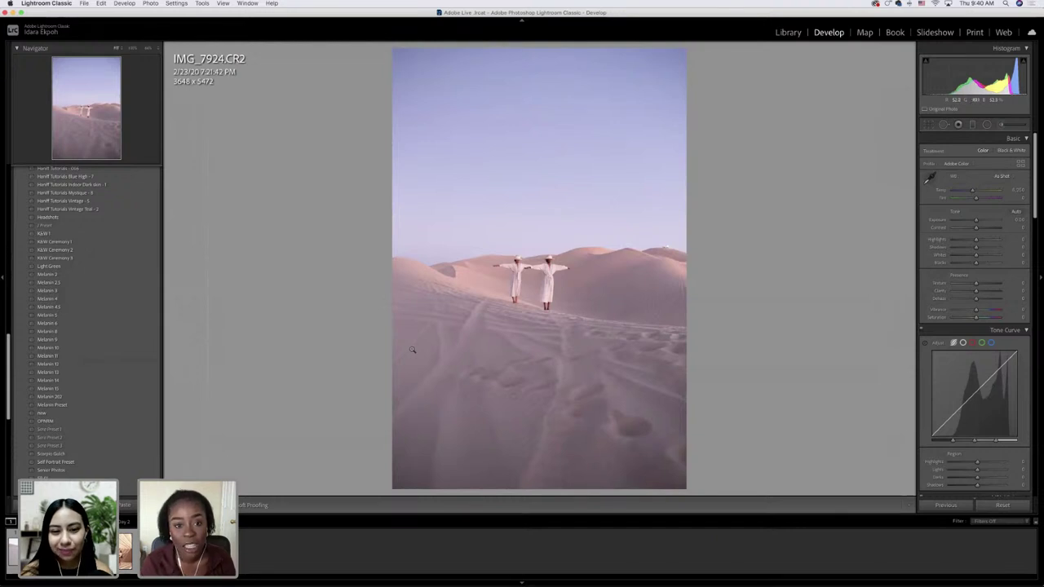
key(Right)
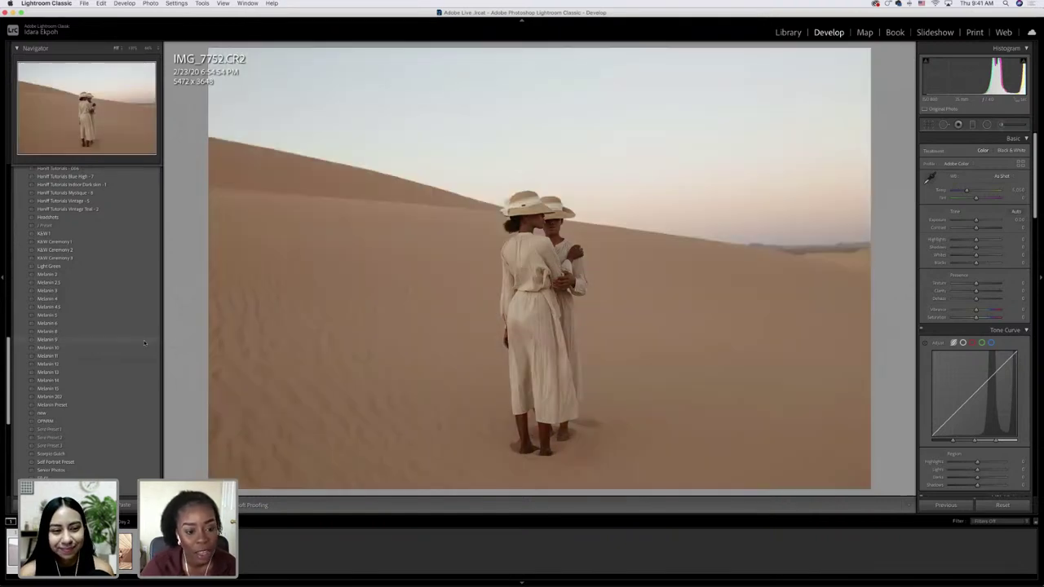
- Apply the Melanin 9 preset to the desert photo
click(49, 339)
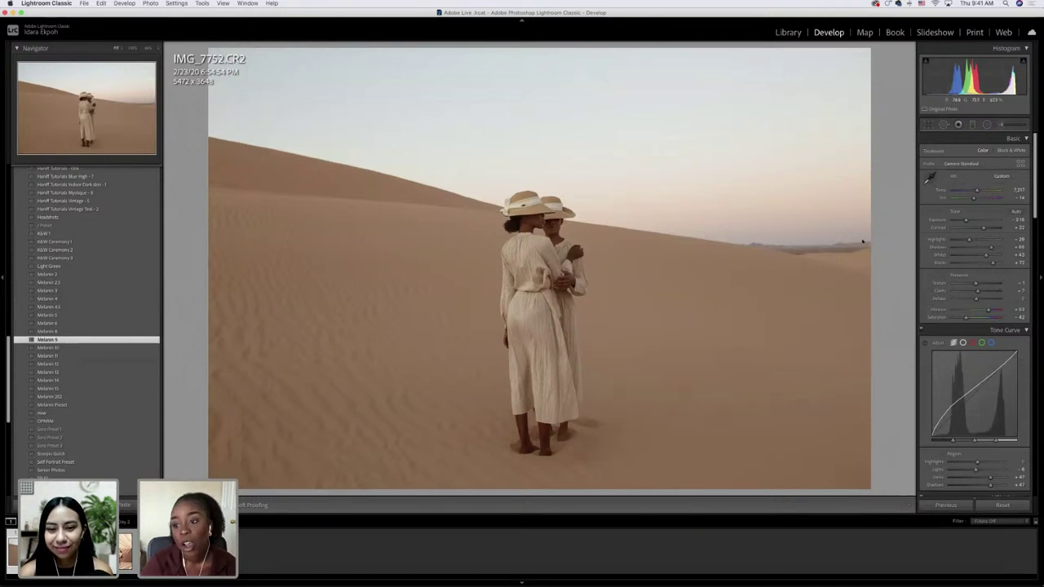
scroll(975, 248, down, 2)
scroll(975, 248, down, 5)
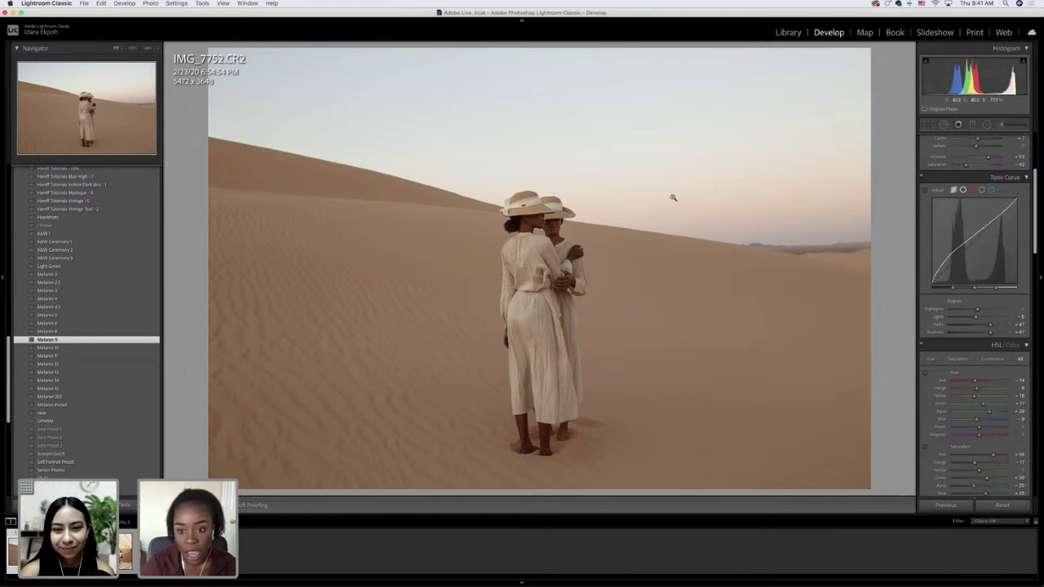
- Compare original and Melanin 9 versions side by side, zooming in and out on the dunes
key(y)
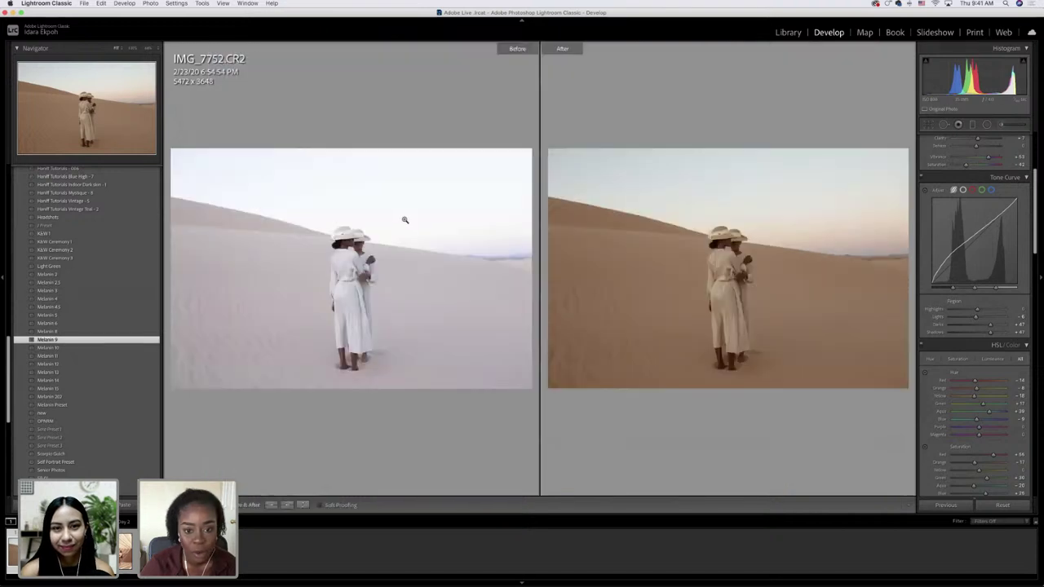
click(421, 253)
click(286, 261)
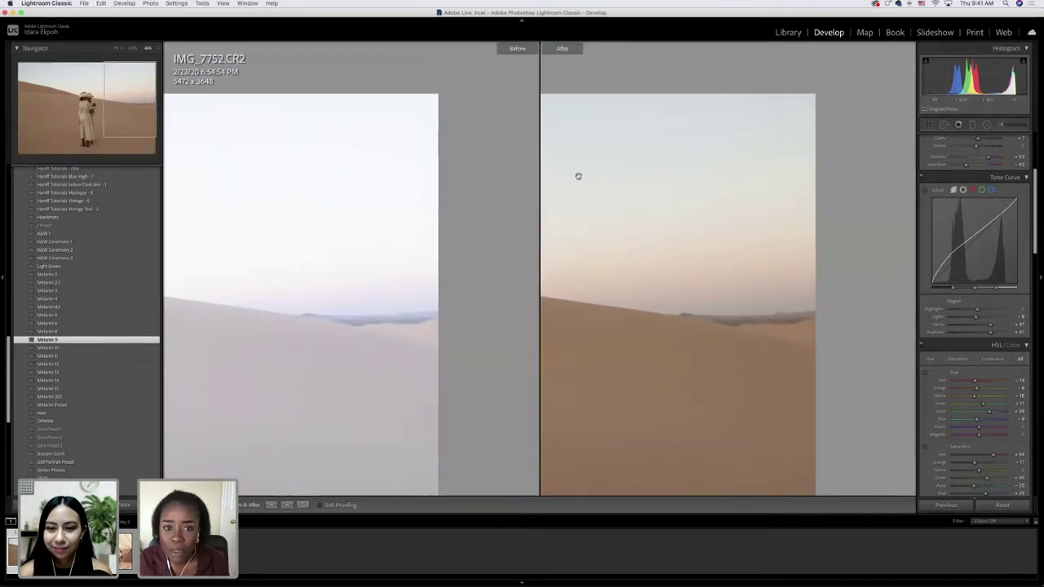
click(301, 240)
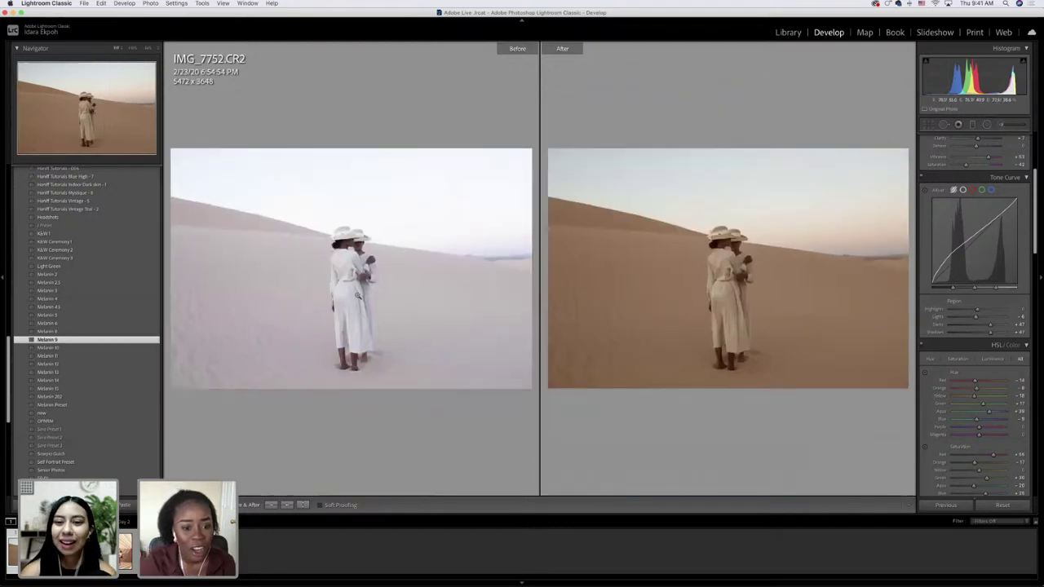
click(304, 297)
click(342, 263)
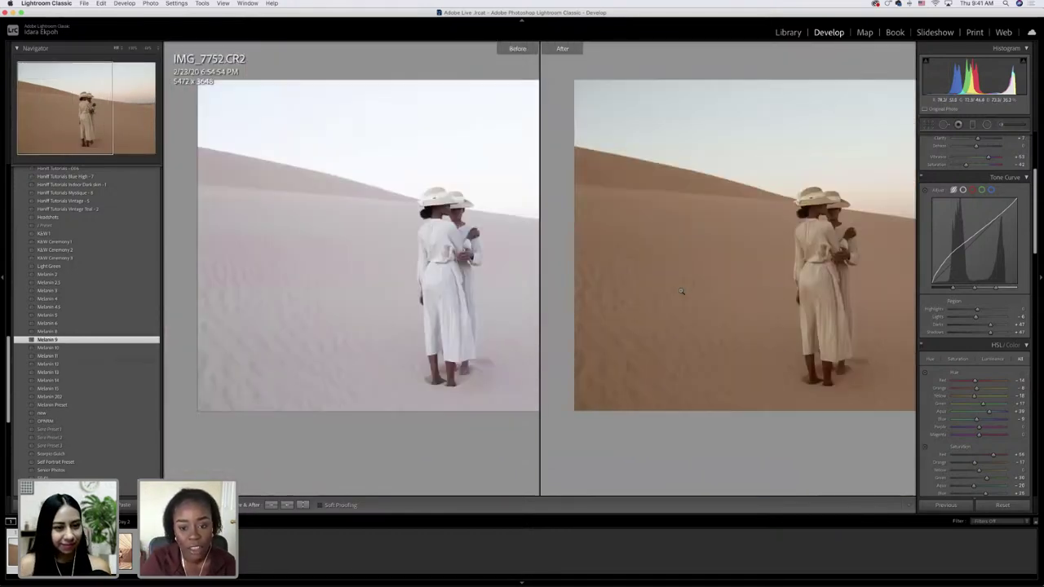
- Raise Exposure, lower Shadows slightly and pull down the Tone Curve Darks
key(y)
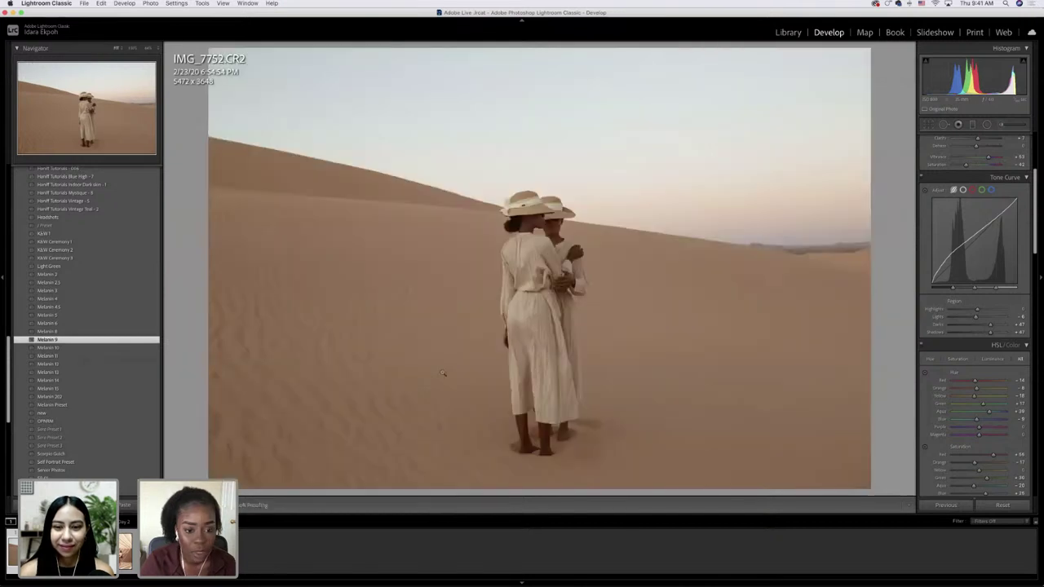
scroll(992, 220, up, 5)
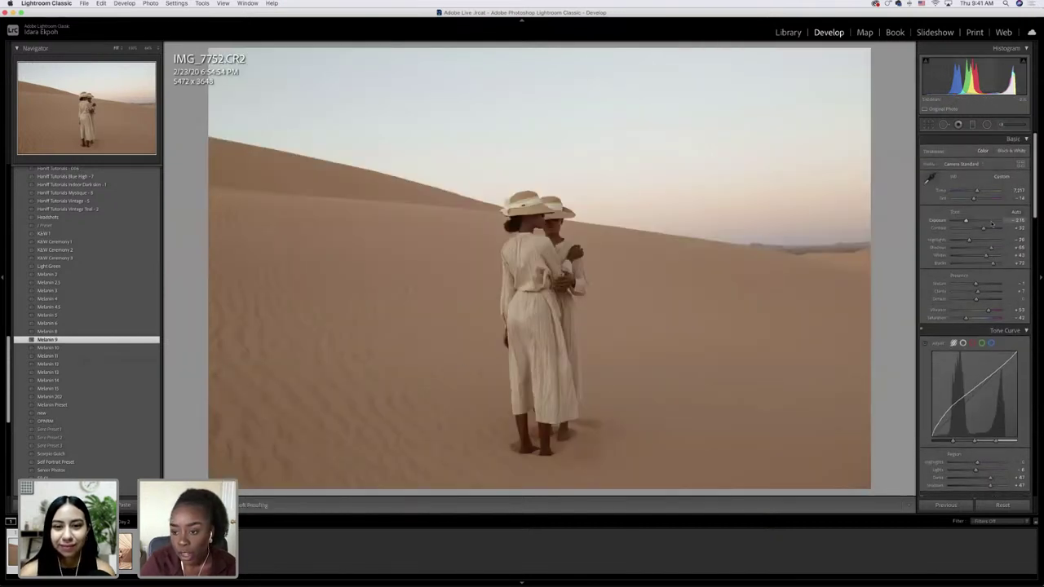
scroll(992, 220, down, 1)
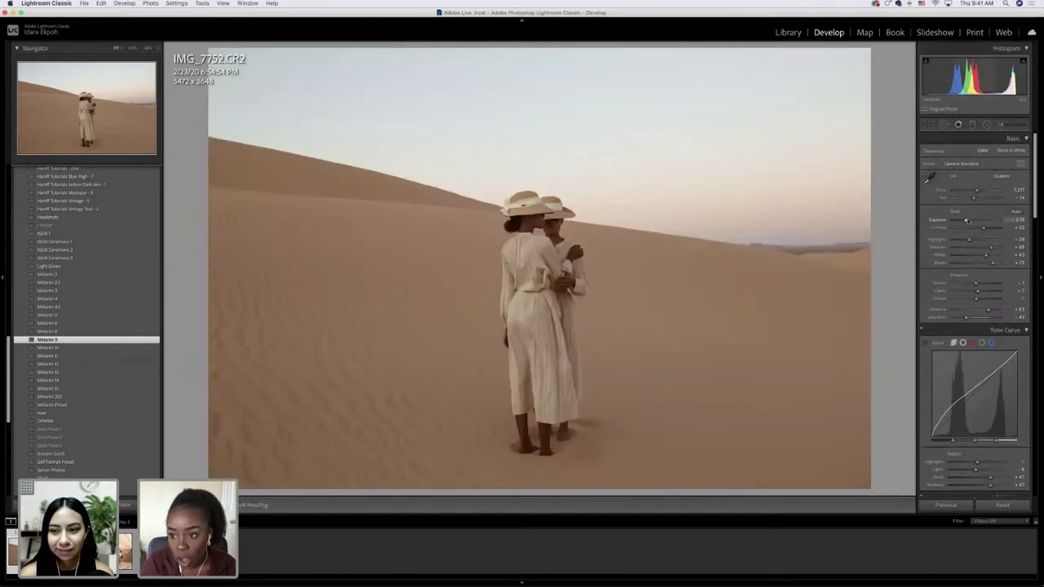
drag(966, 218, 993, 247)
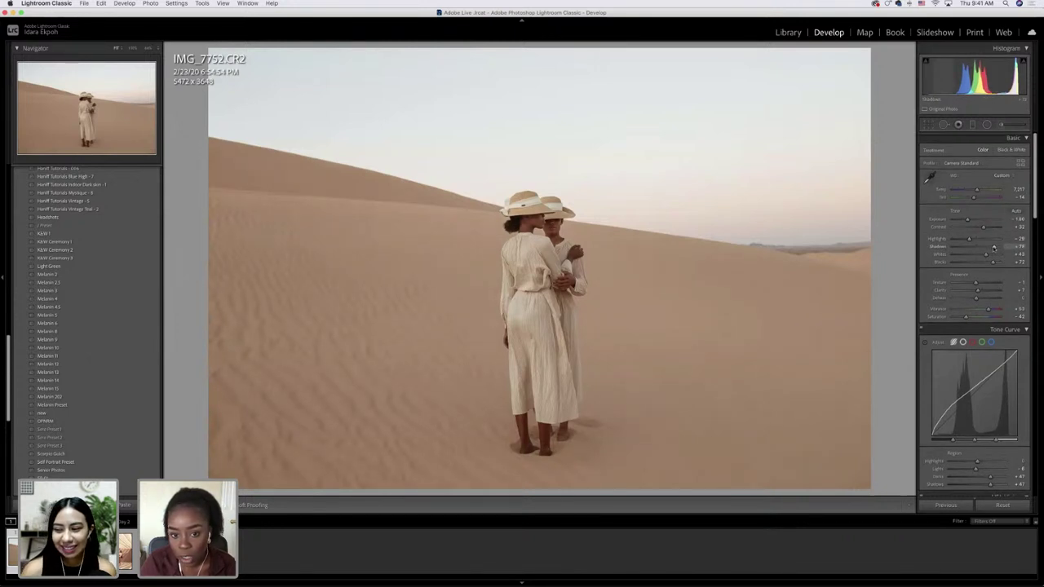
drag(993, 247, 995, 248)
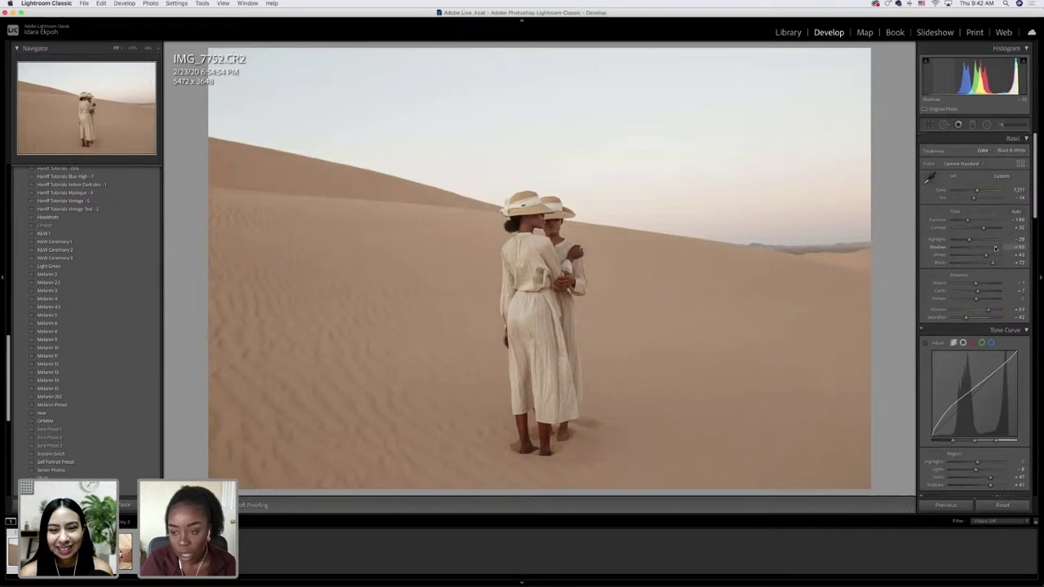
scroll(994, 247, down, 10)
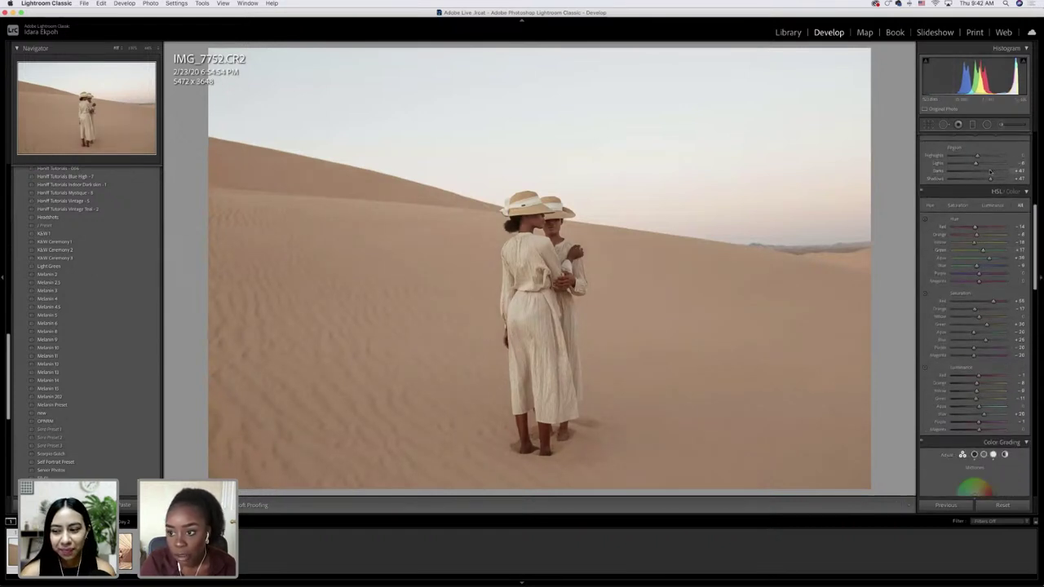
drag(990, 172, 989, 180)
- Zoom in on the two women to check the edit, then back out
scroll(979, 167, up, 5)
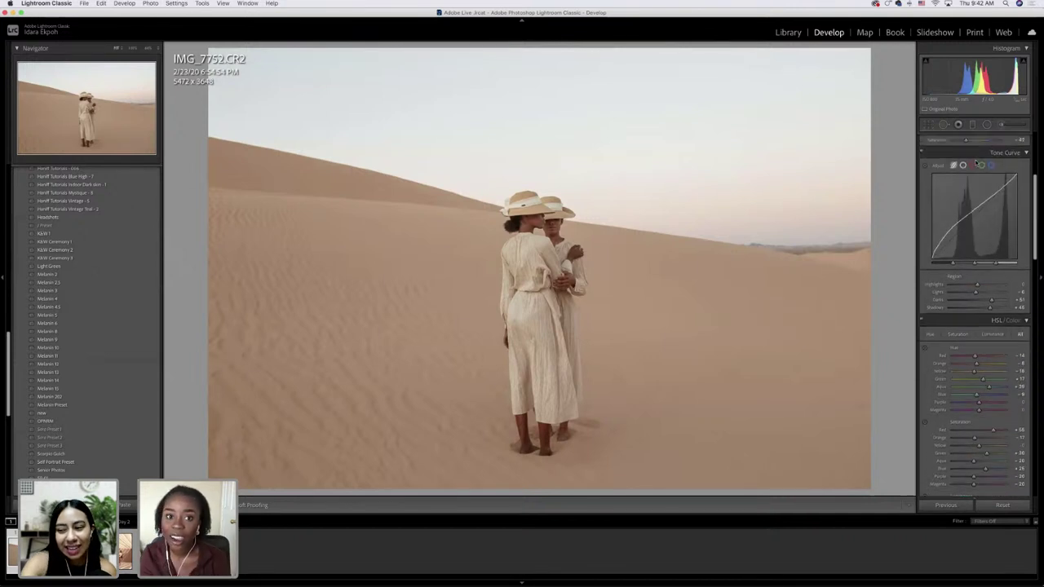
scroll(975, 161, up, 5)
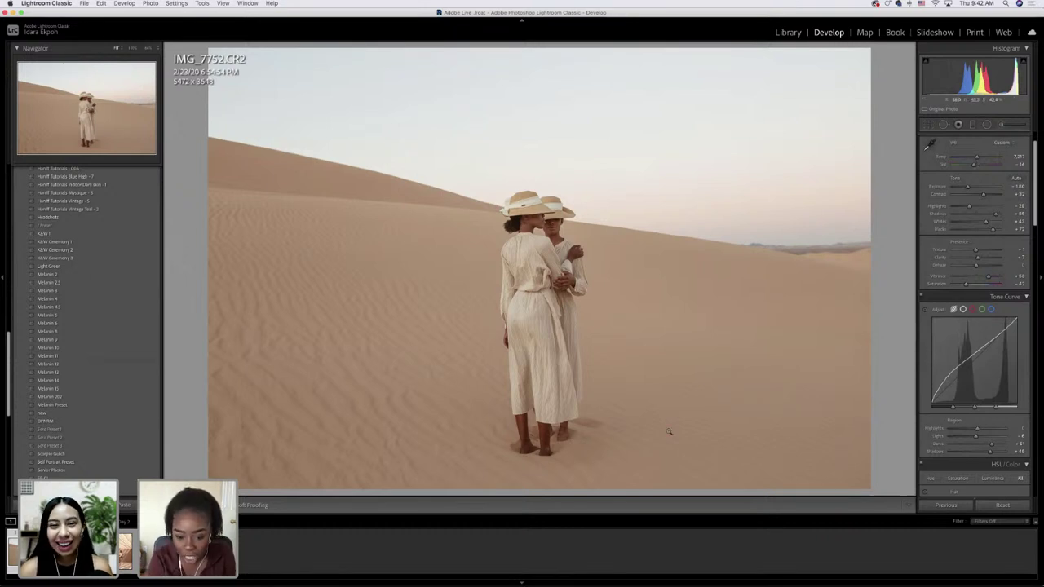
click(593, 430)
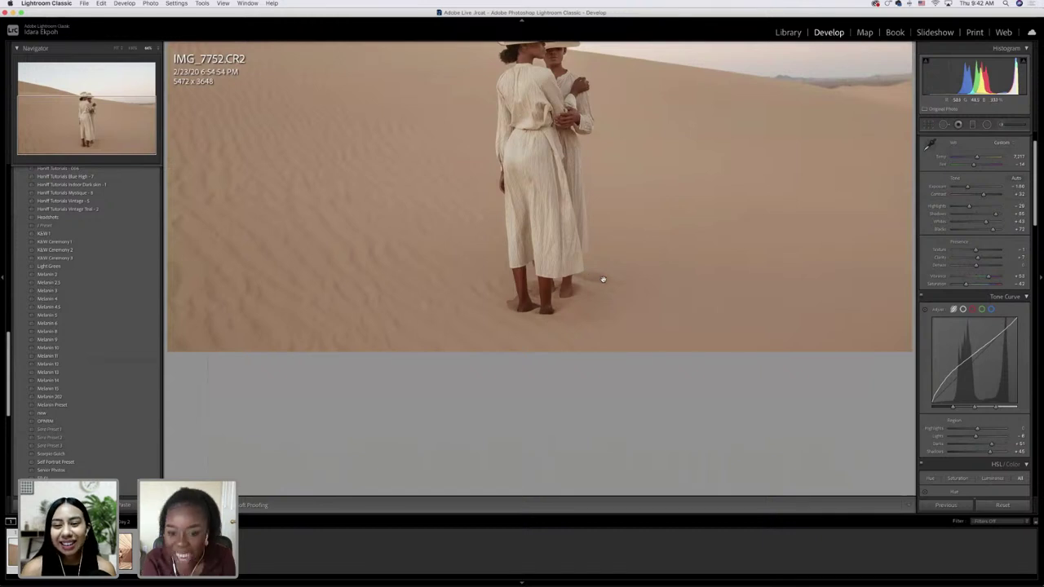
click(604, 282)
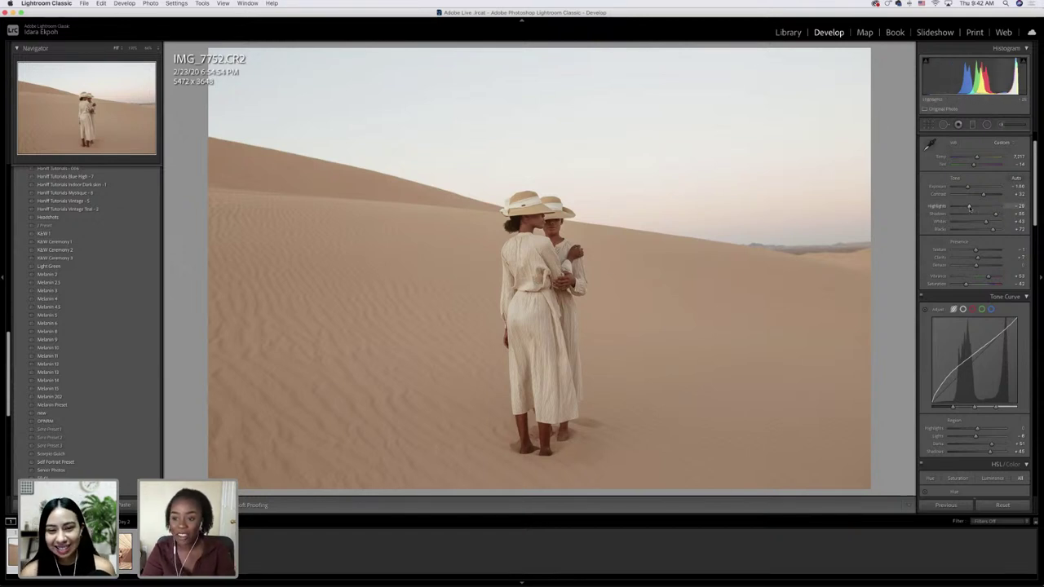
- Nudge the highlights slightly and check the result in the Before/After view
drag(969, 207, 970, 208)
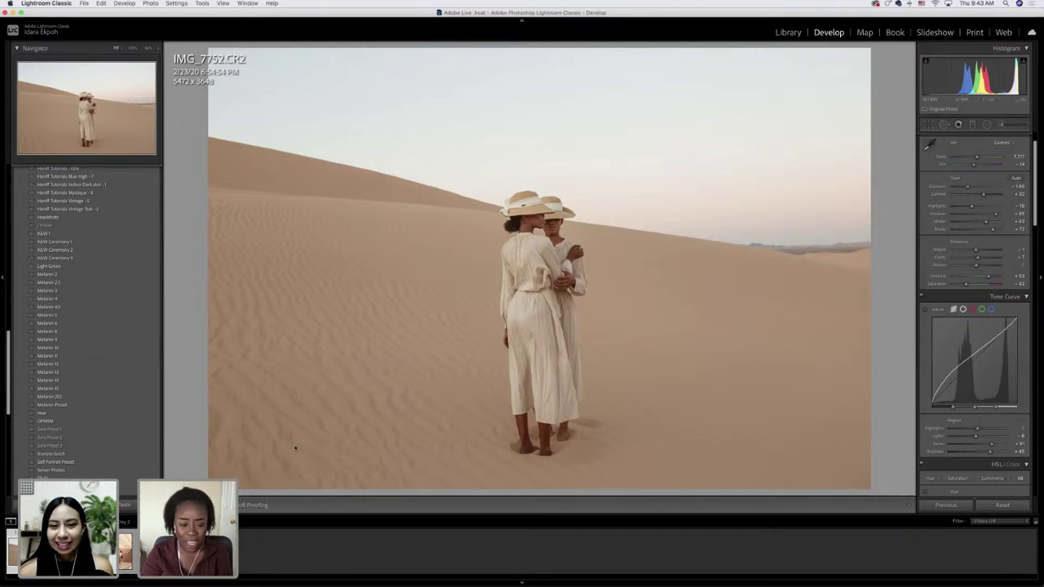
key(y)
click(299, 353)
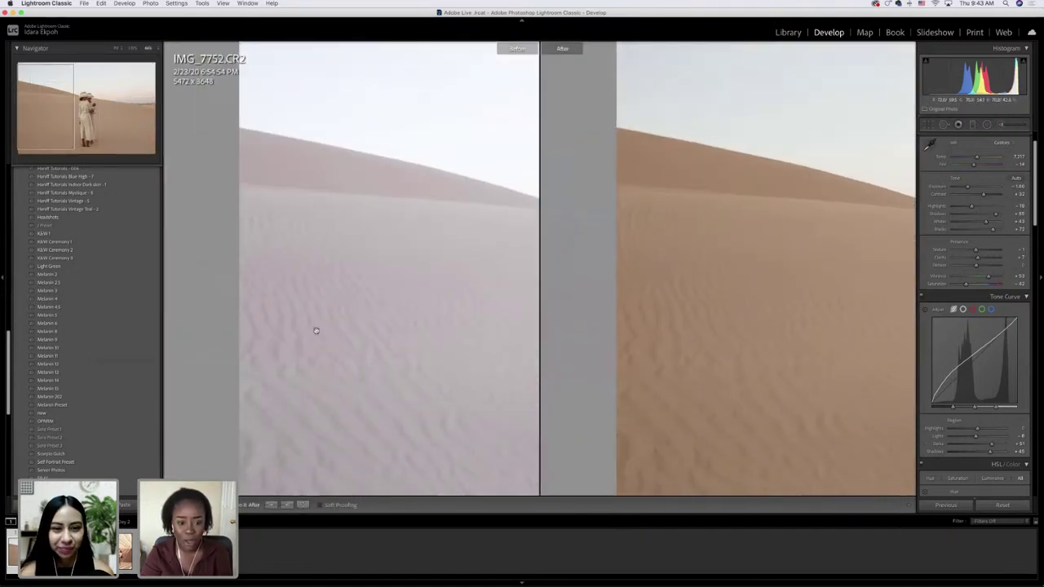
key(y)
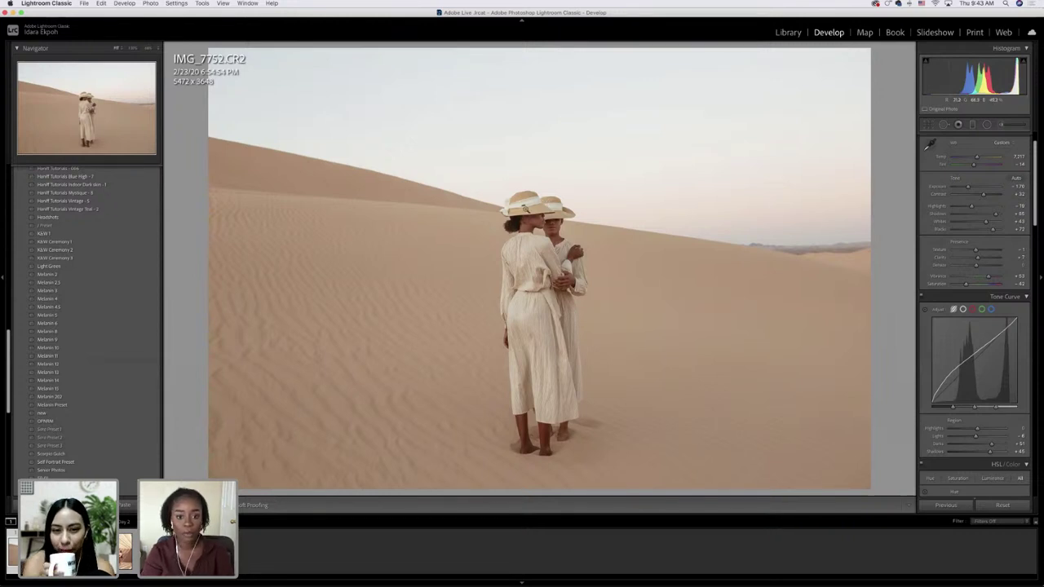
- Send IMG_7752.CR2 to Photoshop via Edit In > Edit in Adobe Photoshop 2020
right_click(528, 209)
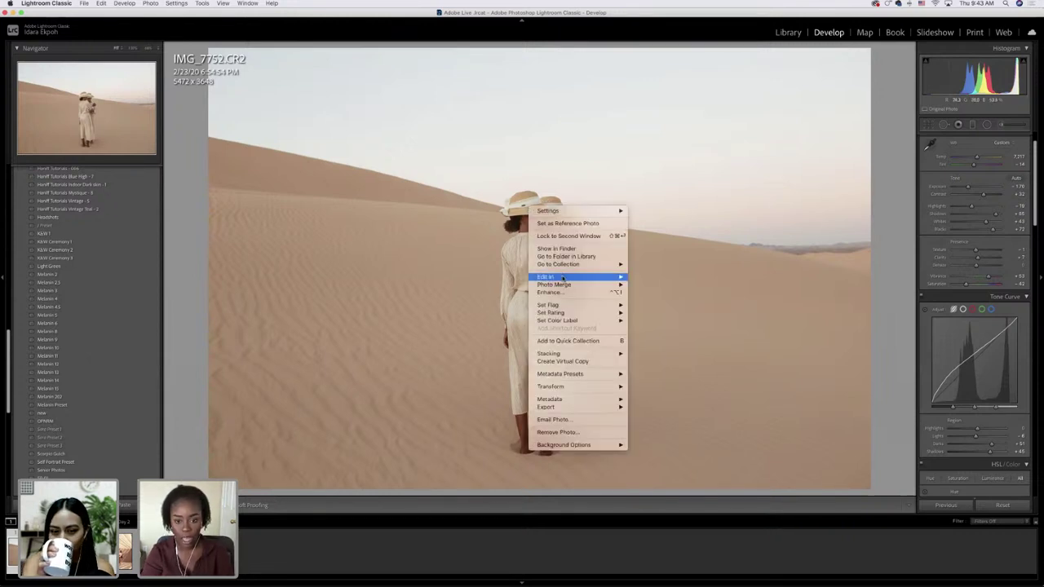
mouse_move(571, 275)
click(649, 278)
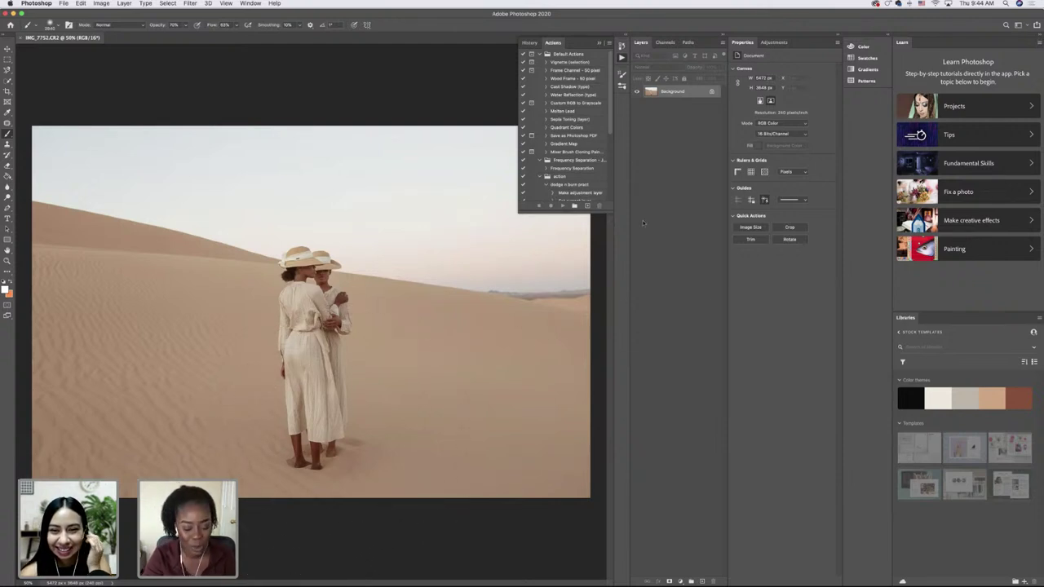
- Duplicate the Background layer and name the copy 'Clean Up'
key(super+j)
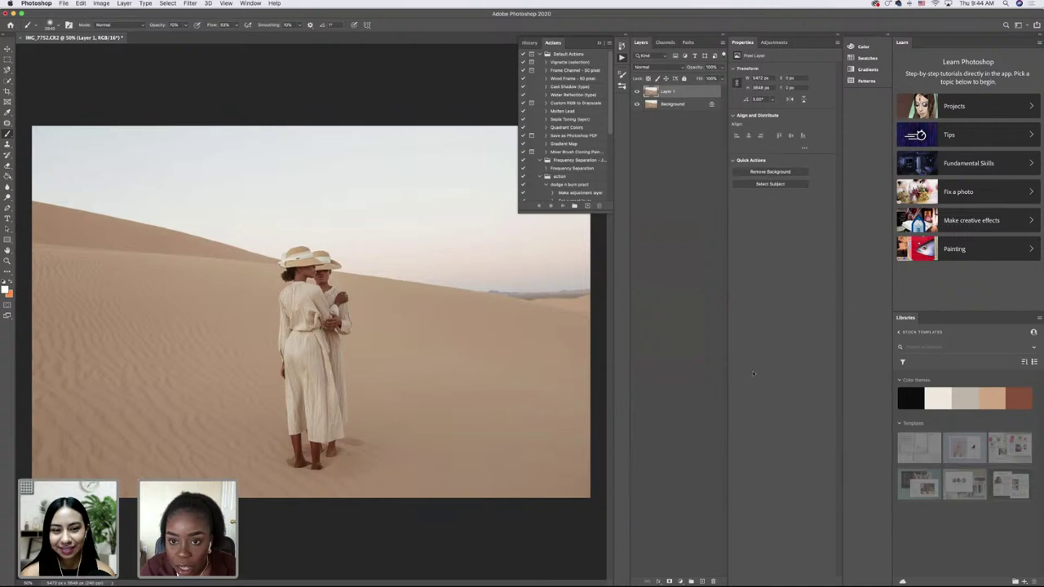
key(Delete)
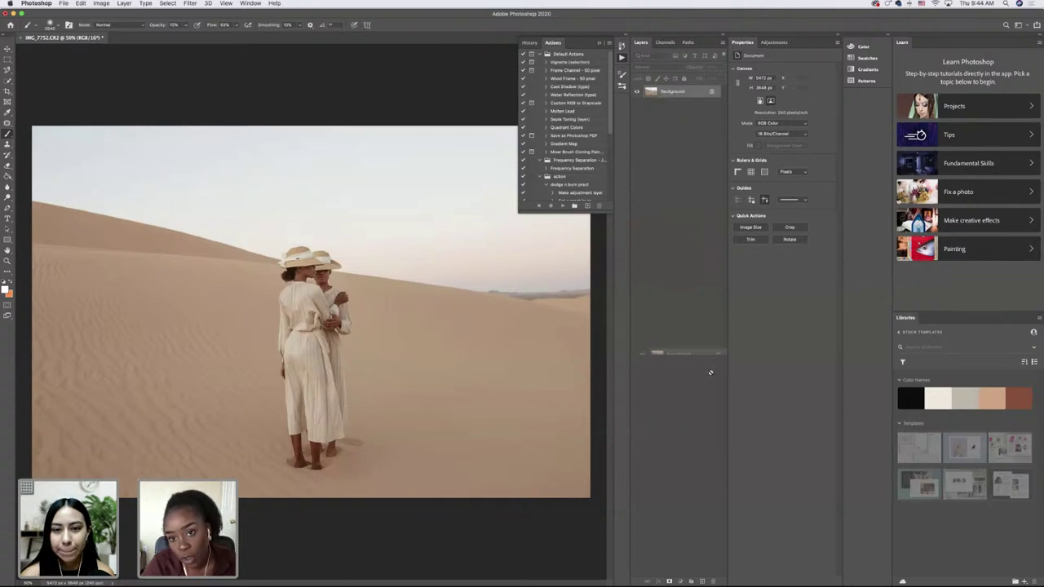
click(703, 581)
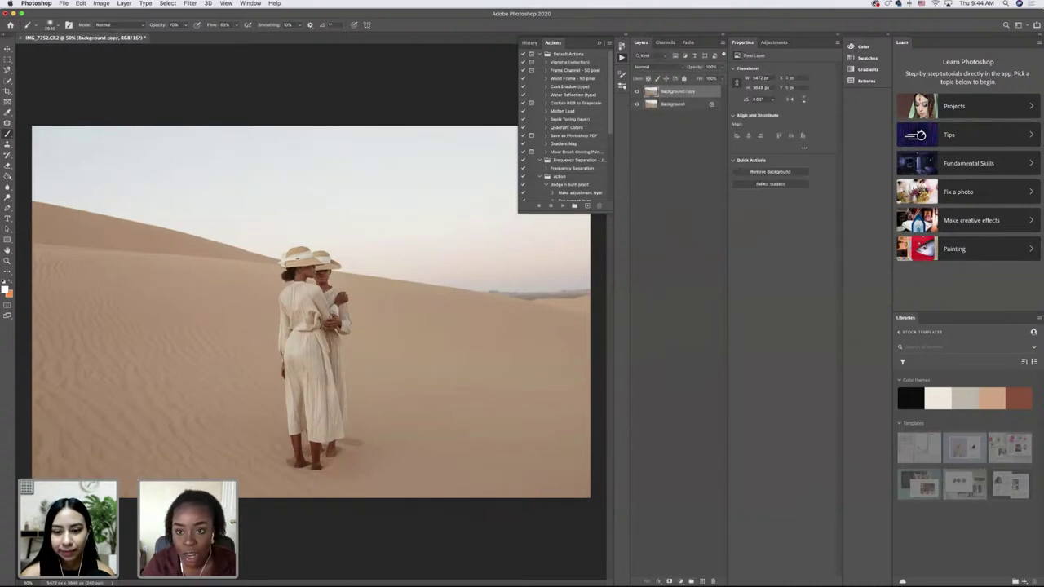
double_click(677, 91)
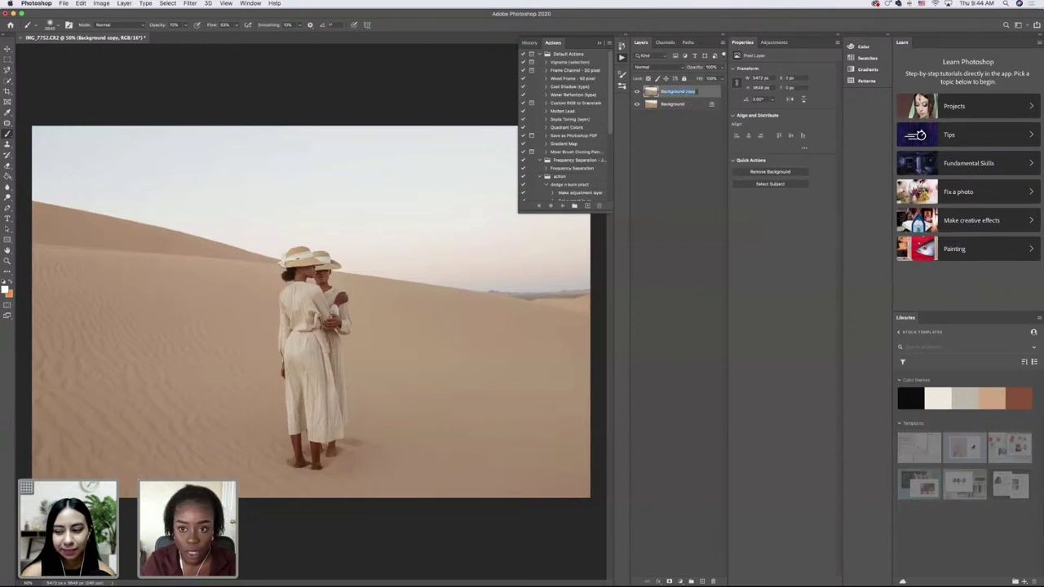
text(DB)
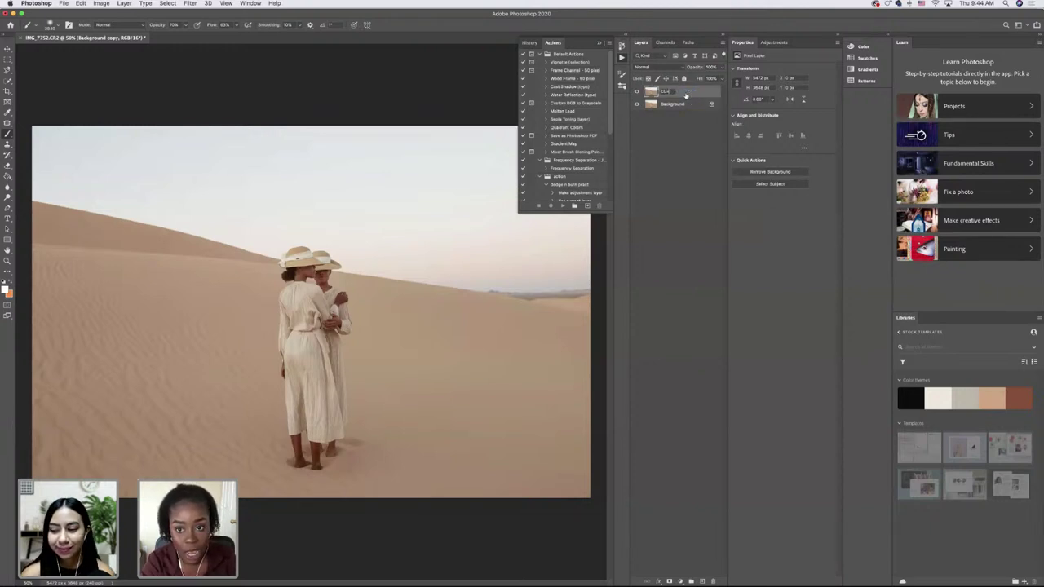
text(B)
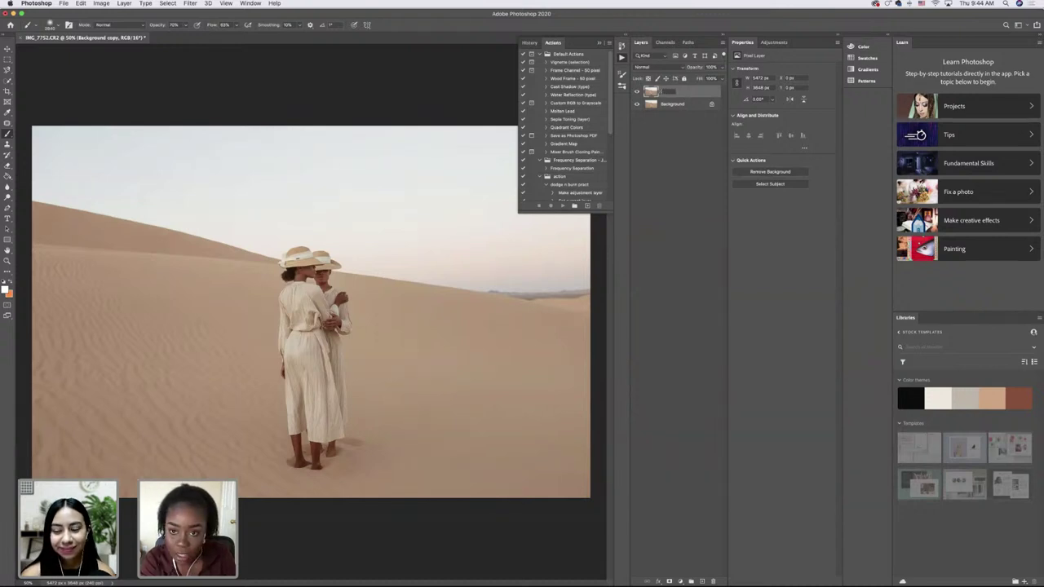
text(an Up)
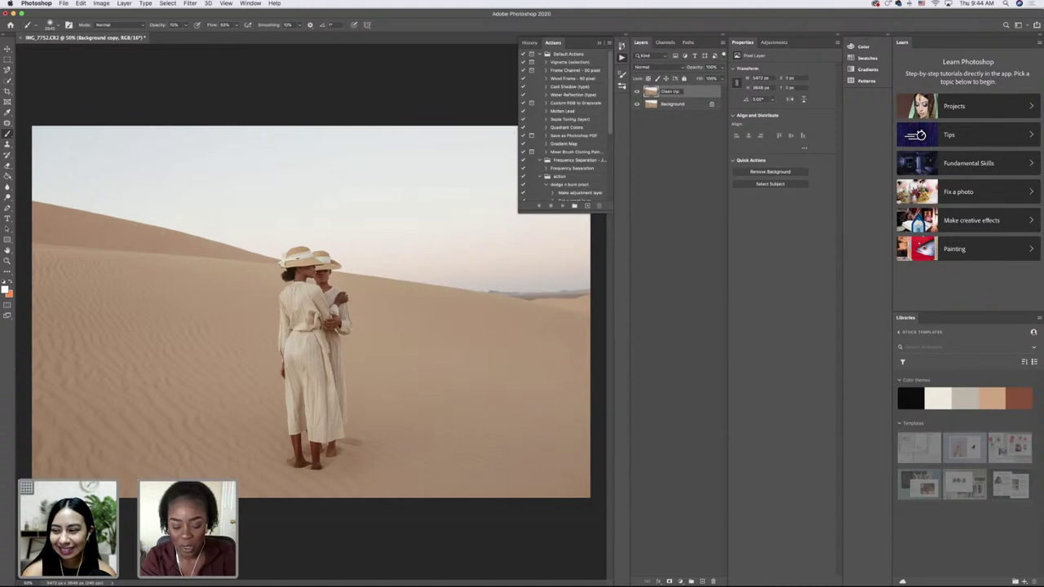
key(Return)
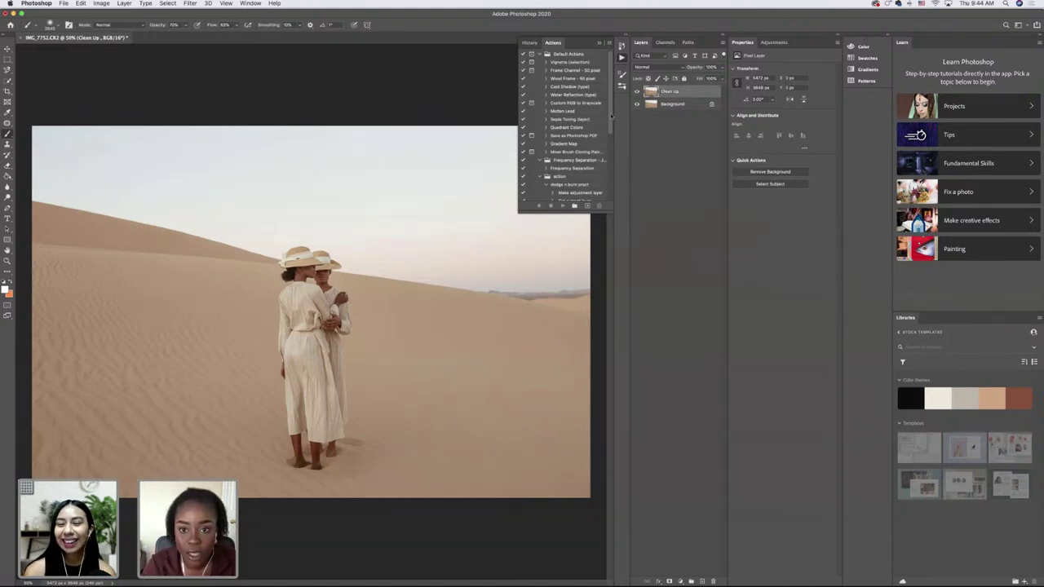
- Collapse the Actions panel and shrink the brush to about 137 px
click(621, 57)
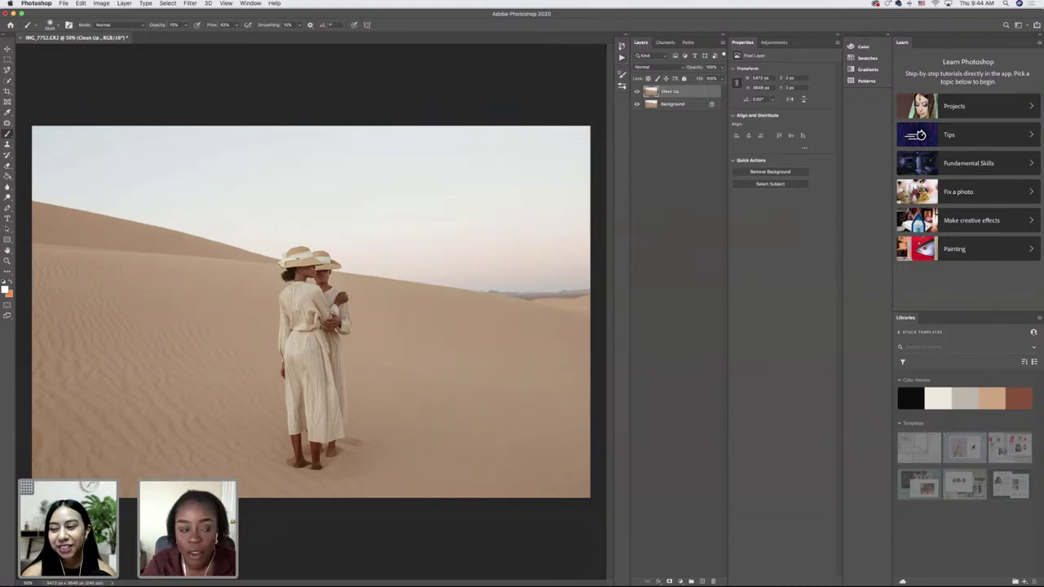
click(50, 25)
drag(67, 47, 75, 51)
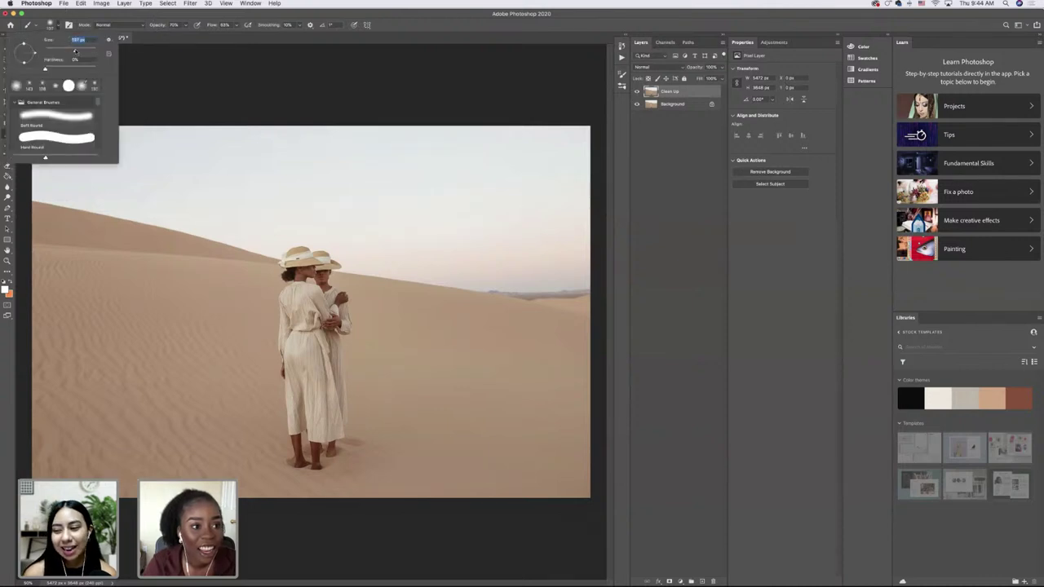
click(669, 135)
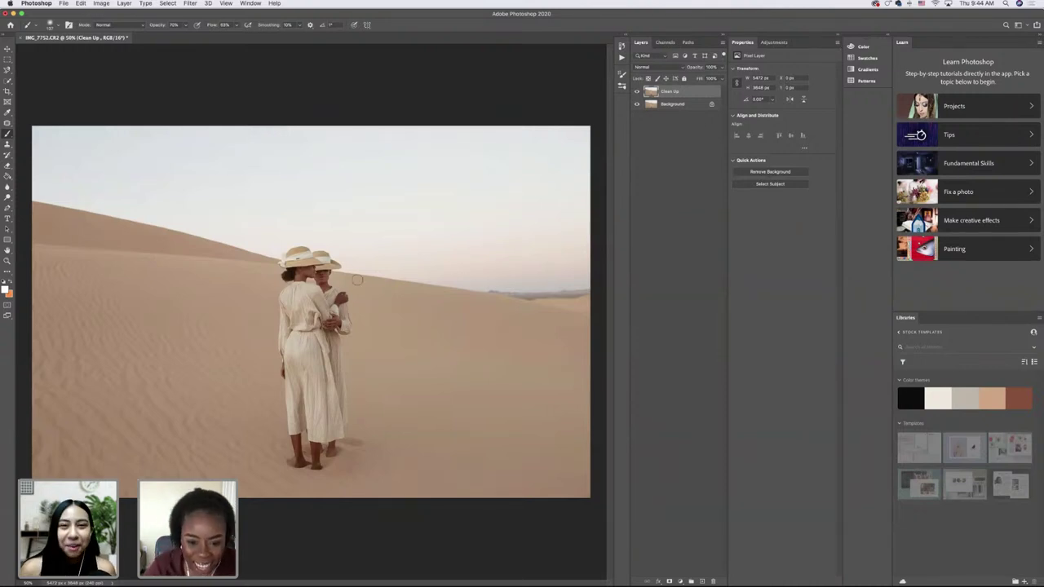
- Switch to the Clone Stamp tool and zoom in on the women's feet
click(8, 144)
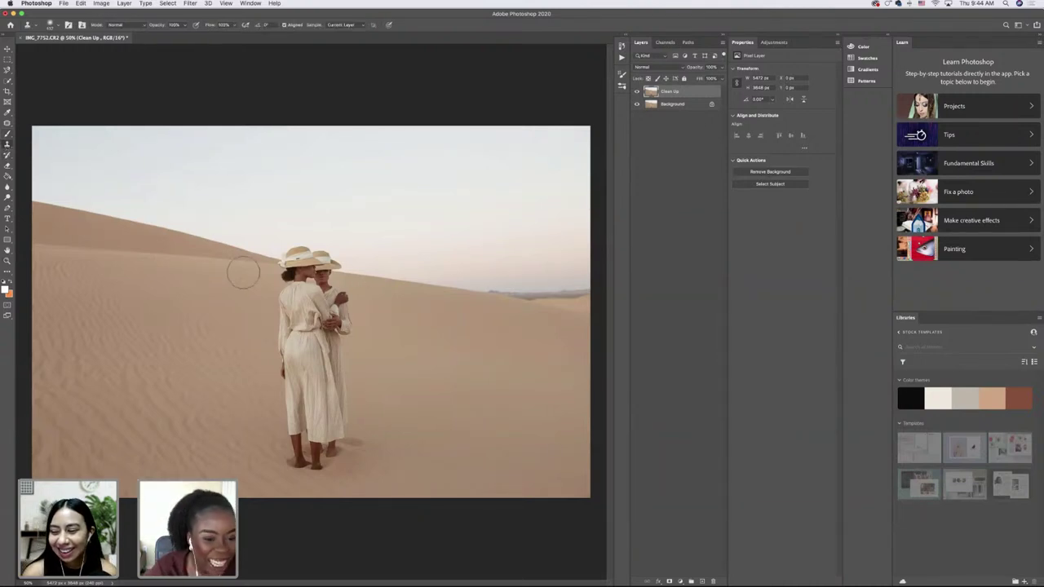
key(super+plus)
scroll(357, 359, up, 3)
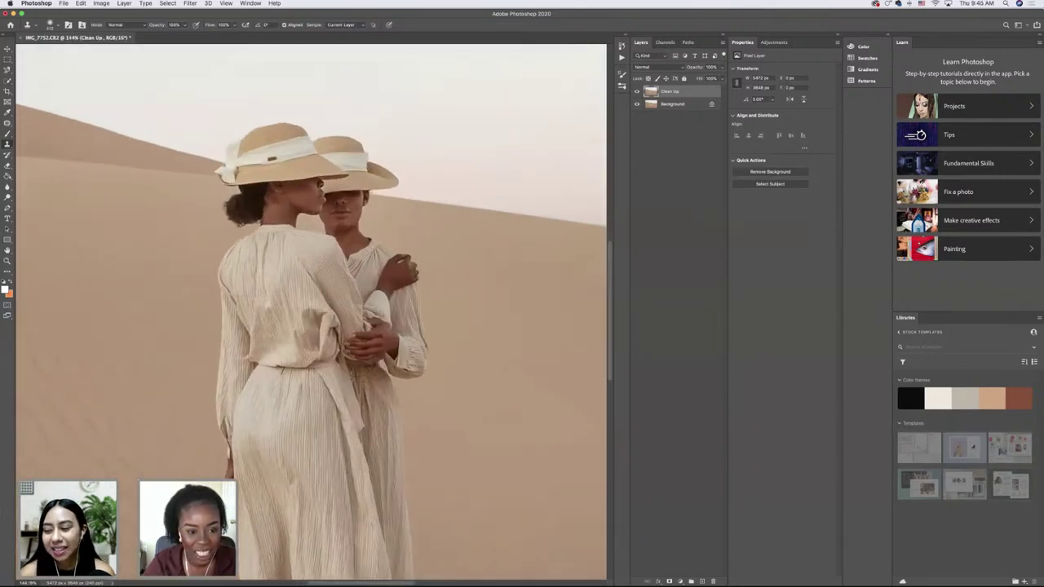
scroll(356, 360, down, 5)
scroll(357, 375, up, 2)
scroll(356, 390, up, 5)
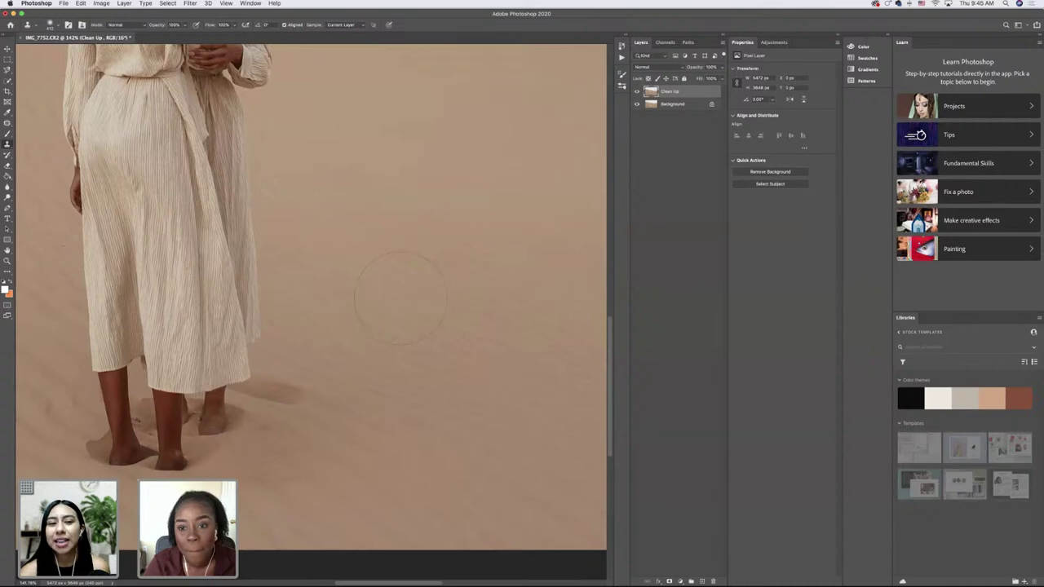
scroll(371, 306, up, 8)
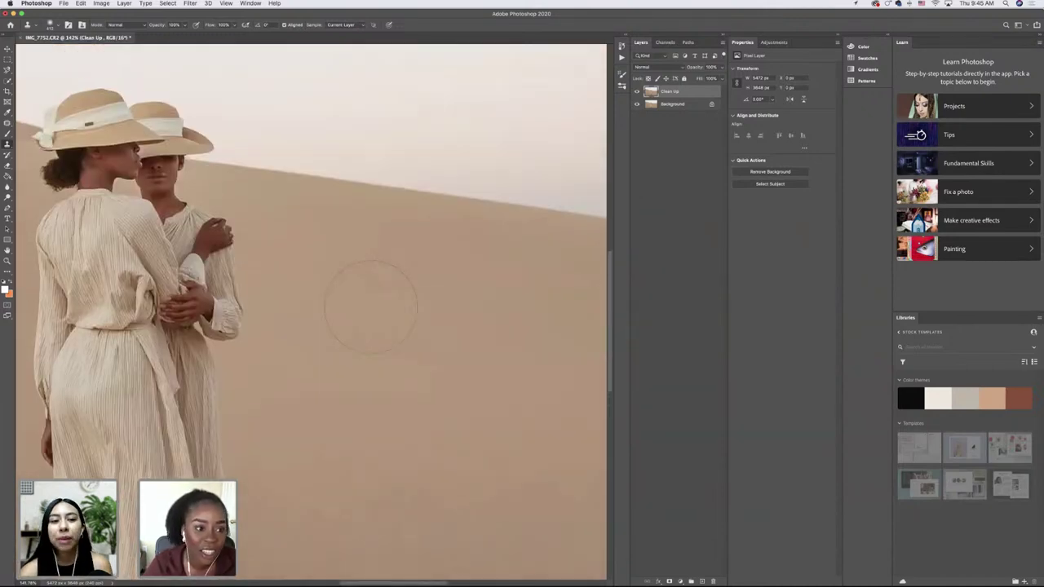
scroll(371, 305, down, 7)
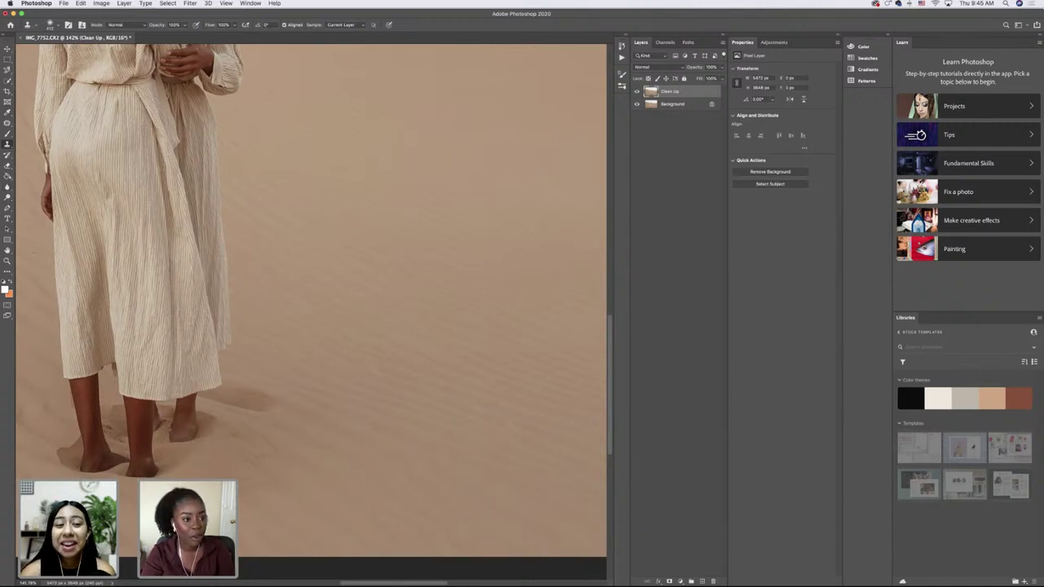
- Keep the Clone Stamp variant selected and recheck its brush size
click(57, 25)
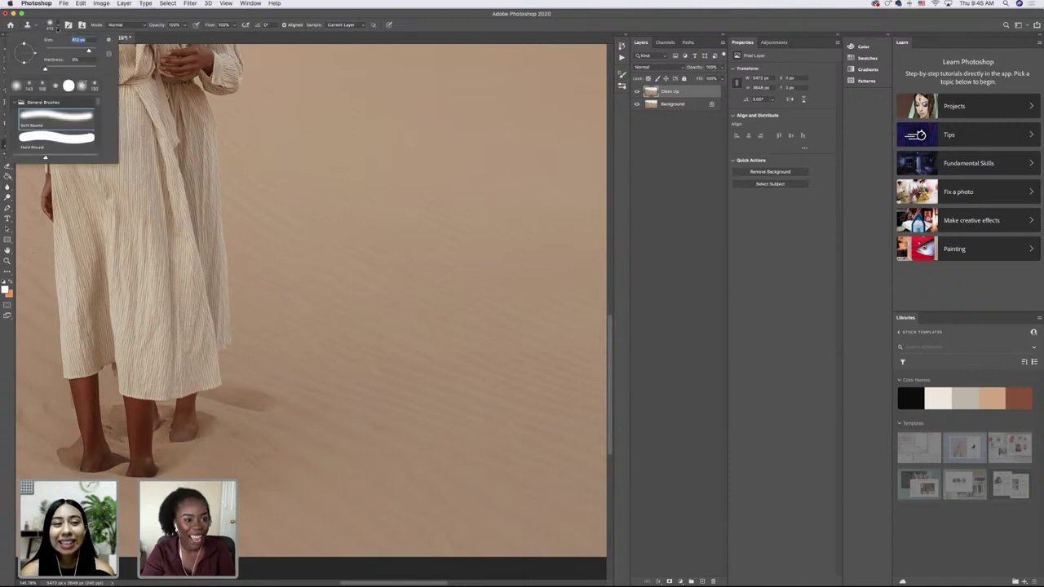
click(54, 26)
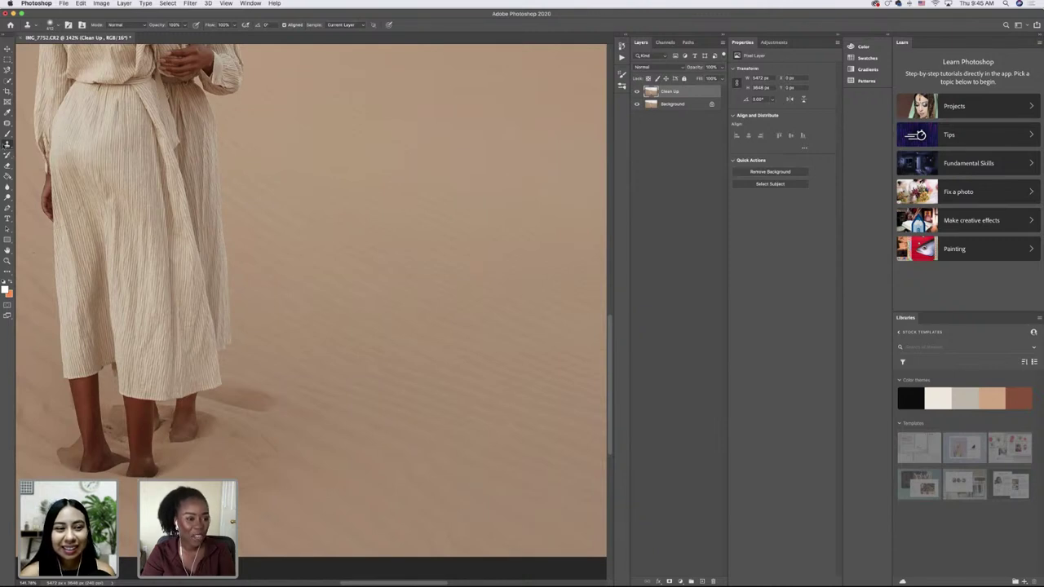
click(8, 145)
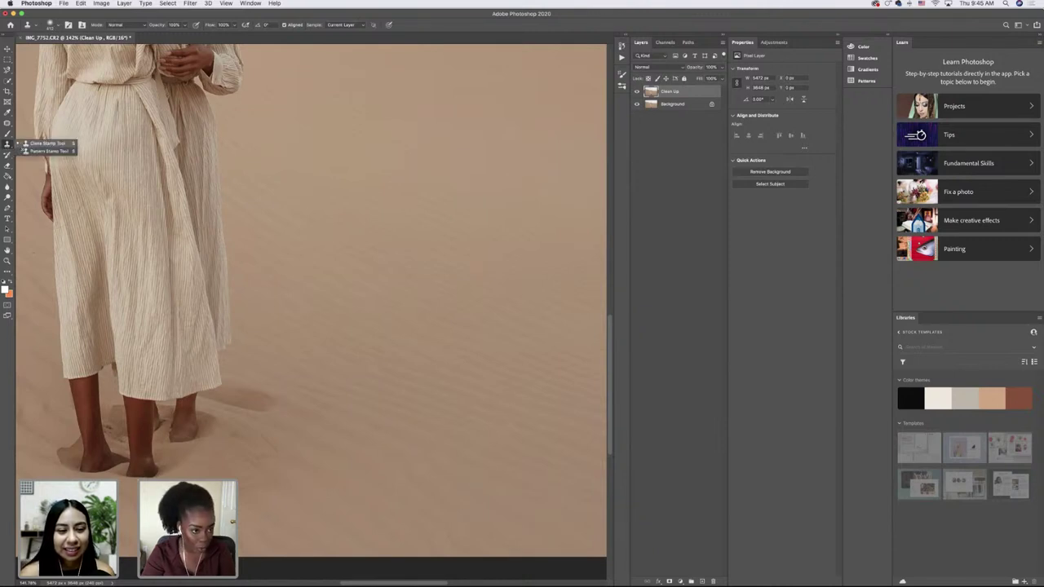
click(44, 143)
click(54, 26)
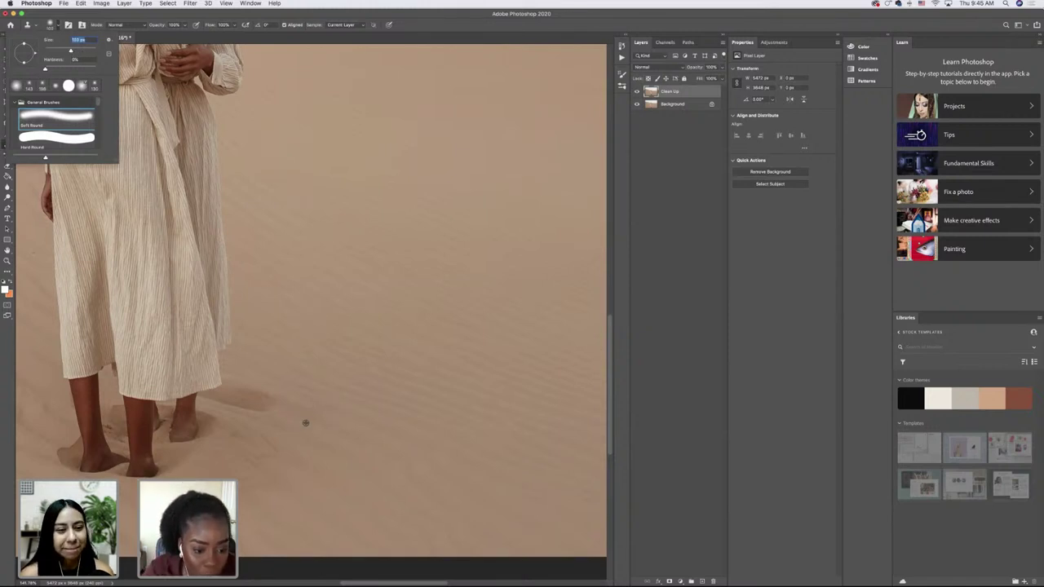
click(304, 423)
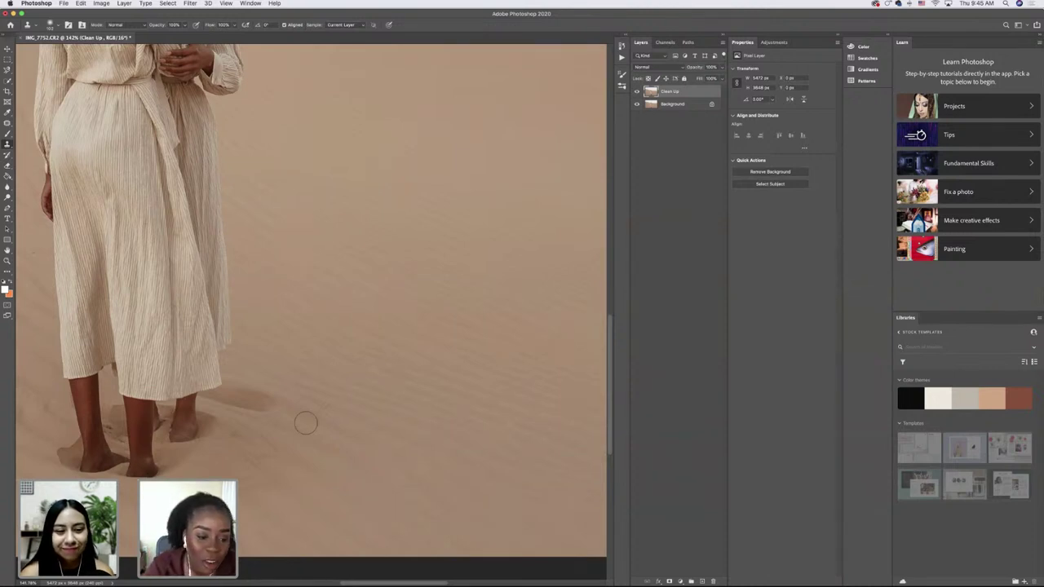
- Sample clean sand and stamp it over the dark shadow beside the feet
alt+click(306, 423)
click(269, 406)
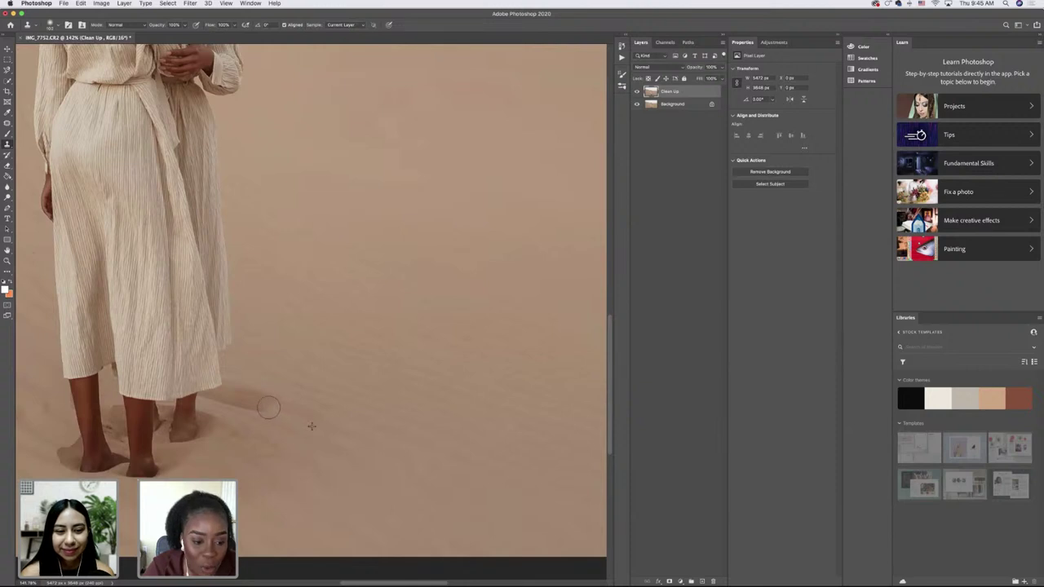
click(269, 406)
click(268, 406)
click(267, 406)
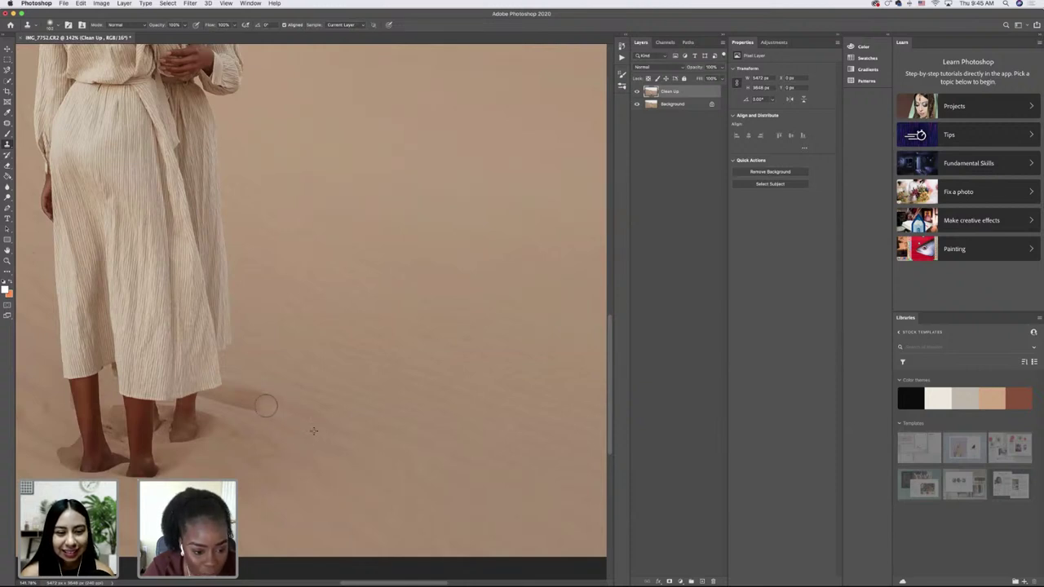
click(265, 405)
click(263, 403)
click(265, 399)
click(262, 396)
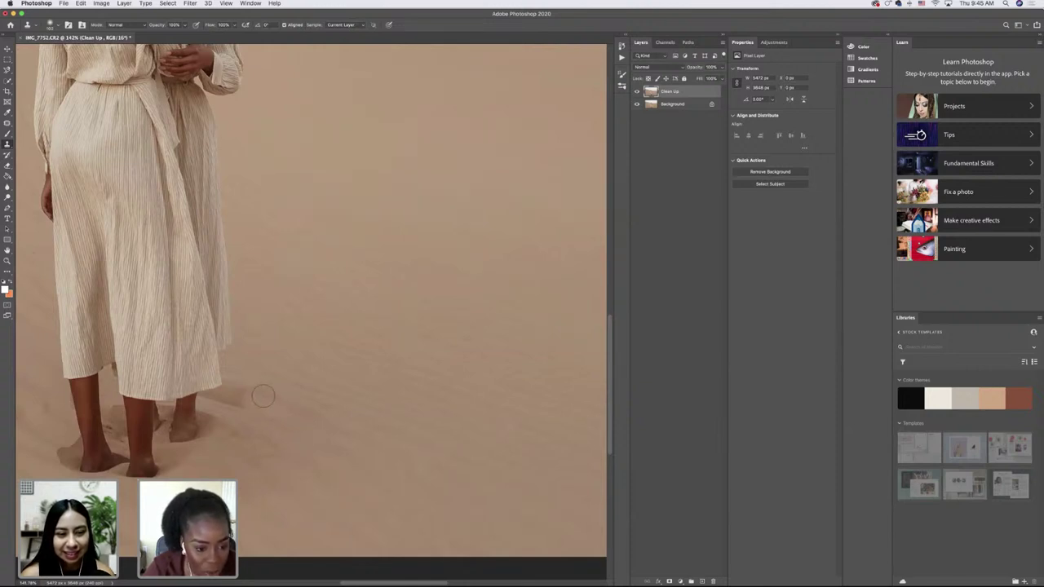
click(258, 397)
click(253, 400)
click(248, 402)
click(243, 403)
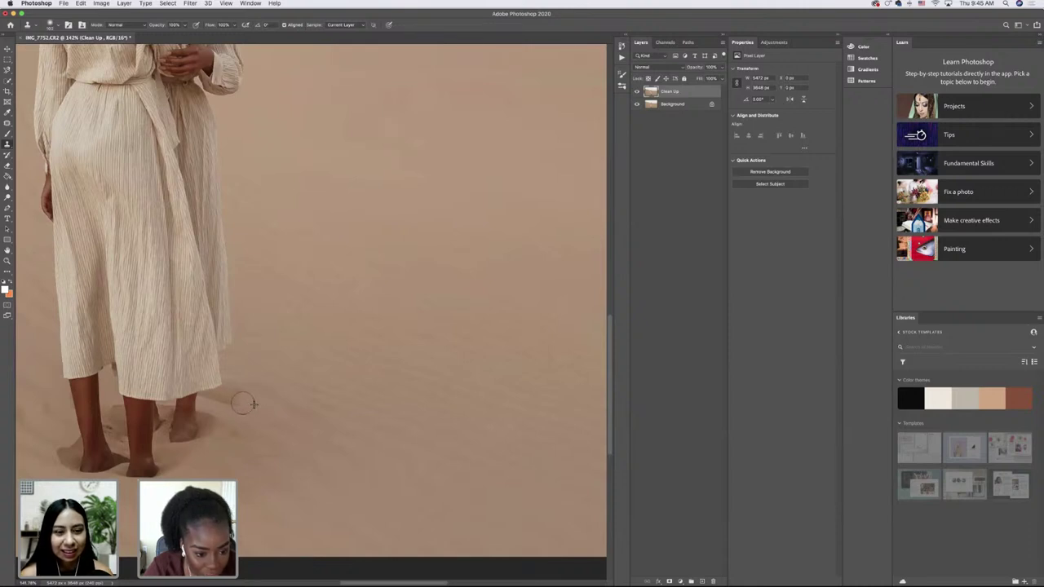
click(242, 400)
click(240, 399)
click(240, 398)
click(239, 396)
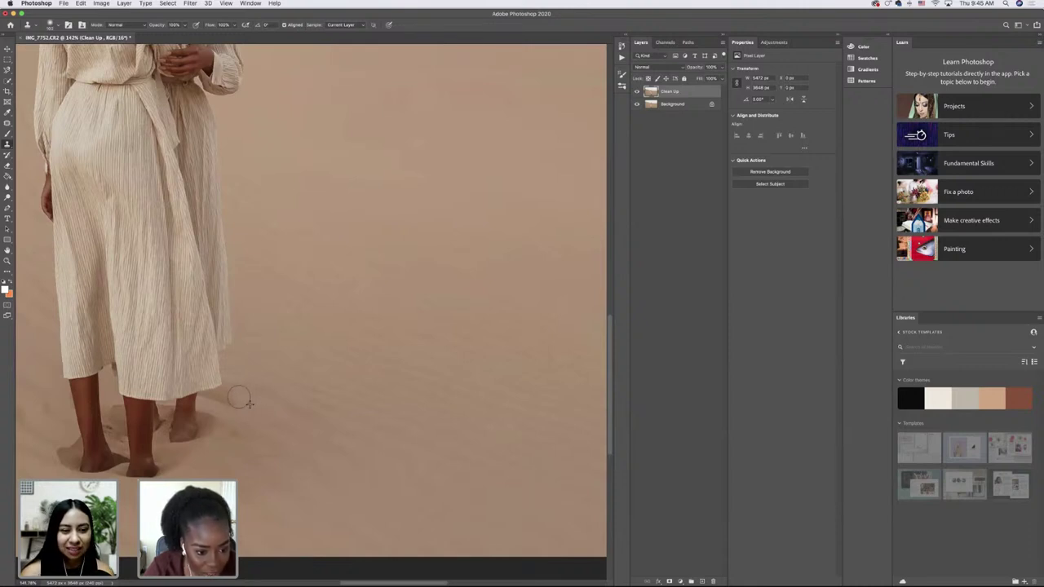
click(295, 416)
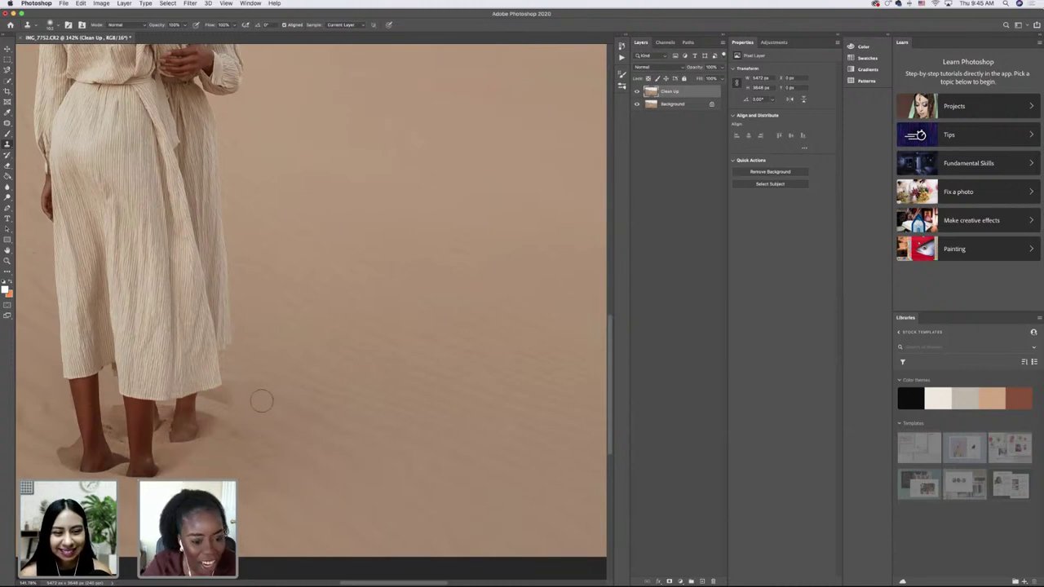
- Use a smaller brush to clone clean sand over the remaining marks near the feet
click(51, 26)
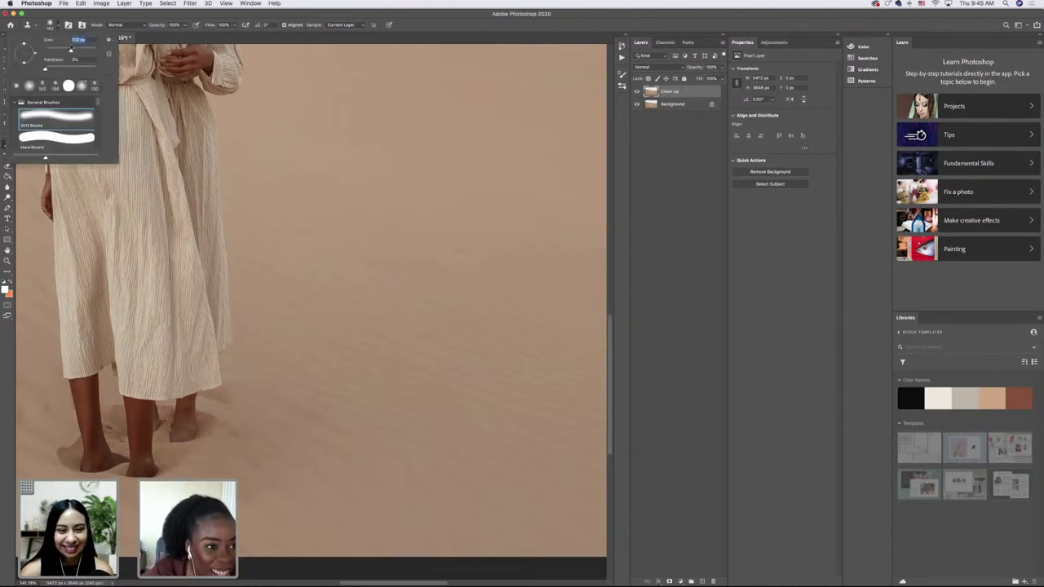
scroll(284, 384, up, 3)
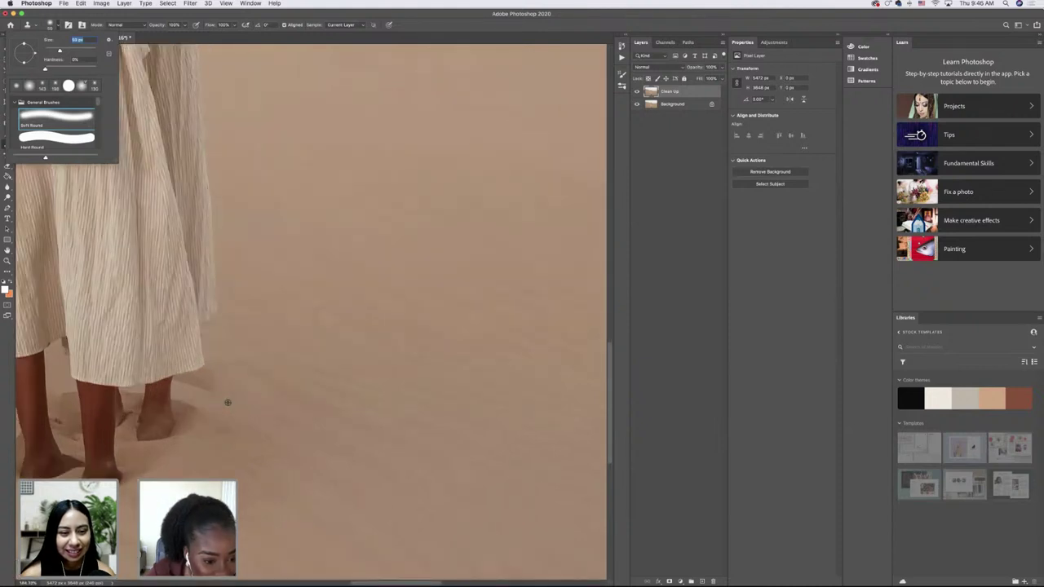
click(225, 400)
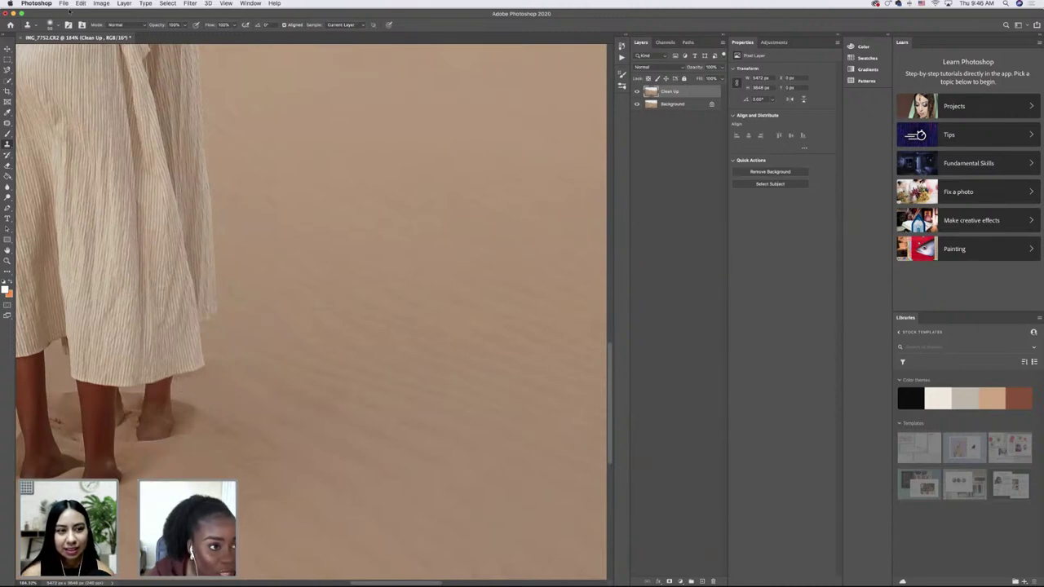
click(56, 25)
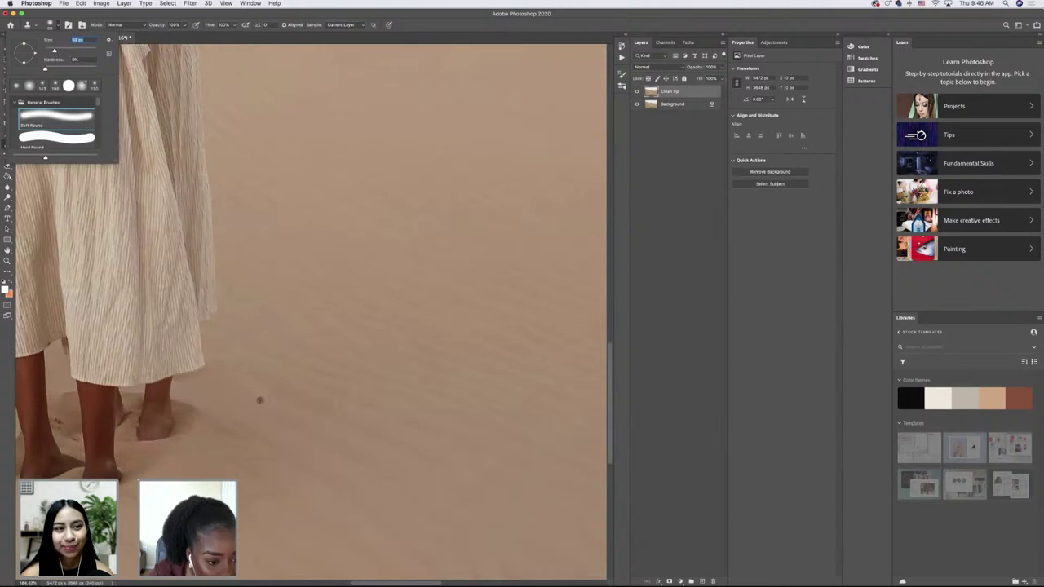
click(177, 392)
scroll(181, 390, up, 5)
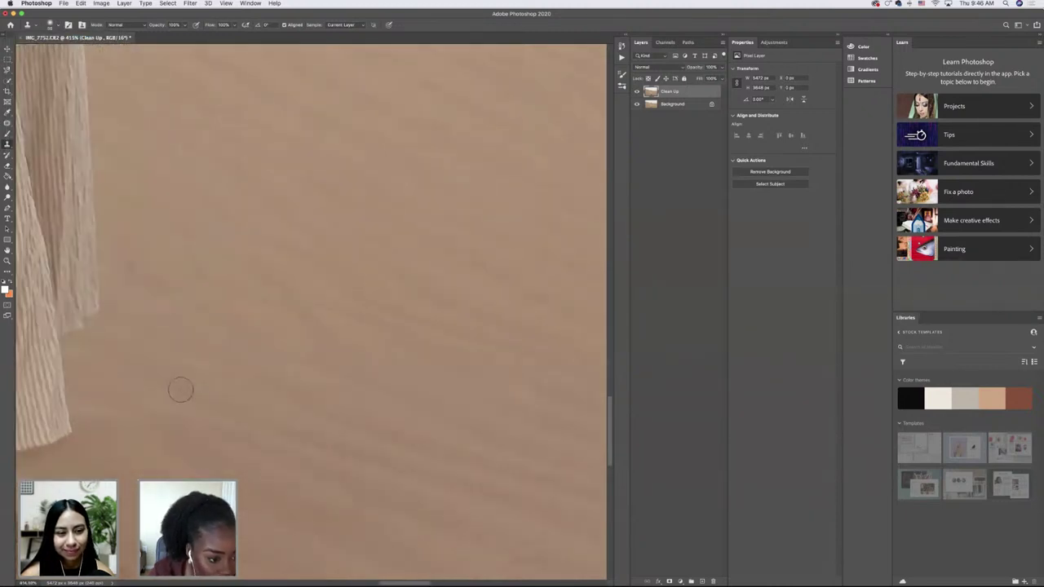
mouse_move(357, 491)
mouse_down()
mouse_move(321, 468)
mouse_move(292, 488)
mouse_up()
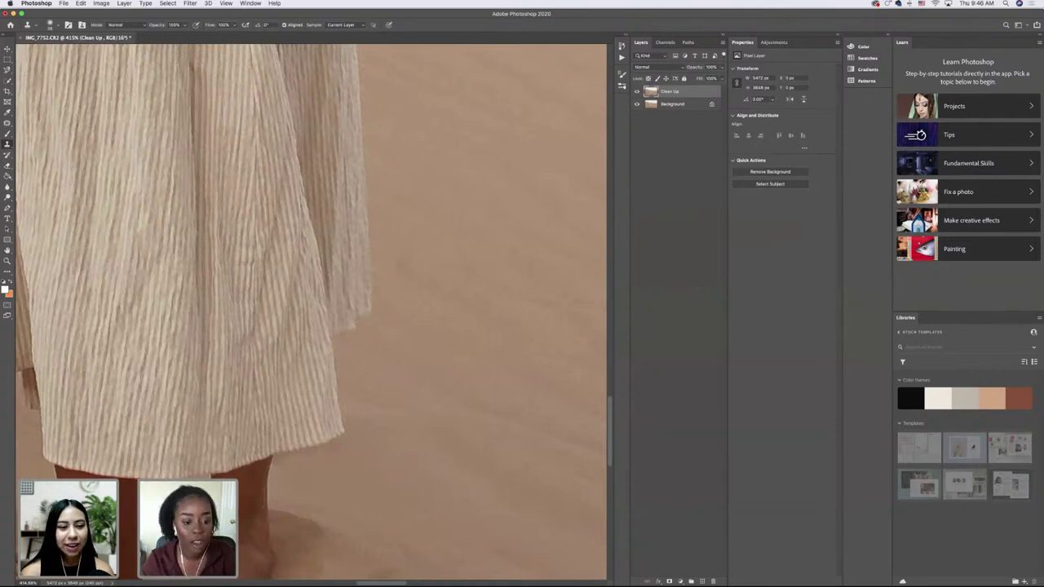
scroll(135, 447, down, 10)
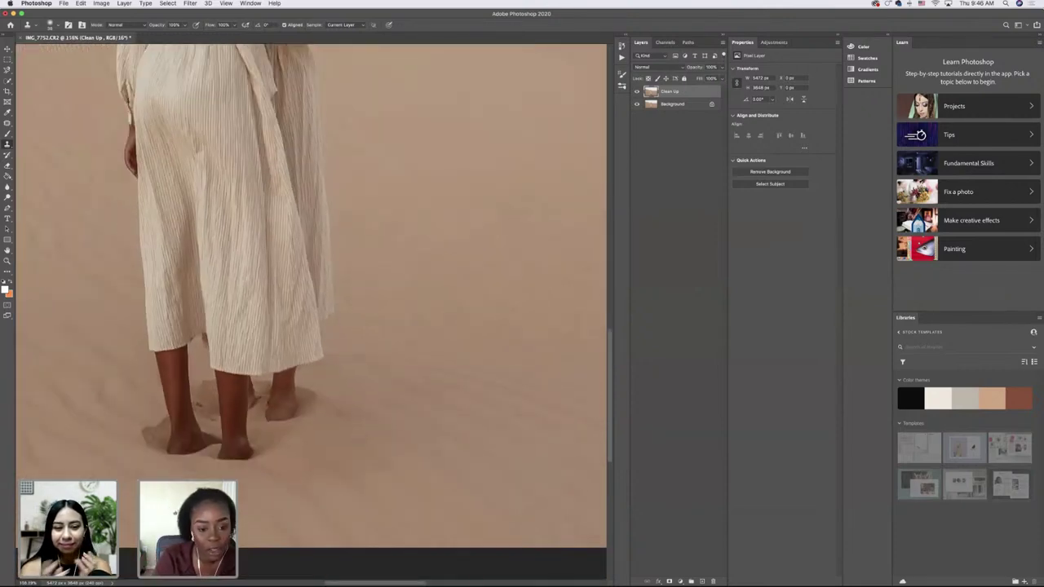
scroll(149, 437, down, 5)
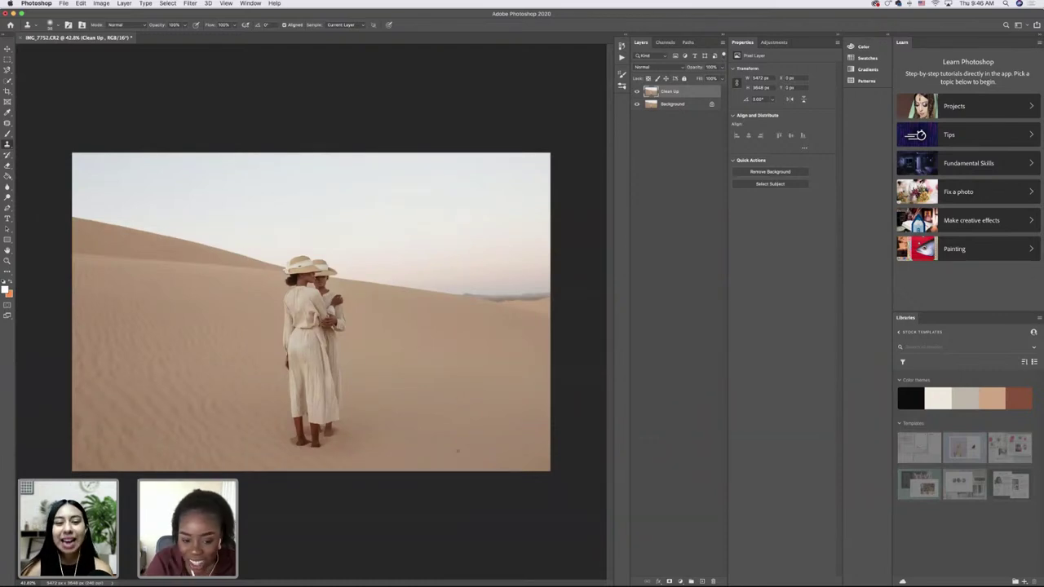
- Zoom to the right horizon and clone pale sky leftward over the dark distant ridge
scroll(302, 323, up, 5)
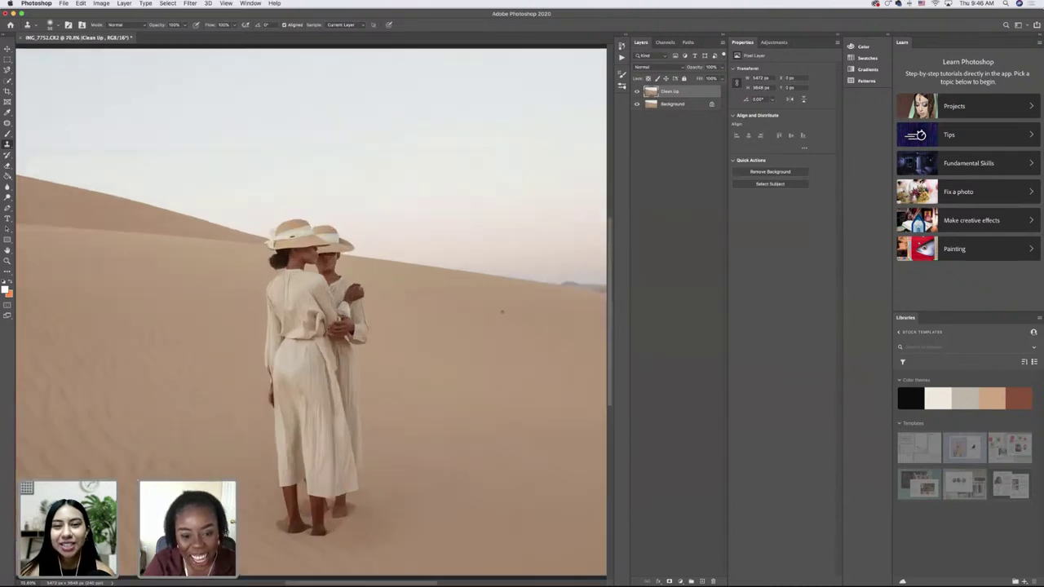
scroll(303, 324, right, 3)
scroll(302, 323, up, 2)
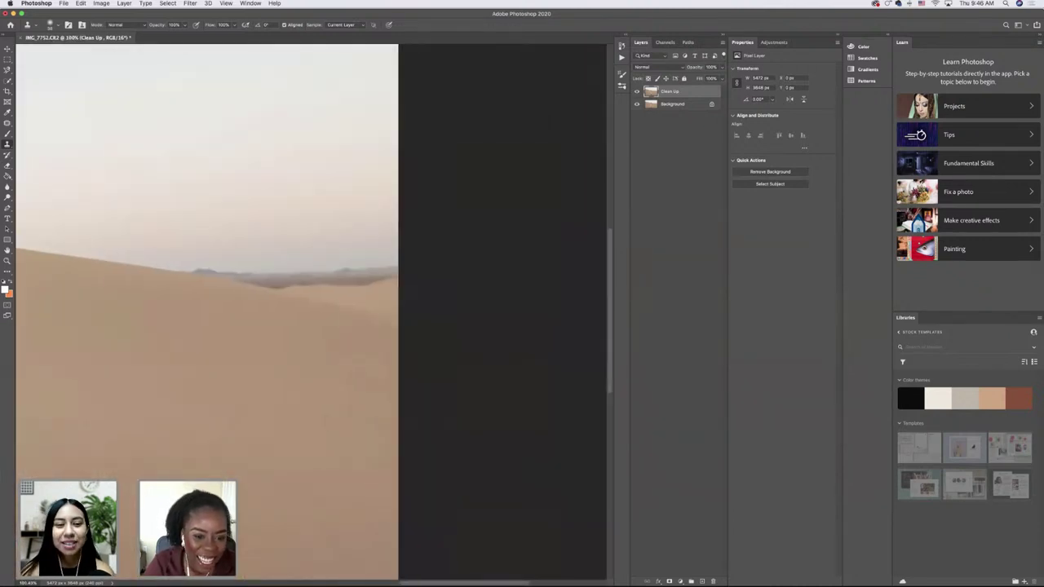
scroll(306, 306, up, 2)
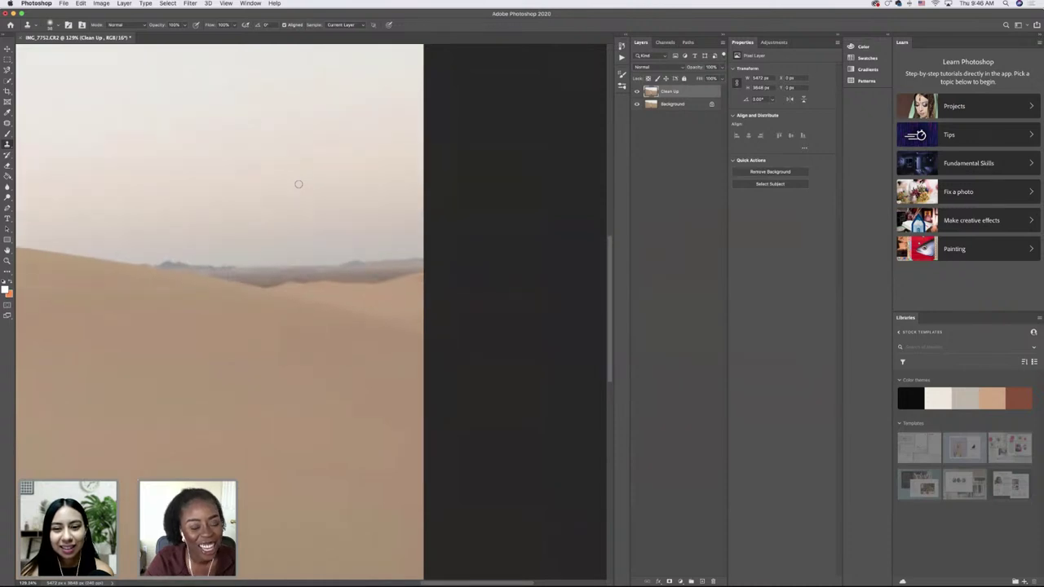
scroll(299, 187, up, 3)
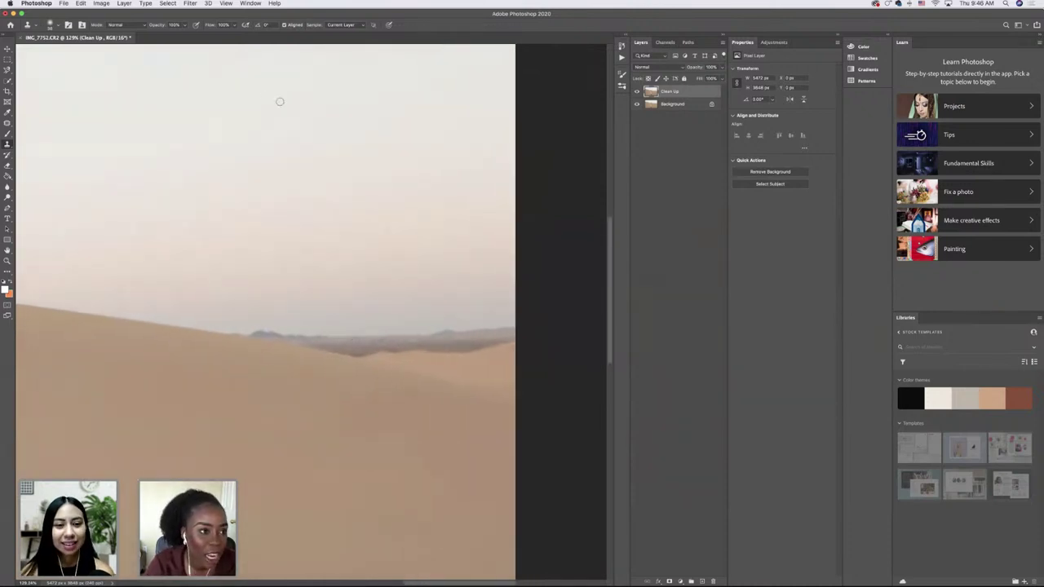
click(50, 26)
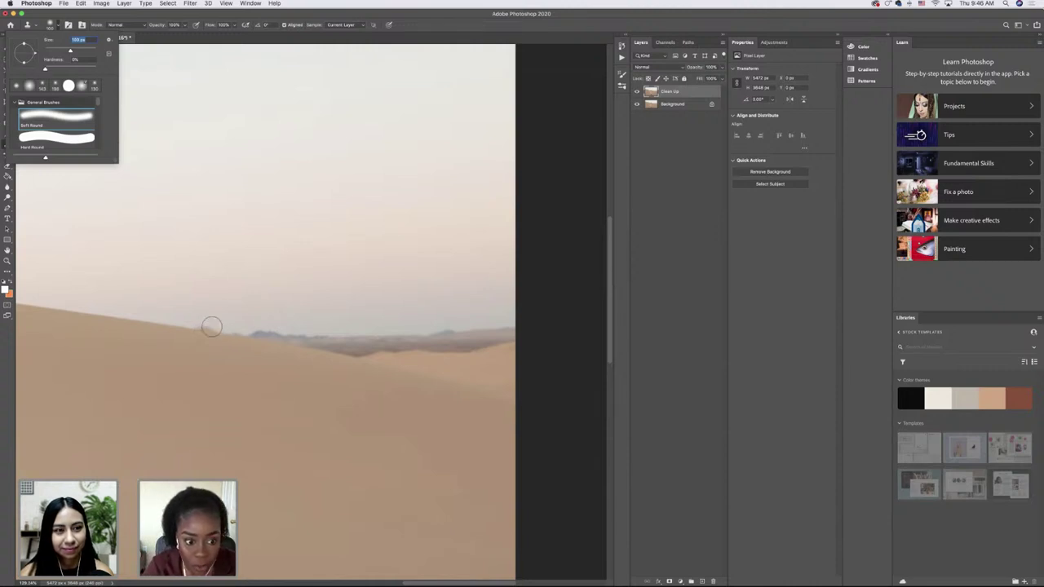
alt+click(447, 310)
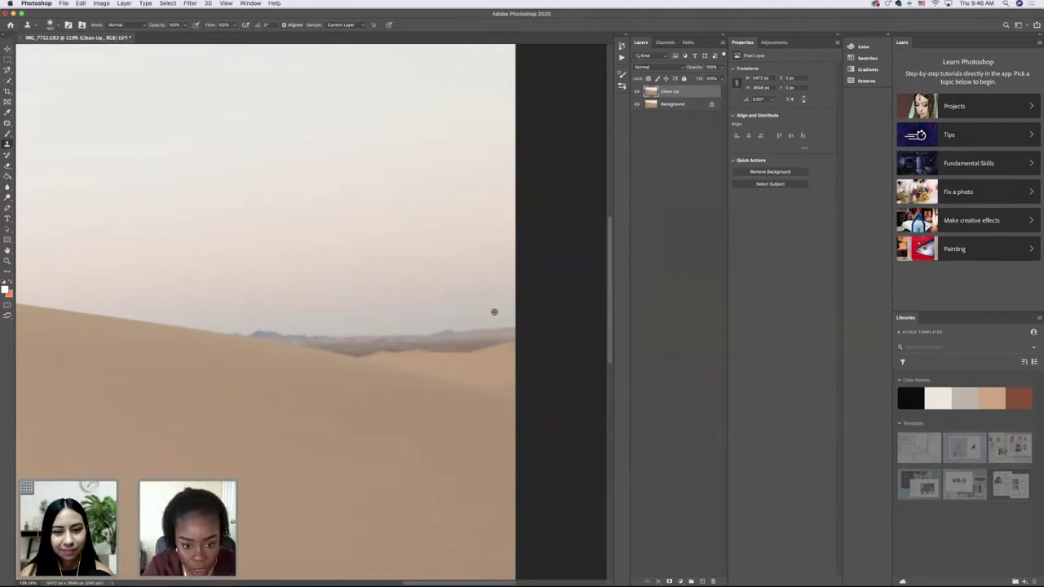
mouse_move(500, 327)
mouse_down()
mouse_move(425, 331)
mouse_move(436, 307)
mouse_move(415, 329)
mouse_move(343, 333)
mouse_move(351, 327)
mouse_move(288, 321)
mouse_up()
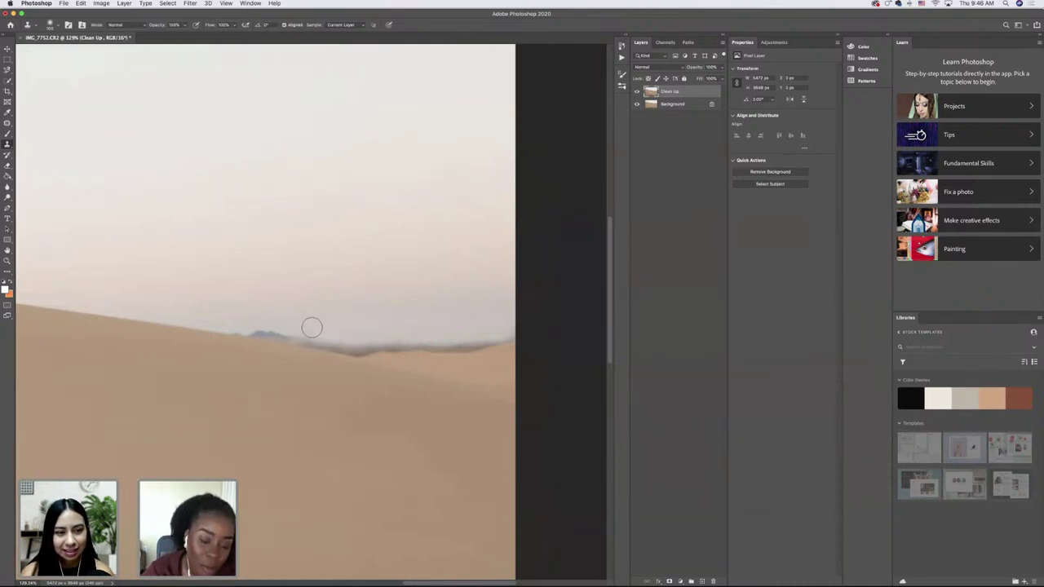
- Clone sky over the small dark mountain on the horizon, redoing one stroke
scroll(313, 328, up, 3)
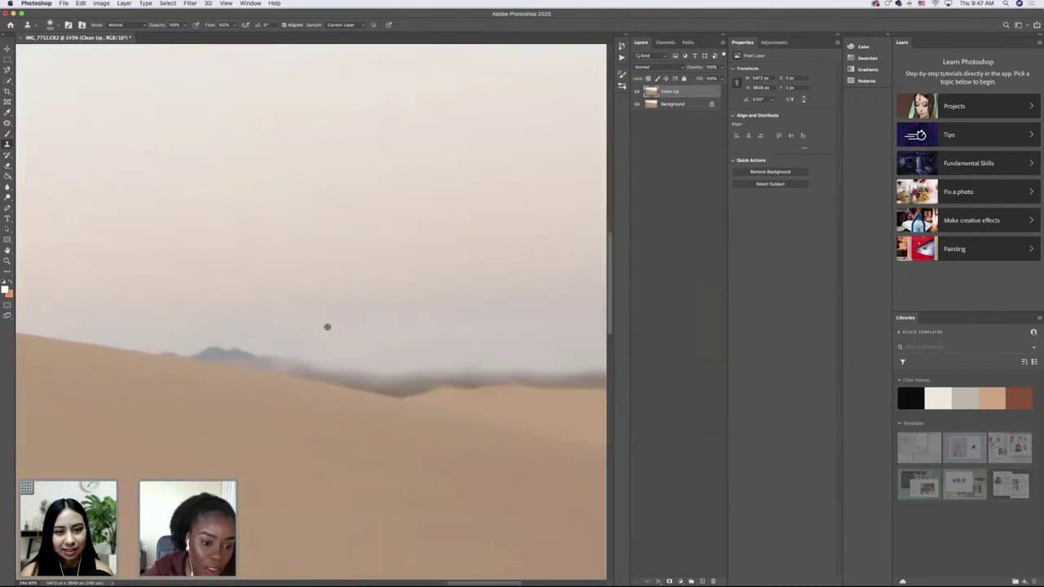
alt+click(326, 326)
mouse_move(307, 342)
mouse_down()
mouse_move(212, 334)
mouse_move(247, 340)
mouse_up()
alt+click(270, 324)
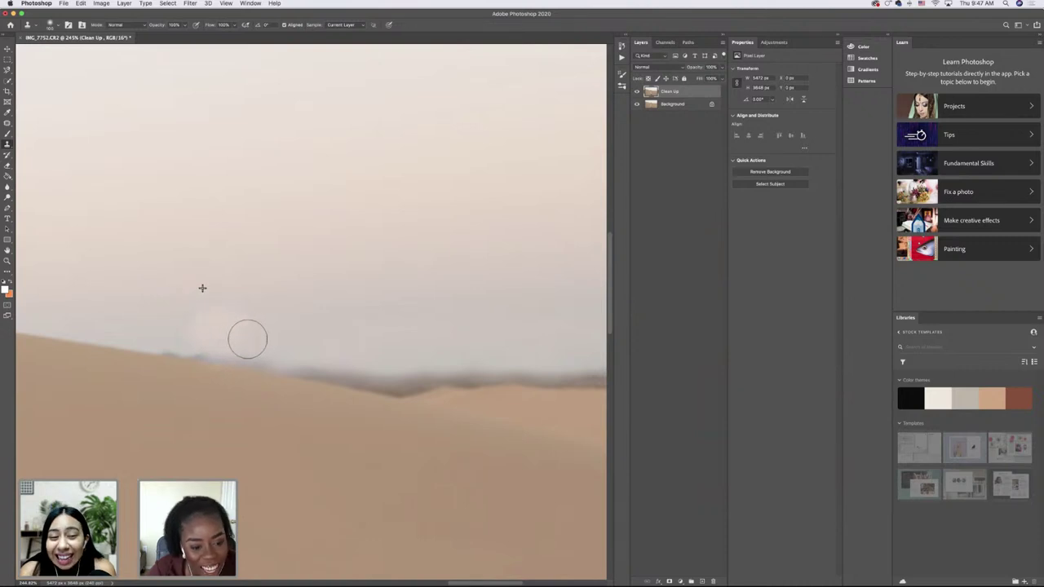
key(super+z)
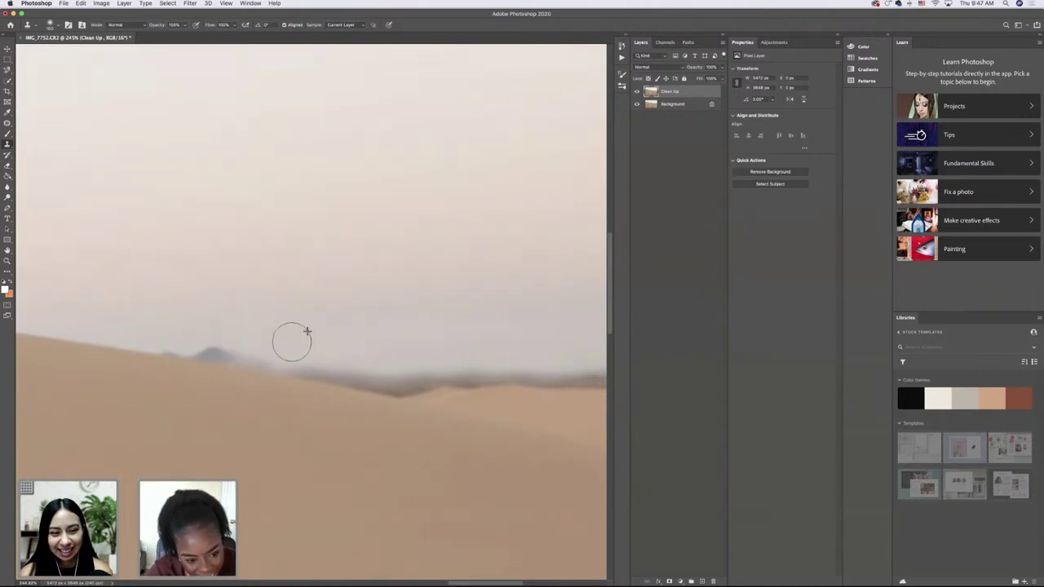
alt+click(95, 346)
mouse_move(139, 351)
mouse_down()
mouse_move(373, 394)
mouse_move(330, 375)
mouse_up()
alt+click(56, 342)
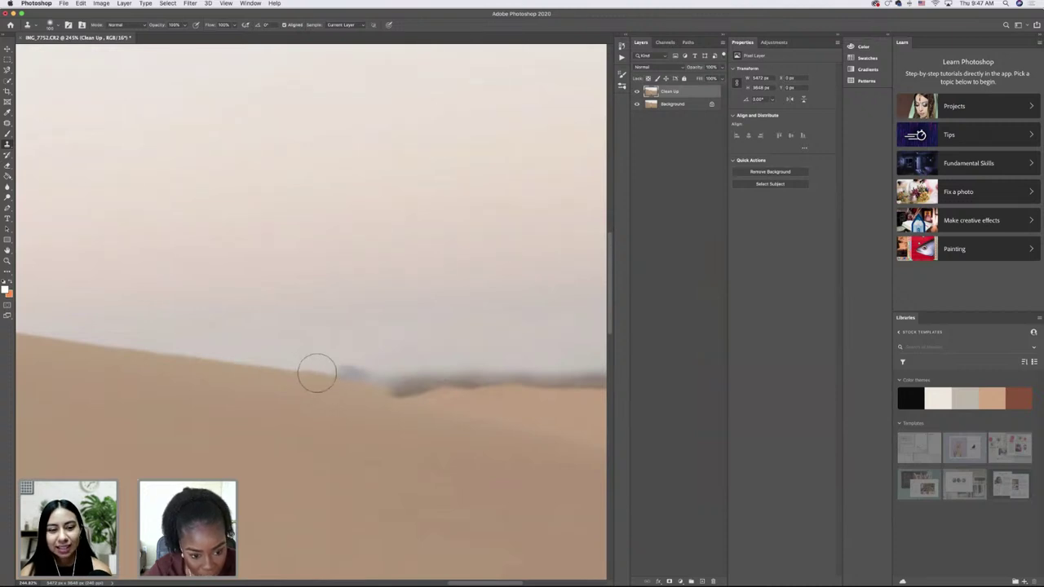
- Clone over the grey smudge at the dune edge, undoing the last stroke
scroll(318, 371, down, 1)
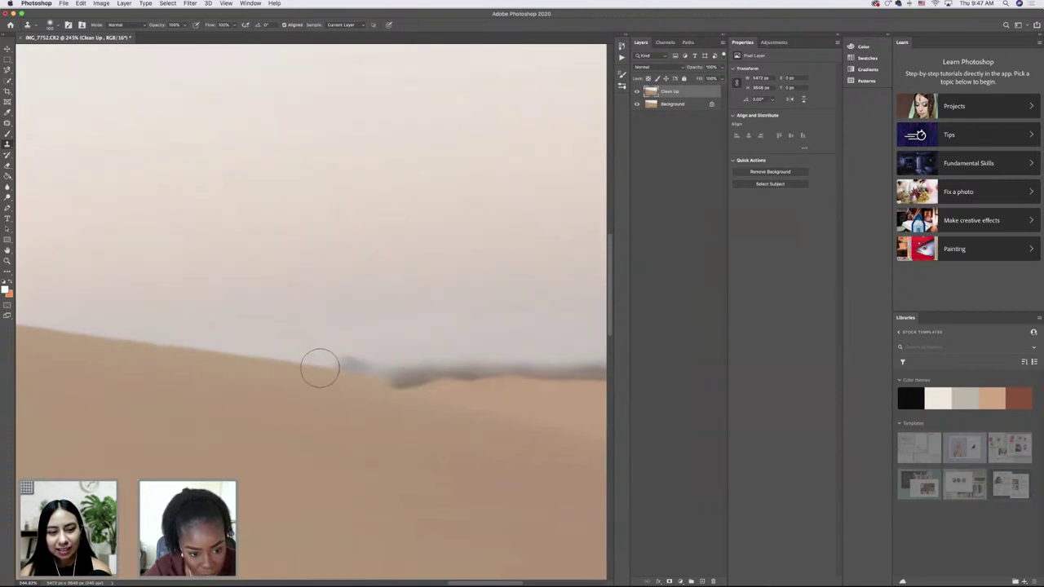
mouse_move(319, 366)
mouse_down()
mouse_move(426, 381)
mouse_move(419, 373)
mouse_up()
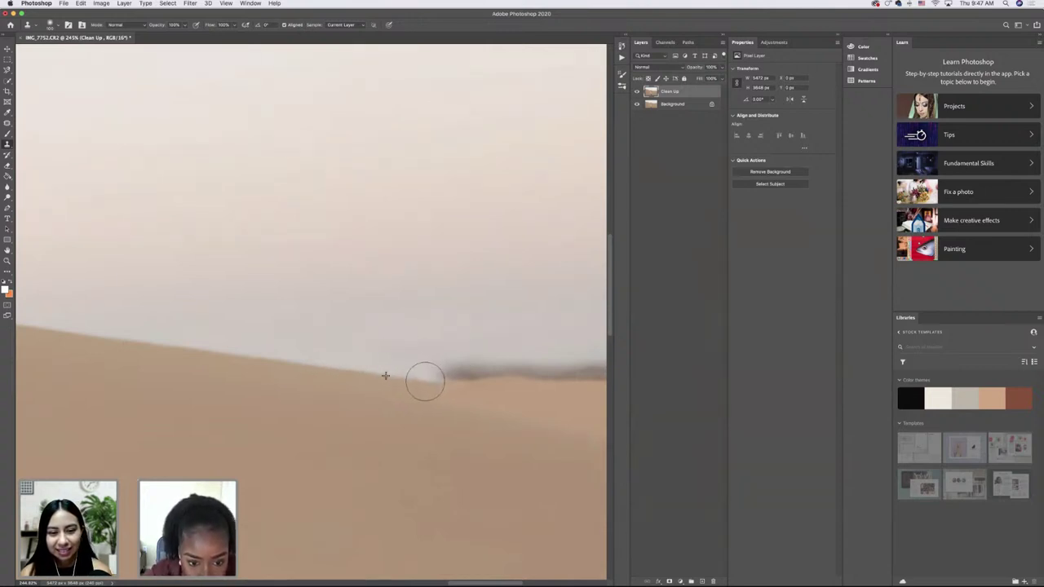
drag(424, 381, 510, 380)
key(ctrl+z)
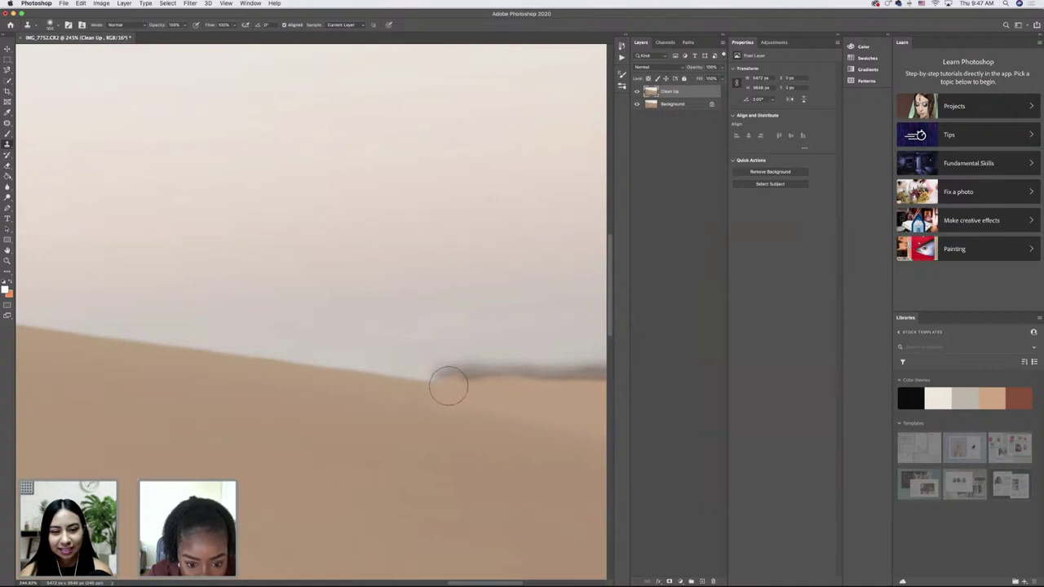
- Resize the Clone Stamp brush and clone away the horizon smudge leftward
scroll(446, 295, right, 3)
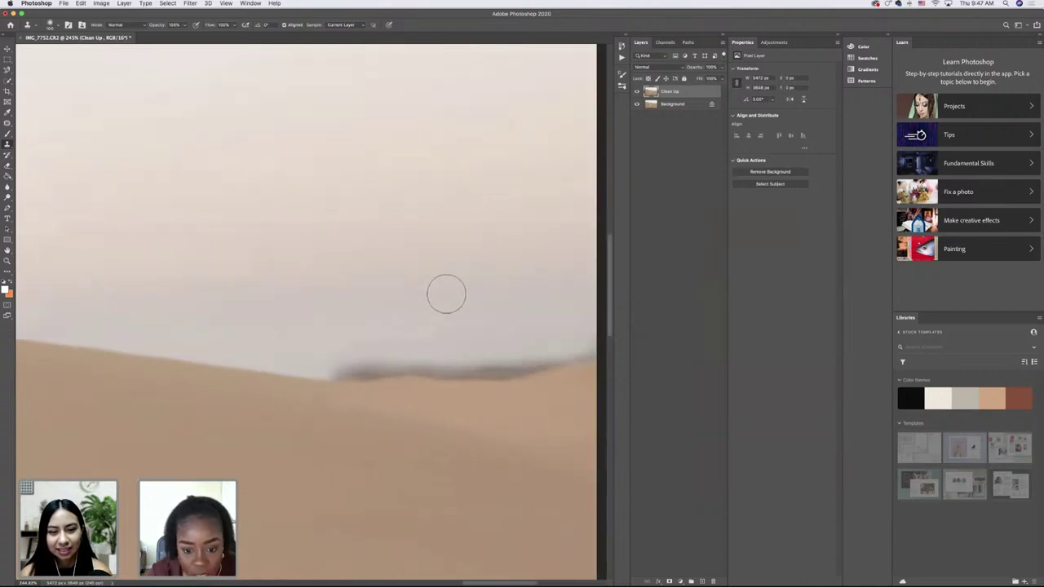
scroll(446, 294, right, 4)
click(48, 25)
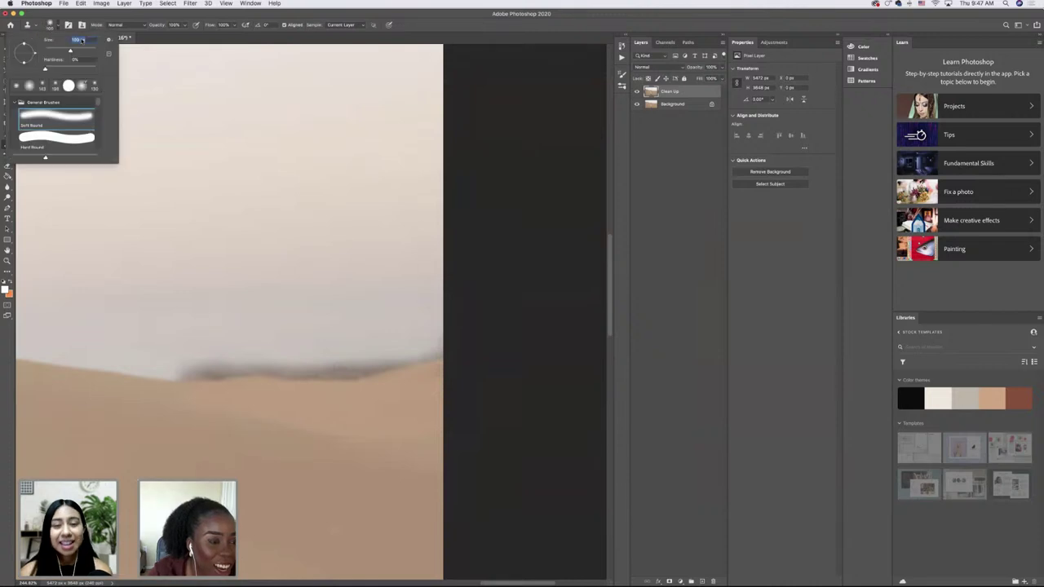
scroll(379, 210, up, 3)
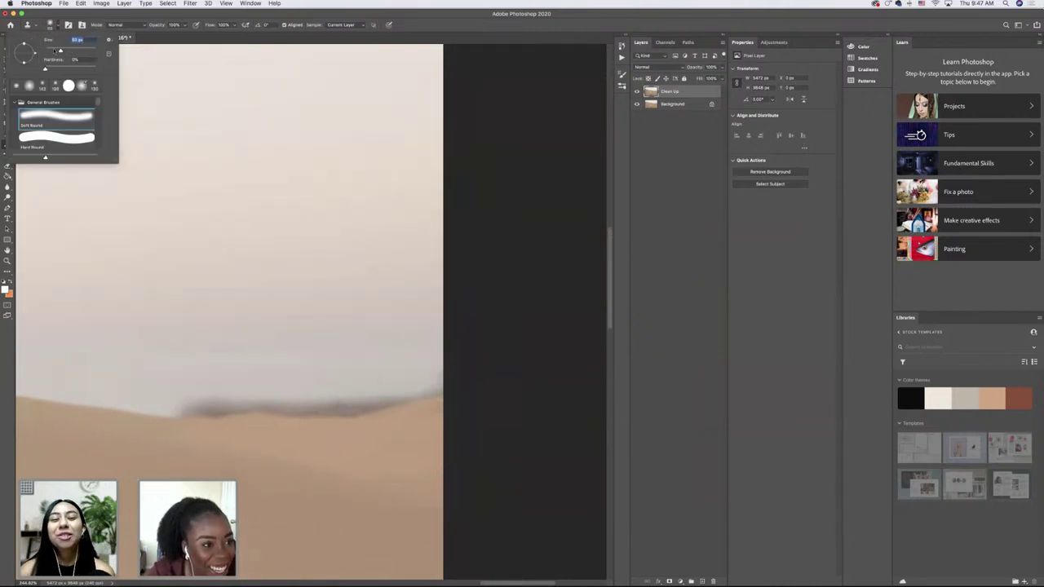
scroll(352, 380, up, 1)
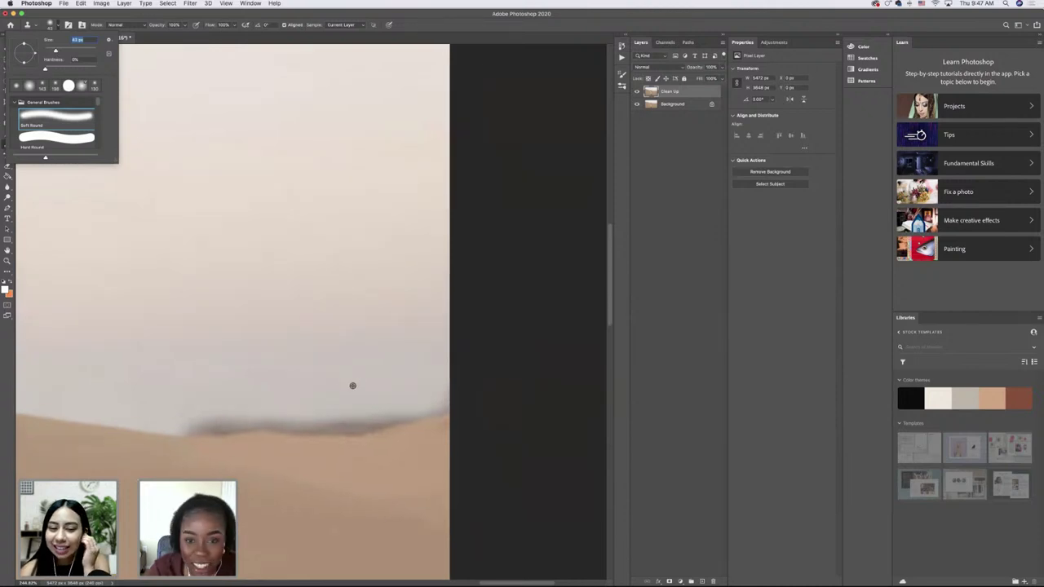
scroll(355, 382, left, 3)
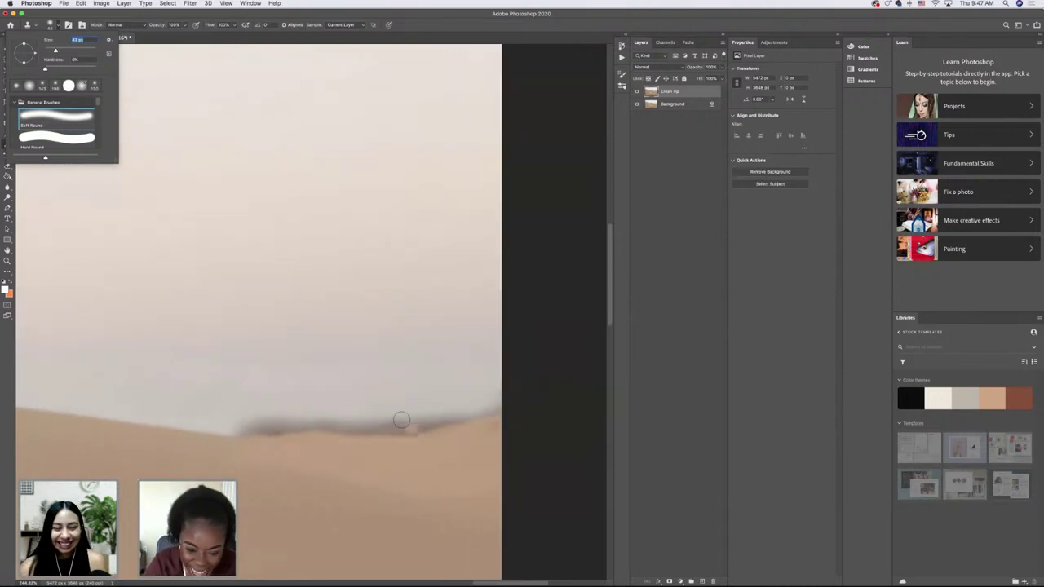
key(Return)
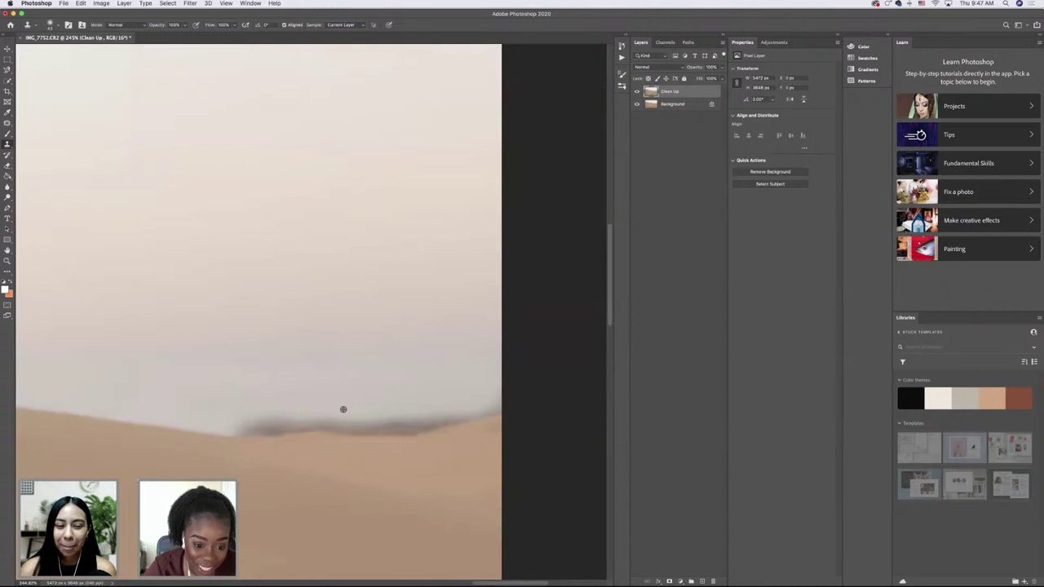
alt+click(343, 409)
mouse_move(309, 416)
mouse_down()
mouse_move(237, 427)
mouse_move(285, 424)
mouse_up()
alt+click(241, 408)
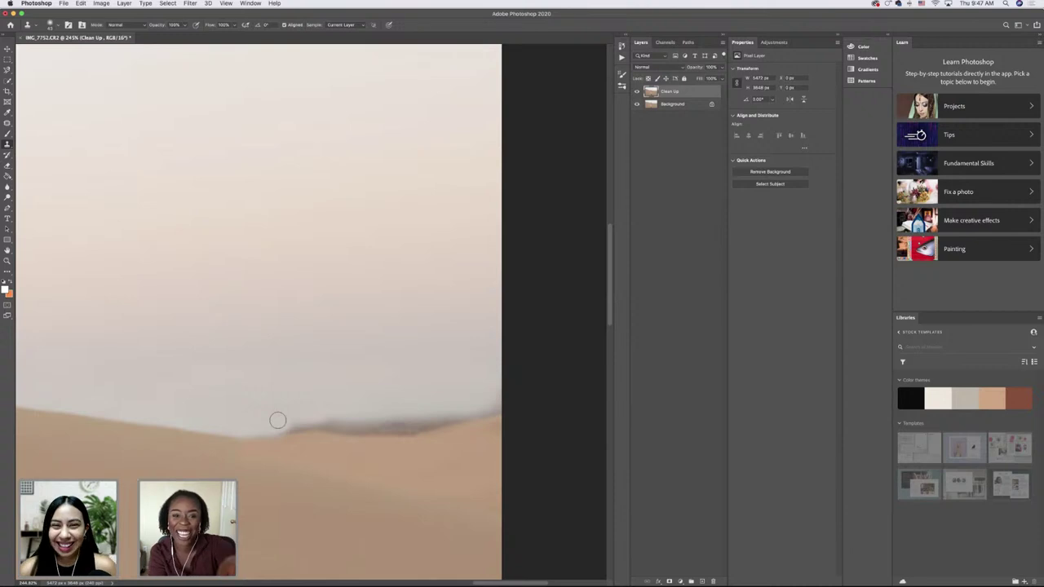
- With the photo fit to the window, clone the dark streak off the horizon from end to end
key(super+0)
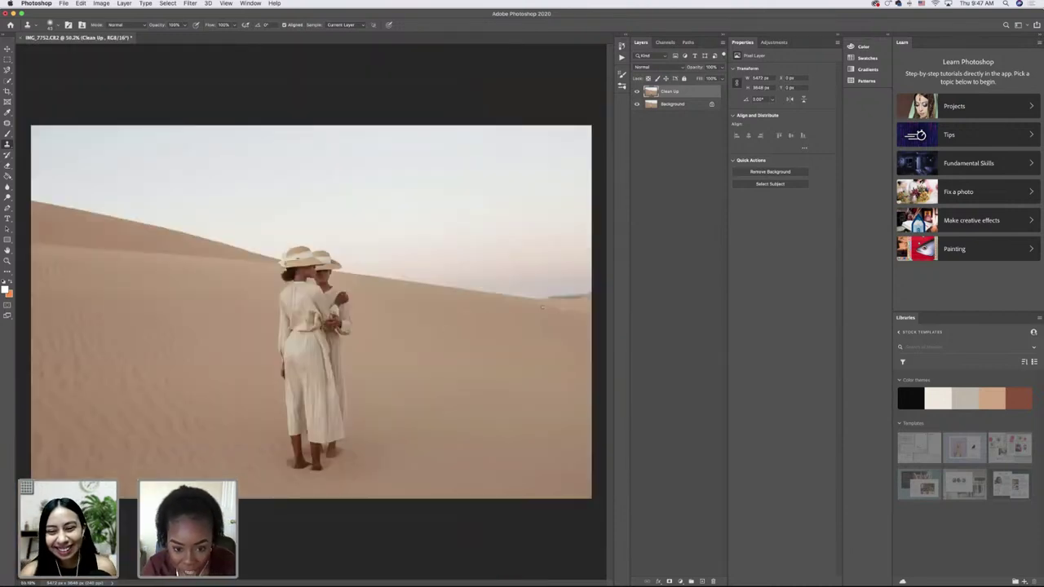
scroll(540, 304, up, 5)
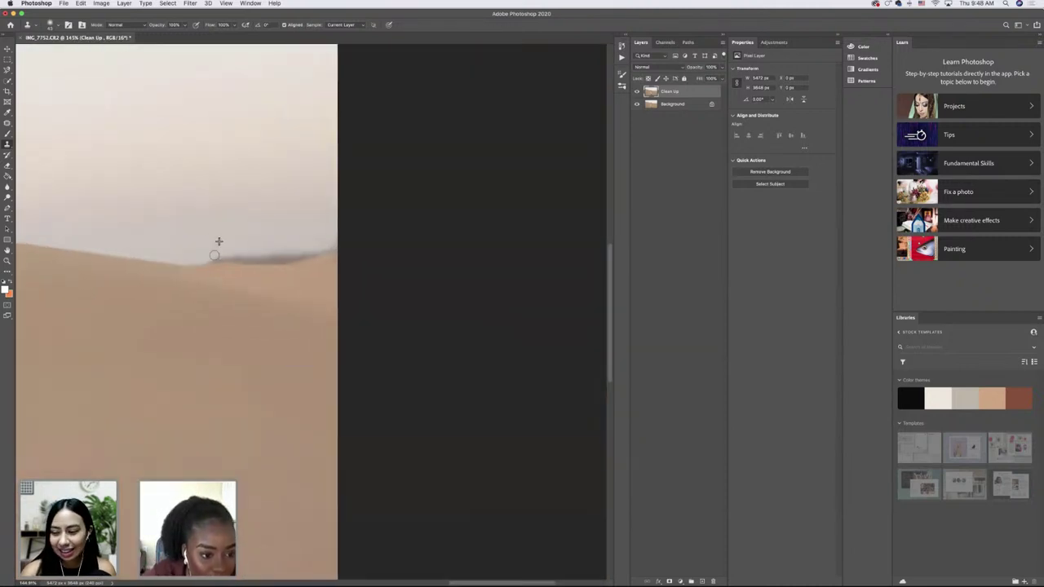
drag(213, 255, 240, 256)
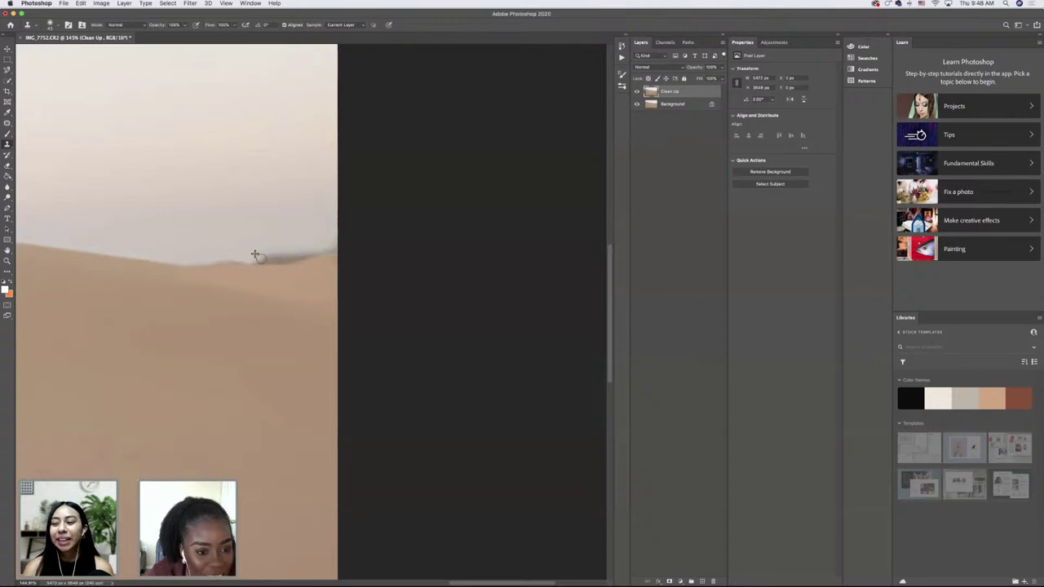
alt+click(255, 255)
mouse_move(249, 256)
mouse_down()
mouse_move(292, 257)
mouse_move(265, 252)
mouse_move(332, 246)
mouse_up()
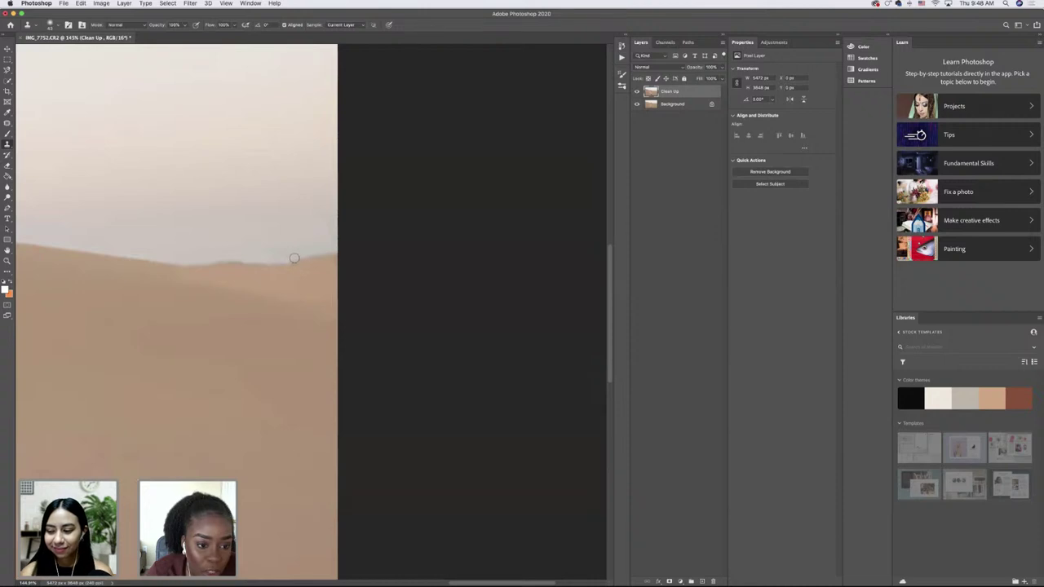
drag(294, 258, 237, 258)
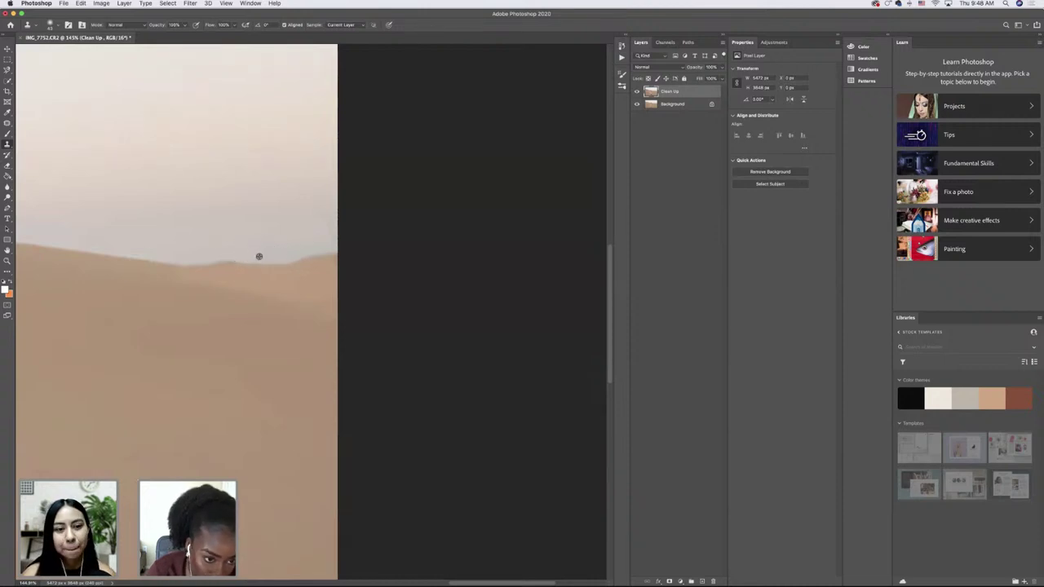
drag(233, 257, 193, 257)
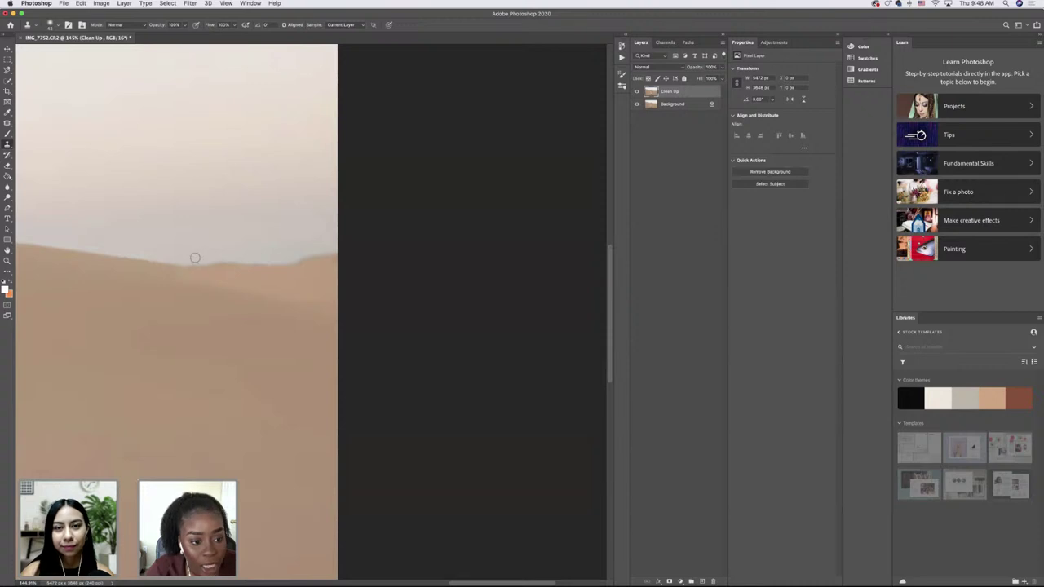
drag(191, 259, 336, 242)
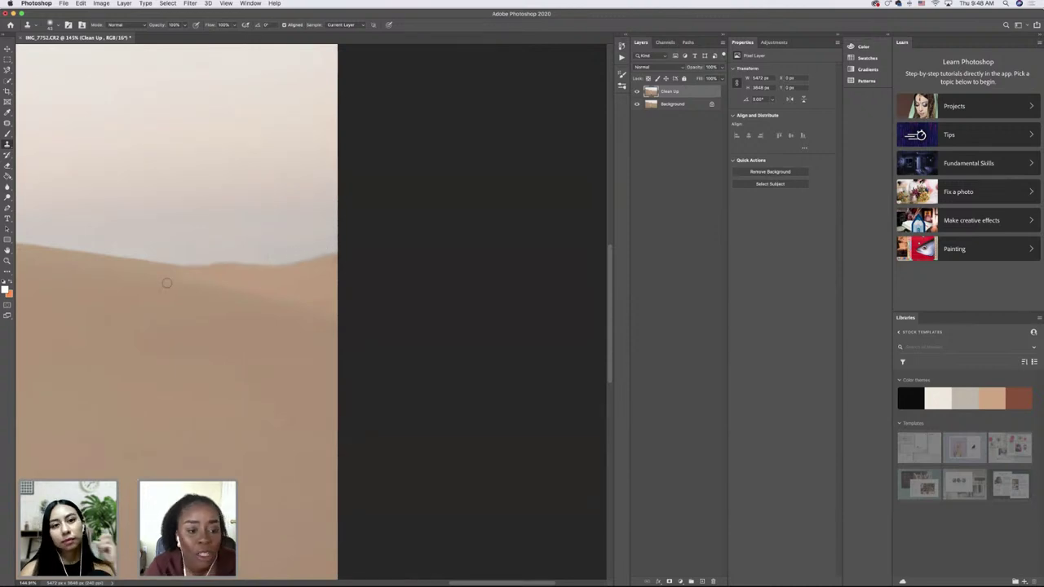
key(super+minus)
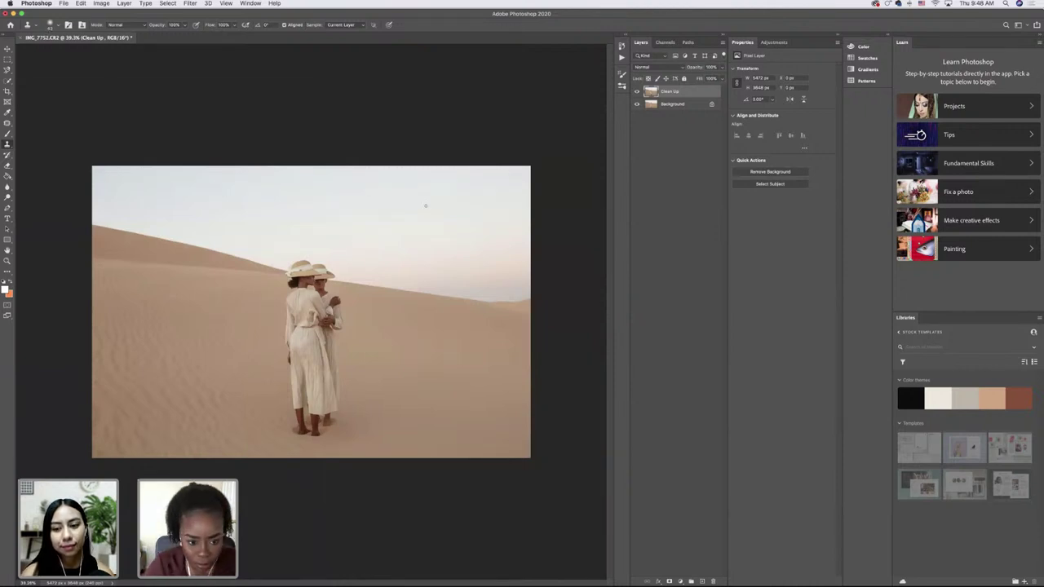
- Resize the brush and clone the distant dune bumps off the horizon's right end
scroll(425, 205, up, 8)
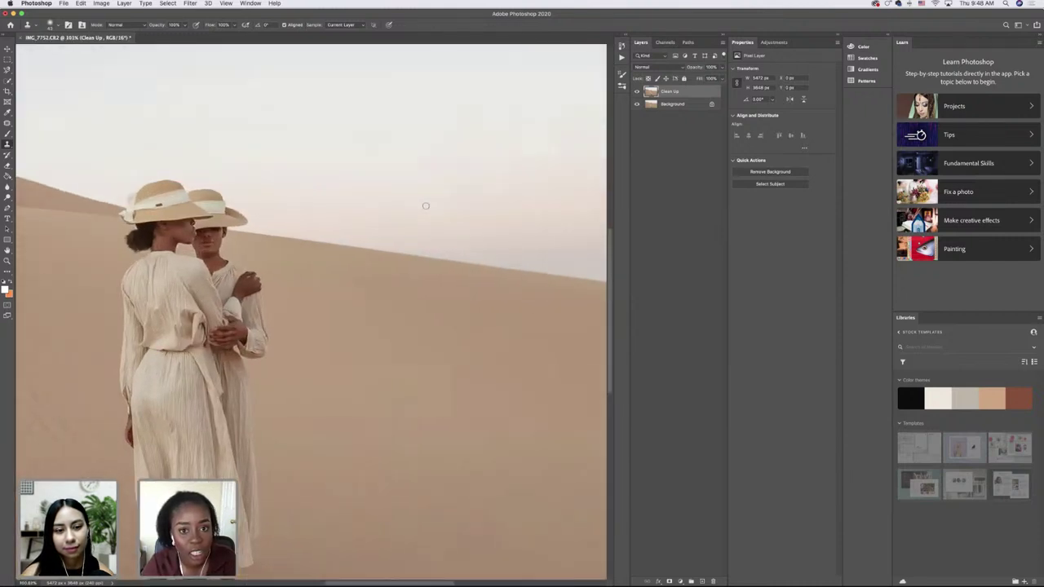
scroll(425, 205, right, 2)
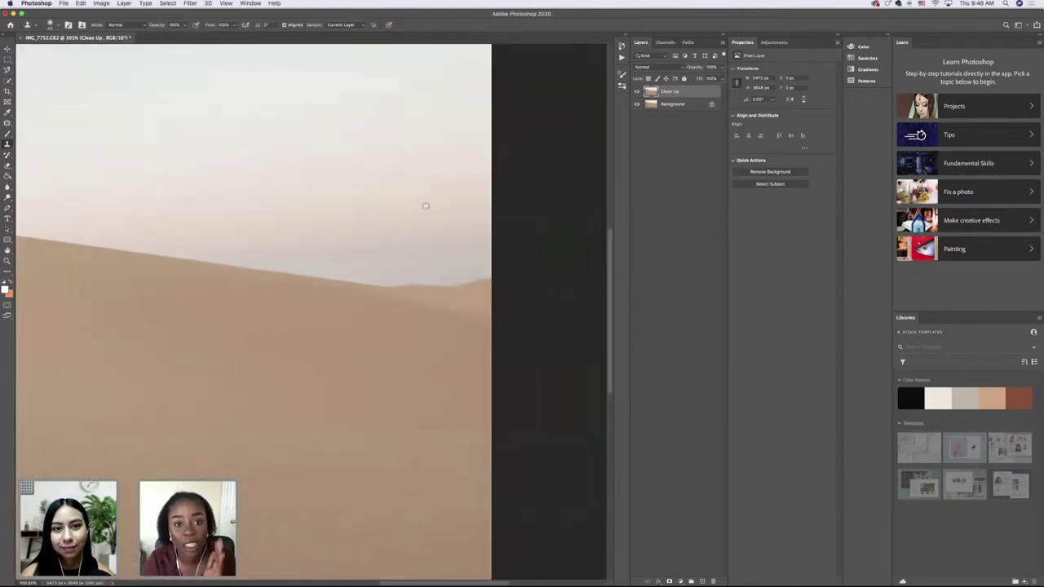
scroll(425, 205, up, 2)
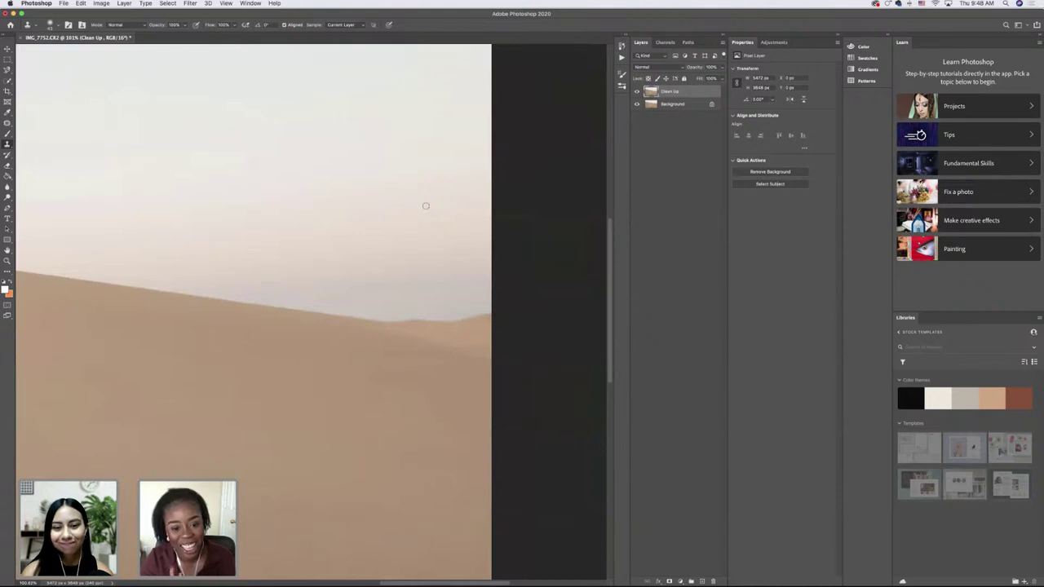
click(53, 26)
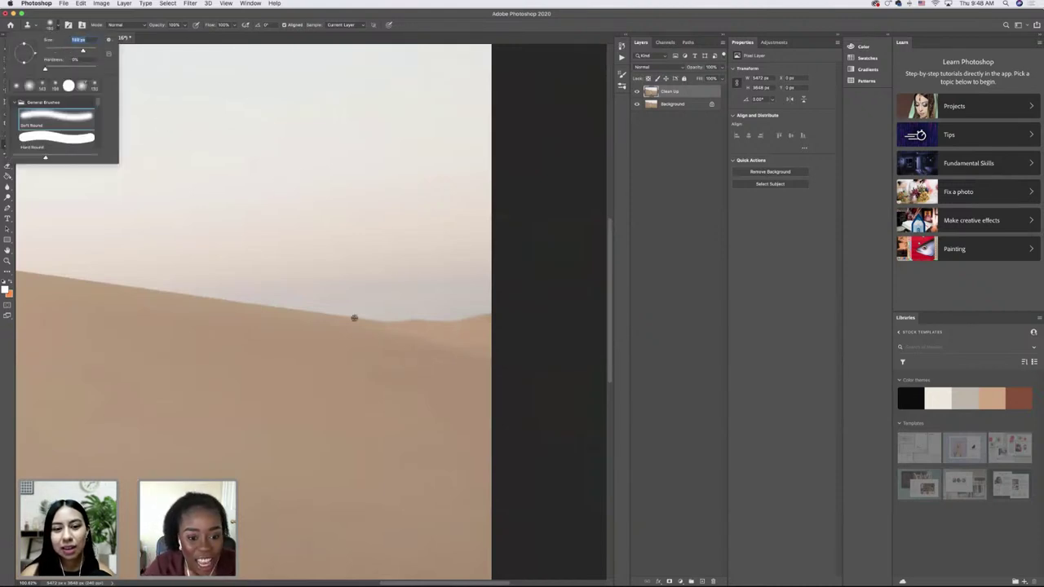
click(374, 320)
mouse_move(373, 321)
mouse_down()
mouse_move(475, 315)
mouse_move(426, 303)
mouse_move(470, 320)
mouse_up()
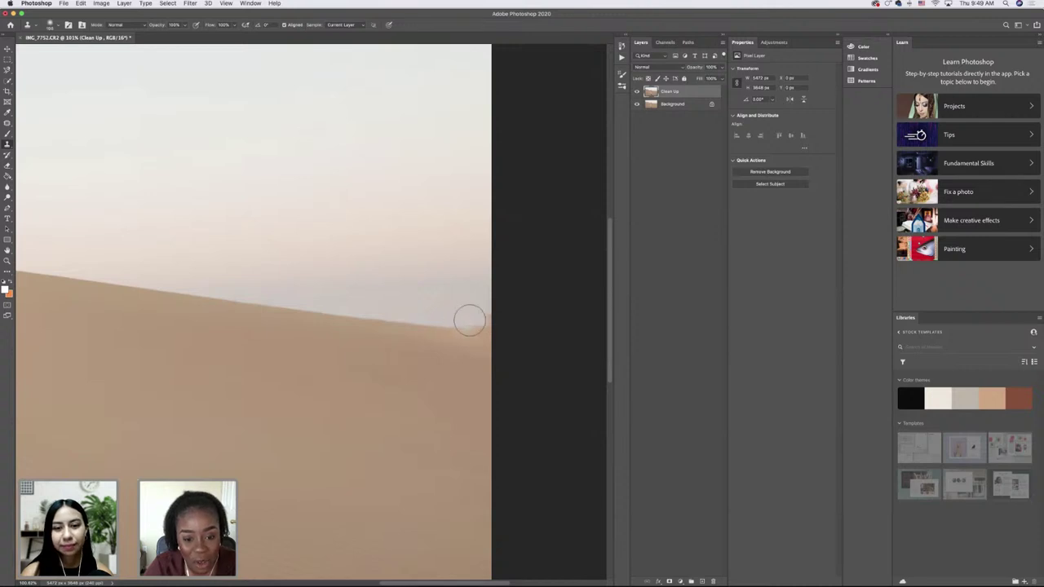
alt+click(419, 324)
mouse_move(445, 324)
mouse_down()
mouse_move(482, 326)
mouse_move(478, 319)
mouse_up()
scroll(312, 277, down, 5)
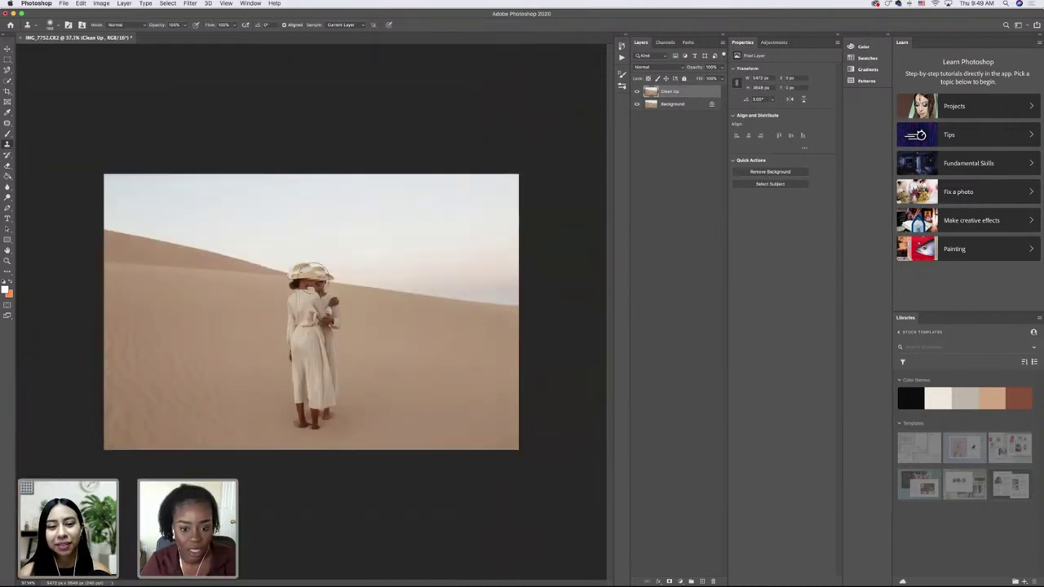
scroll(311, 311, up, 2)
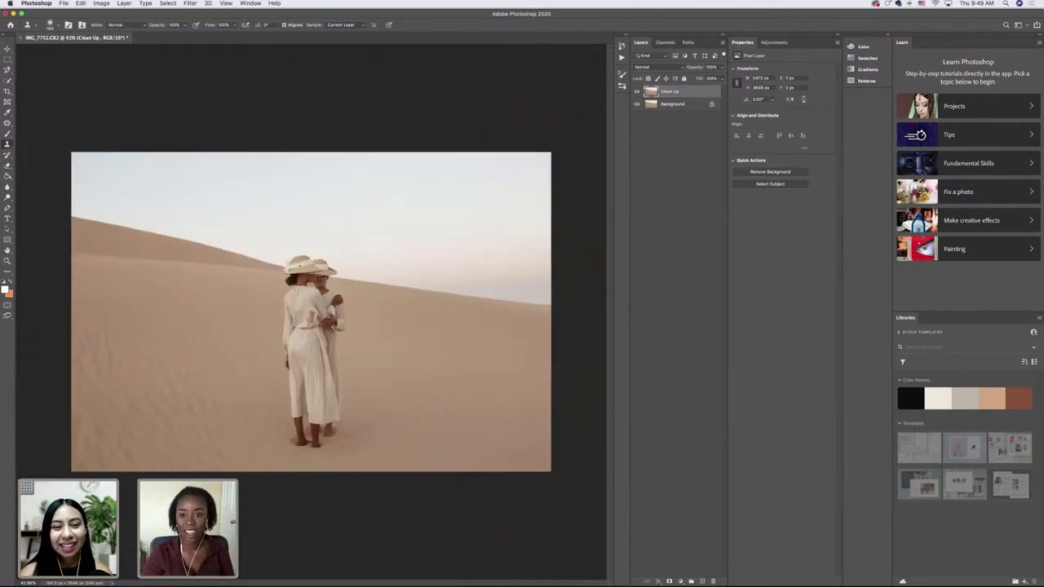
click(637, 92)
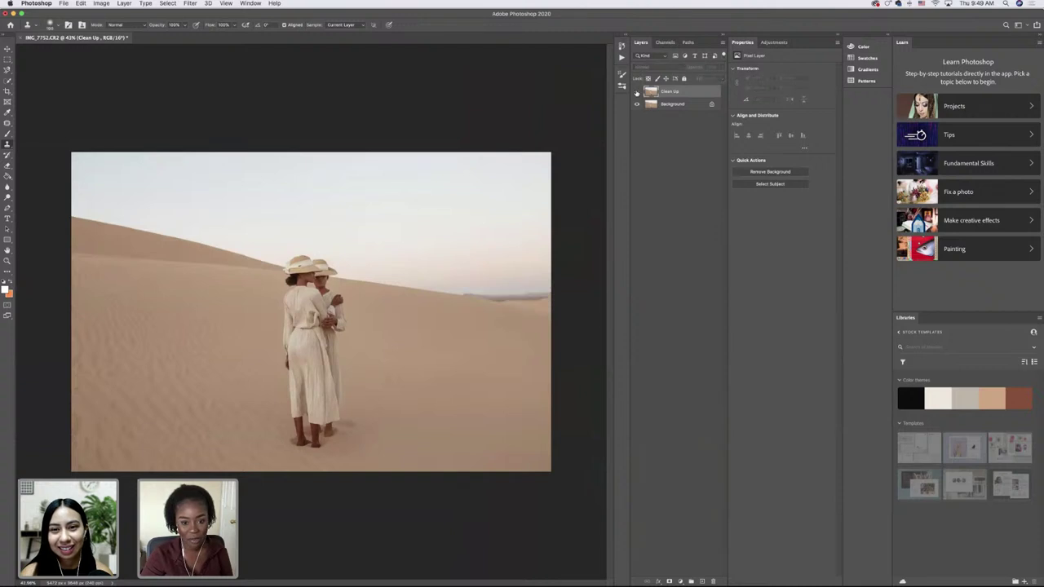
click(637, 92)
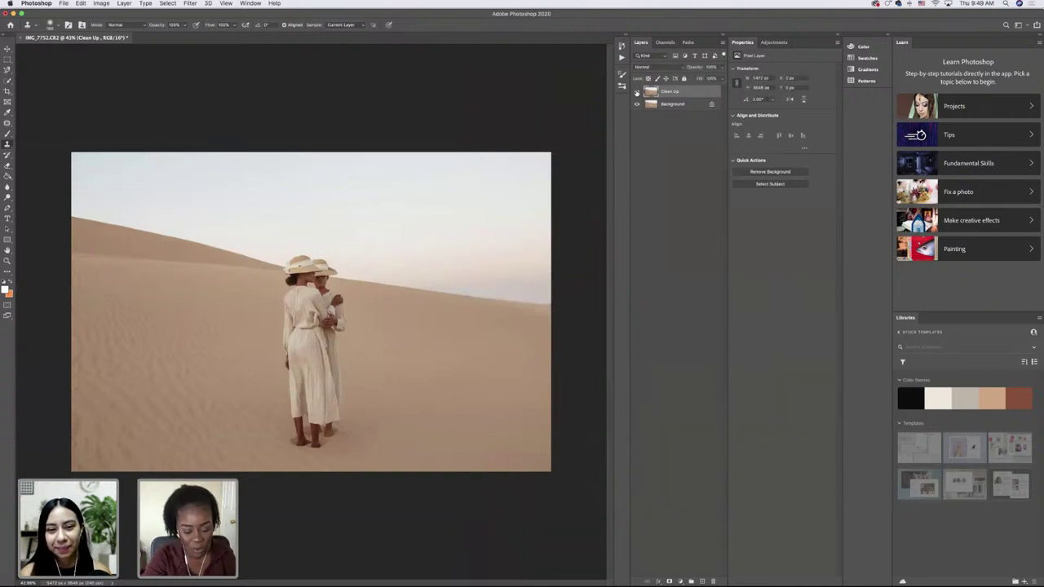
key(super+0)
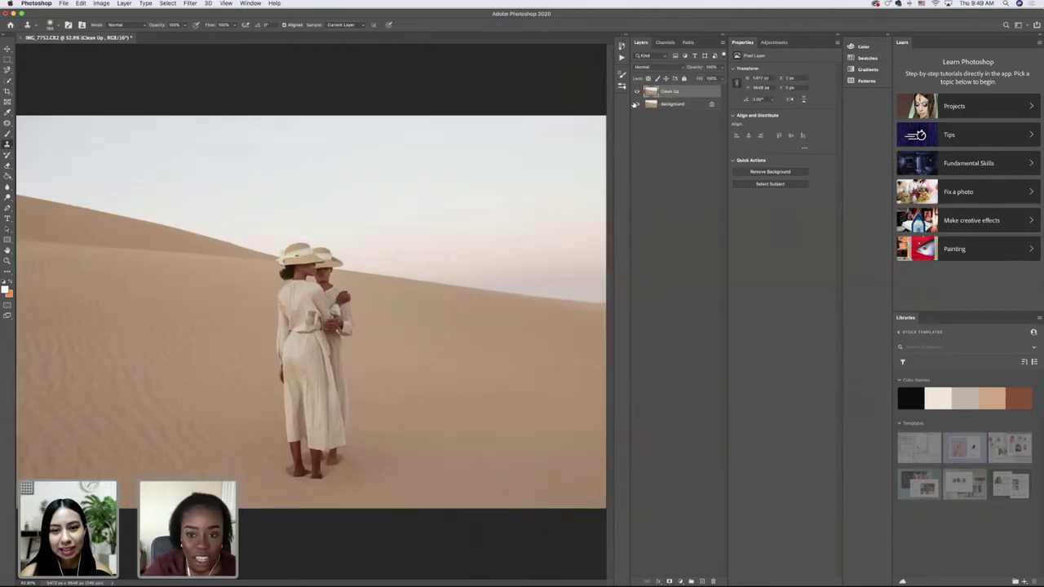
click(637, 92)
click(637, 92)
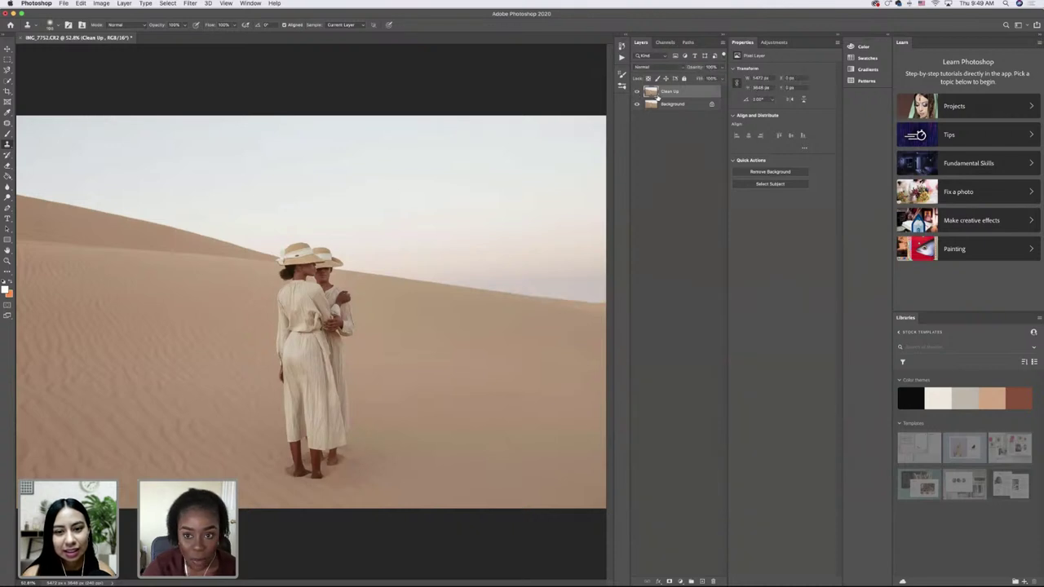
- Add a Selective Color layer setting Yellows to Cyan +28, Magenta 0, Yellow +20, Black +27
click(680, 580)
click(710, 566)
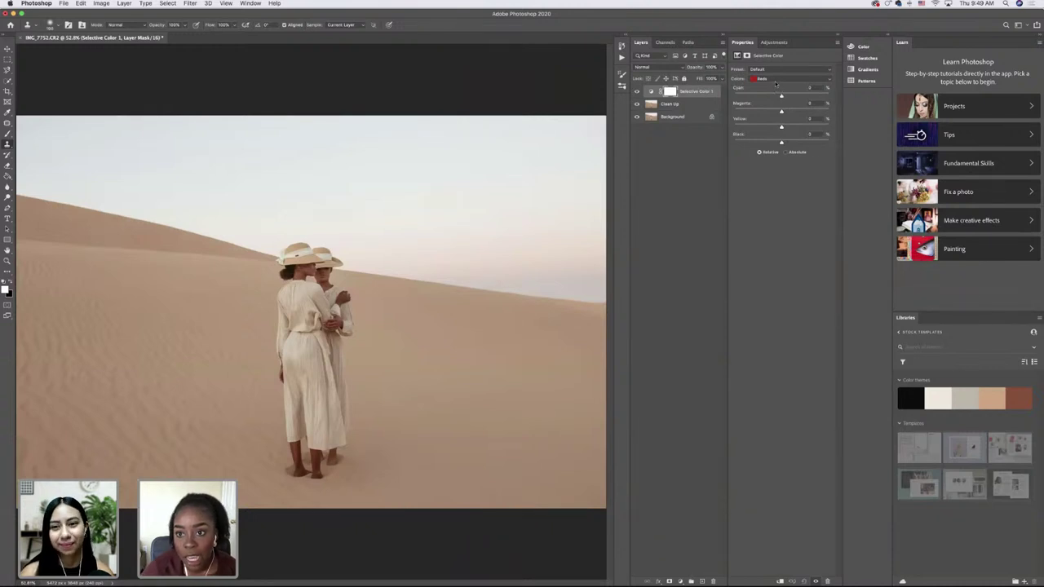
click(774, 81)
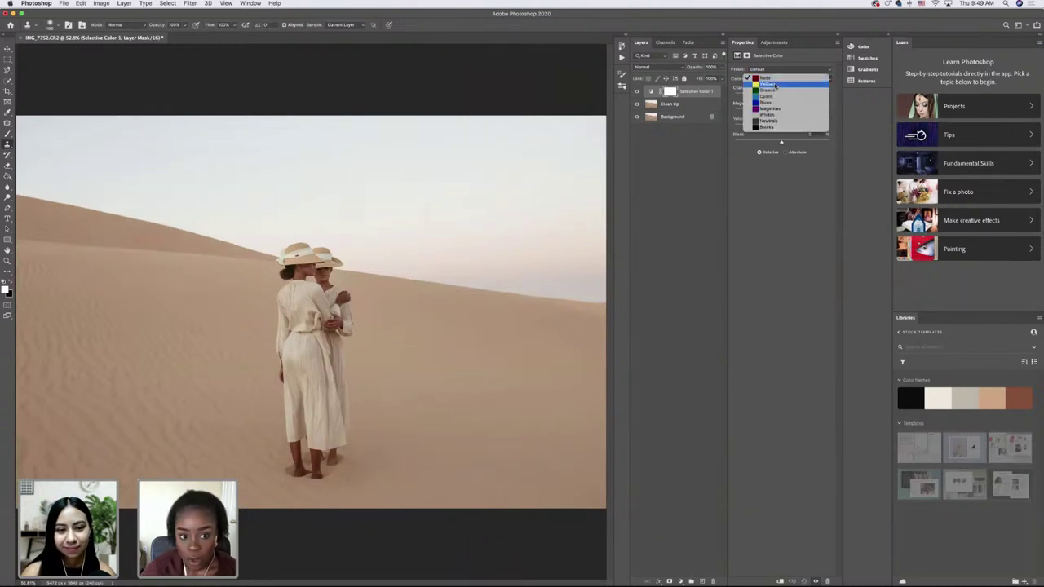
click(775, 85)
mouse_move(781, 96)
mouse_down()
mouse_move(764, 112)
mouse_move(788, 112)
mouse_up()
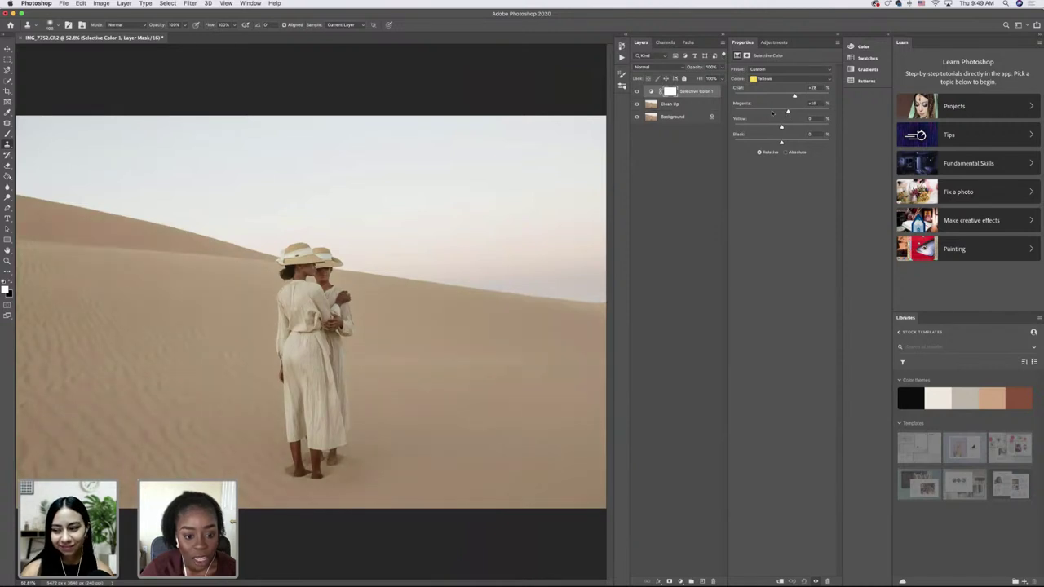
click(810, 102)
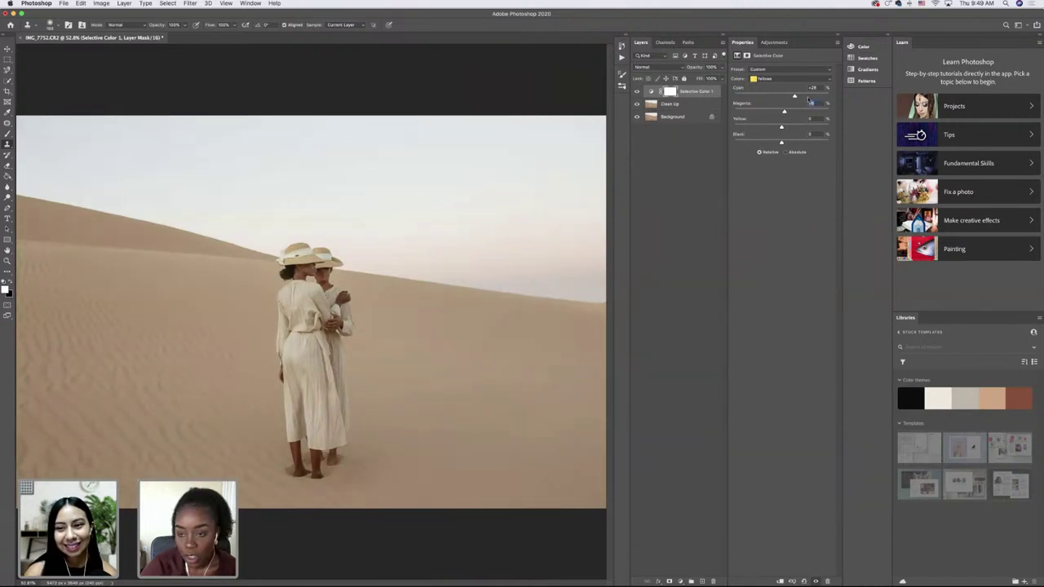
text(0)
drag(782, 128, 790, 128)
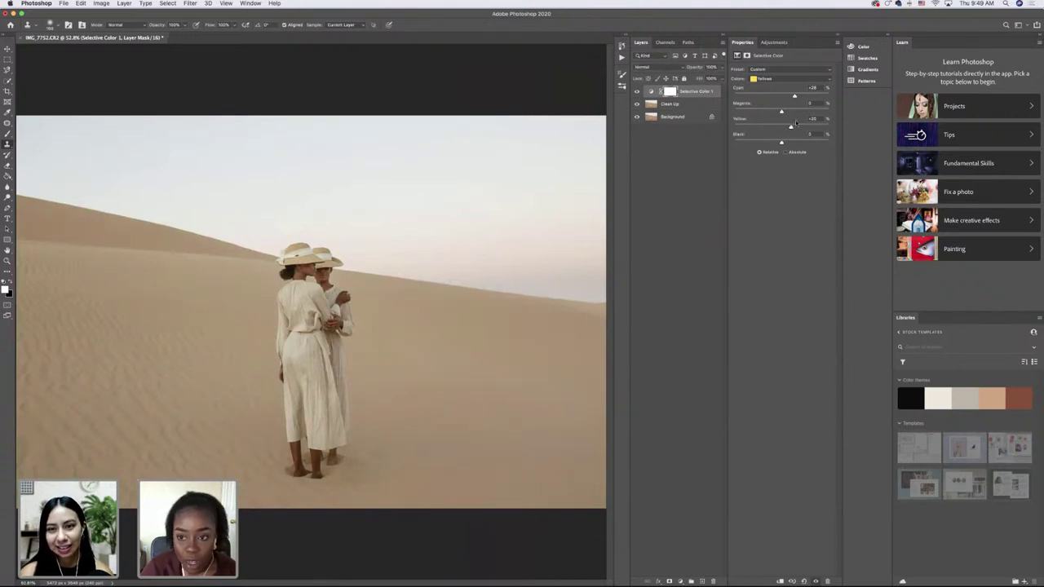
drag(790, 143, 795, 142)
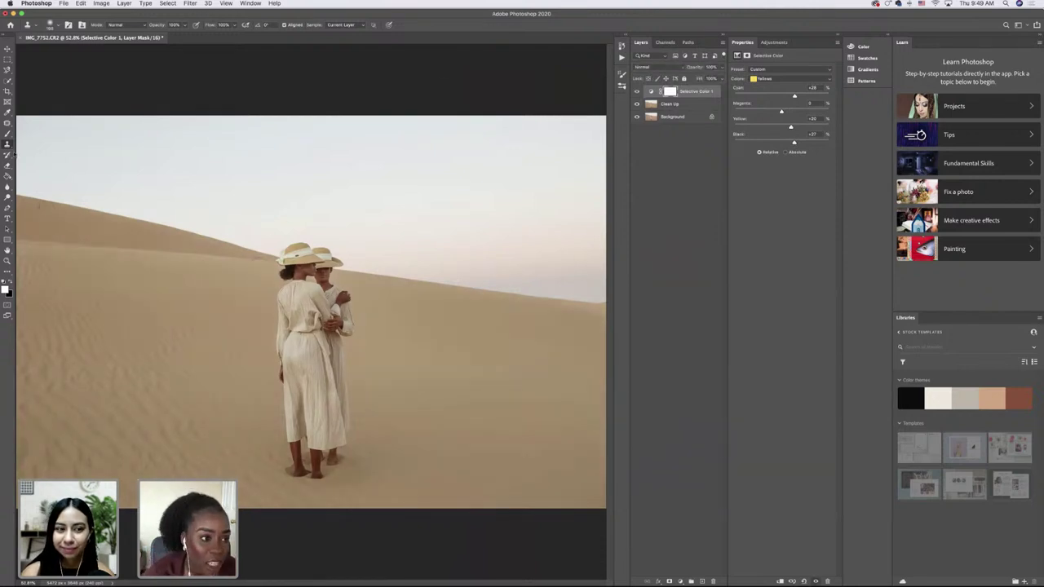
click(7, 133)
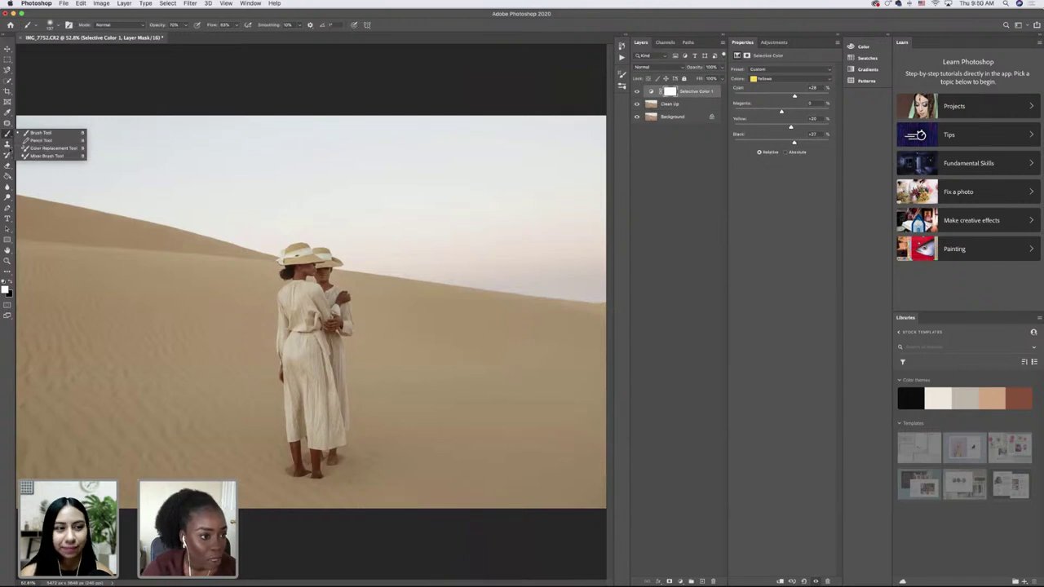
- Switch to the eraser for the adjustment mask and shrink the brush down to 75 px
click(7, 165)
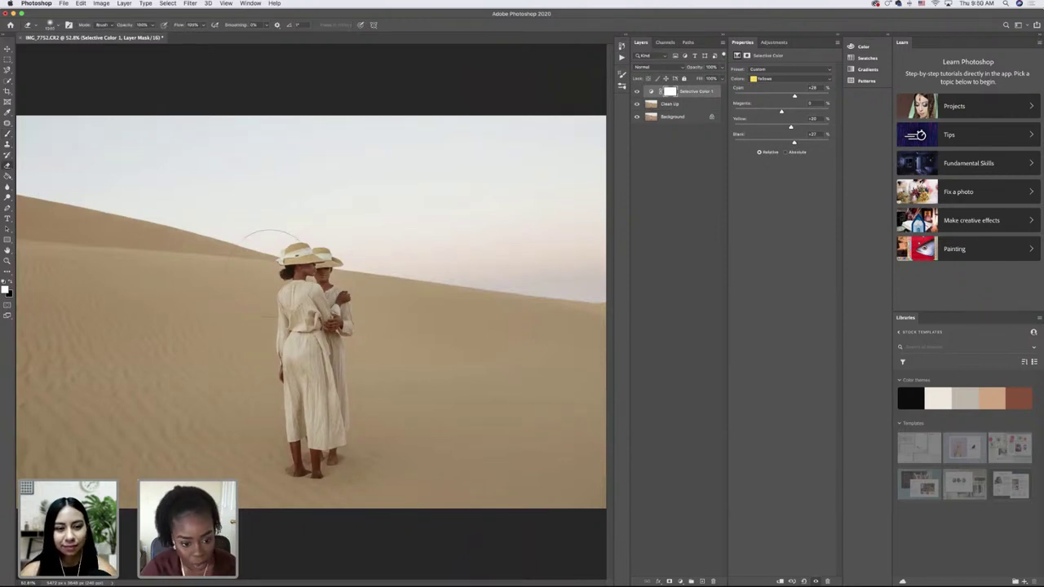
scroll(272, 269, up, 3)
scroll(271, 269, down, 4)
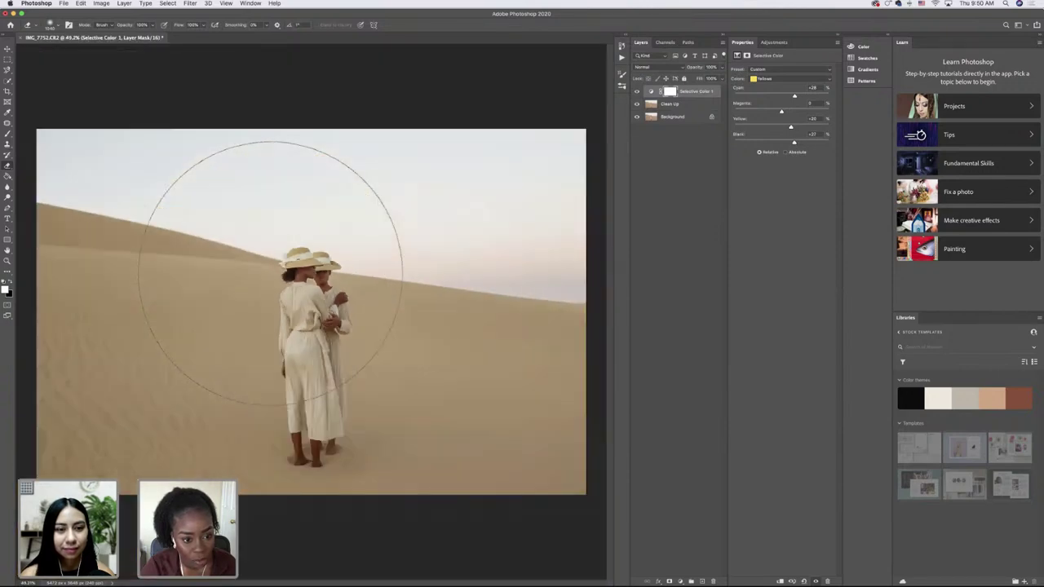
scroll(271, 269, up, 3)
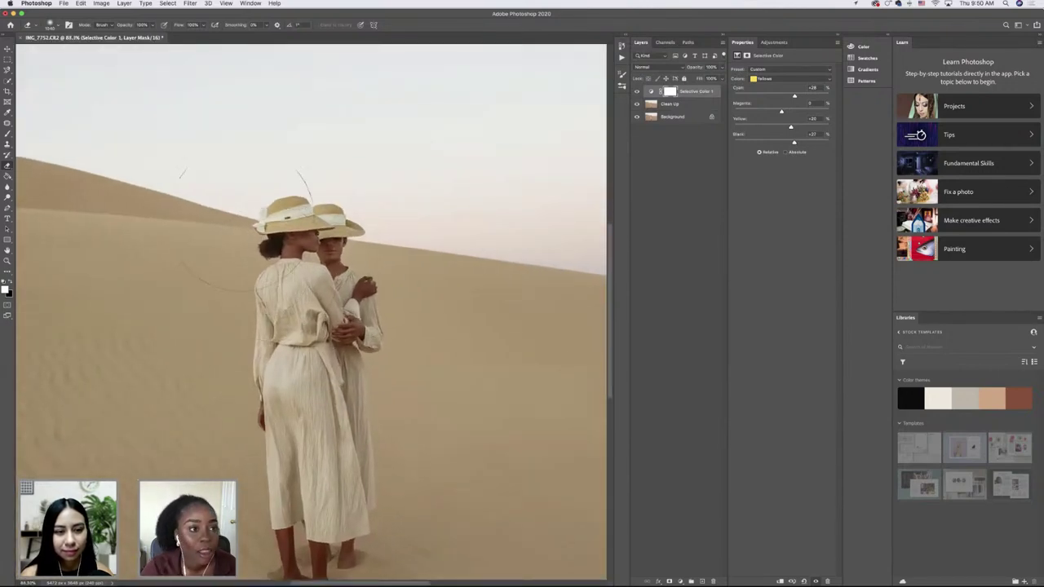
click(57, 25)
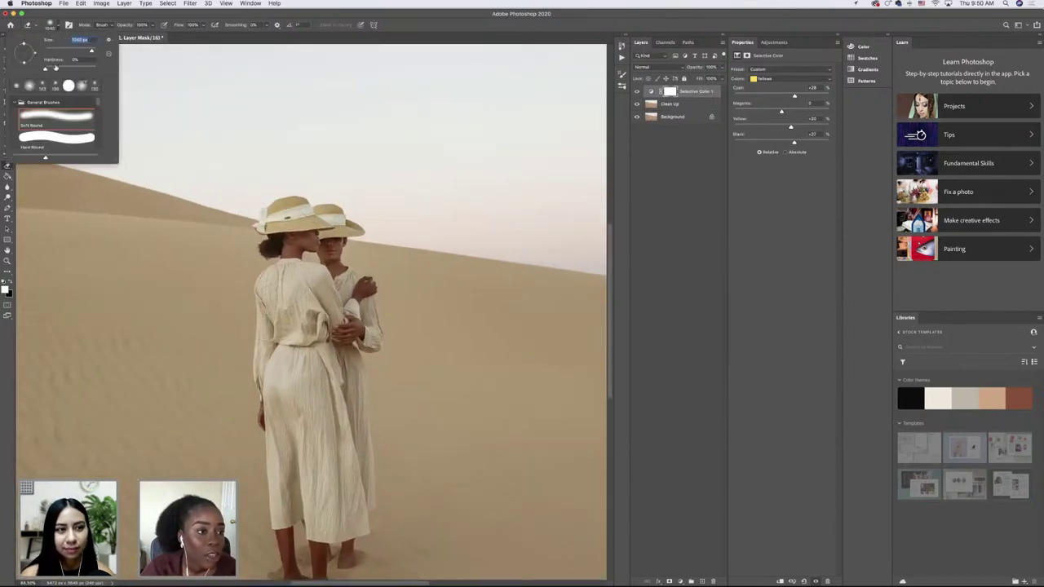
drag(80, 52, 66, 51)
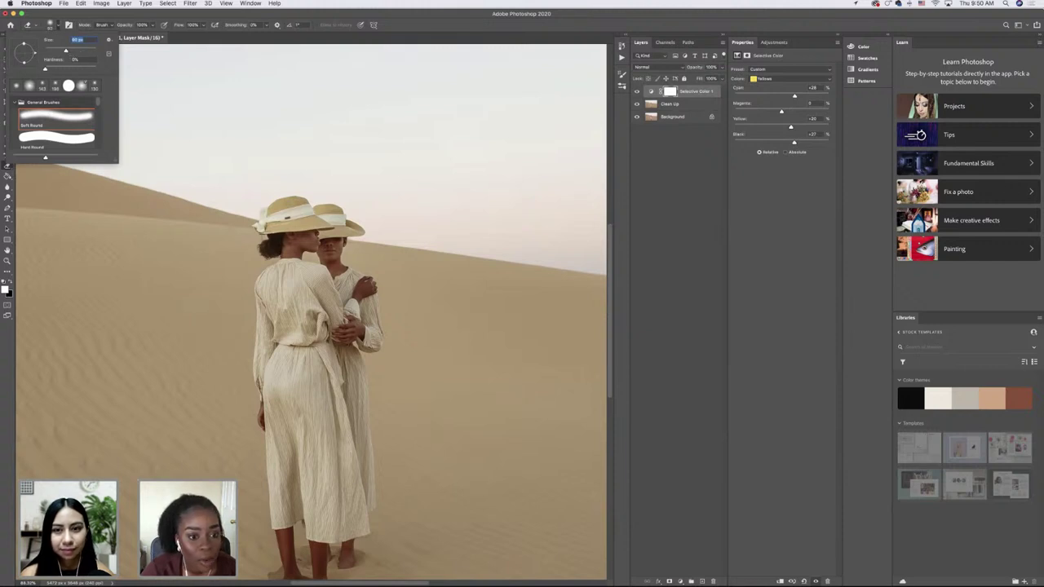
key(Return)
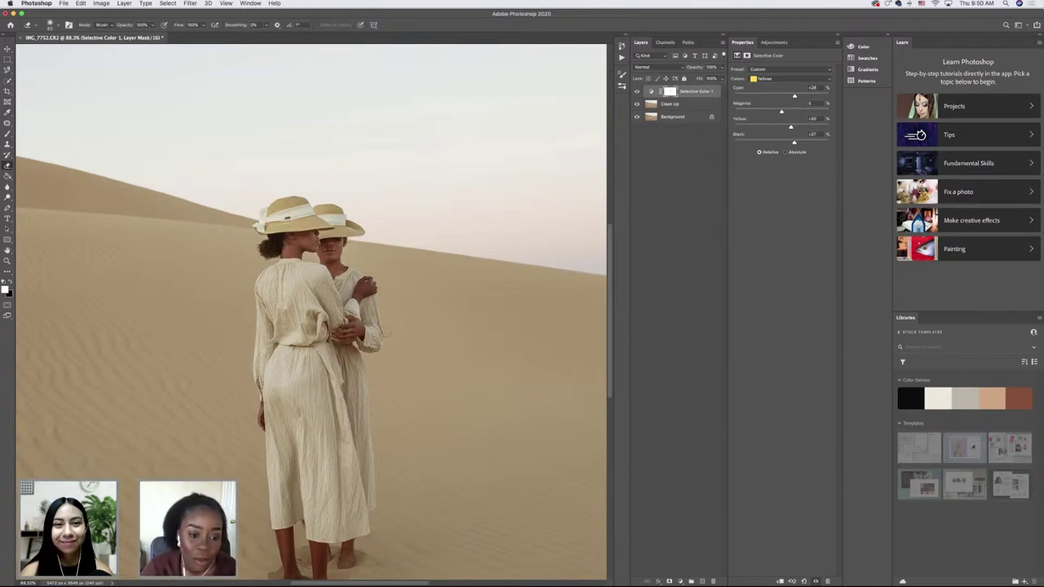
scroll(290, 369, down, 5)
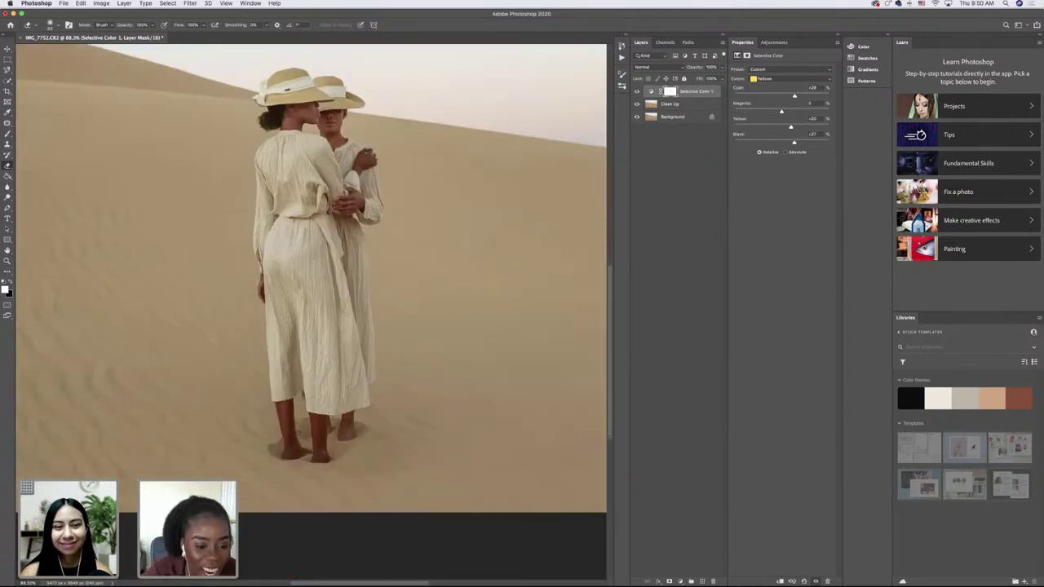
click(57, 25)
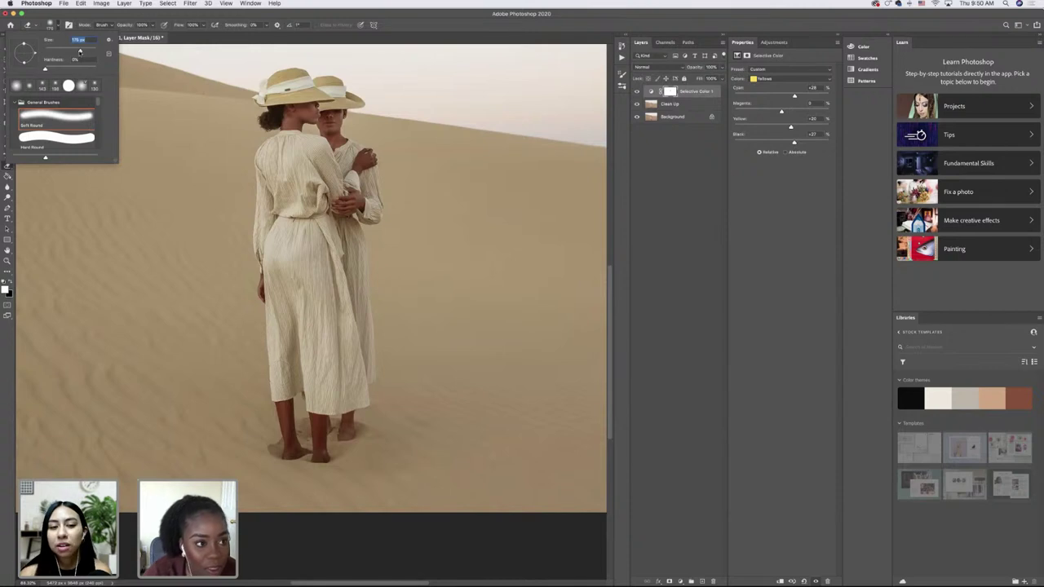
drag(75, 51, 73, 51)
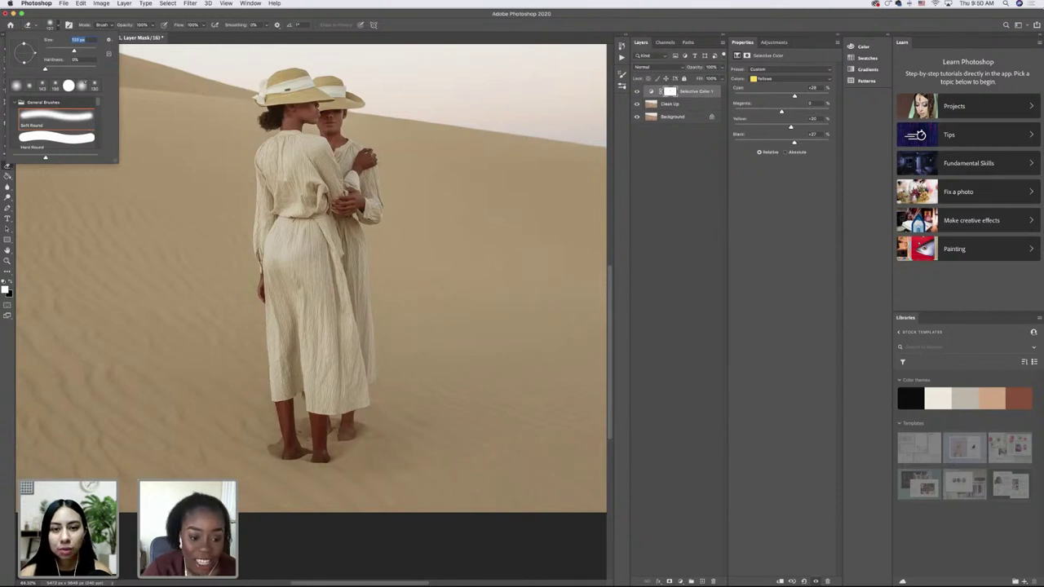
key(Return)
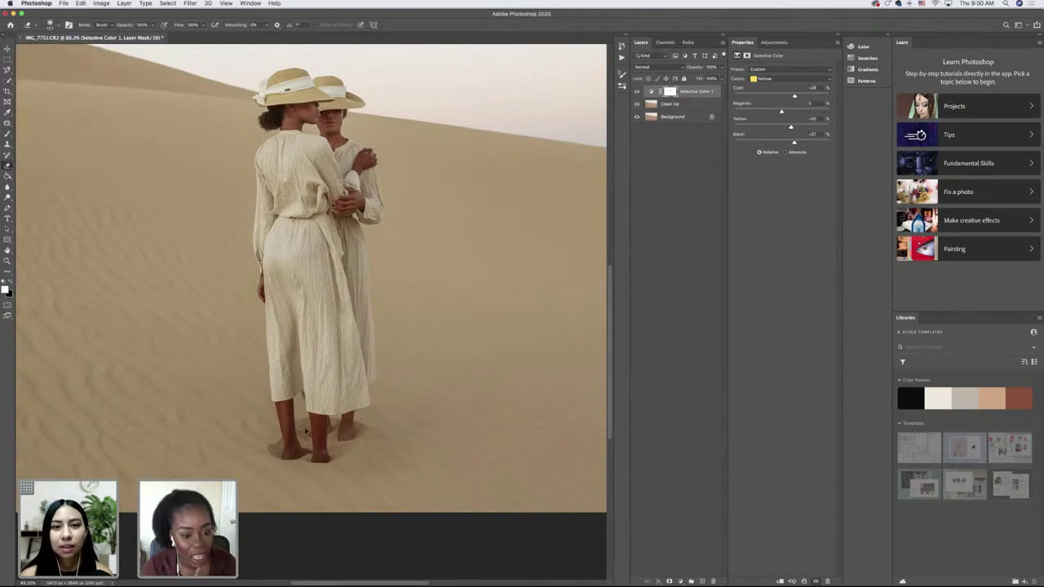
scroll(306, 430, down, 1)
click(54, 25)
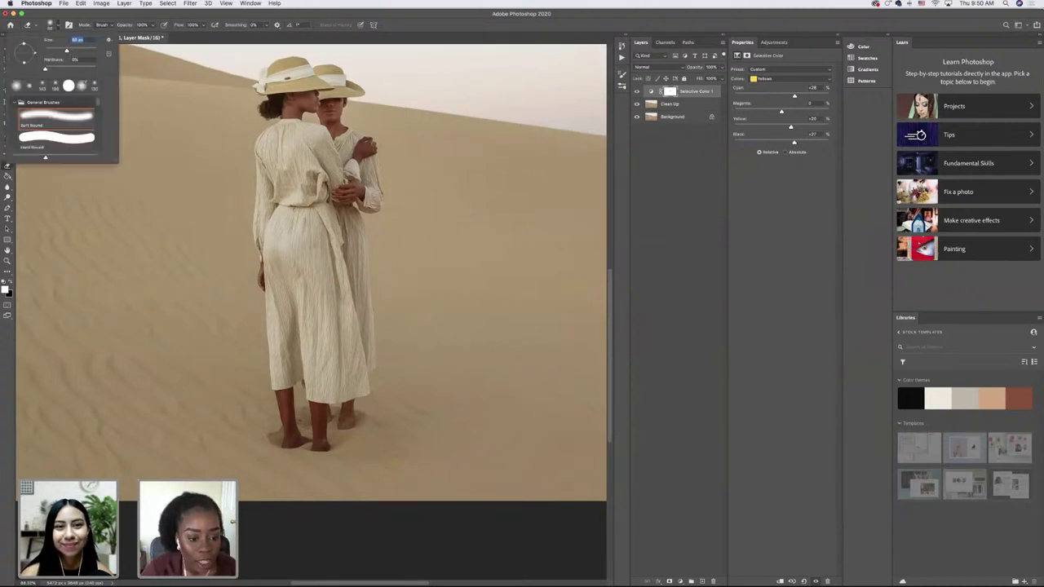
drag(66, 50, 64, 51)
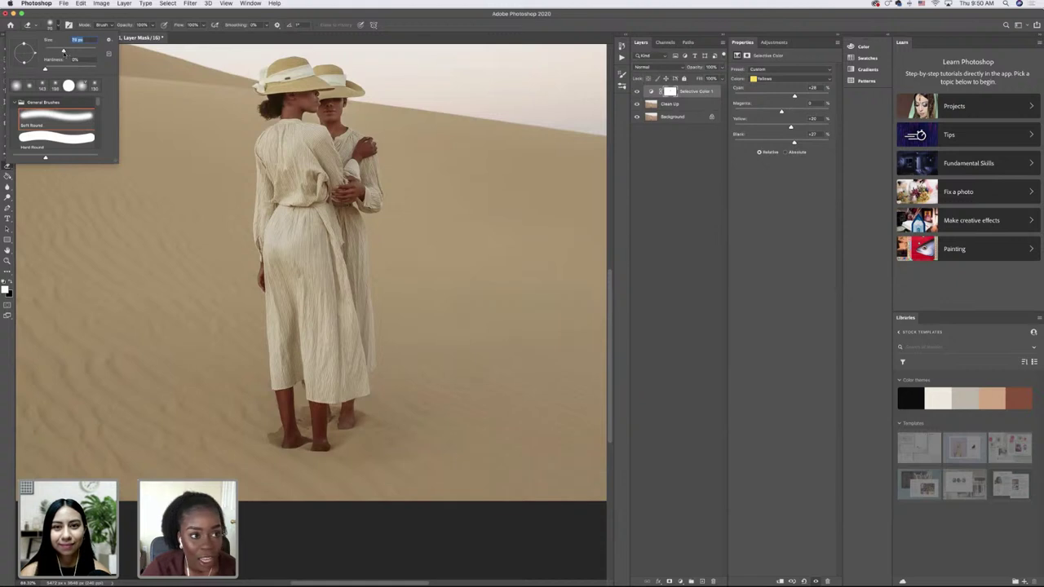
key(Return)
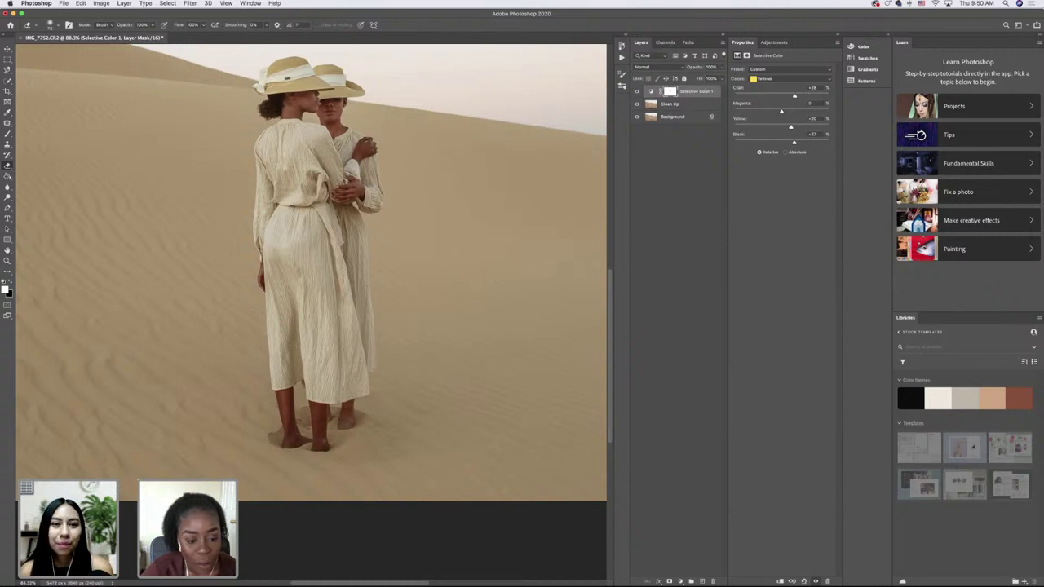
- Fit the photo, toggle Selective Color 1 off and on to compare, and begin renaming it
key(super+0)
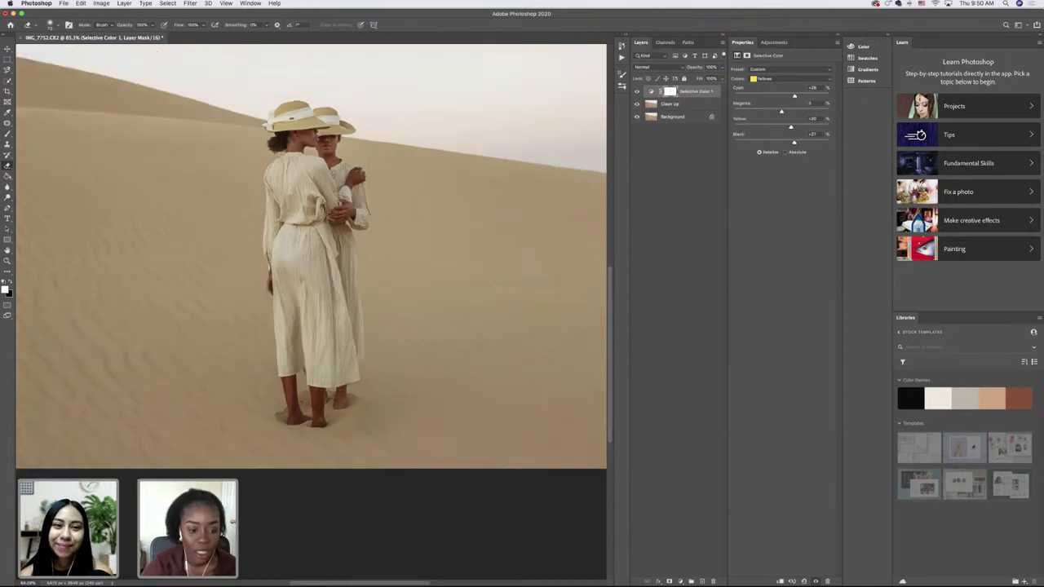
click(637, 91)
click(637, 92)
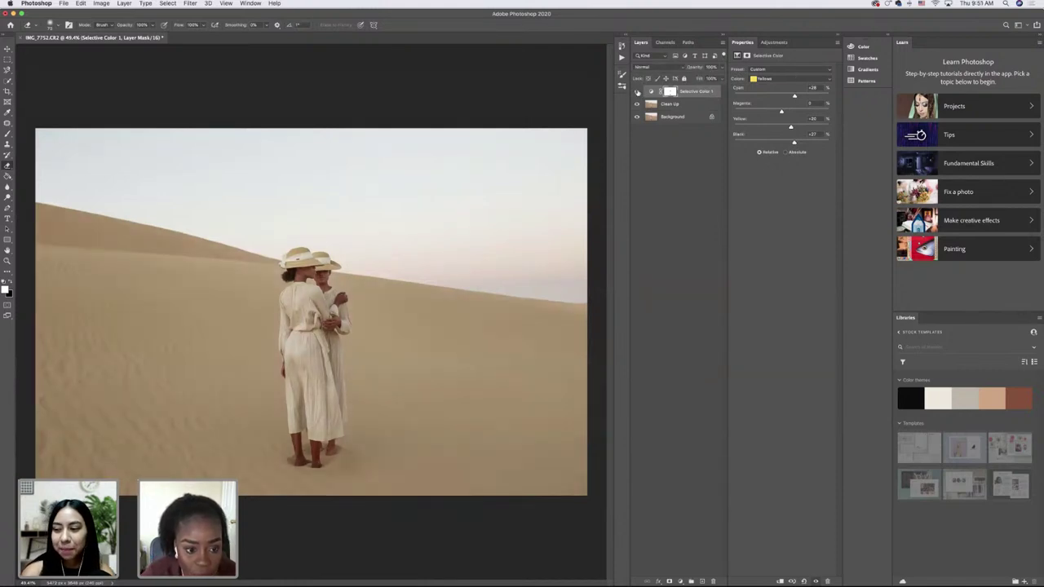
click(690, 92)
- Rename the layer to Yellow and add a new Selective Color adjustment layer
text(Yel)
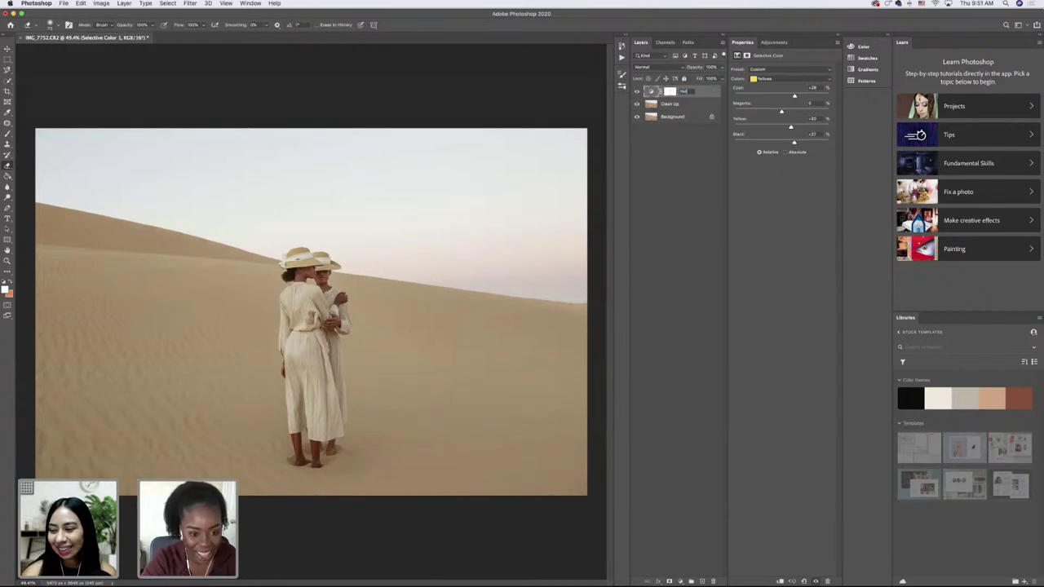
text(low)
key(Return)
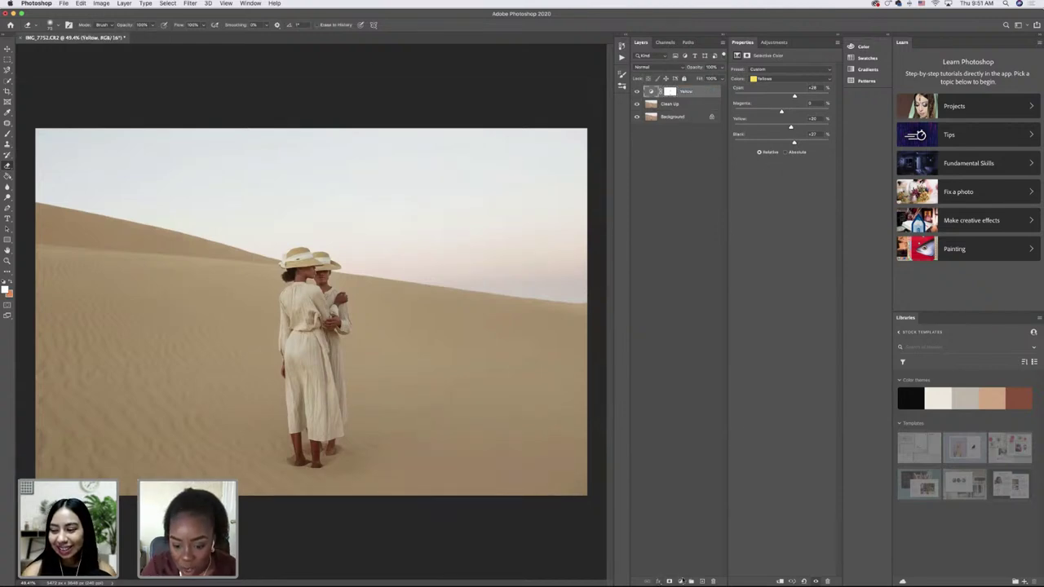
click(681, 581)
click(699, 568)
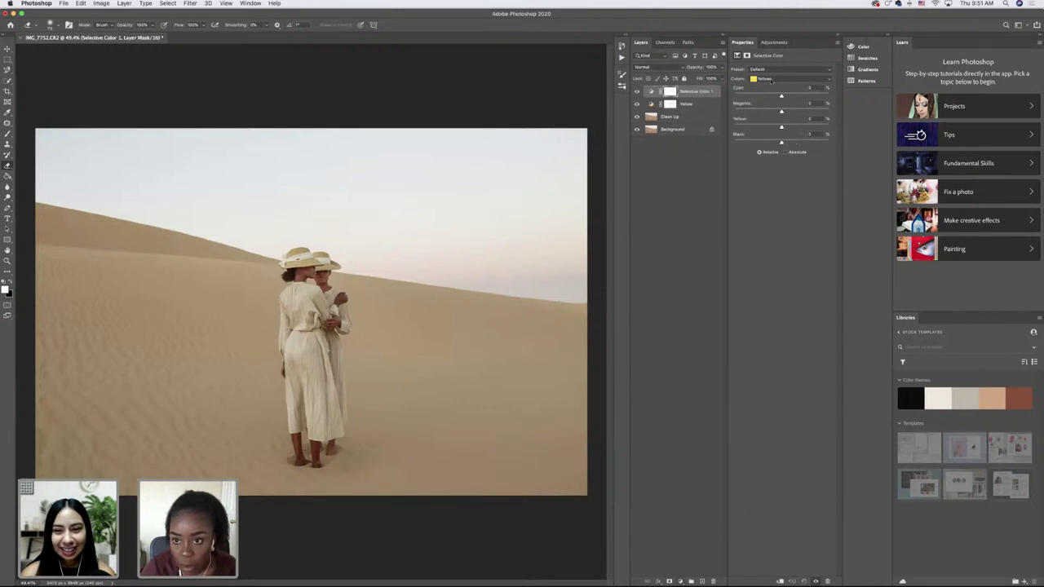
- Set the new layer to Reds, adjust Black, add a little Yellow, and hide it to compare
click(771, 80)
click(763, 70)
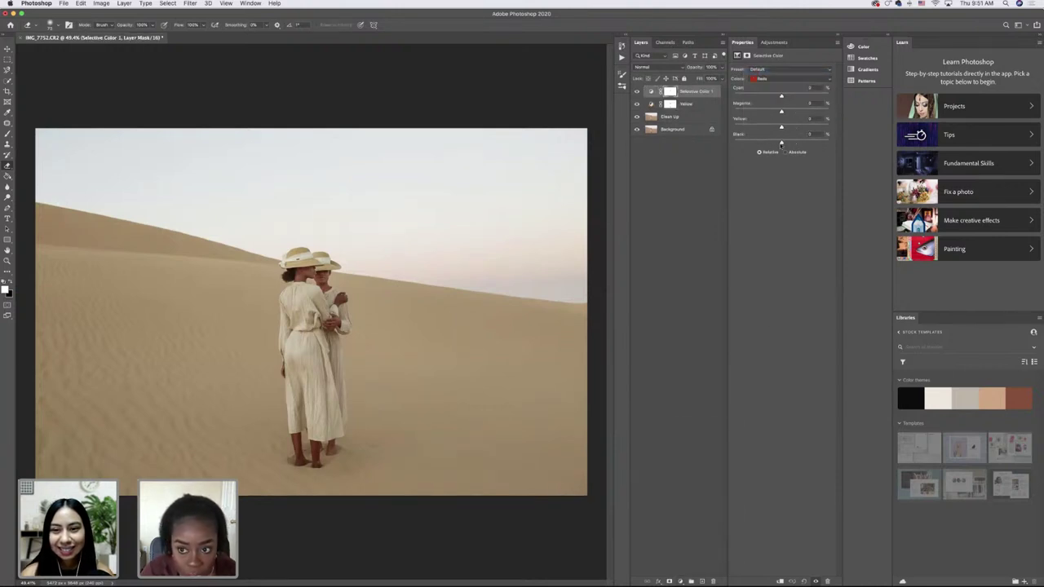
drag(781, 143, 777, 113)
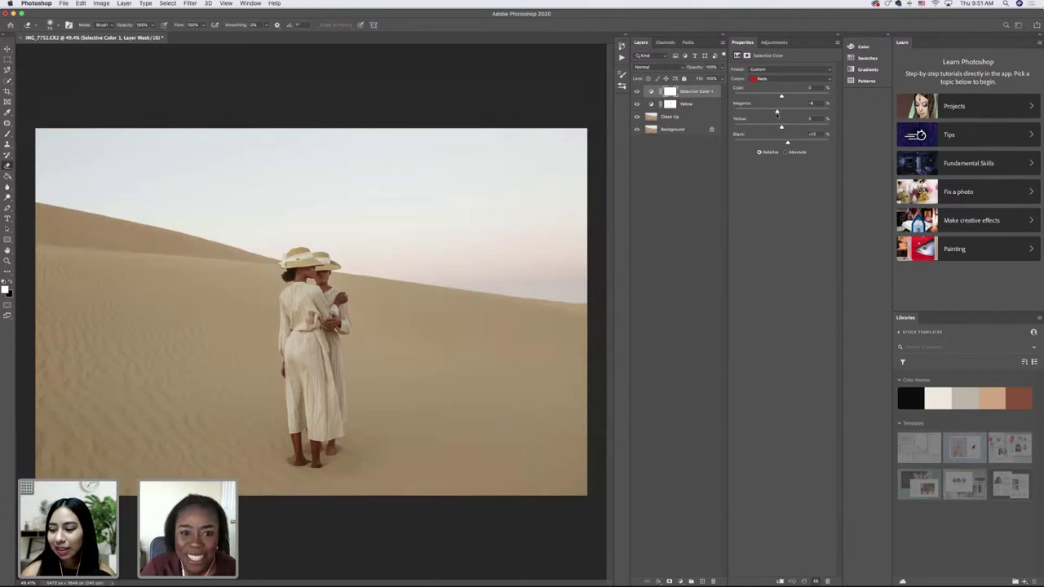
drag(781, 128, 787, 127)
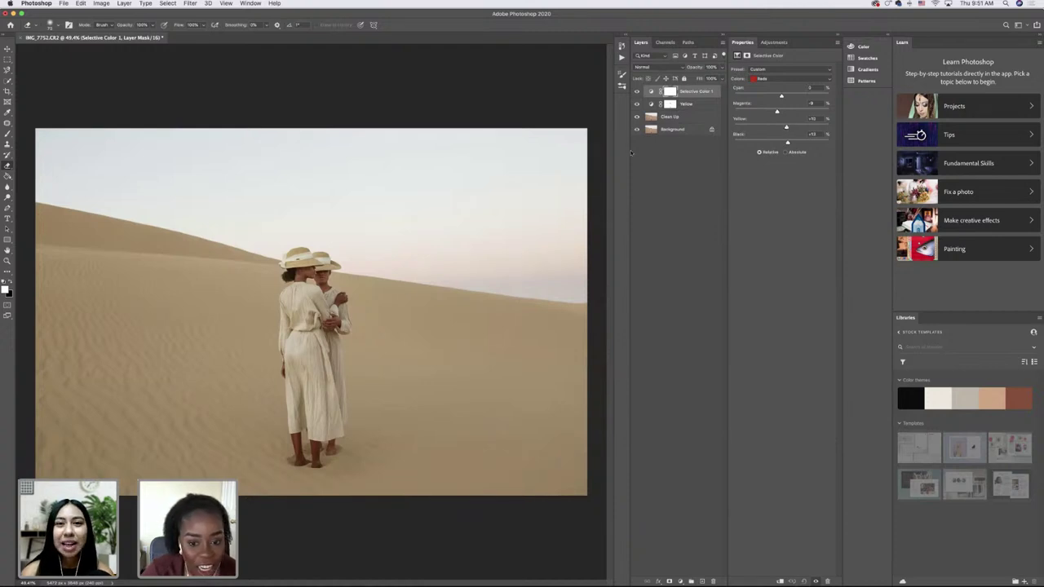
click(636, 92)
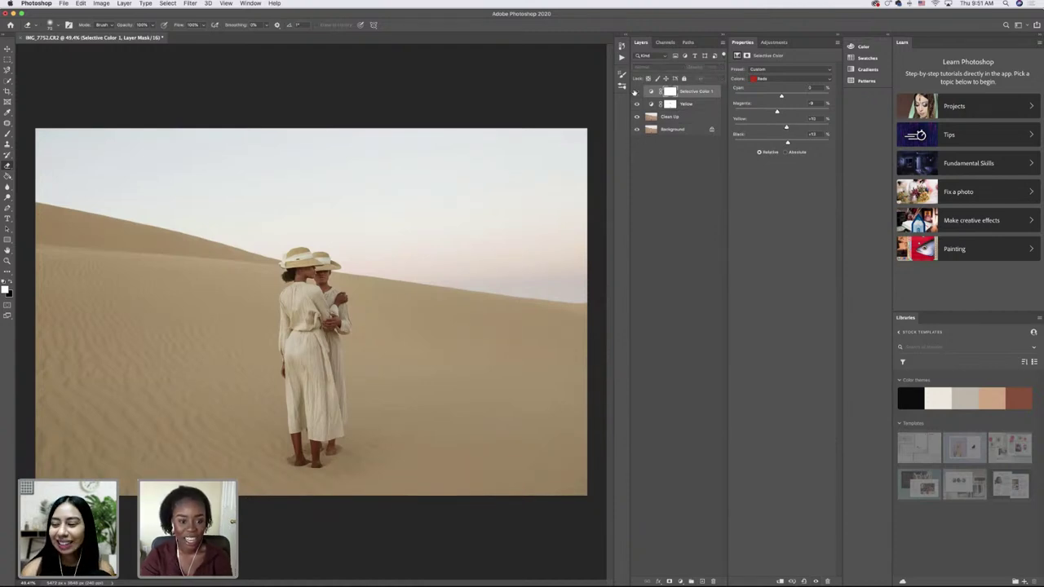
click(636, 91)
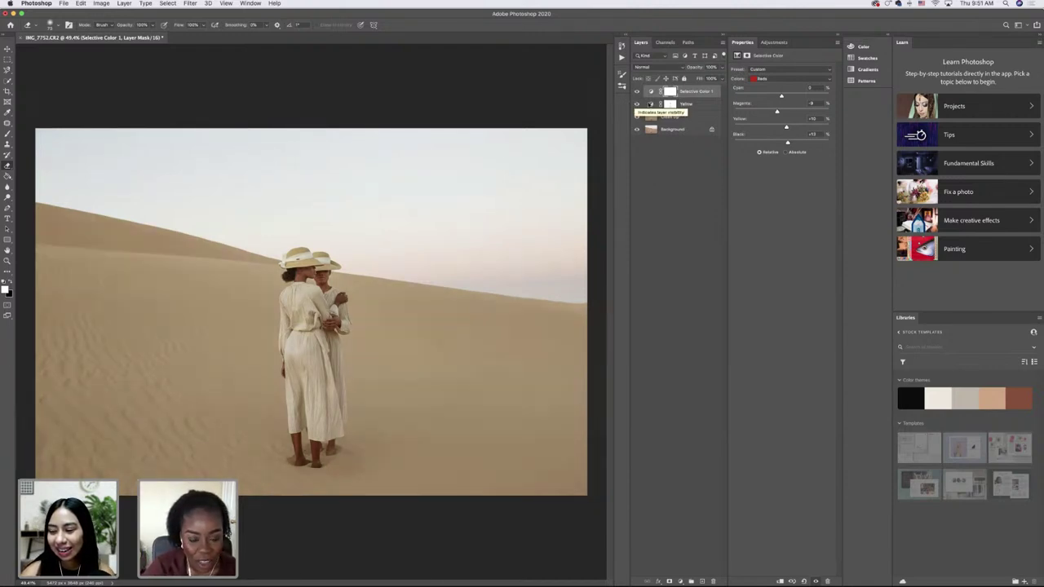
click(667, 116)
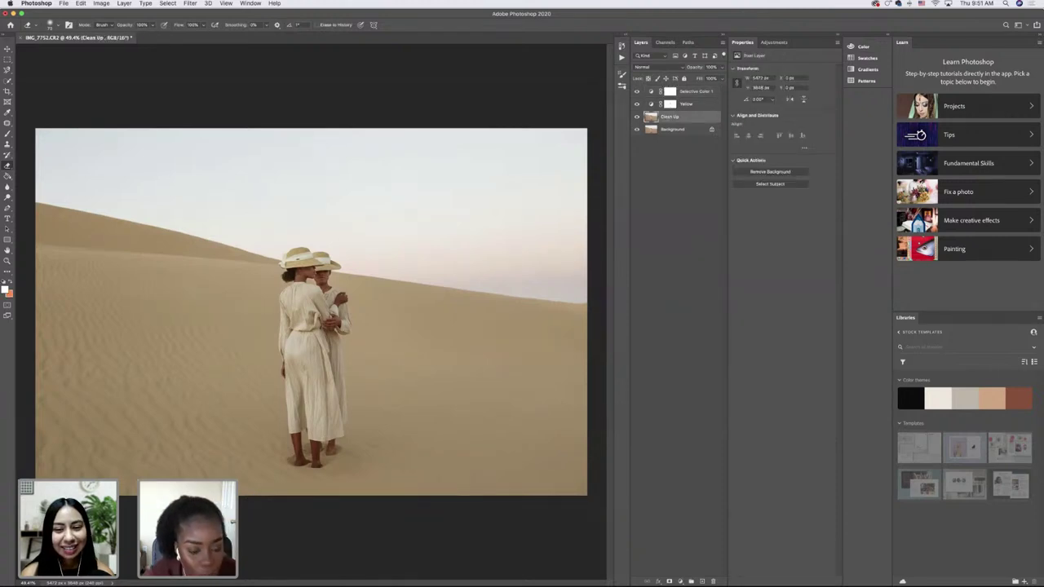
scroll(322, 271, up, 5)
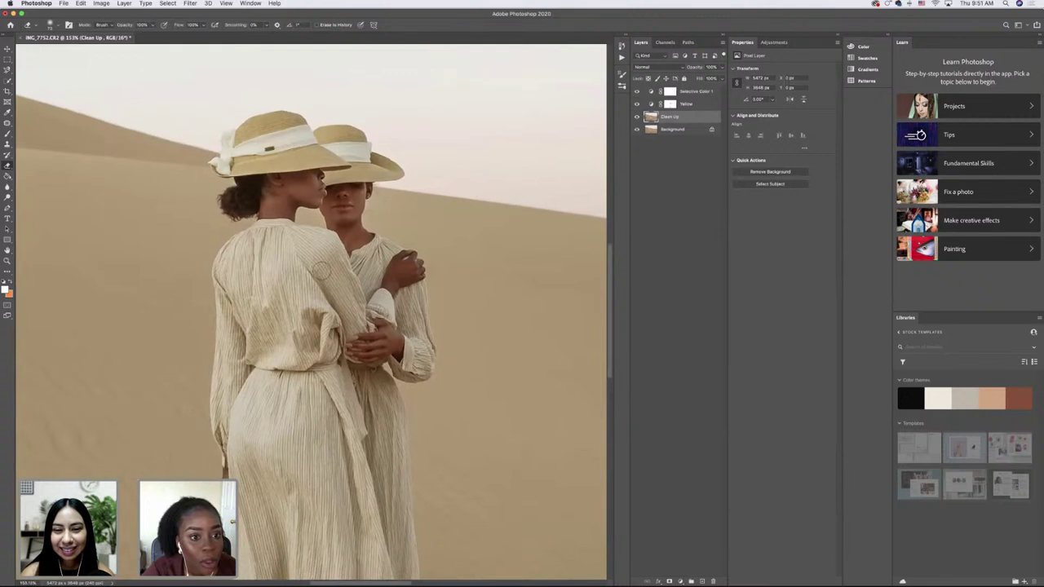
scroll(322, 271, down, 5)
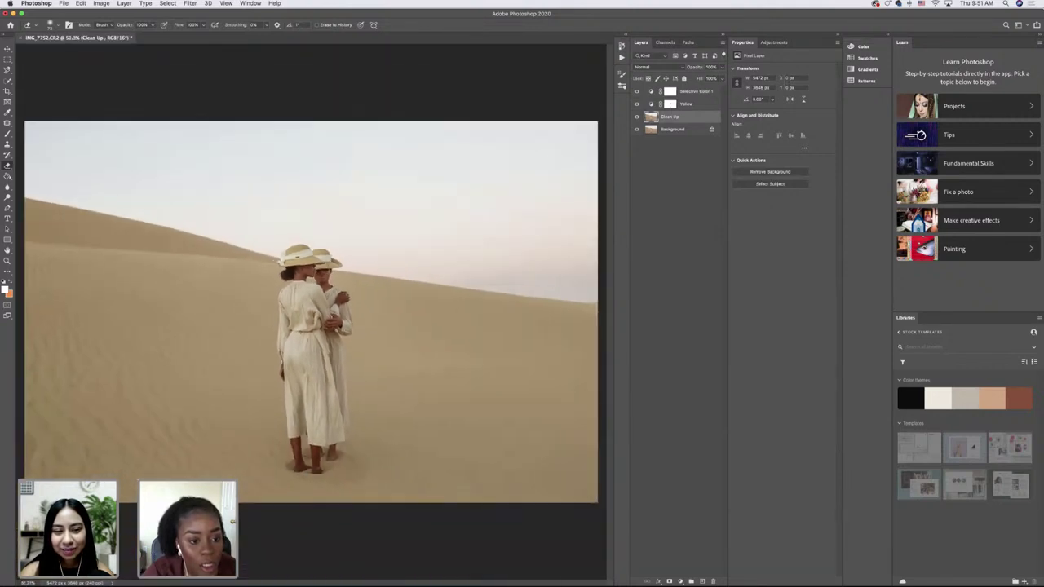
scroll(322, 272, up, 2)
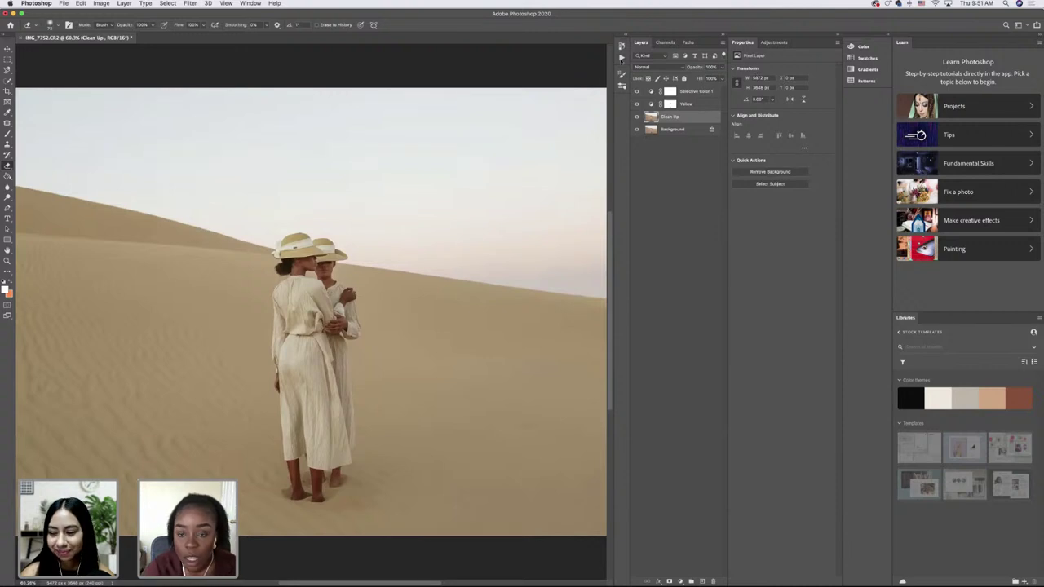
click(703, 93)
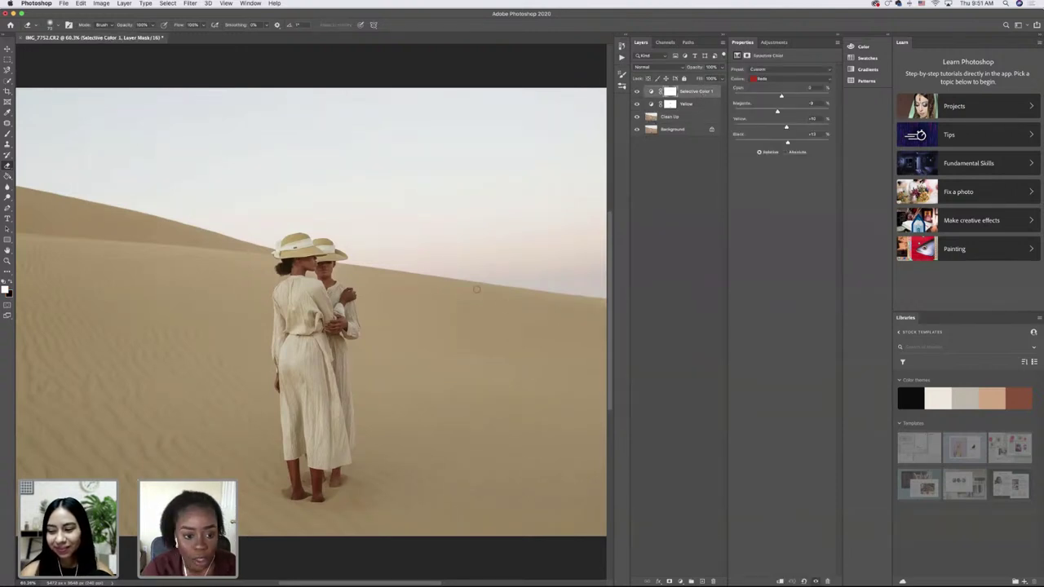
scroll(475, 289, down, 2)
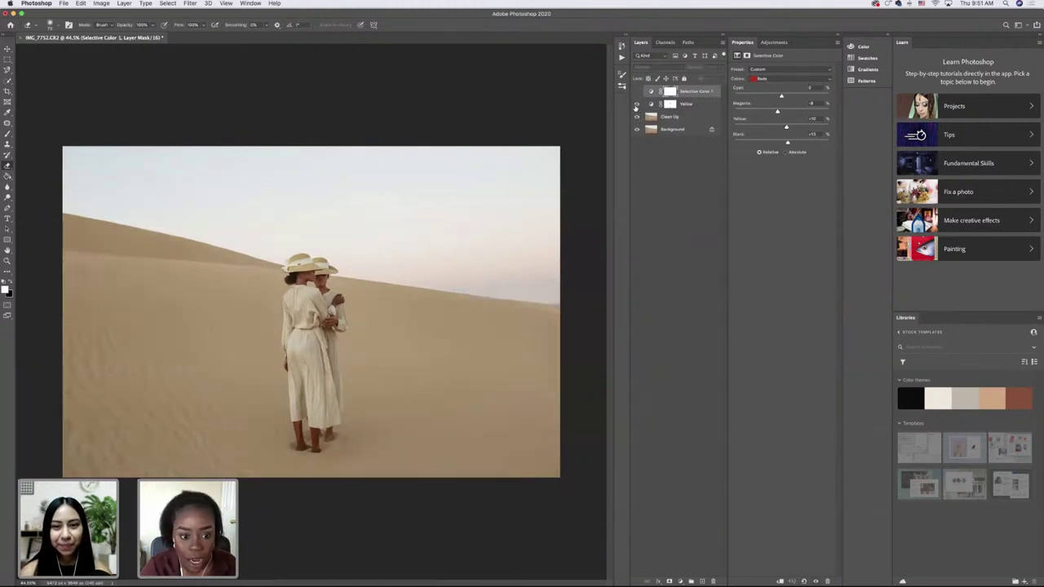
key(super+equal)
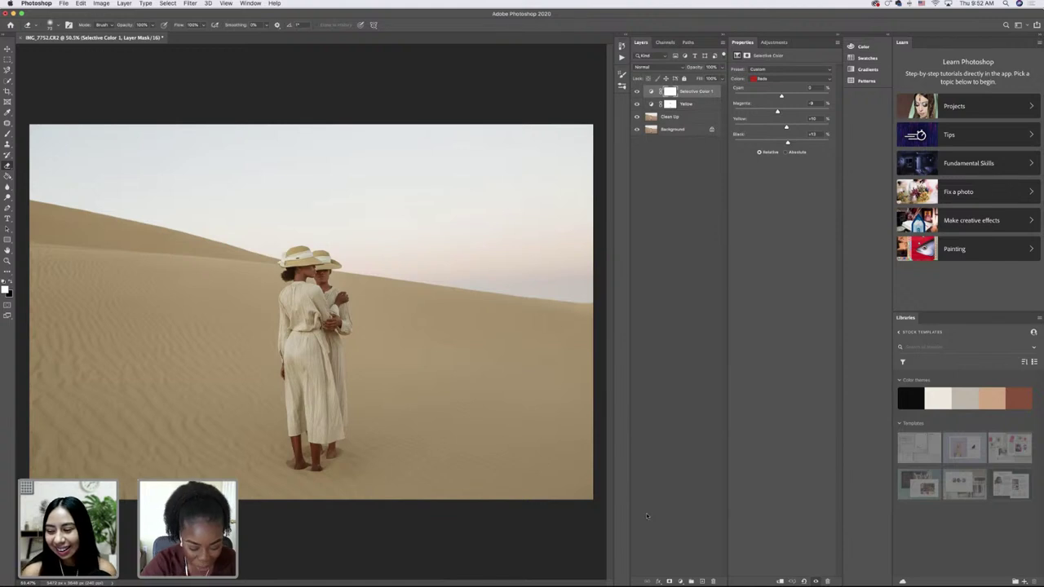
key(super+0)
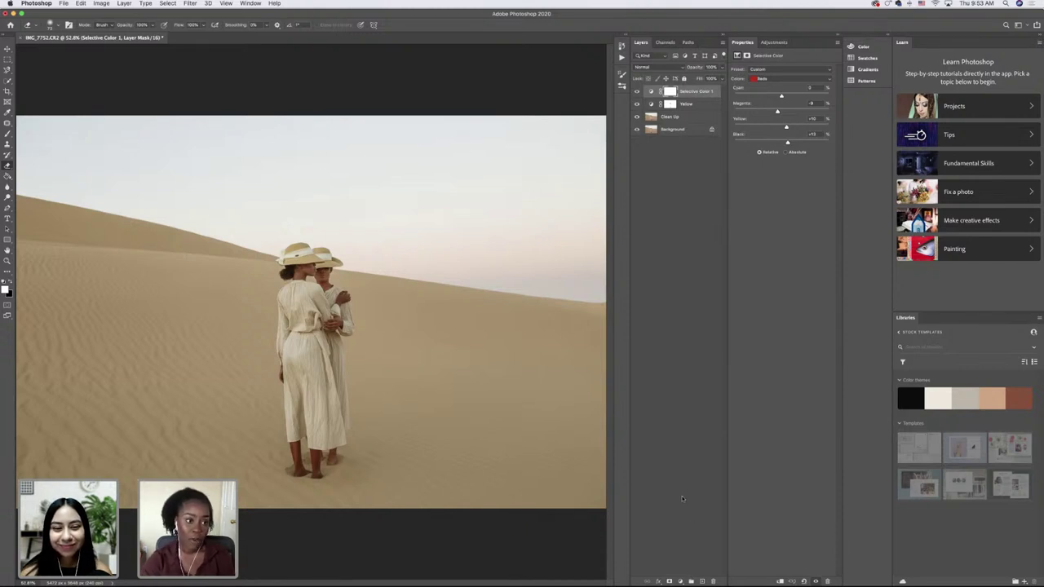
- Add an empty Layer 1 and try two orange gradients on it, undoing both
click(702, 580)
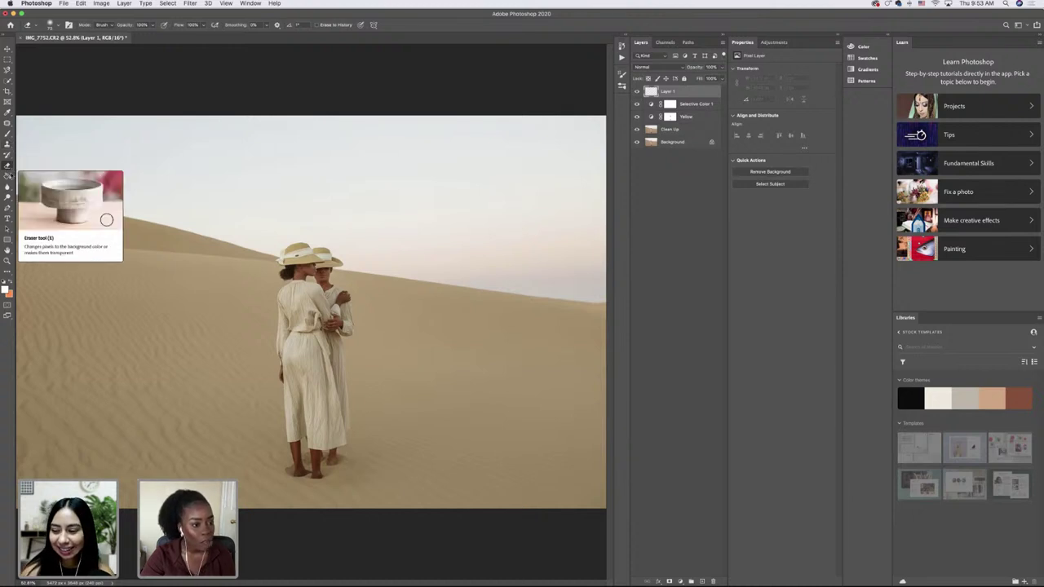
click(7, 175)
click(45, 174)
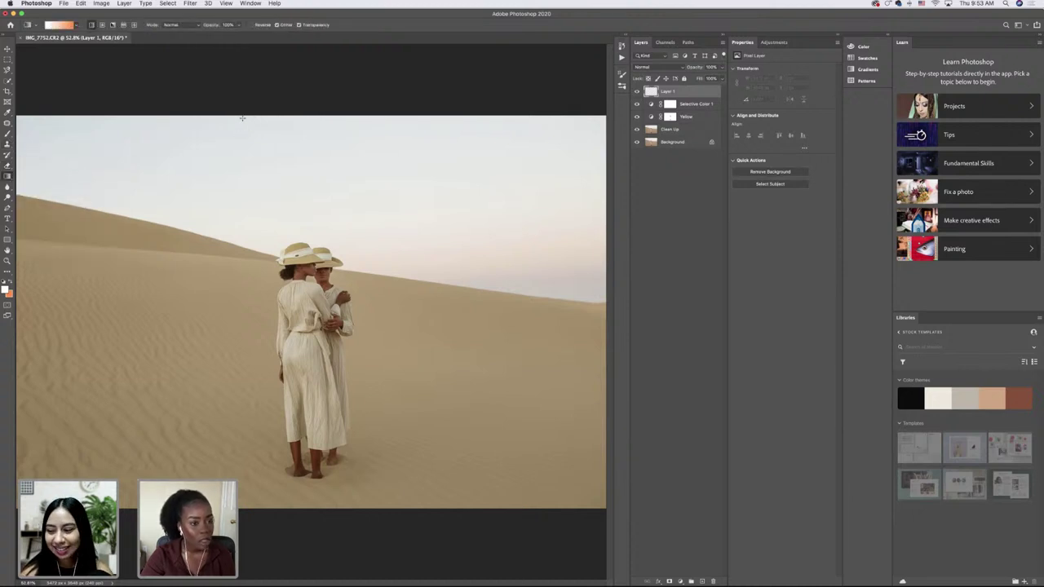
drag(246, 107, 247, 209)
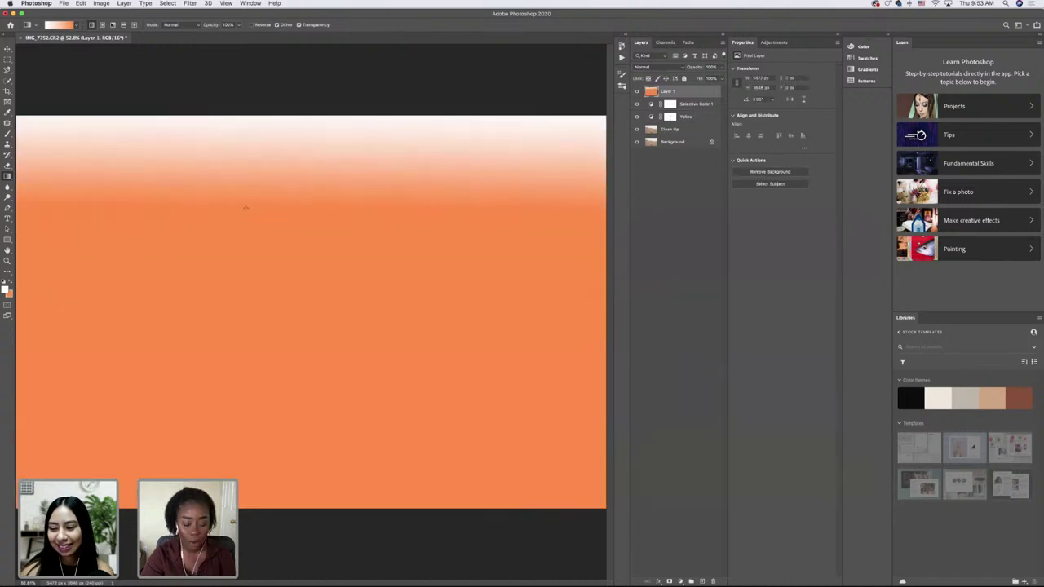
key(super+z)
click(75, 26)
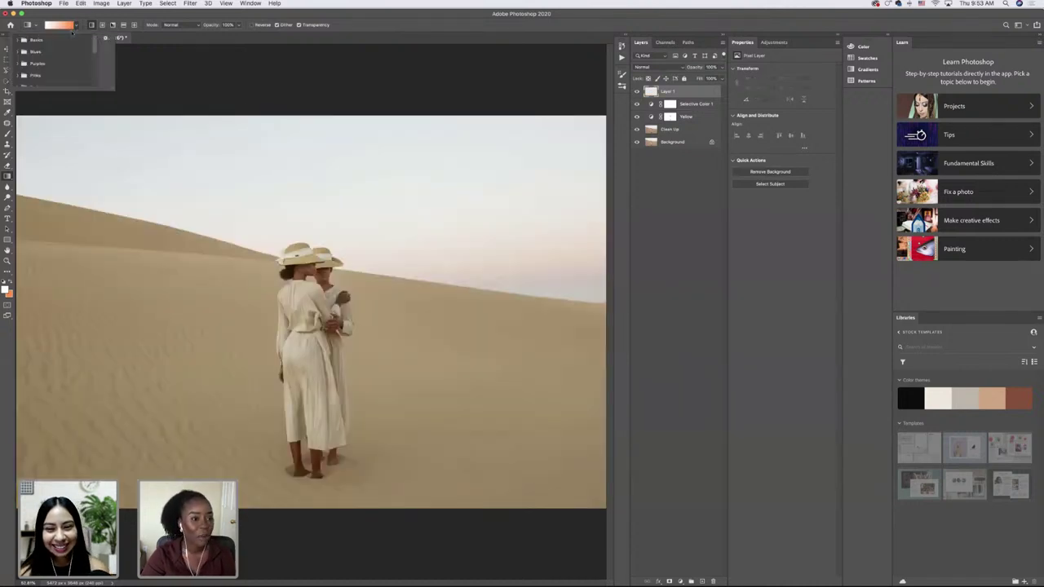
drag(208, 142, 227, 142)
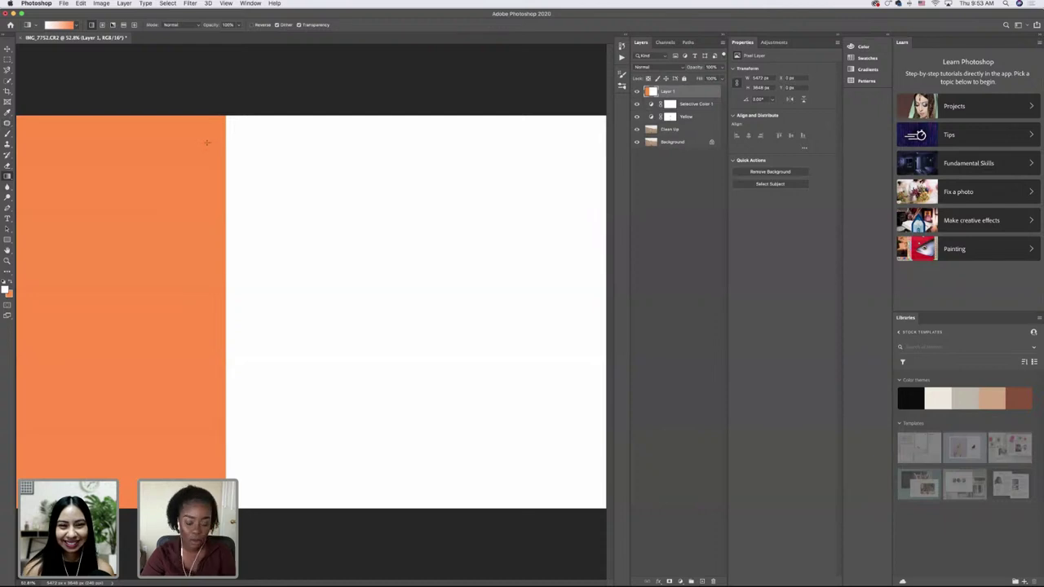
key(super+z)
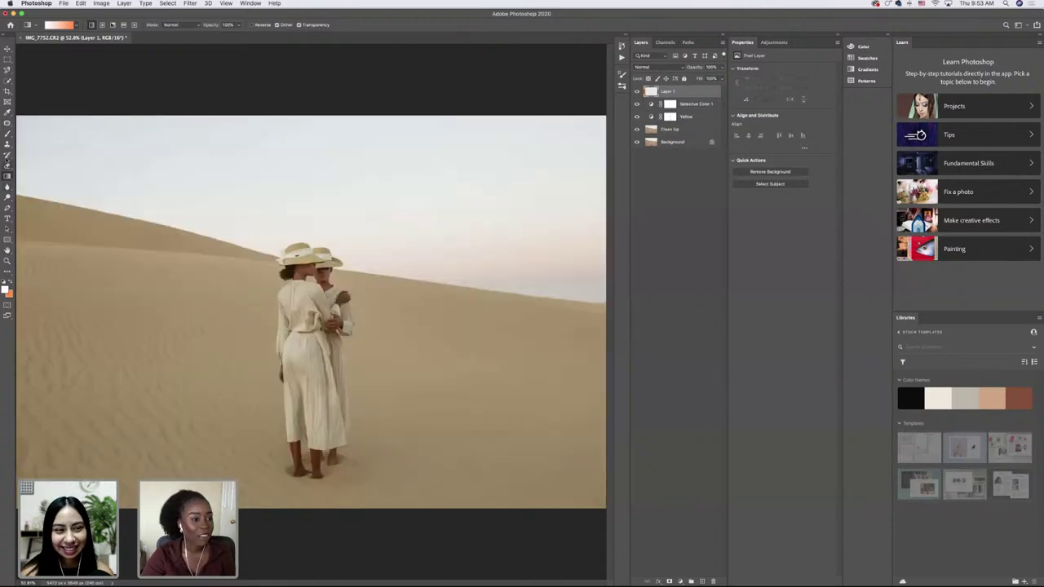
click(8, 134)
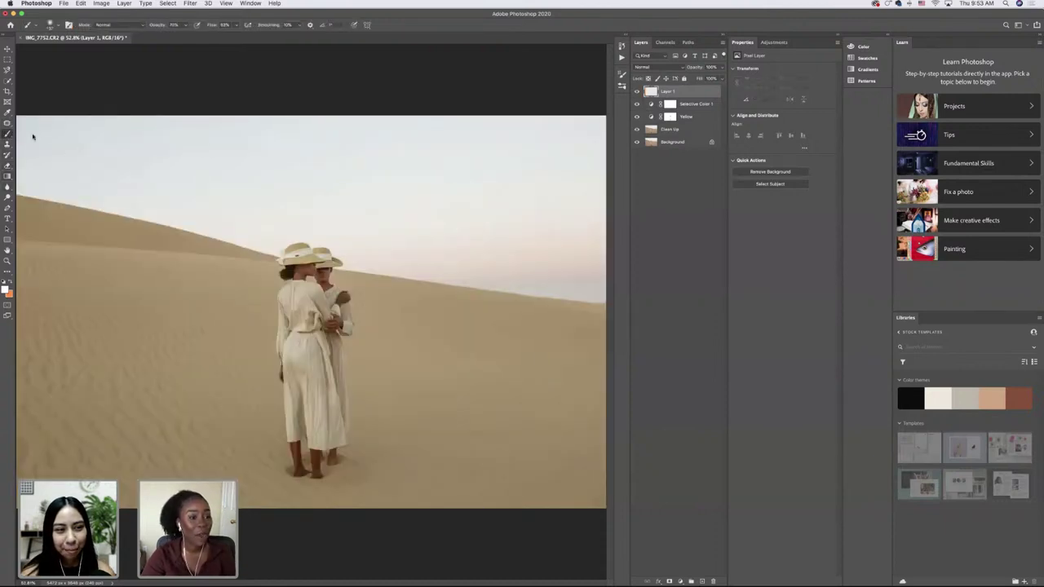
- Sample the sky in the Color Picker and settle on a soft pale blue foreground
click(7, 290)
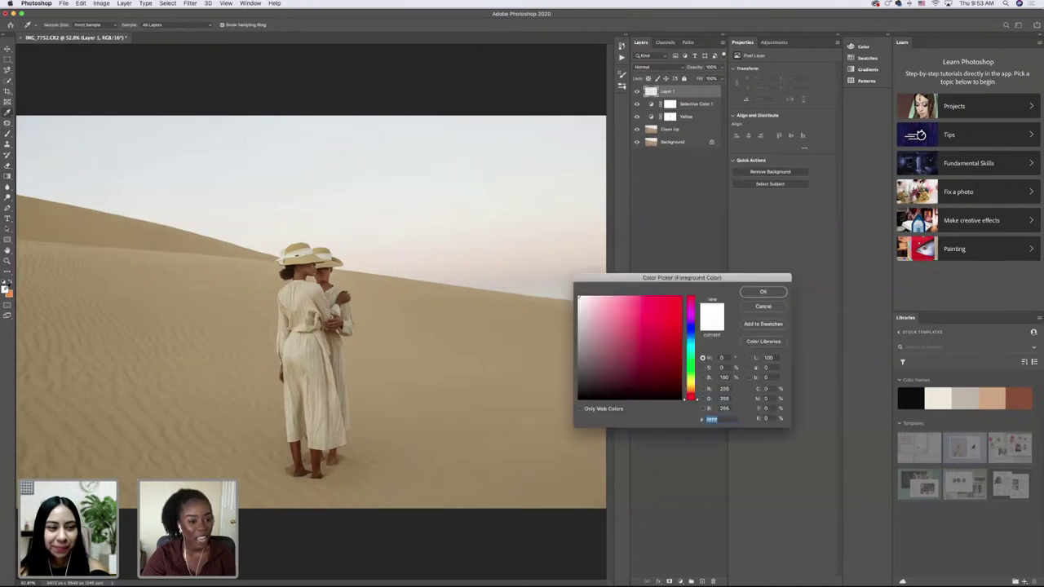
click(136, 124)
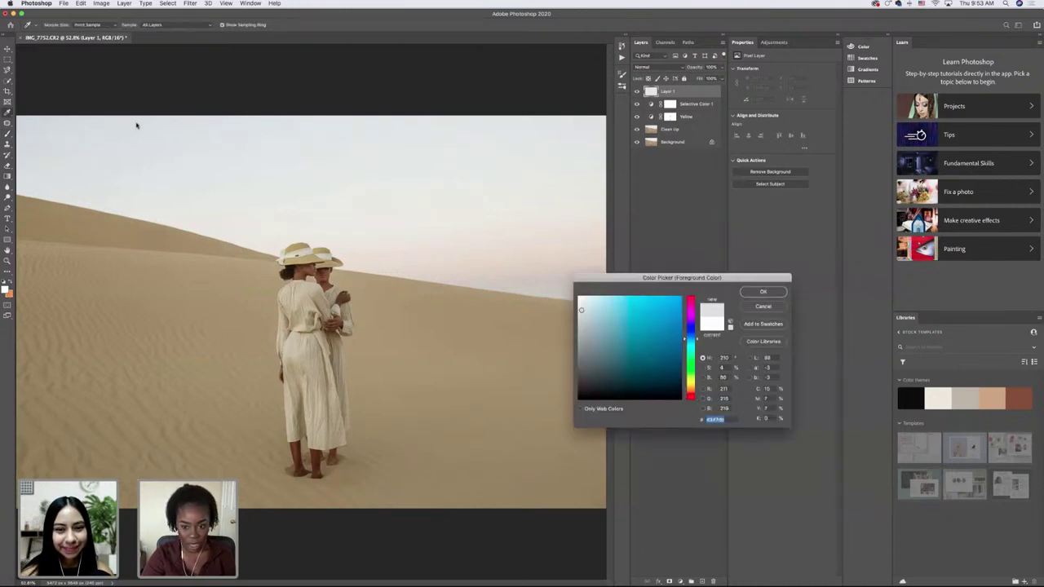
drag(630, 315, 615, 309)
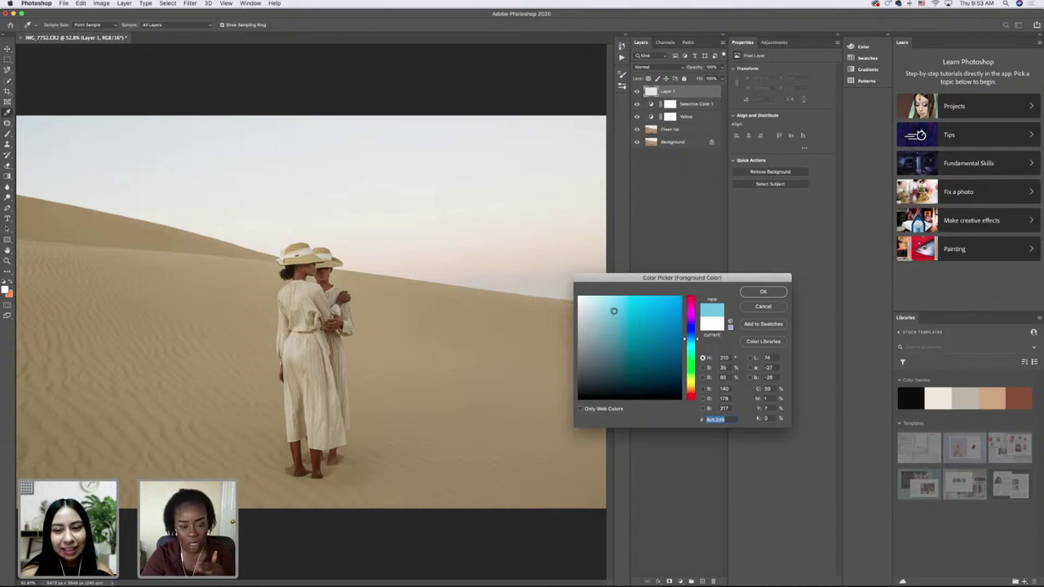
drag(614, 310, 606, 309)
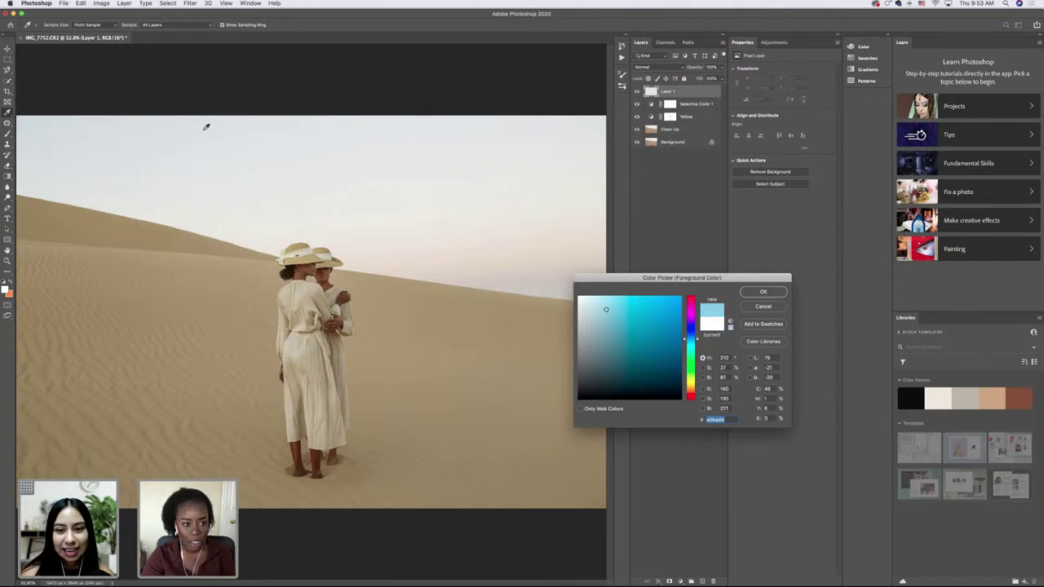
click(88, 128)
drag(171, 138, 313, 180)
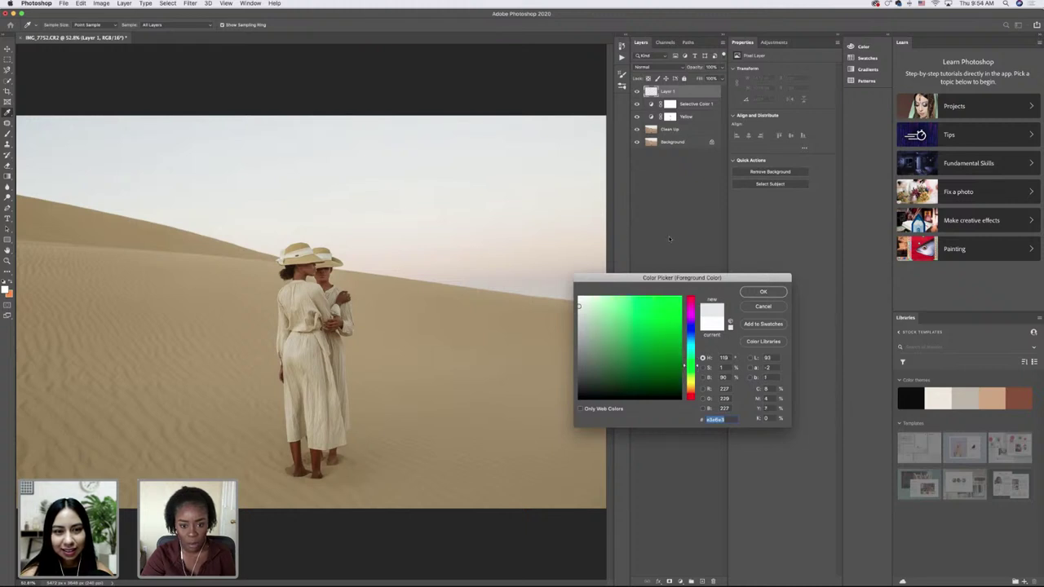
click(588, 246)
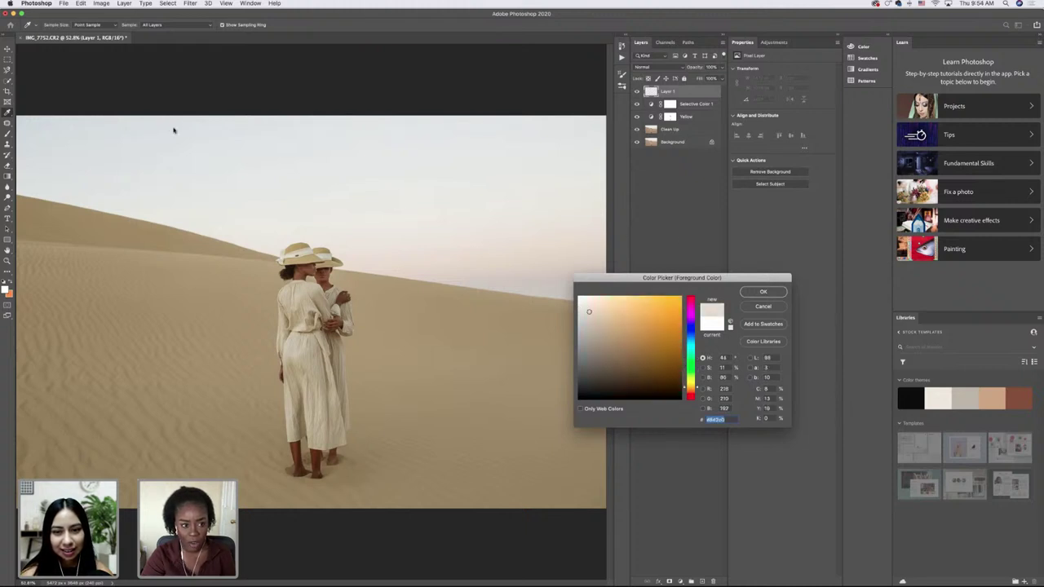
click(173, 130)
click(597, 312)
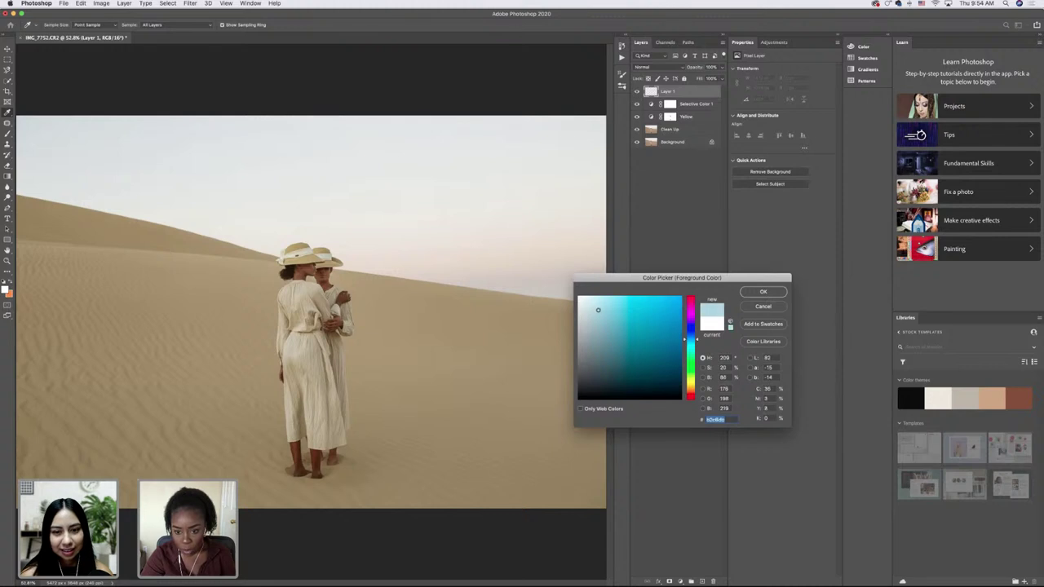
drag(600, 313, 600, 311)
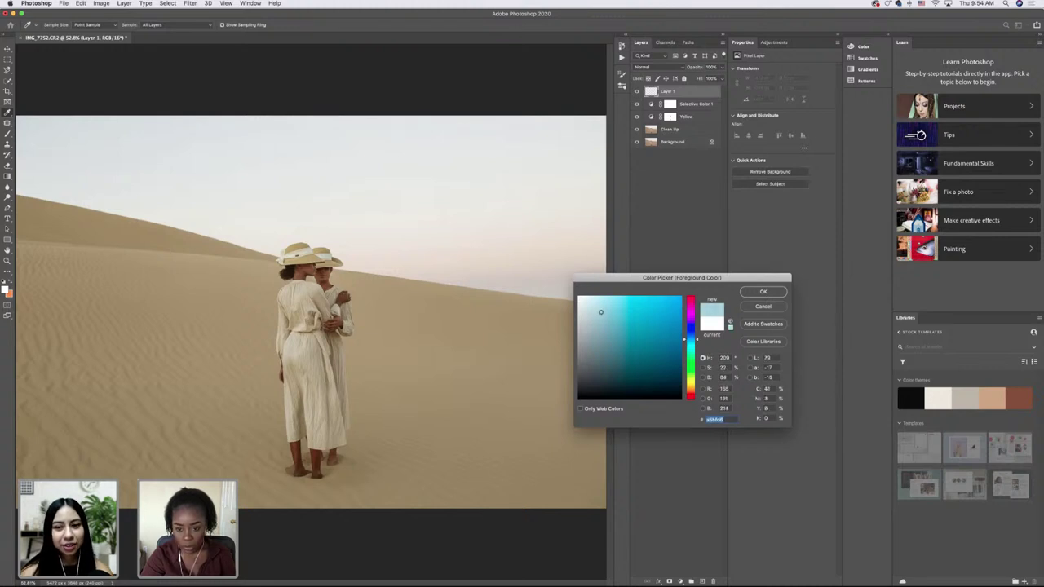
click(784, 297)
- Paint a light-blue wash over the sky with a 1600 px brush at 40% opacity
key(b)
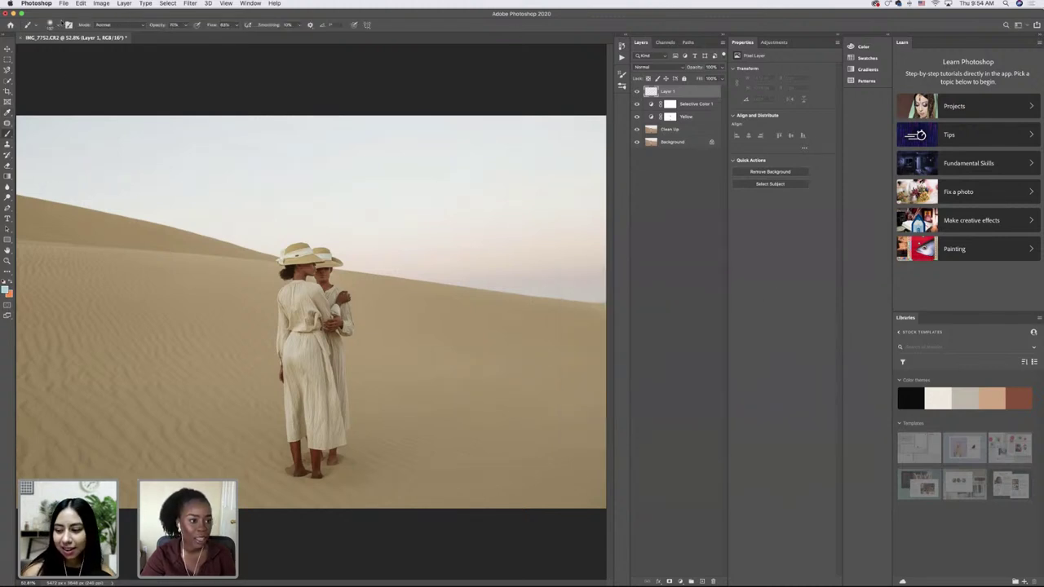
click(60, 25)
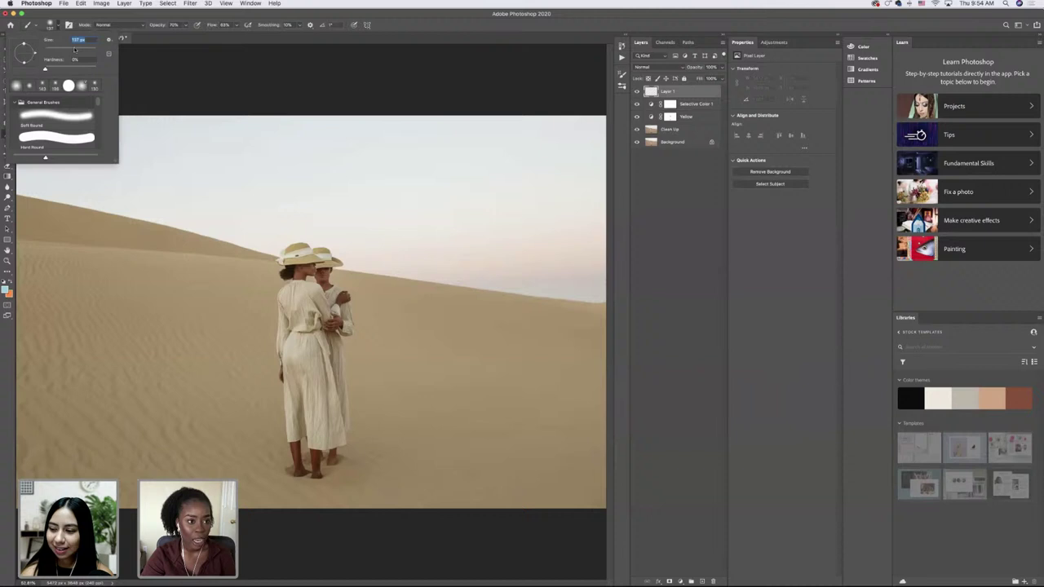
click(173, 26)
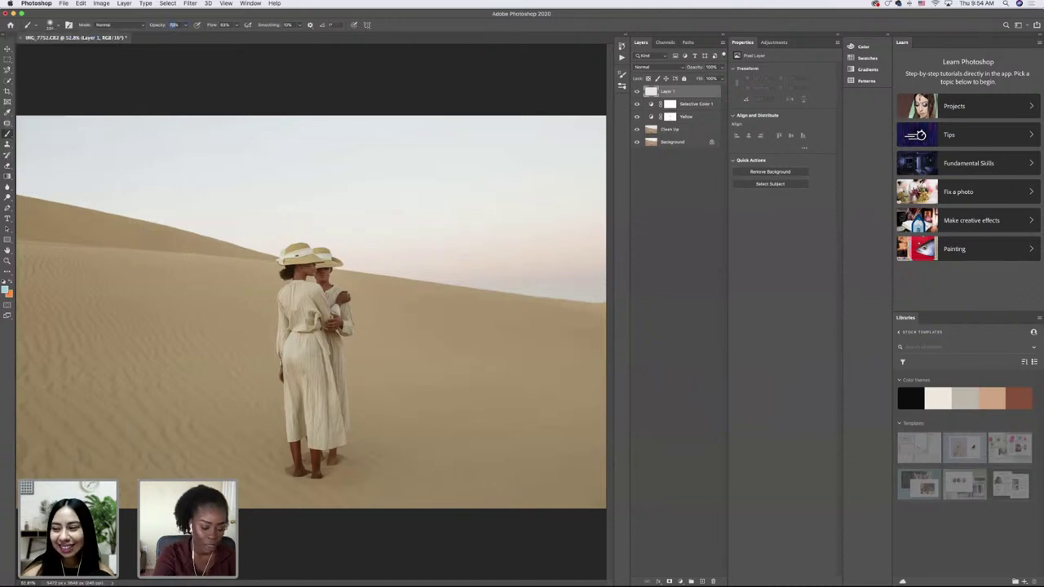
text(40)
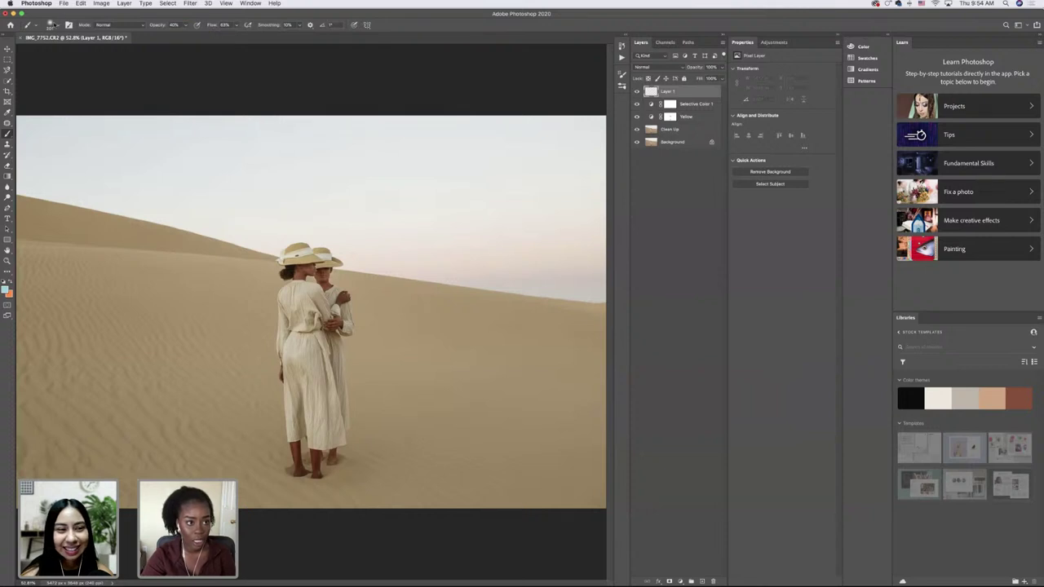
click(56, 26)
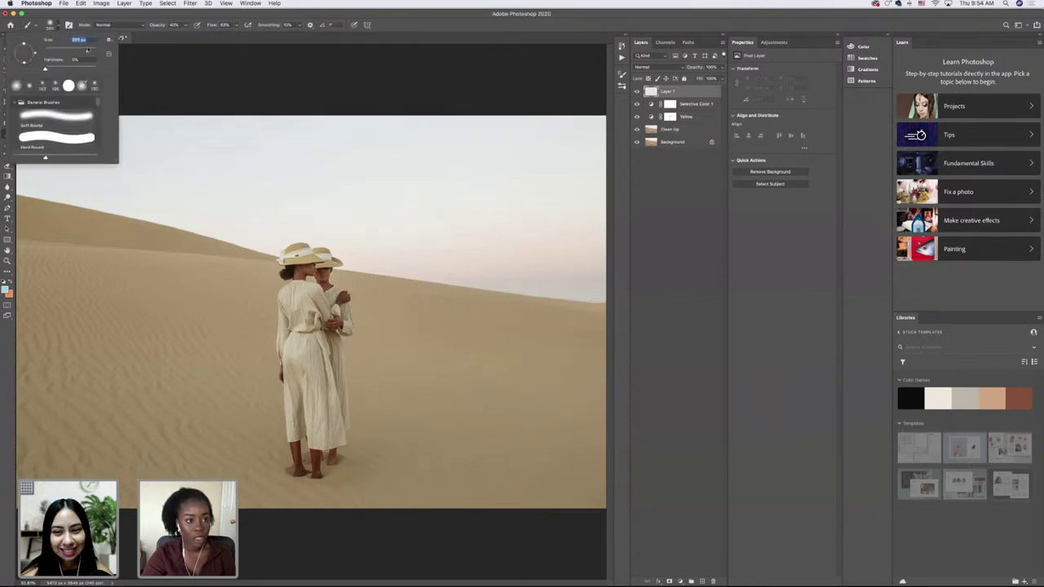
drag(89, 52, 92, 50)
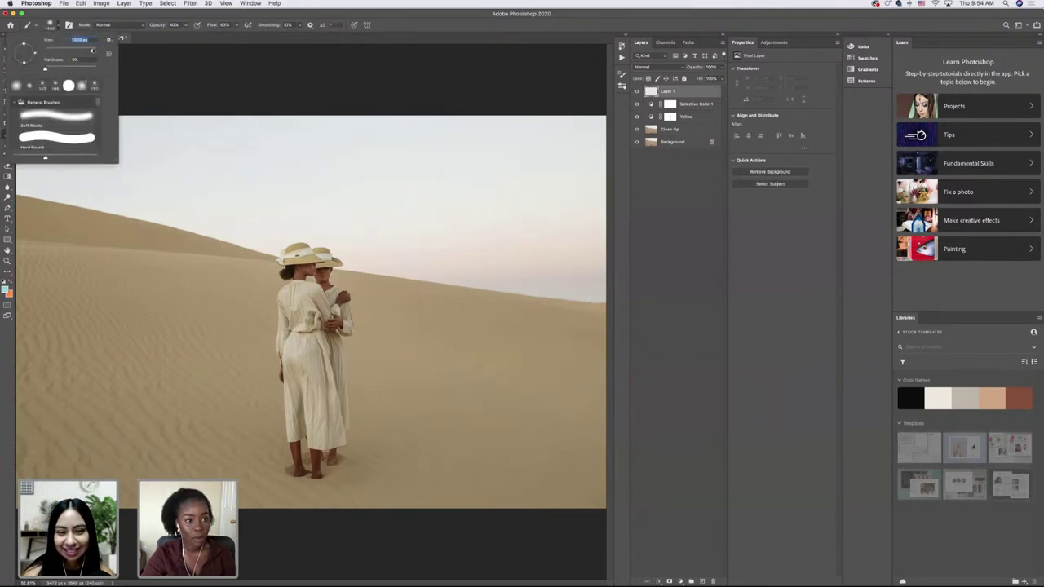
click(192, 88)
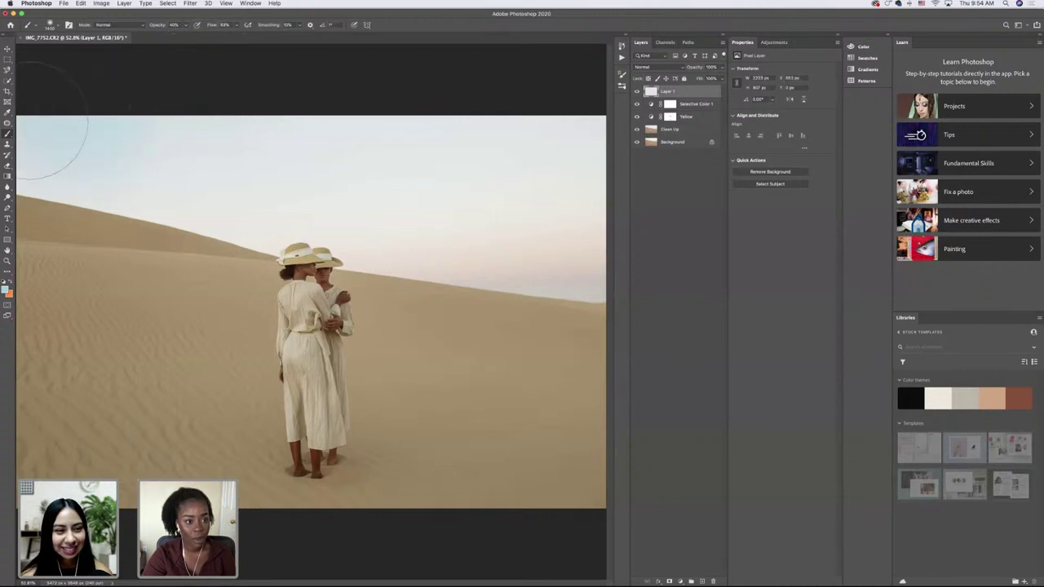
mouse_move(57, 140)
mouse_down()
mouse_move(58, 139)
mouse_move(192, 127)
mouse_move(575, 136)
mouse_move(87, 127)
mouse_move(20, 138)
mouse_move(55, 136)
mouse_up()
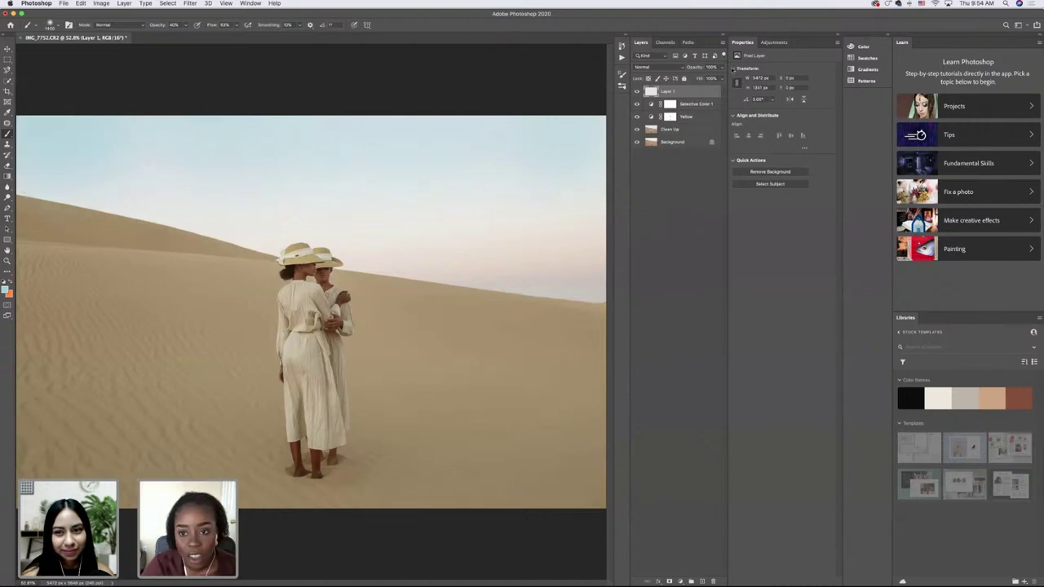
- Lower the layer's Fill to about 85% and rename Layer 1 to Blue
click(719, 78)
drag(721, 88, 707, 89)
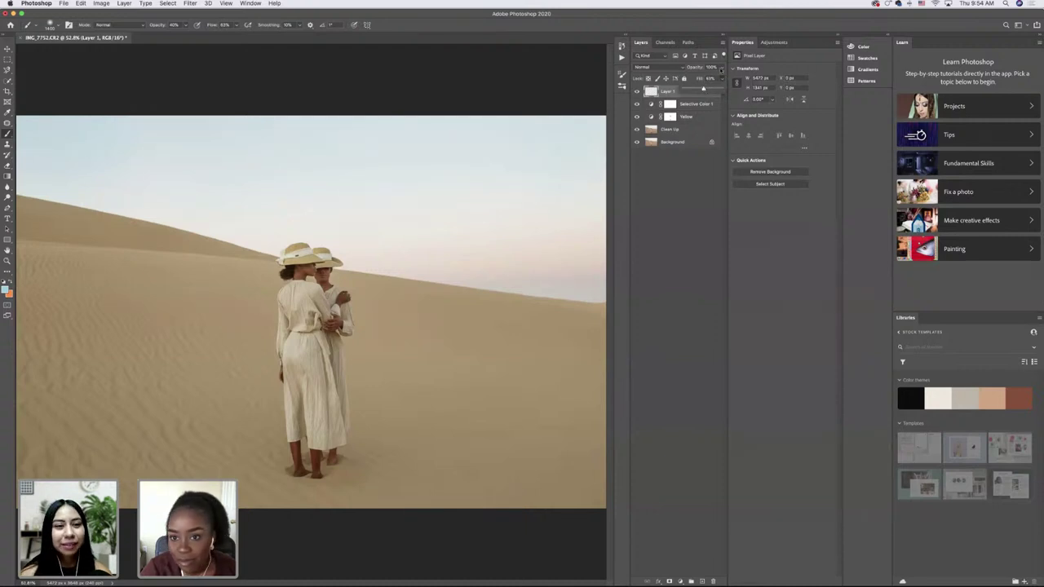
click(710, 79)
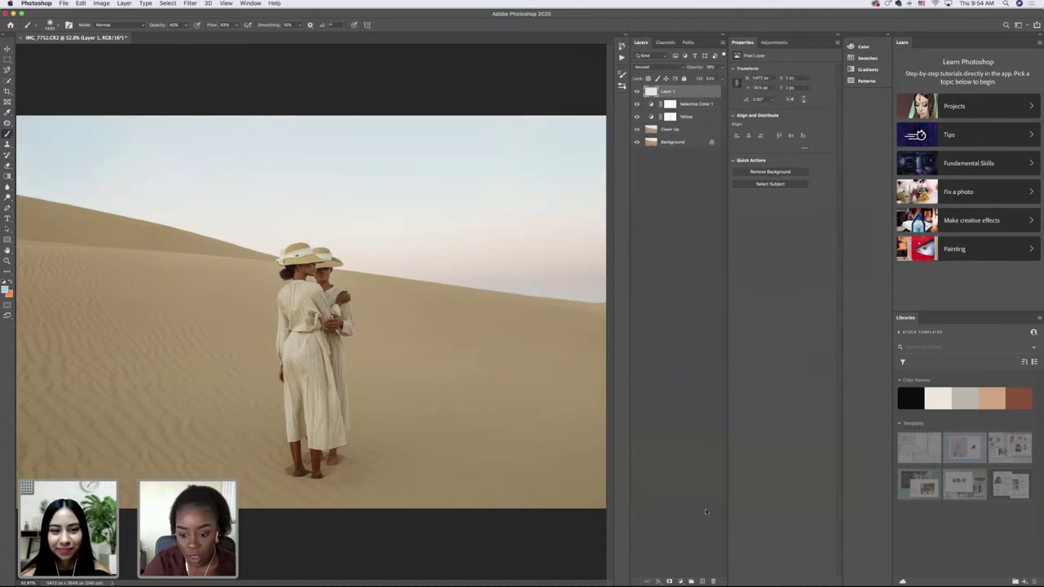
double_click(667, 91)
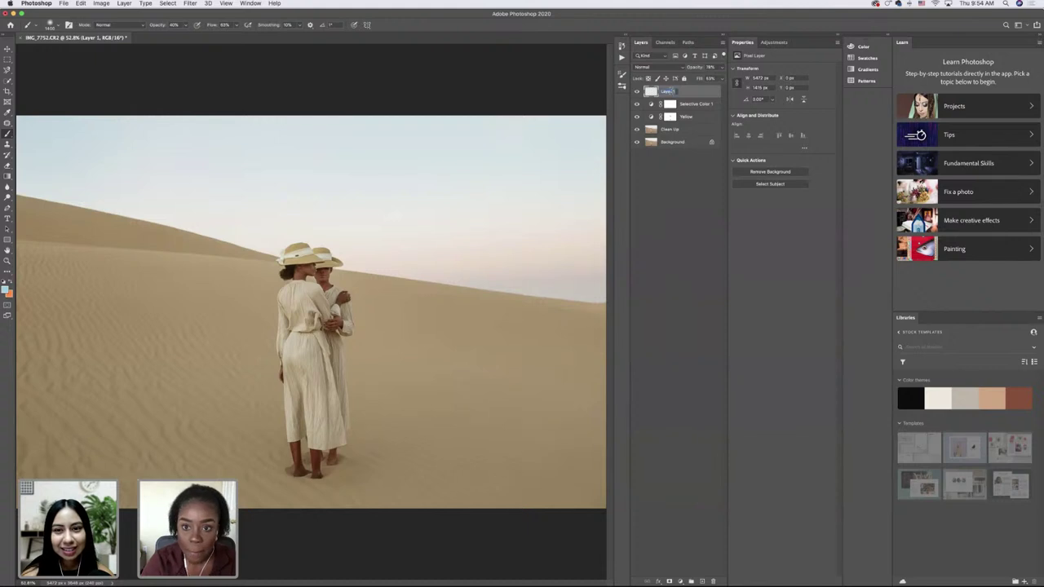
key(BackSpace)
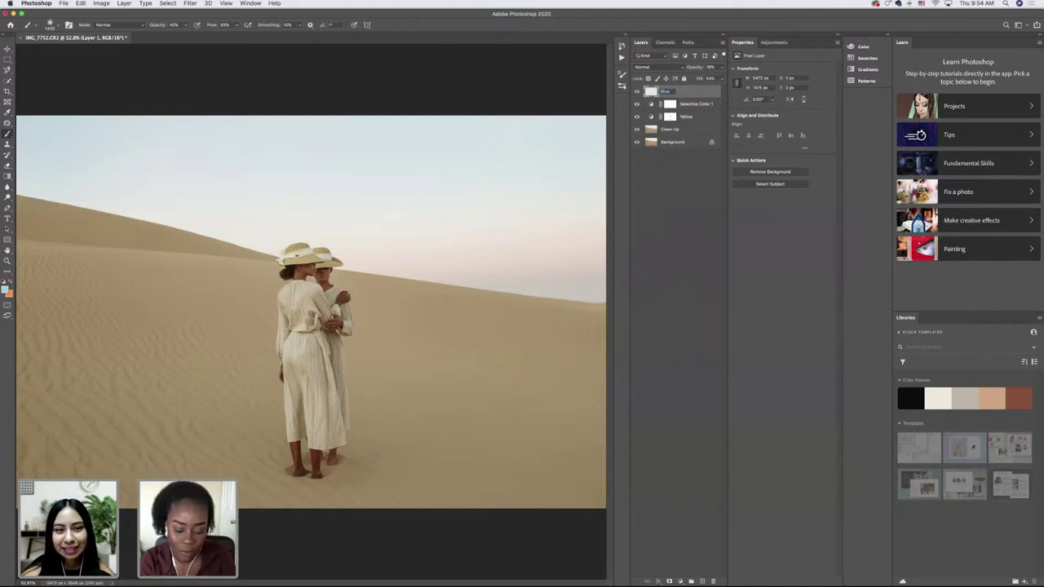
text(Blue)
key(Return)
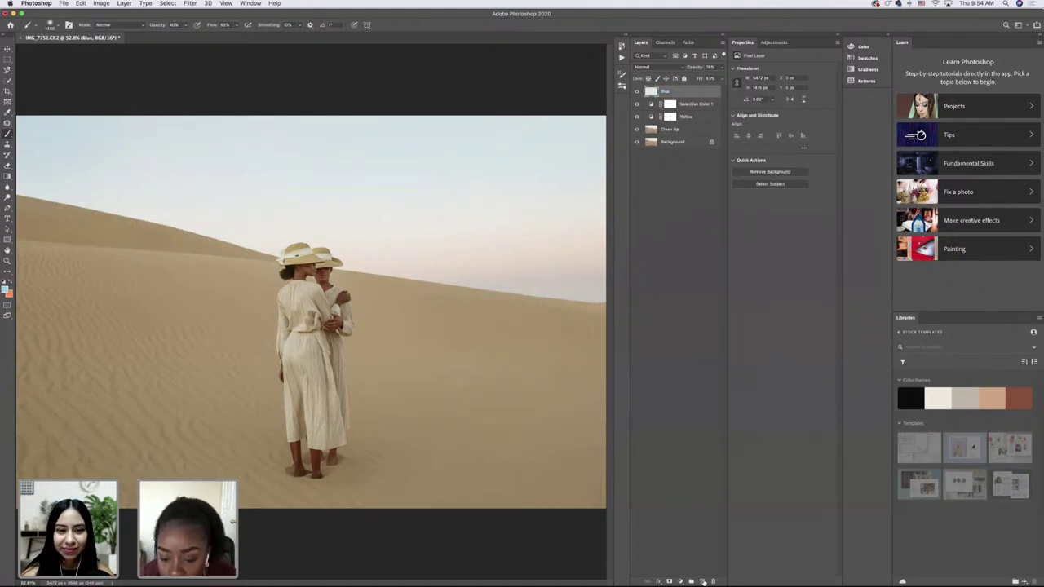
- Add a new empty layer above Blue and pick a pale pinkish-purple foreground colour
click(702, 581)
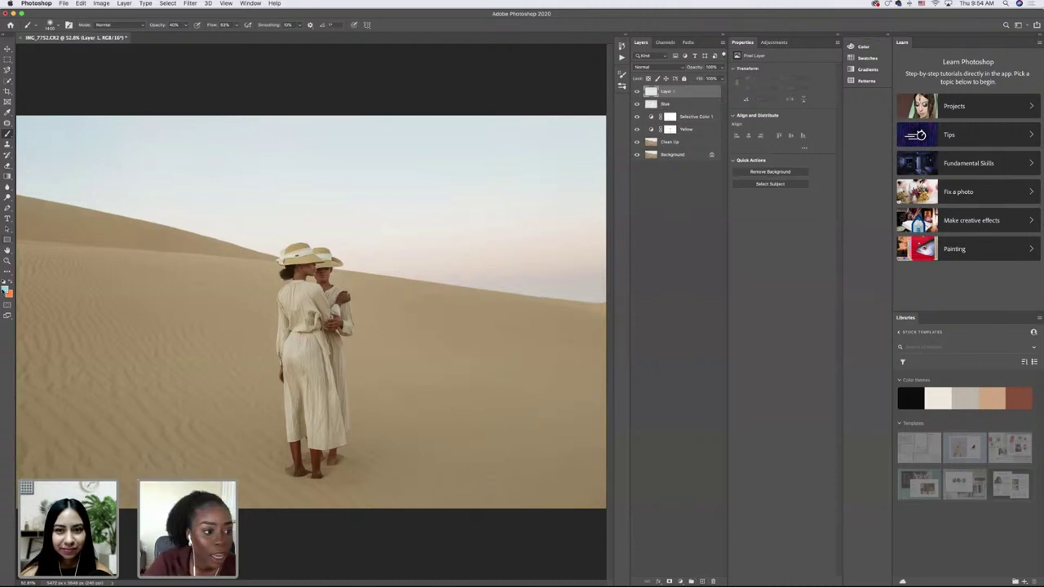
click(5, 290)
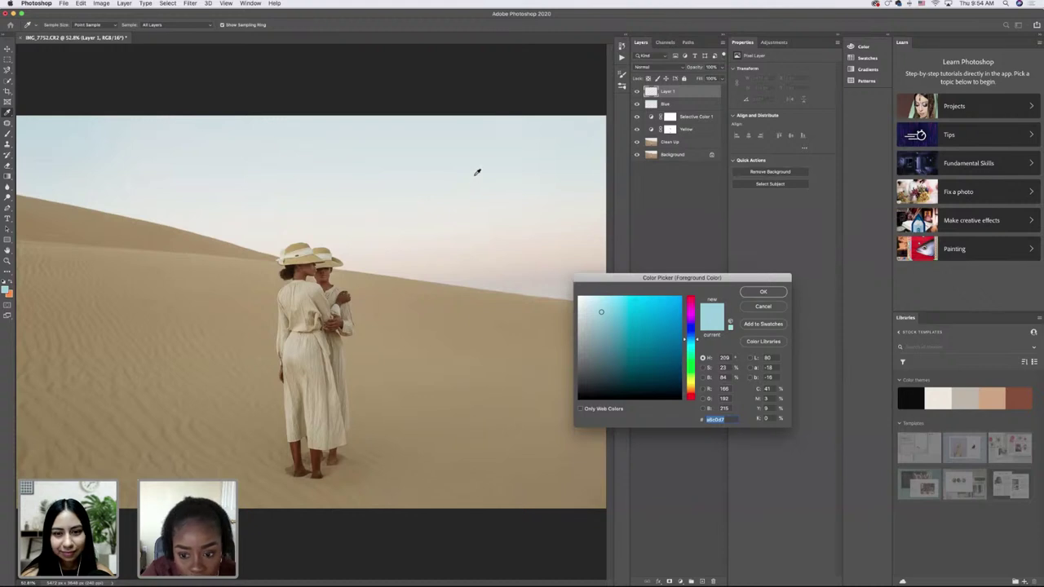
click(481, 172)
click(529, 256)
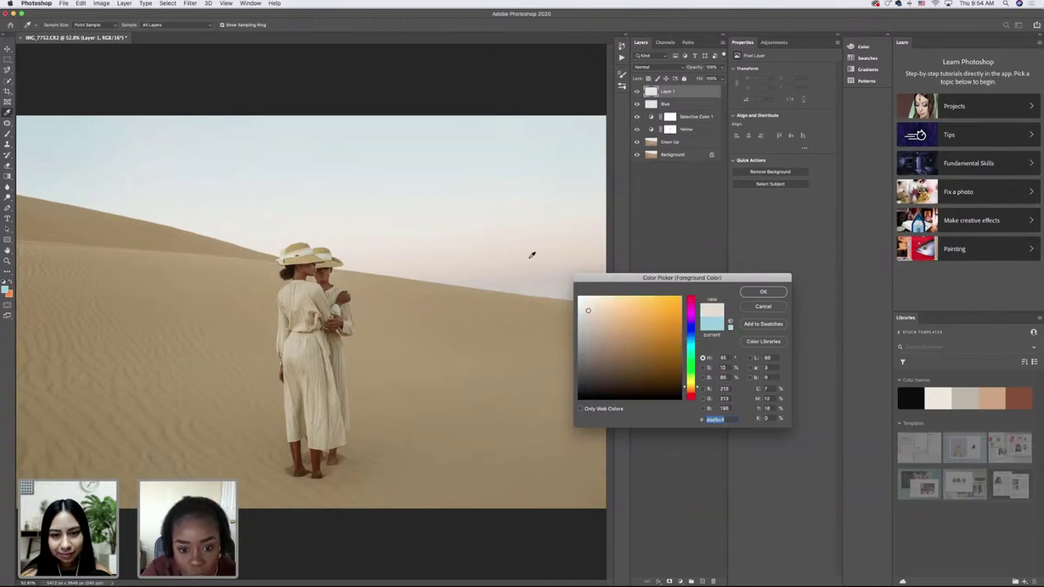
click(488, 196)
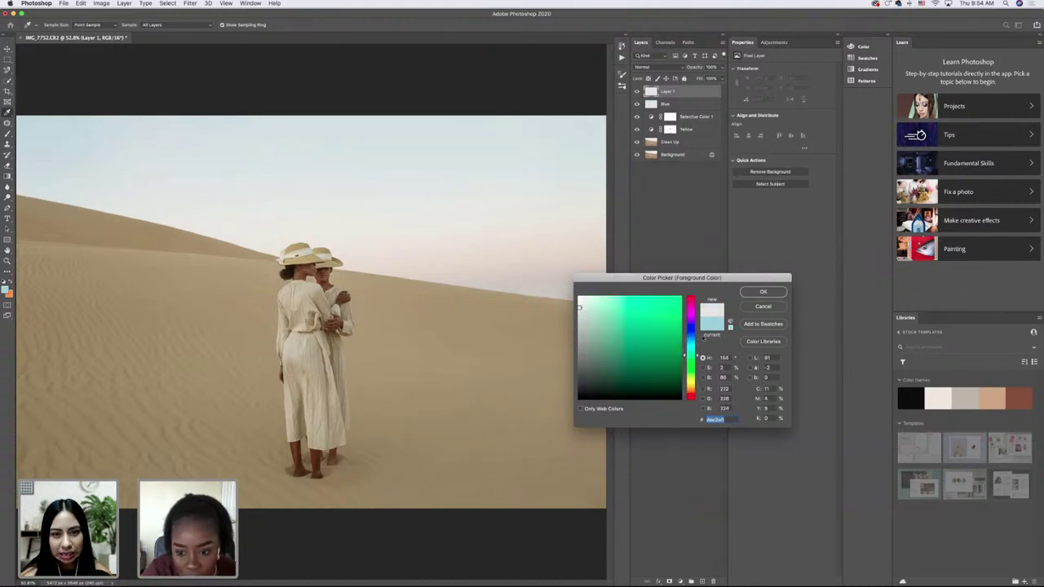
click(691, 379)
click(524, 244)
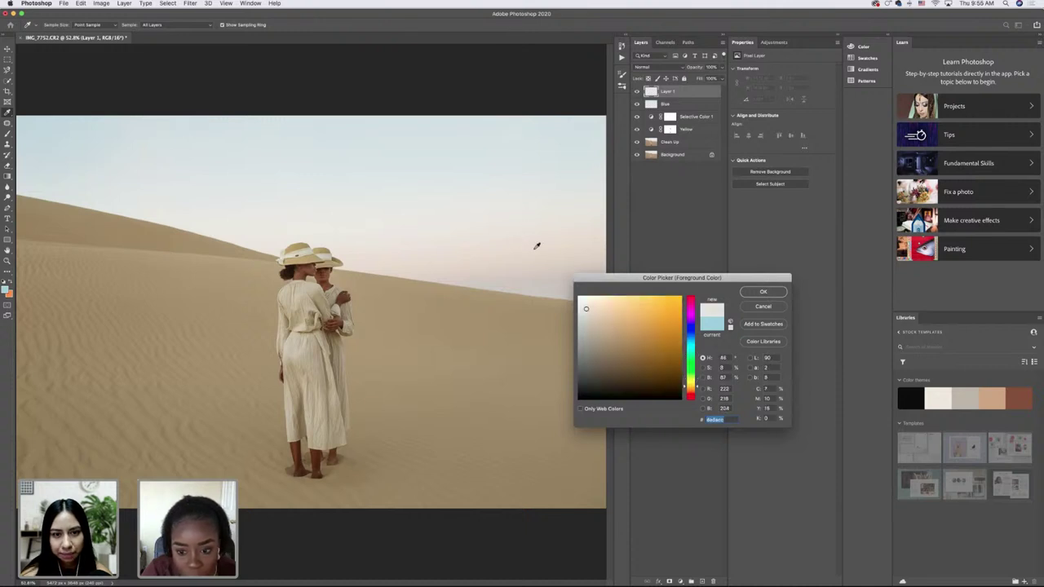
click(537, 245)
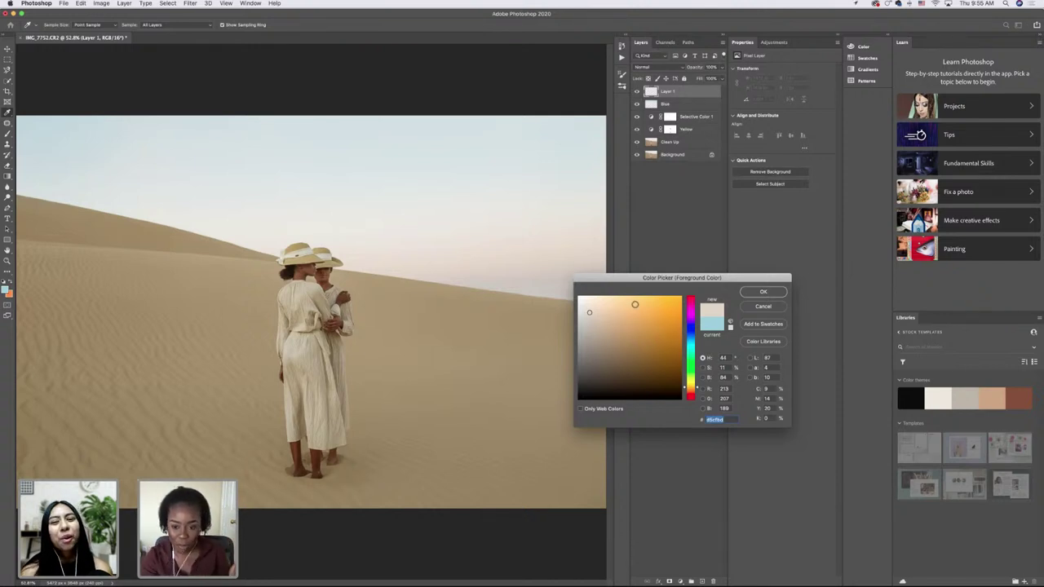
click(690, 318)
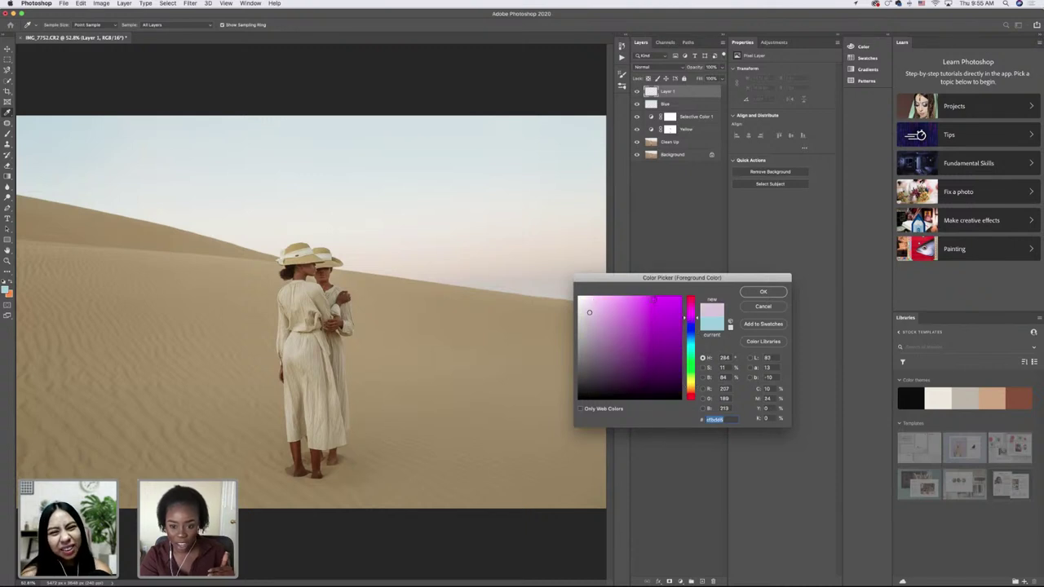
click(764, 292)
- Try a faint pink brush stroke across the sky, enlarge the brush, and undo the trial strokes
key(b)
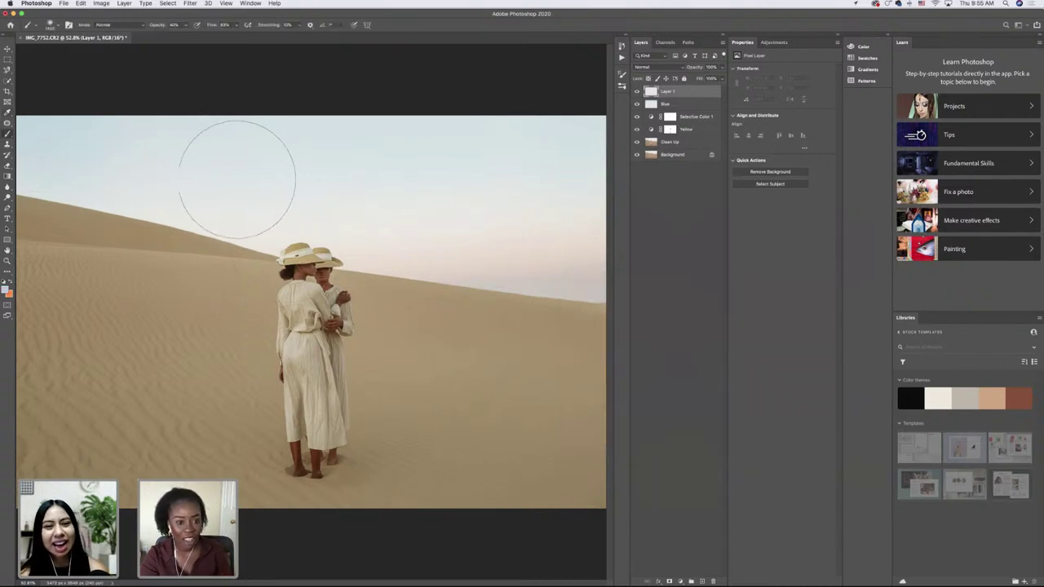
mouse_move(298, 178)
mouse_down()
mouse_move(329, 179)
mouse_move(93, 139)
mouse_up()
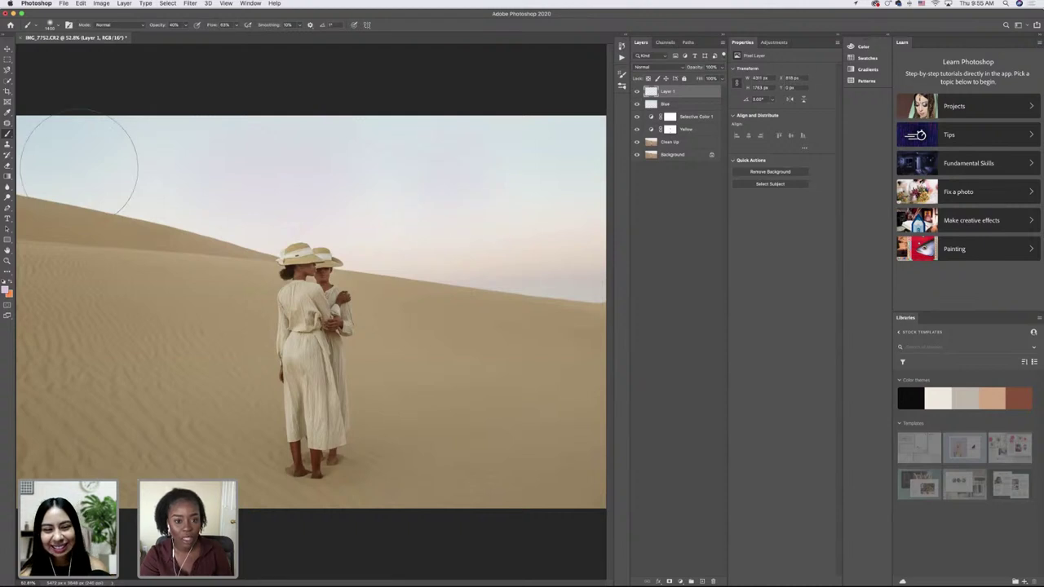
key(super+z)
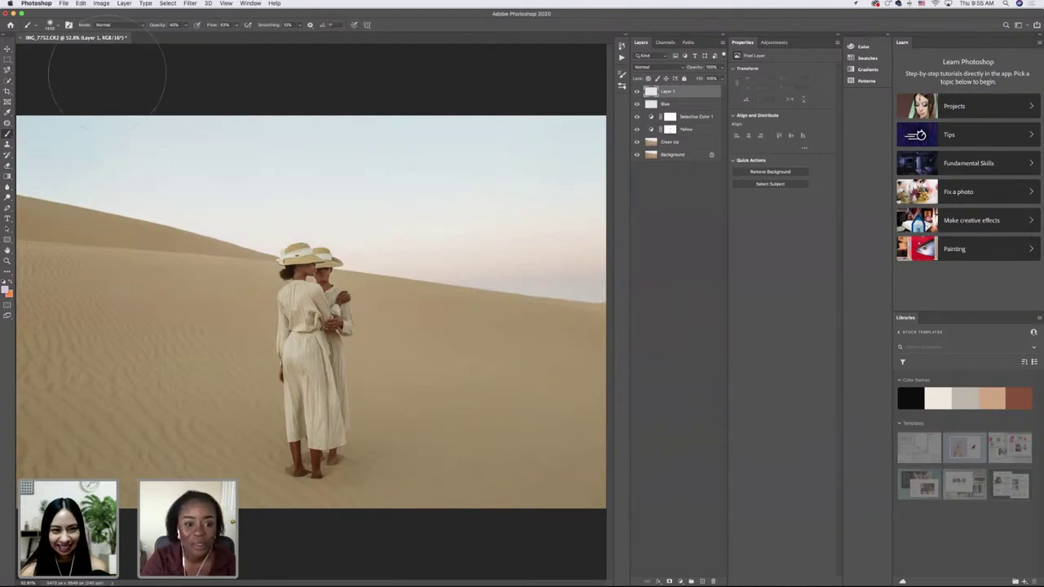
click(49, 26)
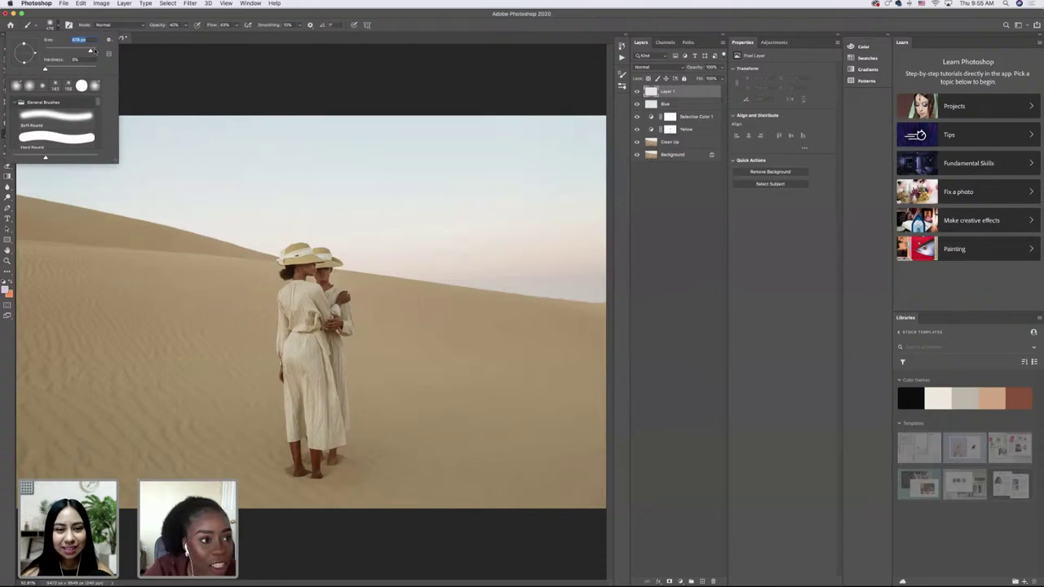
drag(92, 51, 98, 51)
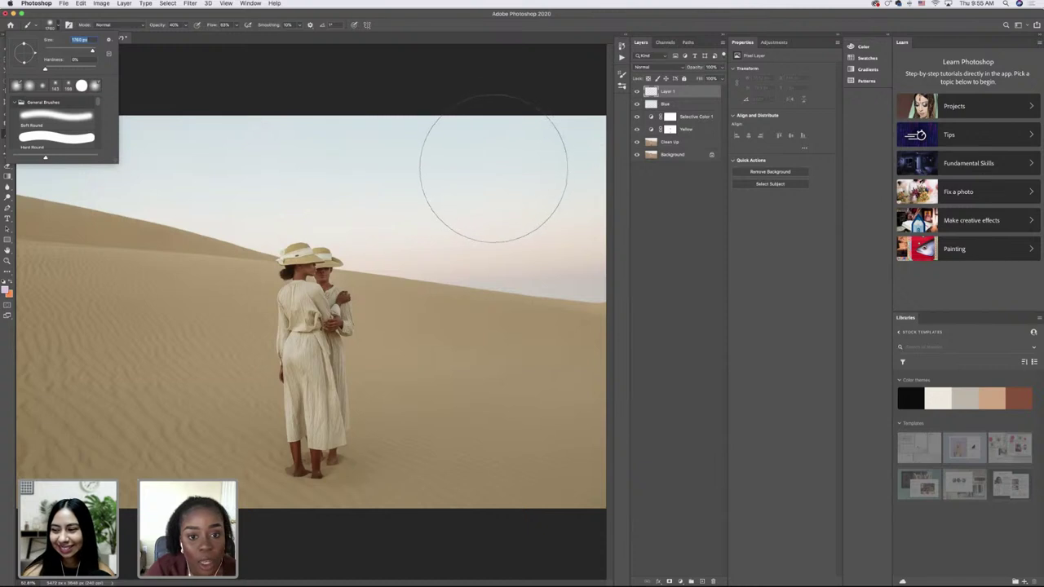
key(Return)
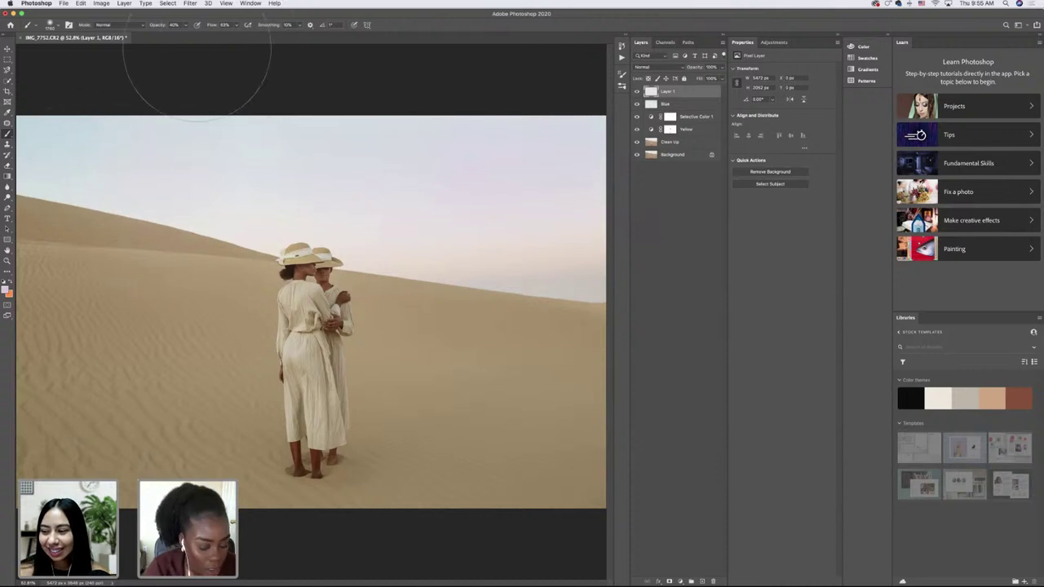
key(super+z)
key(super+z)
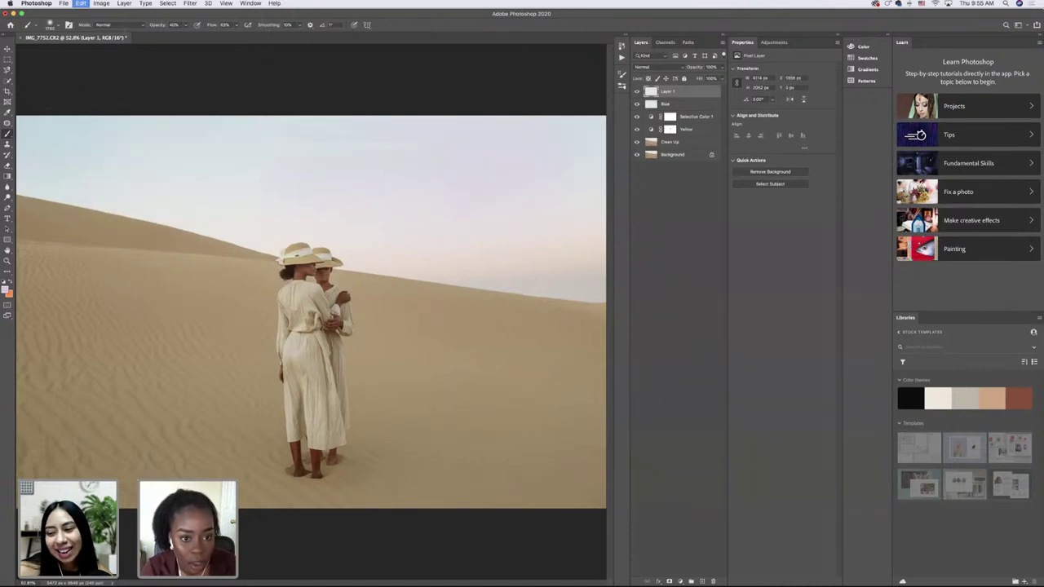
key(super+z)
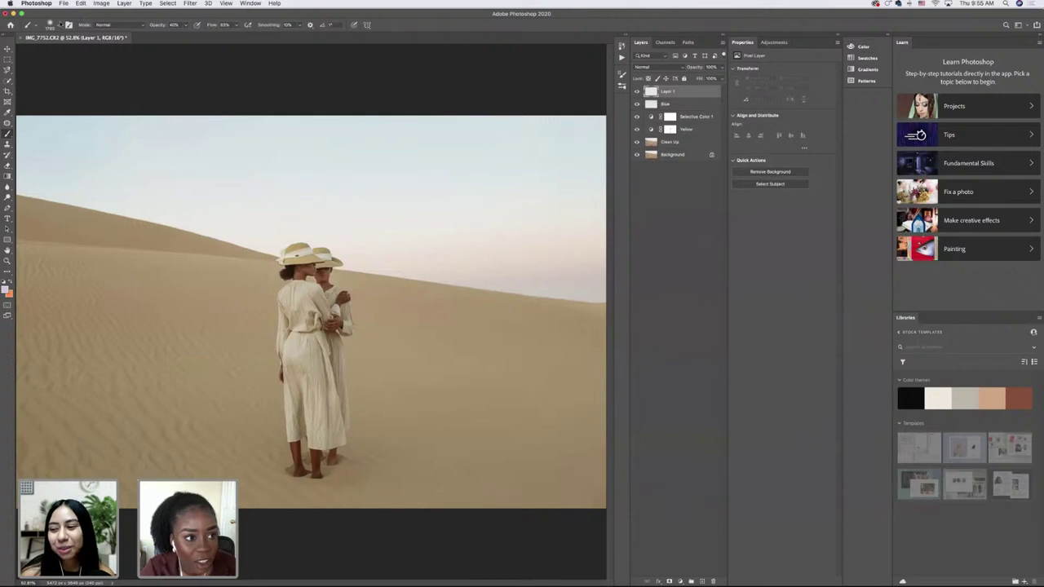
- Shrink the brush to about 318 px and paint a soft pink tint across the sky
click(56, 25)
drag(91, 51, 87, 52)
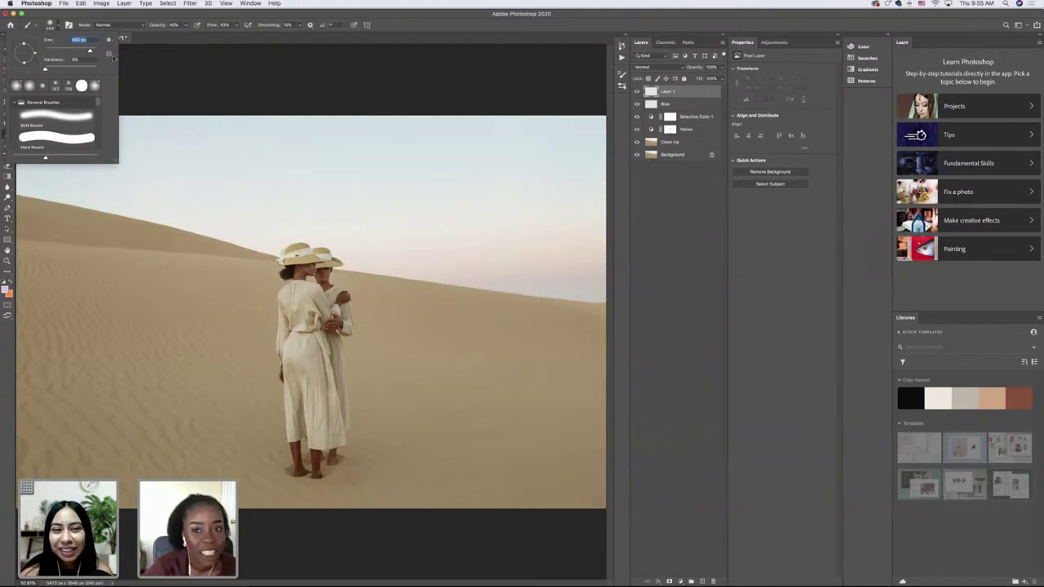
drag(586, 169, 554, 175)
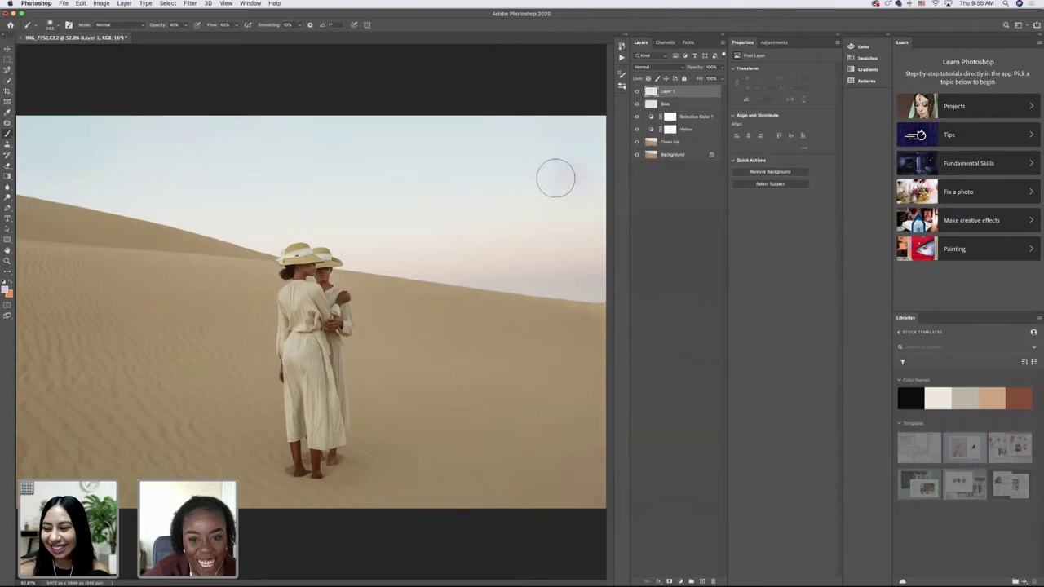
key(super+z)
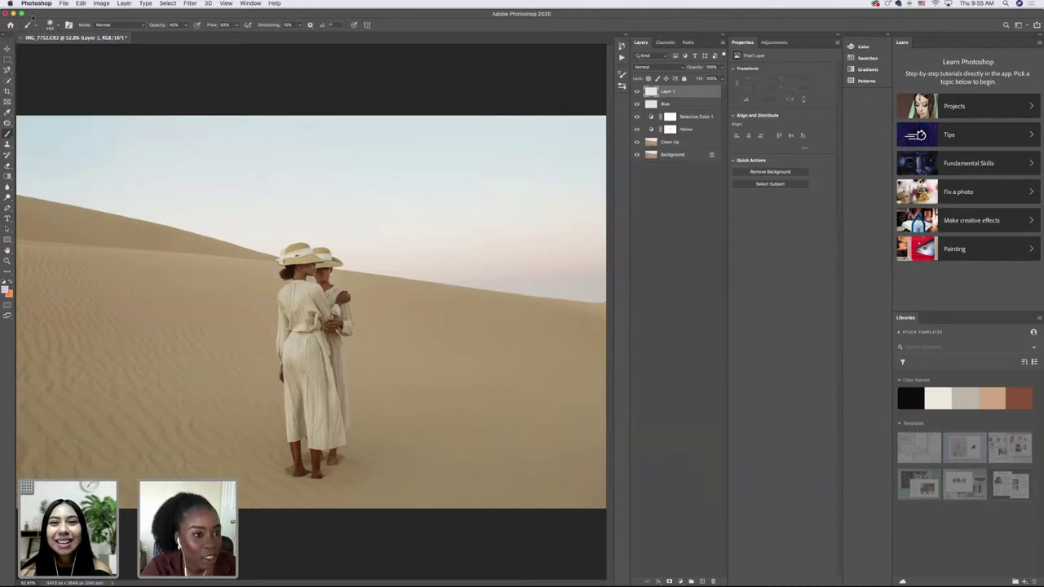
click(52, 27)
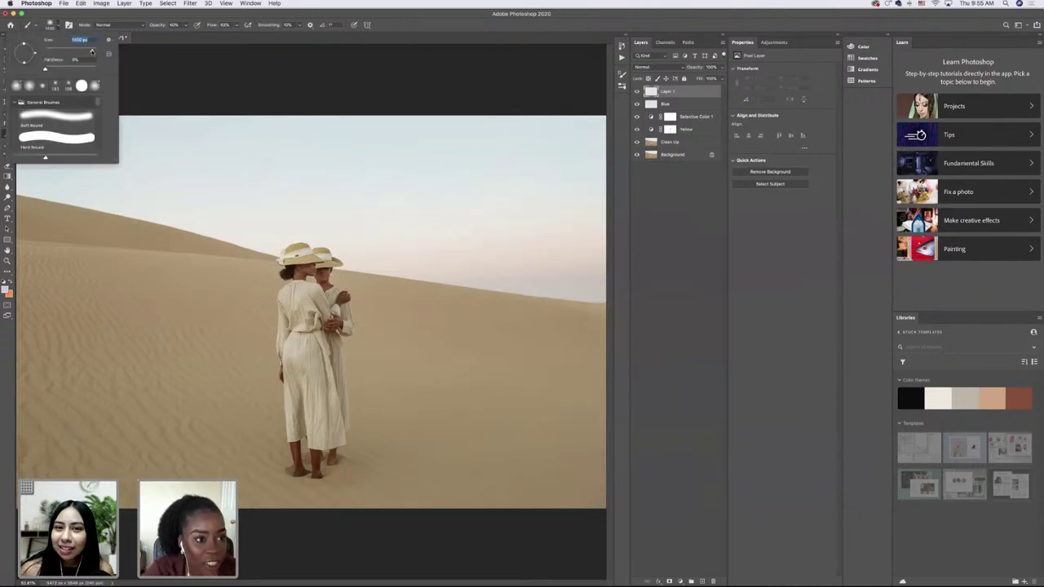
click(554, 196)
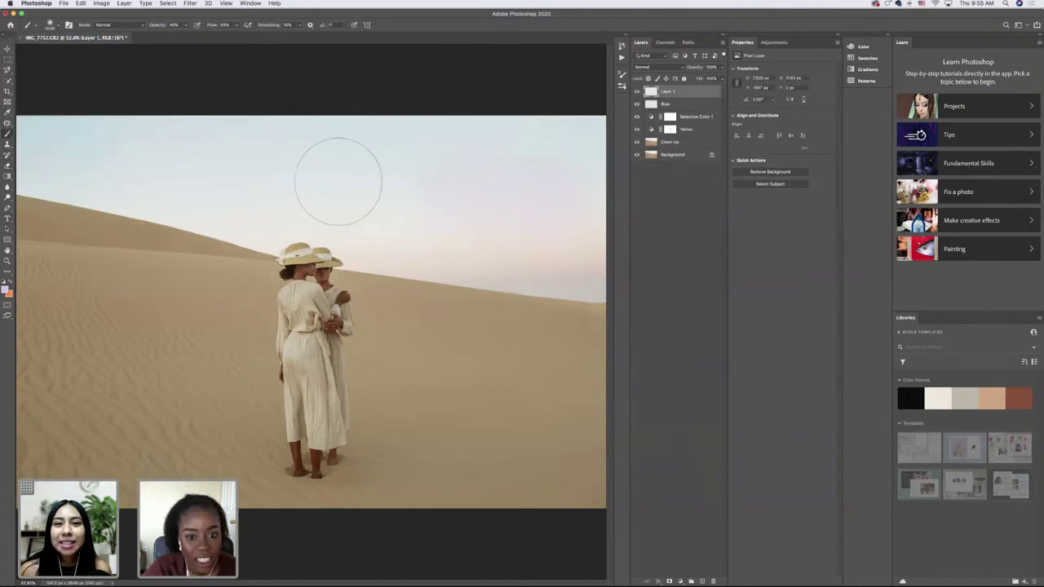
mouse_move(337, 181)
mouse_down()
mouse_move(384, 182)
mouse_move(71, 163)
mouse_move(133, 174)
mouse_move(32, 159)
mouse_up()
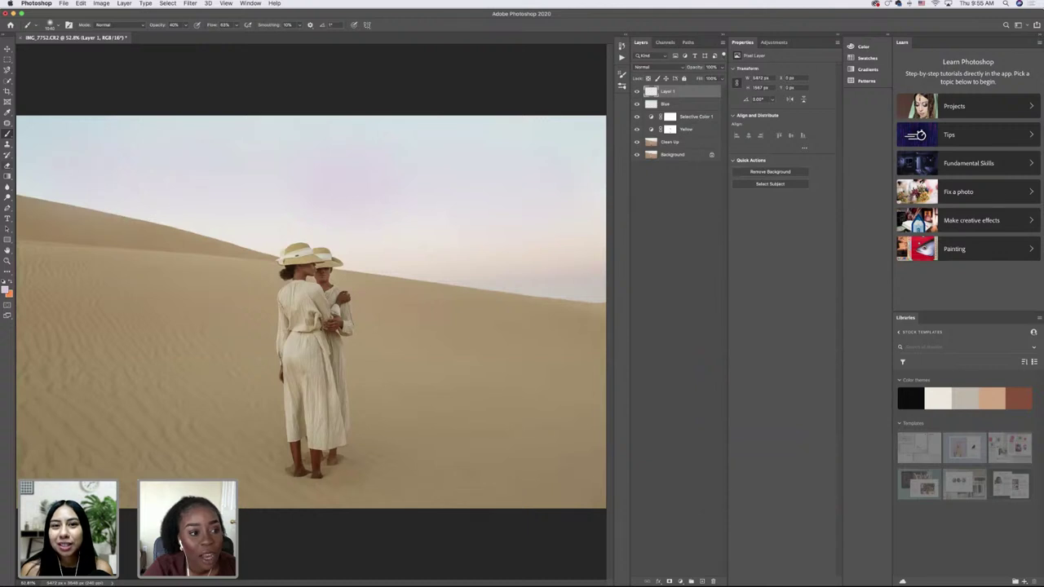
- Enlarge the Eraser, then brush the pink tint across the whole sky
key(e)
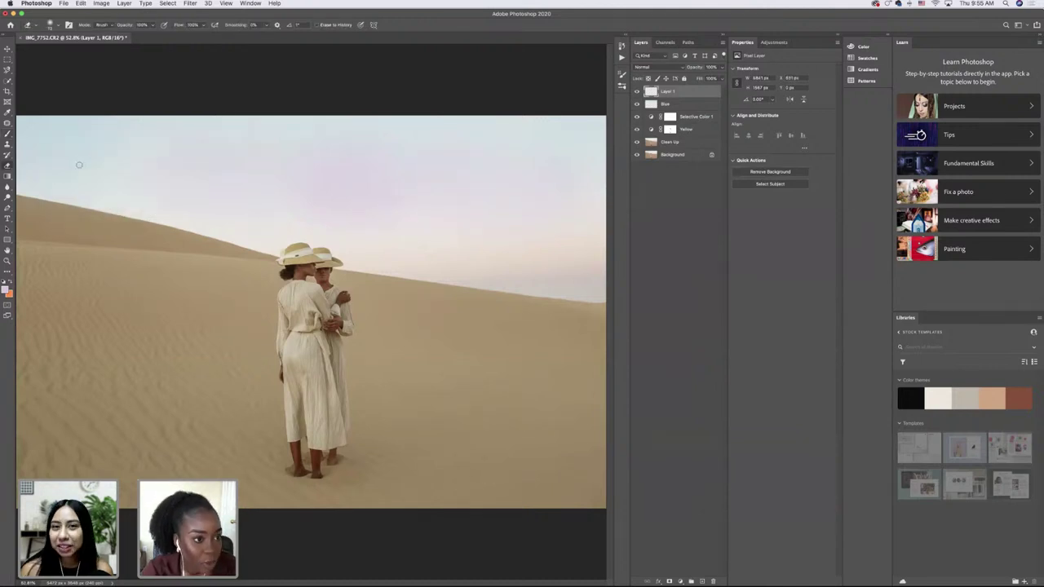
click(52, 24)
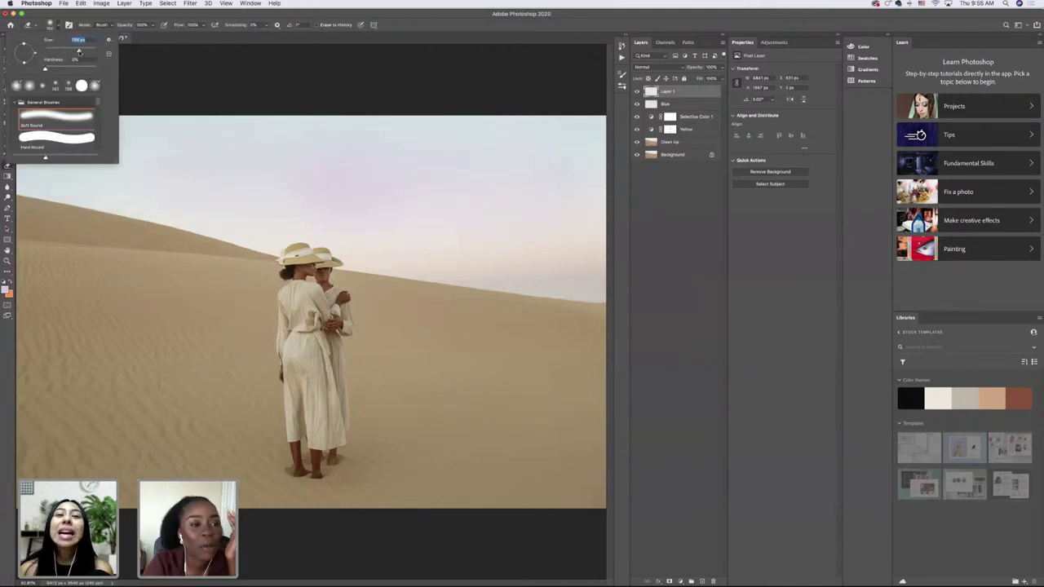
drag(79, 51, 91, 51)
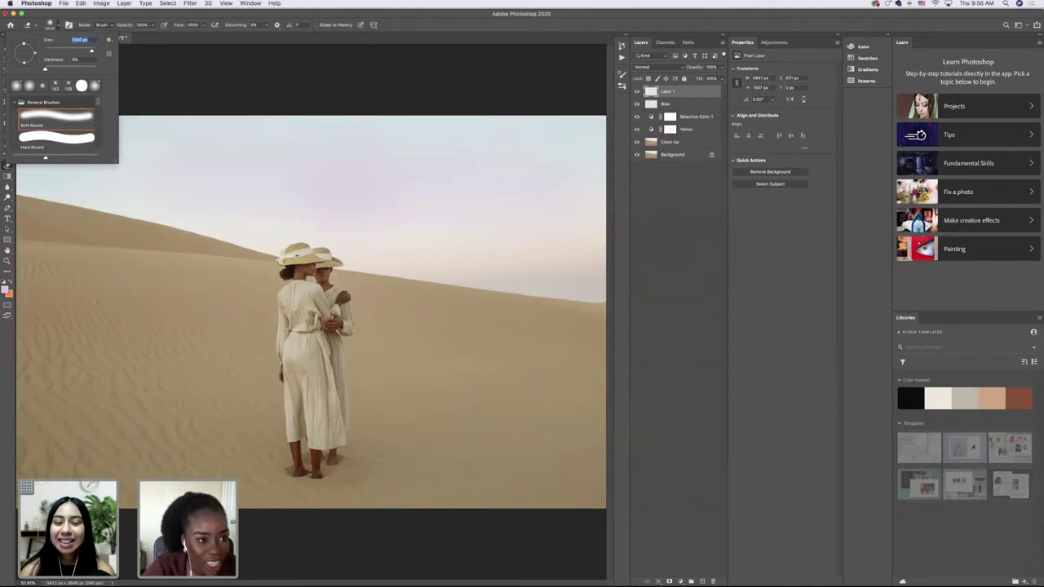
click(166, 72)
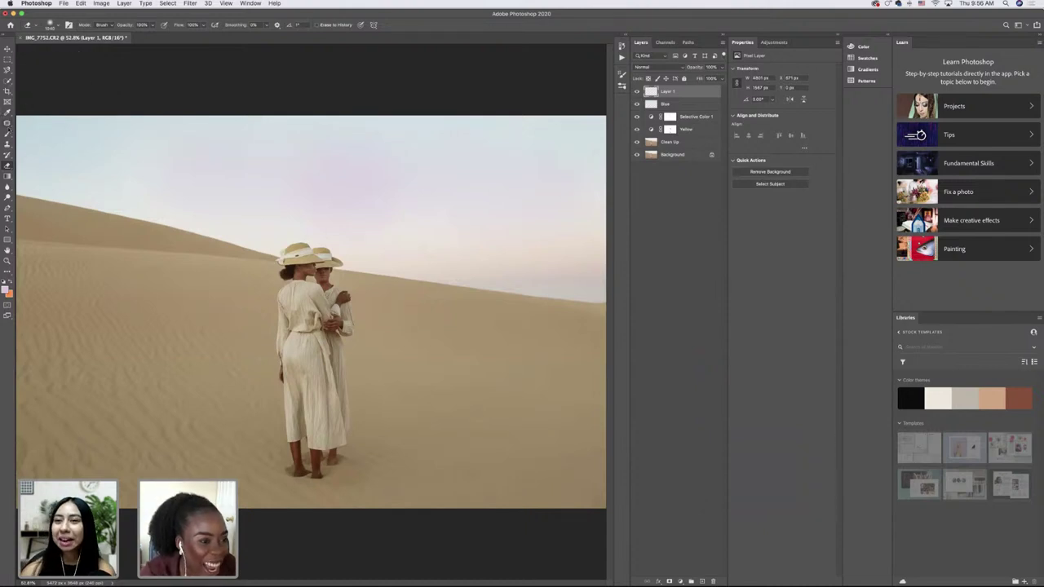
click(8, 133)
mouse_move(177, 160)
mouse_down()
mouse_move(35, 163)
mouse_move(261, 155)
mouse_up()
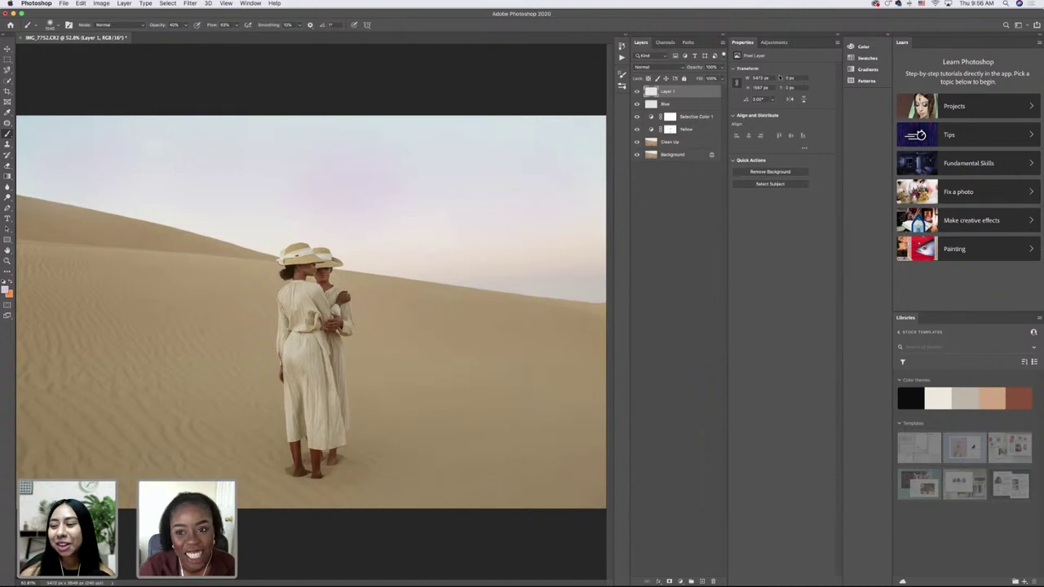
- Lower Layer 1's Fill to roughly two-thirds to soften the lilac-pink wash
click(718, 78)
drag(715, 89, 698, 88)
click(719, 78)
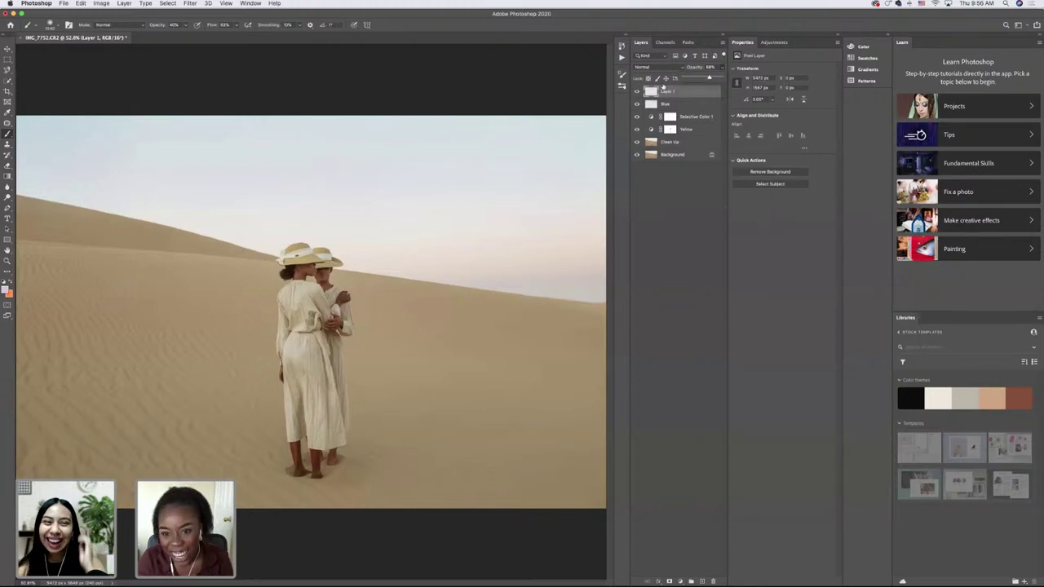
- Rename Layer 1 to 'Purple' and add a new layer above it named 'Orange'
text(Pink)
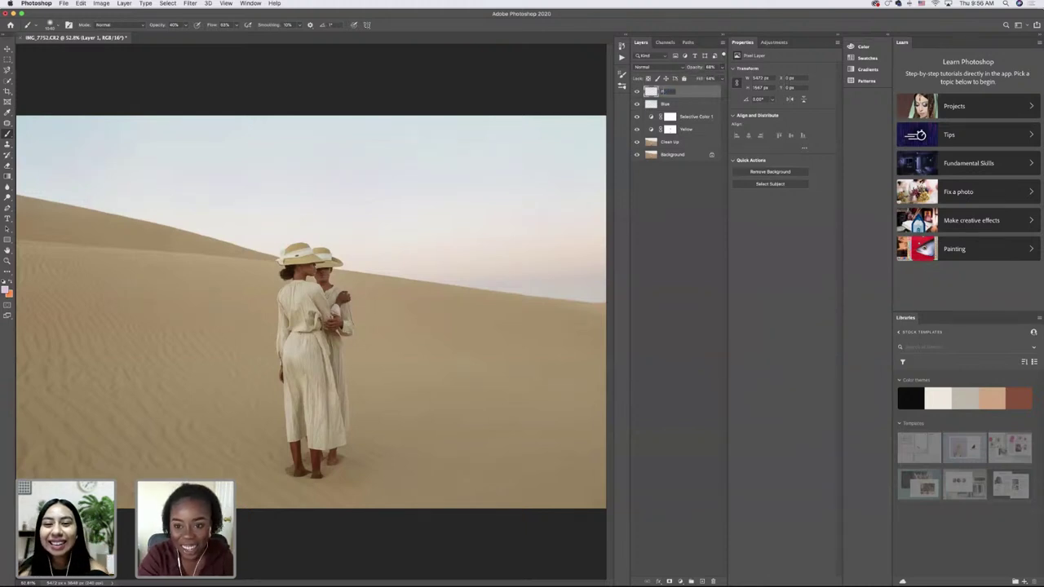
text(e)
key(Return)
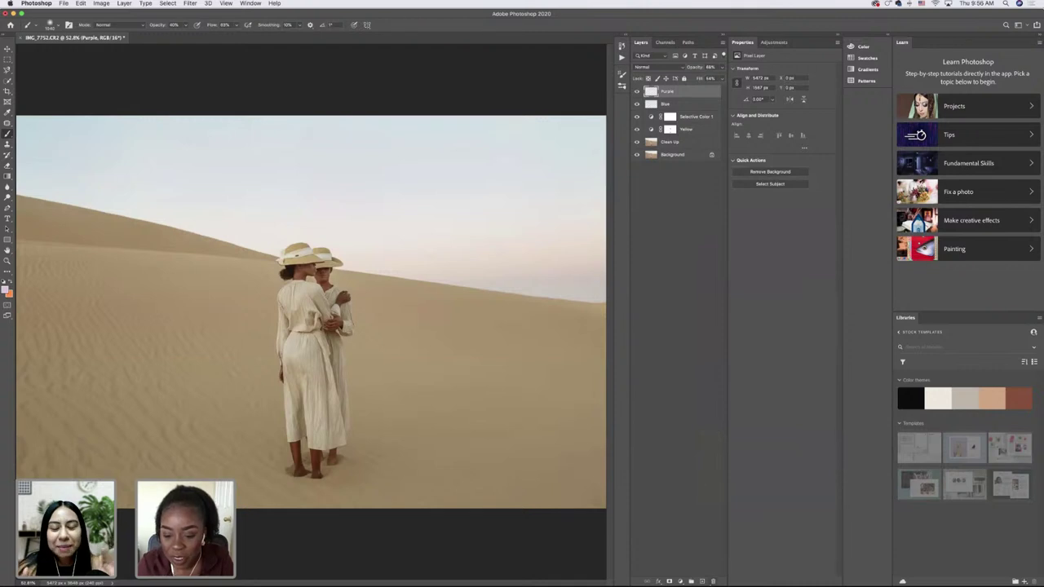
click(702, 580)
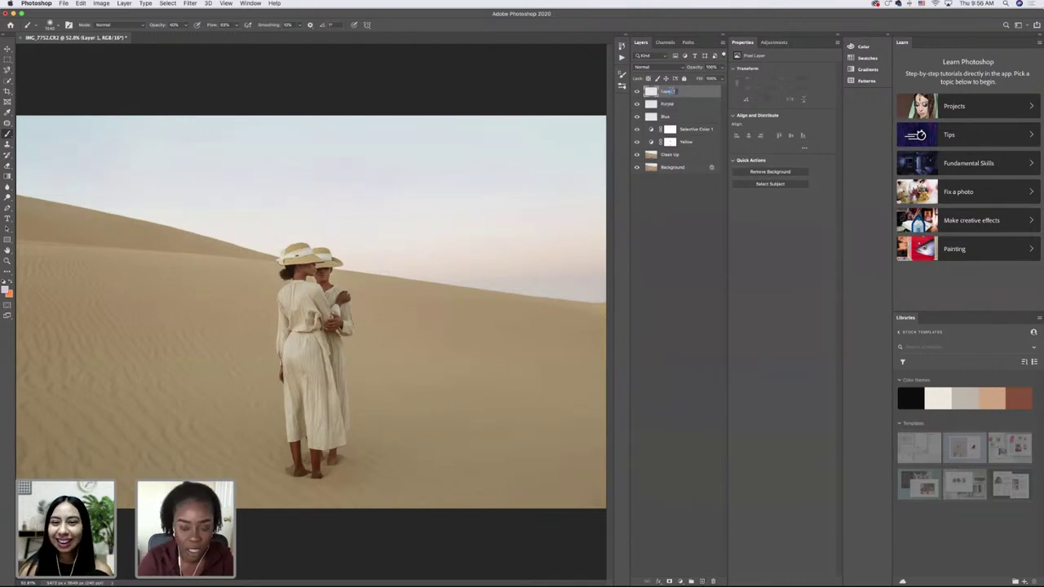
text(Green)
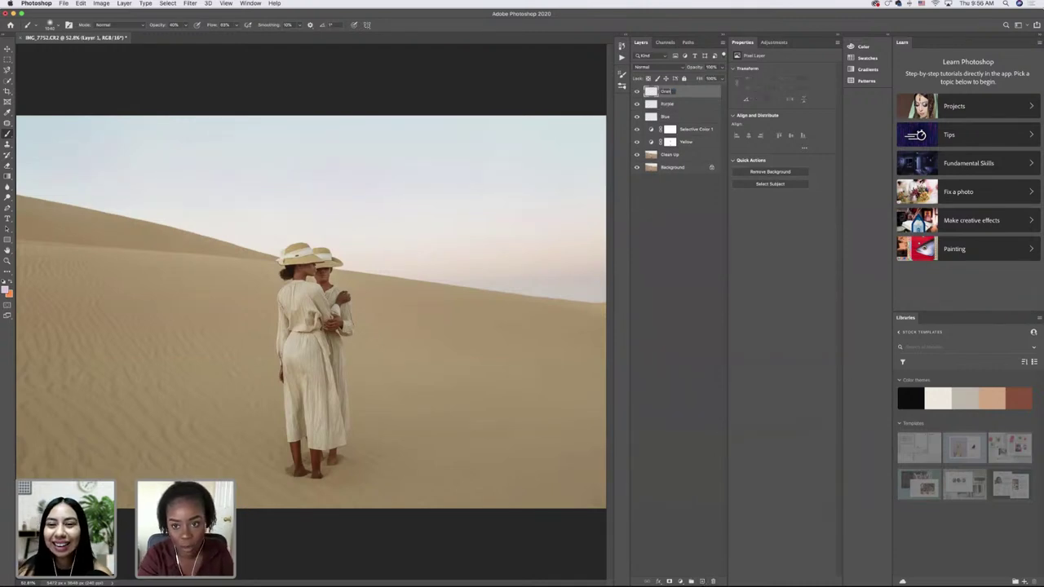
text(ge)
key(Return)
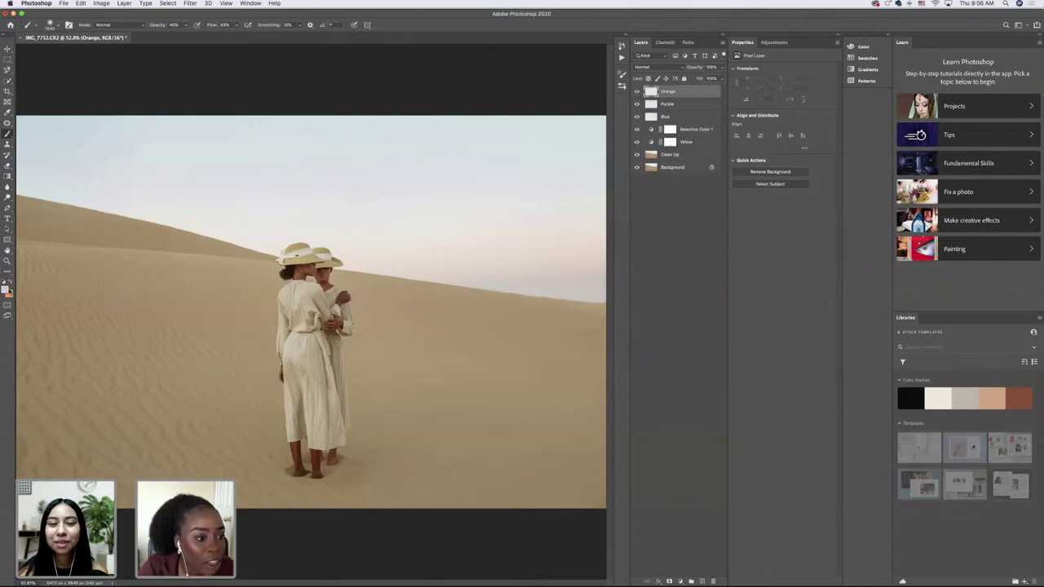
- Set the foreground colour to a soft light orange, sampling a pale tone from the sky
click(12, 289)
click(692, 379)
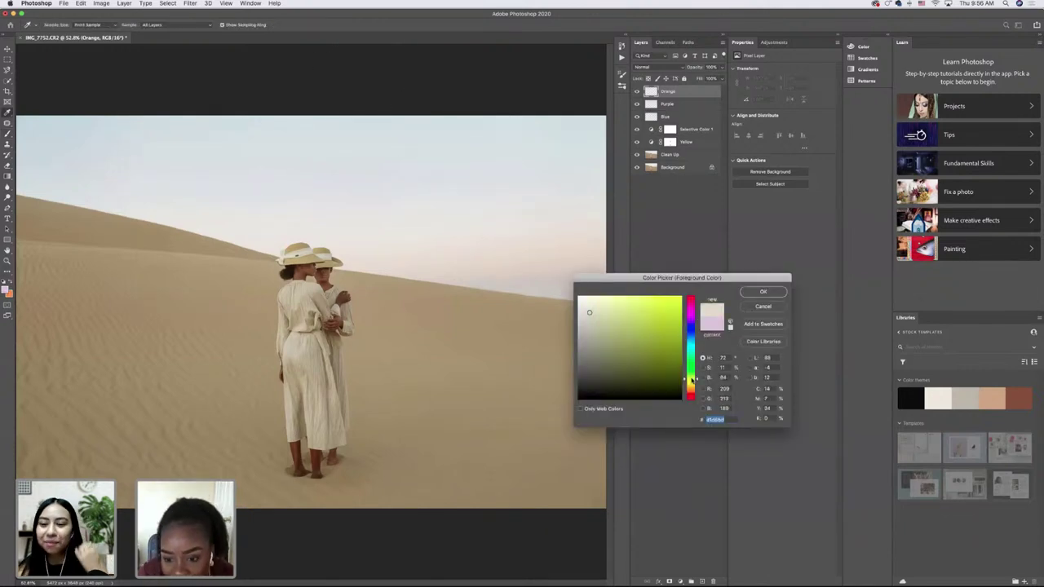
drag(691, 380, 692, 384)
mouse_move(624, 305)
mouse_down()
mouse_move(624, 321)
mouse_move(636, 315)
mouse_up()
click(504, 253)
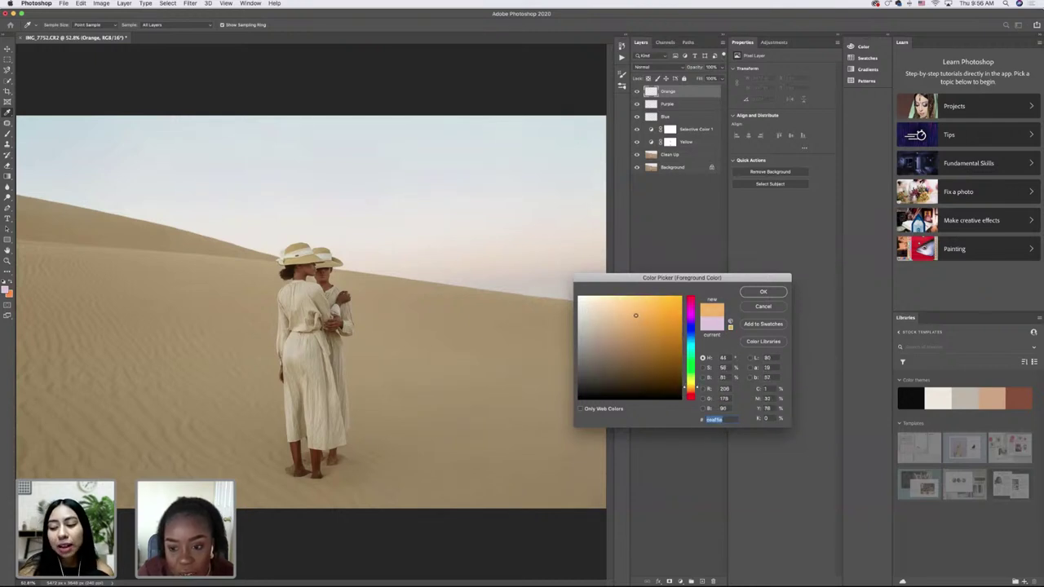
click(764, 291)
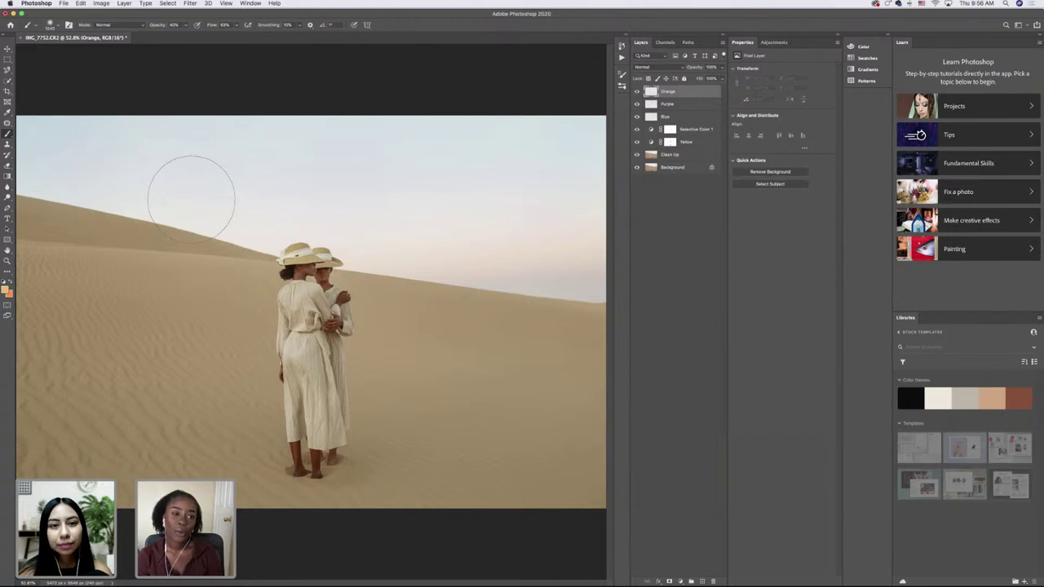
click(51, 25)
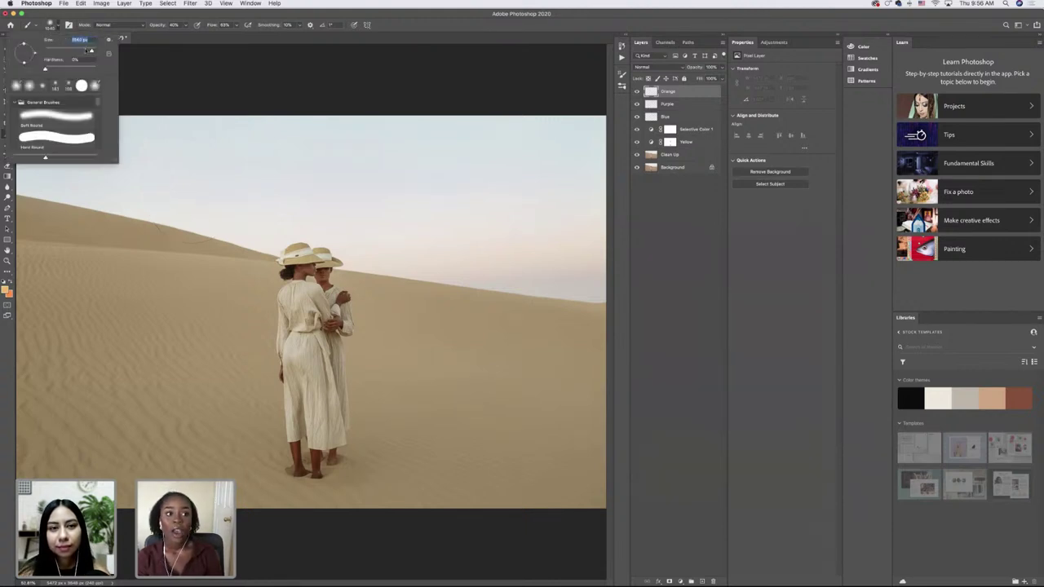
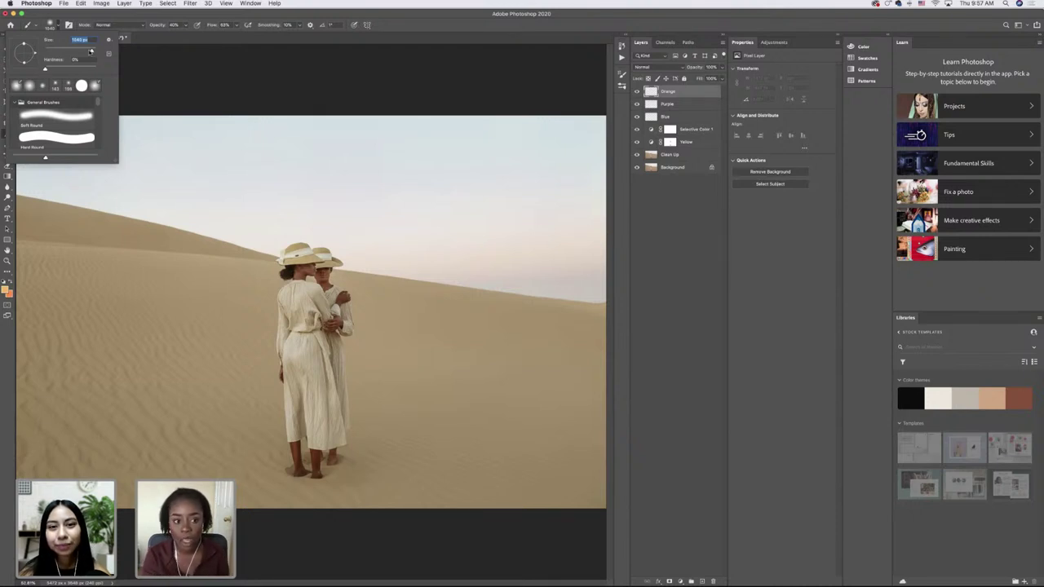
- Paint a soft orange glow into the right sky, then set a paler tan foreground colour sampled from the sky
key(Return)
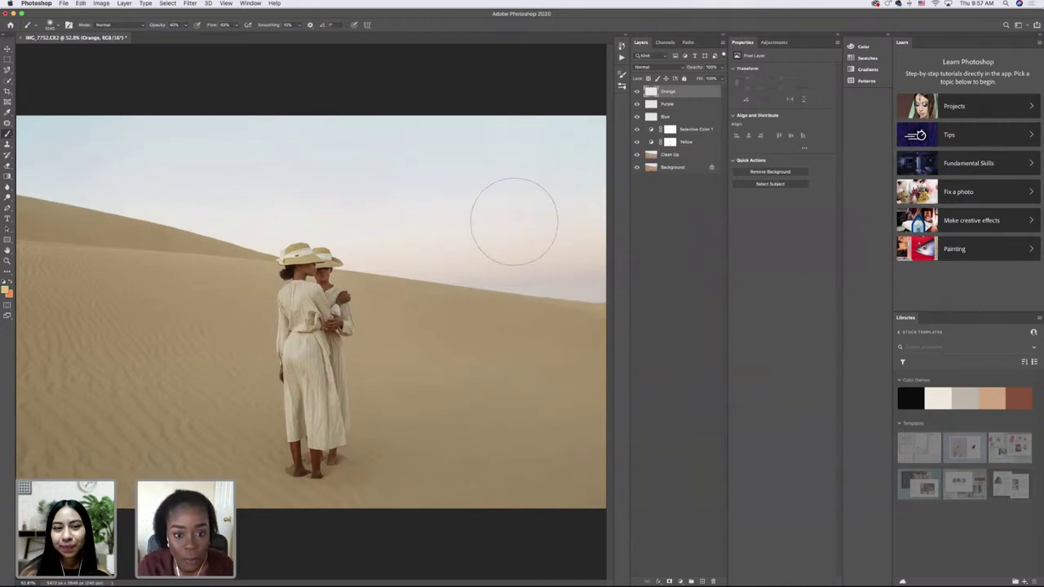
drag(522, 229, 559, 224)
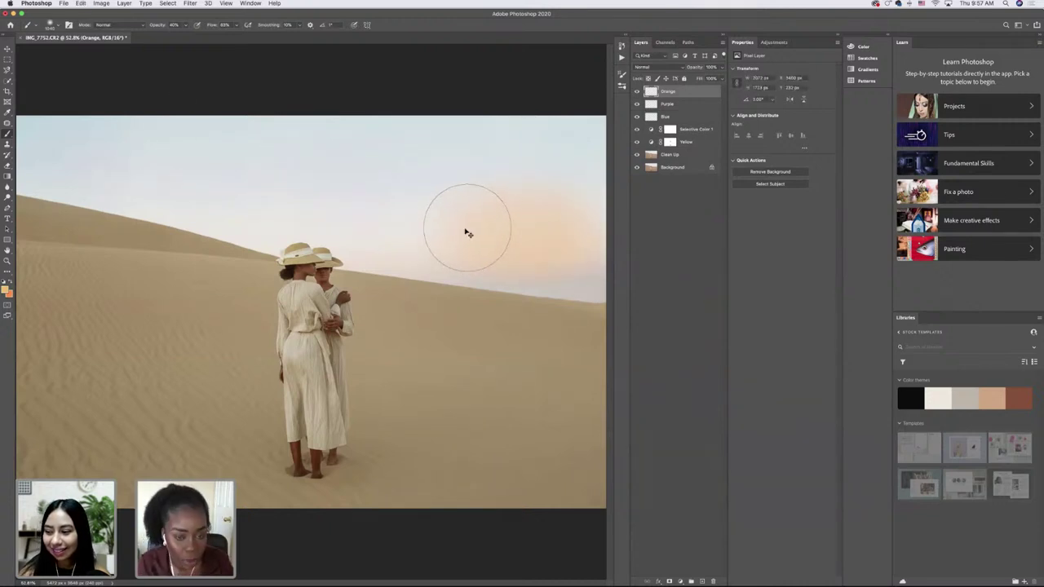
click(6, 288)
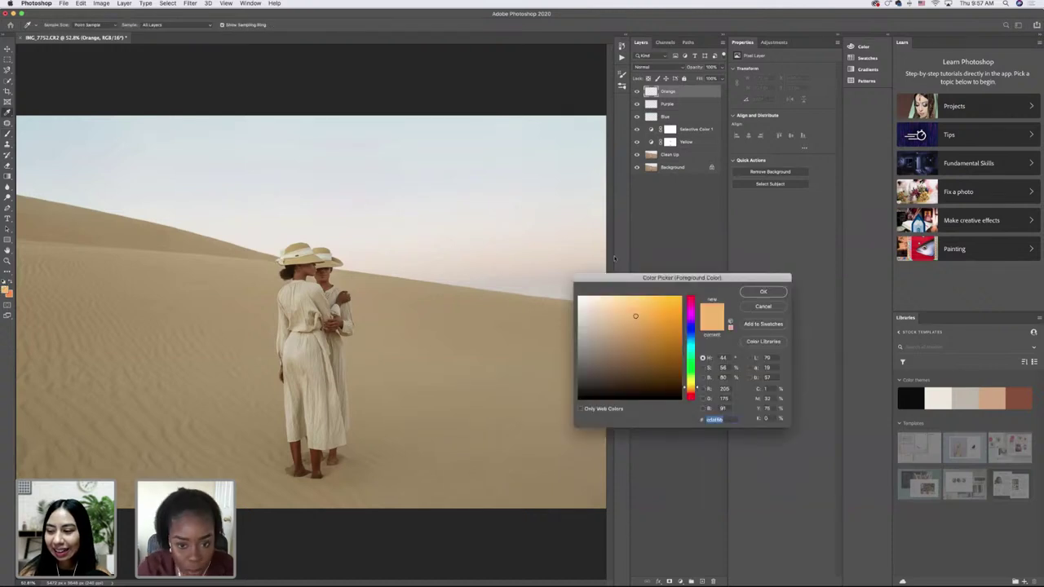
click(560, 251)
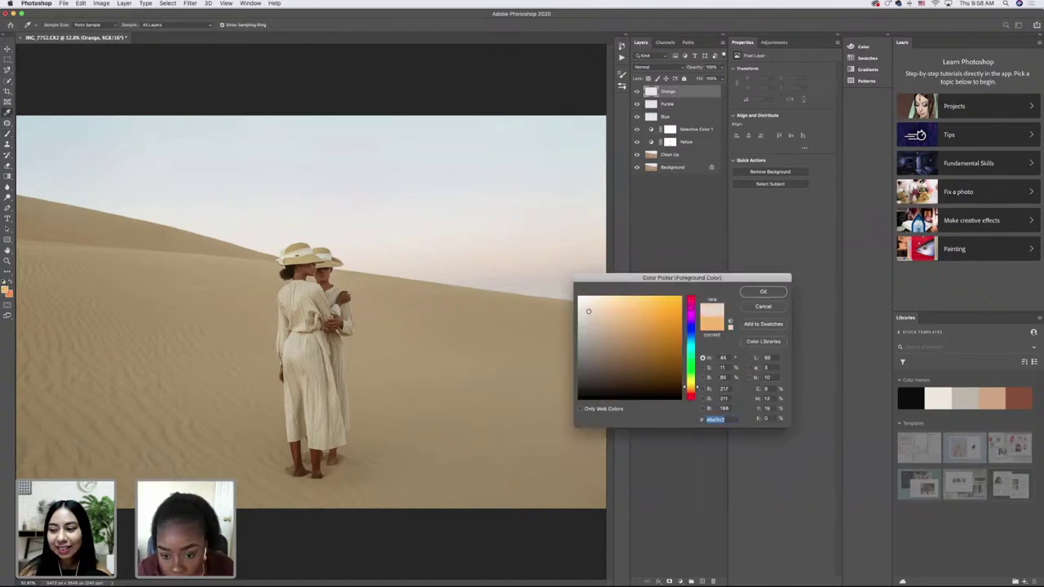
click(603, 314)
mouse_move(603, 314)
mouse_down()
mouse_move(598, 321)
mouse_move(624, 303)
mouse_up()
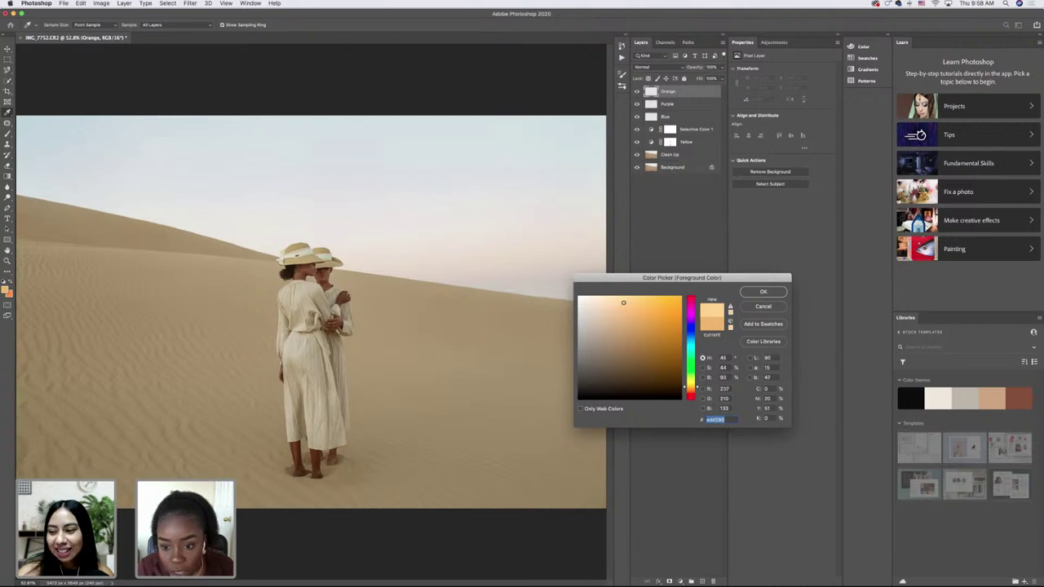
click(775, 295)
- With a smaller brush, paint peach haze across the left and upper-right sky; drop Orange layer opacity to about 63%
key(b)
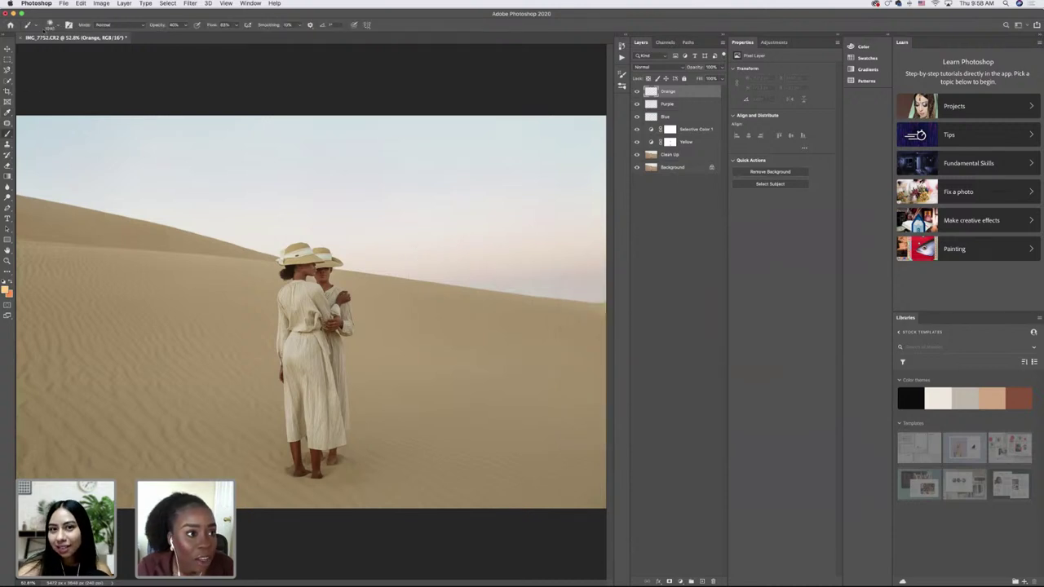
click(57, 27)
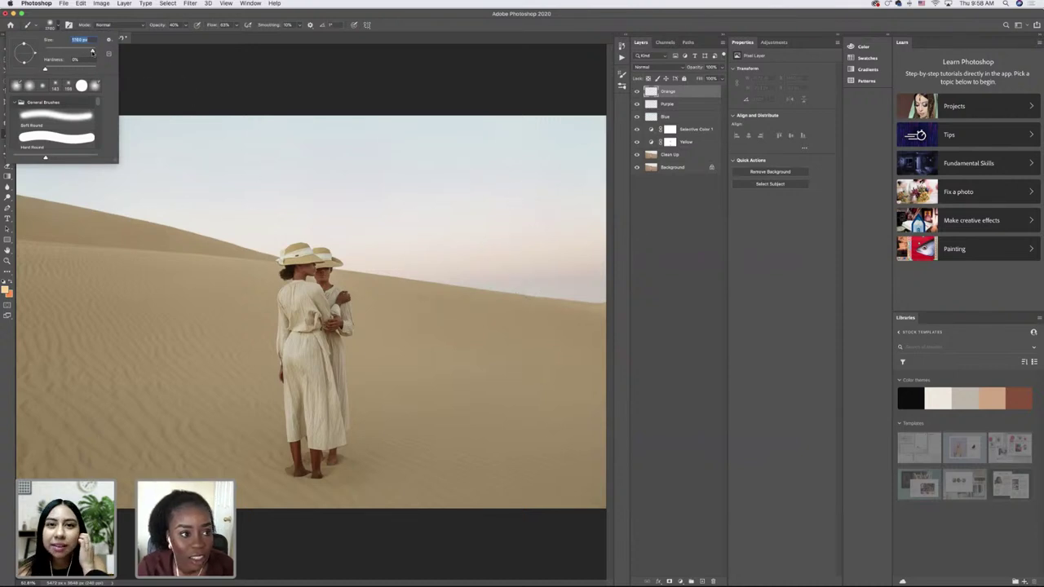
drag(92, 52, 92, 52)
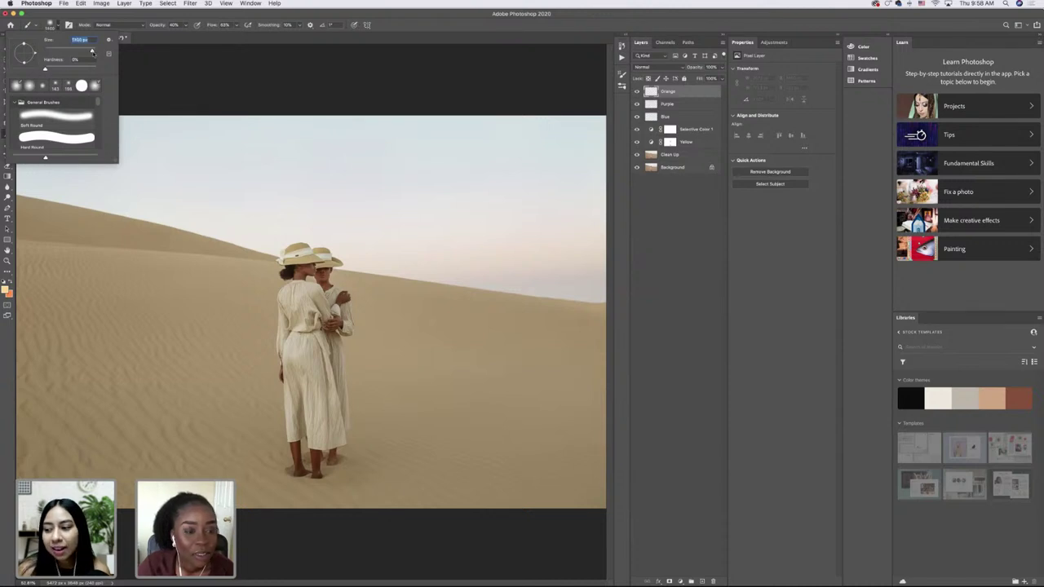
click(530, 221)
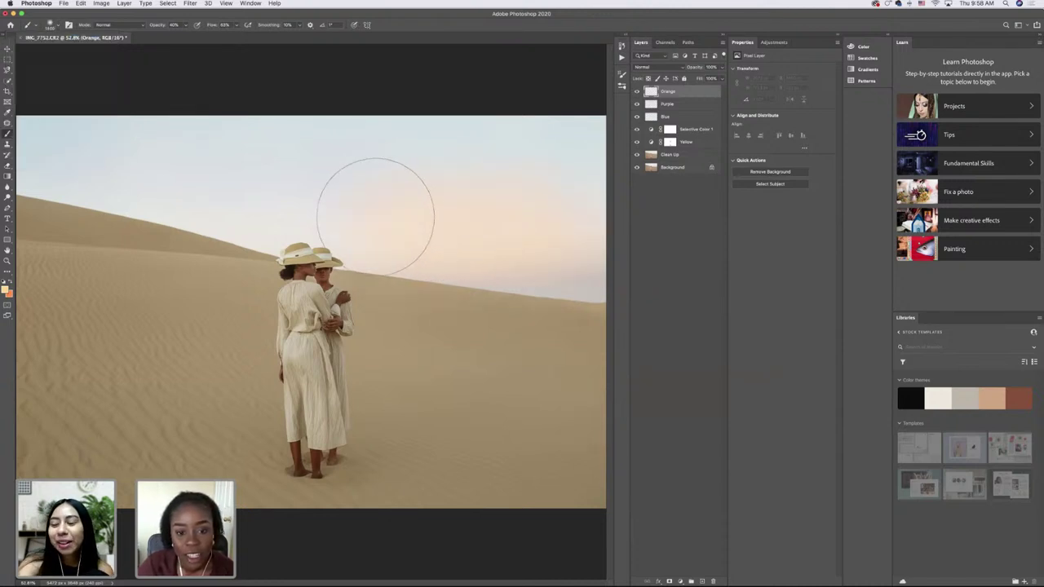
drag(198, 186, 228, 200)
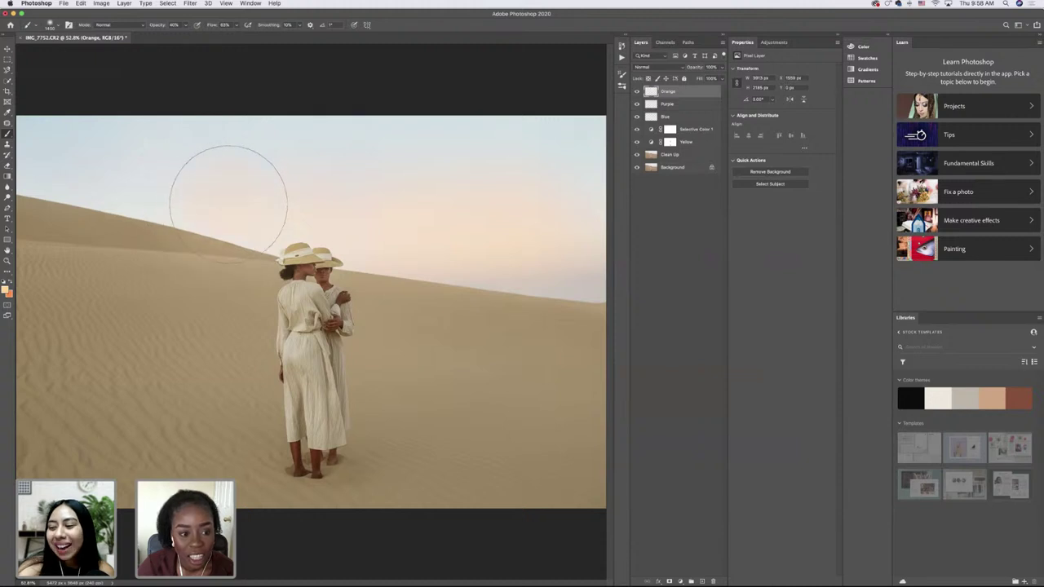
drag(571, 221, 570, 167)
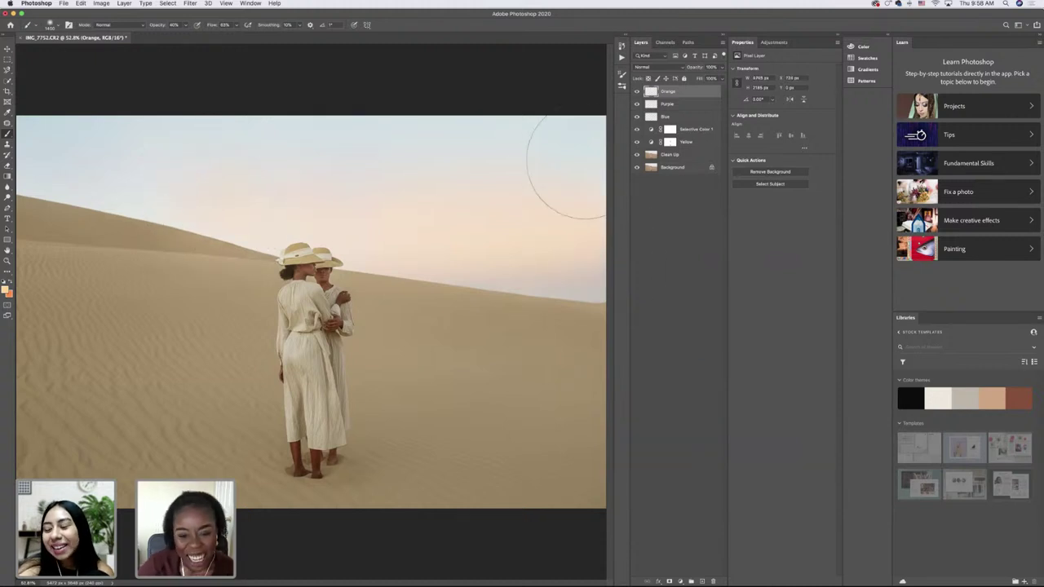
click(720, 67)
drag(719, 79, 697, 77)
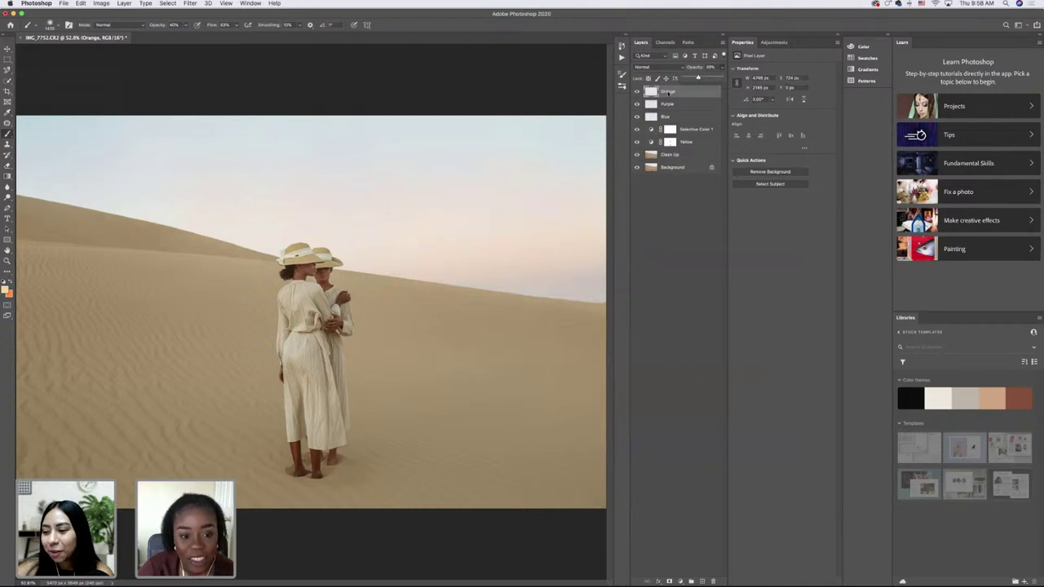
- Switch to the Eraser, check its soft 301 px brush size, then zoom out and fit the photo to the window
click(7, 164)
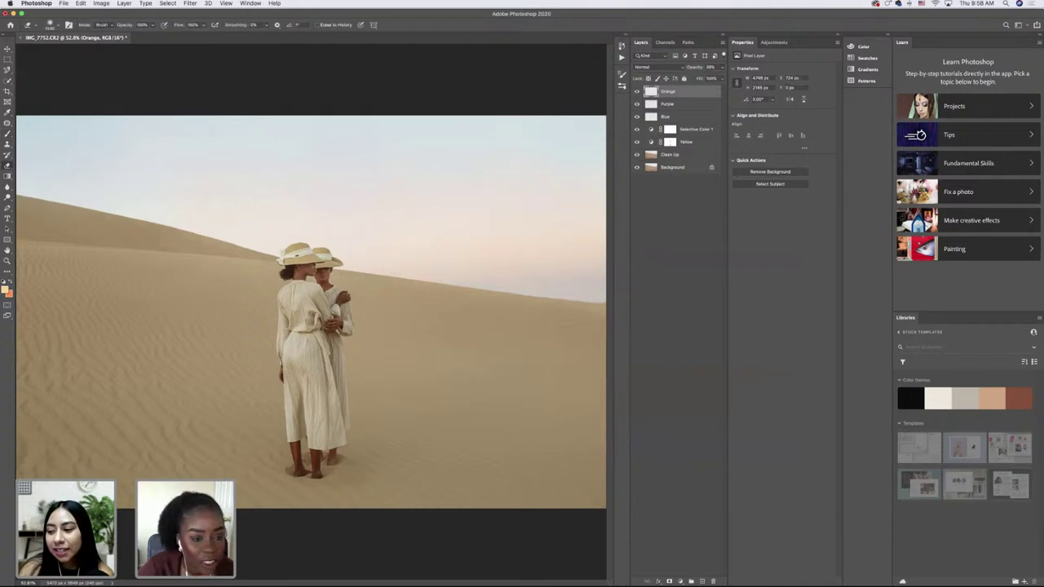
click(53, 27)
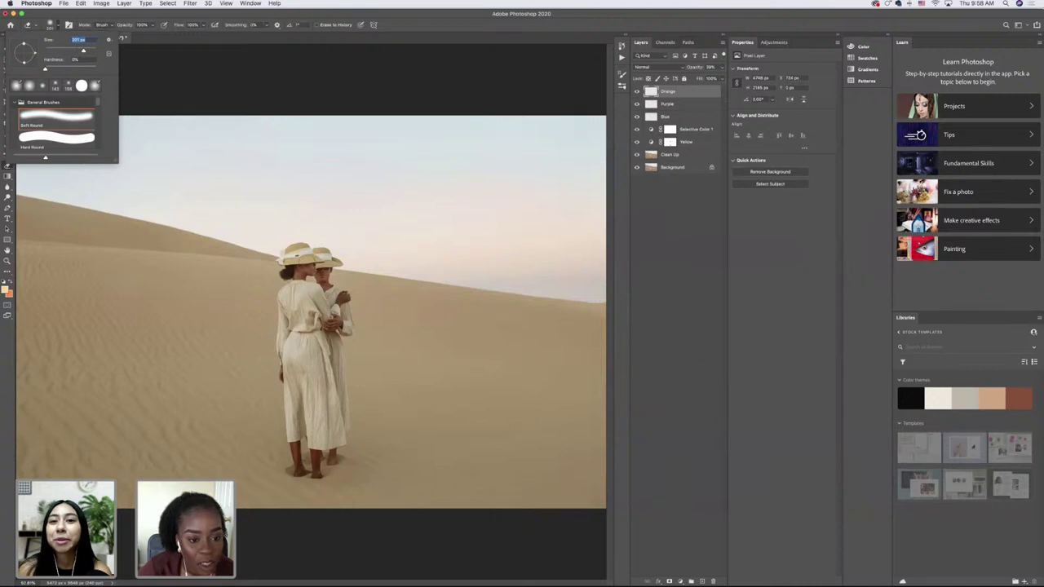
key(Return)
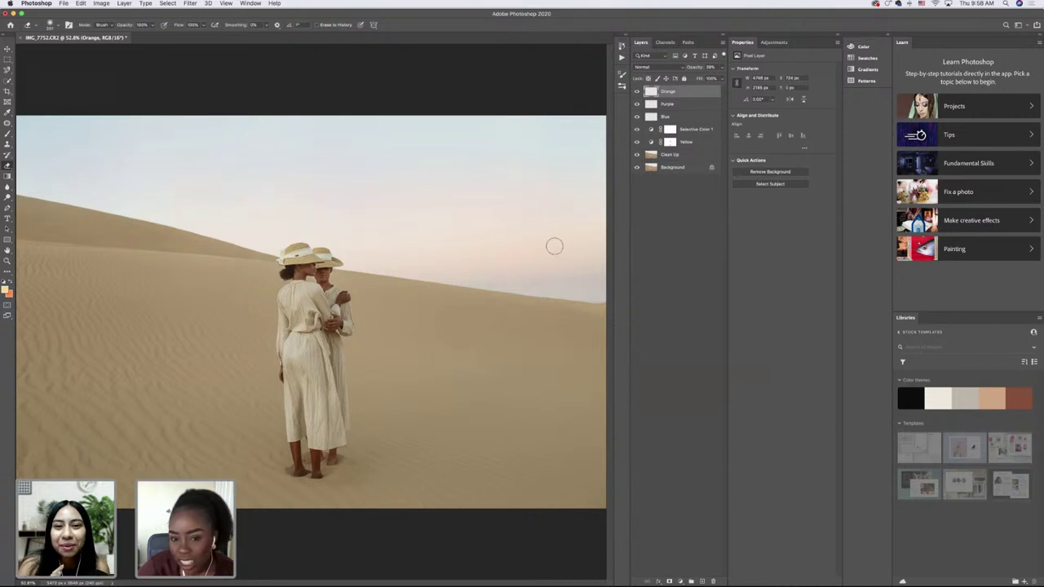
key(super+minus)
scroll(456, 230, down, 1)
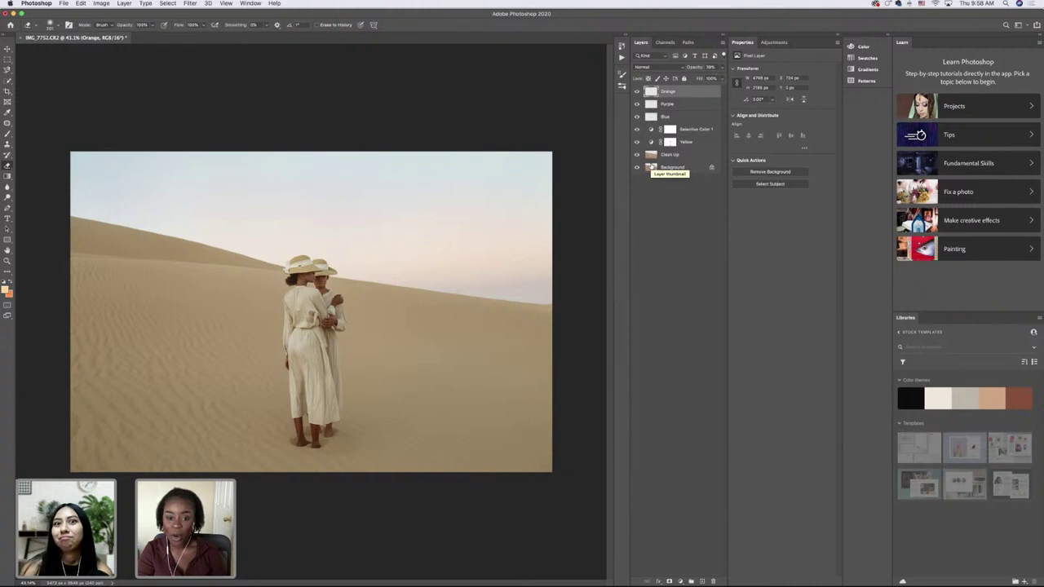
key(super+0)
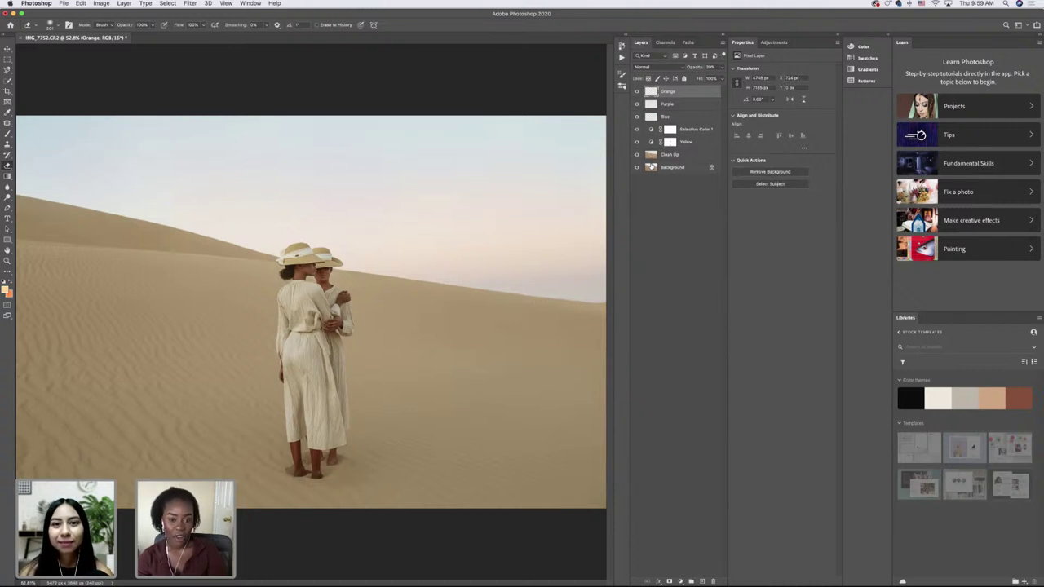
- Group the Orange, Purple and Blue layers into a folder named 'Sky', then toggle the Selective Color 1 mask off and on
shift+click(663, 117)
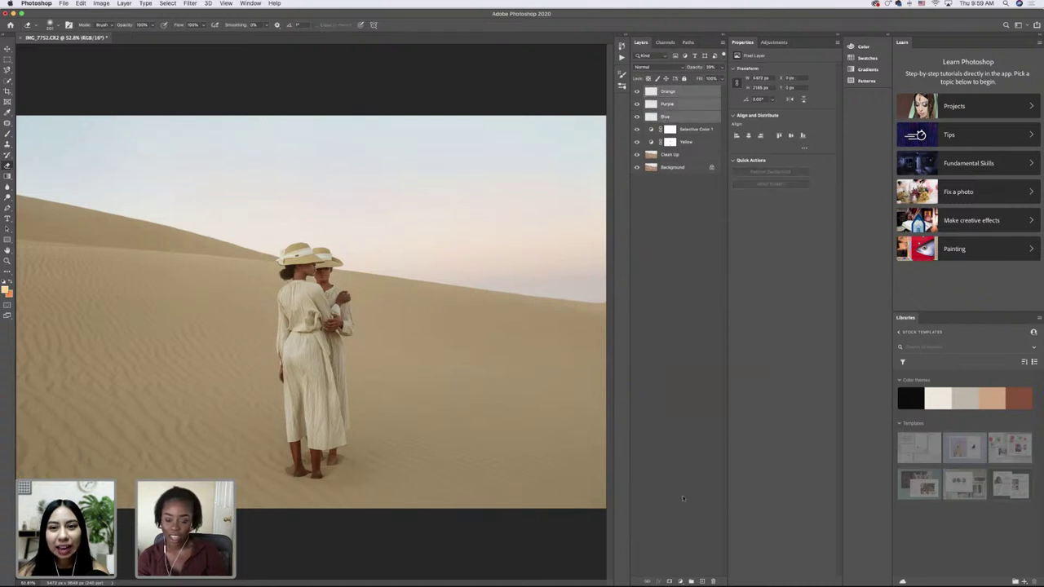
click(690, 581)
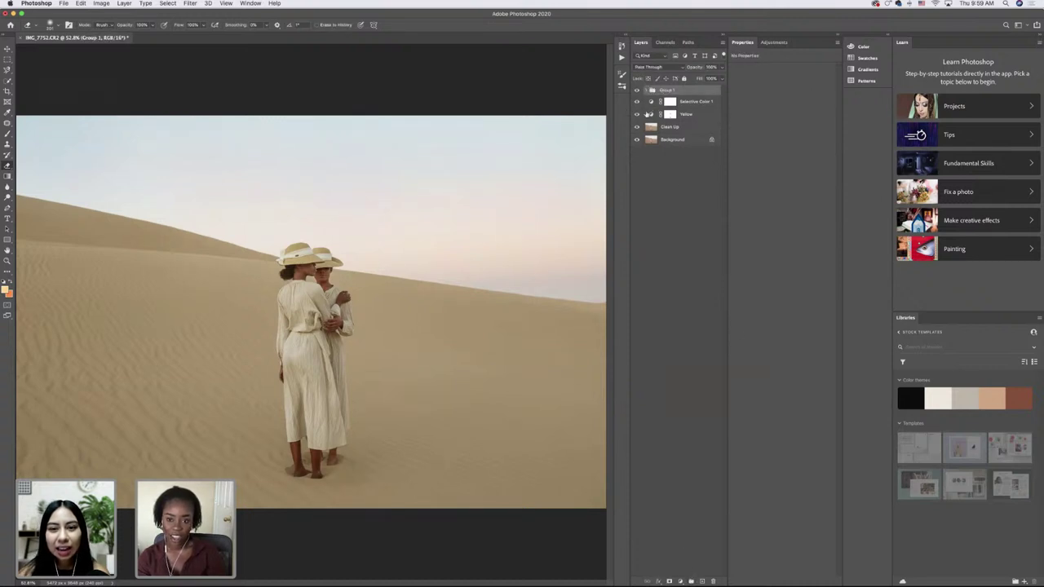
double_click(665, 90)
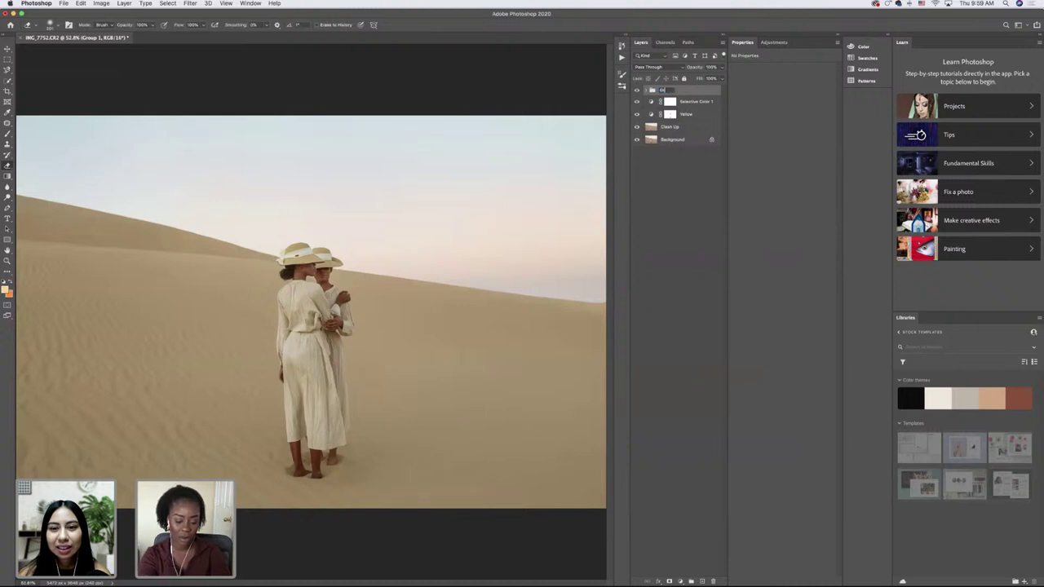
text(Sk)
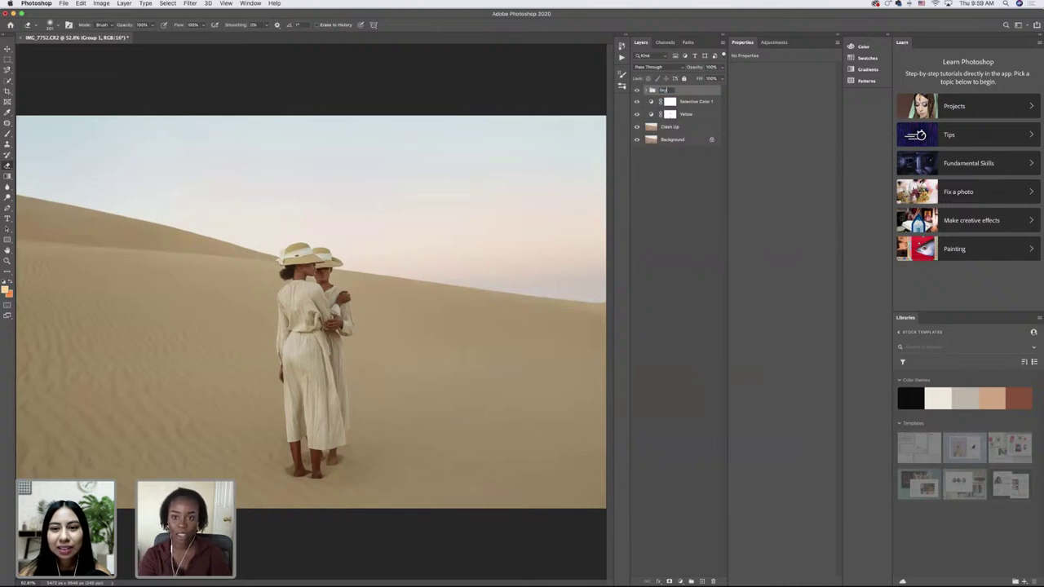
text(y)
key(Return)
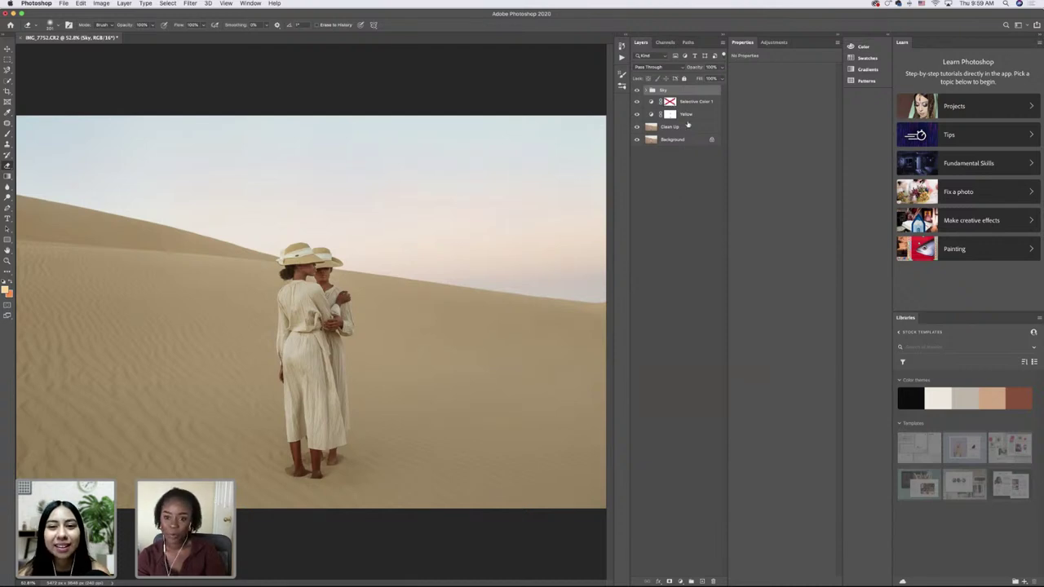
shift+click(670, 102)
shift+click(669, 102)
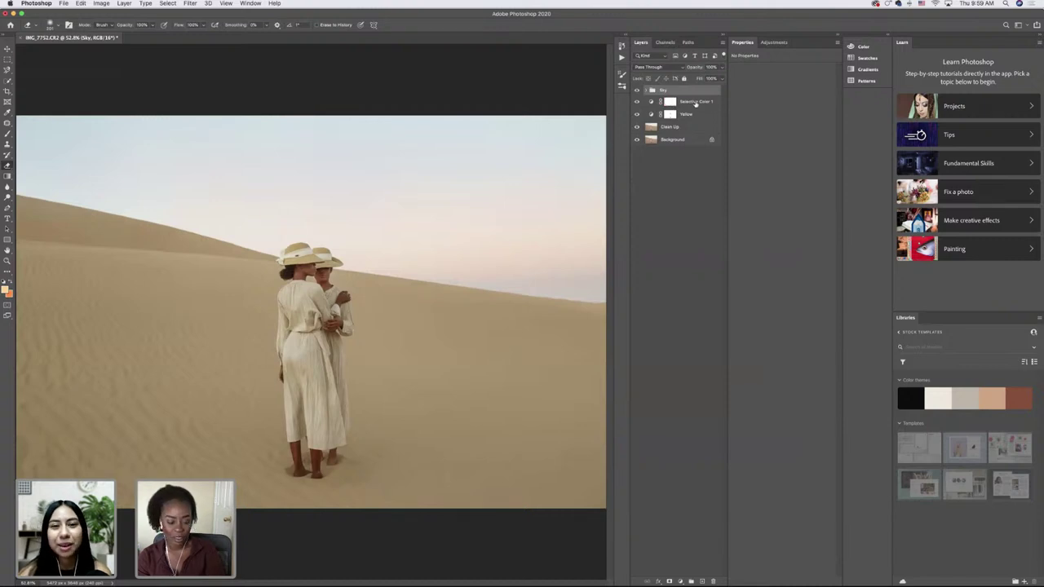
- Group the Selective Color 1 and Yellow layers into a folder named 'Color'
super+click(691, 103)
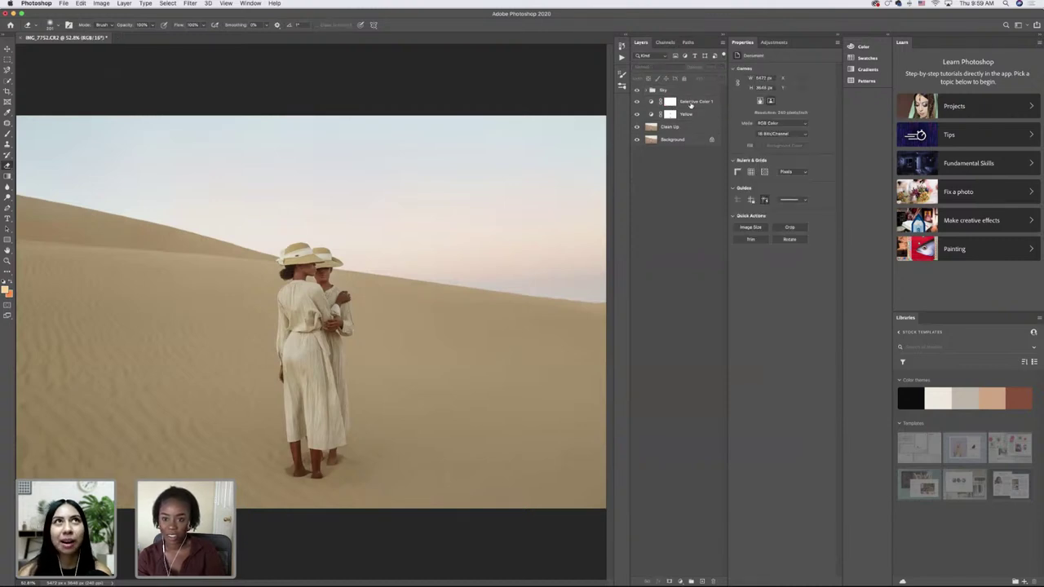
click(692, 103)
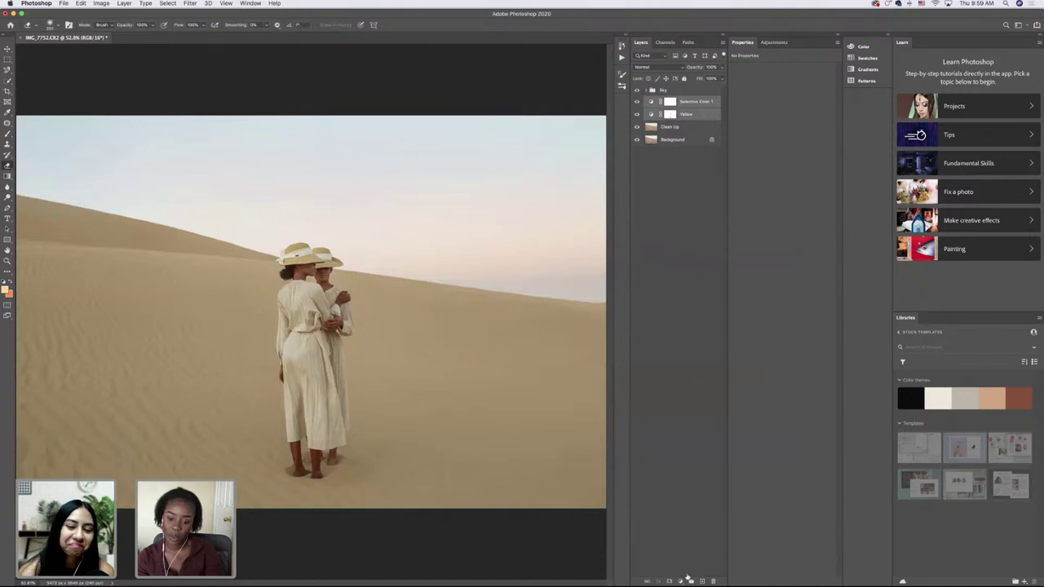
key(super+g)
double_click(667, 100)
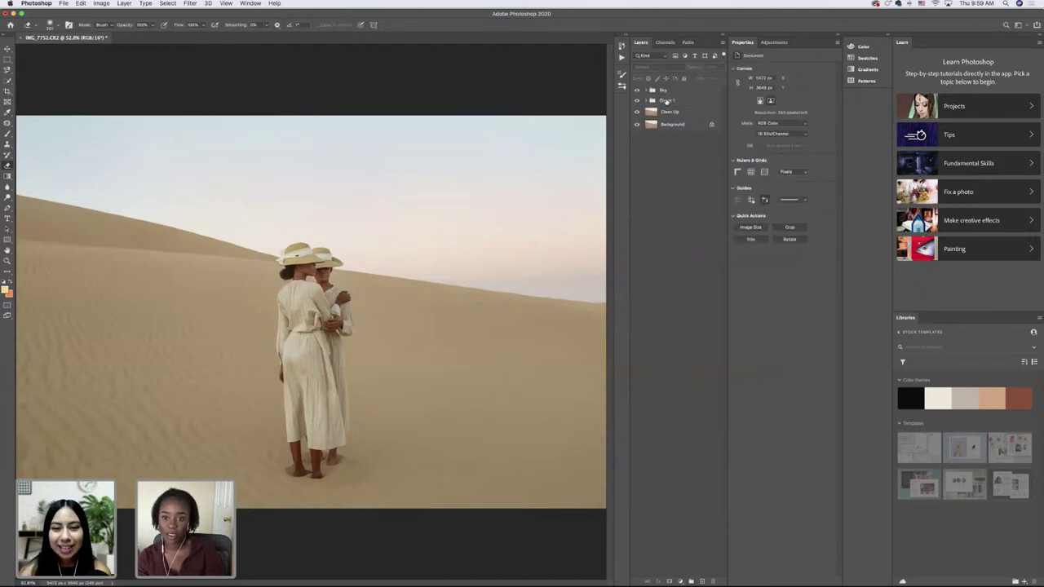
text(Color)
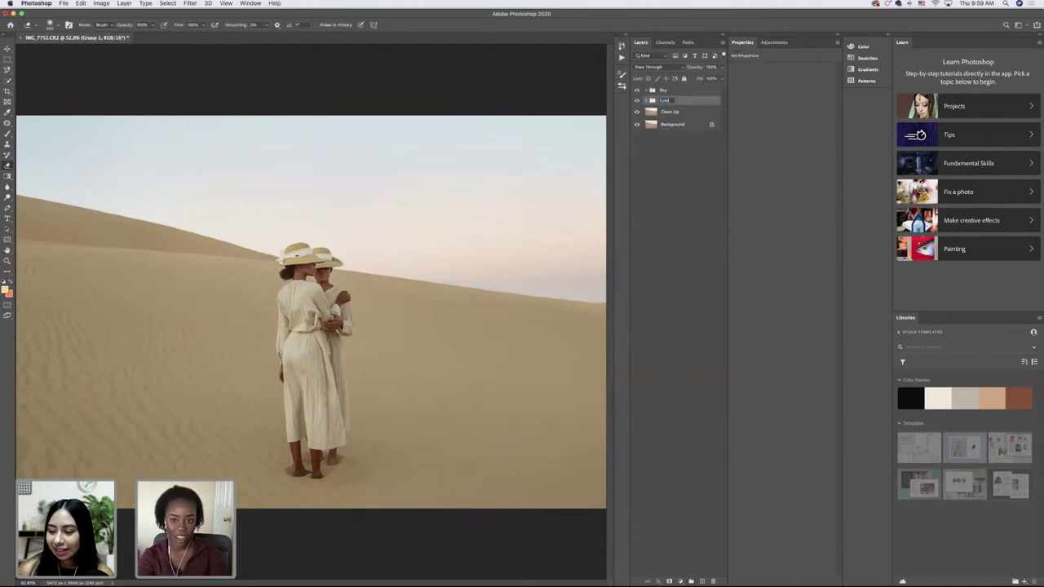
key(Return)
- Toggle Clean Up, Color and Sky visibility to compare the edits, then save as IMG_7752-Edit.tif
drag(639, 91, 637, 121)
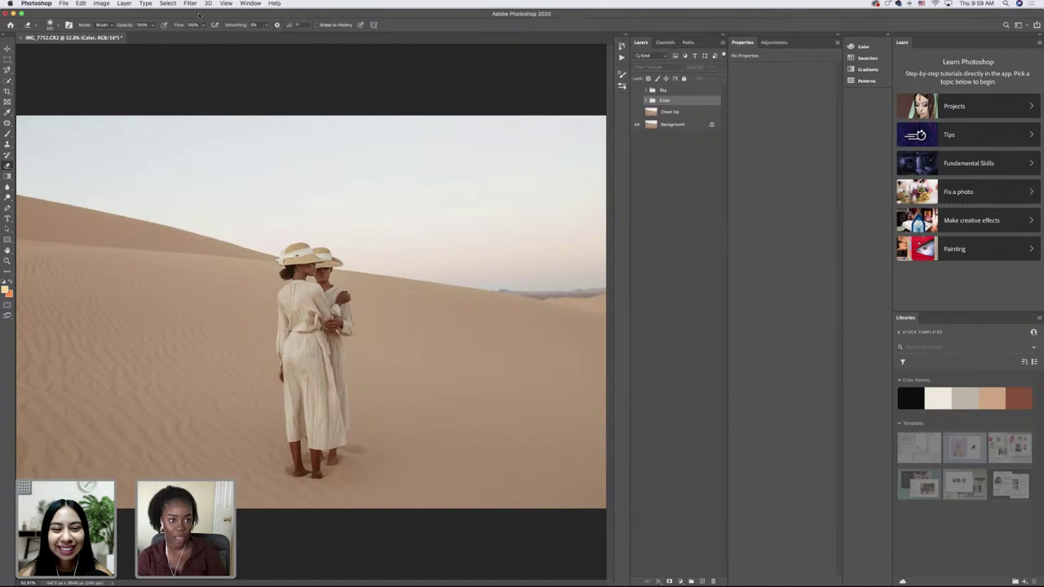
click(637, 113)
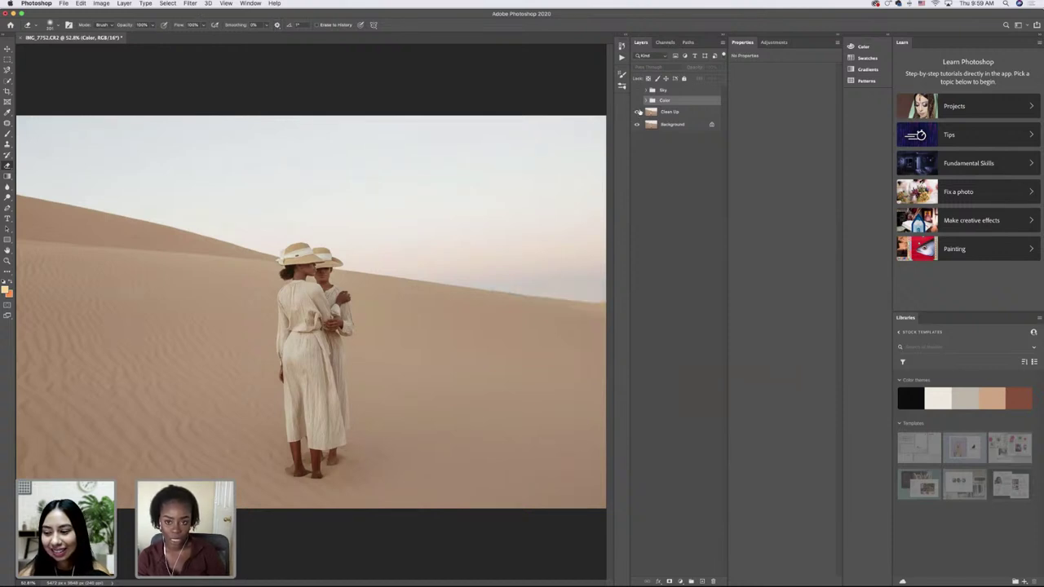
click(637, 100)
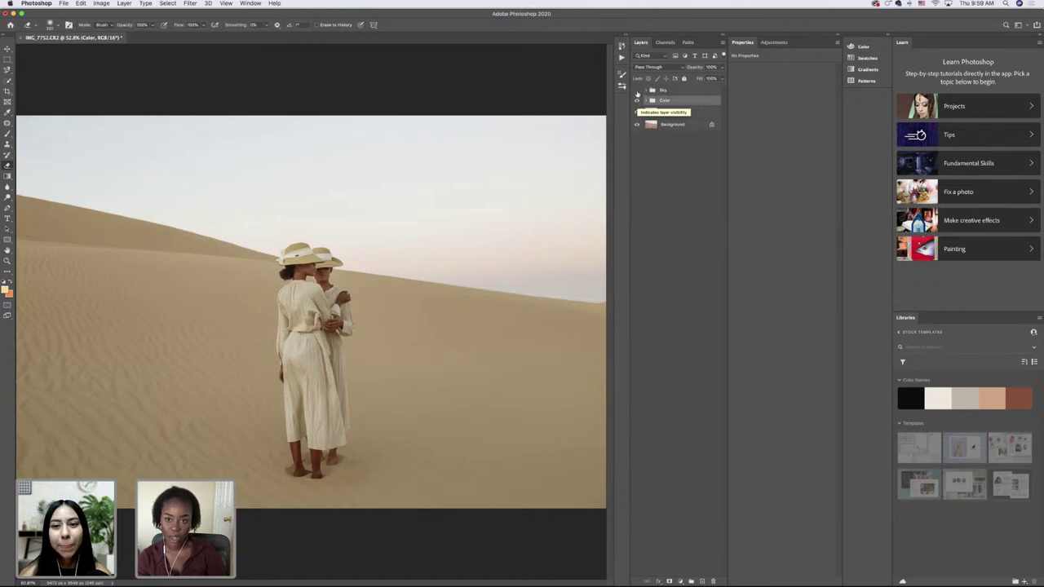
click(637, 91)
click(637, 91)
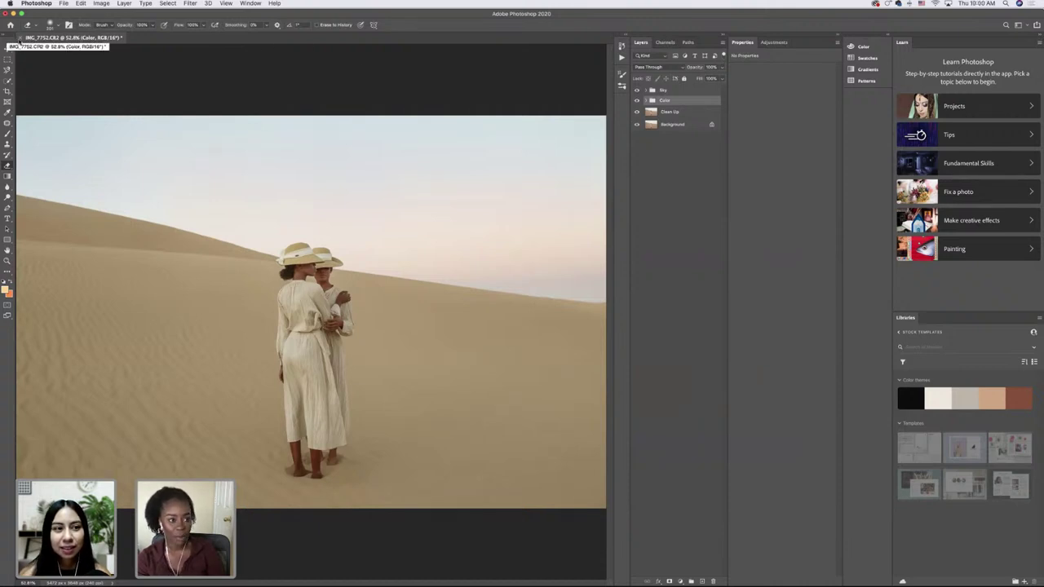
key(super+w)
- Confirm the save, then reset the raw IMG_7752.CR2 to default develop settings in Lightroom
key(Return)
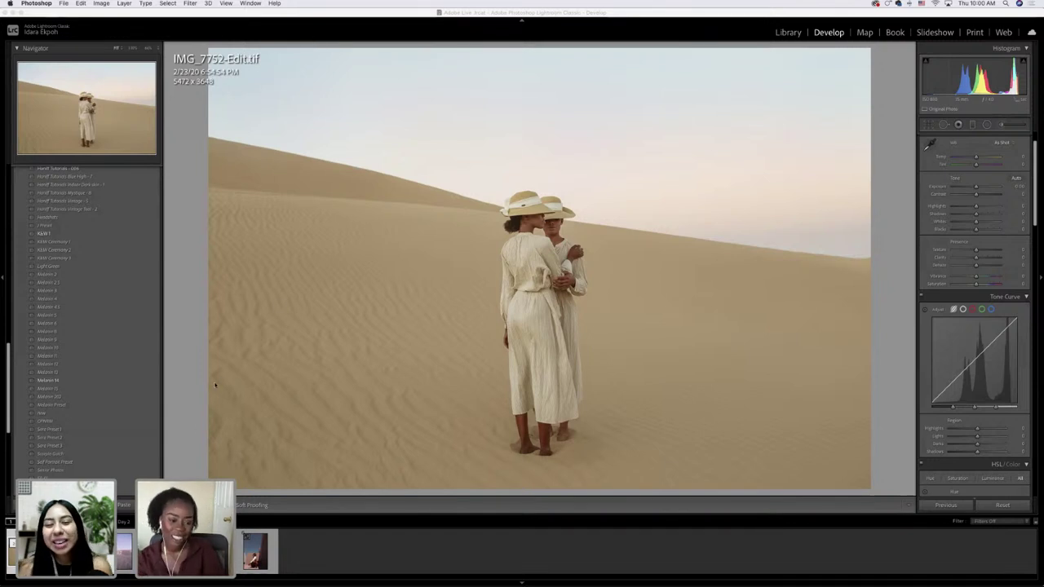
key(super+Tab)
key(Left)
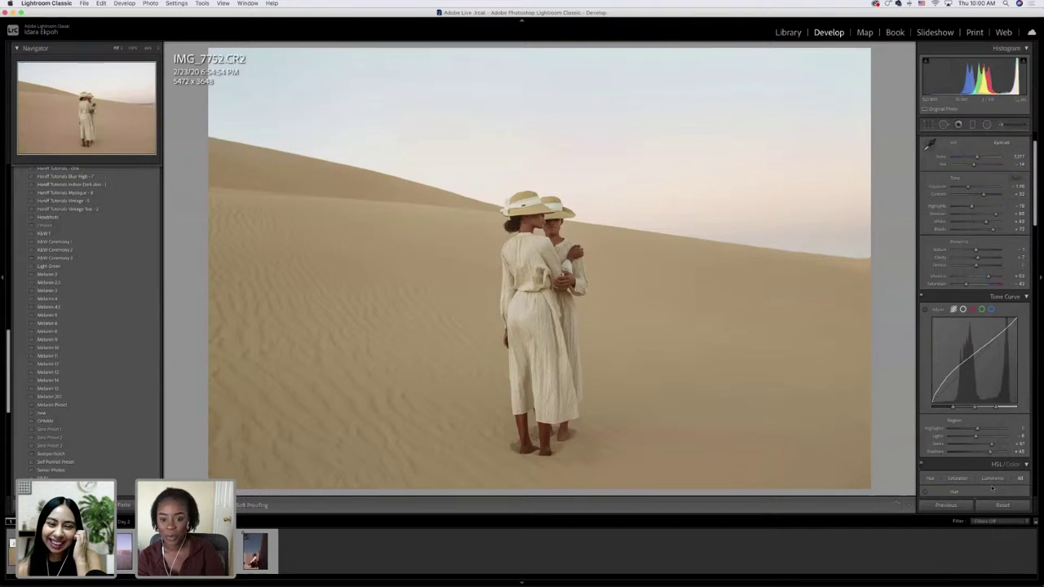
click(1002, 504)
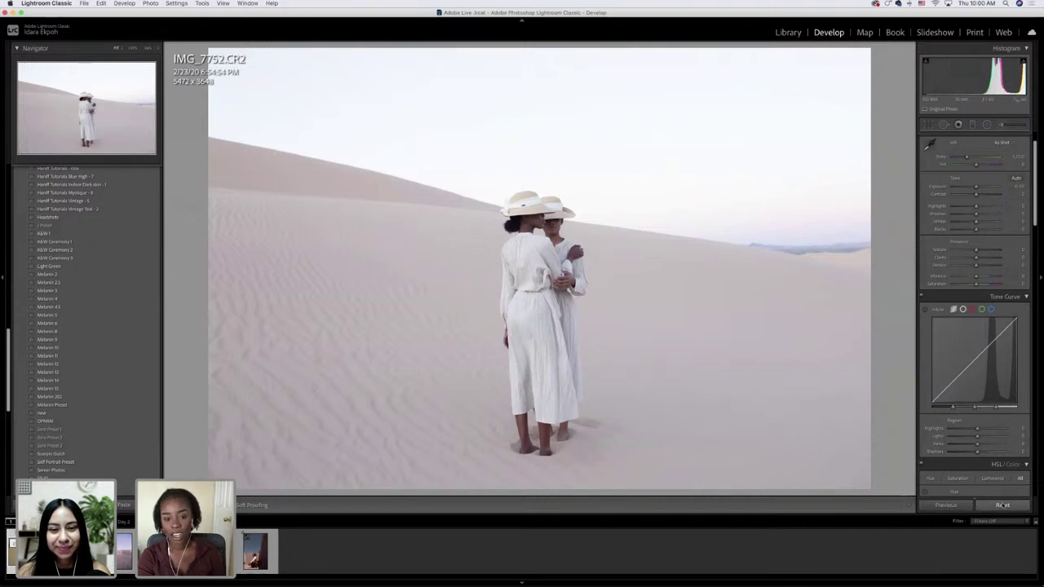
- Flip between IMG_7752-Edit.tif and the raw CR2 to compare, then exit full screen and restore the browser
key(Right)
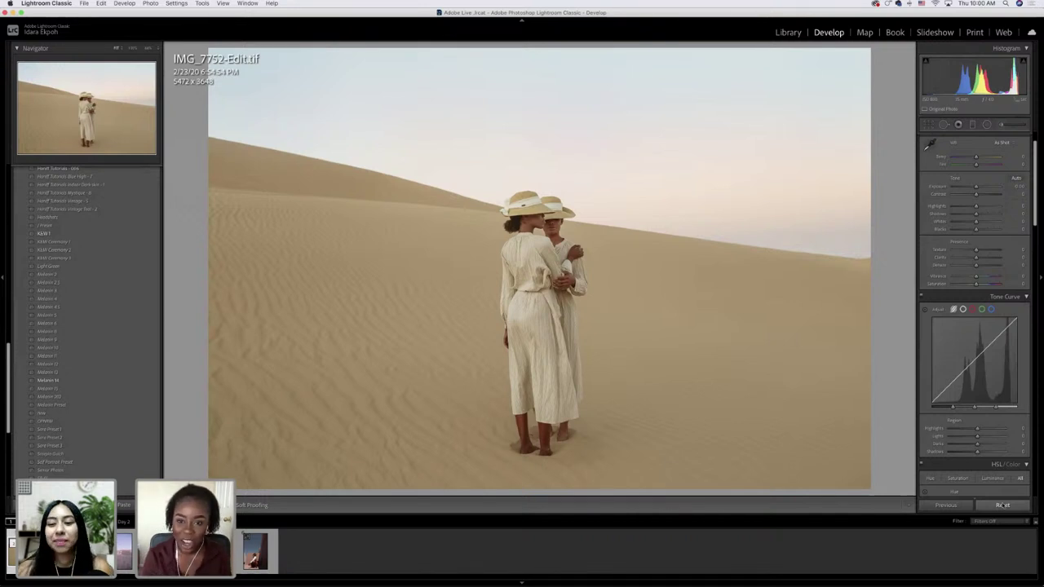
key(Left)
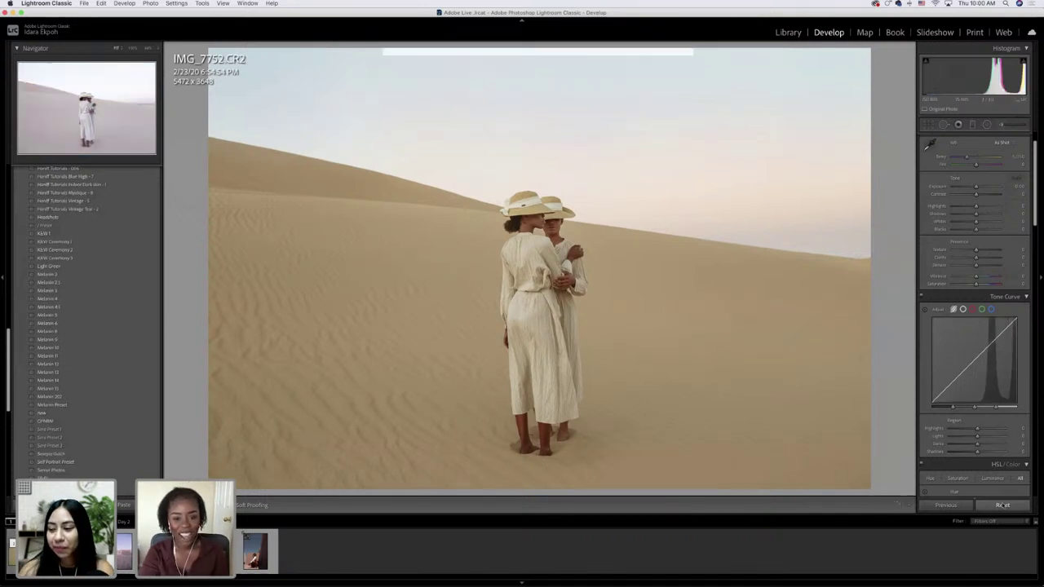
key(Right)
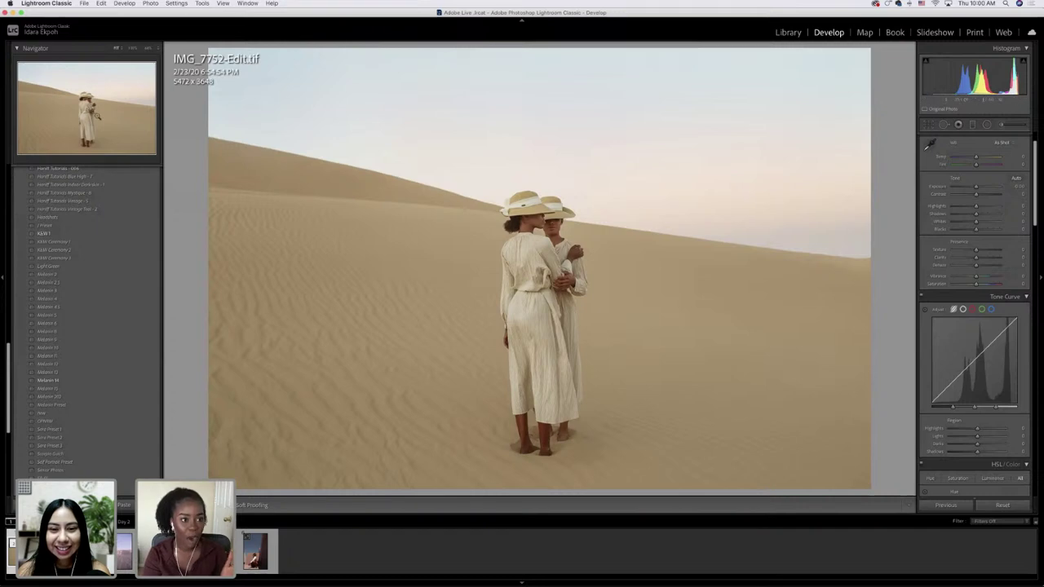
key(shift+f)
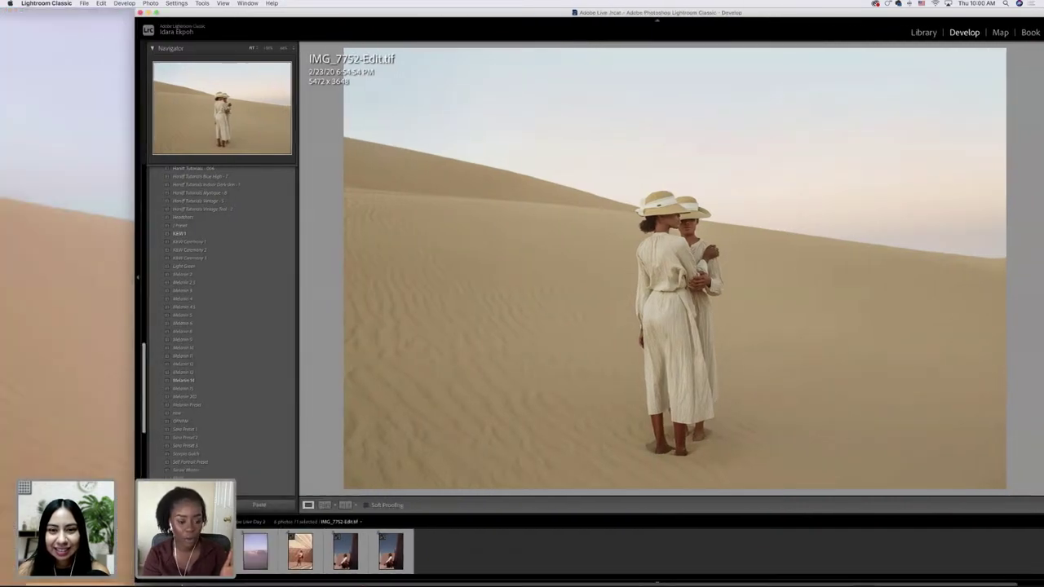
click(917, 571)
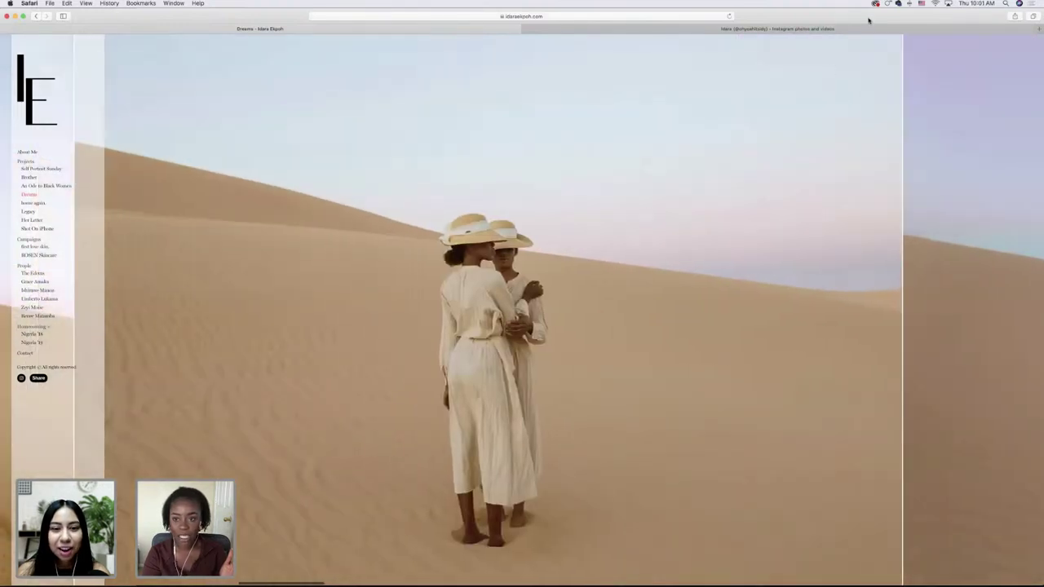
- Move and enlarge the Safari window to view the portfolio page, then minimize it back to Lightroom
drag(845, 24, 374, 75)
double_click(374, 75)
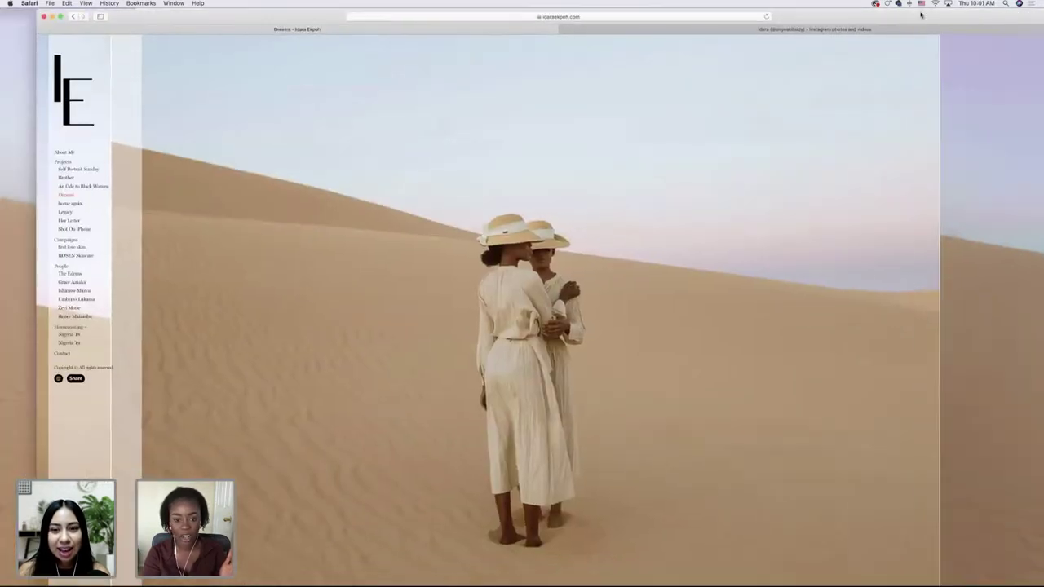
drag(701, 46, 381, 181)
drag(590, 164, 951, 24)
drag(798, 43, 704, 274)
double_click(704, 275)
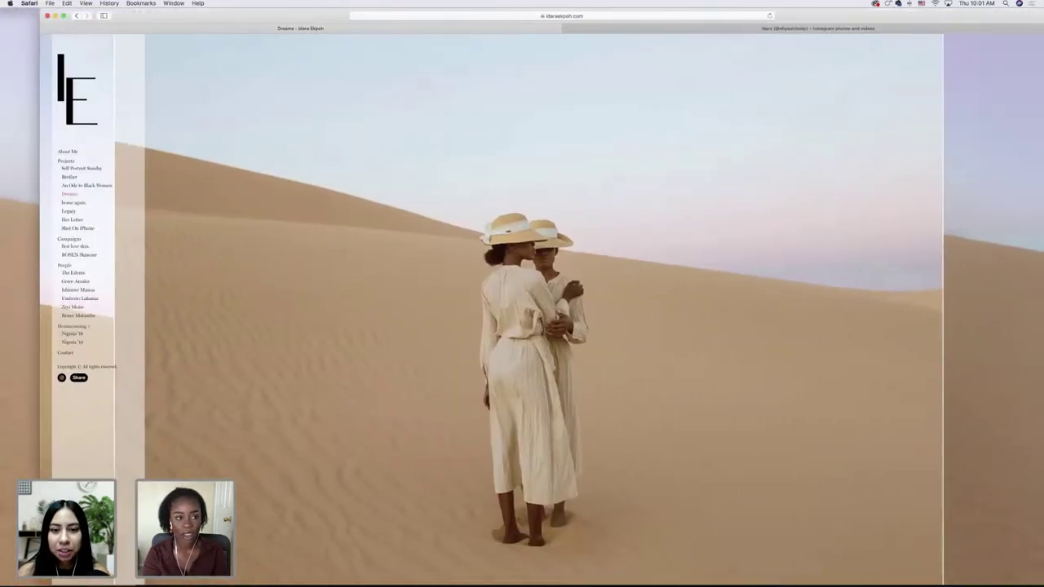
click(55, 17)
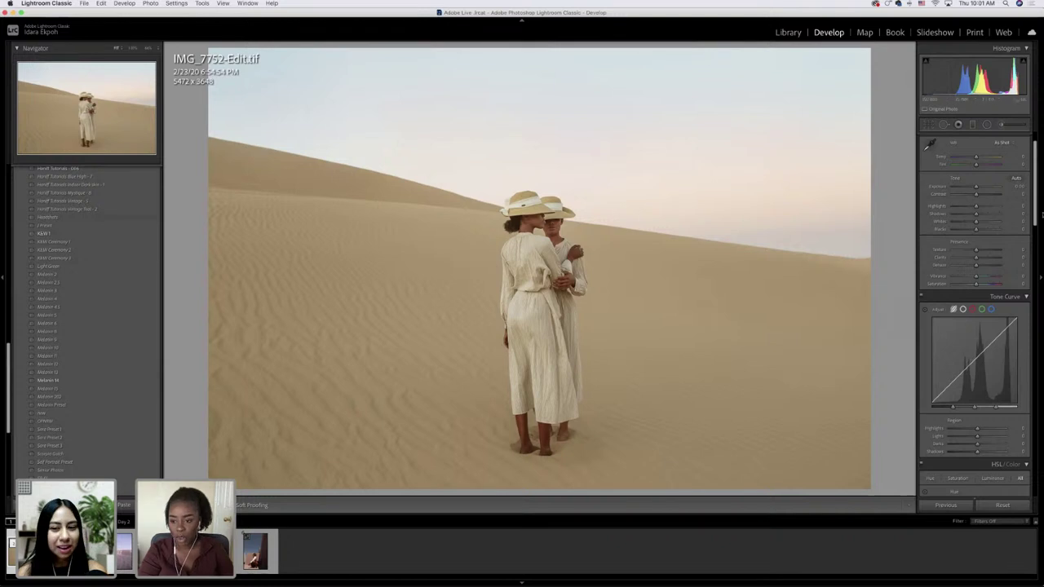
- Raise Sharpening Amount to about 28, lift the Shadows slightly, and export with the previous settings
scroll(974, 257, down, 15)
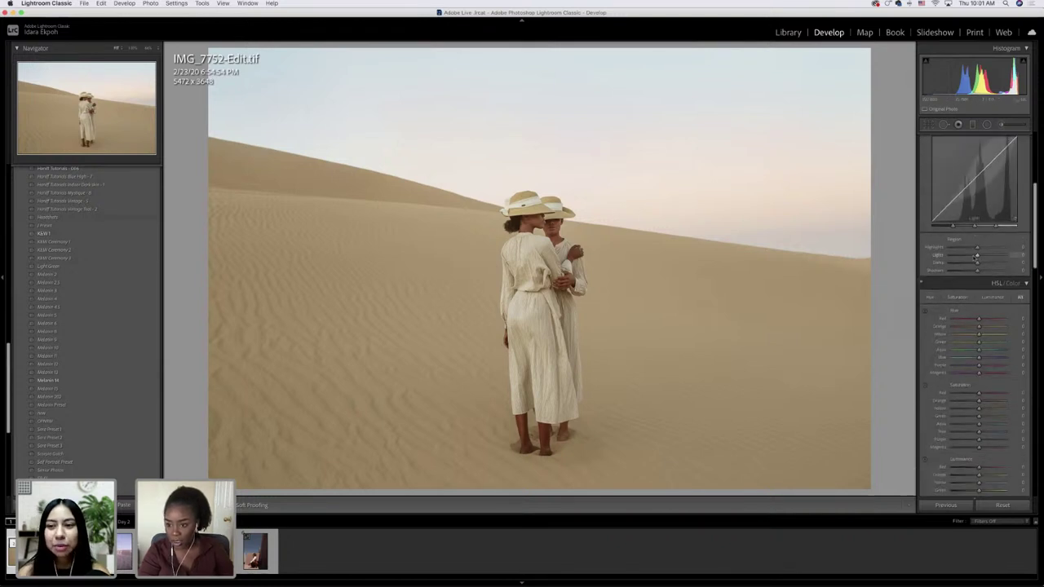
scroll(972, 258, down, 3)
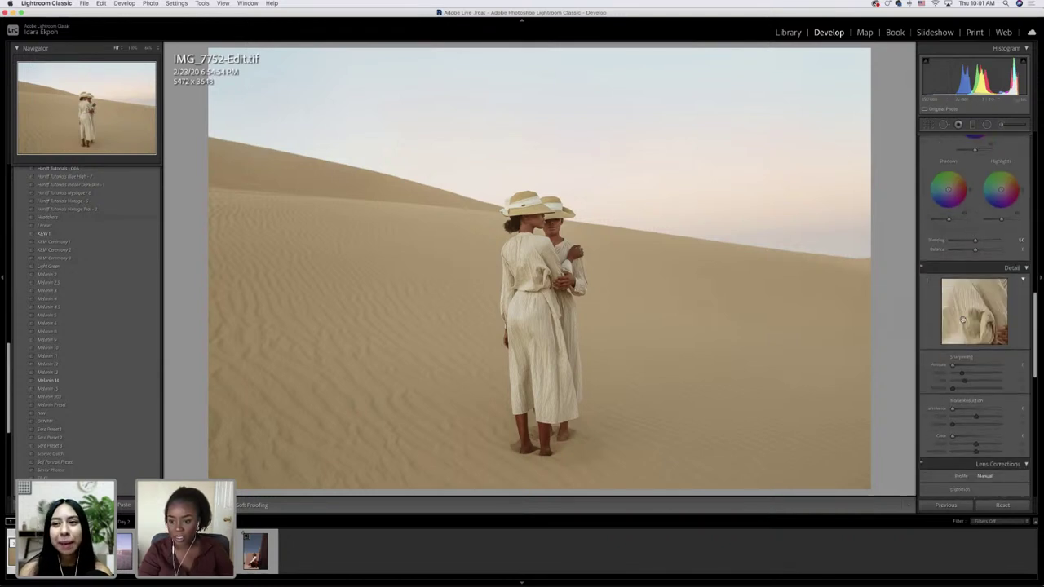
drag(952, 377, 959, 377)
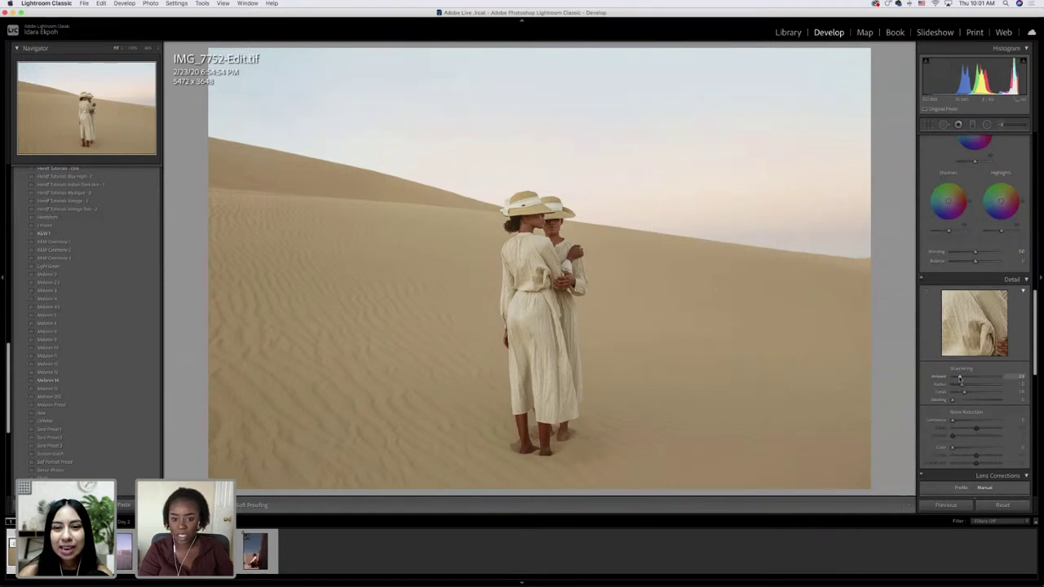
scroll(951, 312, up, 12)
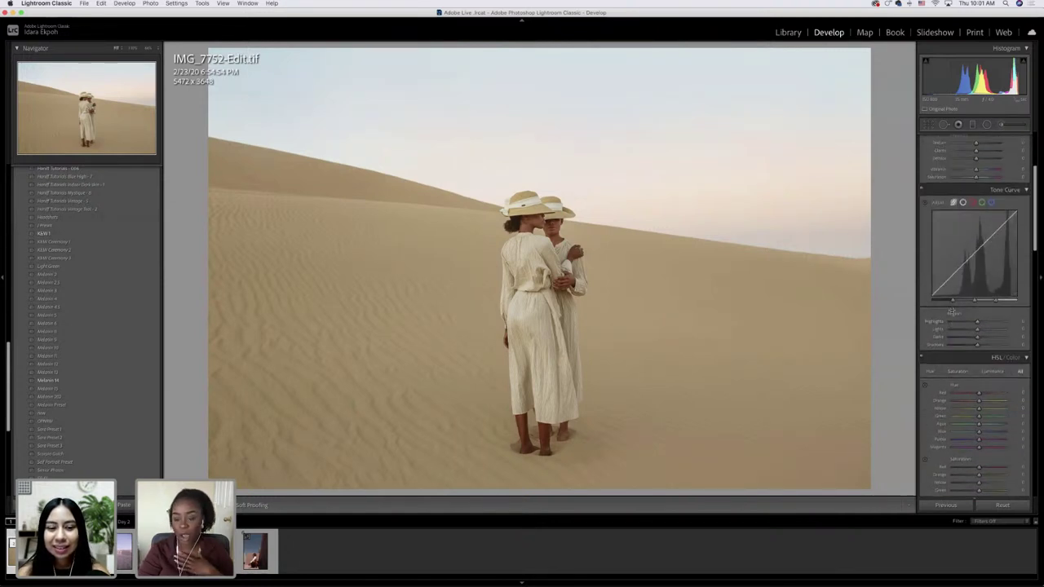
scroll(951, 313, up, 2)
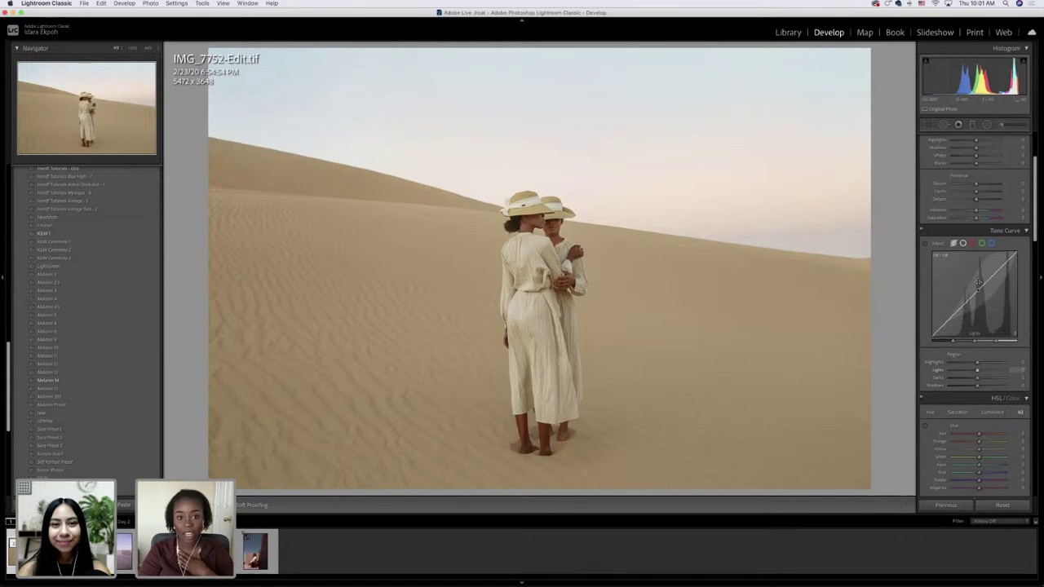
scroll(978, 283, up, 5)
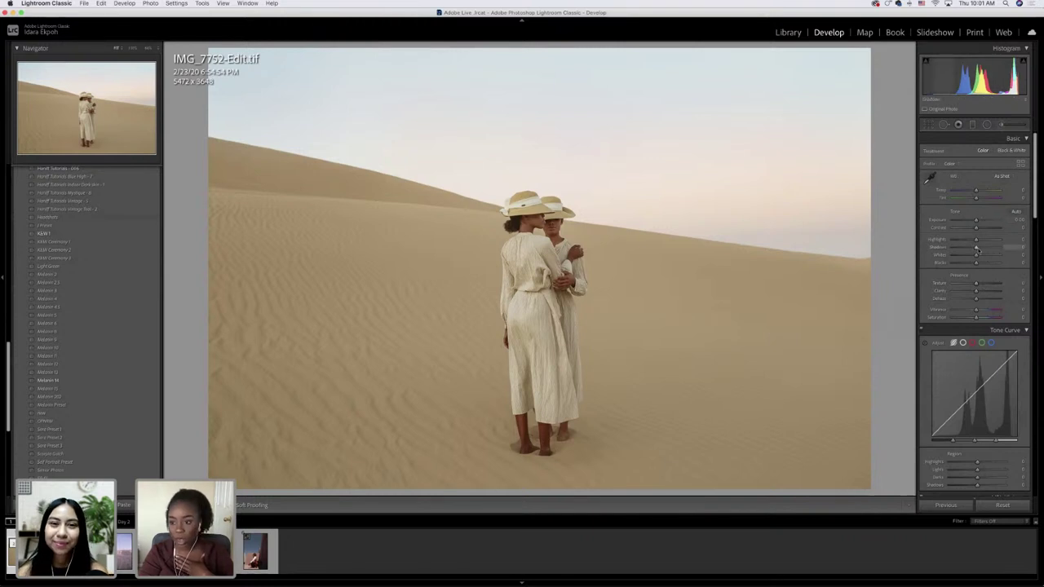
drag(977, 249, 978, 249)
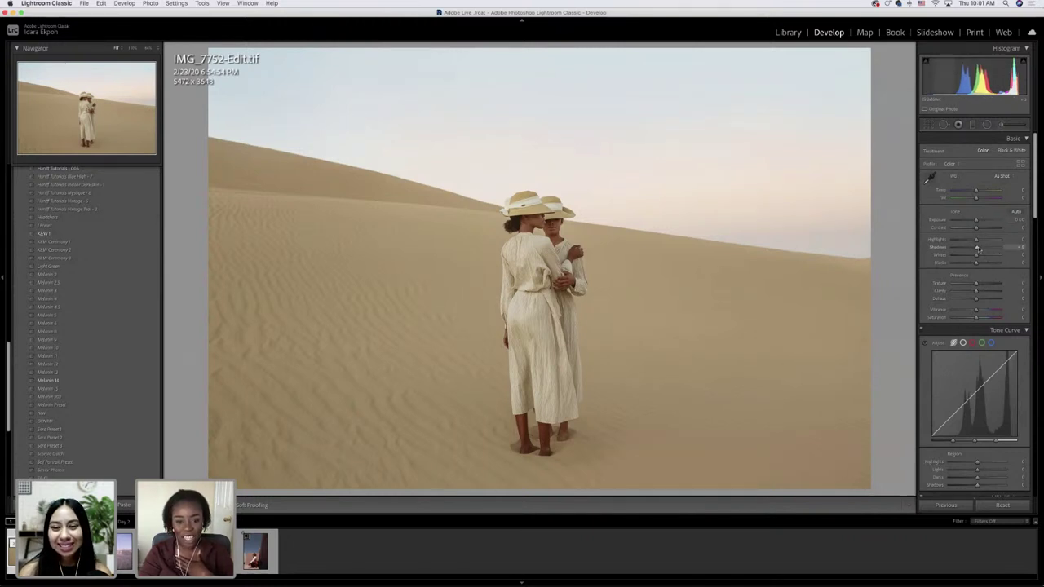
click(84, 3)
click(131, 121)
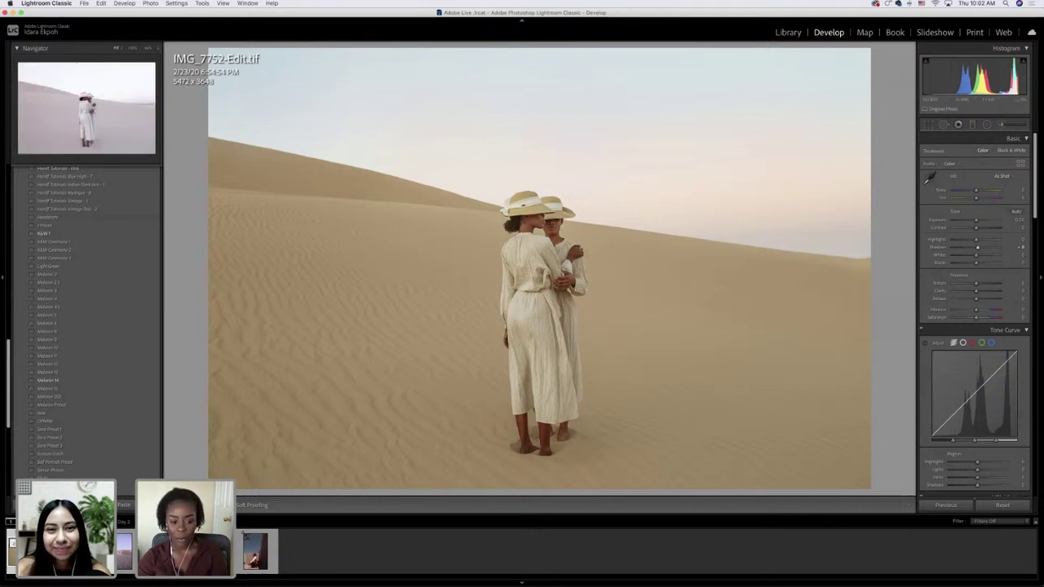
key(Right)
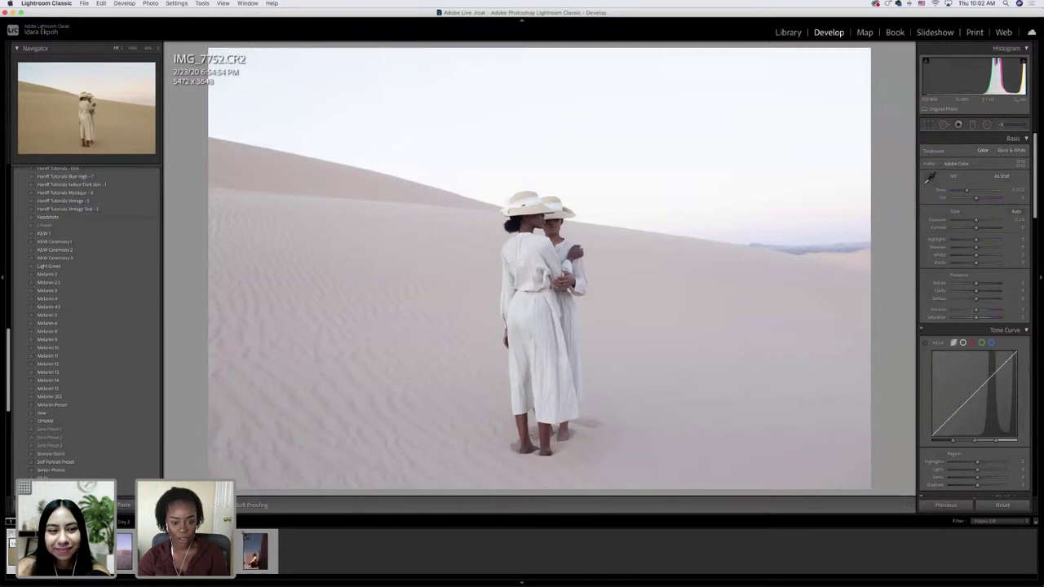
key(Left)
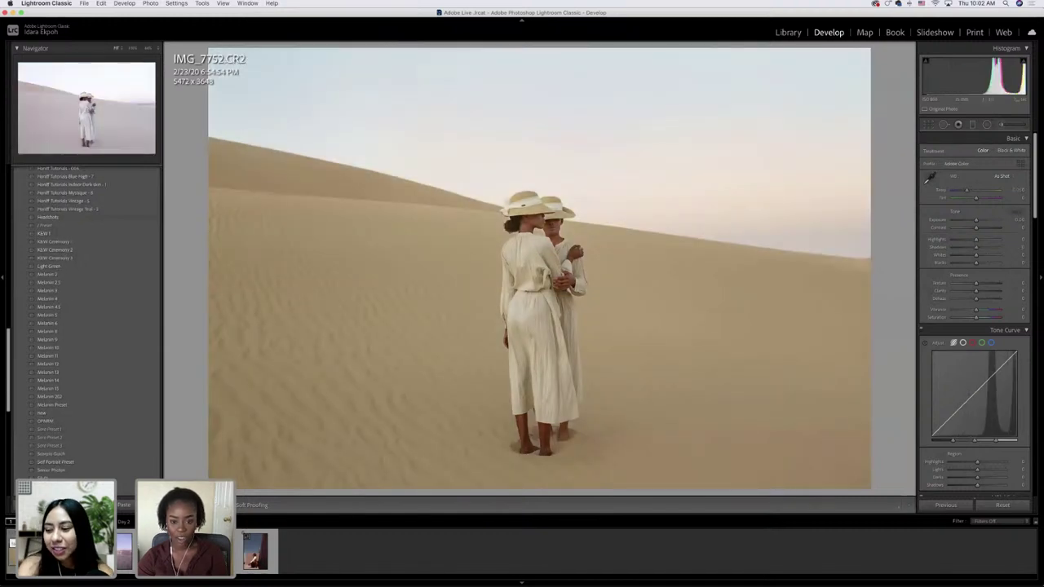
key(Right)
key(Left)
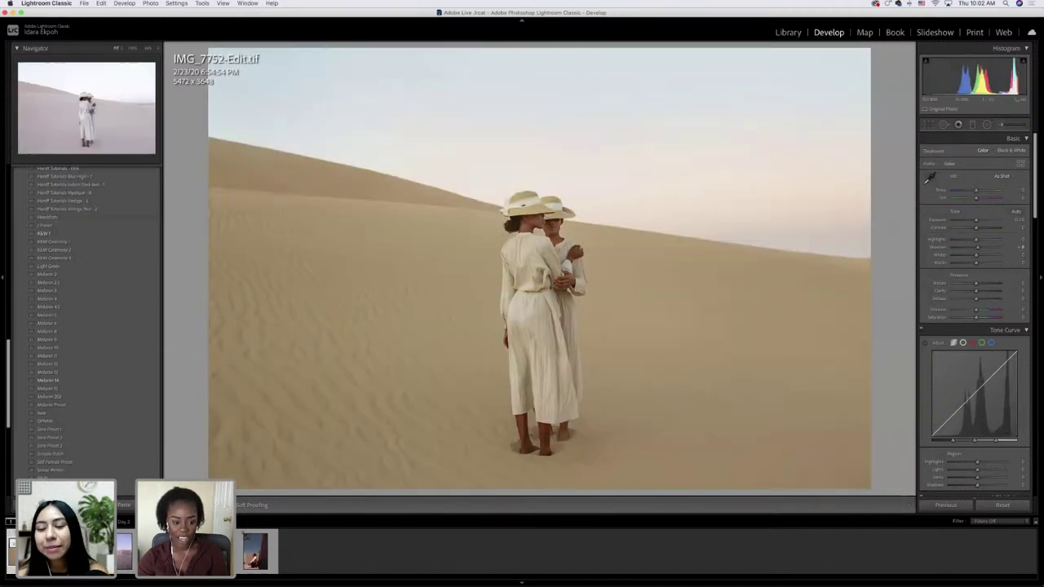
key(Right)
key(Left)
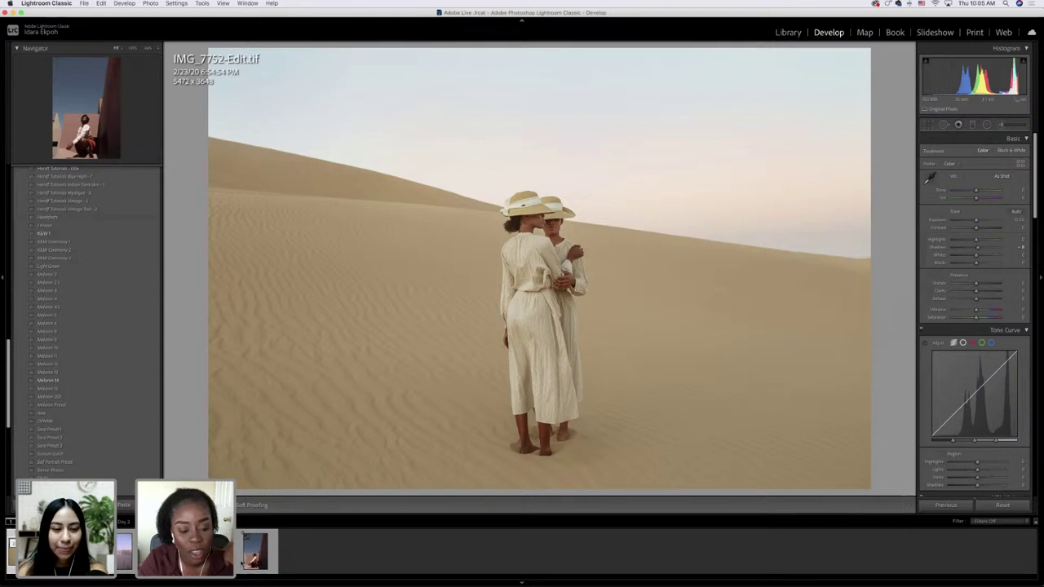
- Load 563A6713.CR3, the woman crouching among terracotta walls, from the filmstrip
click(260, 561)
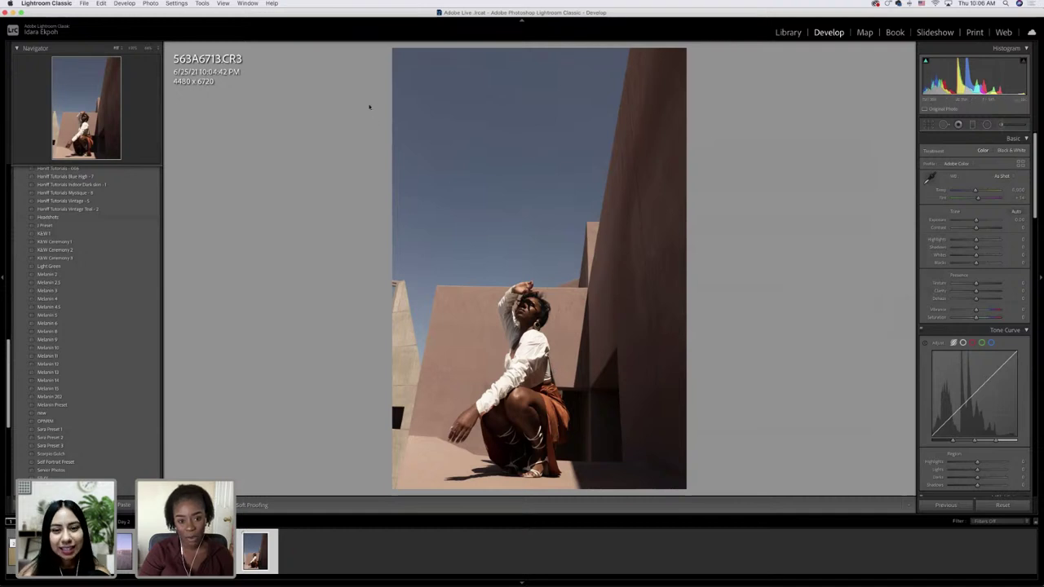
- Zoom in on the model's face at 1:1, then return to the Fit view of the whole photo
click(538, 310)
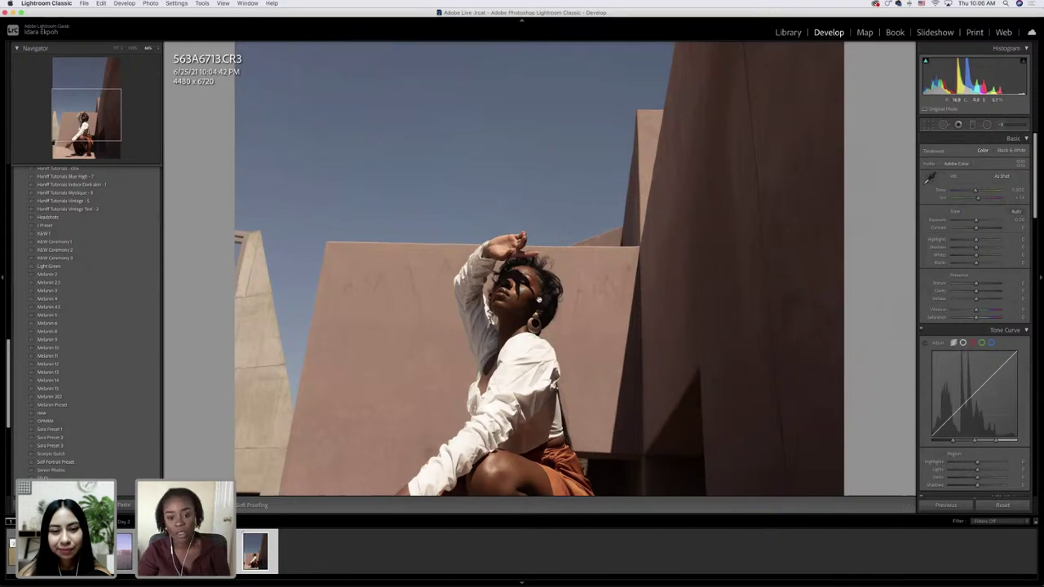
click(519, 299)
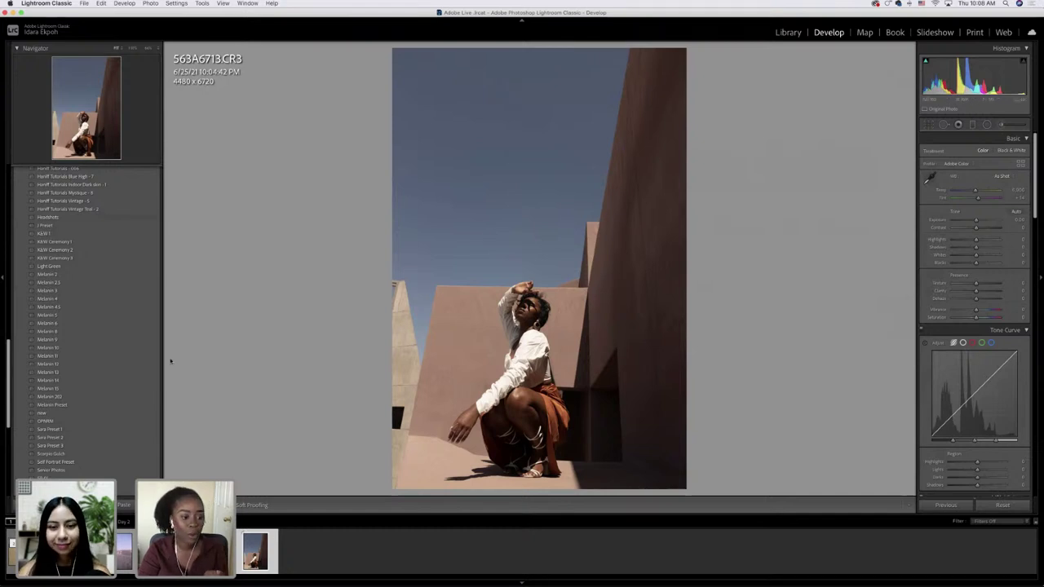
- Apply the Dark Tones 1 preset and raise Exposure slightly to brighten the photo
scroll(110, 356, down, 8)
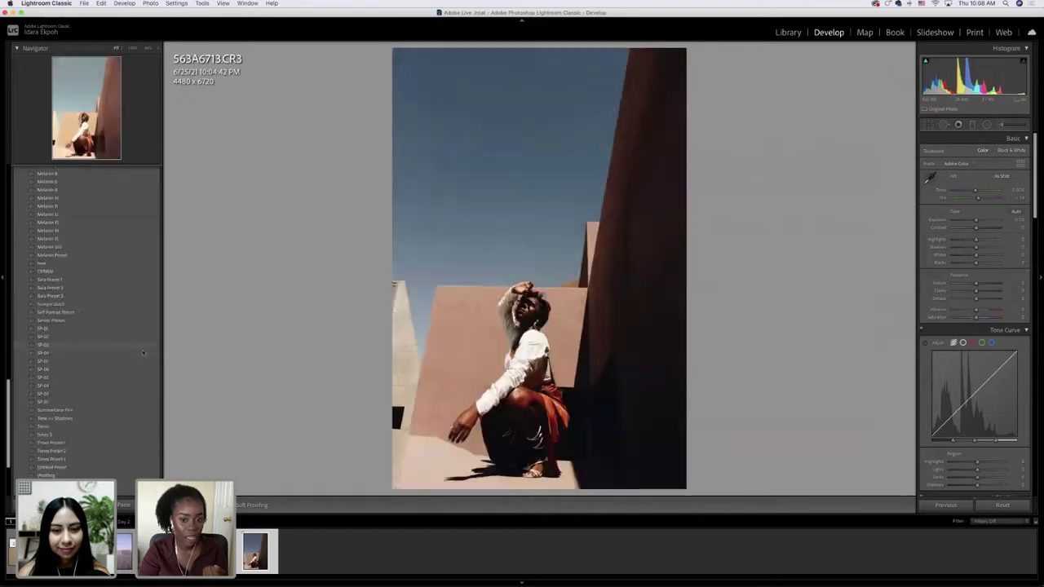
scroll(136, 319, up, 9)
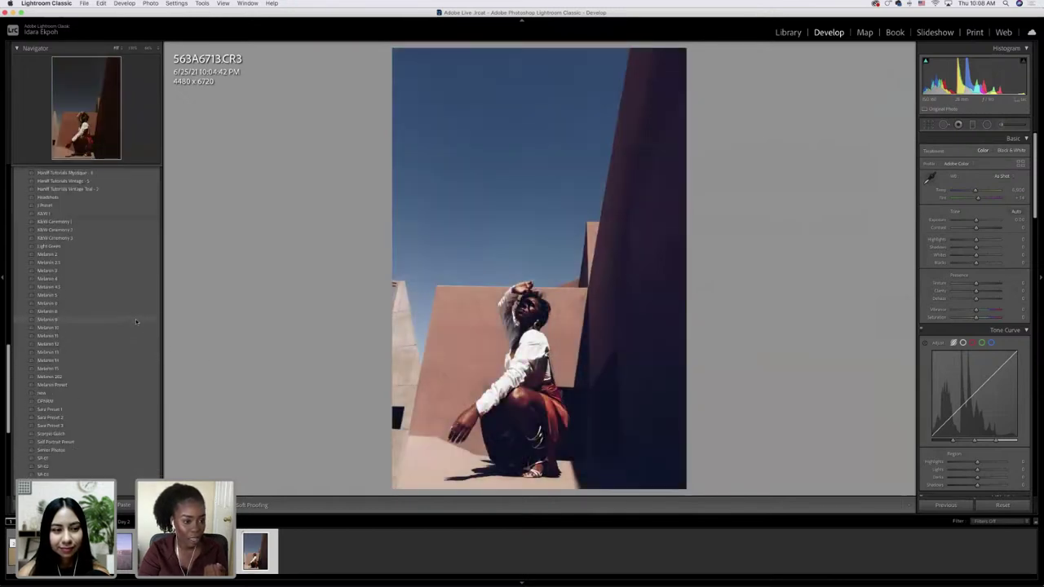
scroll(135, 319, up, 2)
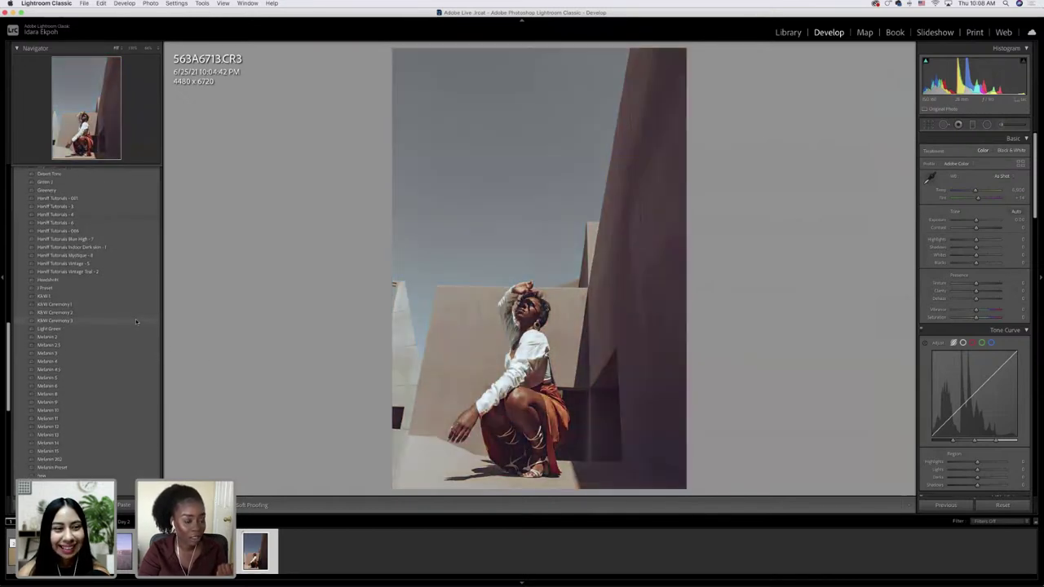
scroll(136, 319, up, 6)
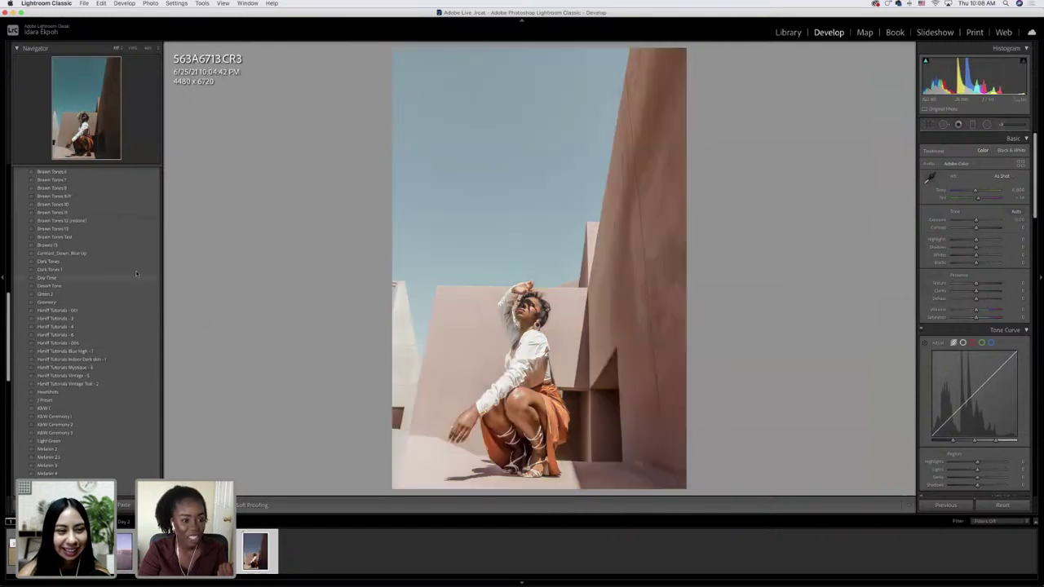
click(136, 273)
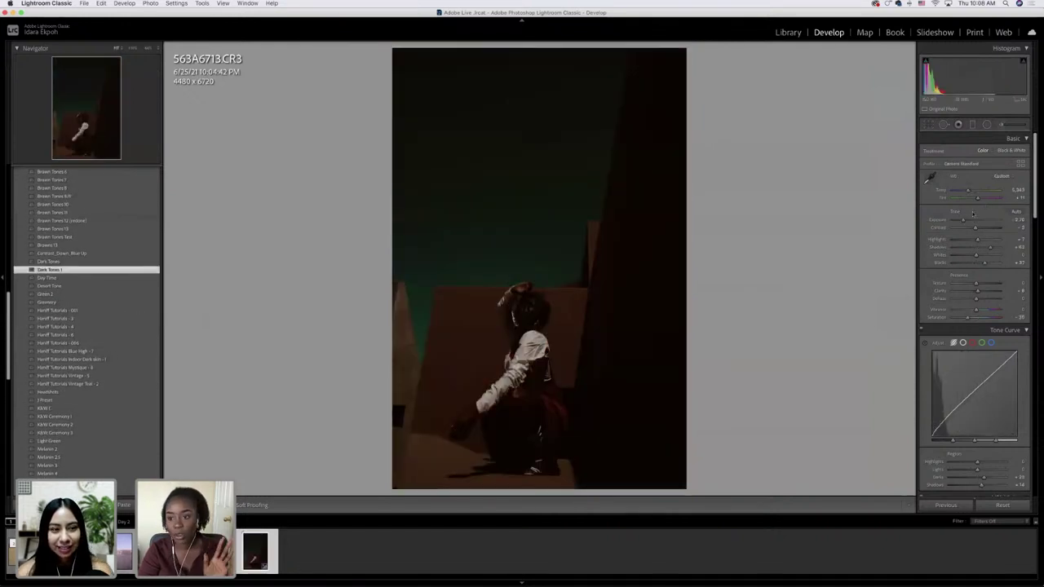
drag(964, 220, 973, 221)
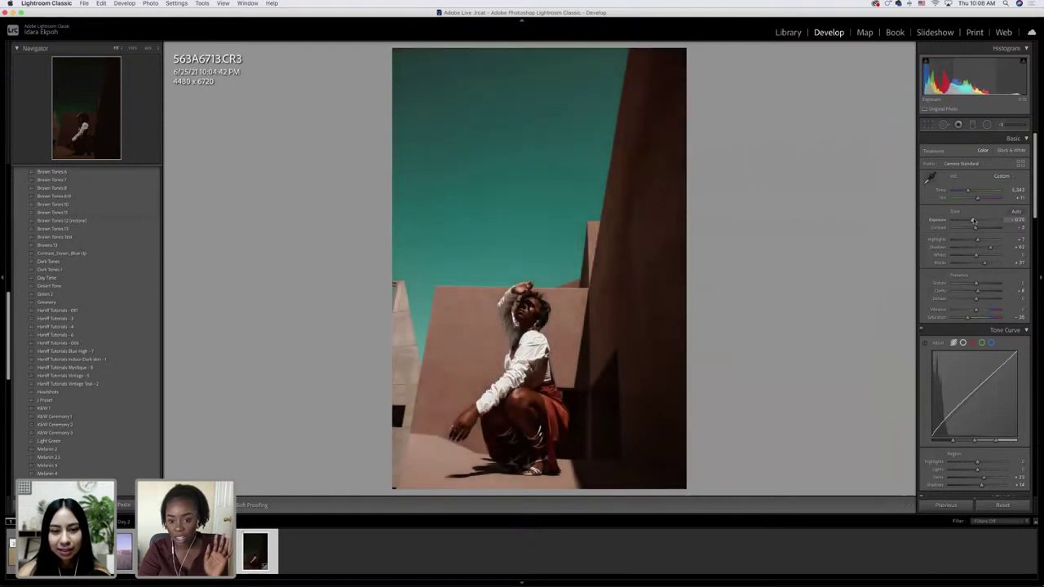
- Cut Orange saturation to about -8, shift the Red hue, and lift the tone curve Darks
scroll(979, 250, down, 5)
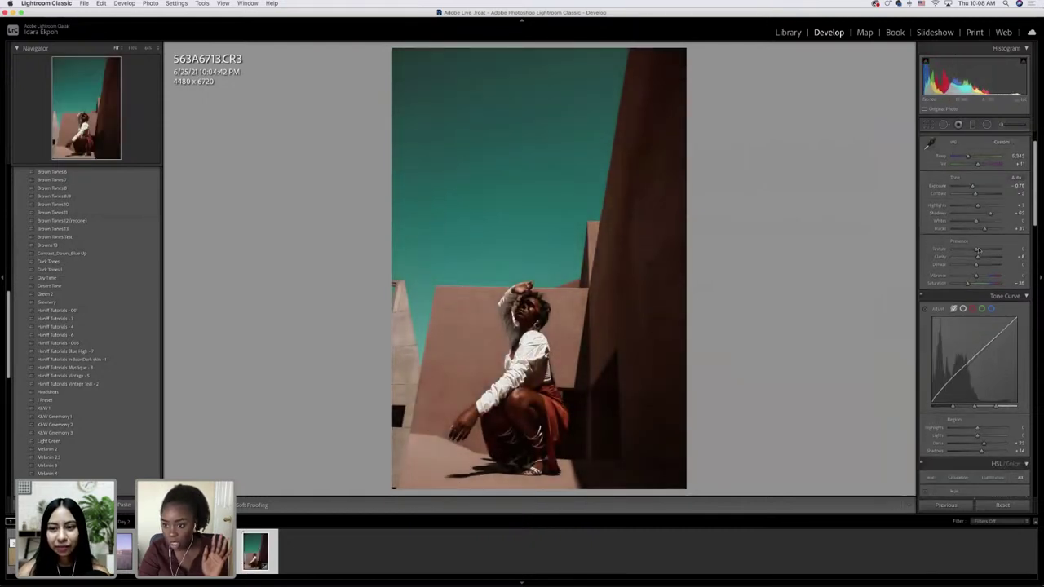
scroll(979, 249, up, 5)
scroll(979, 248, down, 8)
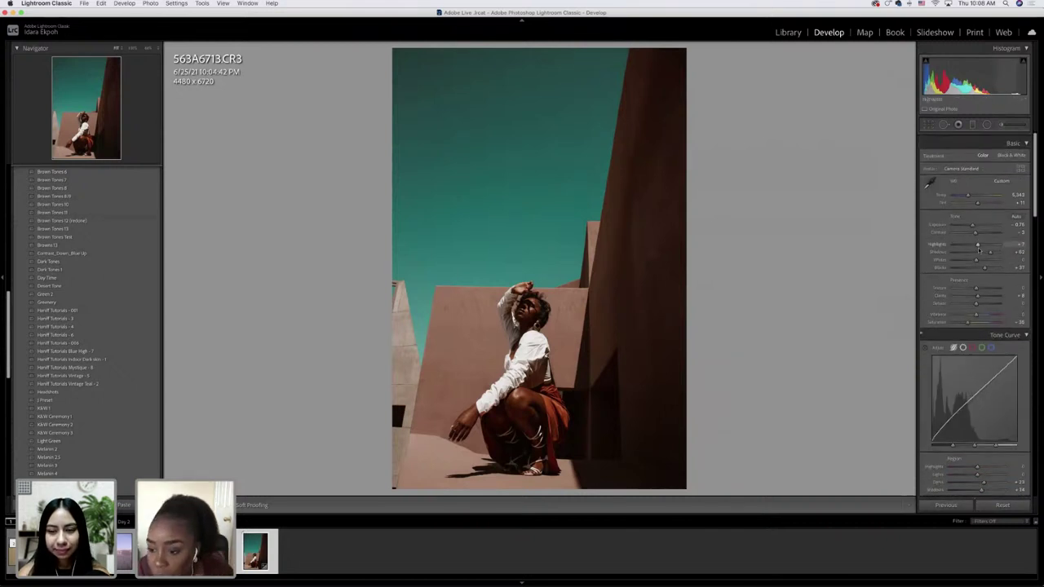
scroll(988, 391, down, 3)
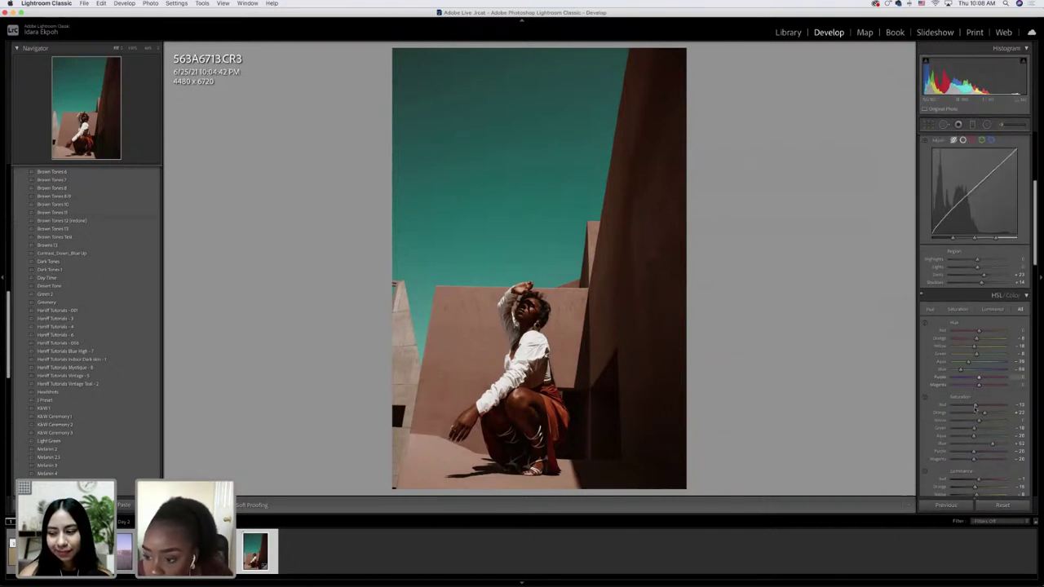
scroll(982, 404, down, 3)
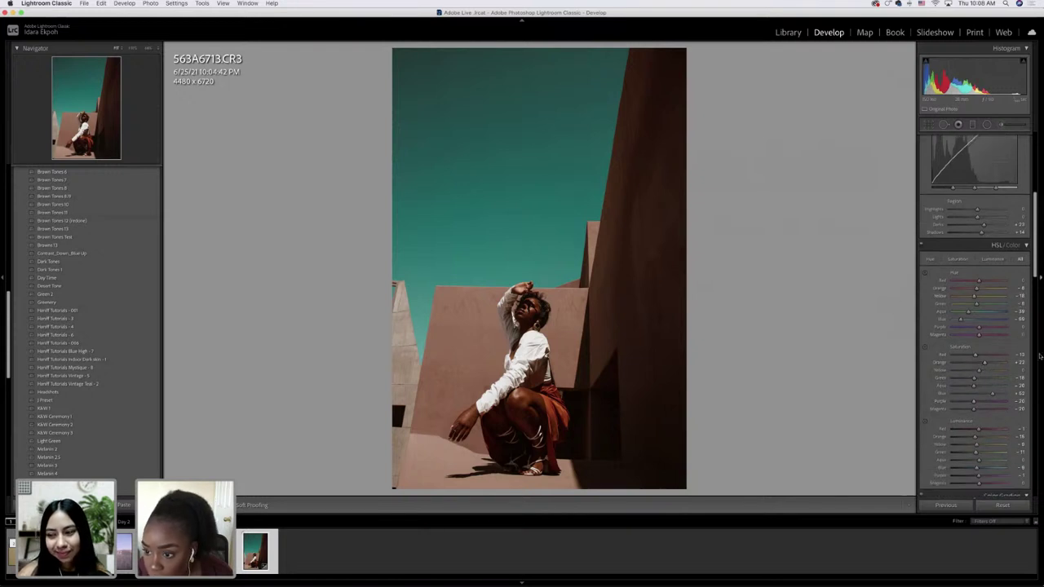
drag(983, 364, 980, 367)
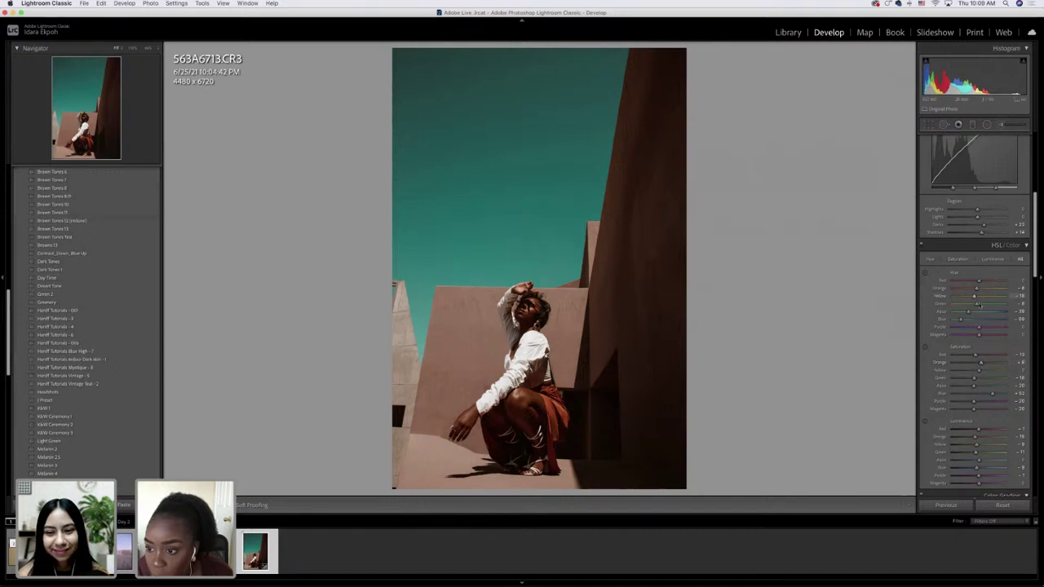
drag(979, 281, 980, 281)
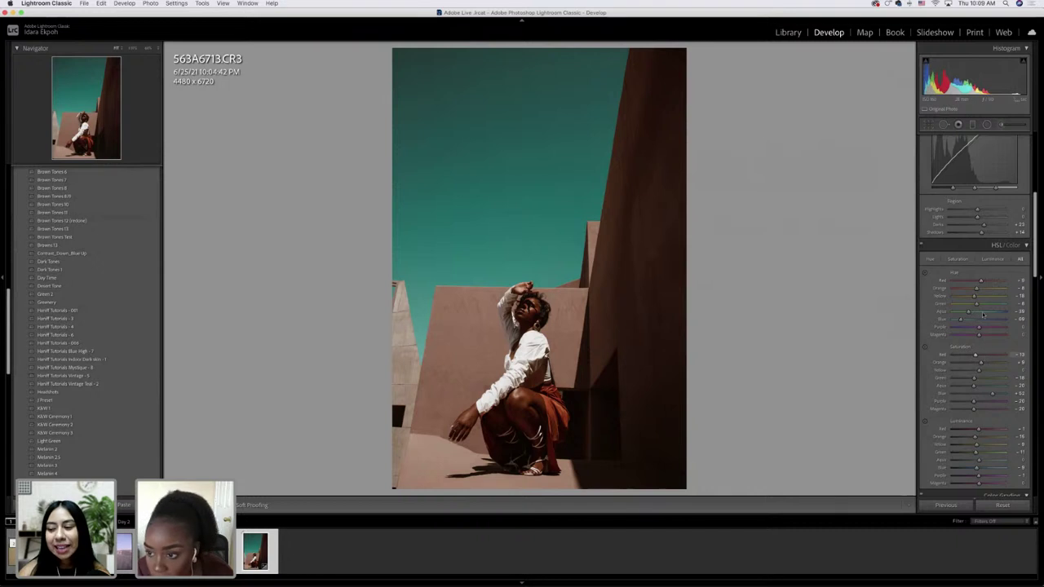
drag(983, 224, 988, 234)
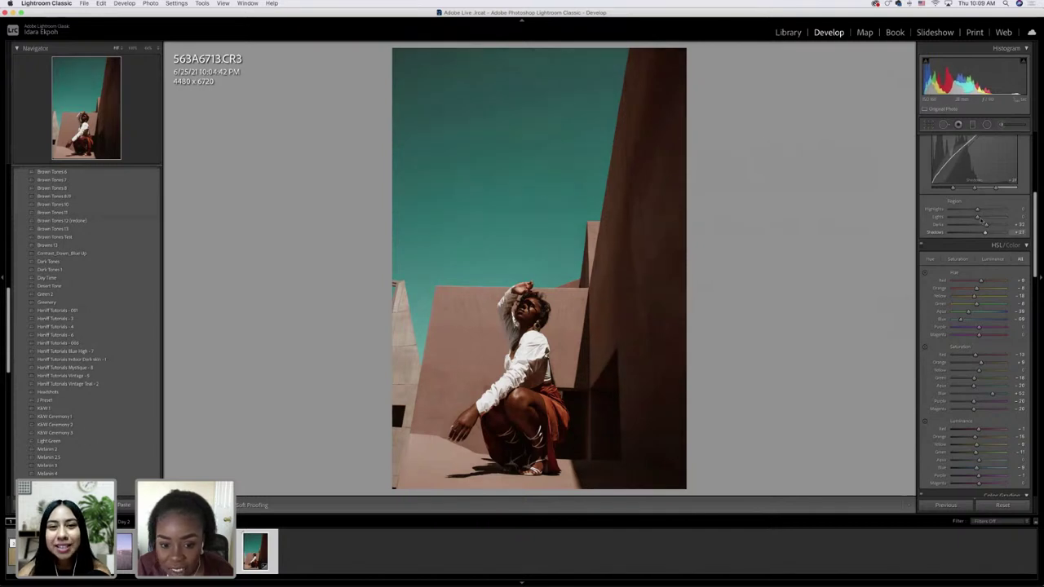
- Lower Vibrance in the Basic panel to tone down the colours
scroll(981, 217, up, 1)
scroll(980, 217, up, 5)
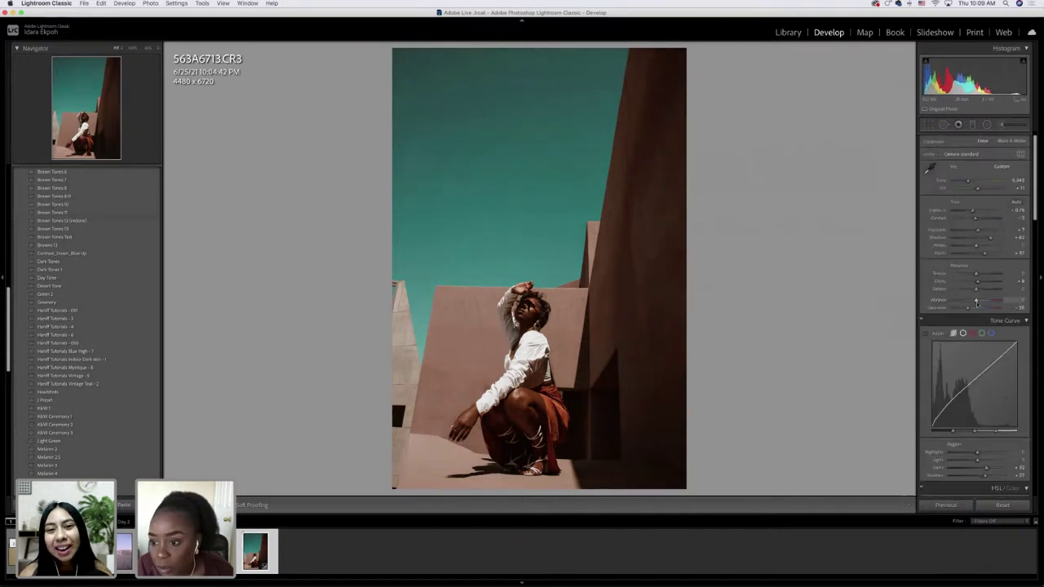
drag(974, 301, 971, 301)
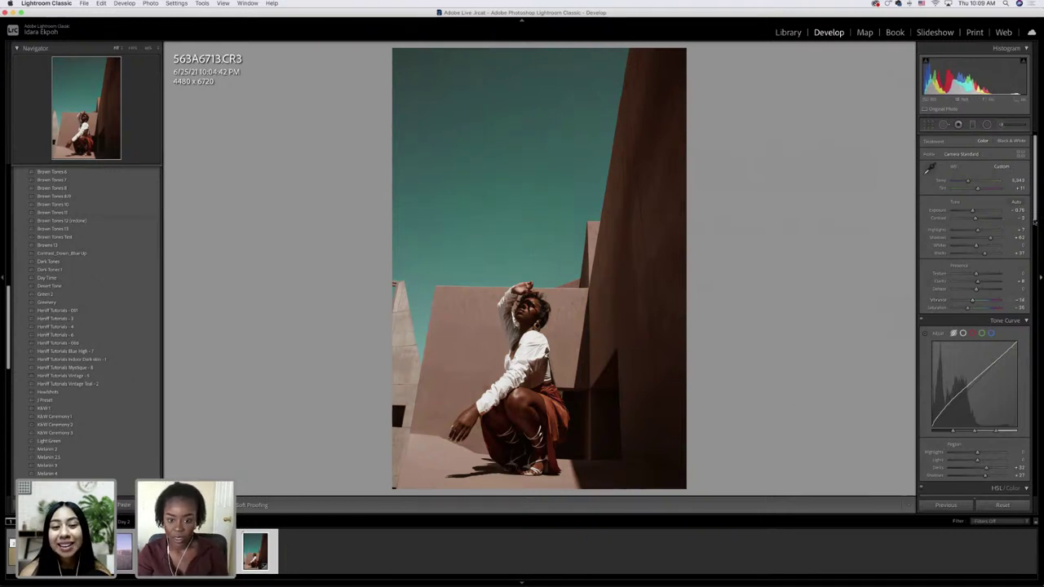
- Show the edited photo beside the original in the Before/After view
scroll(970, 220, up, 1)
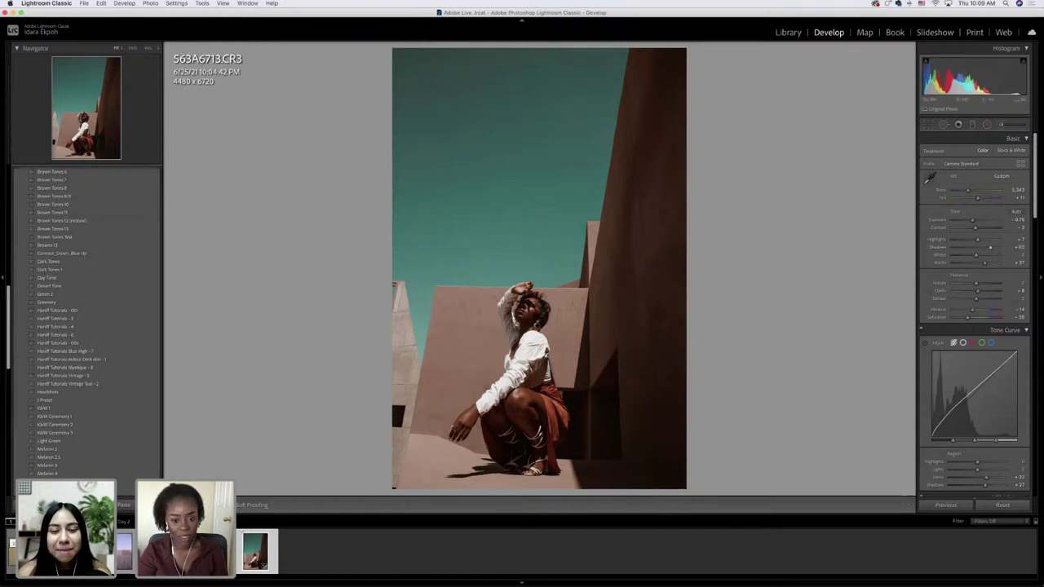
key(y)
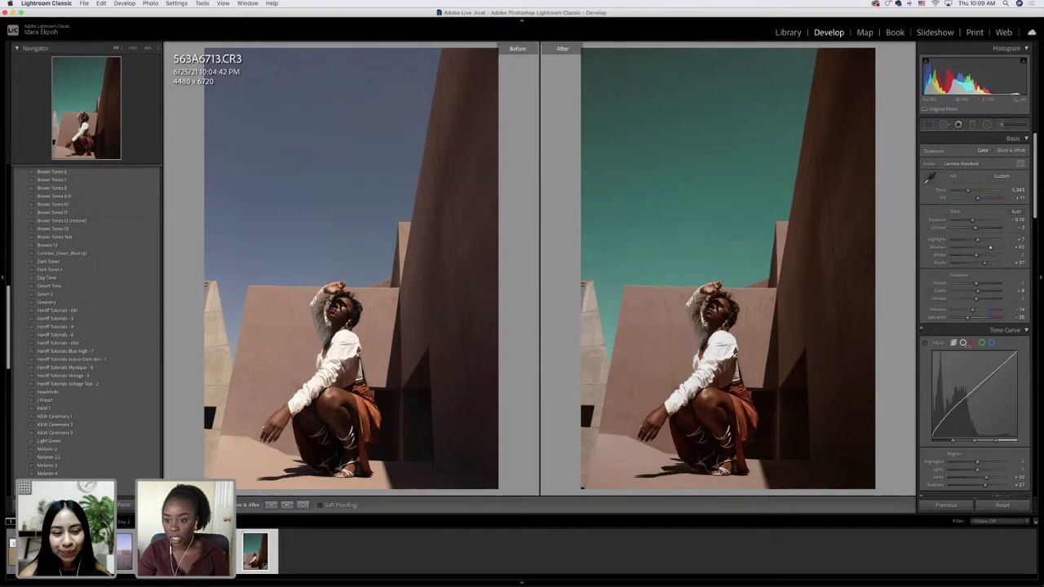
scroll(979, 315, down, 10)
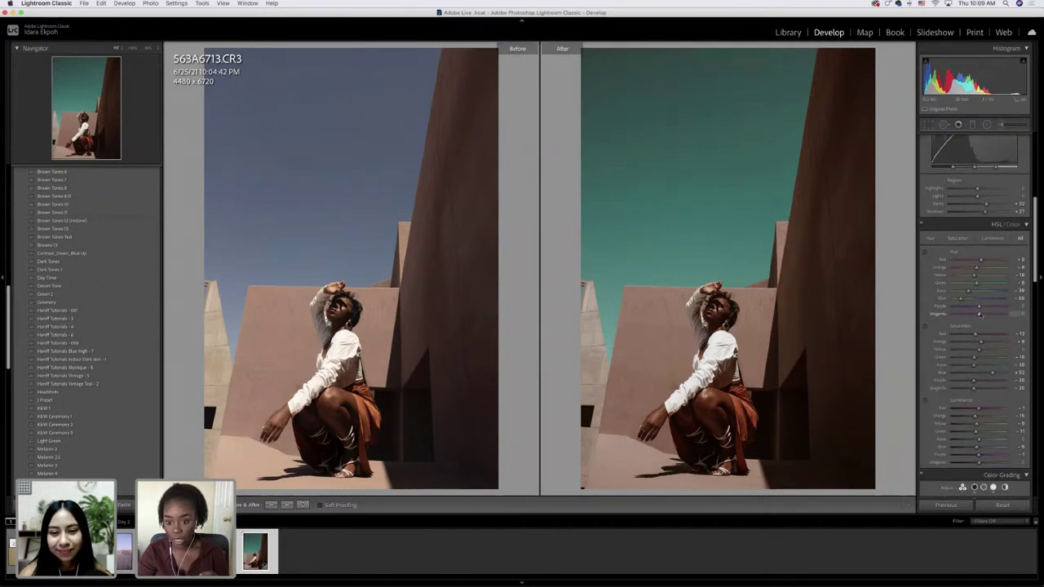
scroll(978, 315, down, 1)
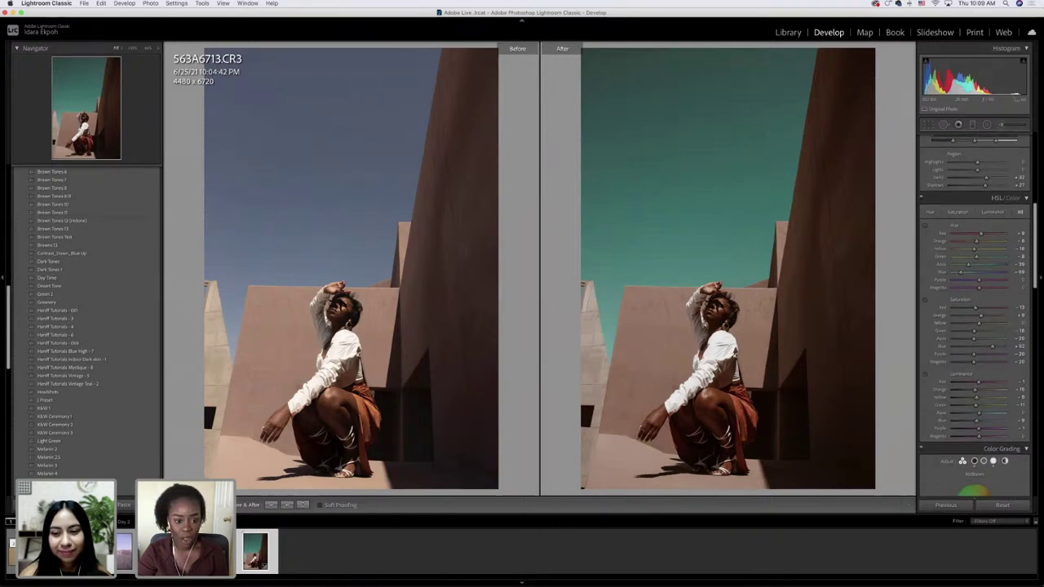
- Return to a single view and test lowering Blue saturation before restoring it
key(y)
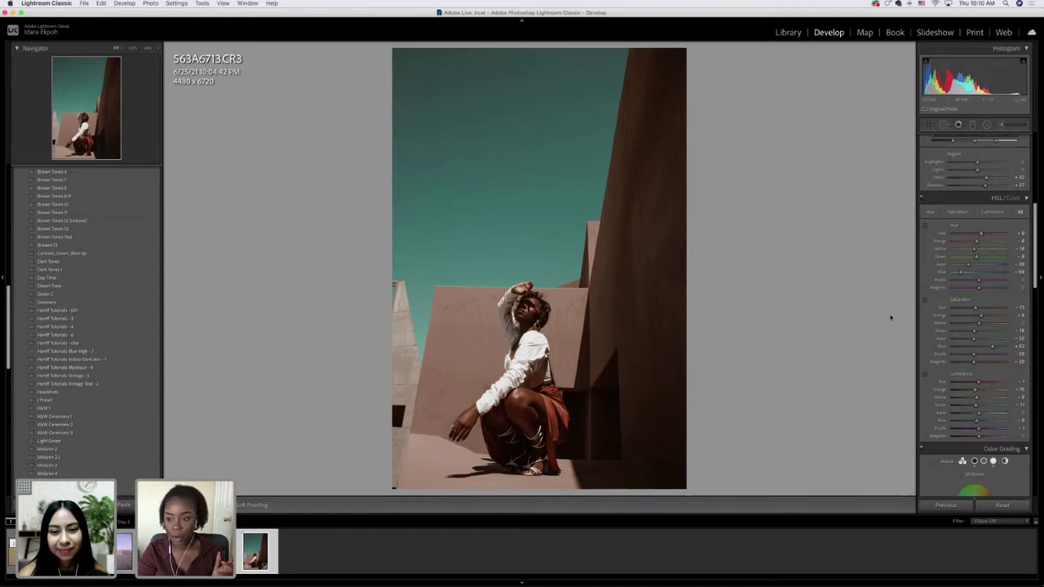
drag(993, 346, 985, 346)
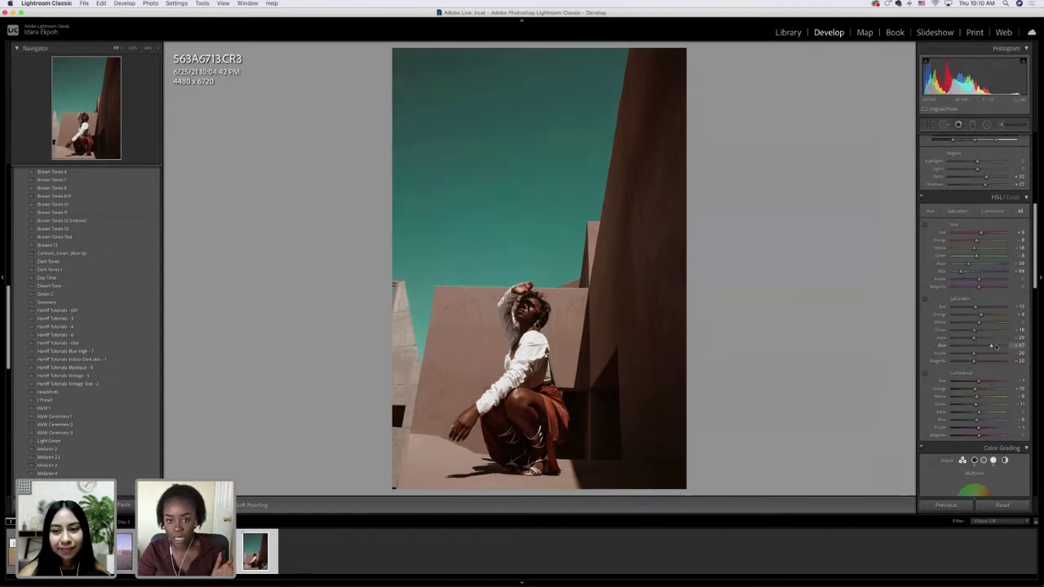
click(996, 346)
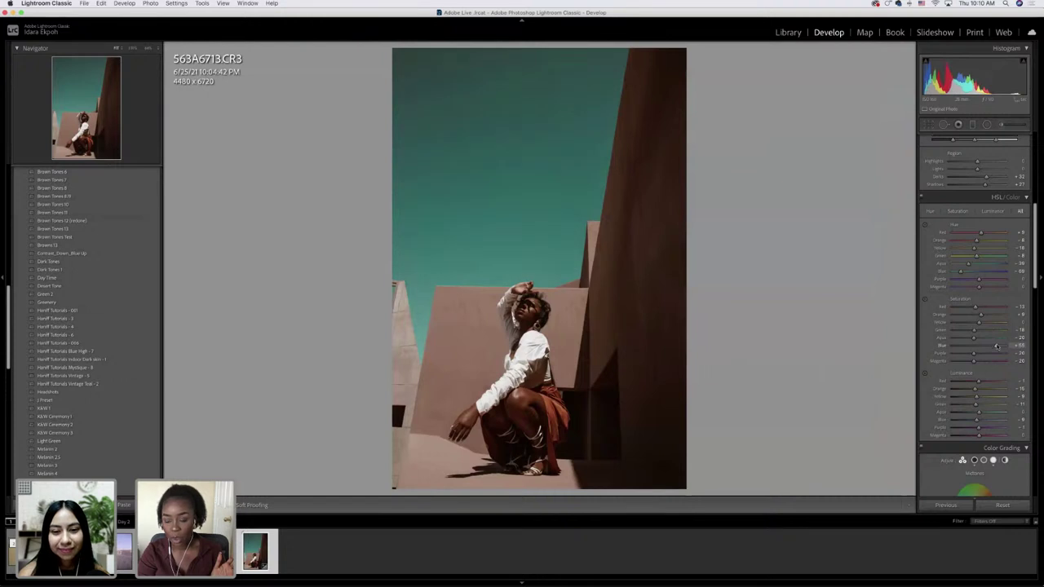
- Shift the Blue hue well toward green so the sky turns green-teal
scroll(982, 310, down, 1)
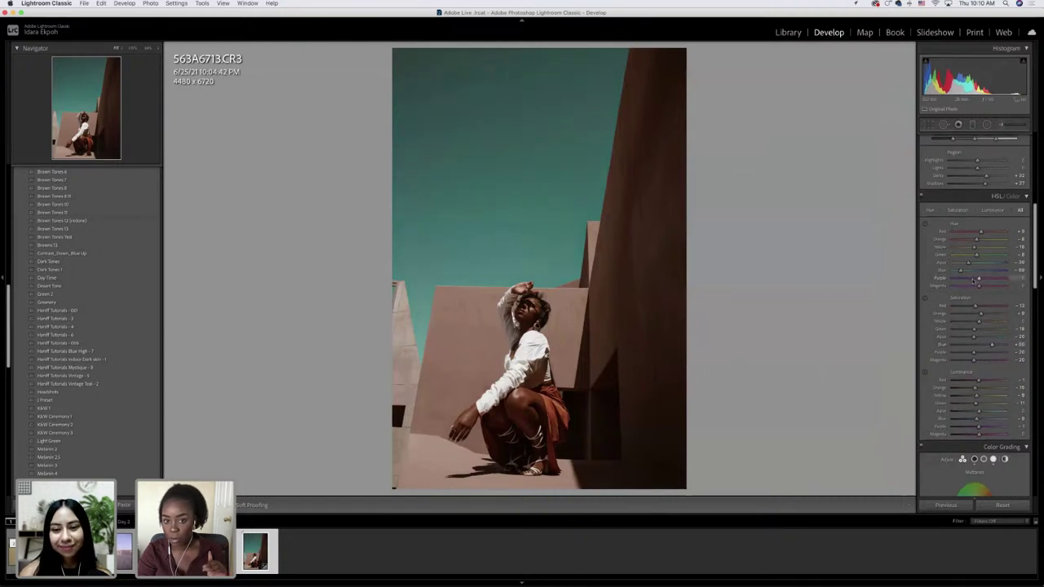
drag(962, 270, 1008, 271)
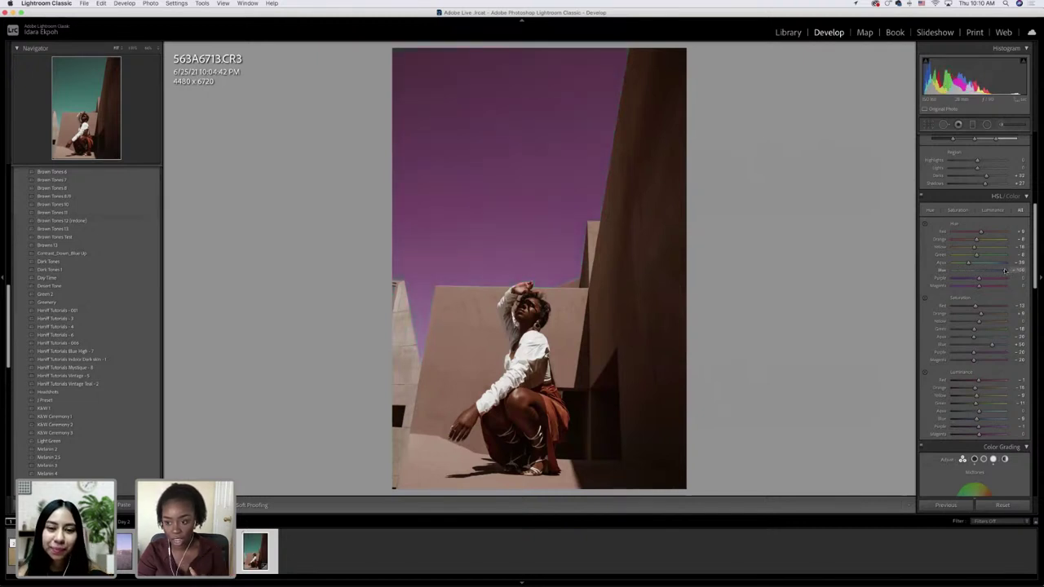
drag(1001, 271, 924, 269)
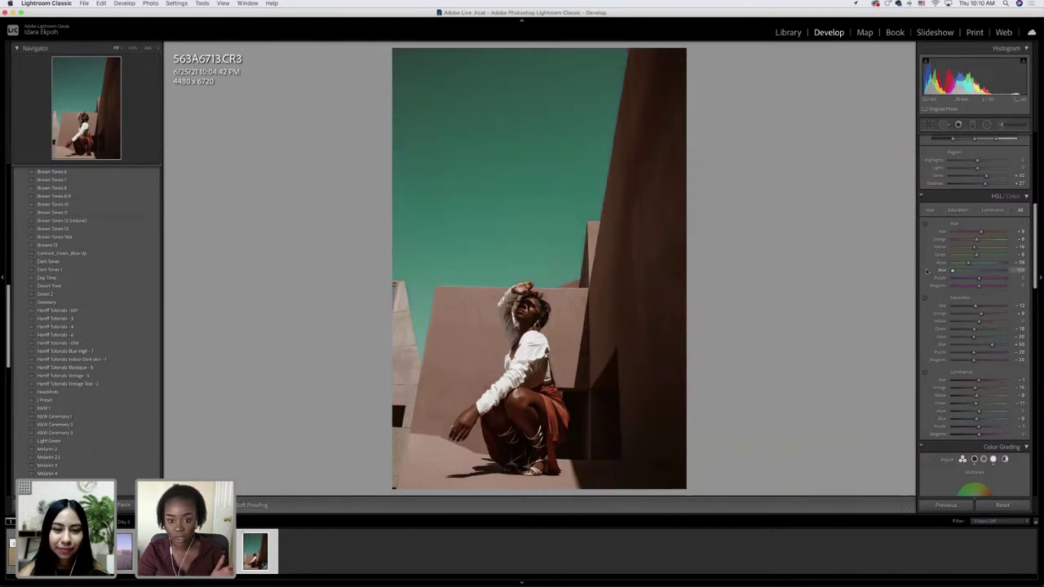
drag(960, 269, 959, 271)
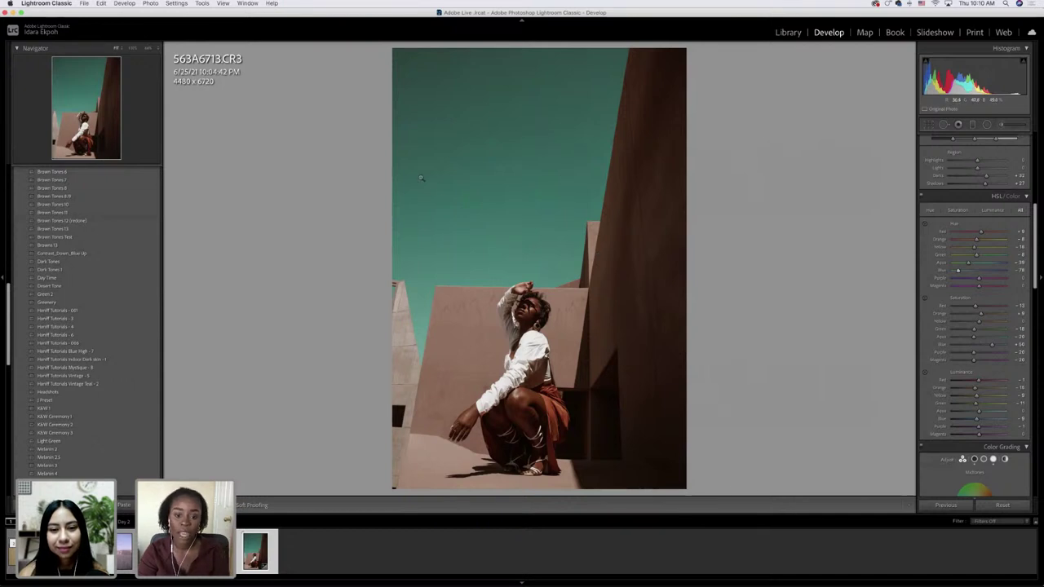
- Send the photo to Adobe Photoshop 2020 via Edit In
right_click(473, 181)
mouse_move(525, 247)
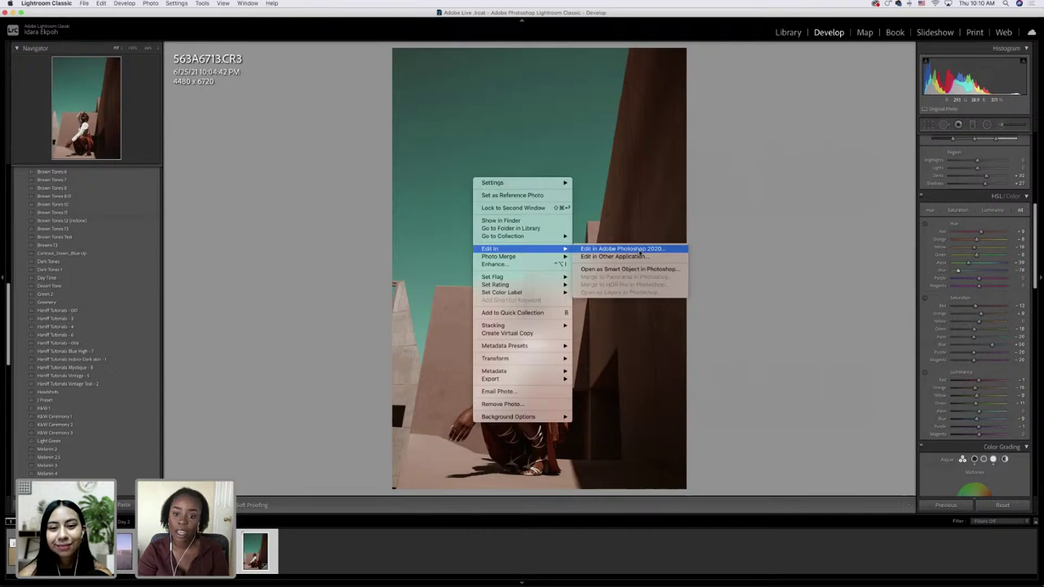
click(639, 248)
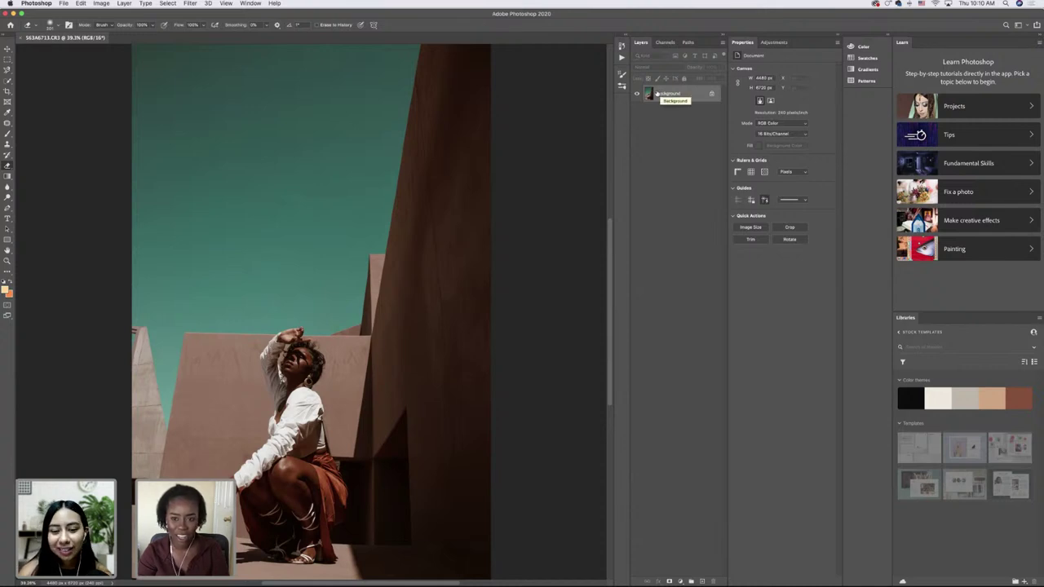
- Duplicate the Background layer and name the copy 'Clean Up'
drag(664, 96, 701, 581)
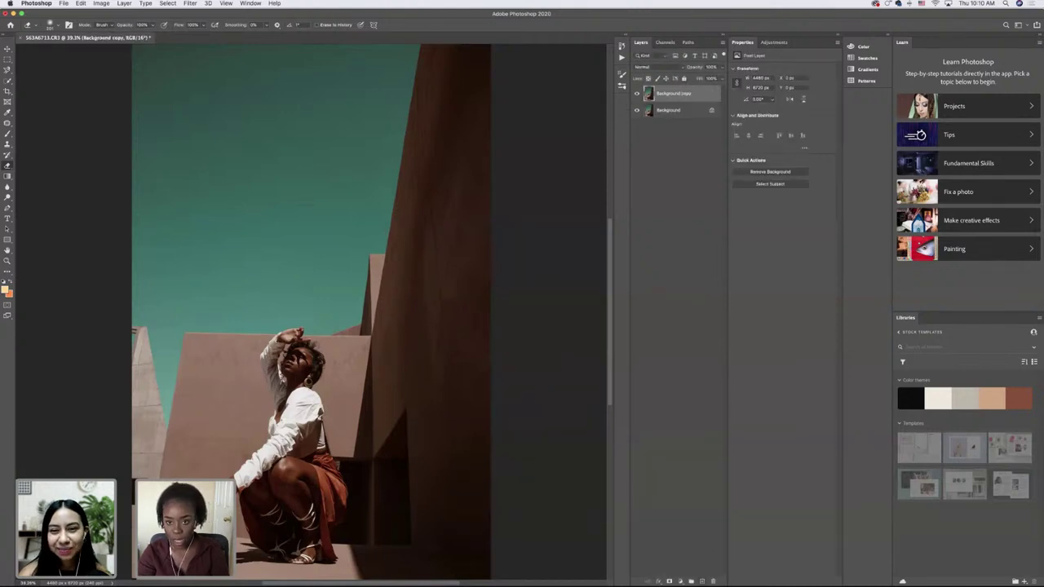
text(Rlean Up)
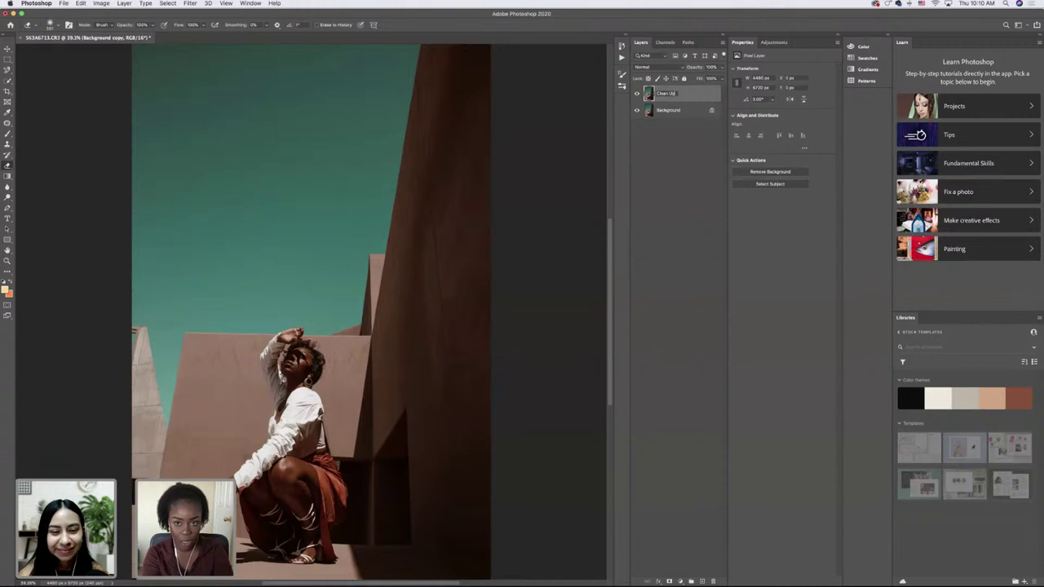
key(Return)
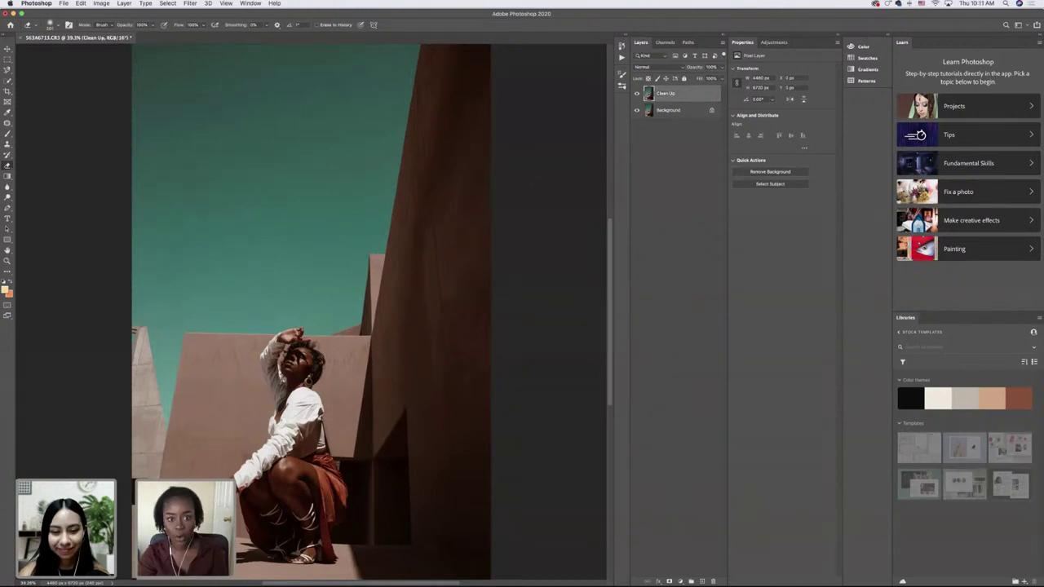
- Select the Clone Stamp tool and set its soft round brush size
click(7, 145)
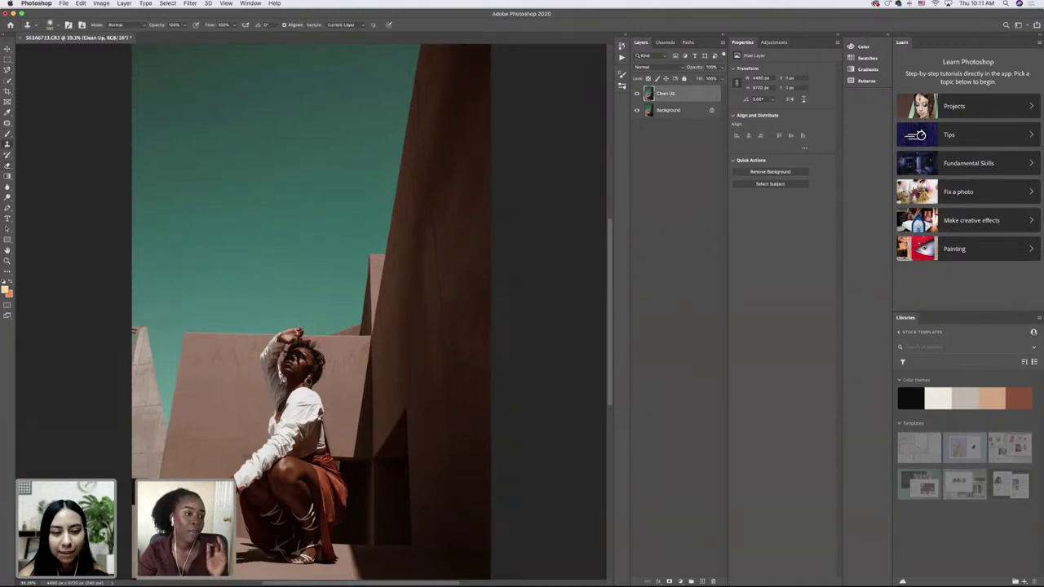
click(57, 26)
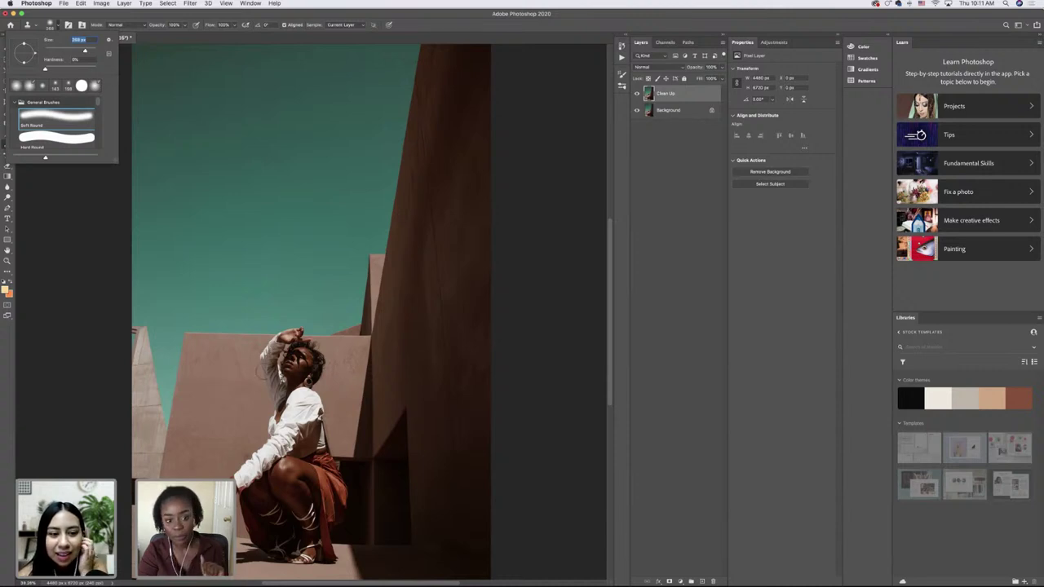
drag(83, 49, 80, 52)
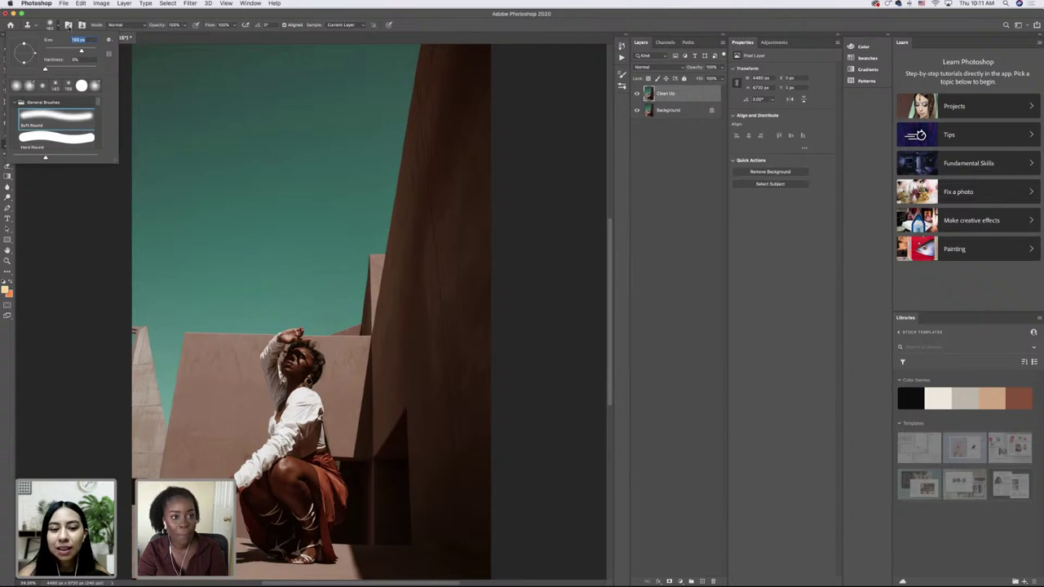
click(59, 25)
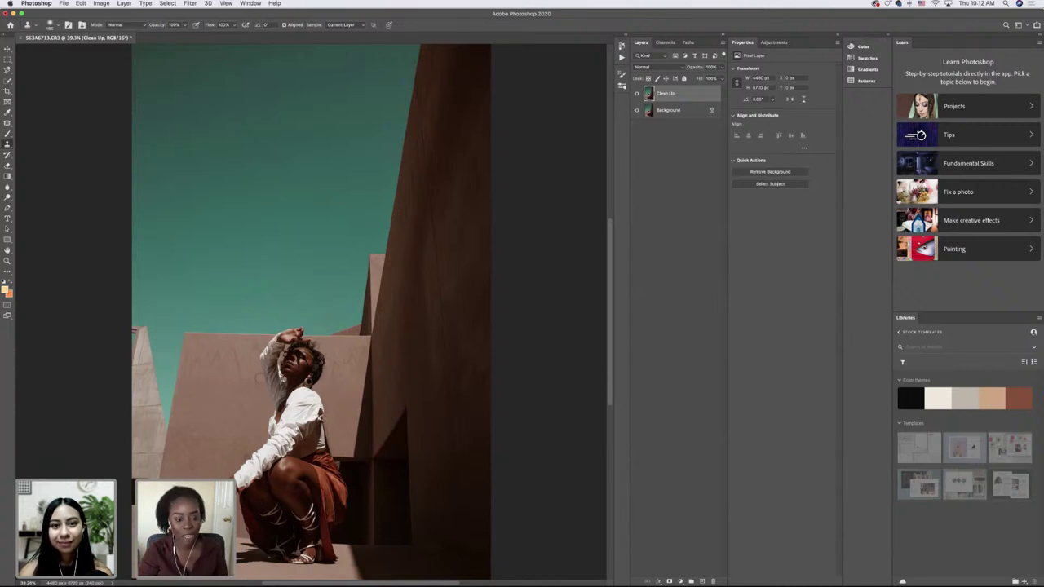
- Enlarge the Clone Stamp brush, dismissing the invalid size warning so the last valid size is restored
right_click(62, 38)
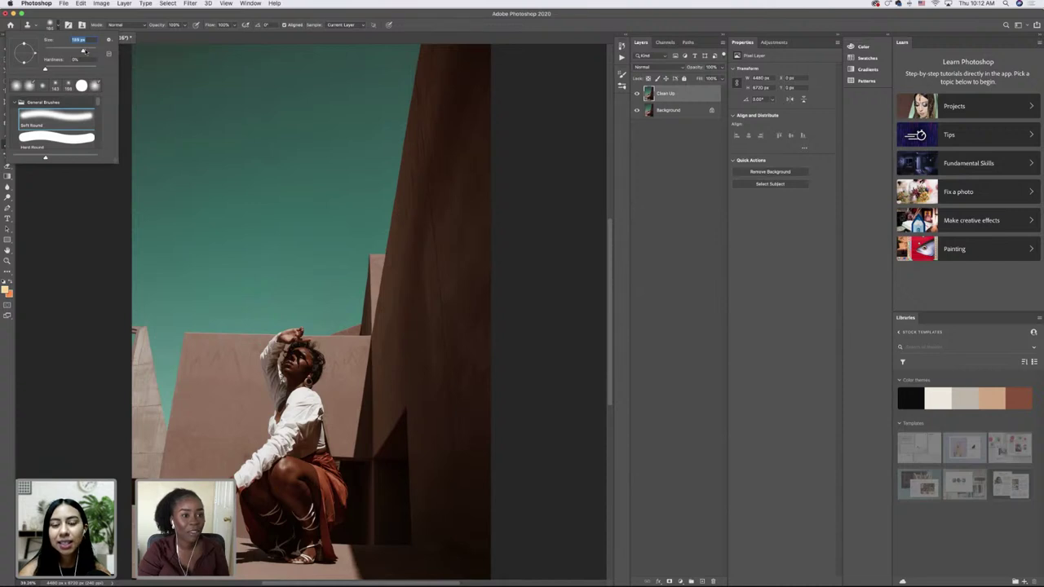
drag(87, 51, 88, 51)
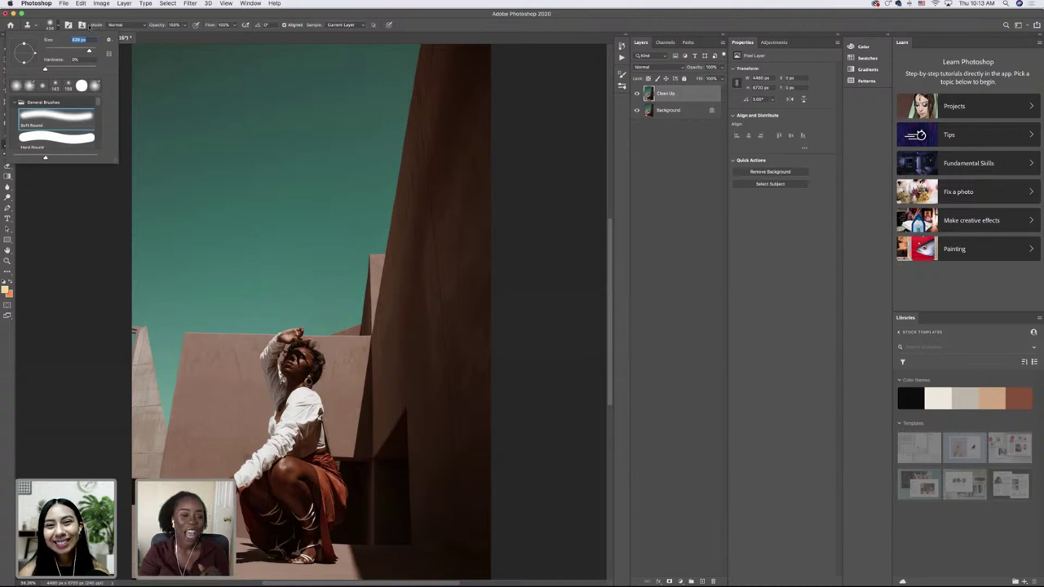
scroll(367, 310, left, 5)
scroll(367, 309, right, 5)
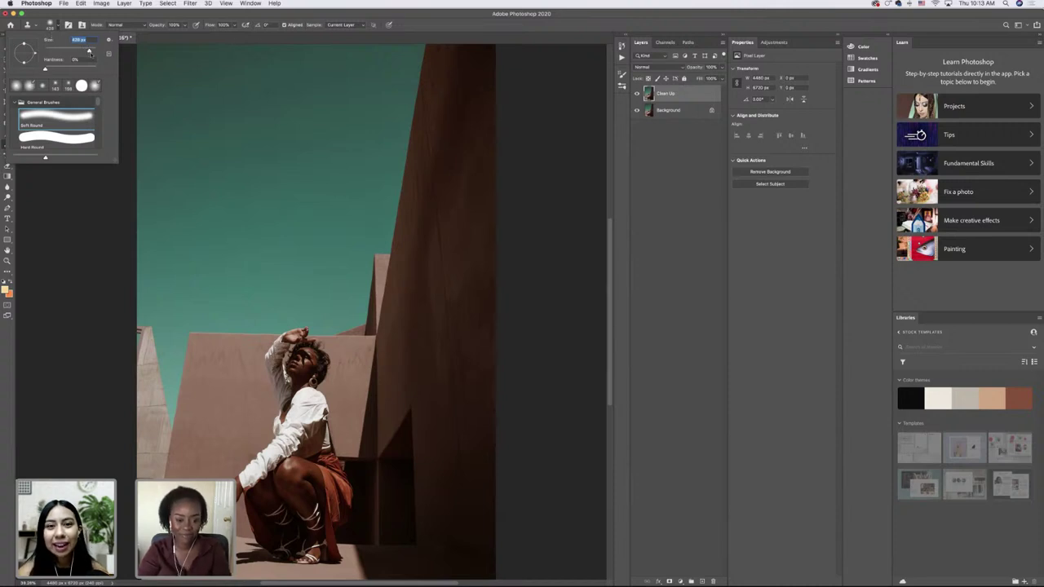
scroll(250, 291, down, 2)
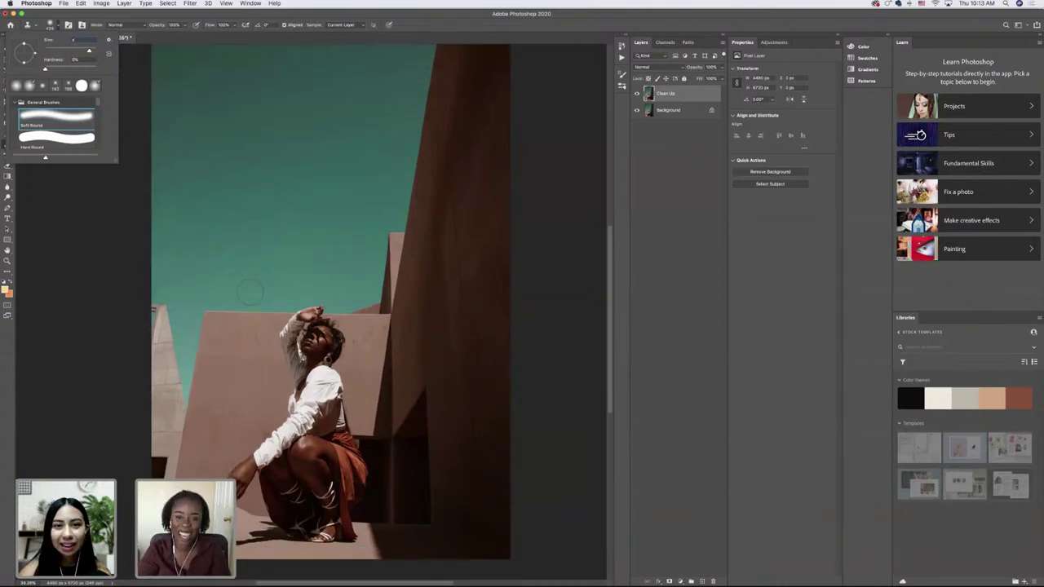
key(Return)
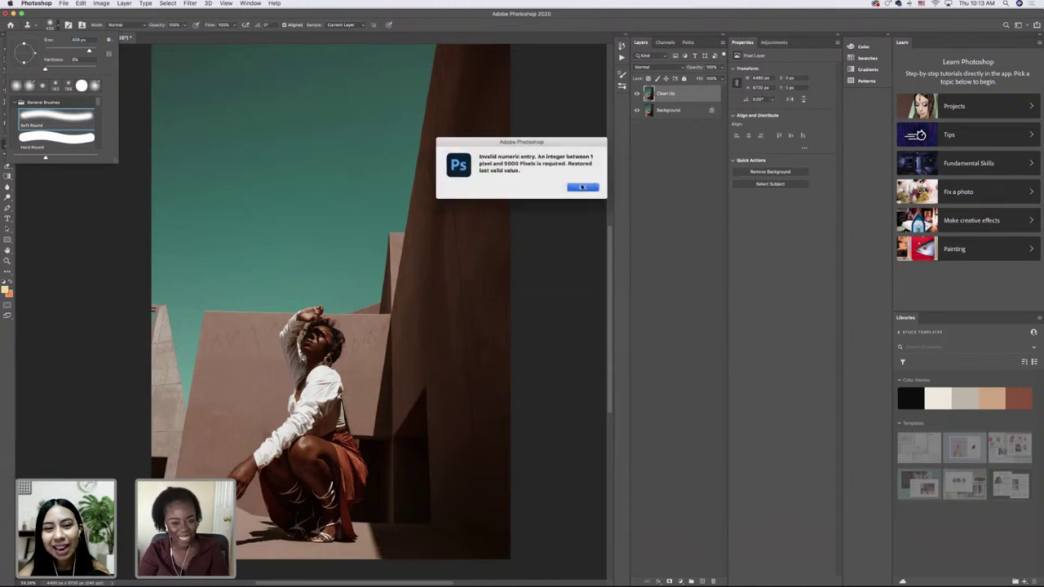
click(582, 186)
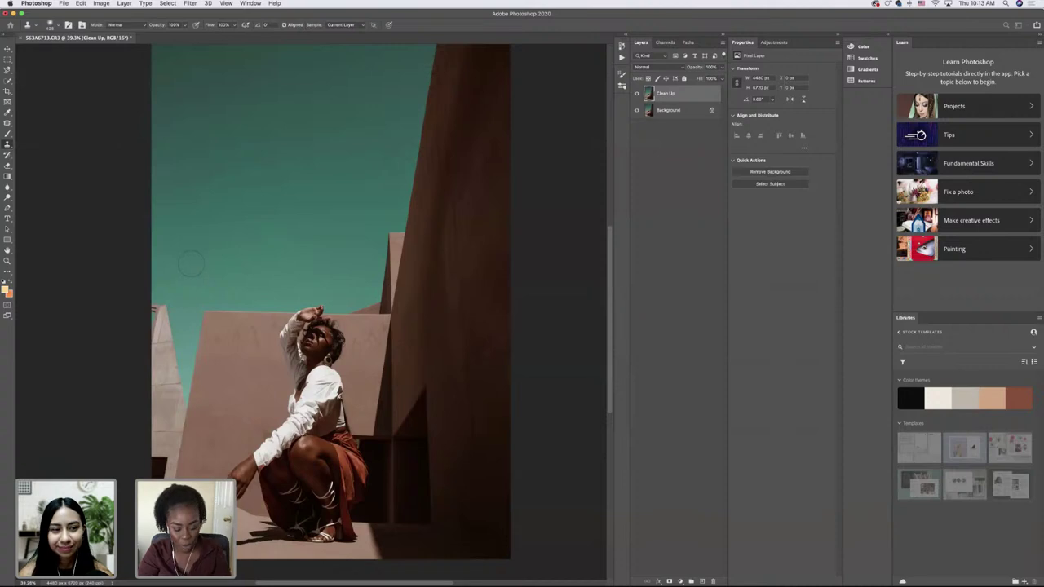
- Clone wall texture over the sky edge, teal gap and light grey patch on the left wall
scroll(308, 309, up, 2)
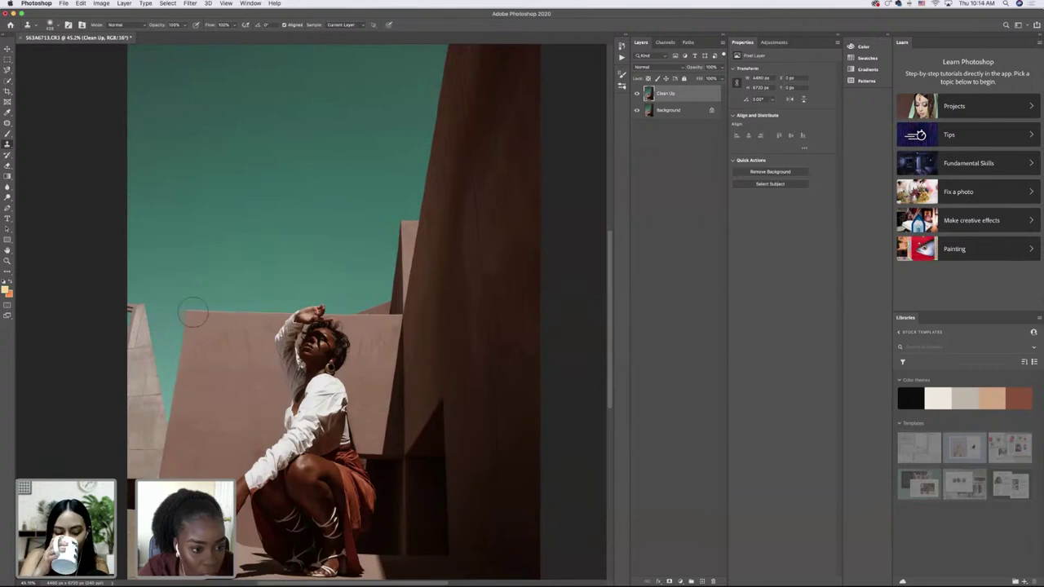
mouse_move(192, 312)
mouse_down()
mouse_move(145, 309)
mouse_move(137, 318)
mouse_move(147, 311)
mouse_move(170, 333)
mouse_move(151, 339)
mouse_up()
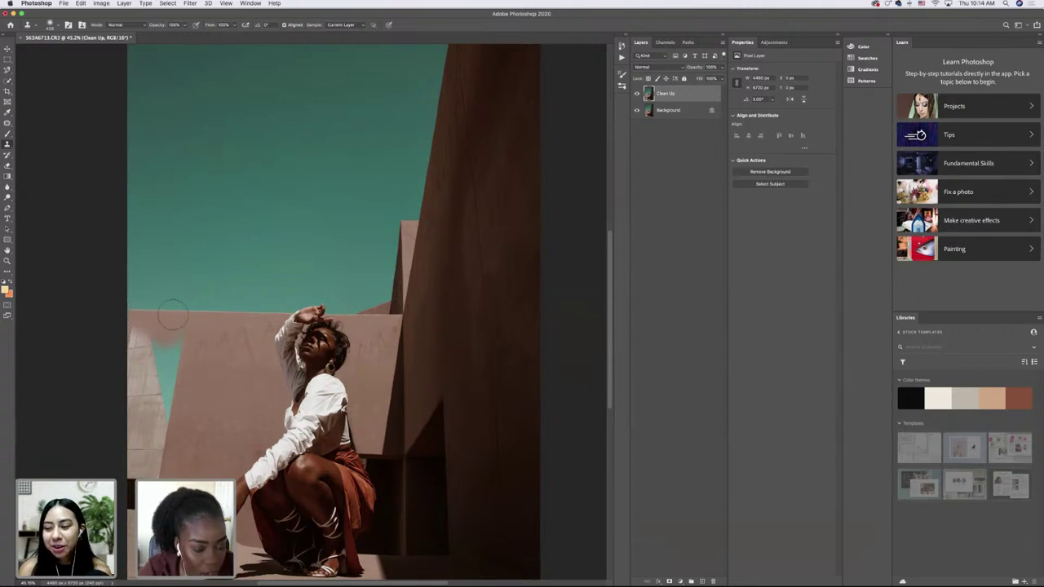
mouse_move(139, 322)
mouse_down()
mouse_move(127, 344)
mouse_move(145, 337)
mouse_move(159, 346)
mouse_move(151, 343)
mouse_up()
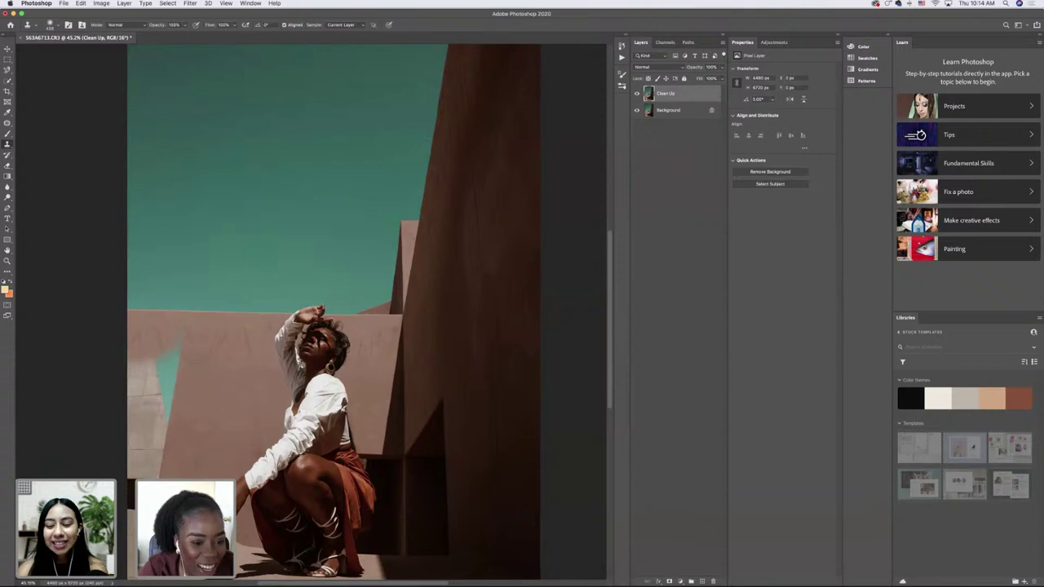
mouse_move(195, 348)
mouse_down()
mouse_move(178, 337)
mouse_move(167, 369)
mouse_up()
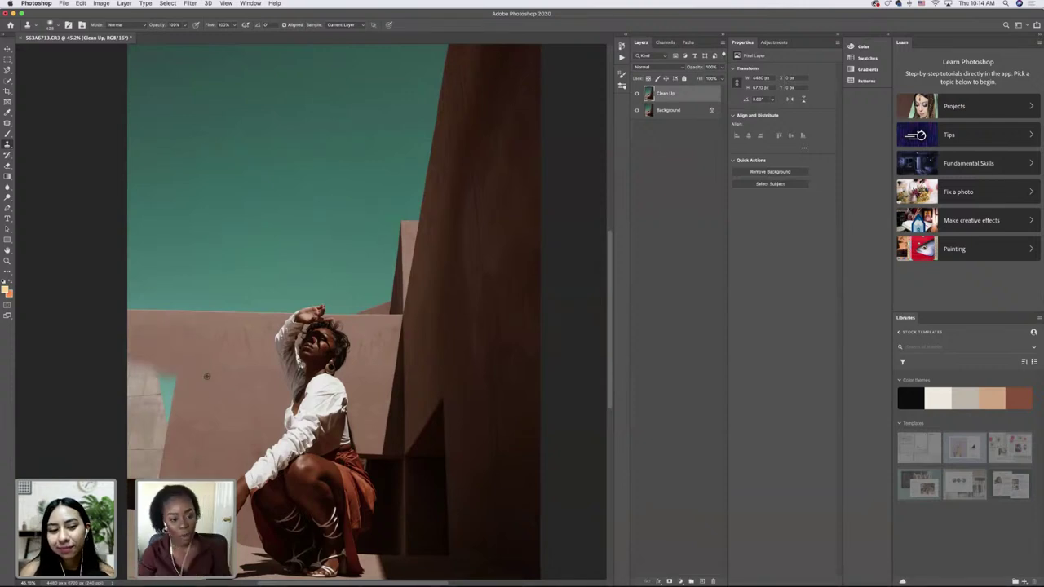
mouse_move(167, 390)
mouse_down()
mouse_move(166, 376)
mouse_move(167, 412)
mouse_move(155, 391)
mouse_move(163, 385)
mouse_up()
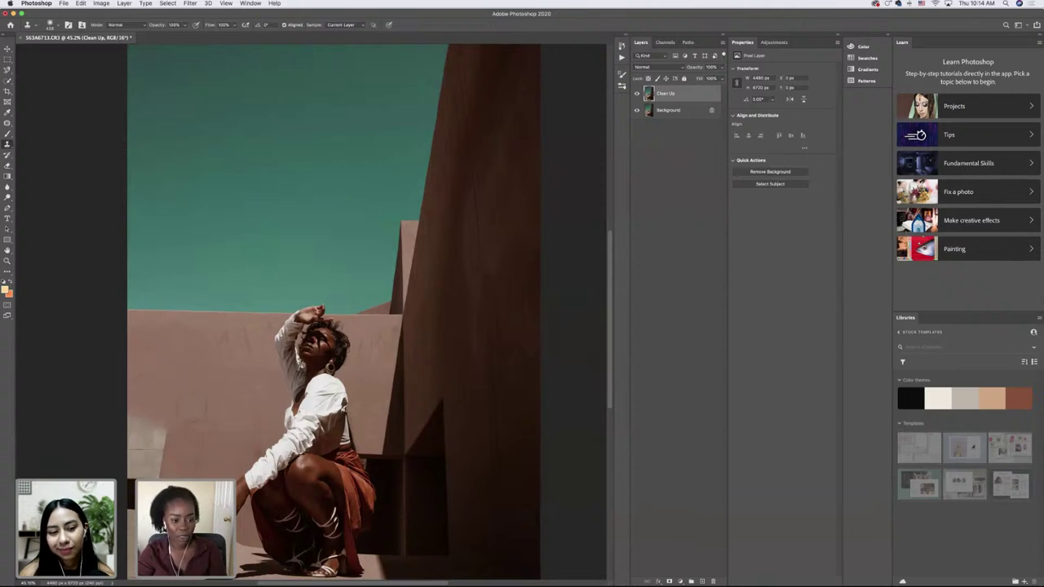
mouse_move(163, 434)
mouse_down()
mouse_move(131, 432)
mouse_move(133, 444)
mouse_up()
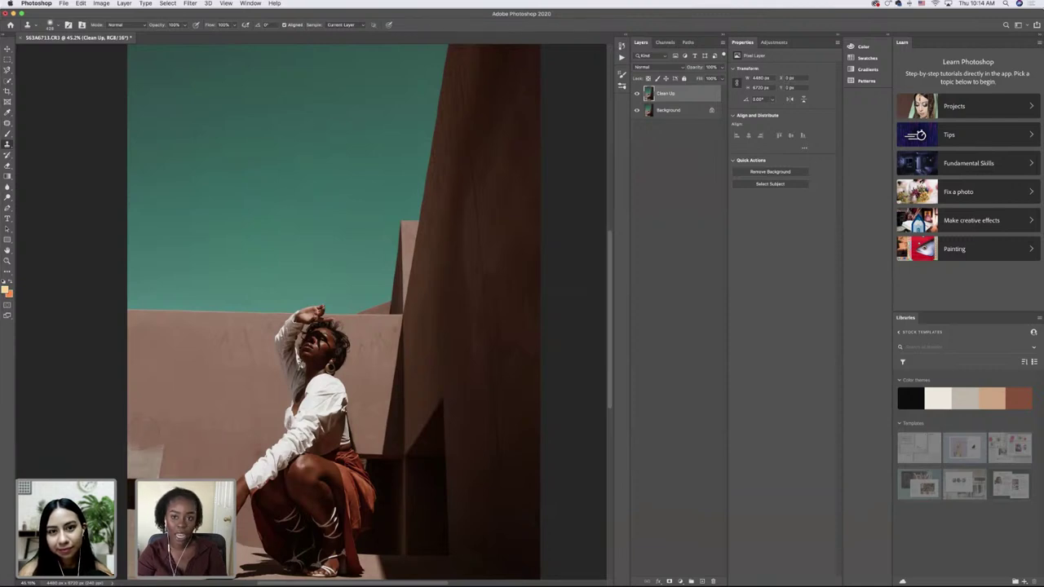
scroll(134, 444, left, 5)
scroll(432, 309, right, 5)
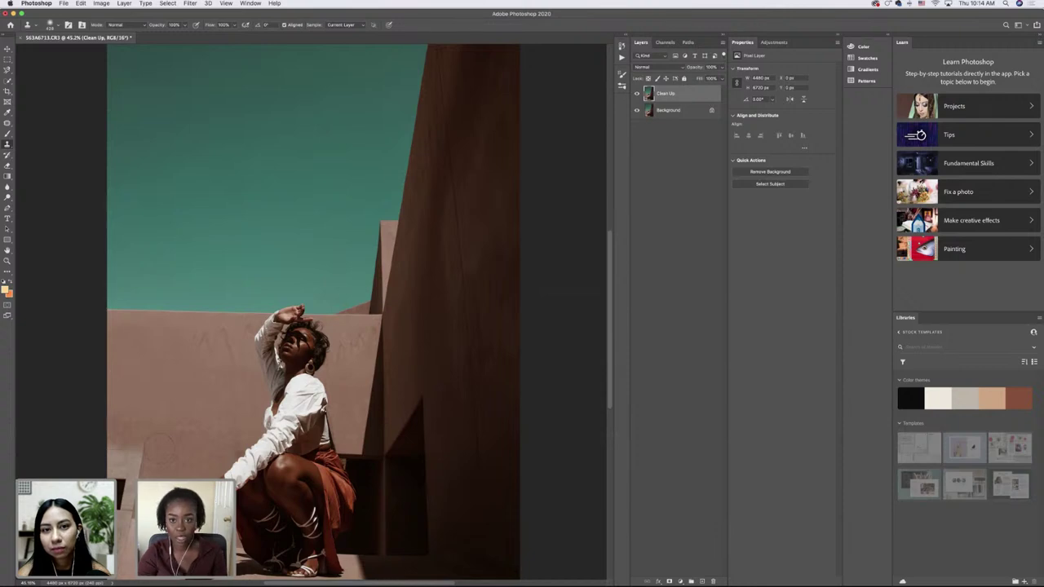
scroll(273, 312, down, 1)
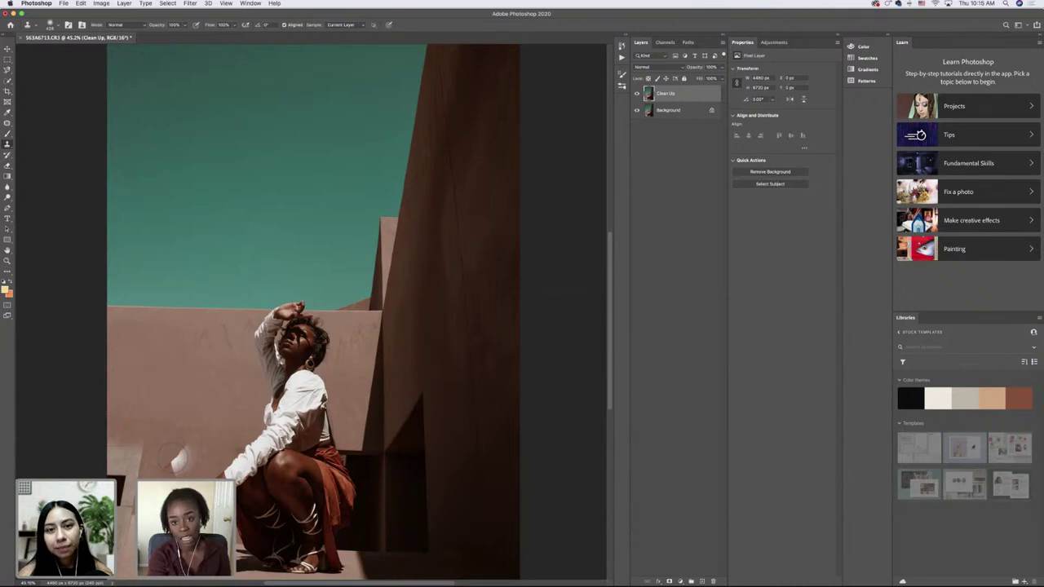
scroll(298, 467, down, 3)
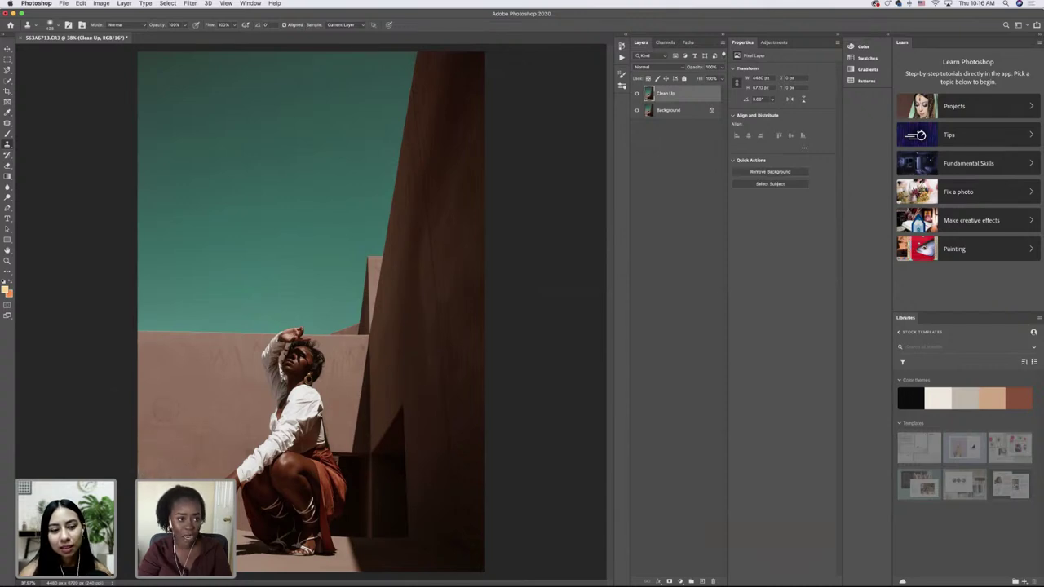
click(54, 26)
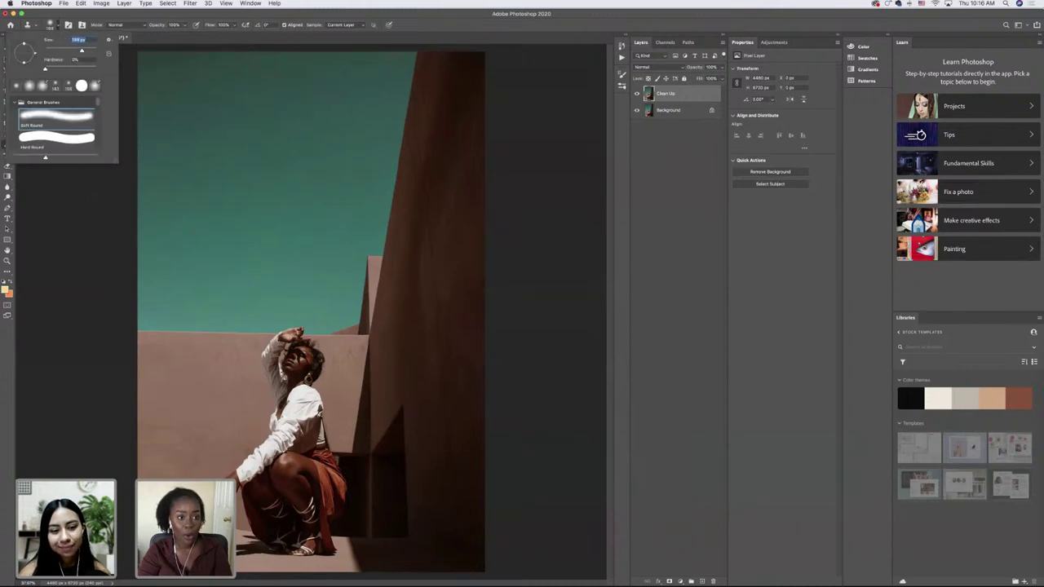
key(Return)
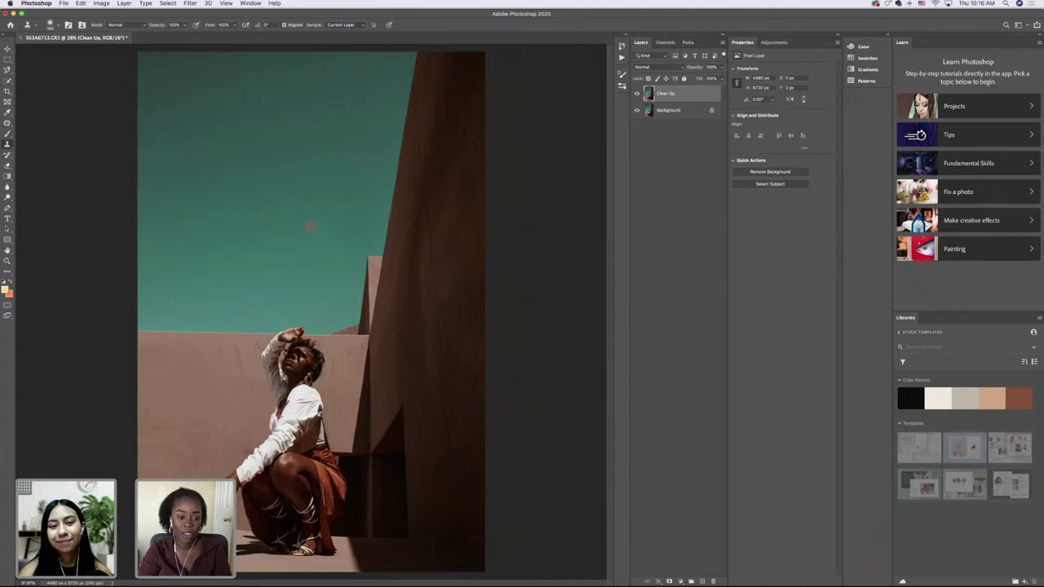
- Clone over a light spot below the hand and the dark diagonal table edge
scroll(184, 489, up, 10)
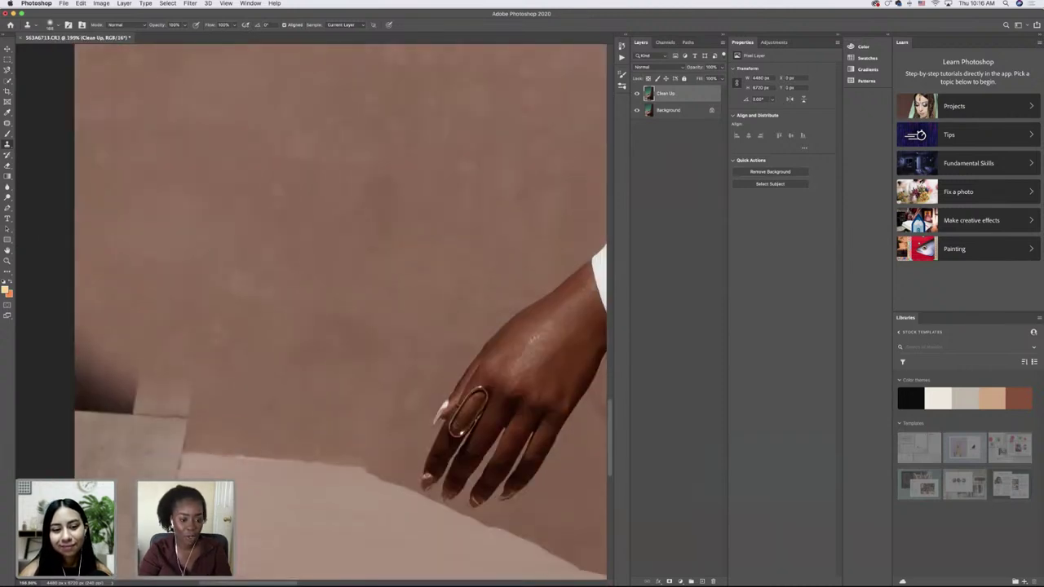
mouse_move(156, 439)
mouse_down()
mouse_move(257, 463)
mouse_move(205, 459)
mouse_move(305, 410)
mouse_move(197, 379)
mouse_up()
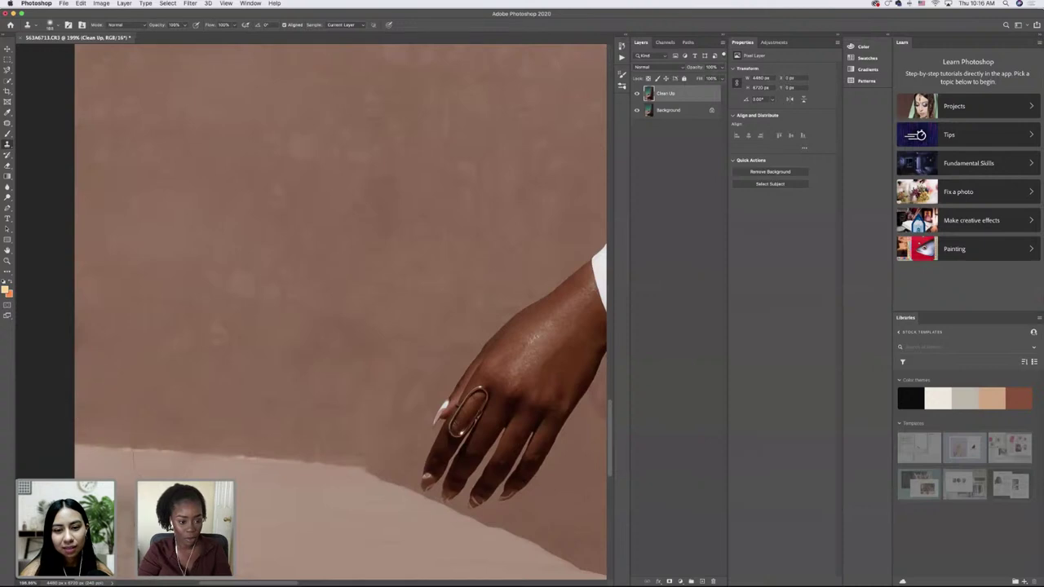
scroll(195, 408, down, 5)
scroll(214, 333, down, 3)
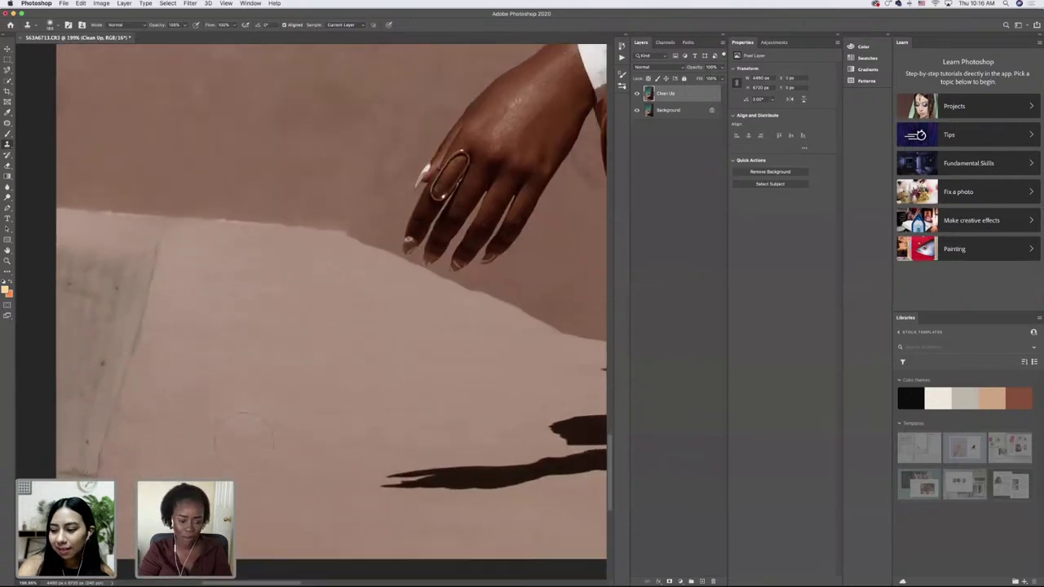
mouse_move(143, 255)
mouse_down()
mouse_move(96, 235)
mouse_move(168, 228)
mouse_up()
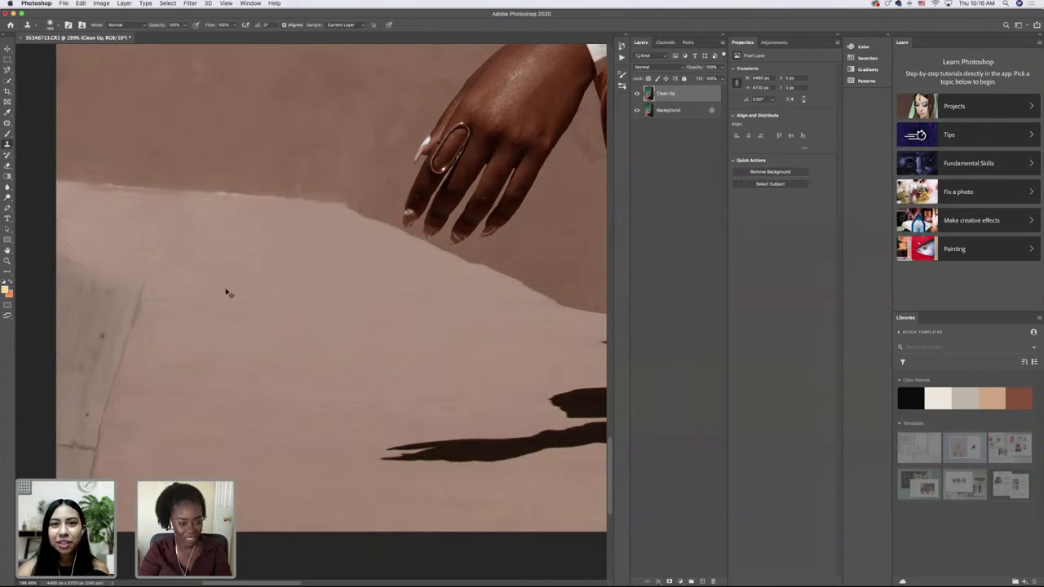
- Undo that stroke, resample clean tabletop, and repaint the dark edge and a patch near the left edge
key(super+z)
alt+click(251, 252)
mouse_move(130, 248)
mouse_down()
mouse_move(87, 234)
mouse_move(135, 269)
mouse_move(86, 366)
mouse_move(84, 423)
mouse_move(86, 362)
mouse_move(82, 452)
mouse_up()
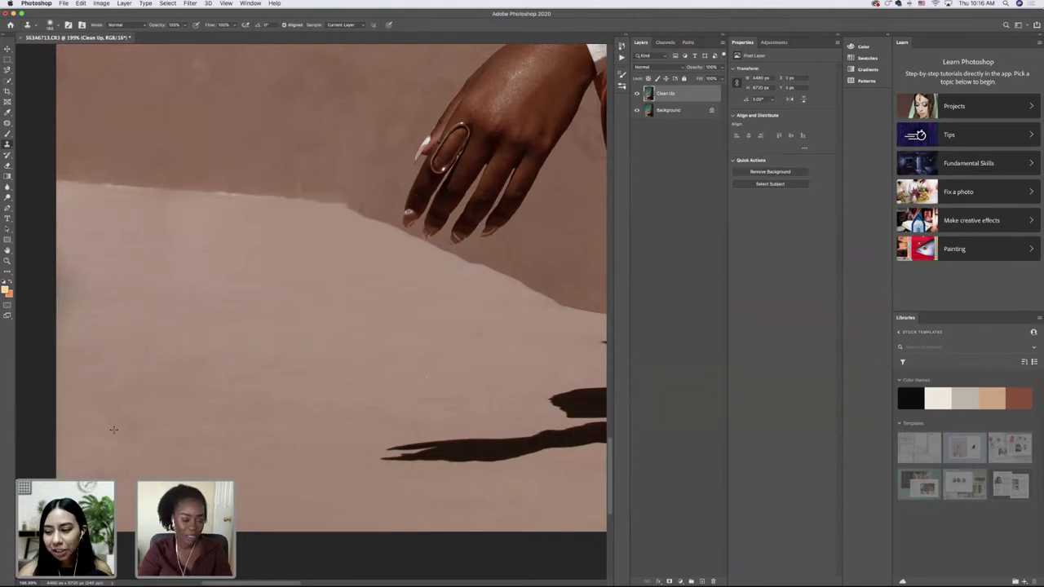
drag(80, 293, 66, 263)
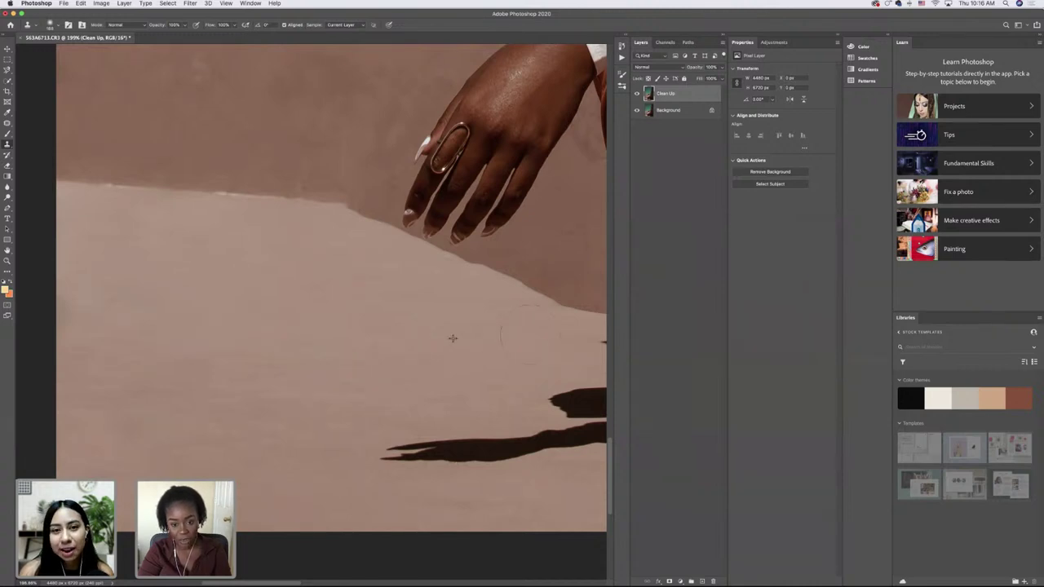
- Pan around the image and check the Clone Stamp brush size settings
scroll(325, 357, right, 5)
scroll(325, 356, up, 3)
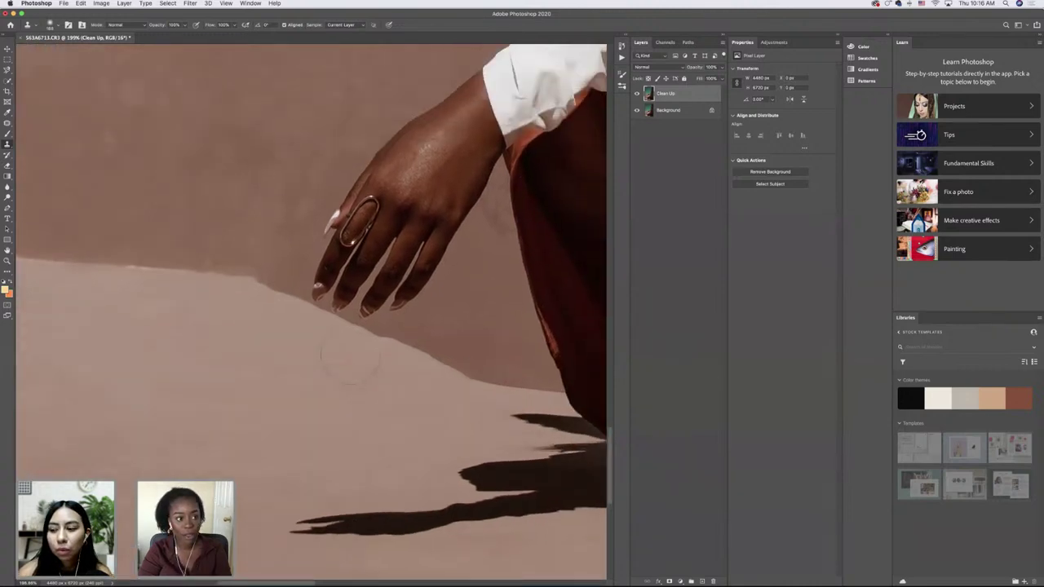
scroll(345, 346, down, 10)
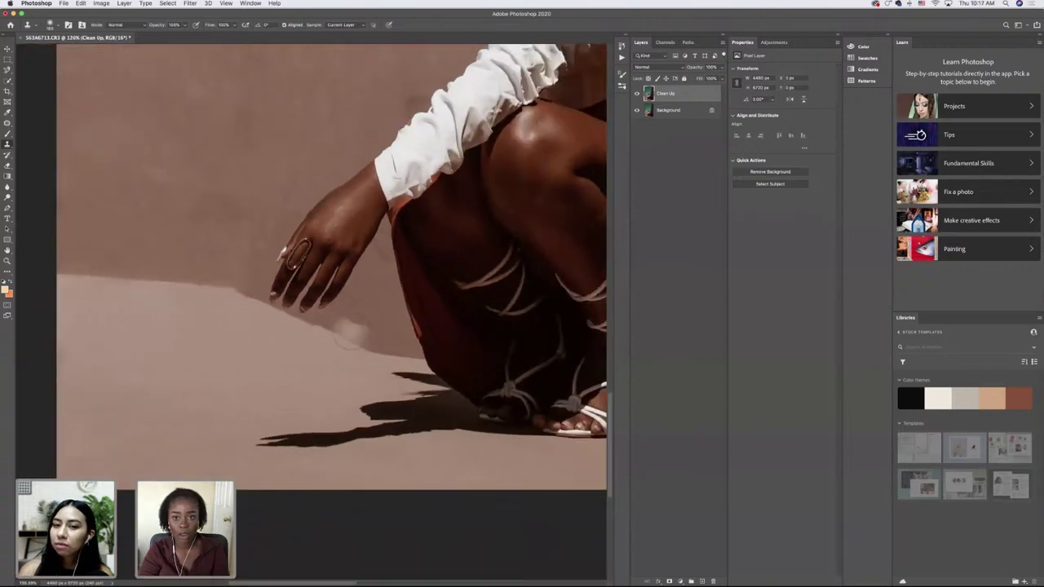
scroll(326, 331, up, 7)
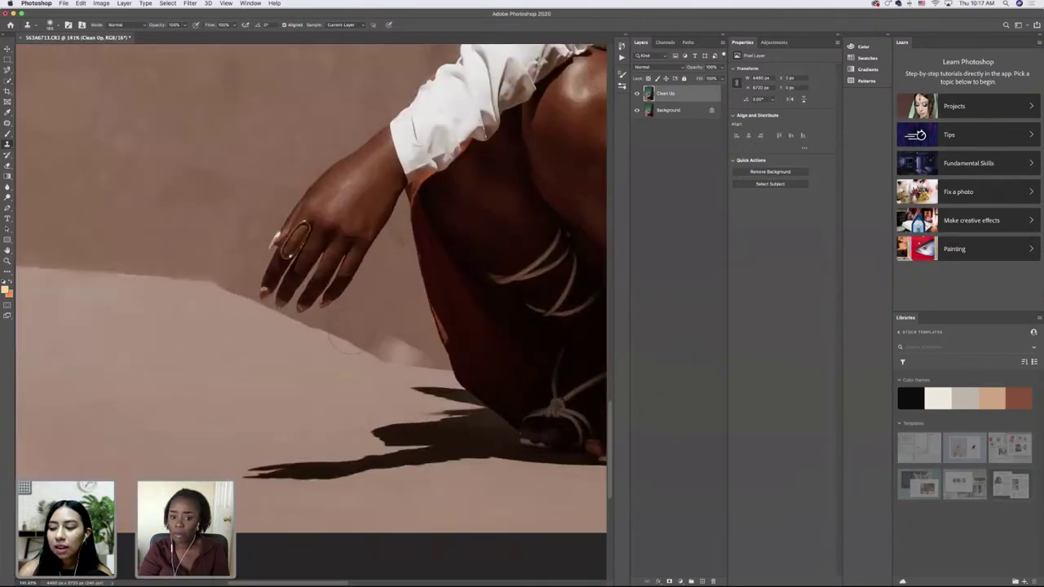
scroll(193, 326, right, 8)
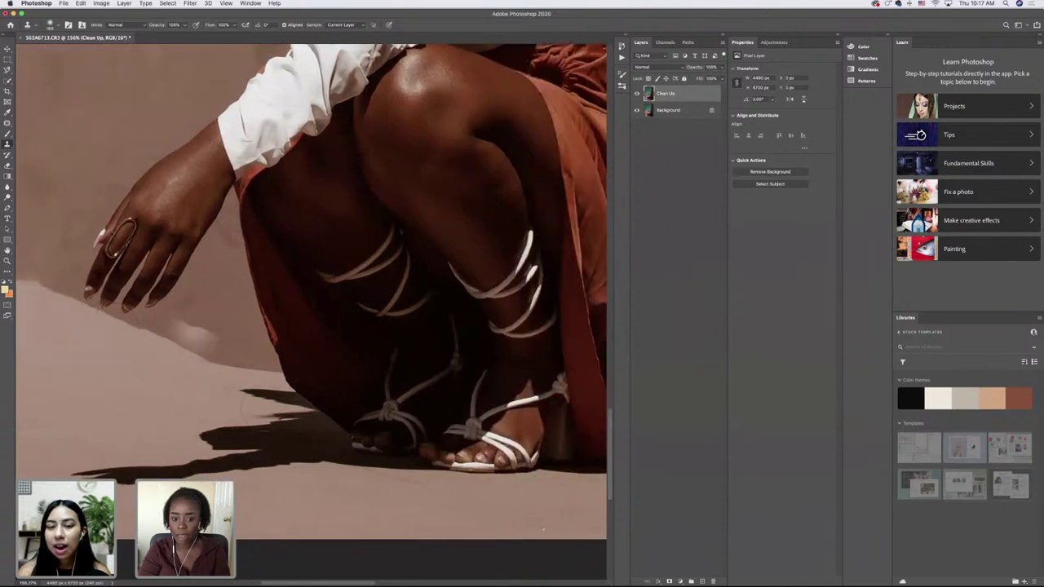
scroll(310, 290, right, 2)
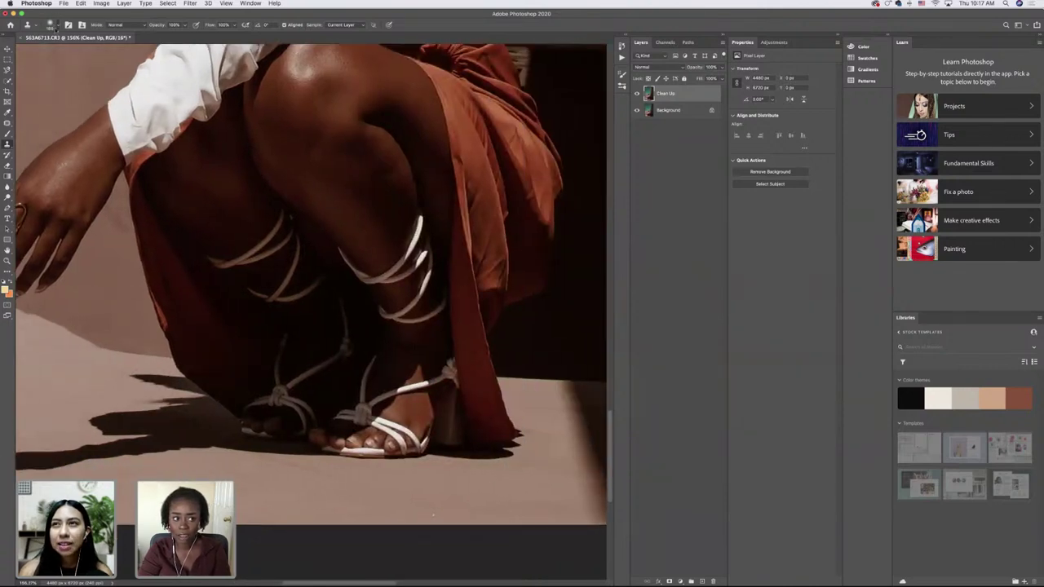
click(51, 24)
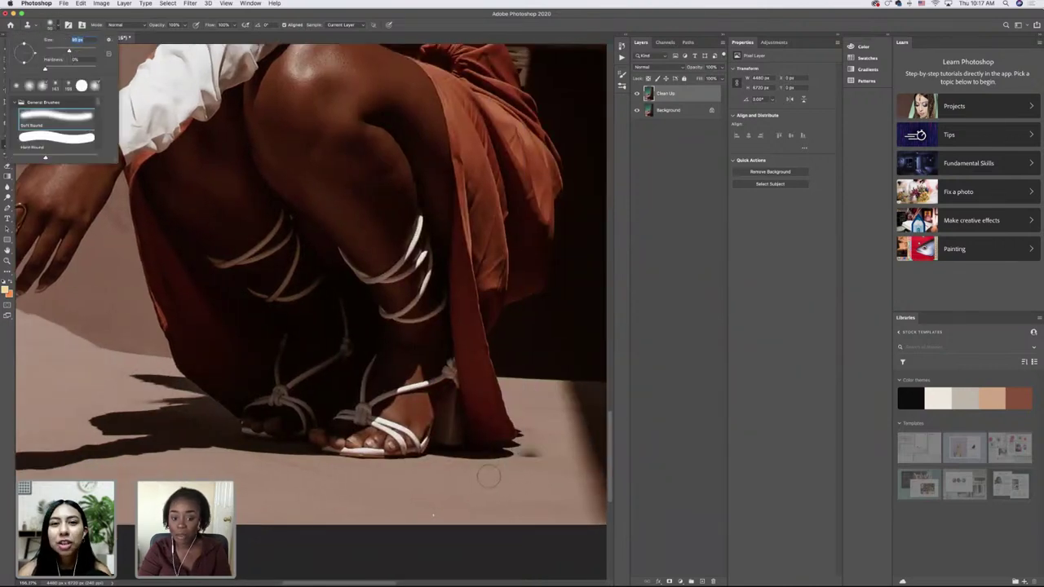
key(Return)
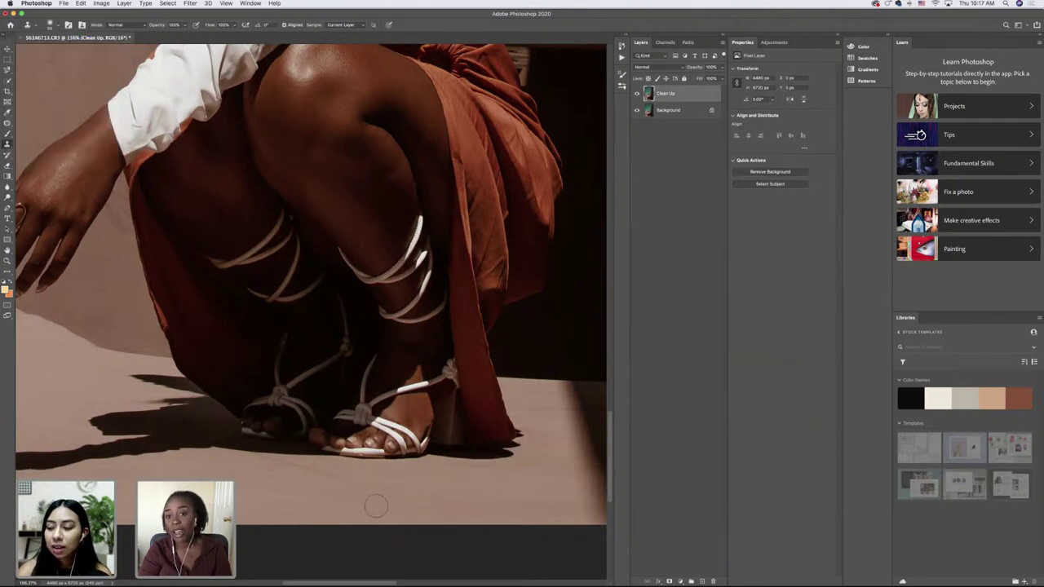
- Enlarge the Clone Stamp brush to about 169 px
scroll(376, 506, down, 7)
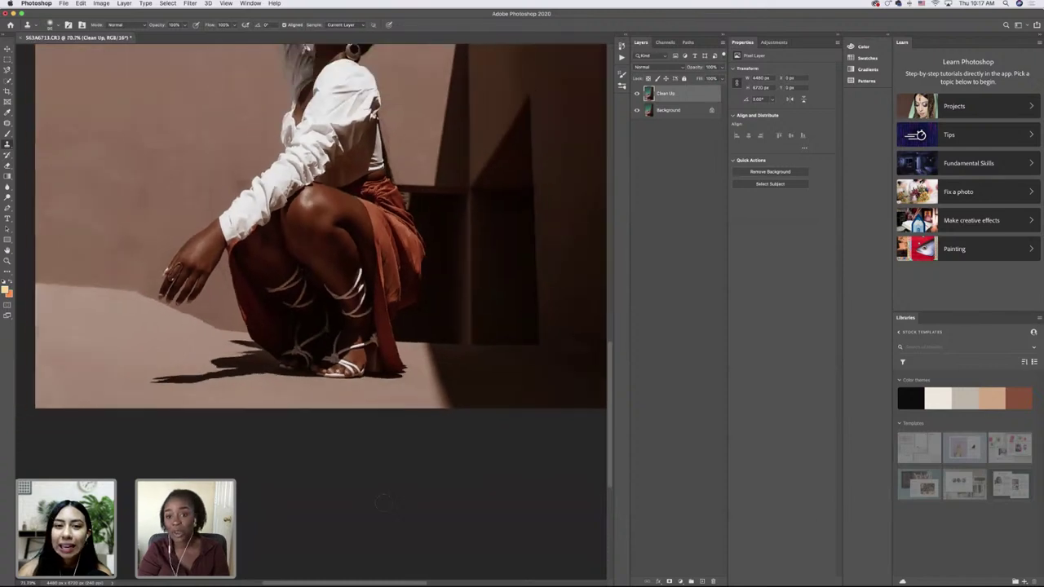
scroll(382, 503, down, 4)
scroll(339, 310, up, 5)
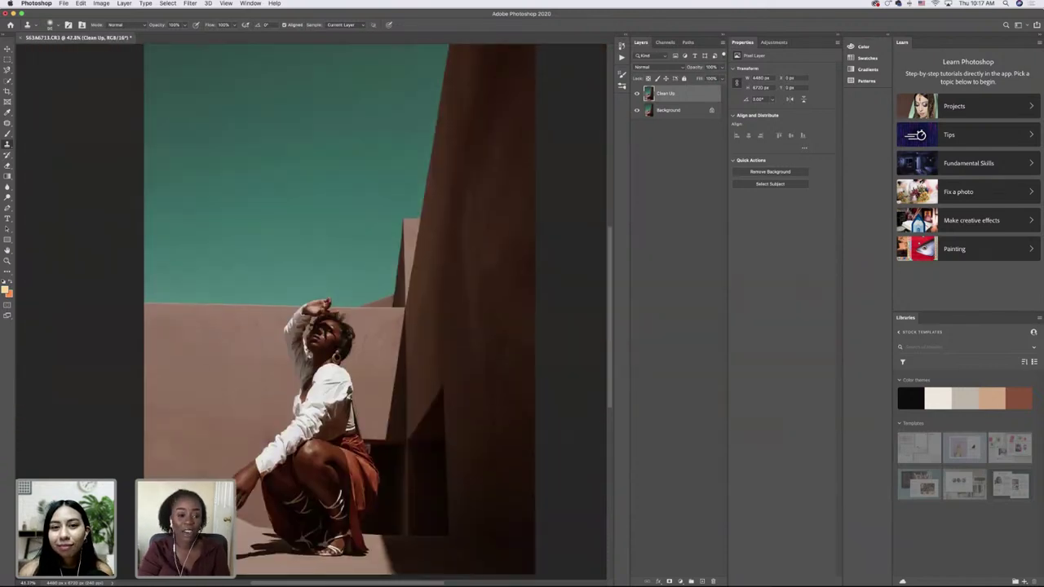
scroll(314, 314, up, 4)
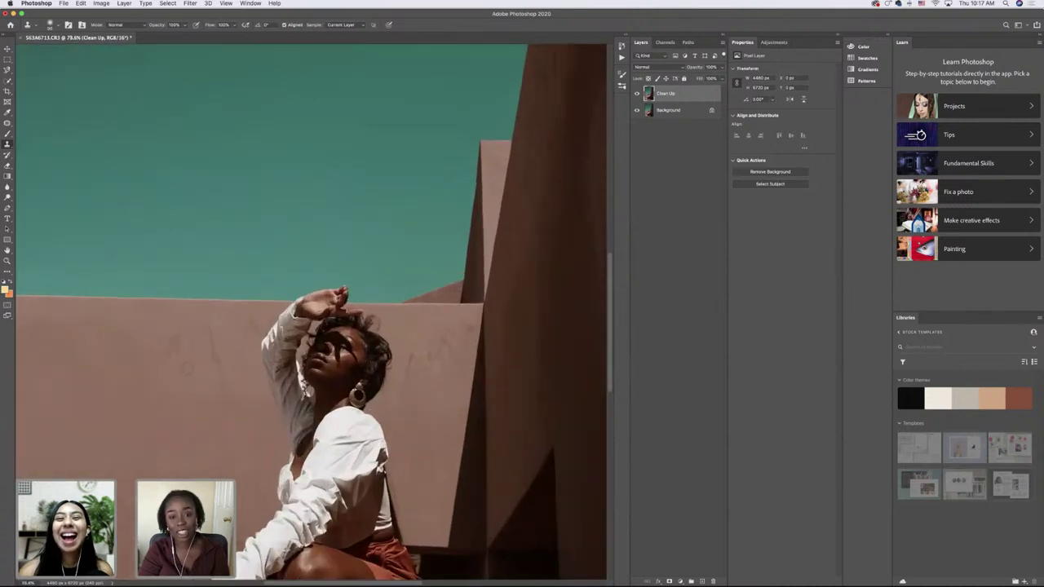
scroll(309, 309, left, 3)
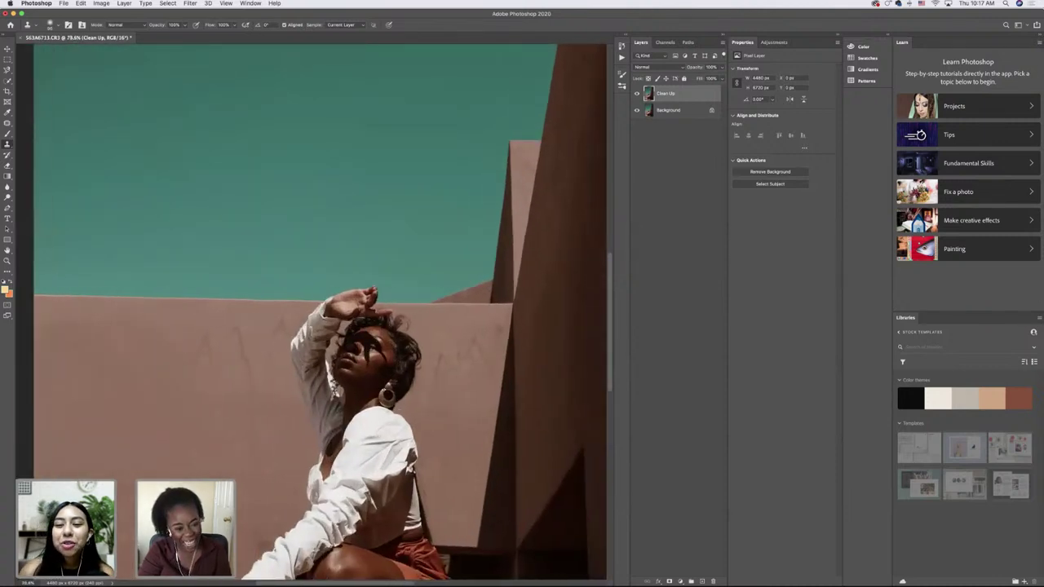
click(50, 25)
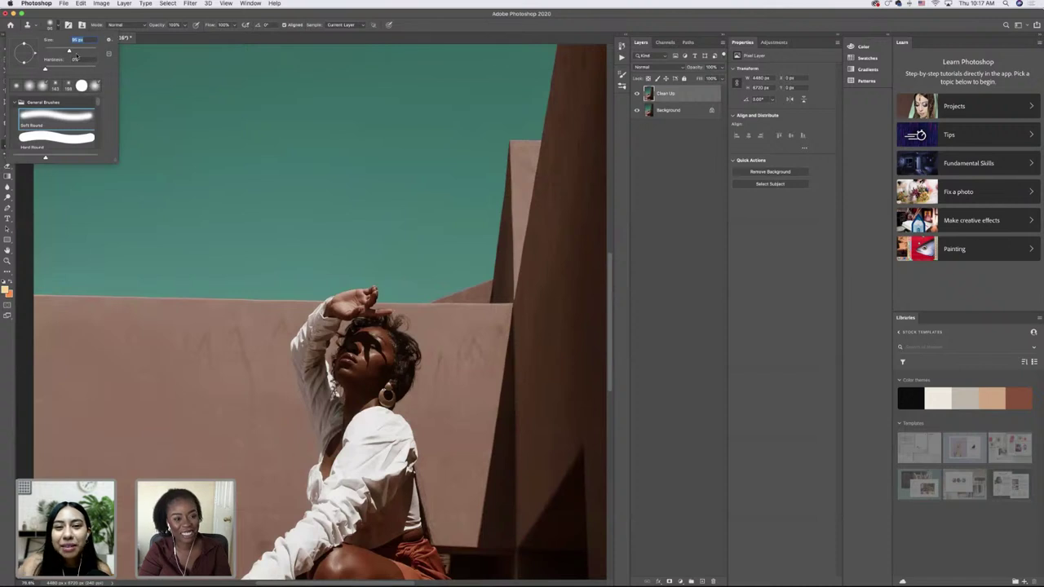
drag(78, 54, 81, 51)
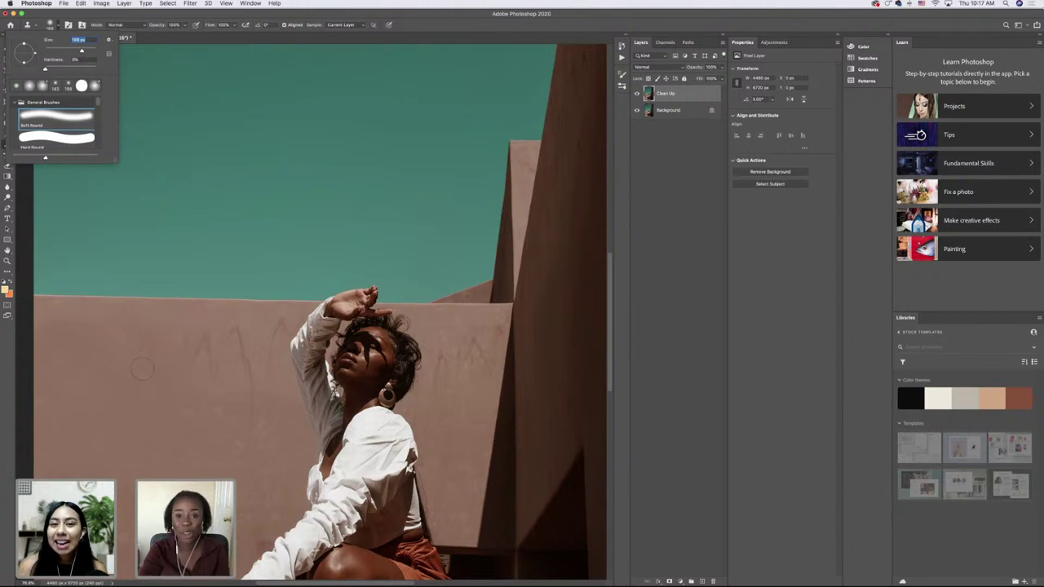
key(Return)
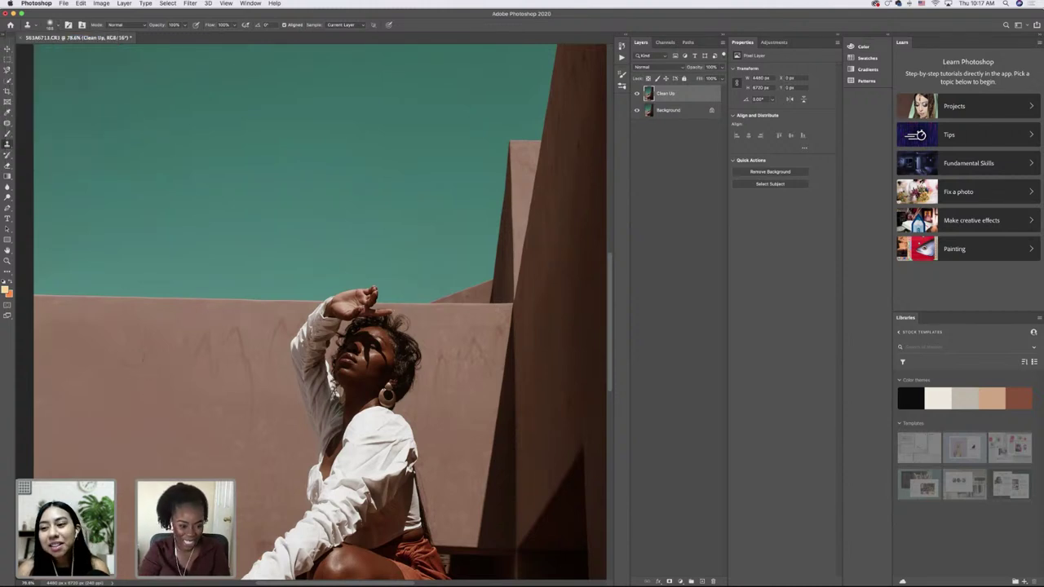
- Clone over the faint scribbled marks on the wall left of the woman
alt+click(96, 353)
mouse_move(155, 352)
mouse_down()
mouse_move(222, 349)
mouse_move(210, 351)
mouse_move(235, 356)
mouse_move(256, 393)
mouse_move(266, 389)
mouse_up()
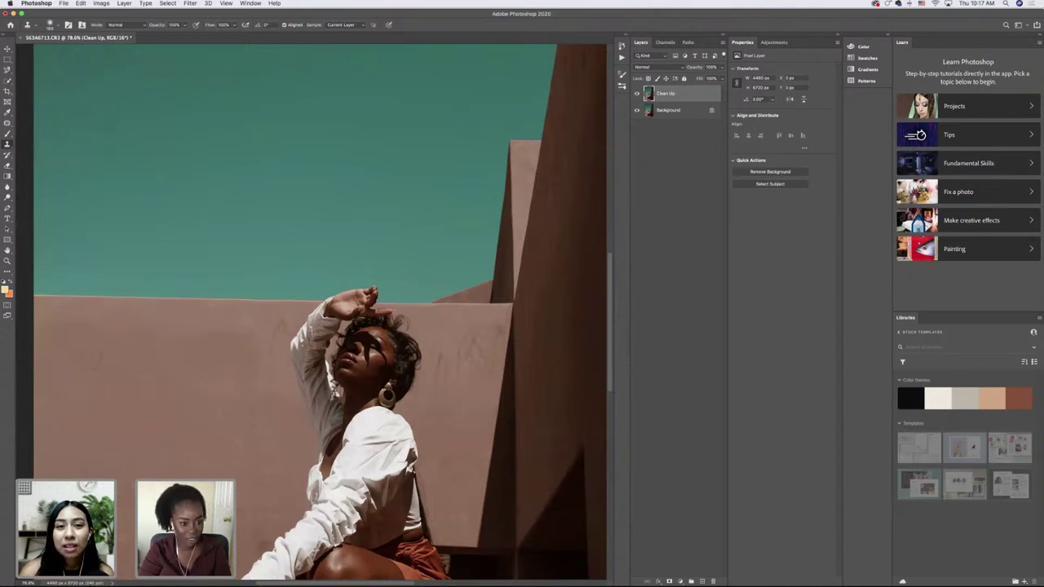
click(58, 26)
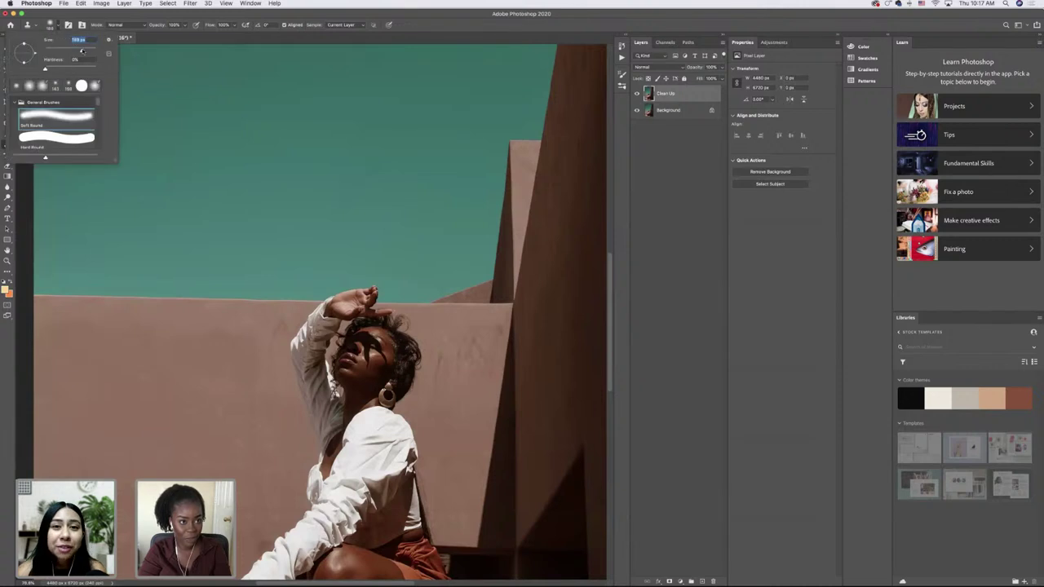
click(131, 355)
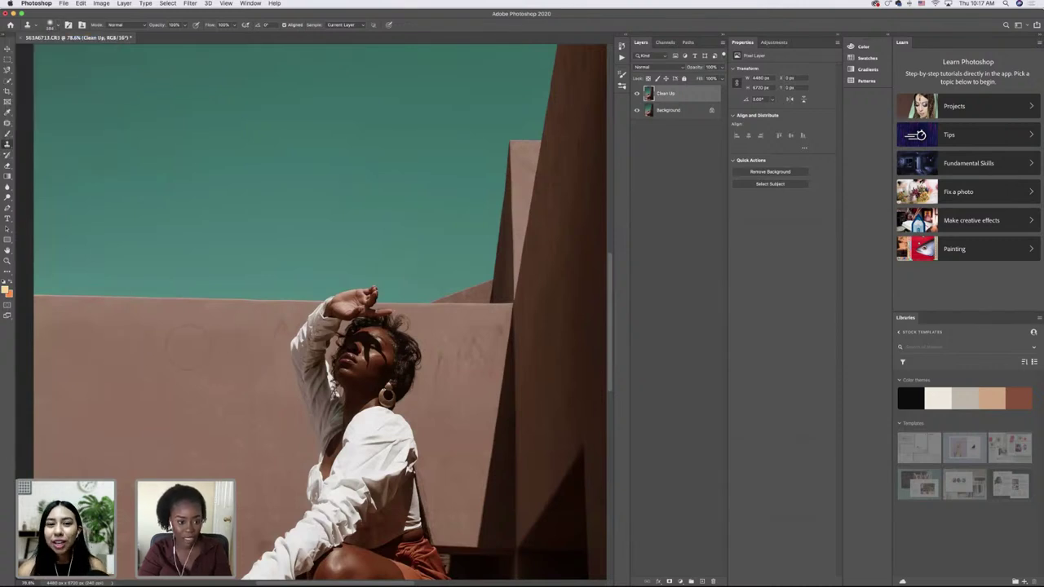
drag(207, 350, 196, 336)
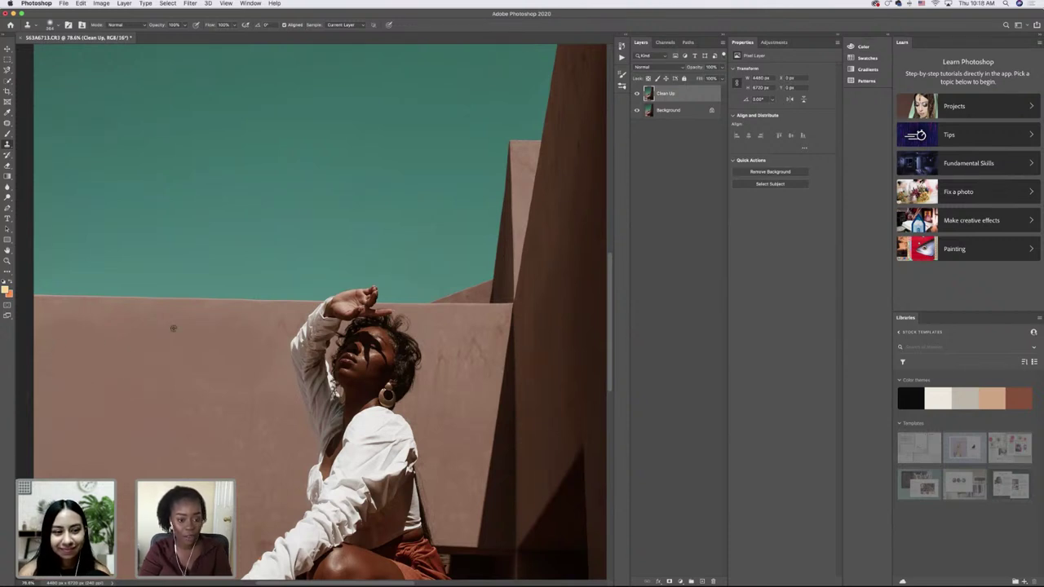
- Clone clean plaster texture over the marks on the terracotta wall right of the woman's head
scroll(283, 316, right, 5)
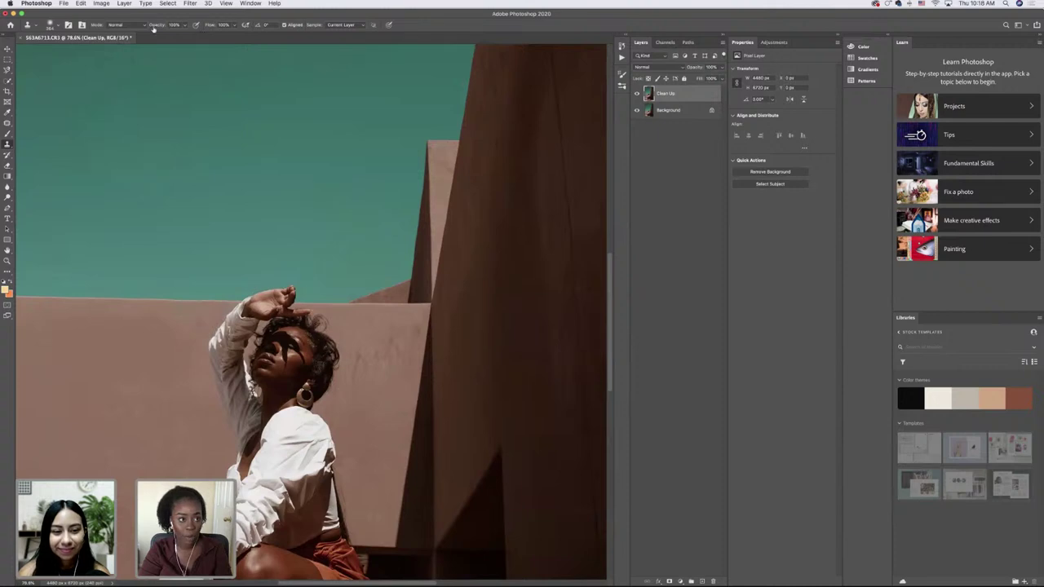
click(52, 25)
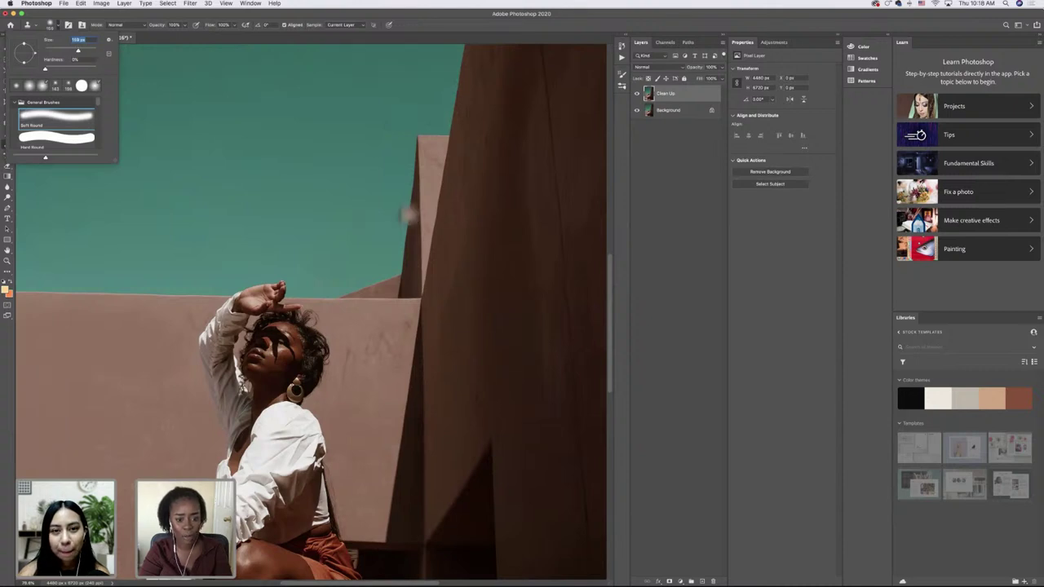
click(381, 384)
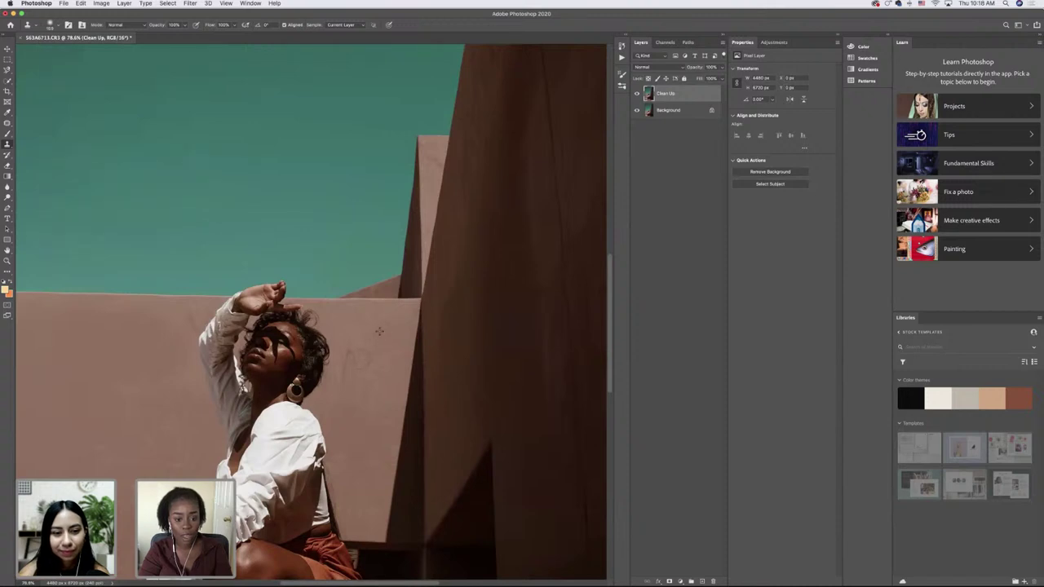
scroll(351, 352, up, 5)
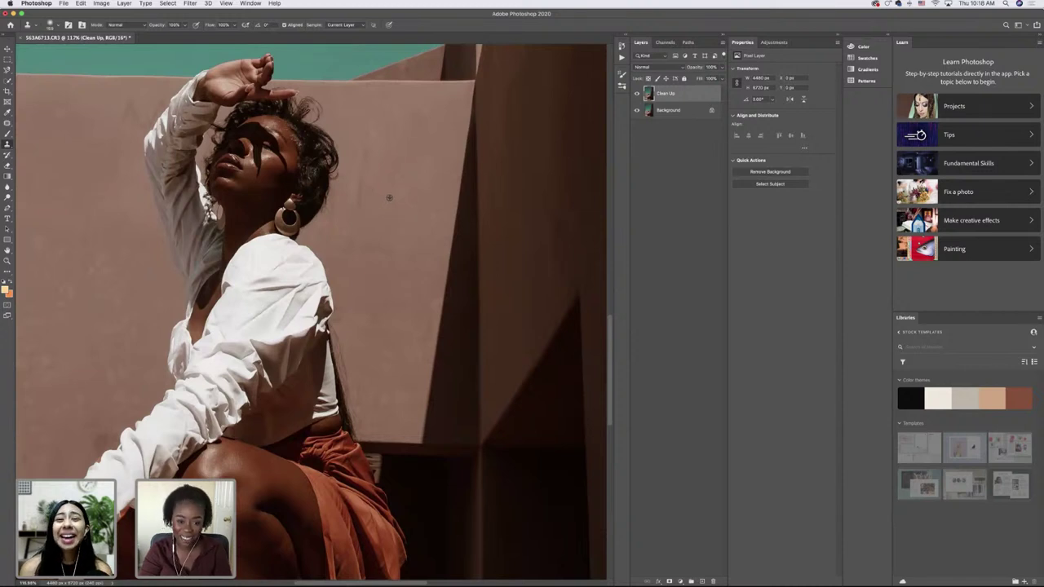
alt+click(394, 178)
mouse_move(388, 124)
mouse_down()
mouse_move(372, 157)
mouse_move(366, 147)
mouse_move(380, 133)
mouse_up()
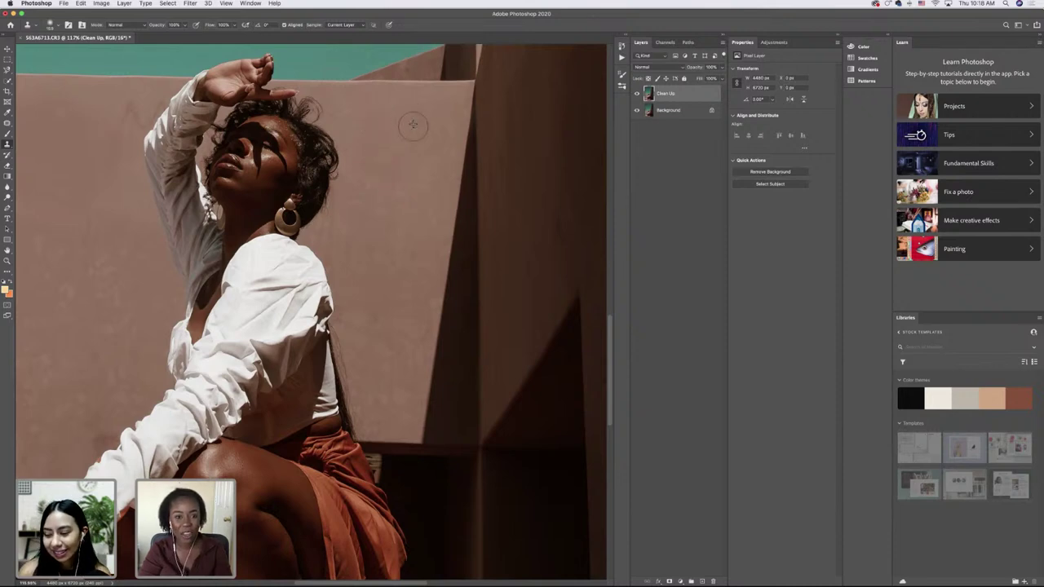
- Move to the pink wall beside her head and check the Clone Stamp brush settings
scroll(387, 173, up, 10)
scroll(373, 216, up, 5)
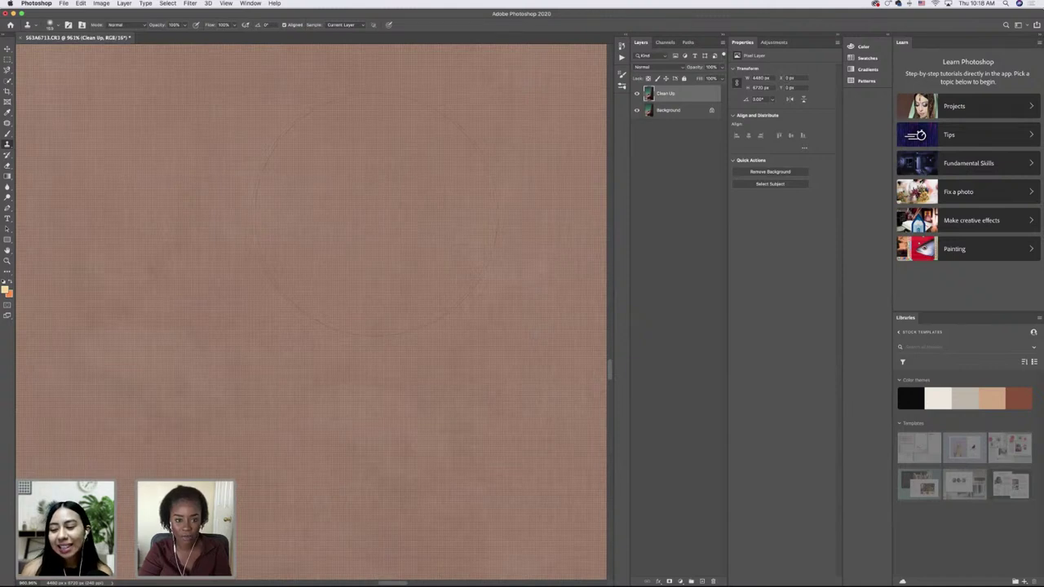
scroll(375, 216, down, 5)
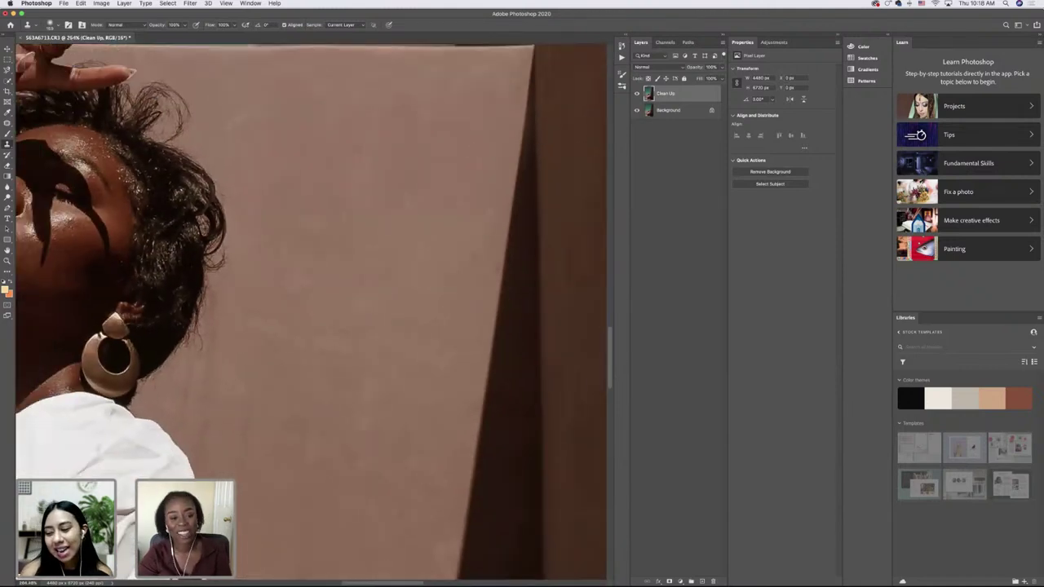
scroll(375, 216, down, 5)
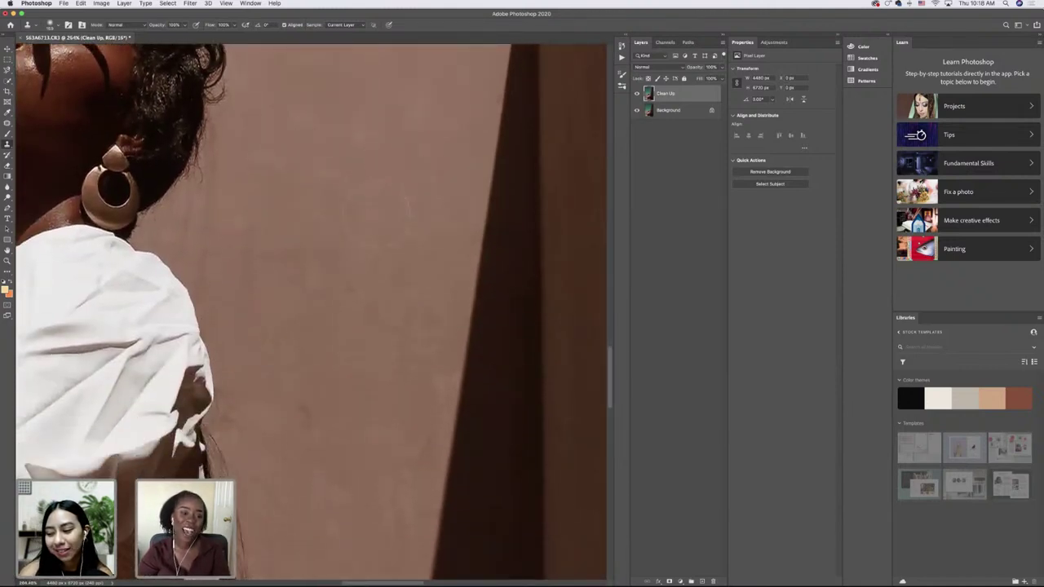
scroll(375, 213, up, 1)
scroll(375, 213, down, 1)
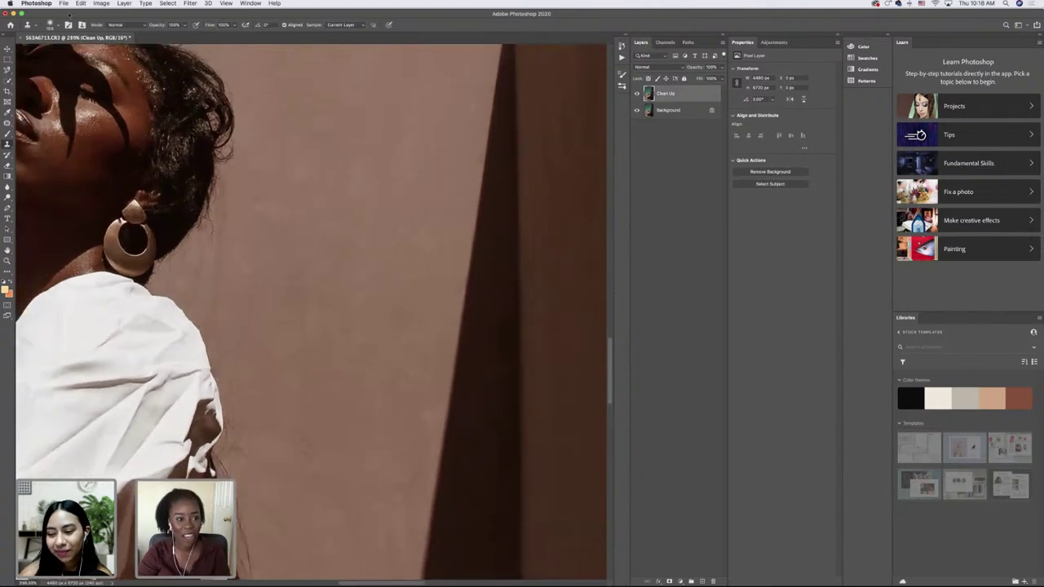
click(53, 25)
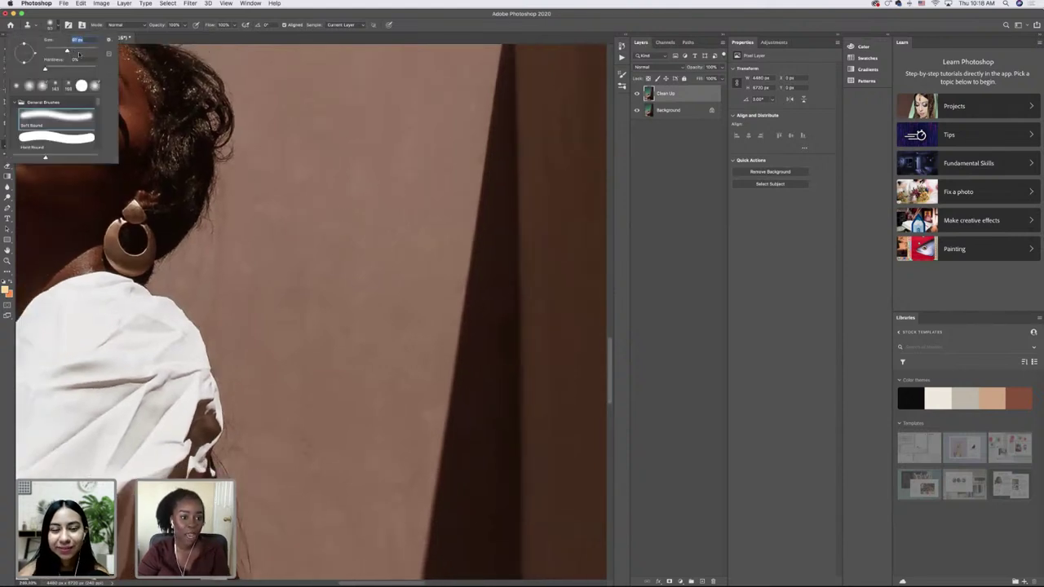
click(274, 253)
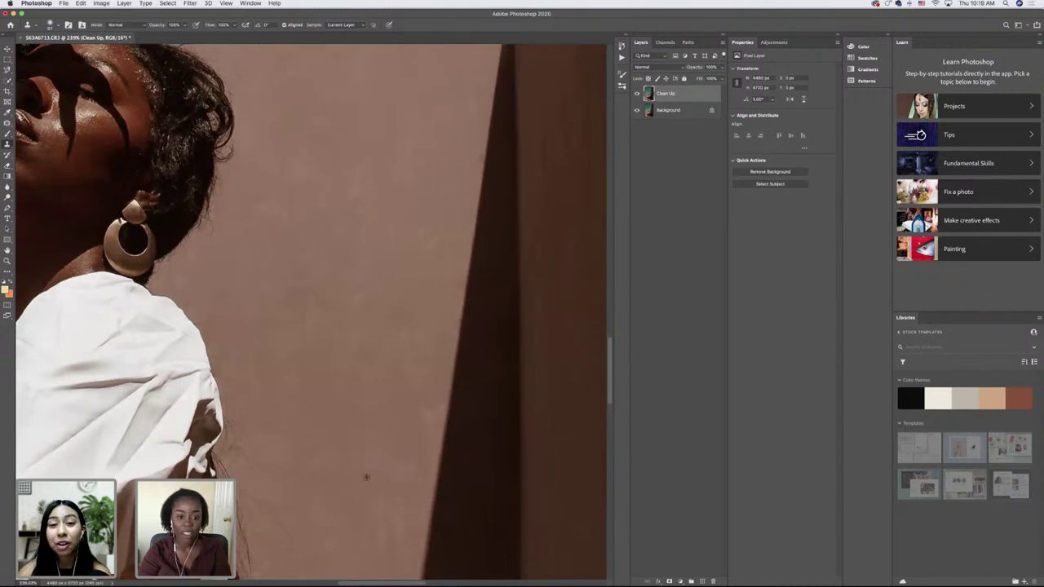
- Zoom out to the whole photo, then zoom back in on the wall left of the raised arm
key(super+minus)
key(super+minus)
key(super+minus)
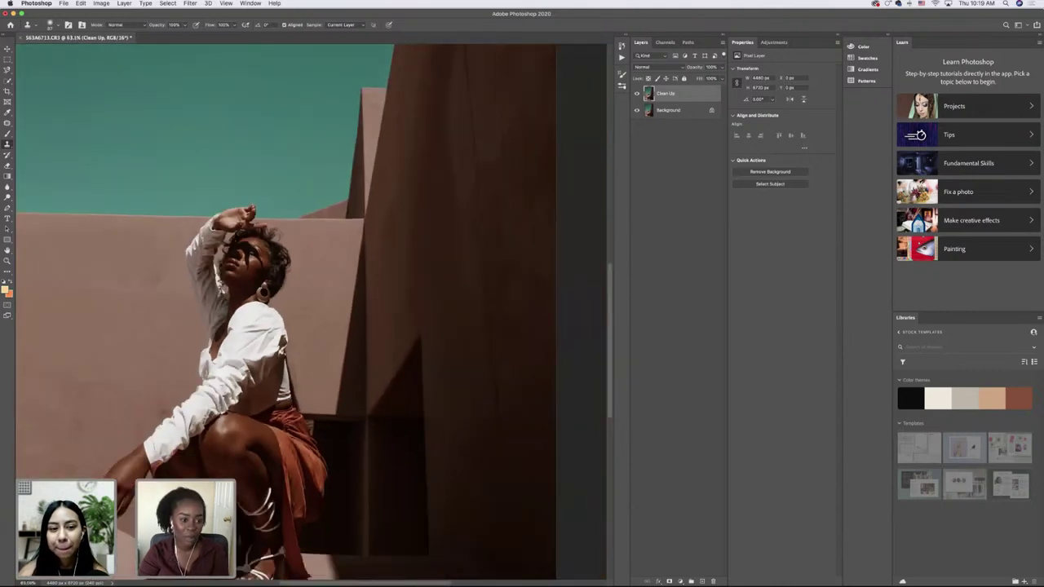
scroll(147, 302, up, 5)
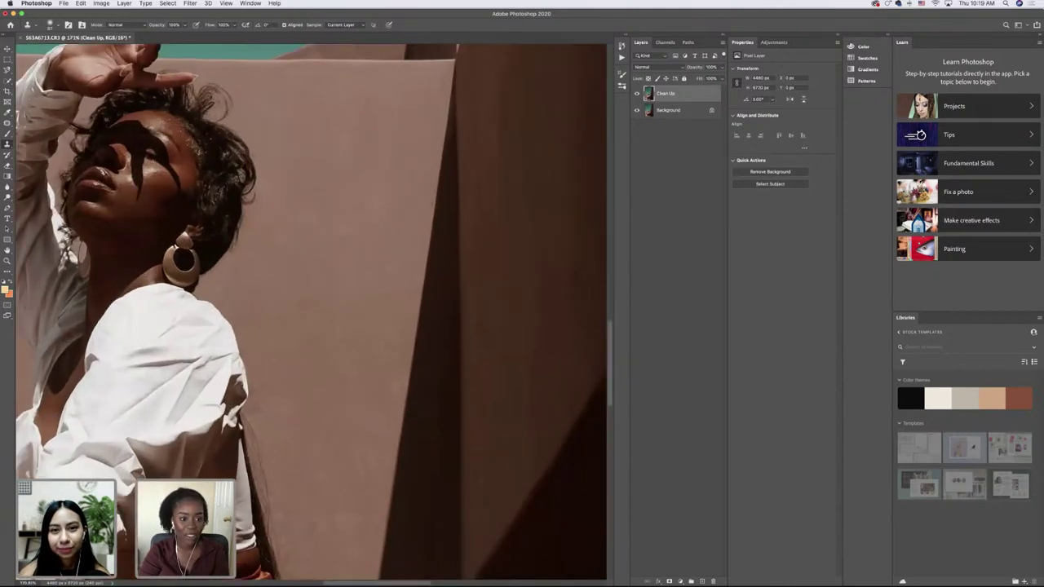
scroll(91, 260, up, 2)
scroll(91, 260, up, 3)
scroll(91, 259, left, 2)
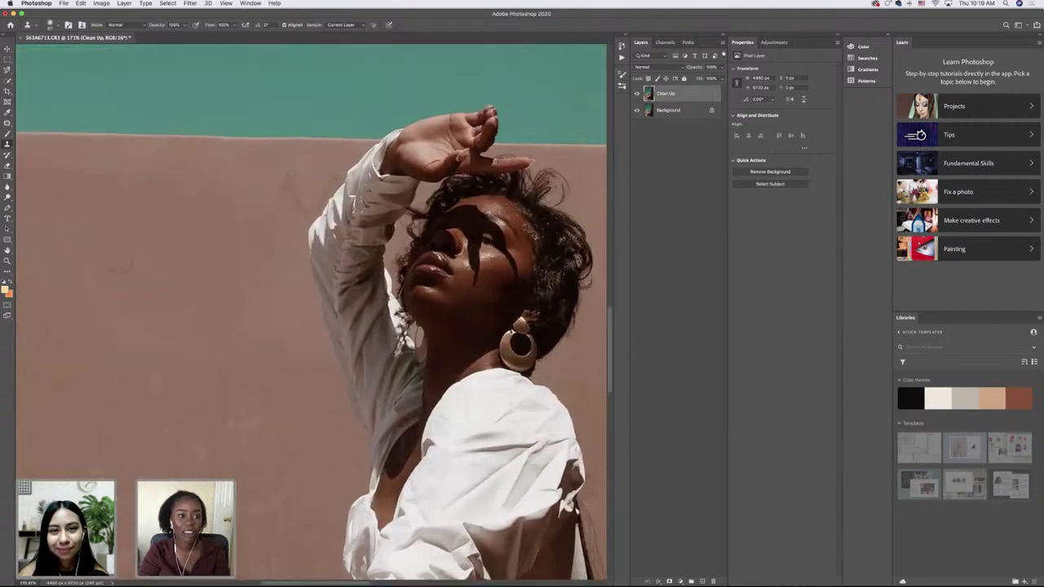
click(52, 25)
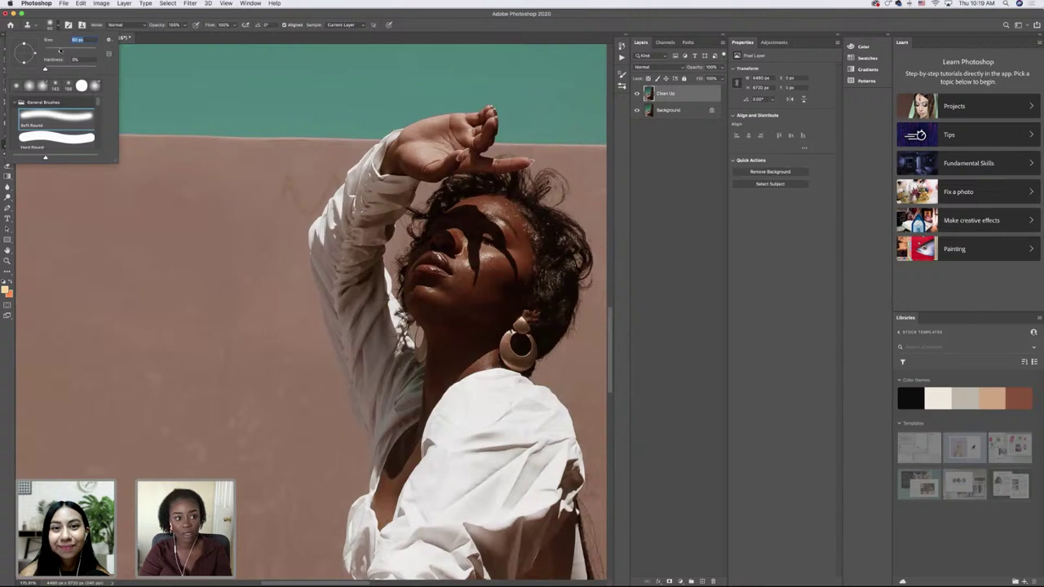
scroll(216, 169, up, 2)
scroll(216, 170, left, 2)
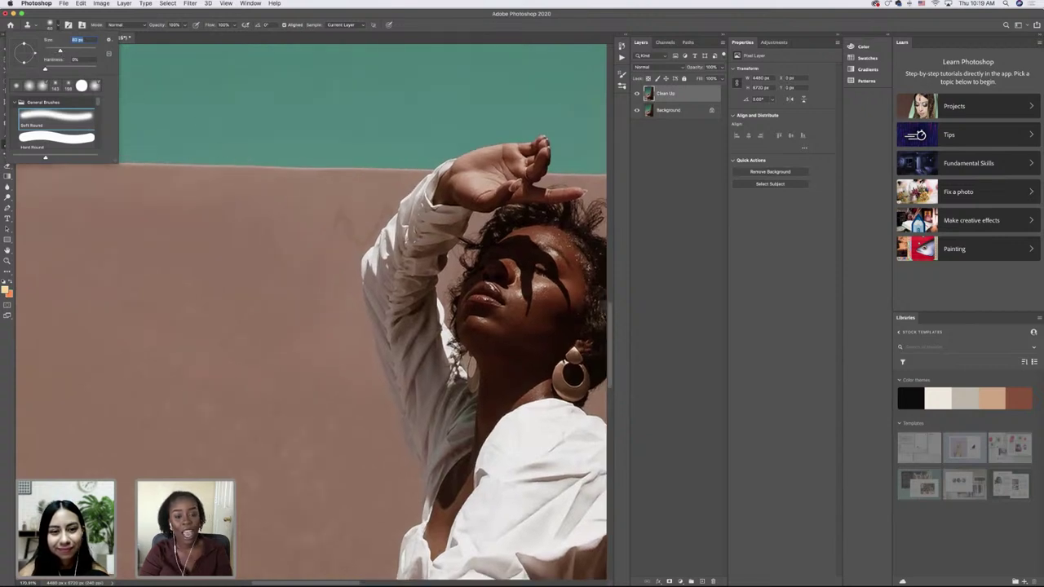
click(298, 232)
- Sample clean wall and clone over the faint marks left of the raised arm, then shrink the brush slightly
alt+click(232, 221)
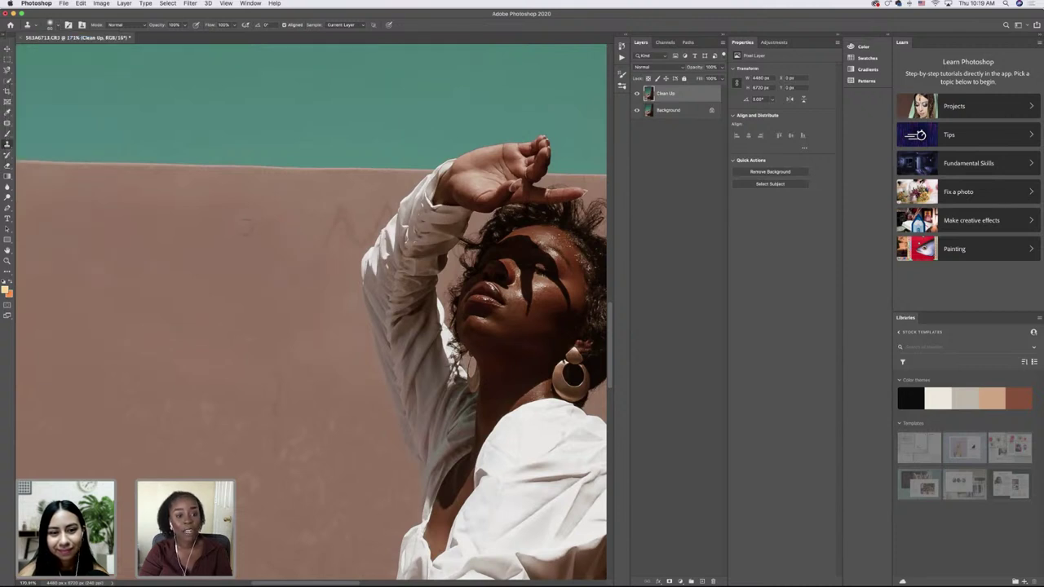
click(51, 25)
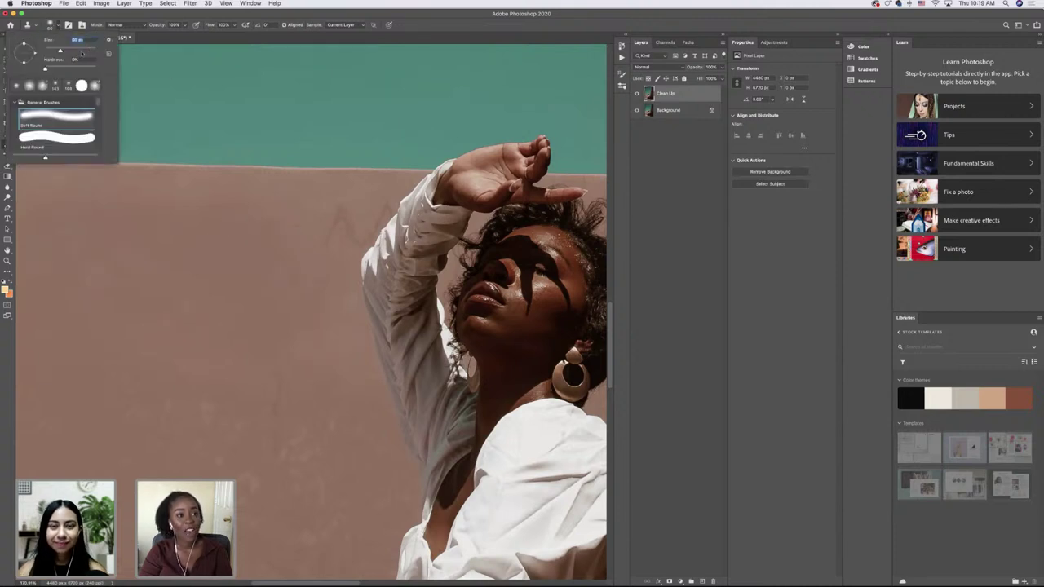
click(293, 218)
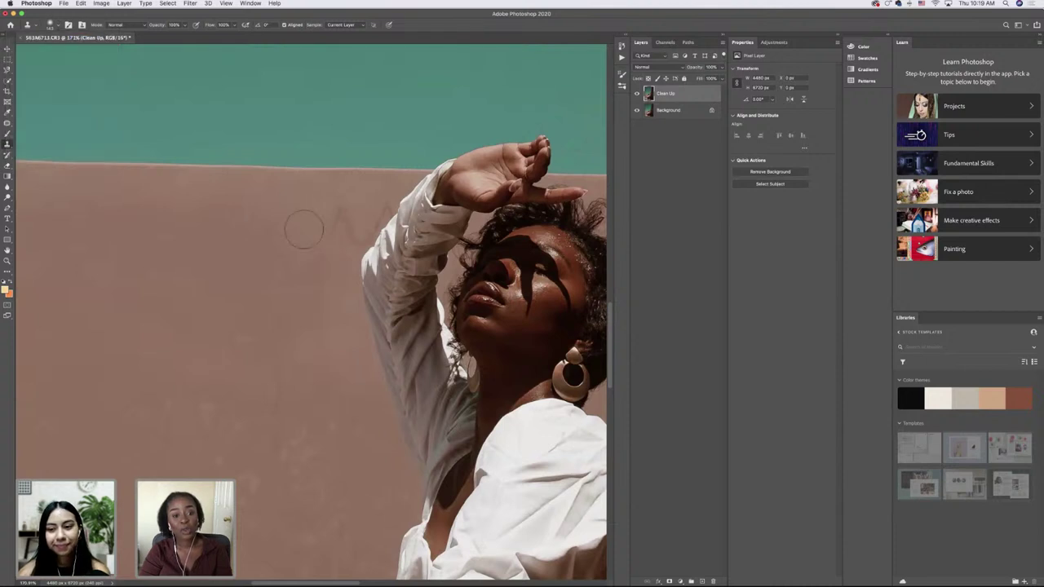
mouse_move(301, 227)
mouse_down()
mouse_move(292, 222)
mouse_move(315, 232)
mouse_move(337, 226)
mouse_move(338, 215)
mouse_up()
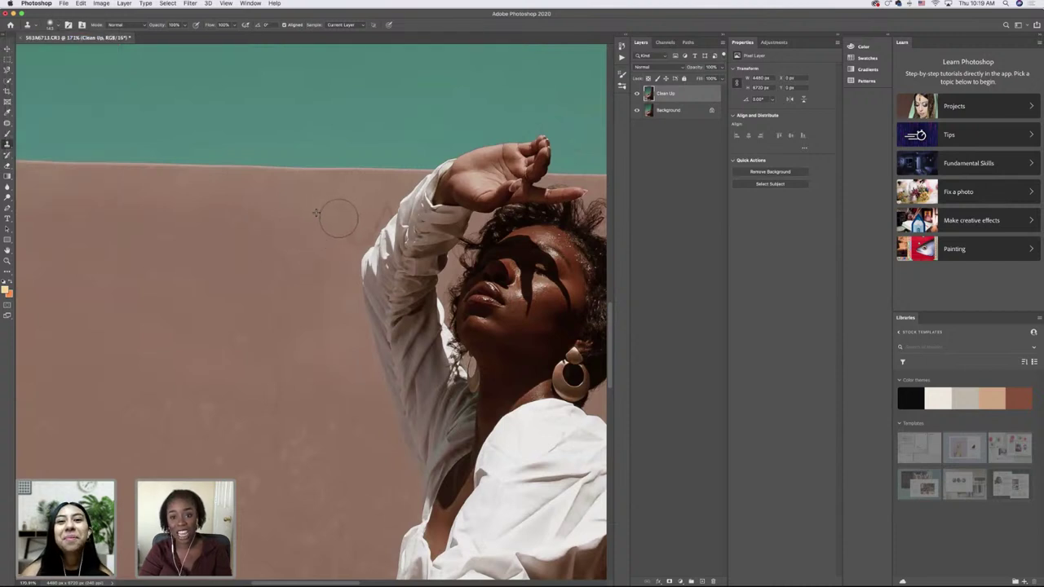
click(51, 25)
drag(72, 51, 70, 52)
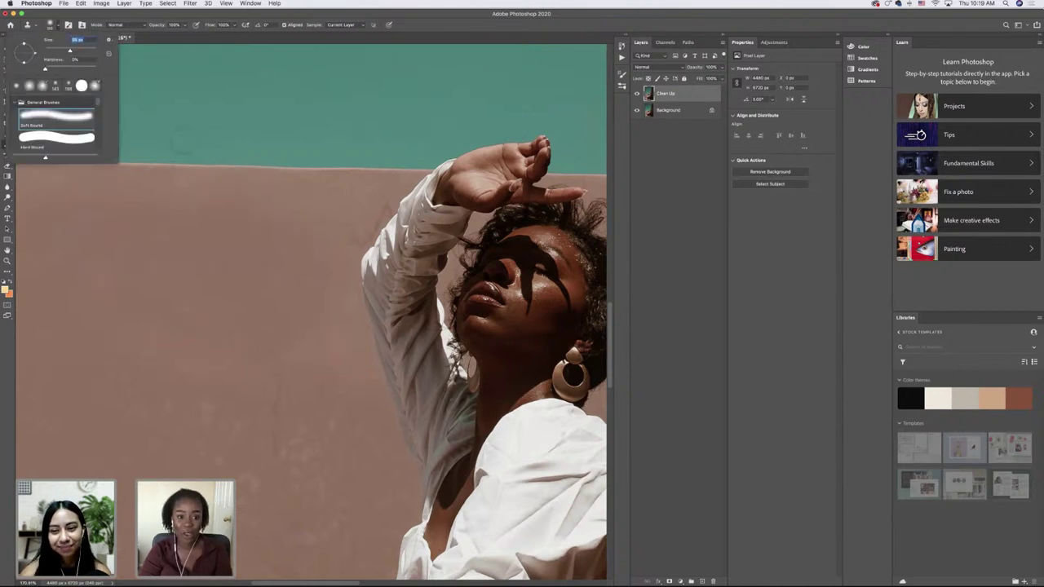
scroll(329, 234, up, 3)
scroll(346, 312, down, 6)
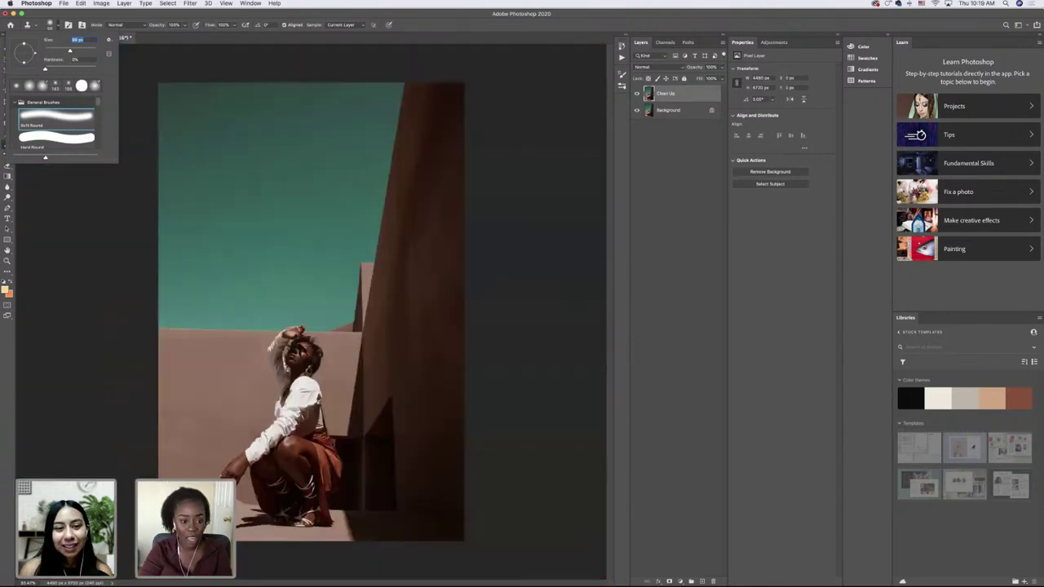
- Shrink the Clone Stamp brush and stamp sampled wall texture over the blemish near the raised arm
scroll(293, 346, up, 5)
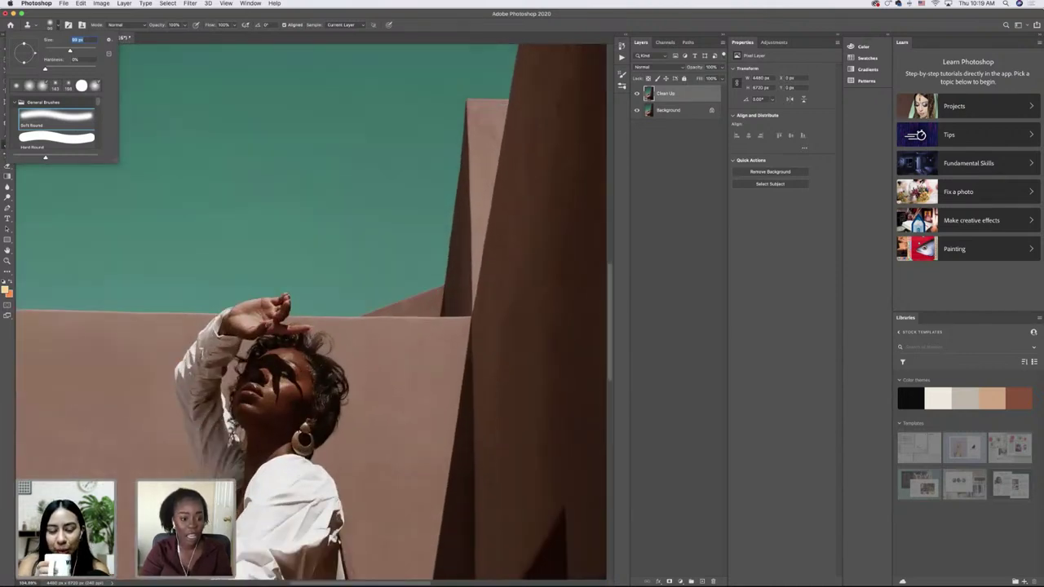
scroll(263, 410, up, 5)
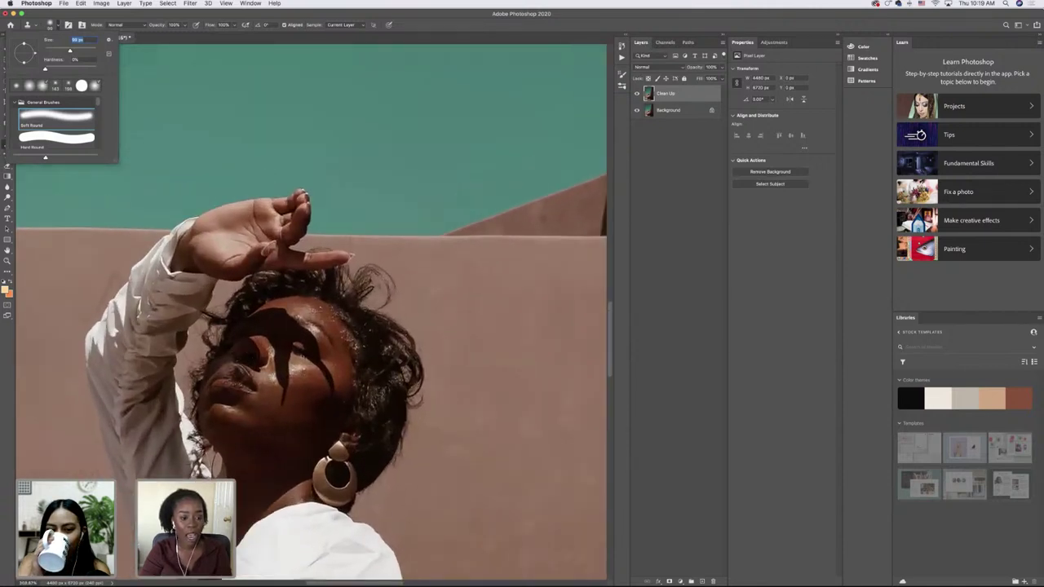
scroll(207, 349, left, 3)
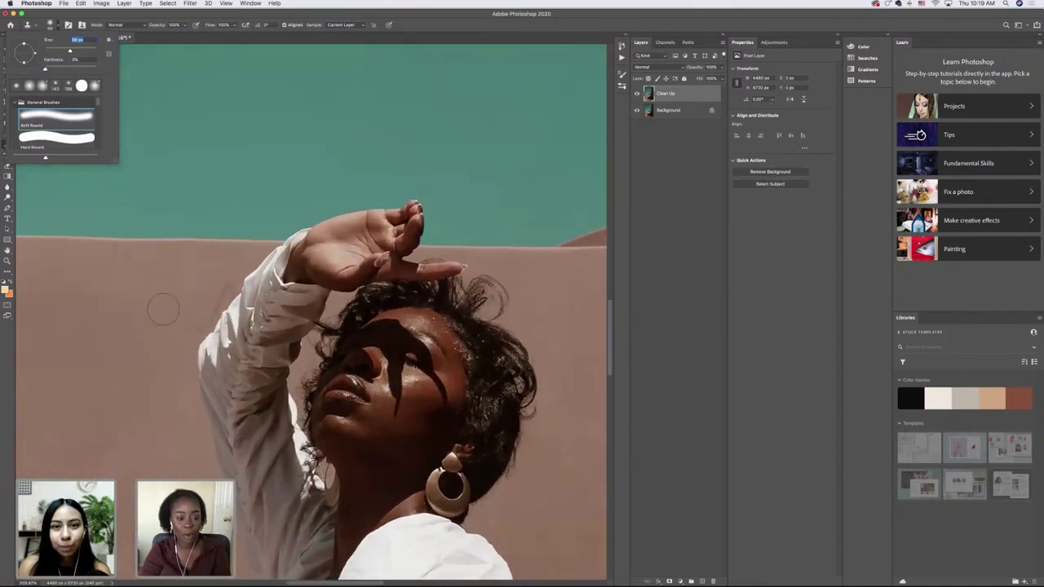
key(Return)
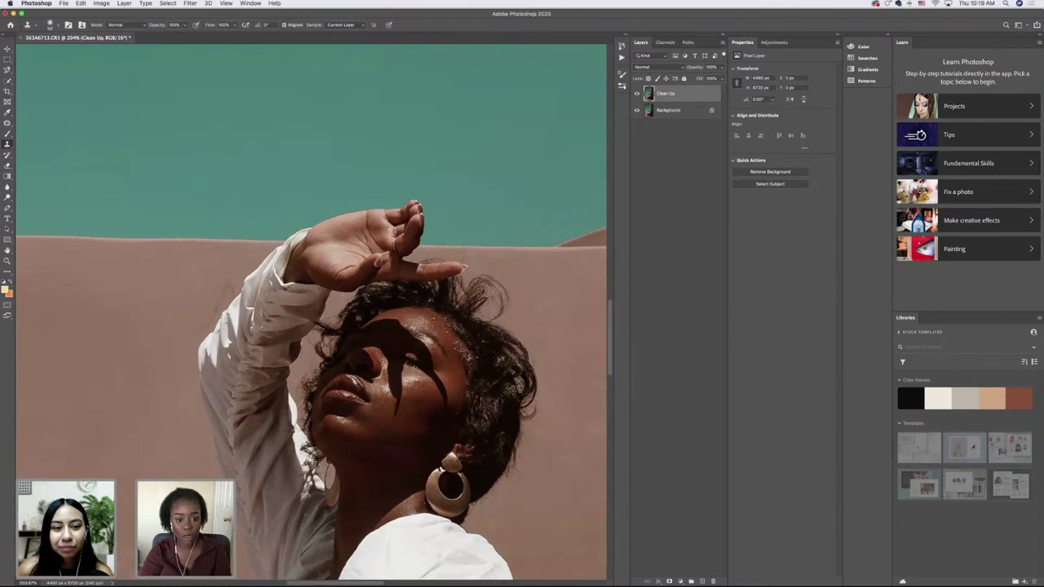
scroll(256, 282, down, 2)
click(56, 25)
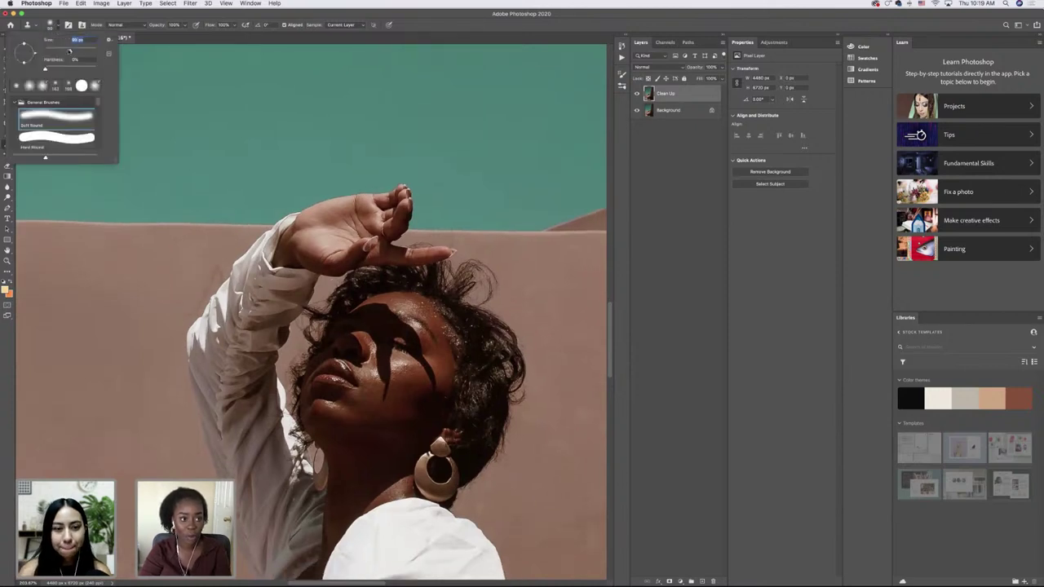
drag(70, 52, 62, 49)
scroll(207, 266, up, 2)
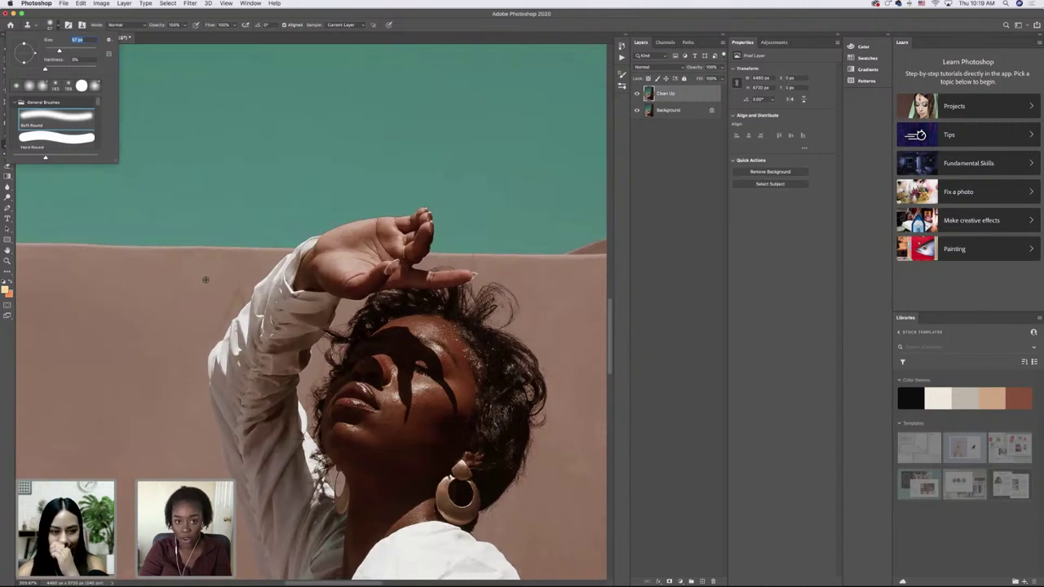
alt+click(207, 283)
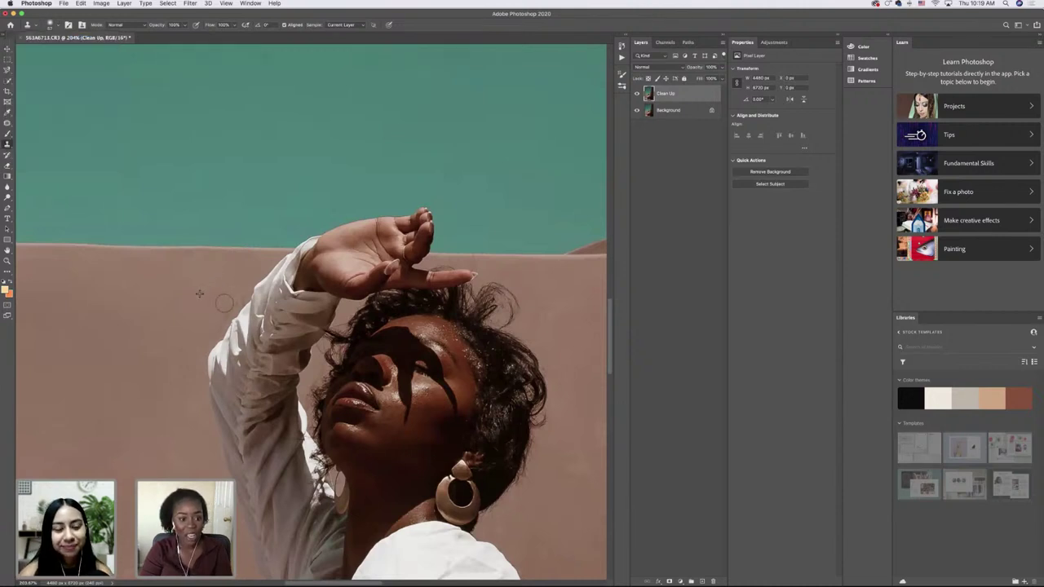
drag(225, 302, 217, 306)
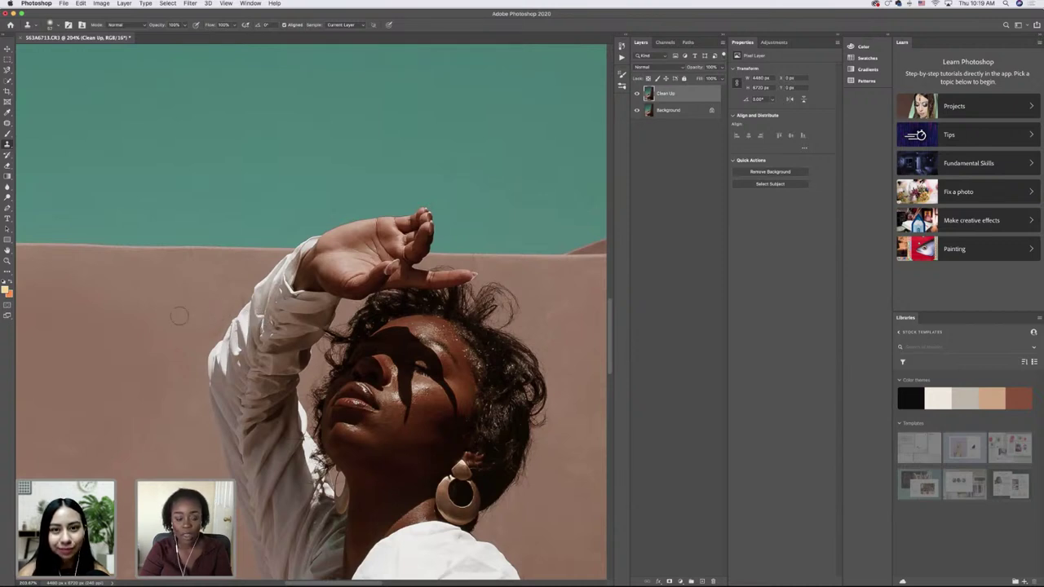
- Make the Clone Stamp brush slightly larger for the lower wall left of the sleeve
scroll(179, 316, left, 2)
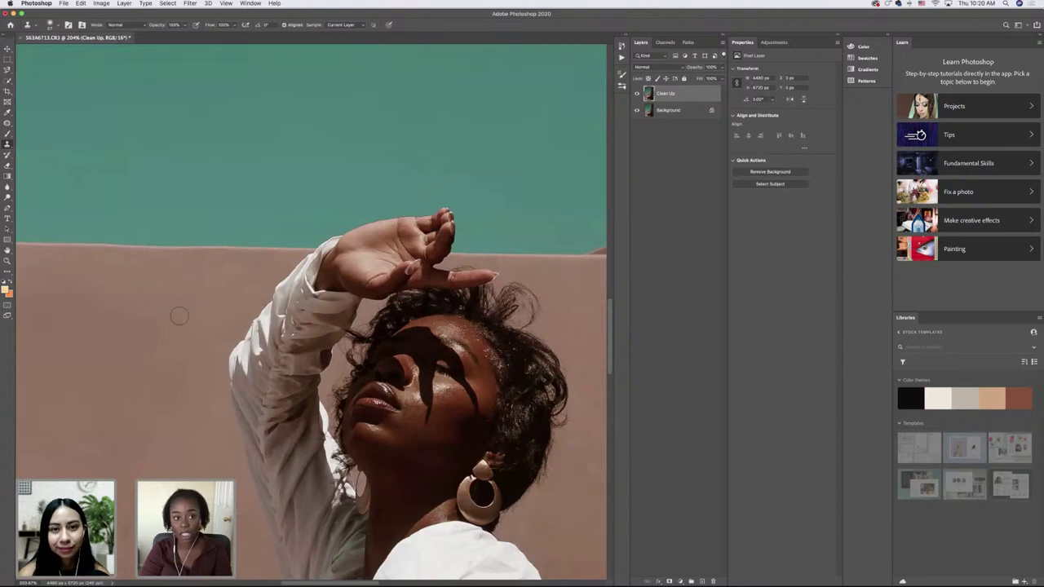
scroll(181, 320, down, 3)
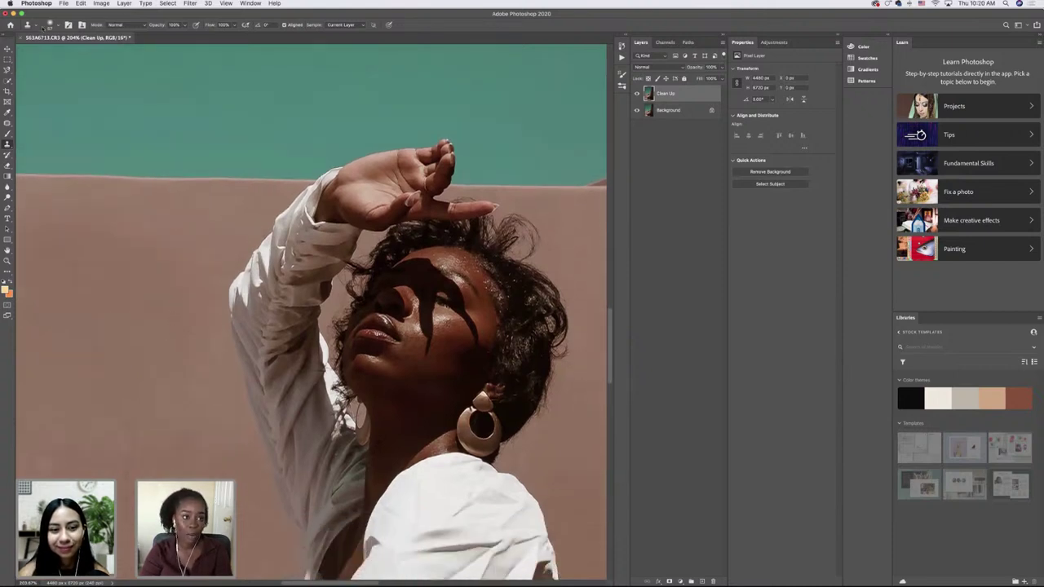
click(30, 25)
drag(74, 52, 77, 52)
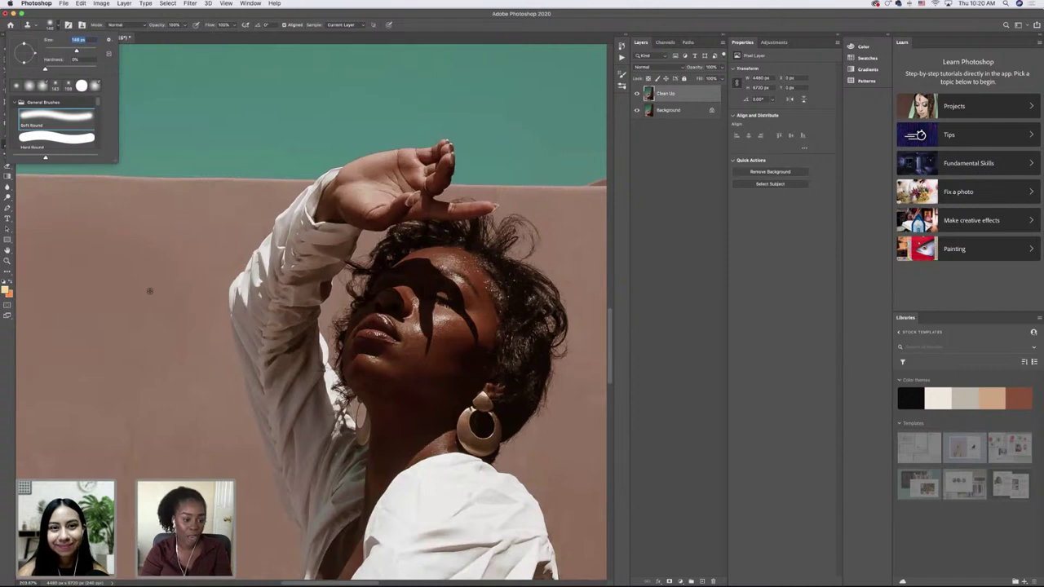
click(96, 428)
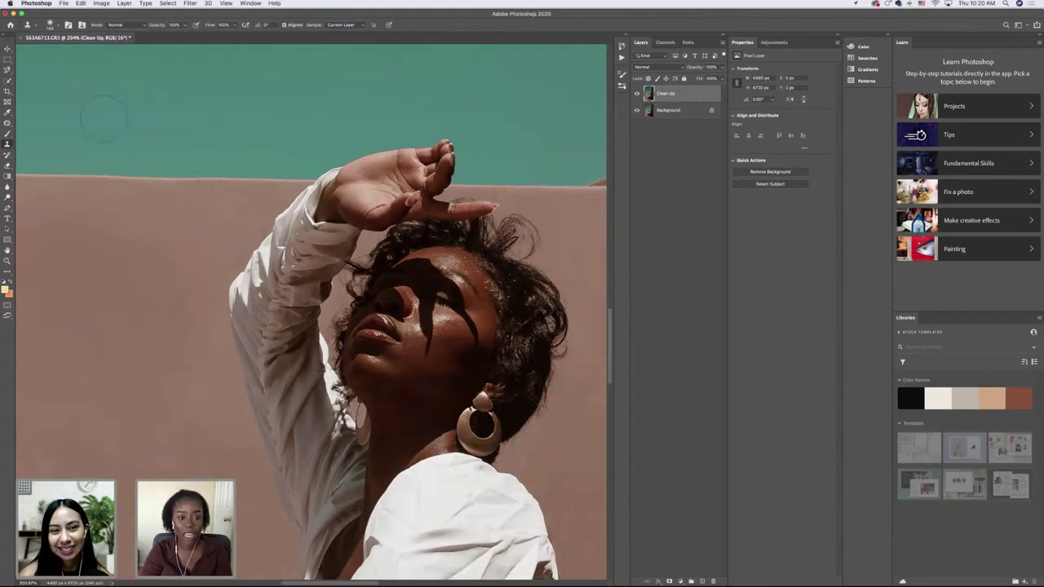
scroll(307, 298, up, 5)
scroll(312, 311, down, 1)
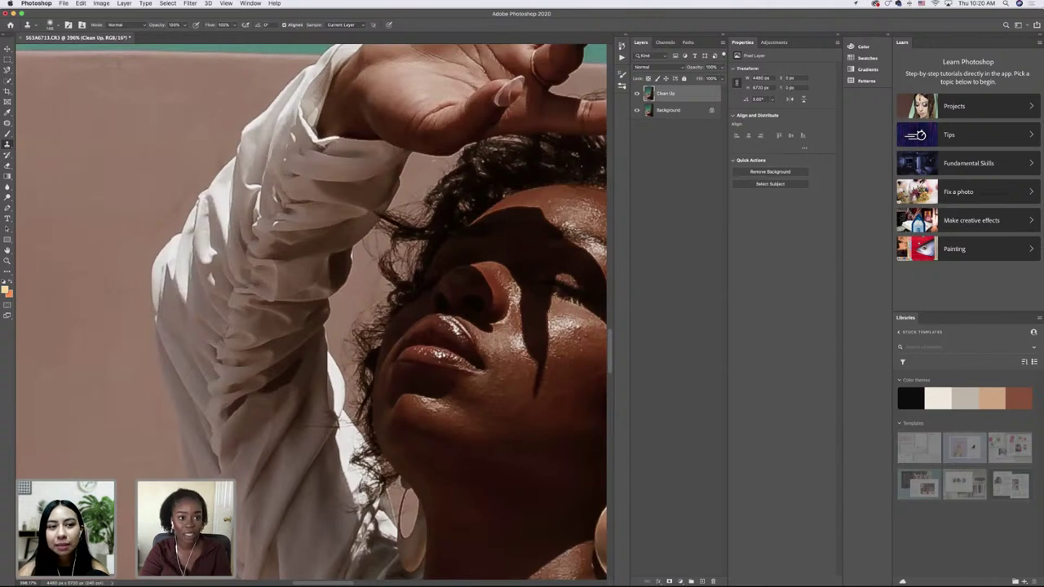
- Resize the Clone Stamp brush in the preset picker and zoom out over the wall
click(51, 26)
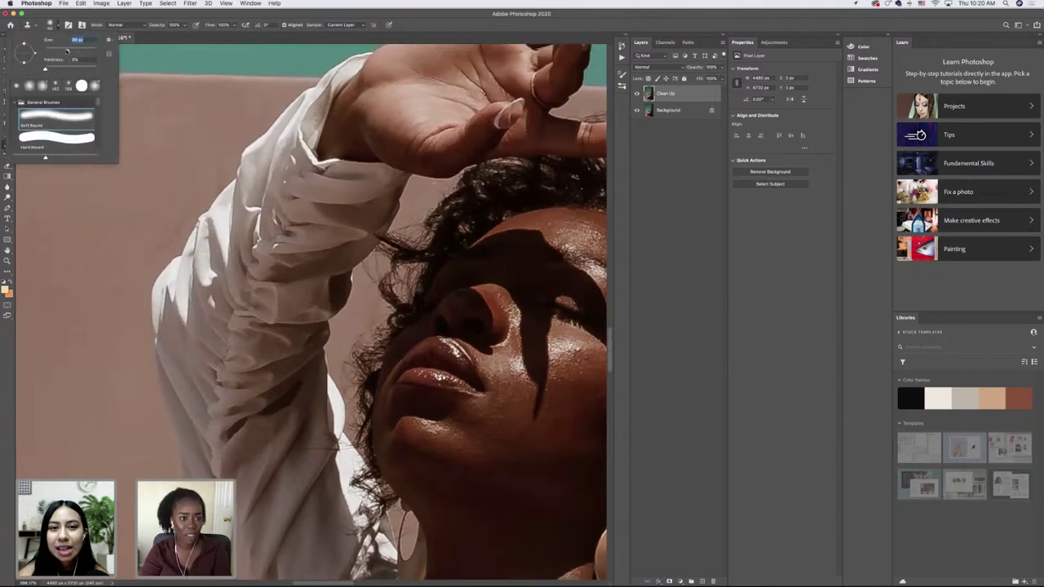
click(175, 147)
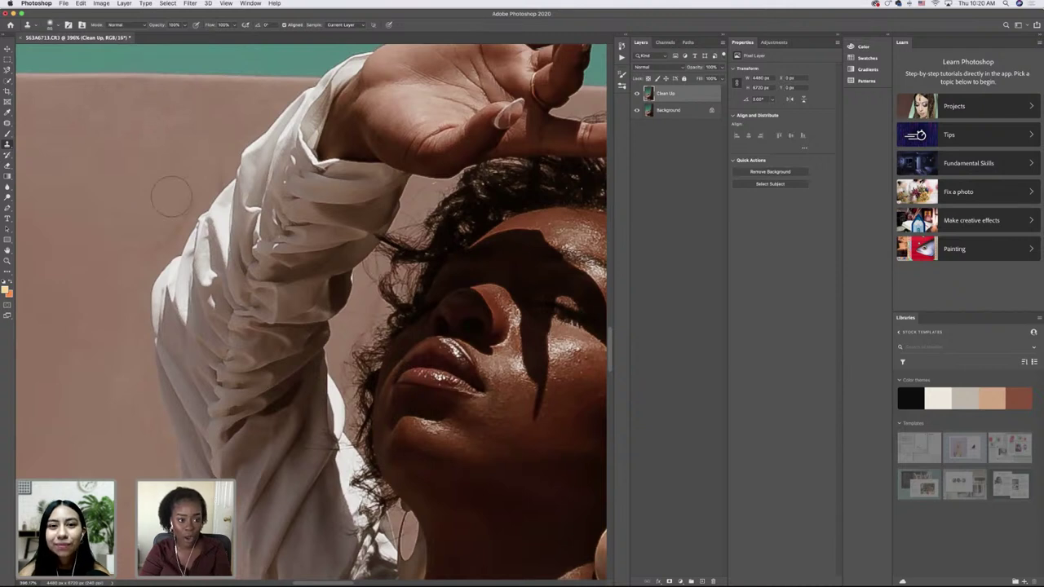
click(50, 26)
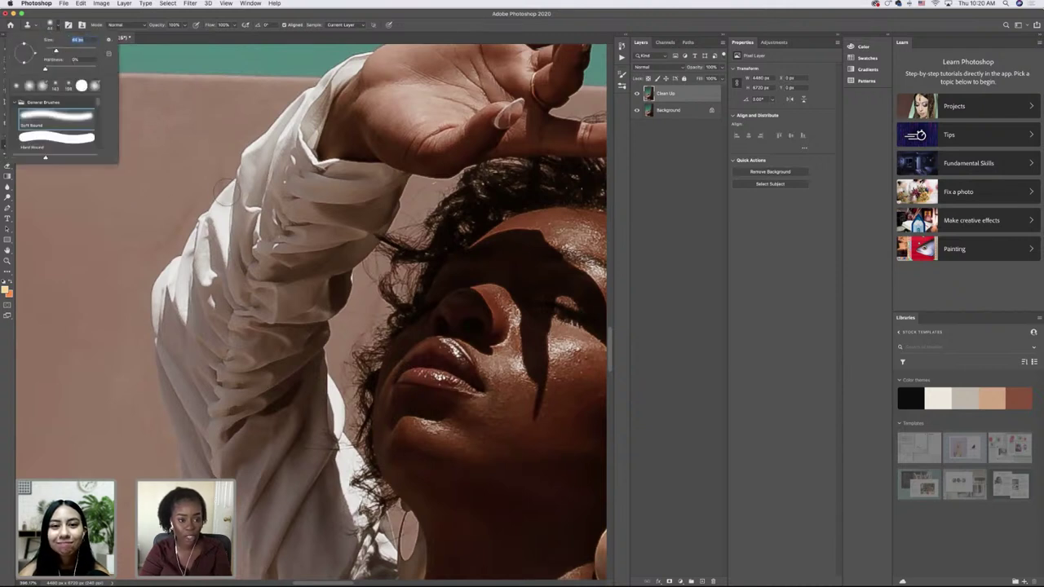
click(146, 246)
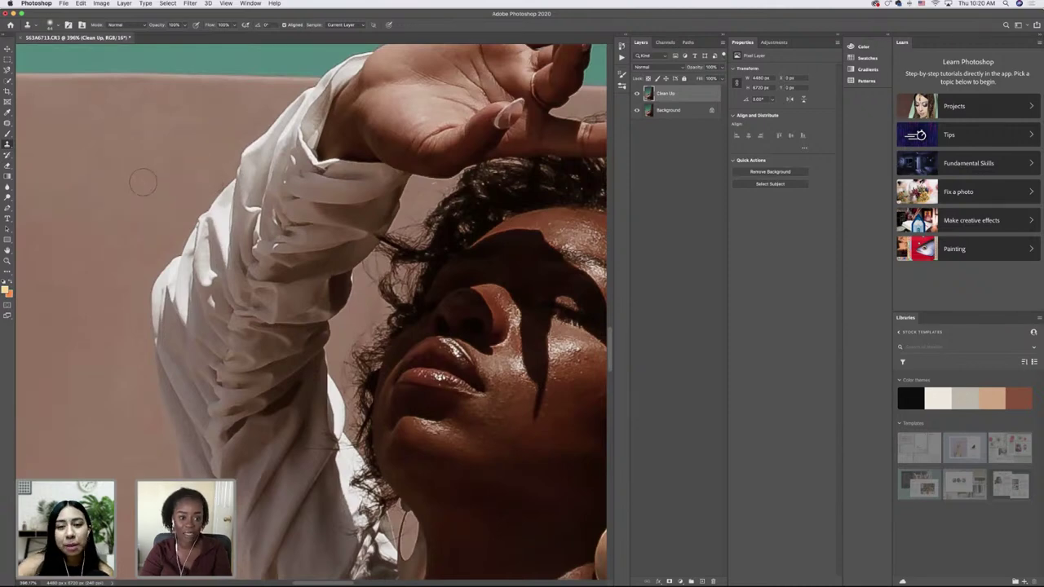
scroll(144, 178, down, 3)
scroll(144, 178, down, 5)
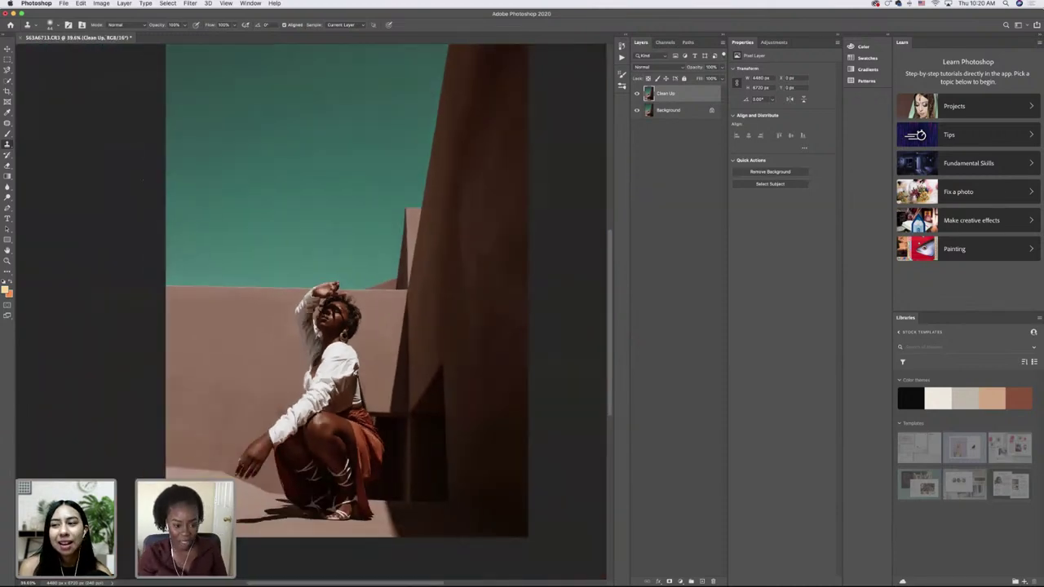
- Set a new Clone Stamp brush size and swap colours so orange is the foreground
scroll(286, 342, up, 5)
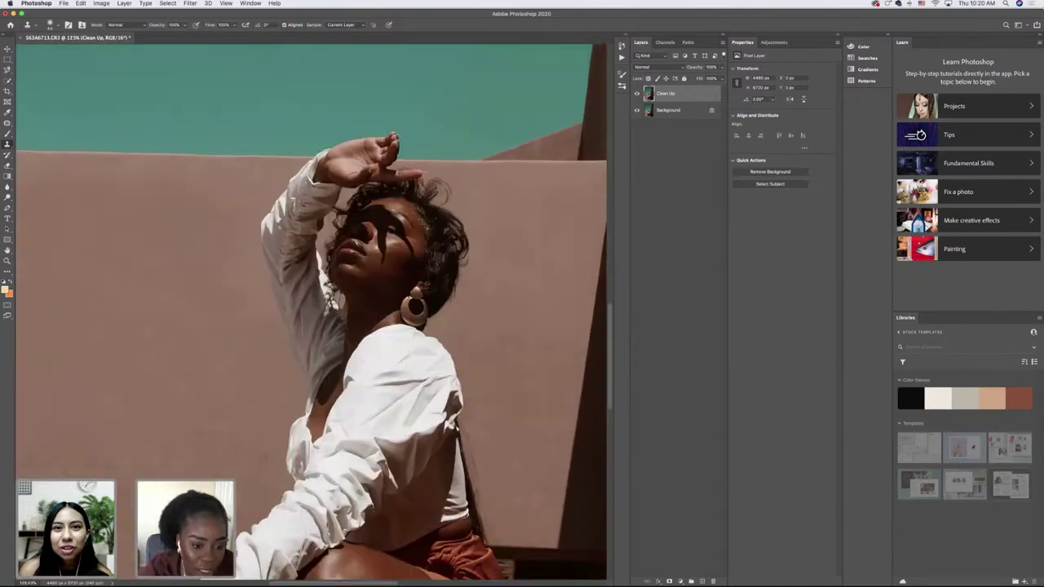
scroll(285, 343, down, 5)
scroll(309, 310, up, 5)
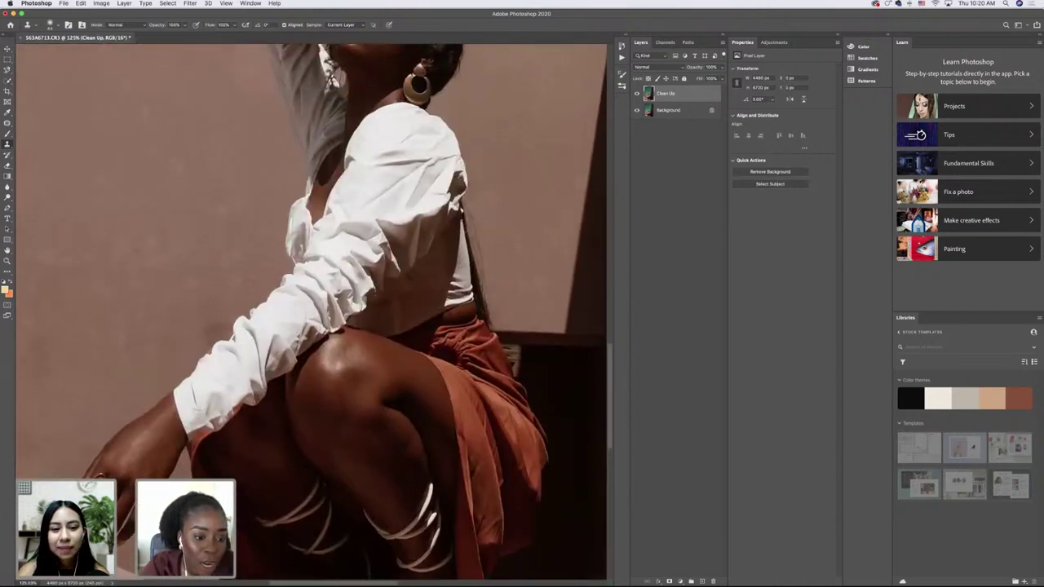
scroll(310, 310, up, 2)
click(51, 25)
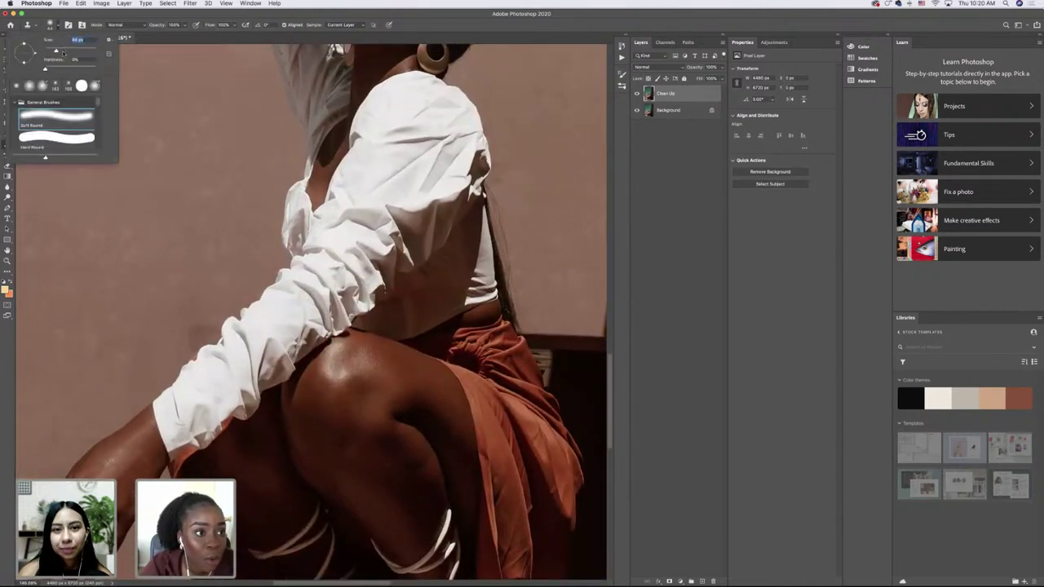
click(171, 320)
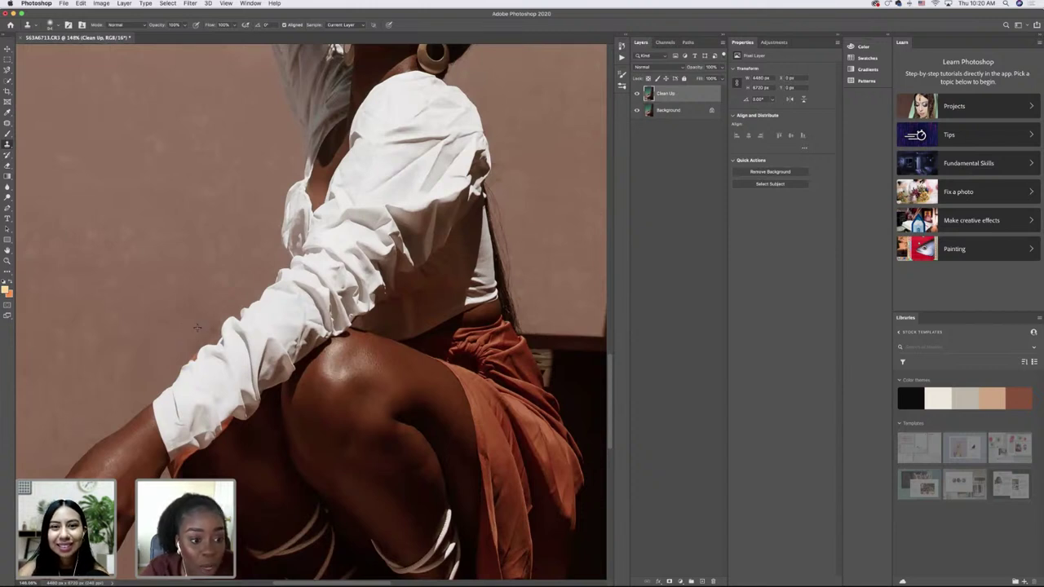
key(x)
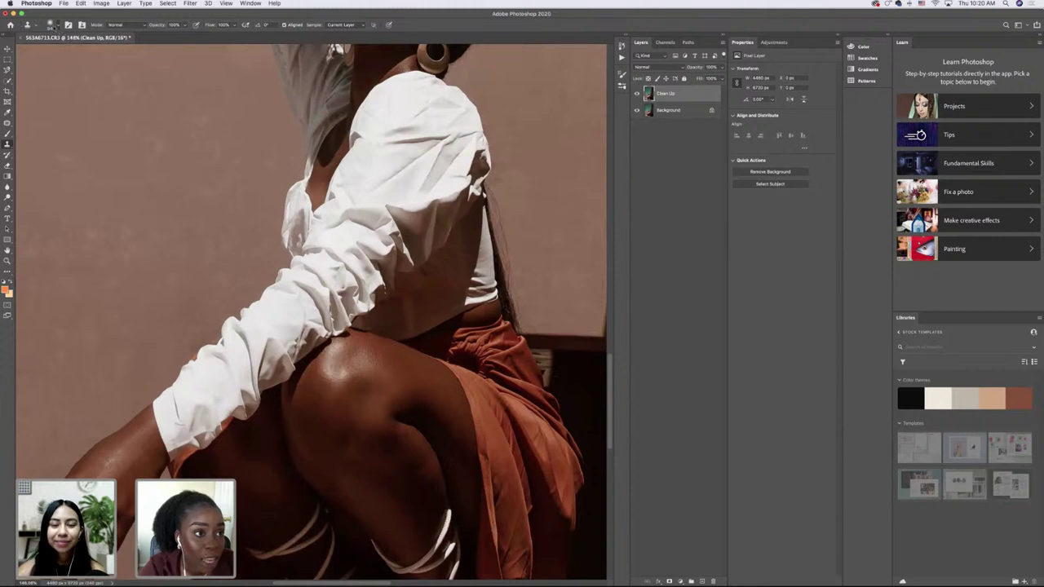
click(58, 26)
click(193, 328)
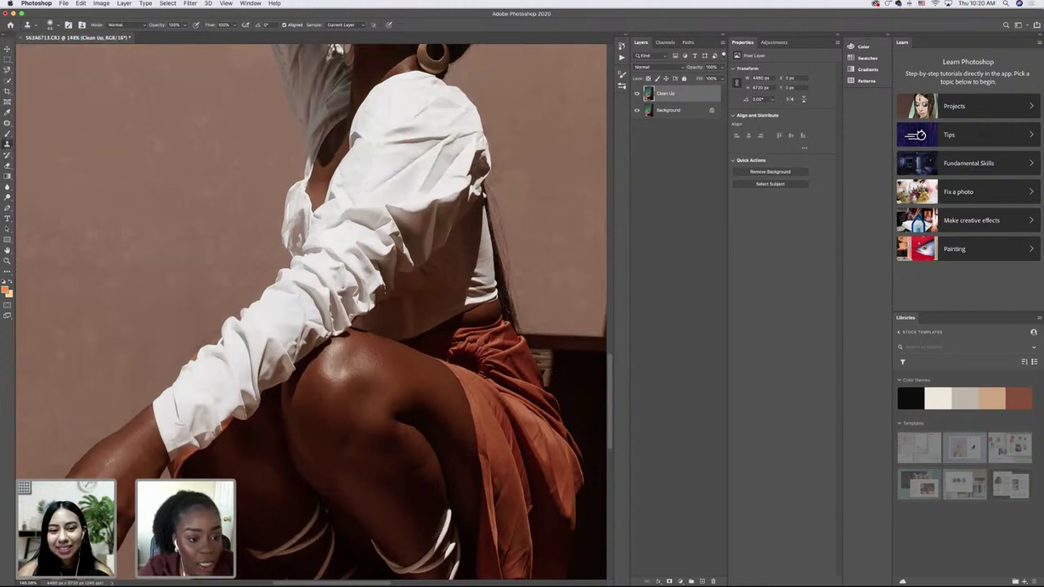
- Compare the Clean Up layer with the original, then erase its retouching over the white sleeve
click(638, 96)
click(638, 96)
click(638, 96)
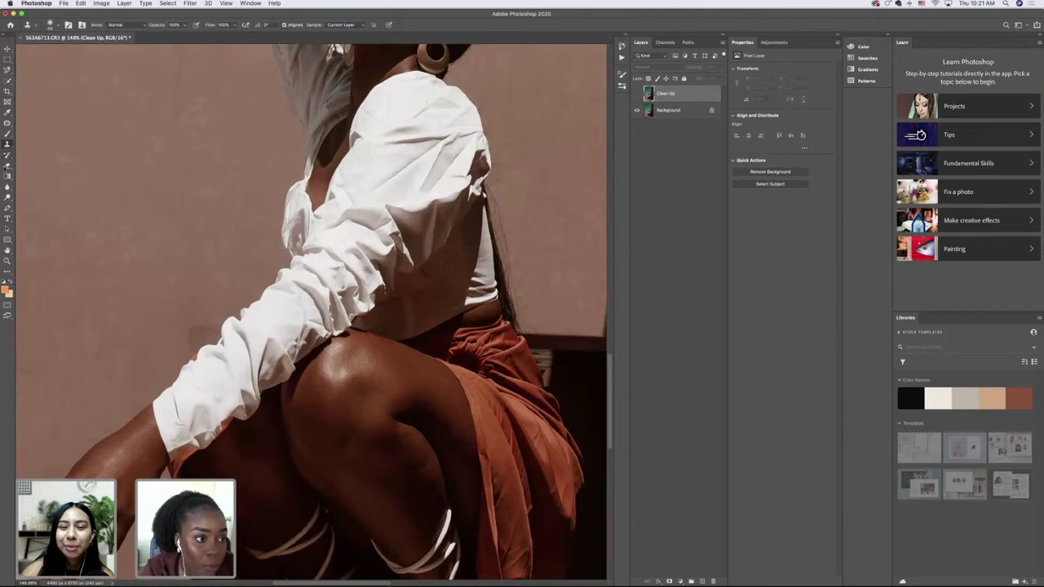
click(6, 164)
click(637, 96)
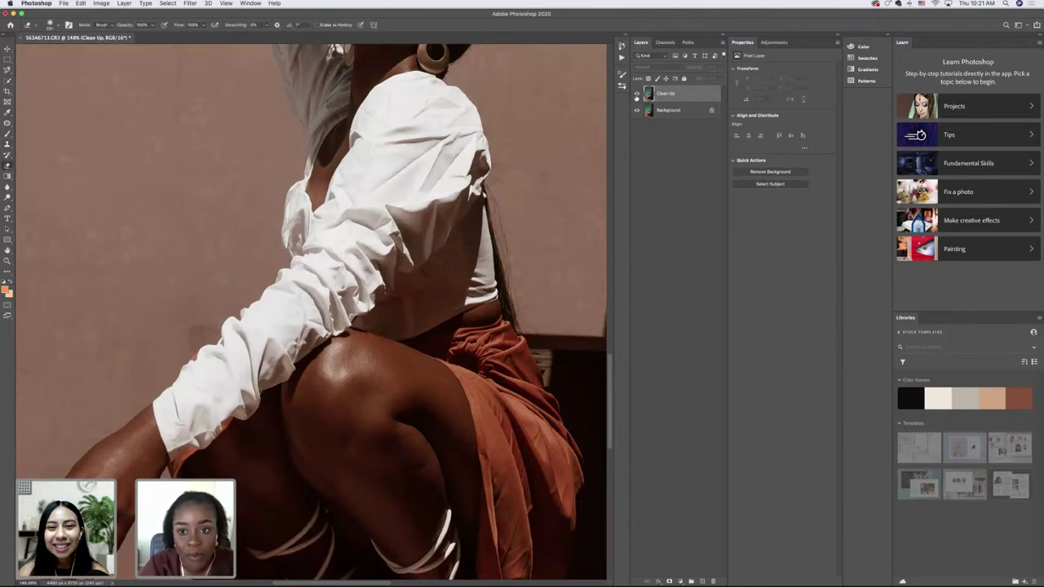
mouse_move(218, 364)
mouse_down()
mouse_move(259, 339)
mouse_move(222, 357)
mouse_up()
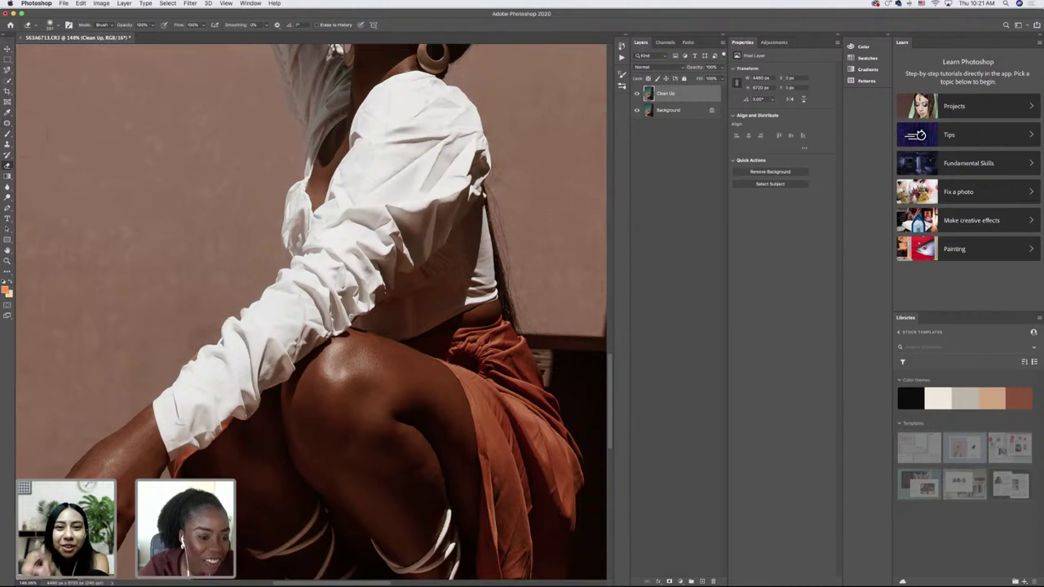
- Return to the Clone Stamp and toggle the Clean Up layer to check it against the original
scroll(222, 357, right, 2)
key(s)
scroll(170, 314, up, 3)
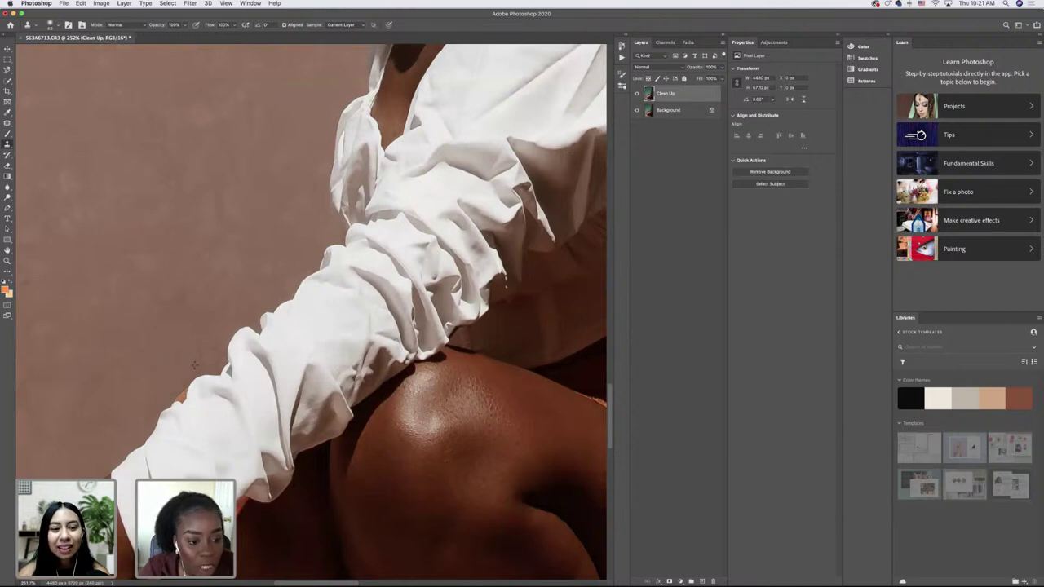
scroll(310, 309, down, 10)
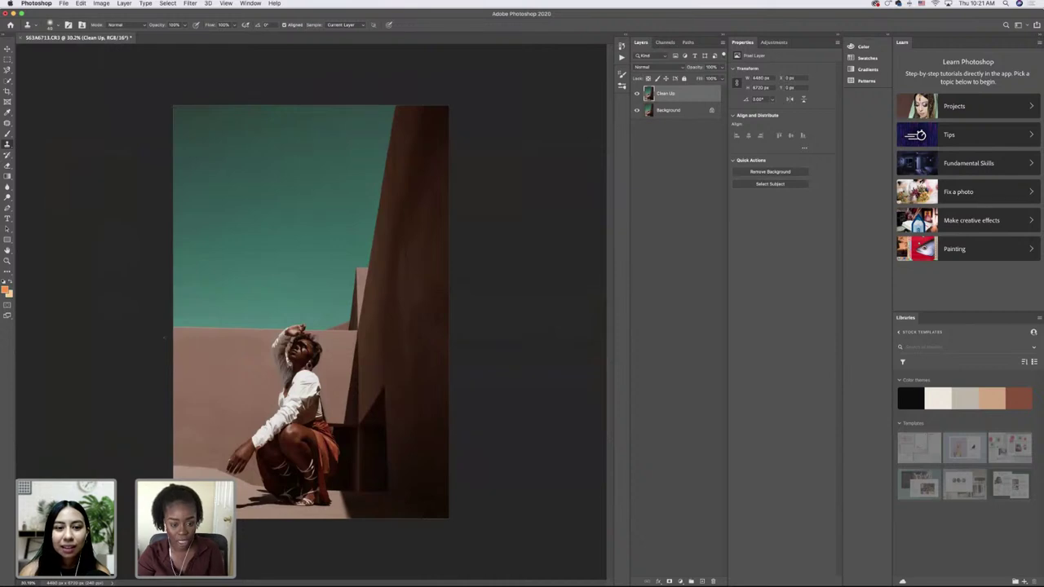
scroll(310, 310, up, 2)
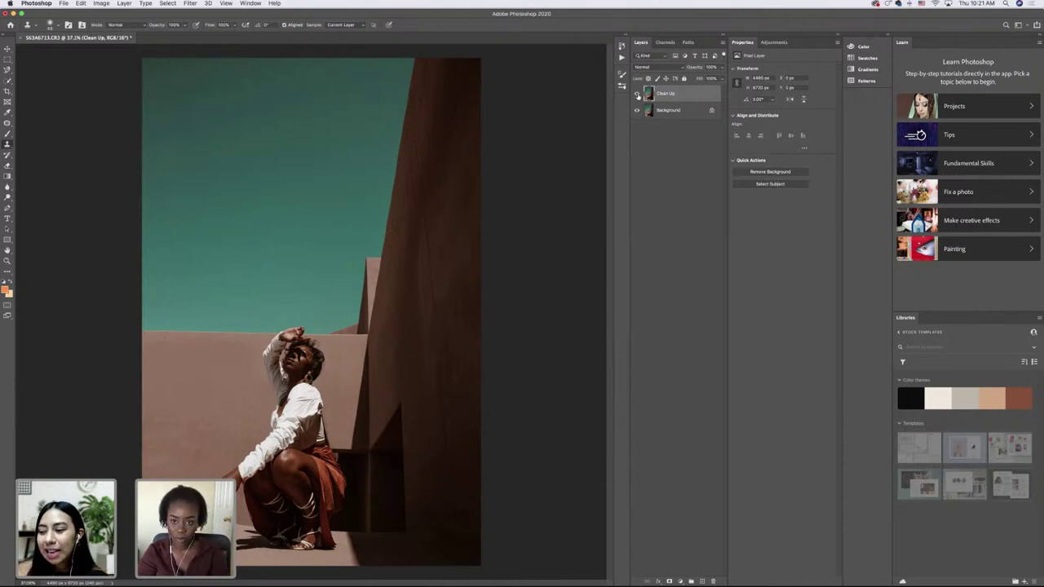
click(637, 93)
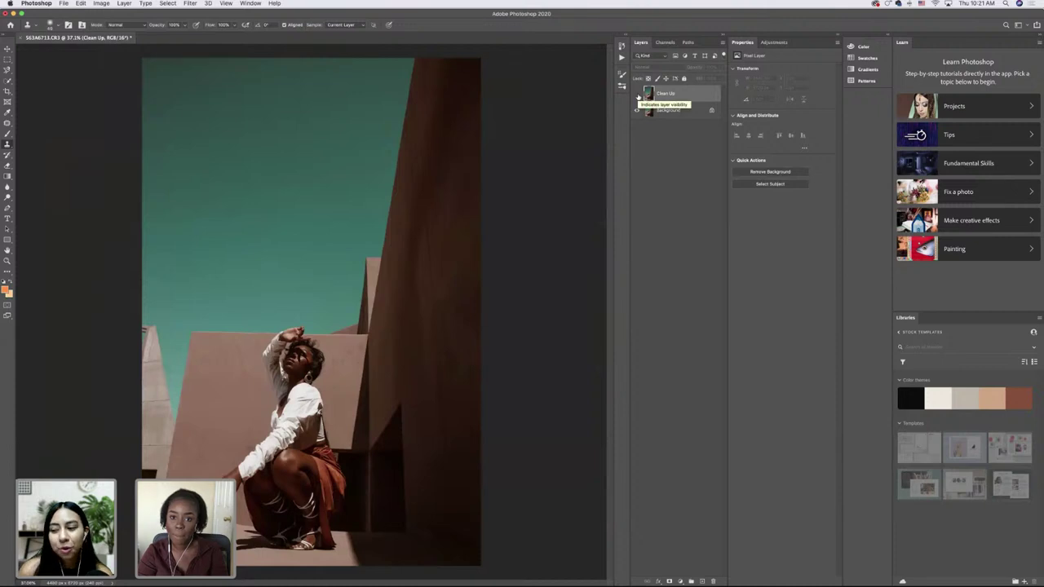
click(637, 94)
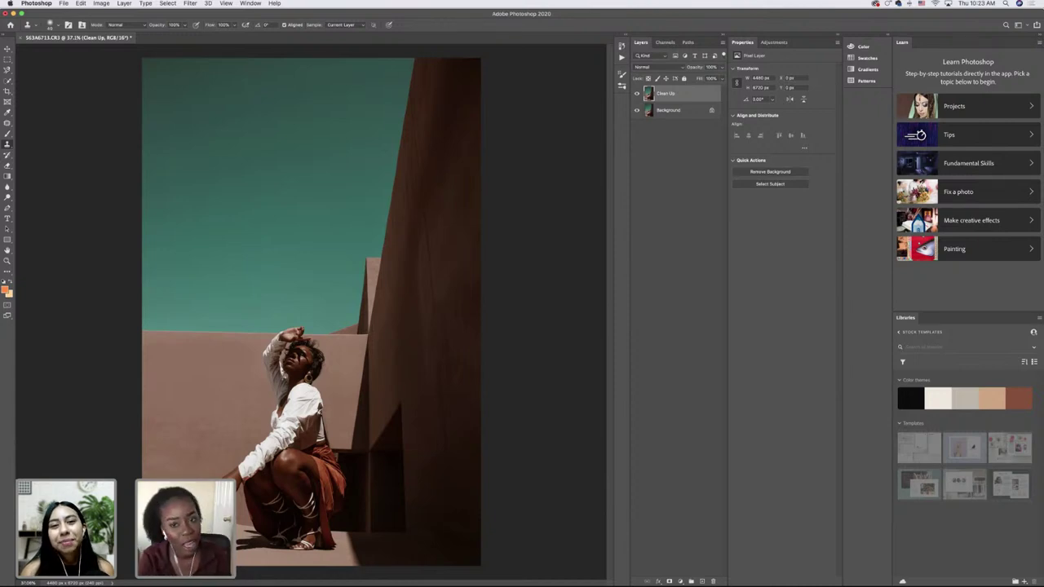
- Toggle the Clean Up layer off and on three times to judge the wall retouching
click(637, 95)
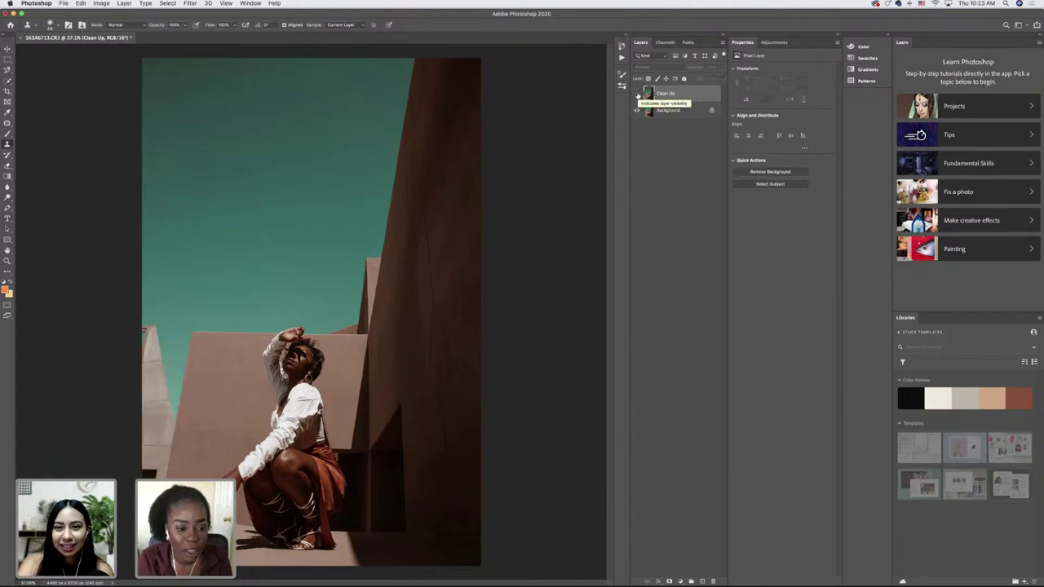
click(638, 94)
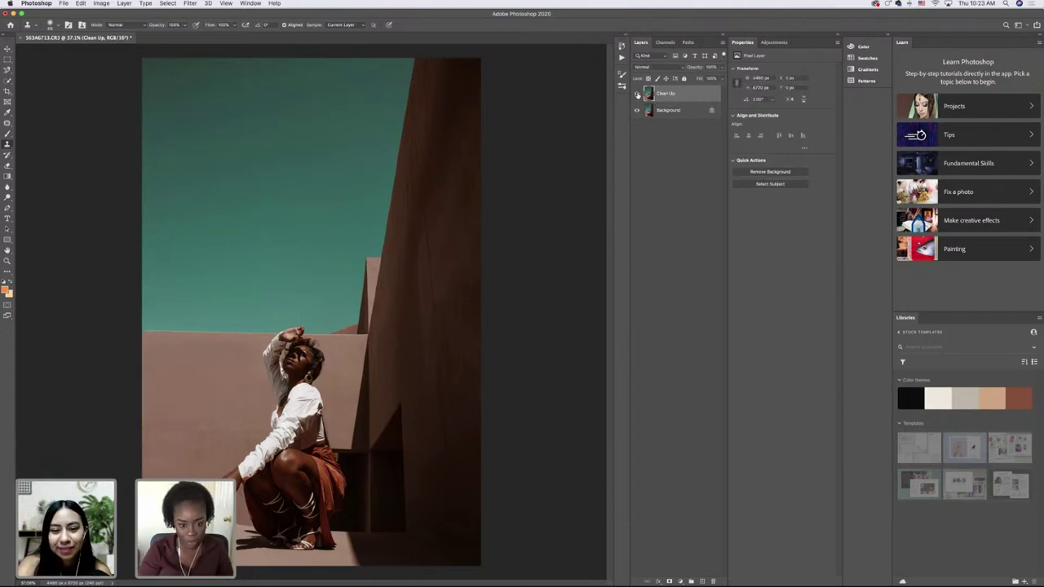
click(638, 95)
click(638, 95)
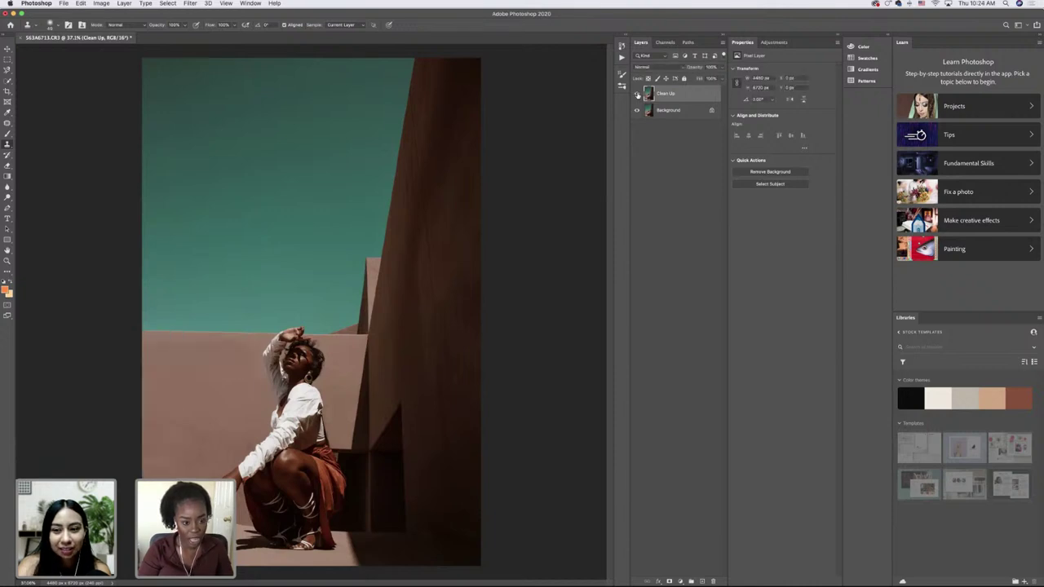
click(638, 94)
click(637, 95)
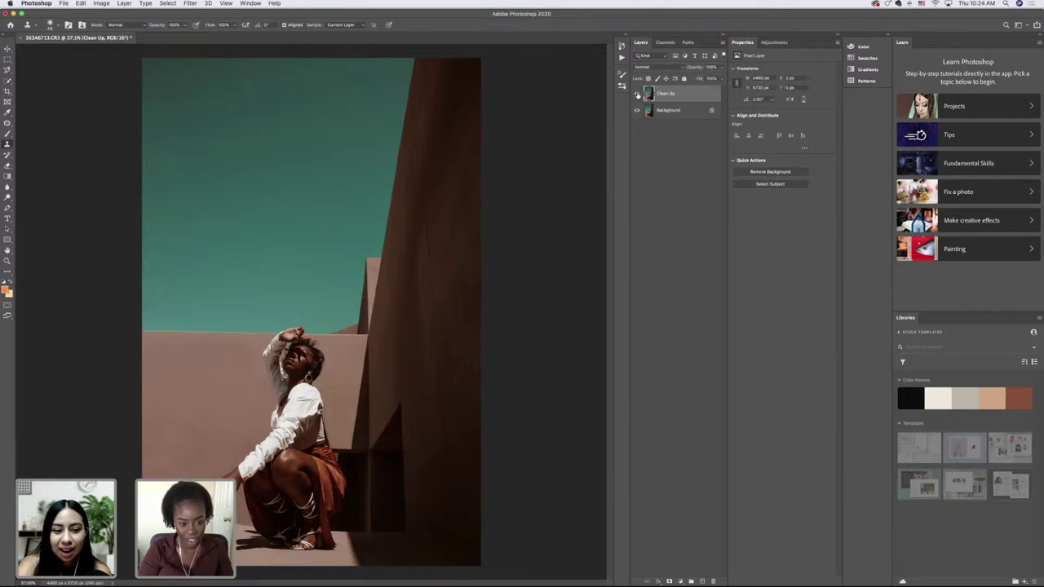
click(681, 581)
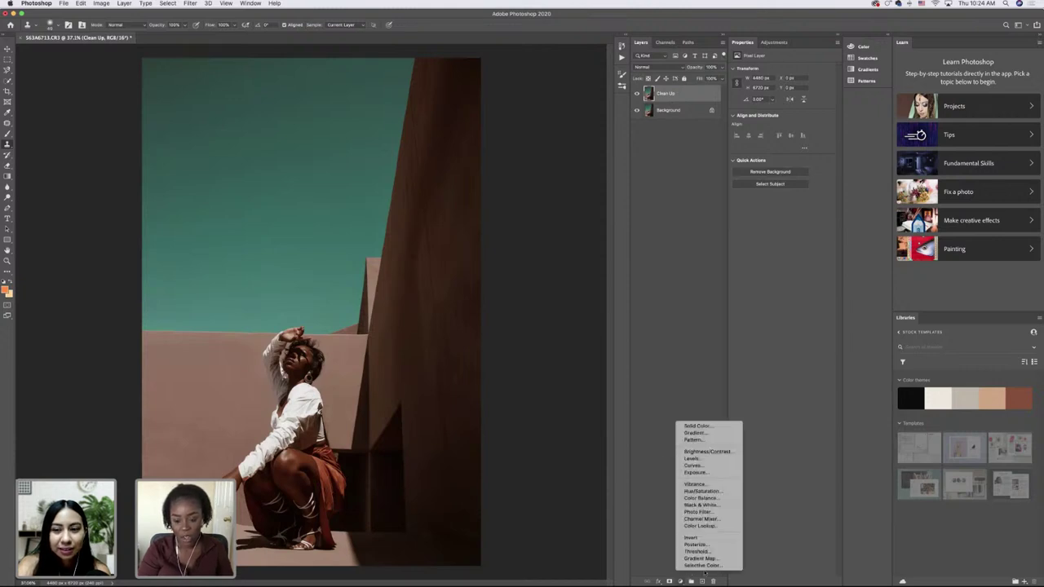
- Add Selective Color 1 and set its Reds to Cyan +12, Magenta -2
click(706, 565)
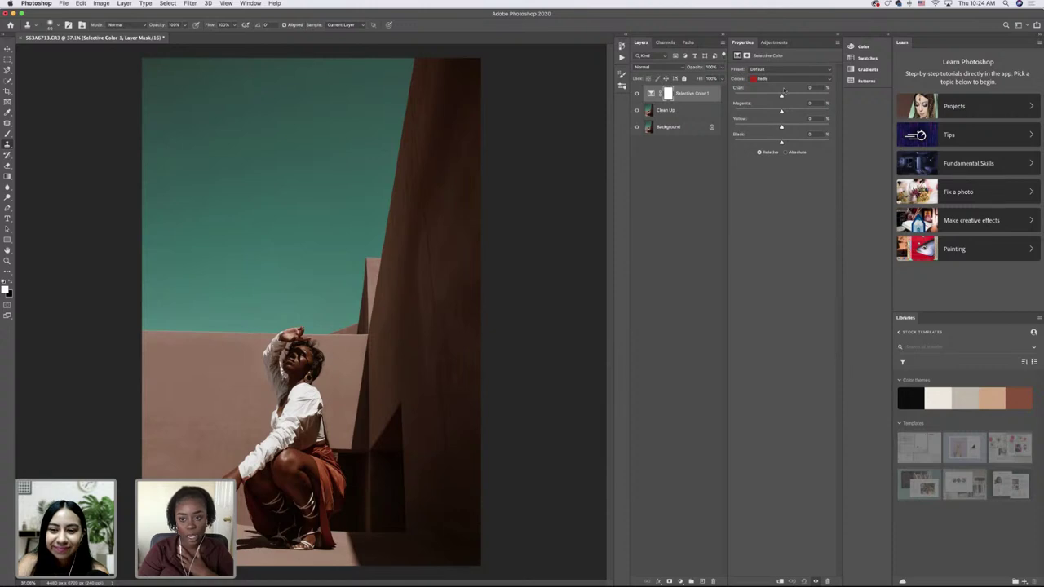
drag(780, 96, 777, 96)
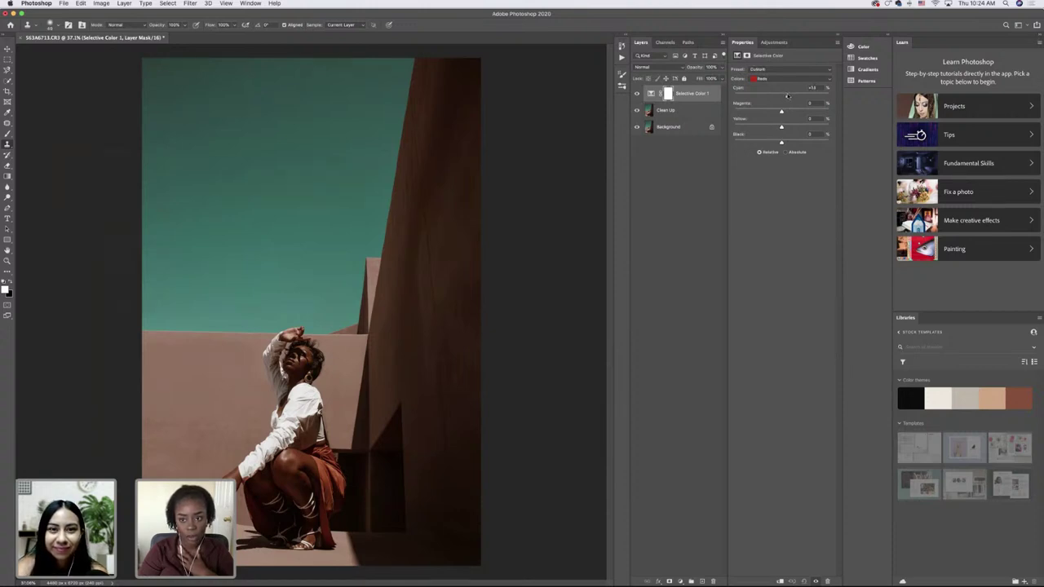
drag(786, 96, 784, 101)
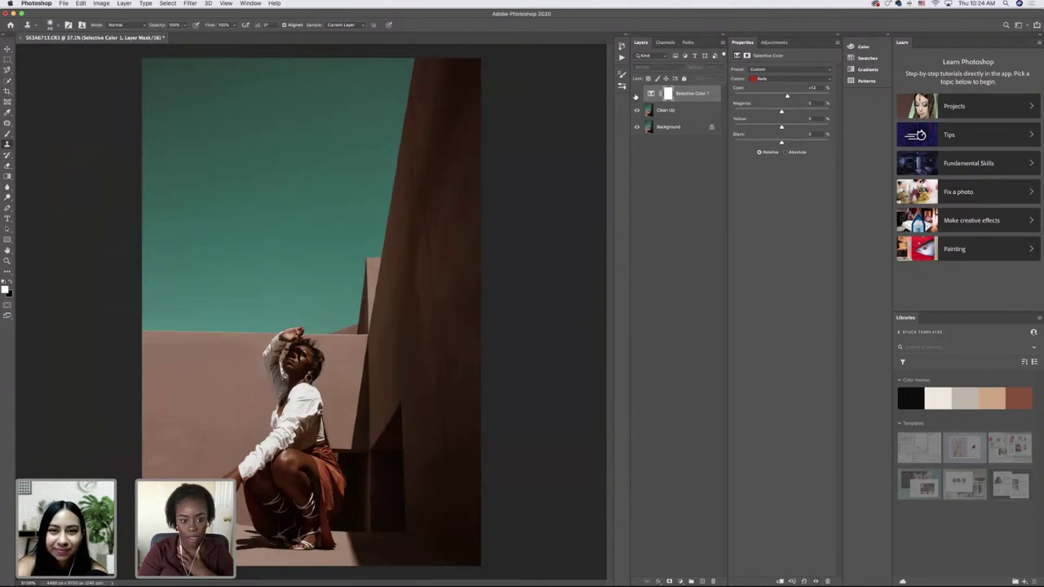
drag(782, 112, 781, 112)
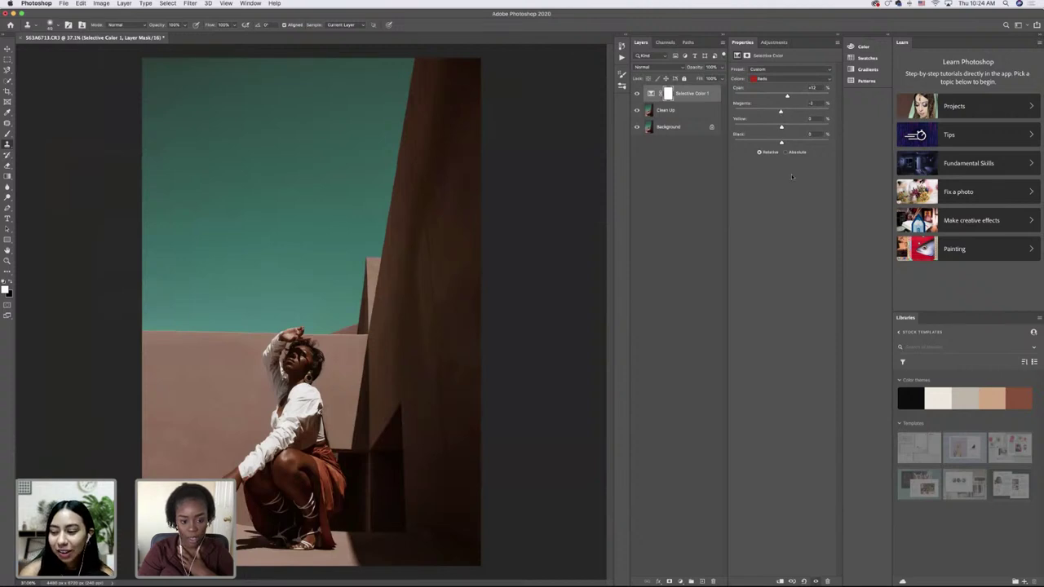
- Add Selective Color 2 and set its Cyans range to Magenta -51 and Black +24
click(680, 581)
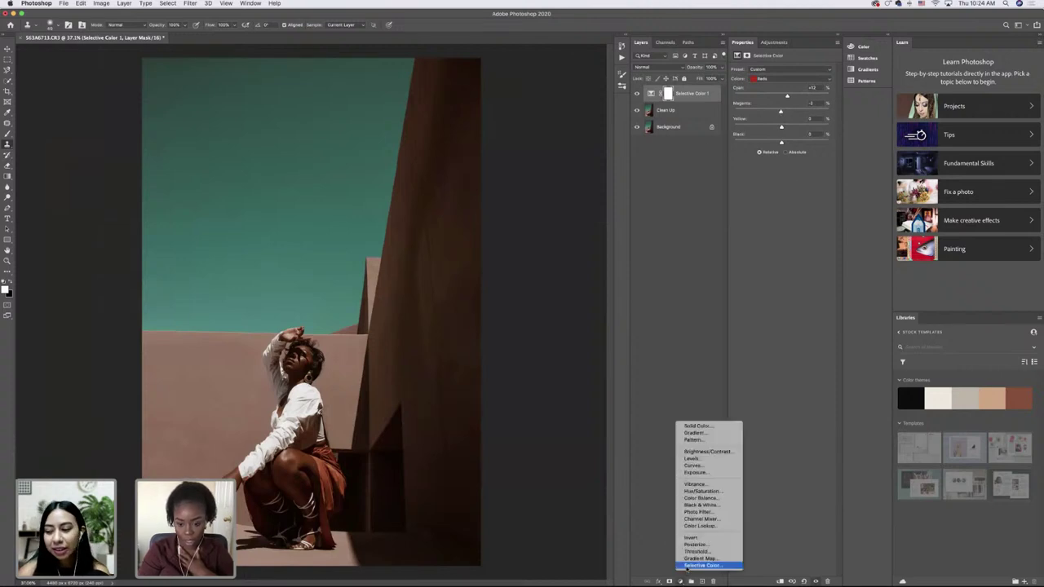
click(693, 569)
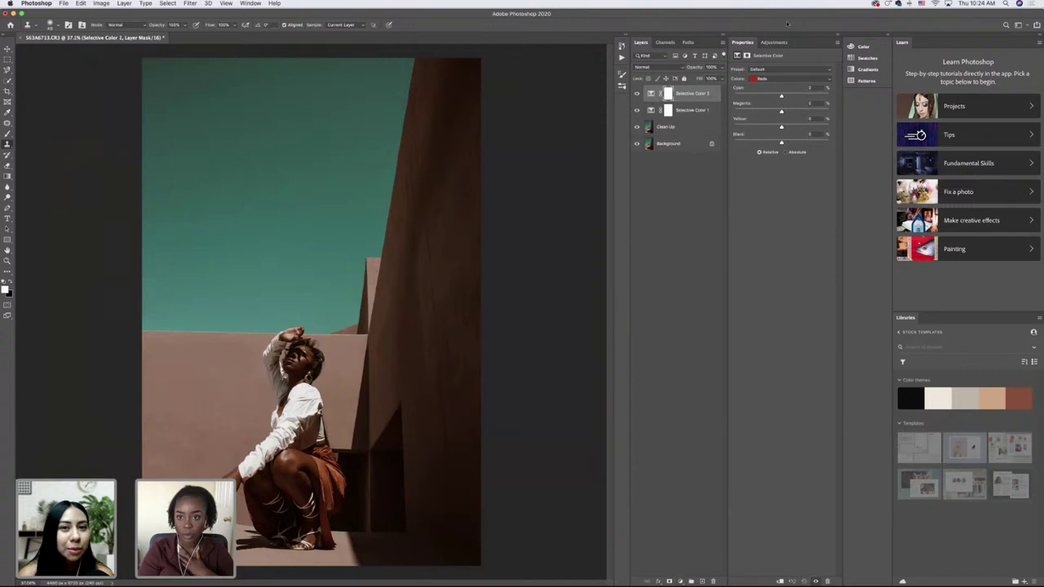
click(770, 79)
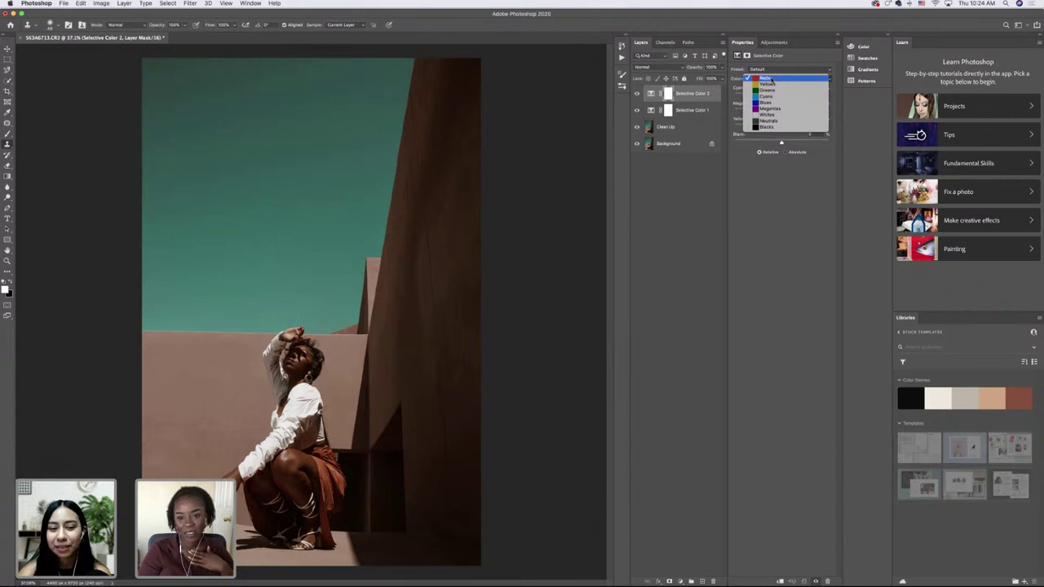
click(779, 99)
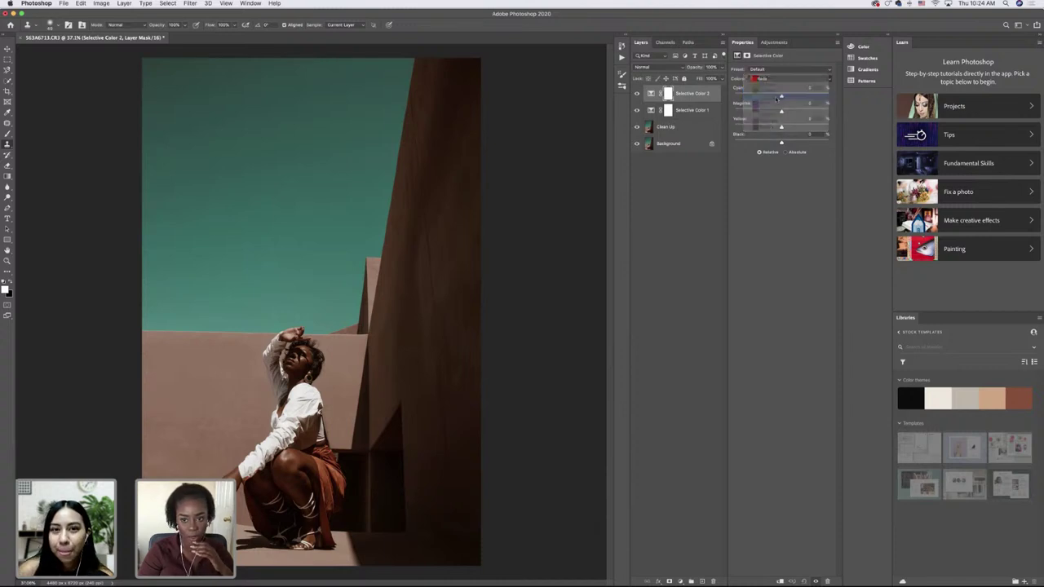
drag(781, 96, 791, 144)
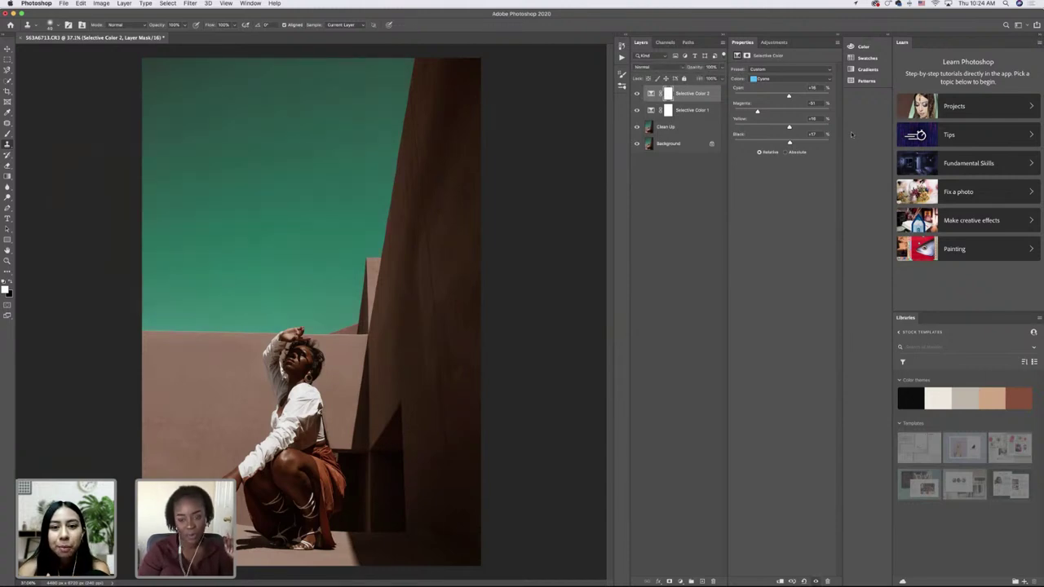
drag(790, 143, 793, 142)
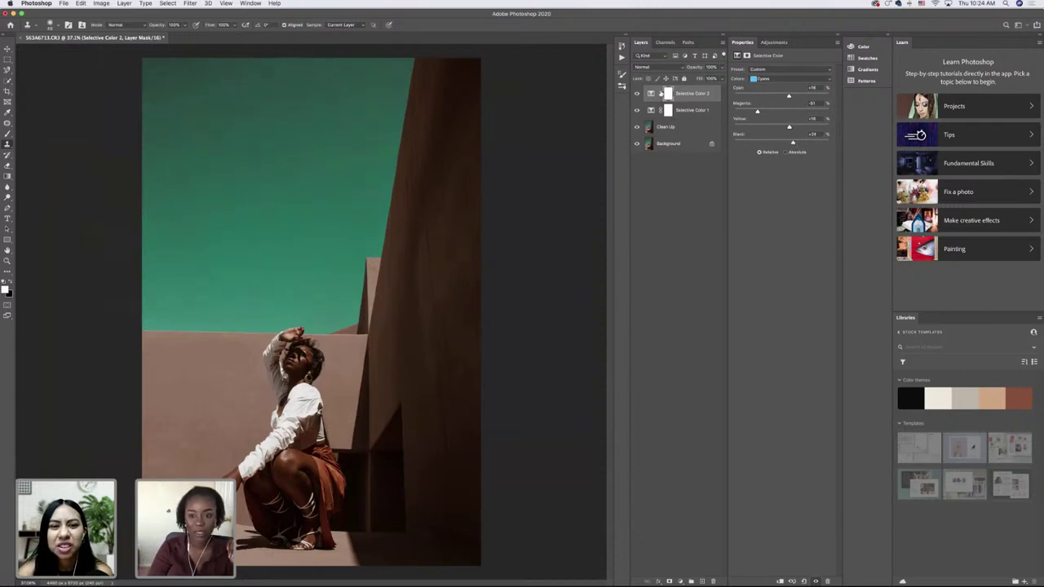
- Toggle Selective Color 2 to compare the greener sky, keeping Cyans as the edited range
click(637, 94)
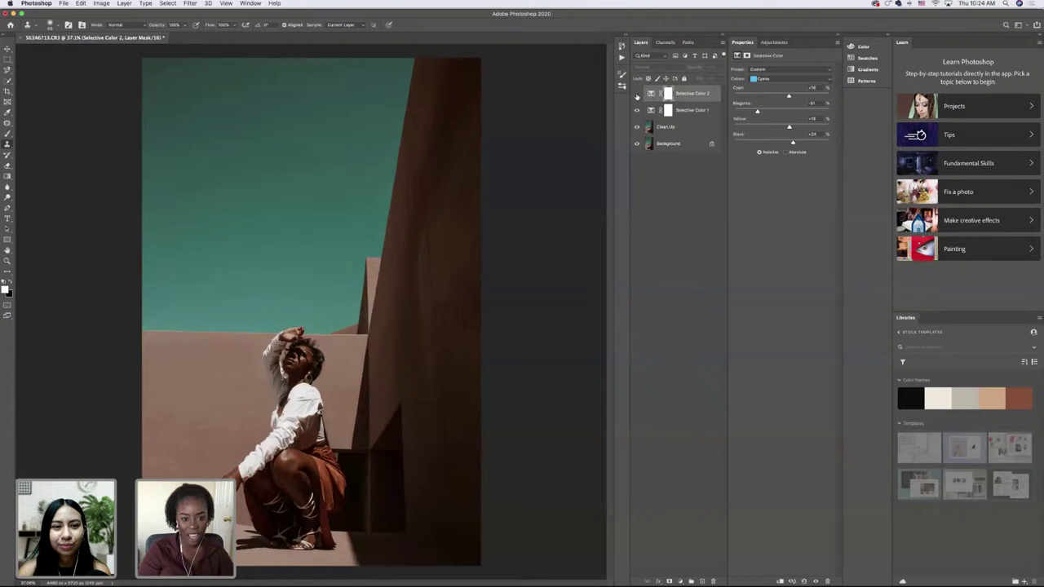
click(637, 94)
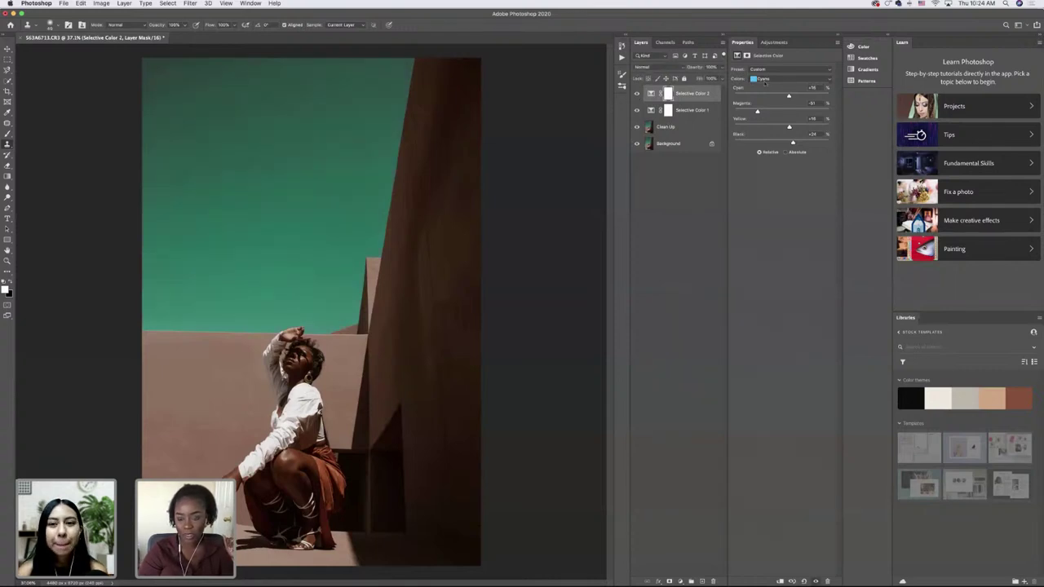
click(764, 80)
click(764, 80)
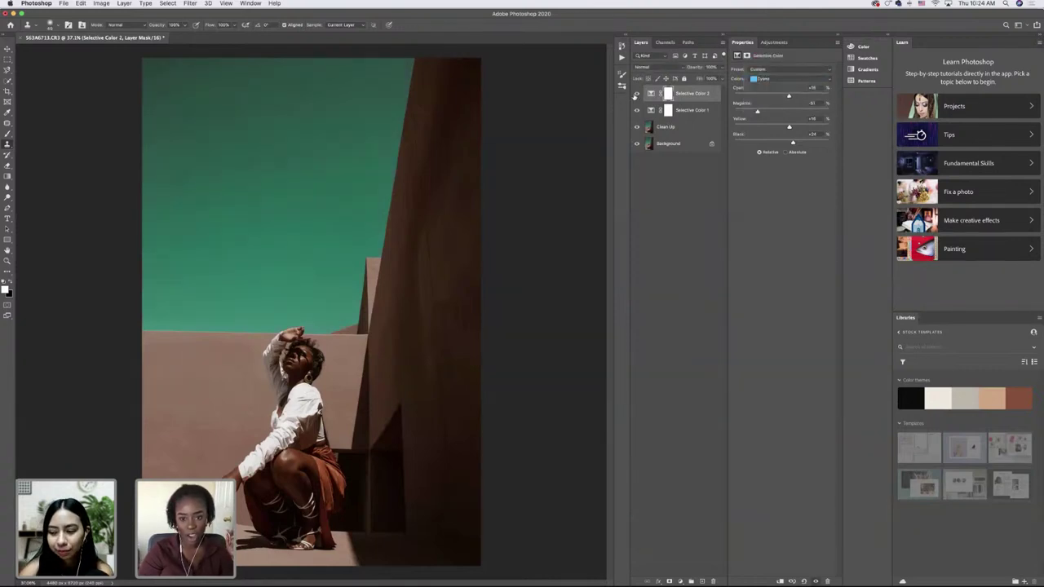
click(636, 94)
click(636, 94)
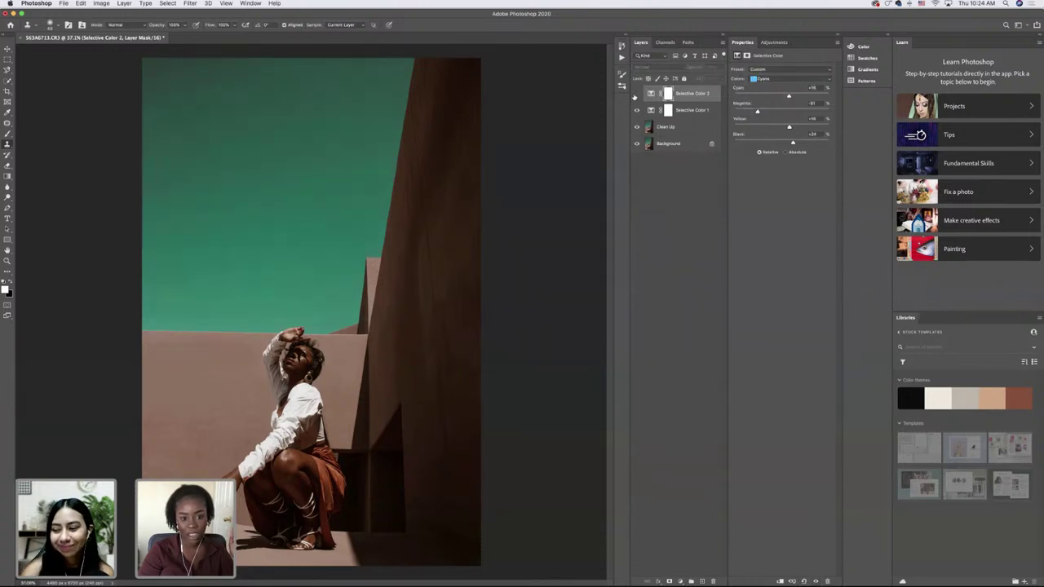
- Add Selective Color 3 and lower Cyan, Magenta and Yellow in its Blacks range
click(691, 580)
click(697, 566)
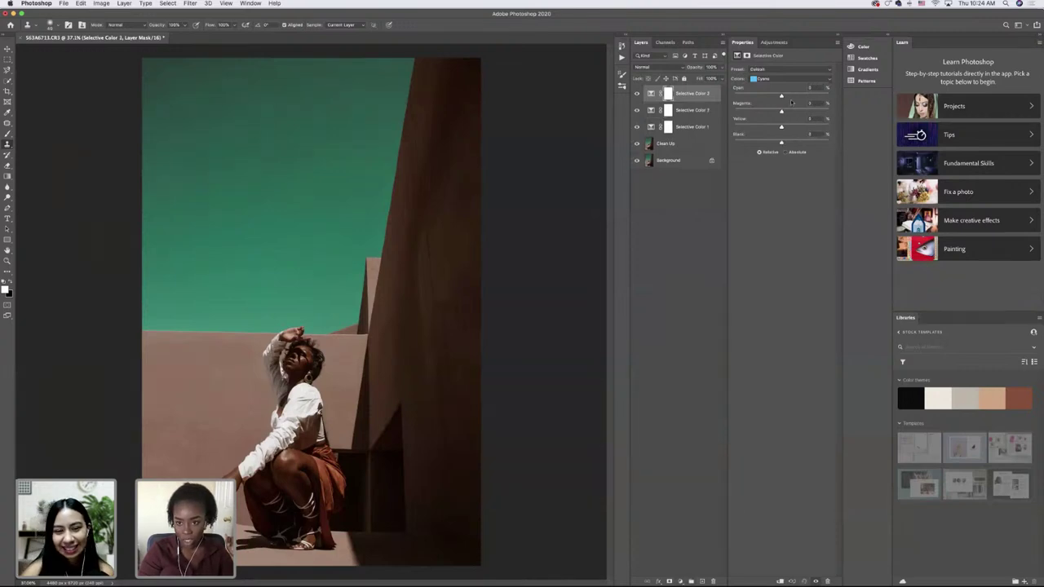
click(767, 79)
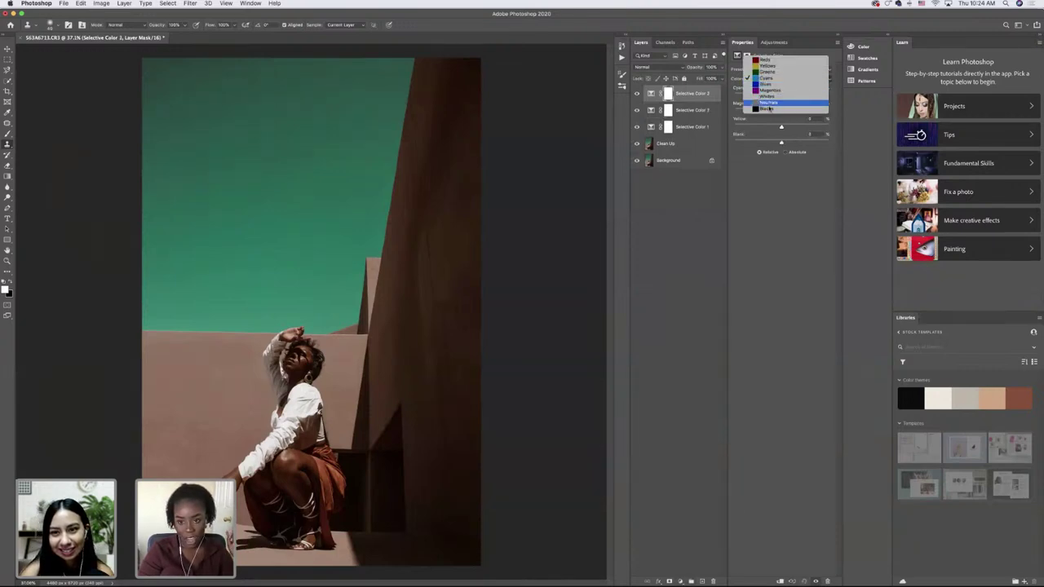
click(780, 106)
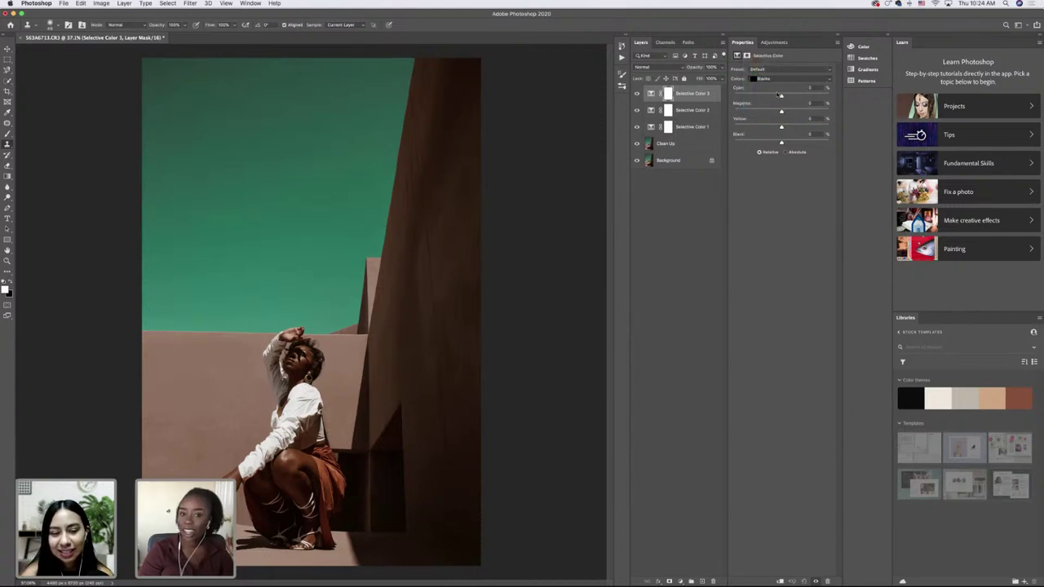
drag(781, 97, 779, 97)
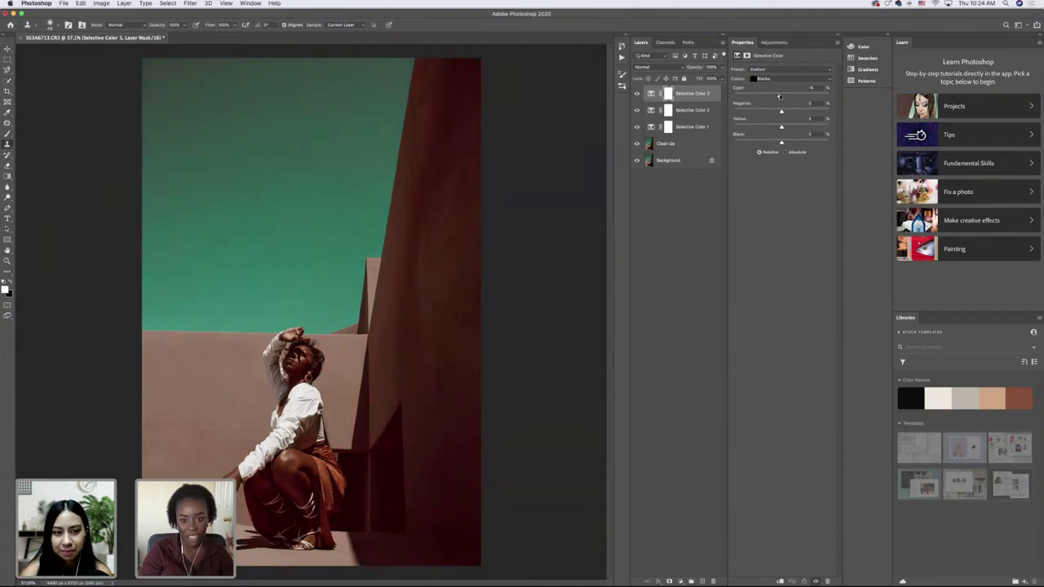
drag(783, 111, 778, 112)
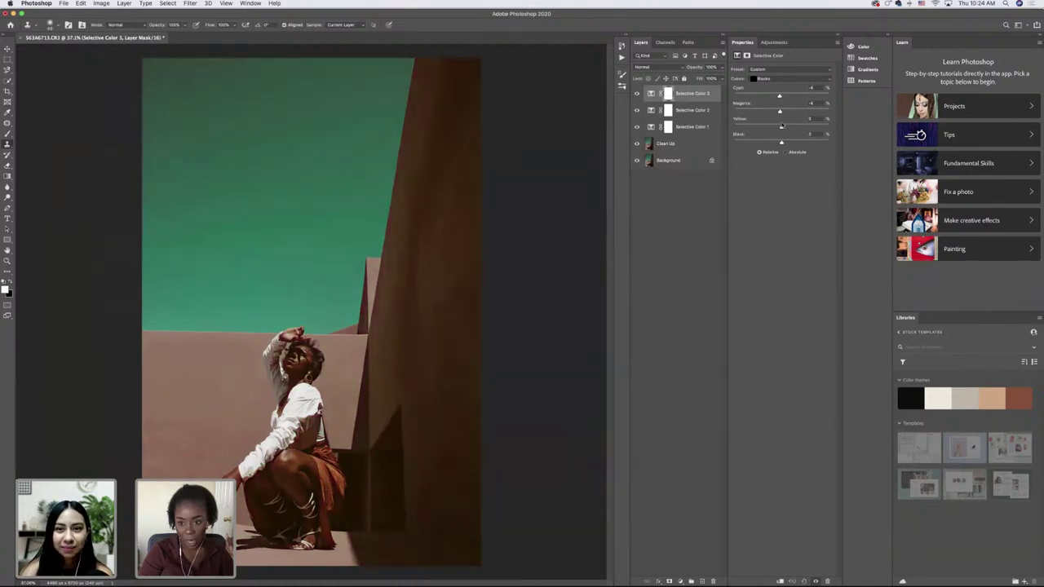
mouse_move(781, 126)
mouse_down()
mouse_move(772, 129)
mouse_move(780, 143)
mouse_up()
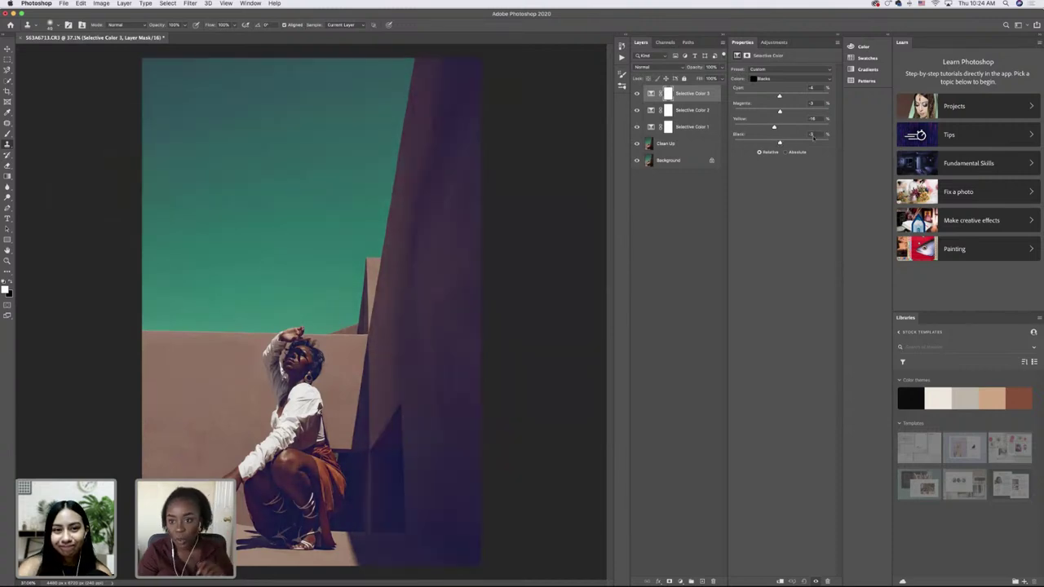
- Set Blacks' Black to 5, reduce the layer opacity, and nudge magenta slightly lower
click(805, 135)
text(5)
key(Return)
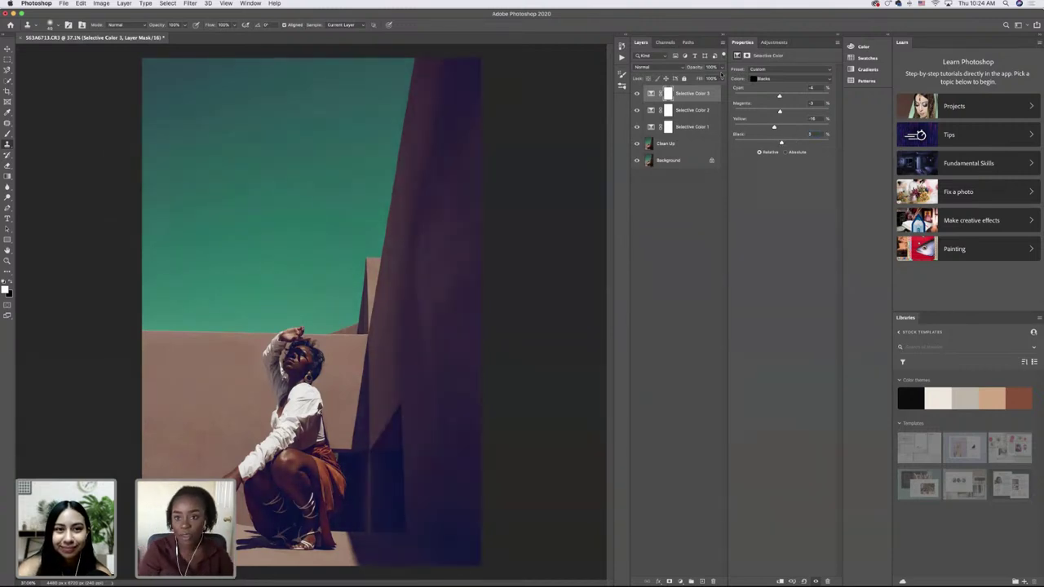
drag(720, 72, 705, 79)
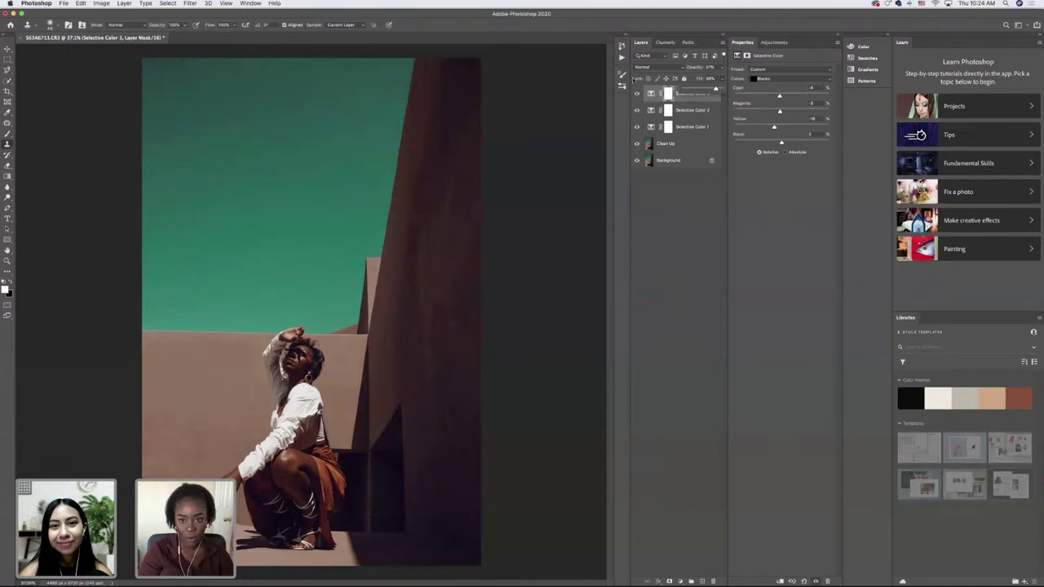
click(635, 99)
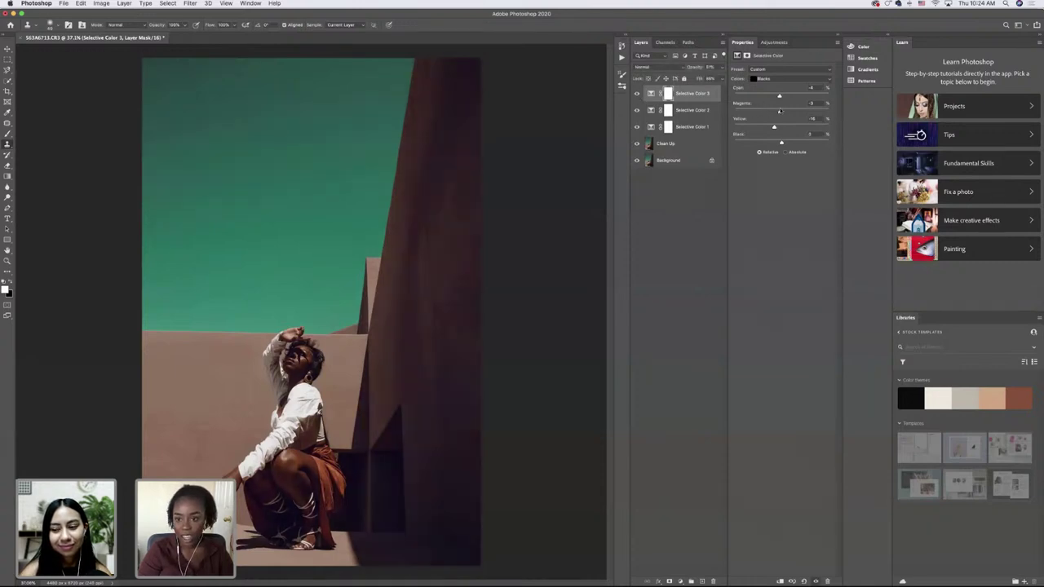
drag(780, 110, 782, 112)
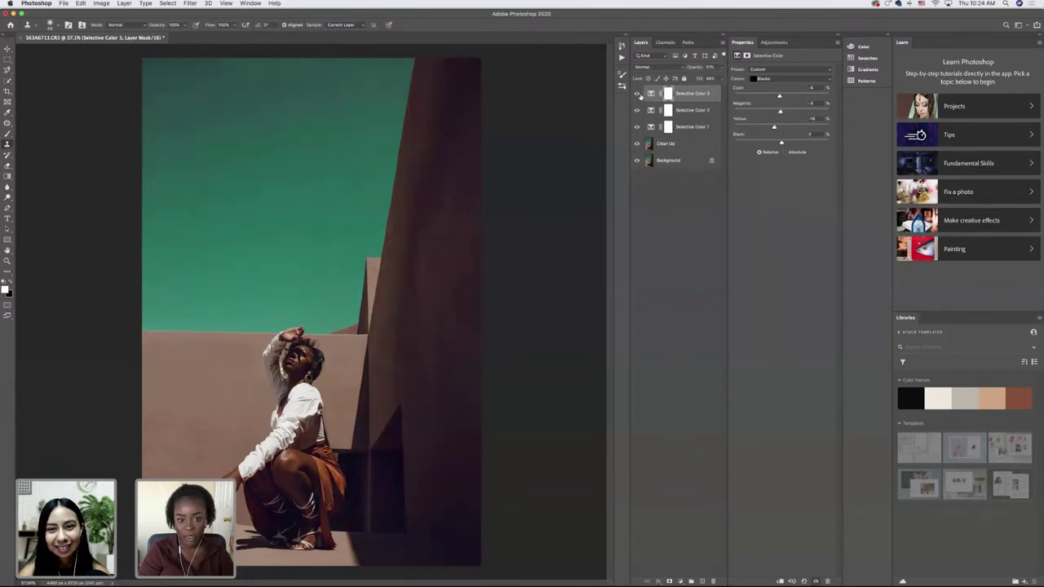
click(680, 581)
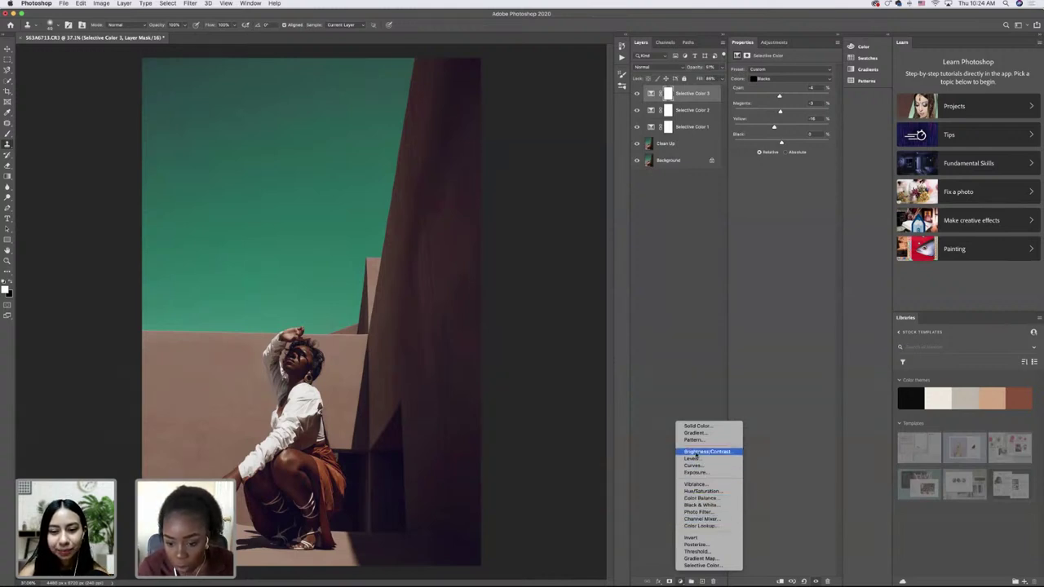
- Add a Hue/Saturation layer and shift the Cyans hue toward green for a softer teal sky
click(702, 492)
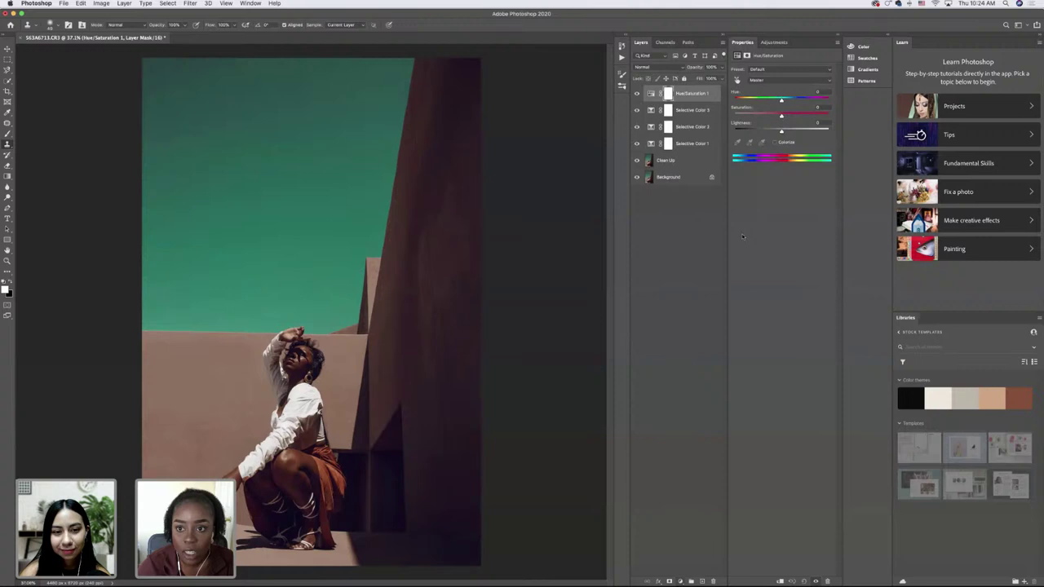
click(757, 81)
click(781, 102)
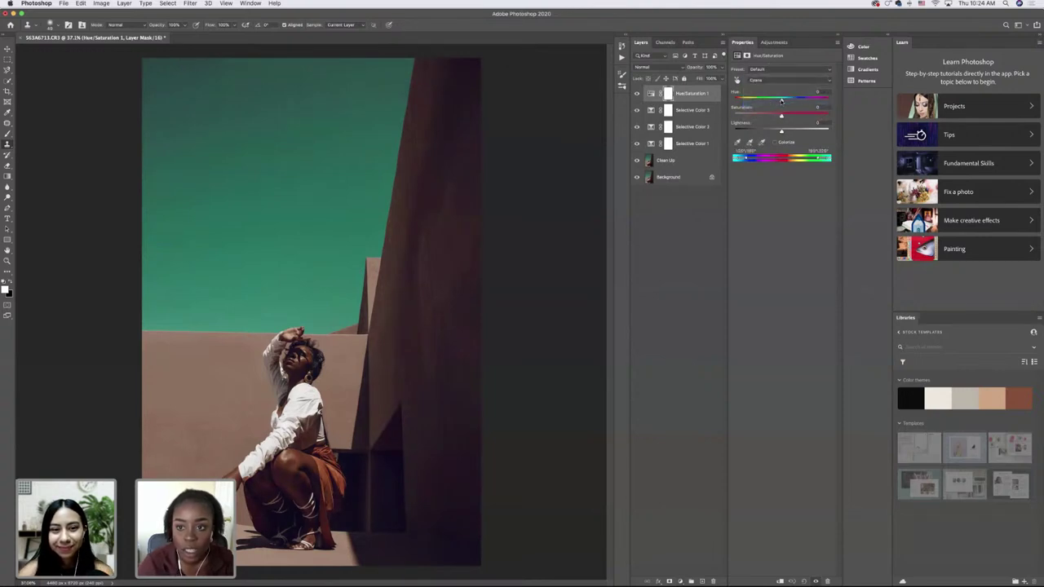
drag(781, 102, 781, 132)
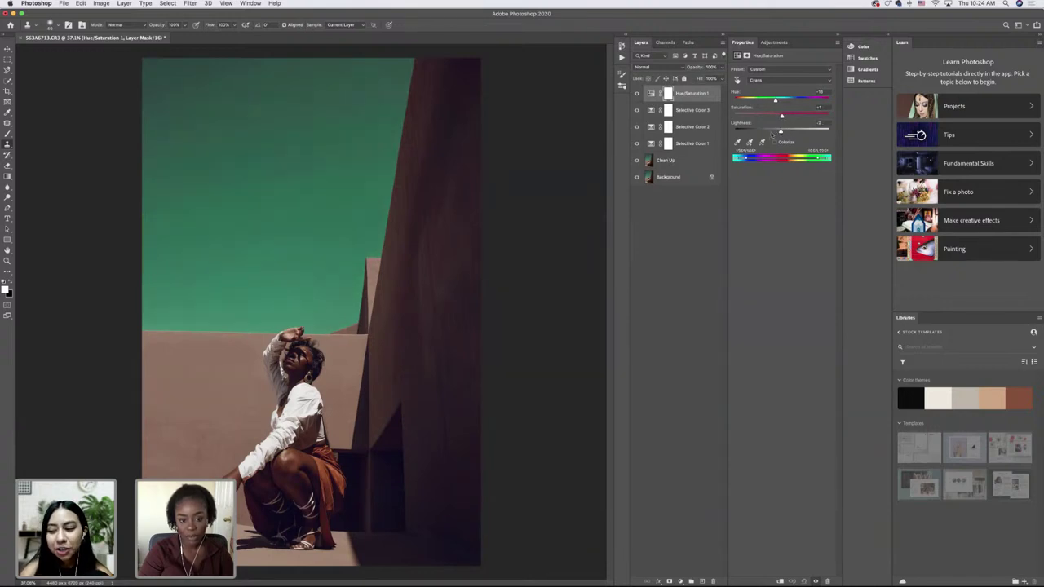
click(692, 96)
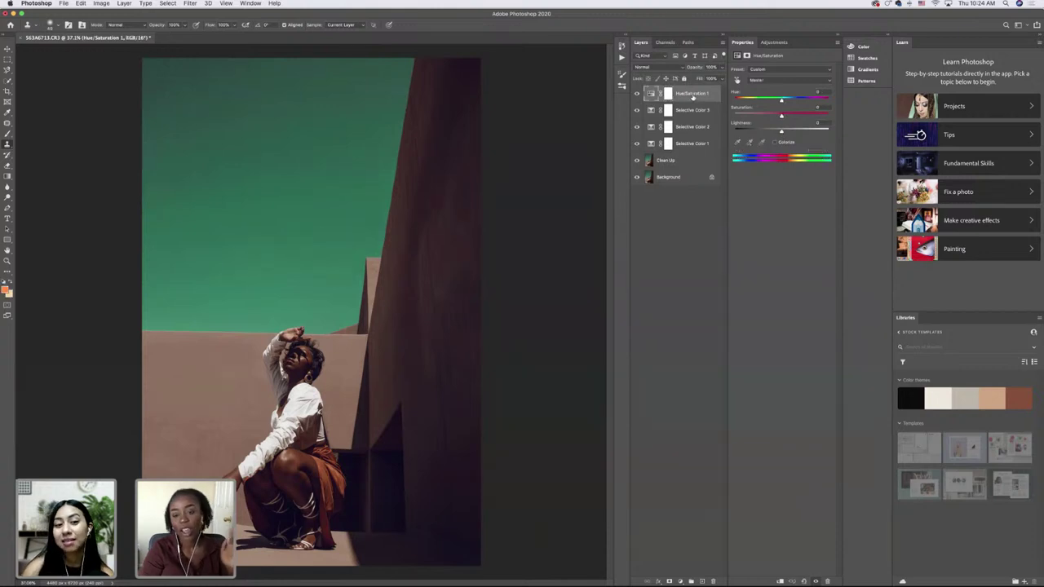
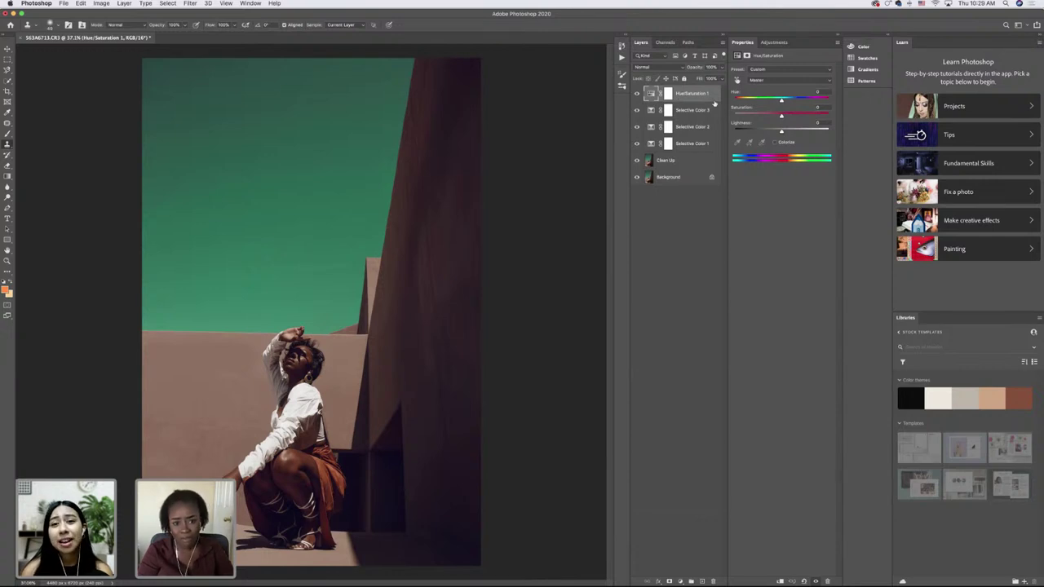
- Group the Hue/Saturation and three Selective Color adjustment layers into Group 1
click(638, 94)
click(637, 94)
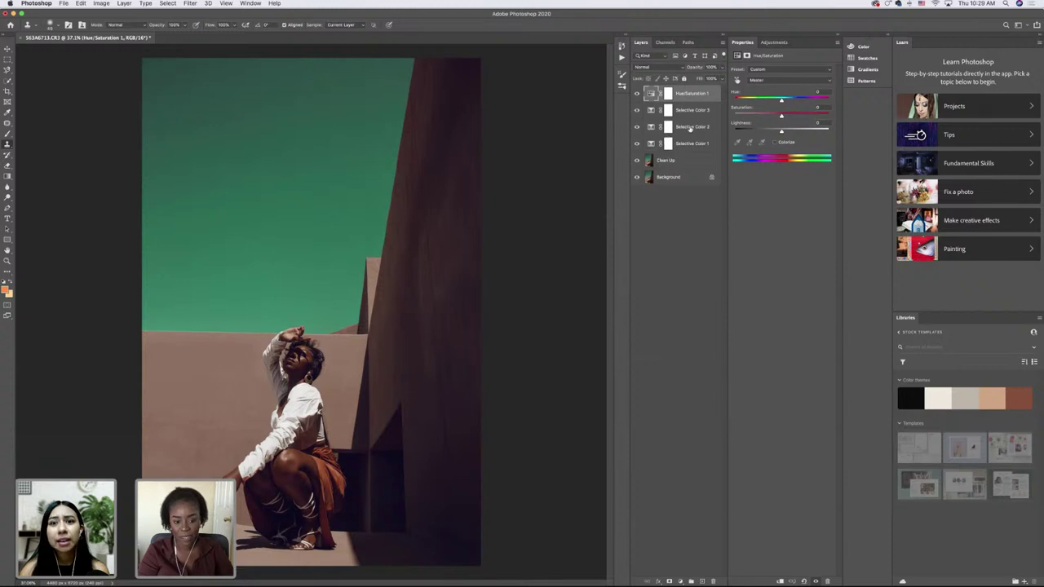
click(681, 580)
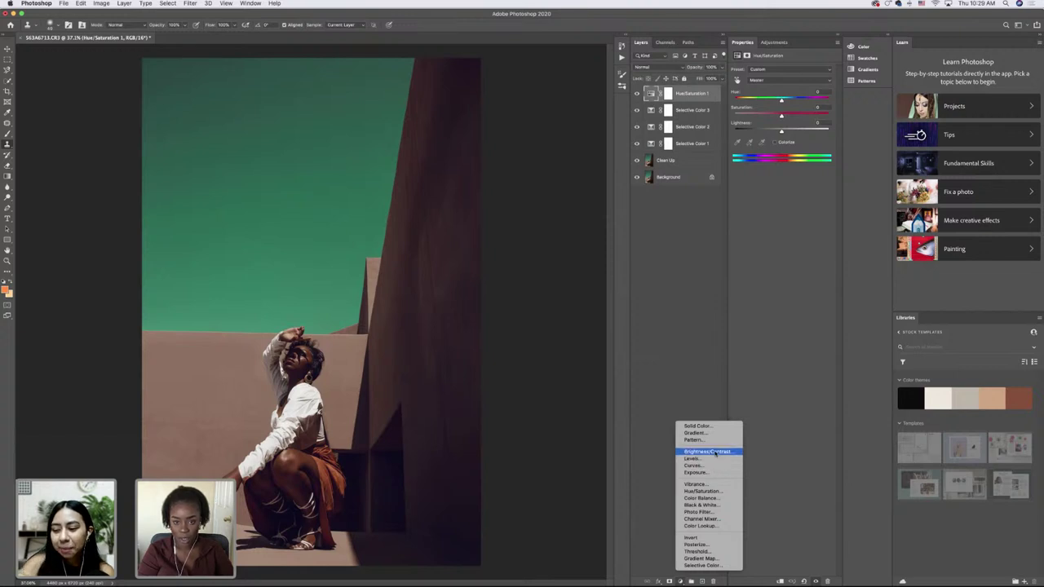
key(Escape)
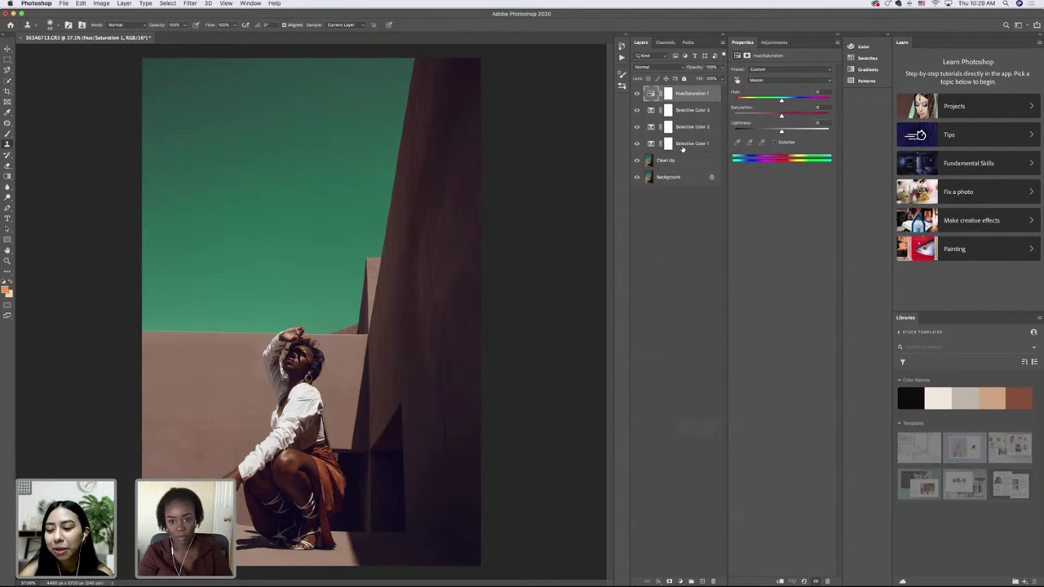
shift+click(693, 145)
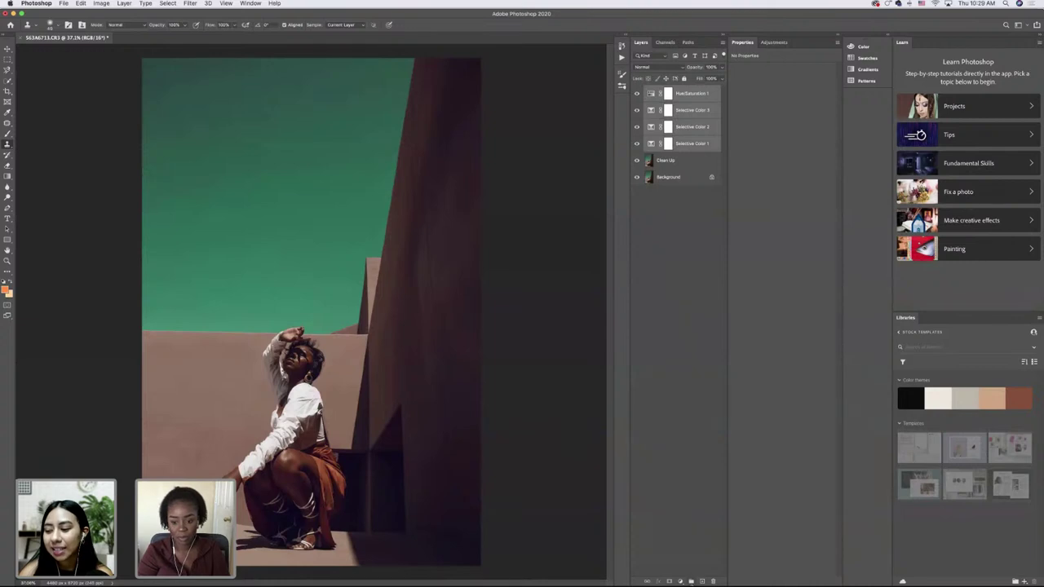
key(super+g)
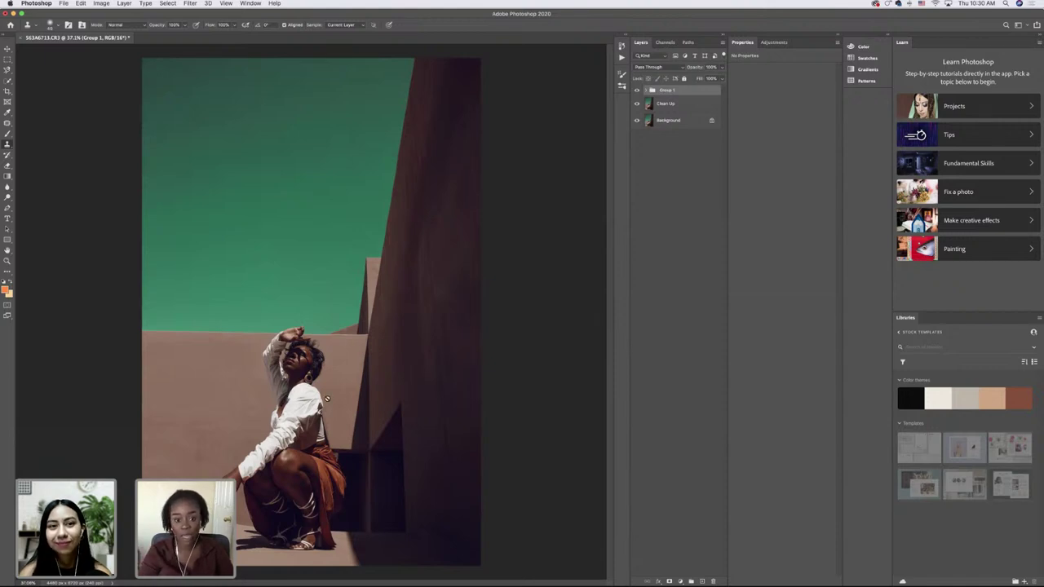
- Compare with Group 1 and Clean Up hidden, then save 563A6713-Edit.tif back to Lightroom
click(637, 90)
click(637, 104)
click(637, 103)
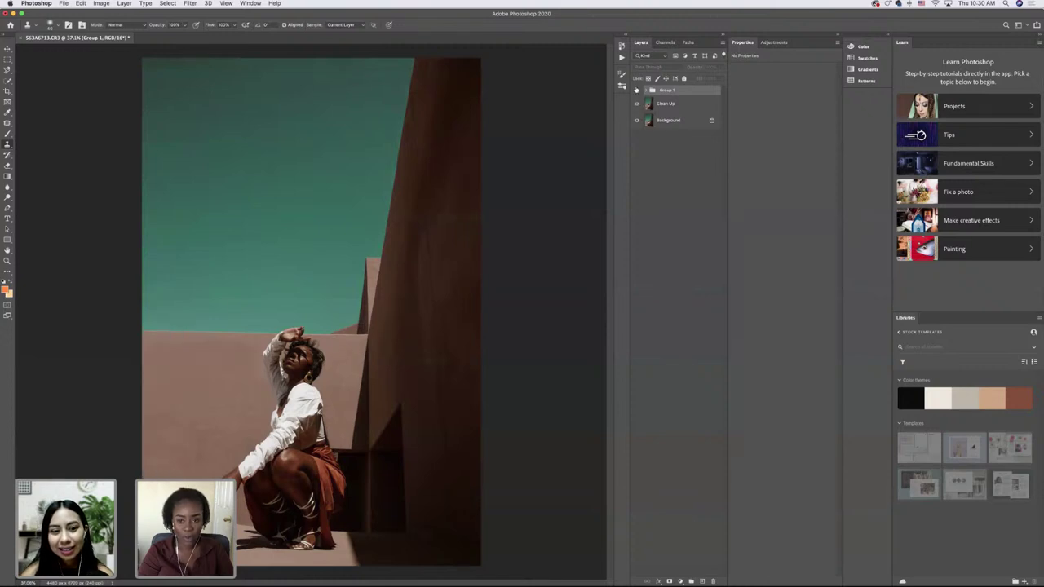
click(636, 90)
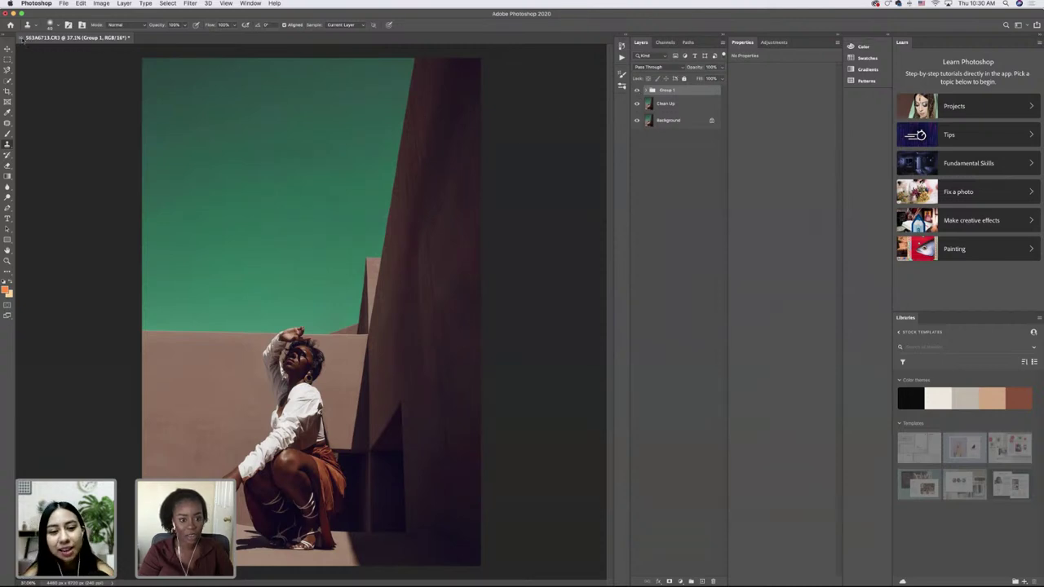
key(super+w)
key(Return)
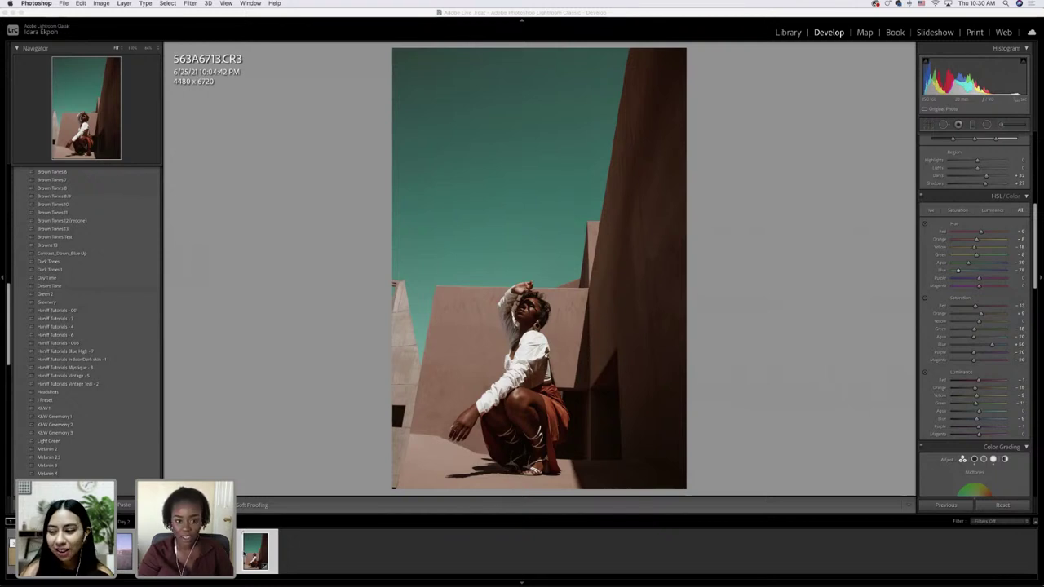
- In Lightroom, copy the develop settings of 563A6713.CR3 and reset the raw to default
click(559, 282)
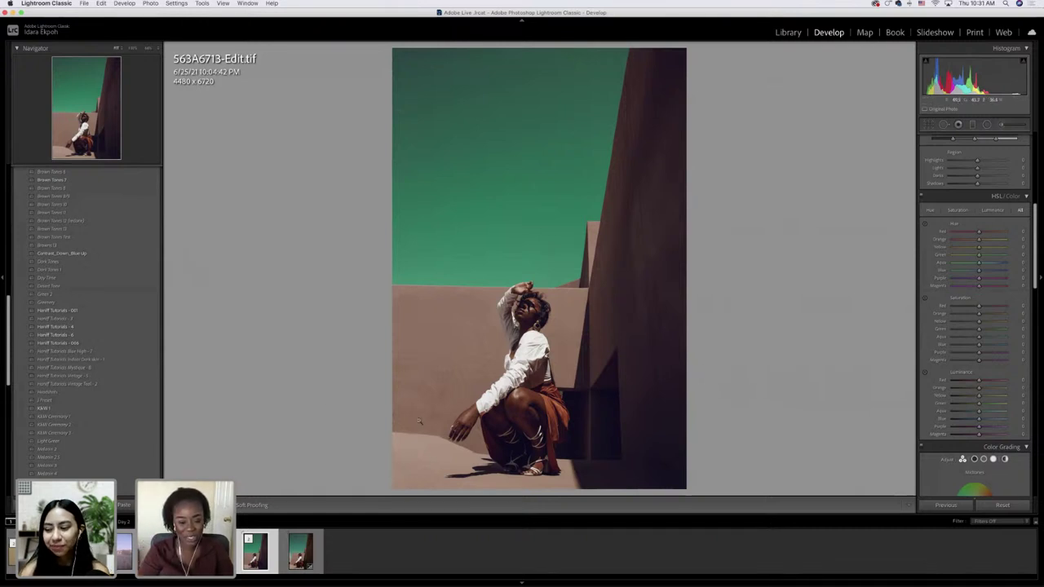
click(298, 561)
key(super+shift+c)
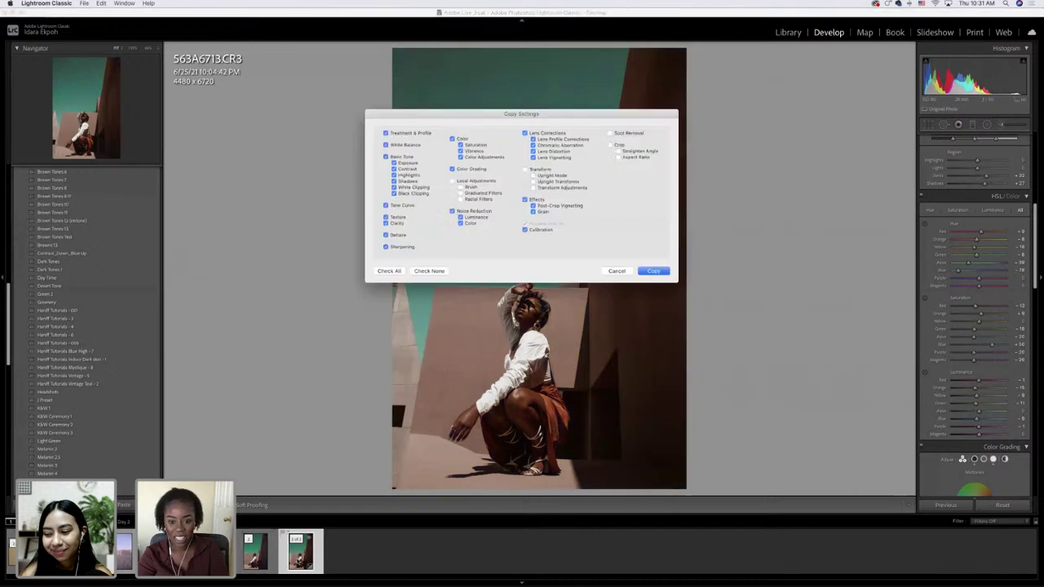
key(Return)
click(988, 505)
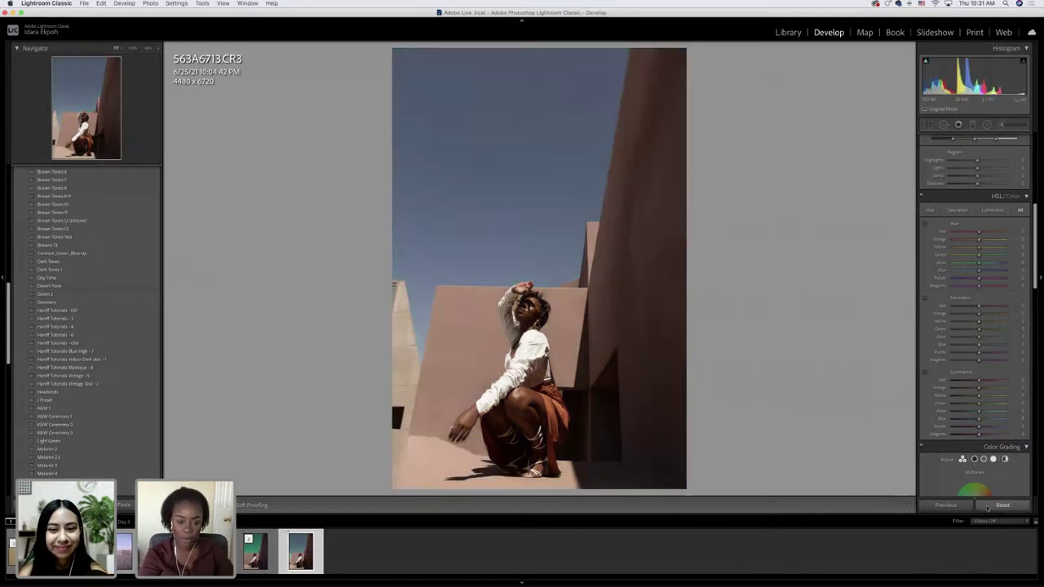
- Compare the retouched Edit.tif against the reset raw 563A6713.CR3
key(Left)
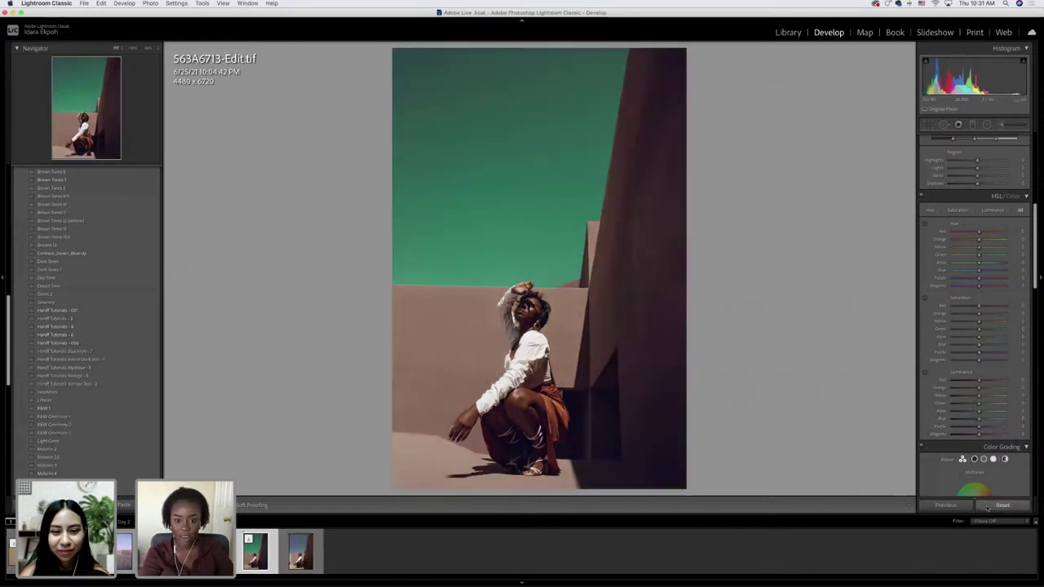
key(Right)
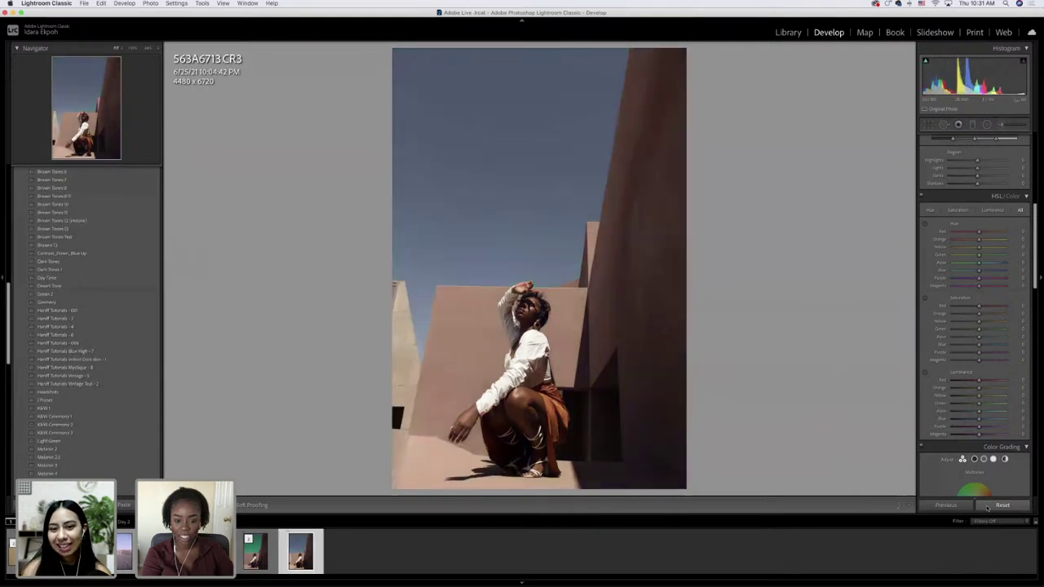
key(Left)
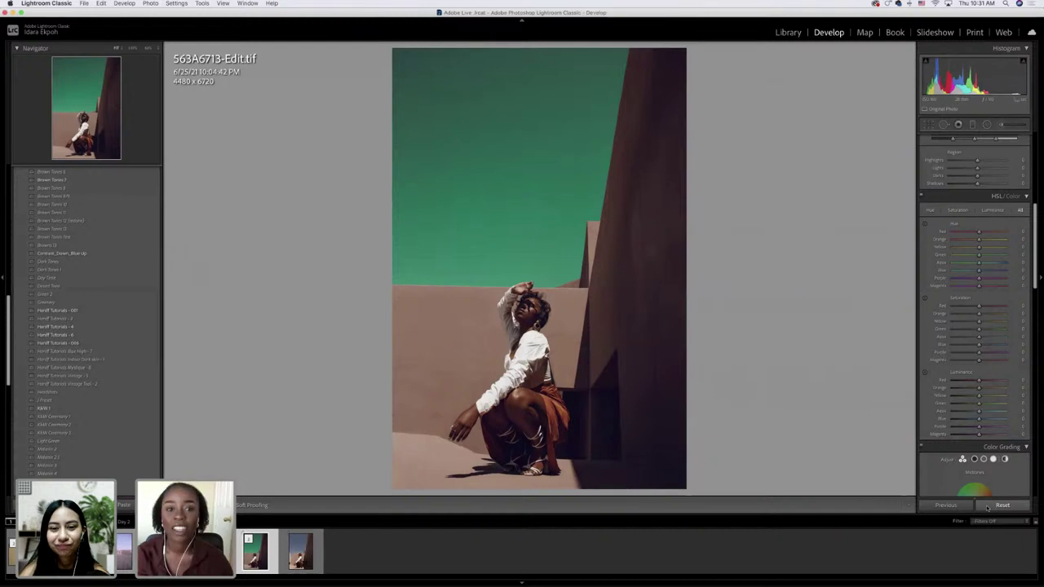
key(Right)
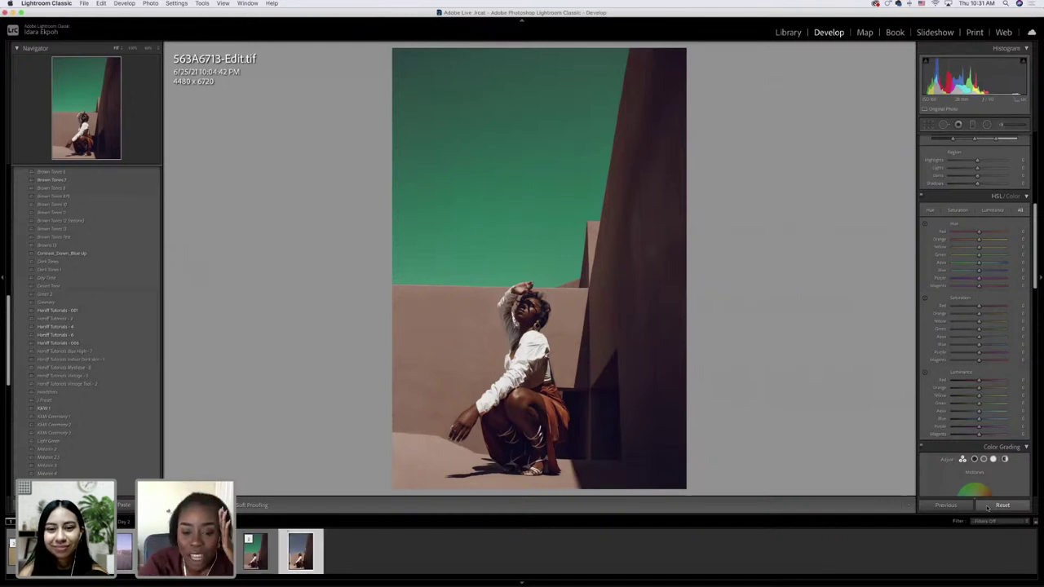
key(Left)
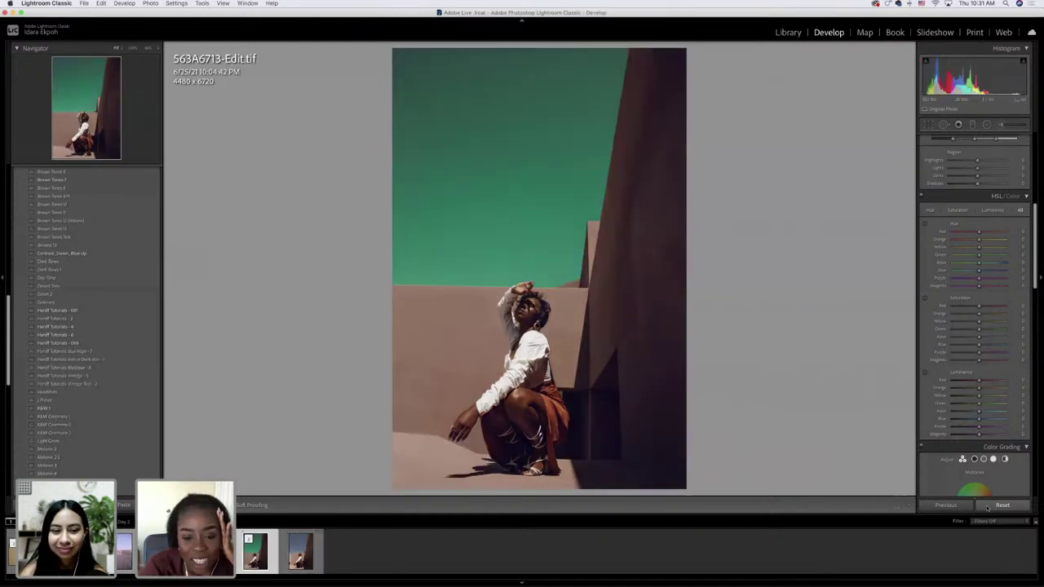
key(Right)
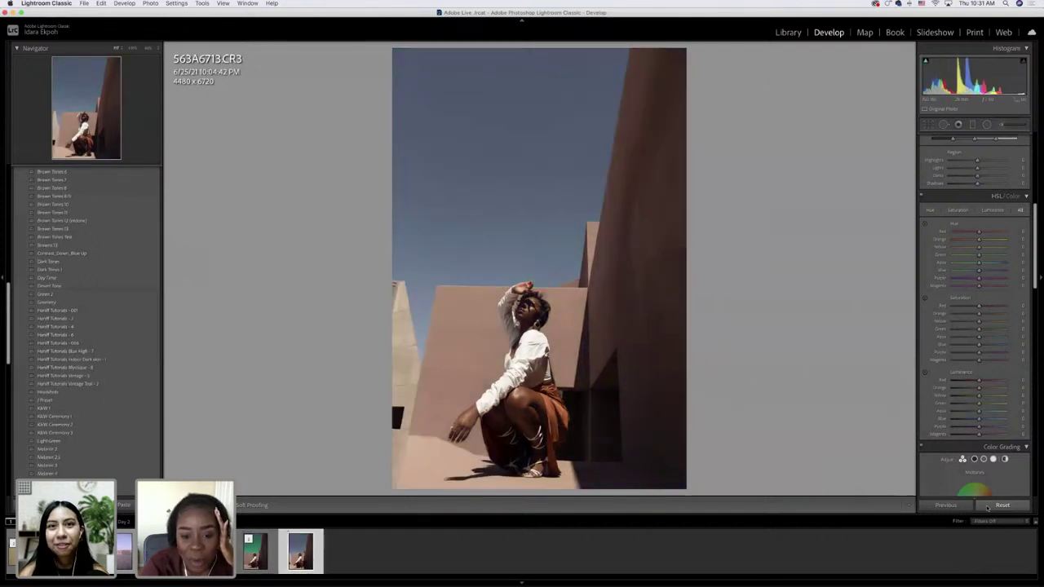
key(Left)
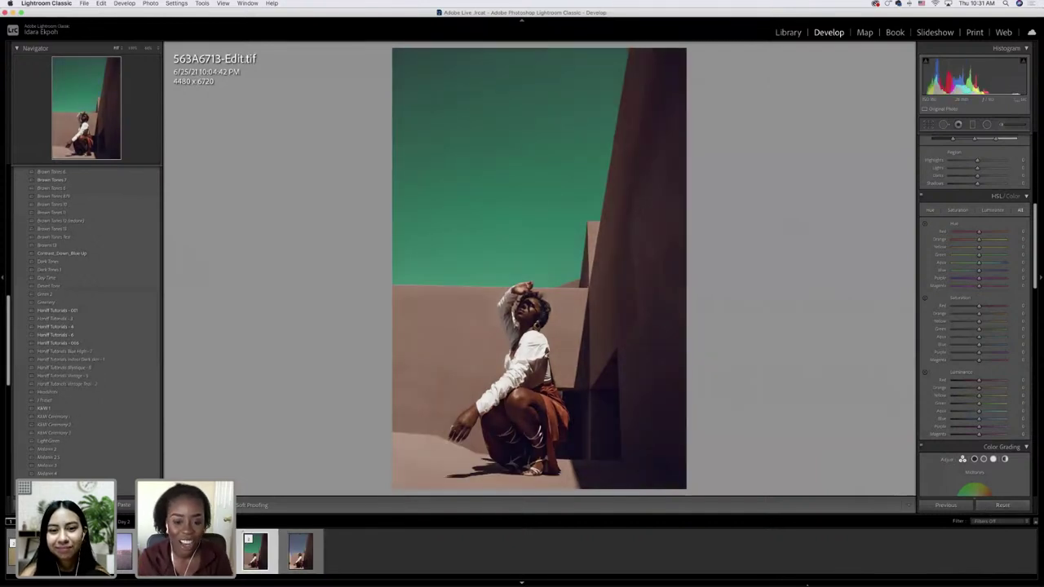
key(Right)
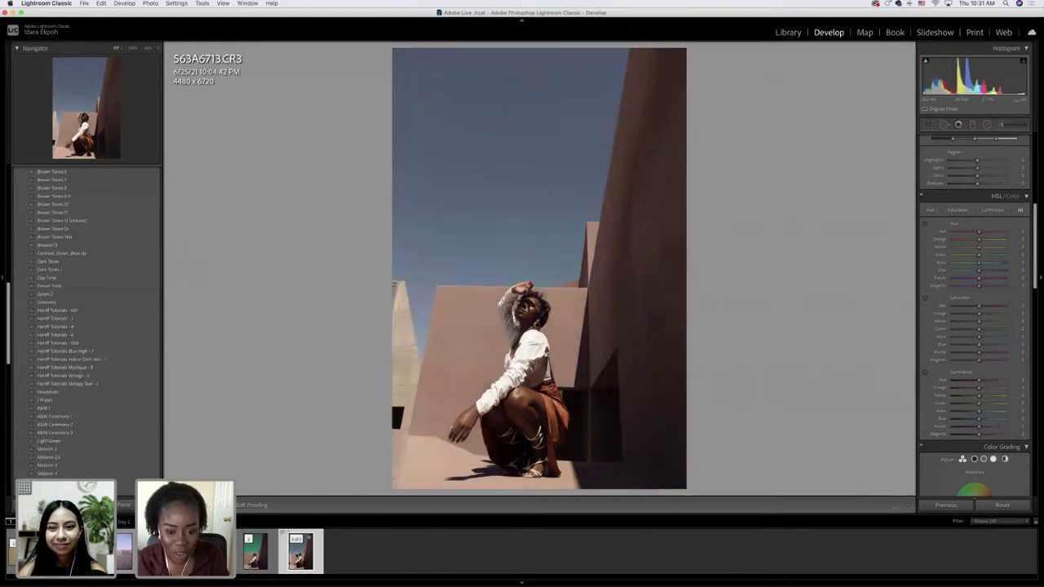
- Paste the teal-sky develop settings back onto the raw and compare it with the Edit.tif
key(super+shift+v)
click(270, 560)
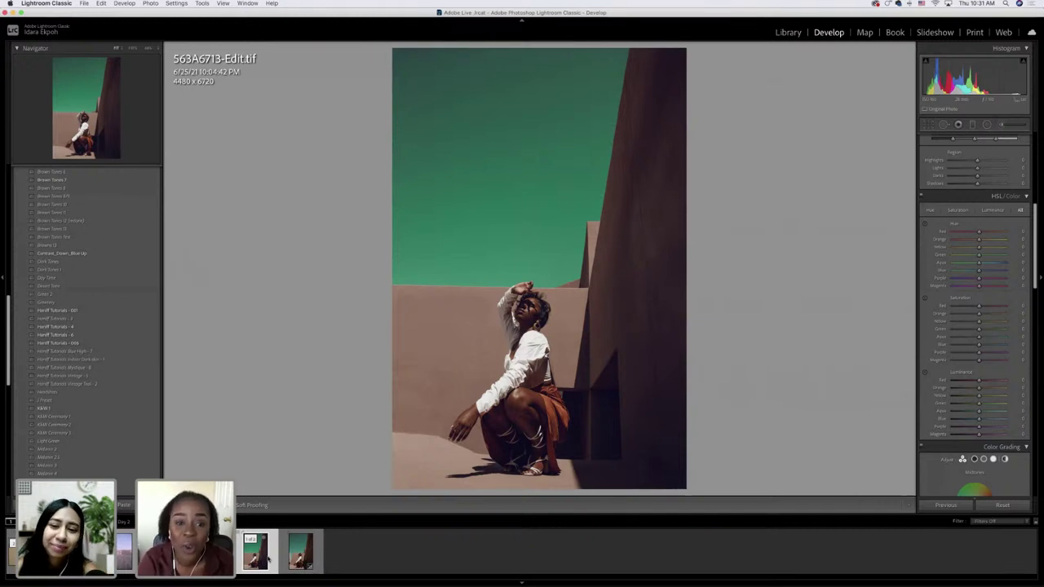
click(299, 548)
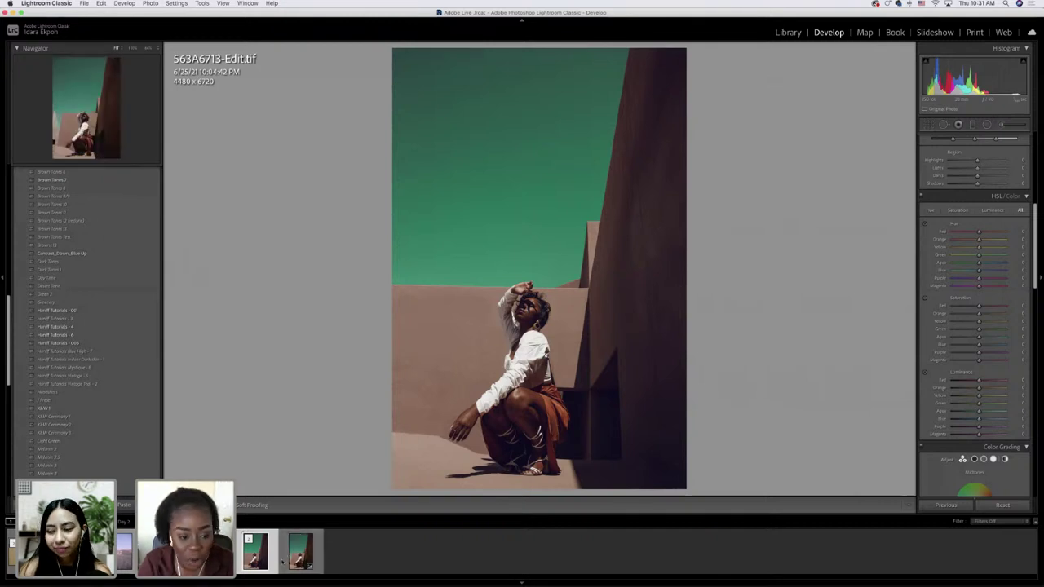
- Move through the filmstrip from IMG_7752 and 563A6713 to the striped-room photo 563A6645.CR3
key(Left)
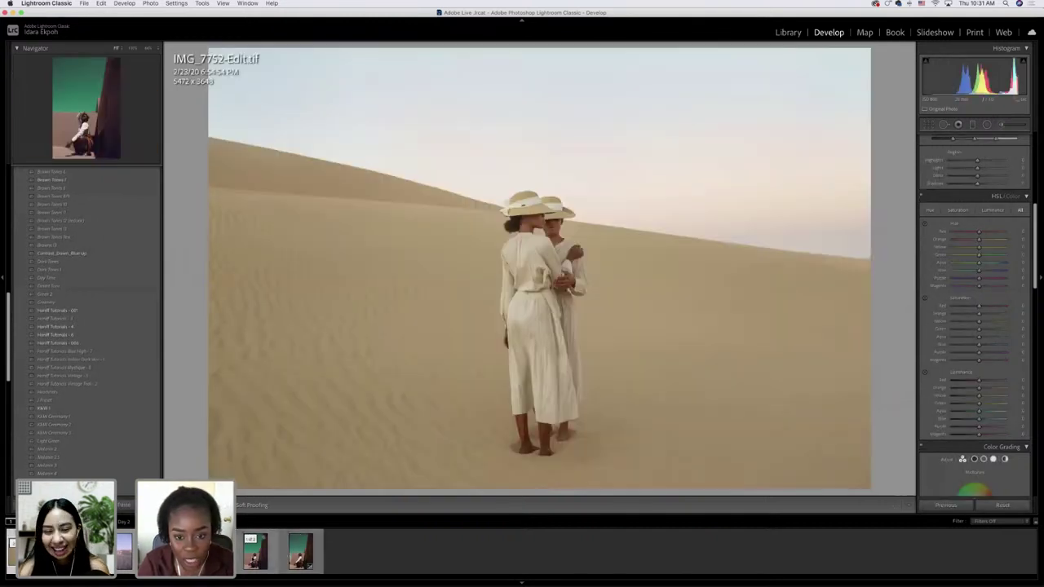
key(Right)
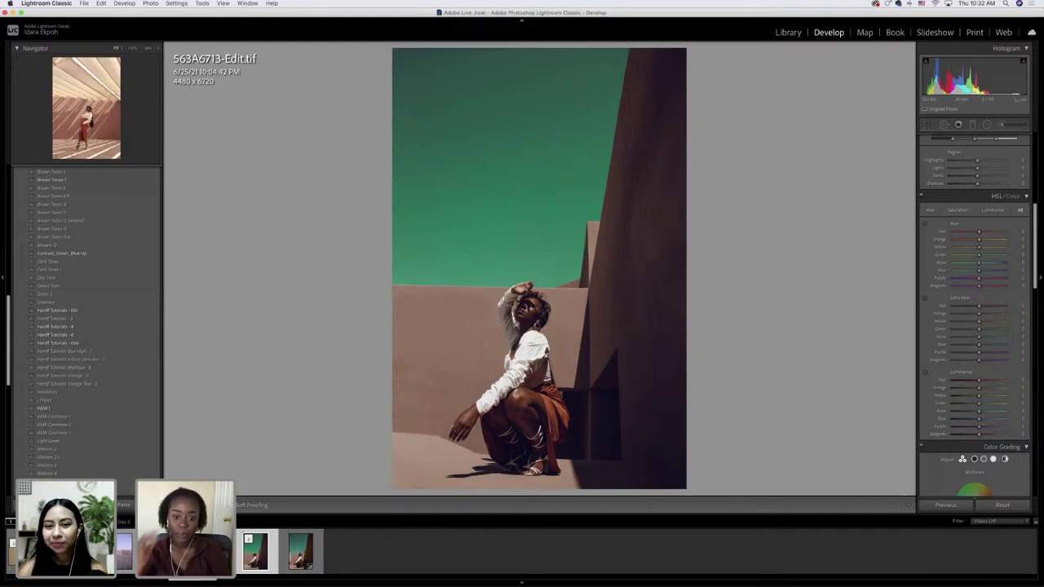
key(Left)
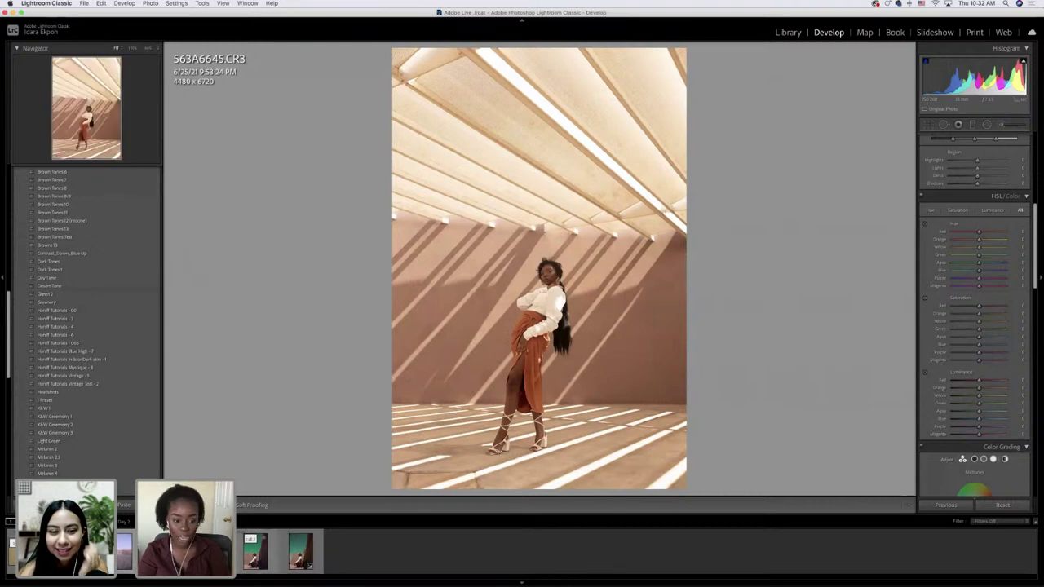
- Apply the Melanin 6 preset to 563A6645.CR3 from the Presets panel
key(Right)
key(Left)
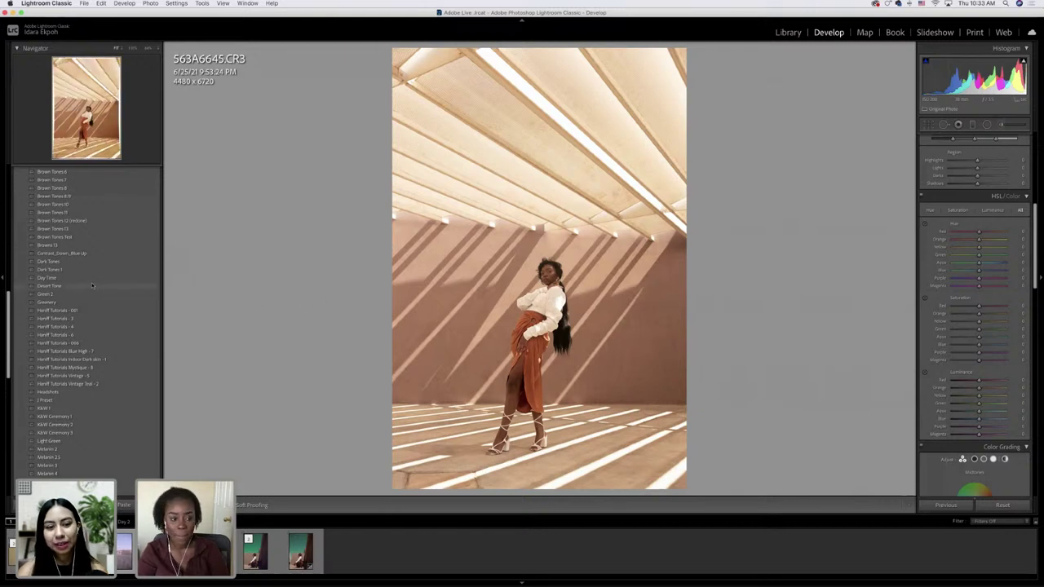
scroll(90, 285, down, 1)
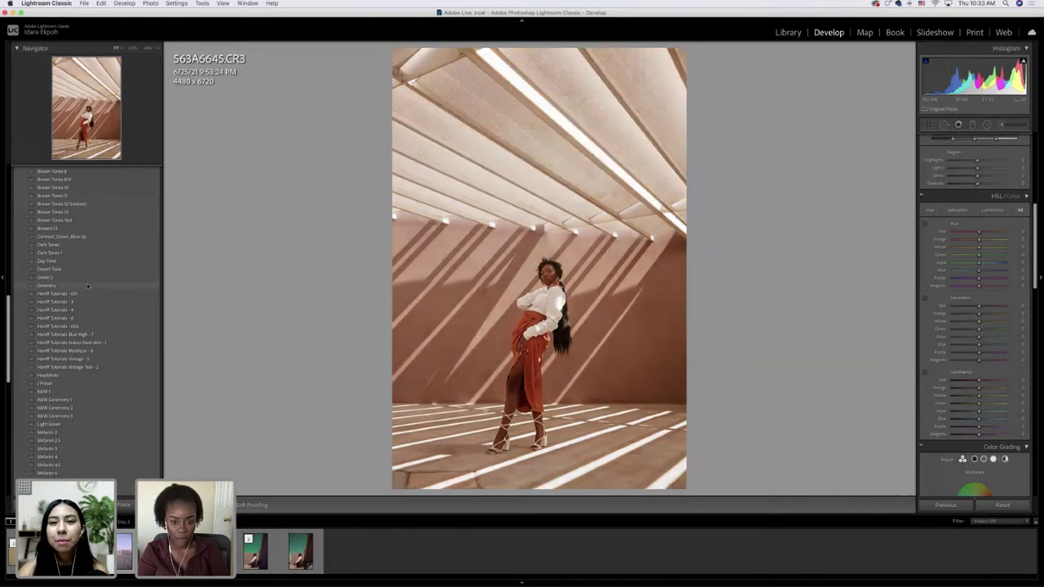
scroll(94, 352, up, 1)
scroll(93, 352, down, 2)
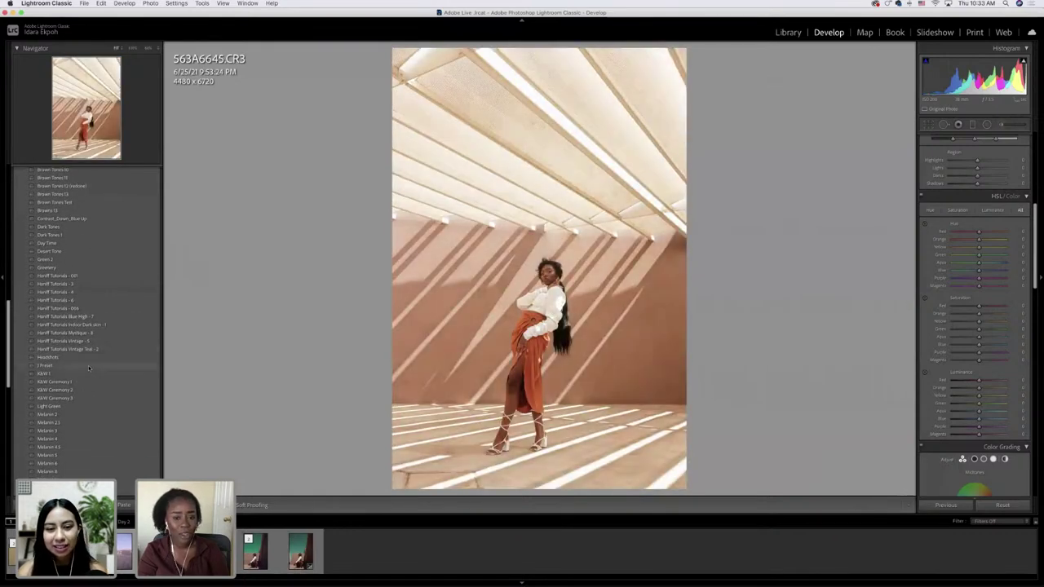
scroll(87, 383, down, 2)
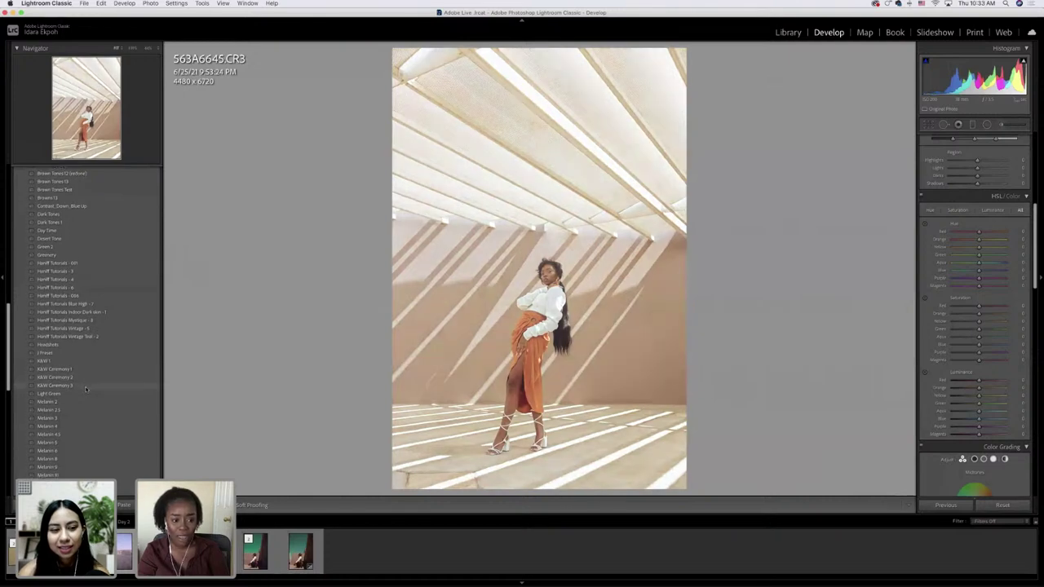
scroll(124, 387, down, 1)
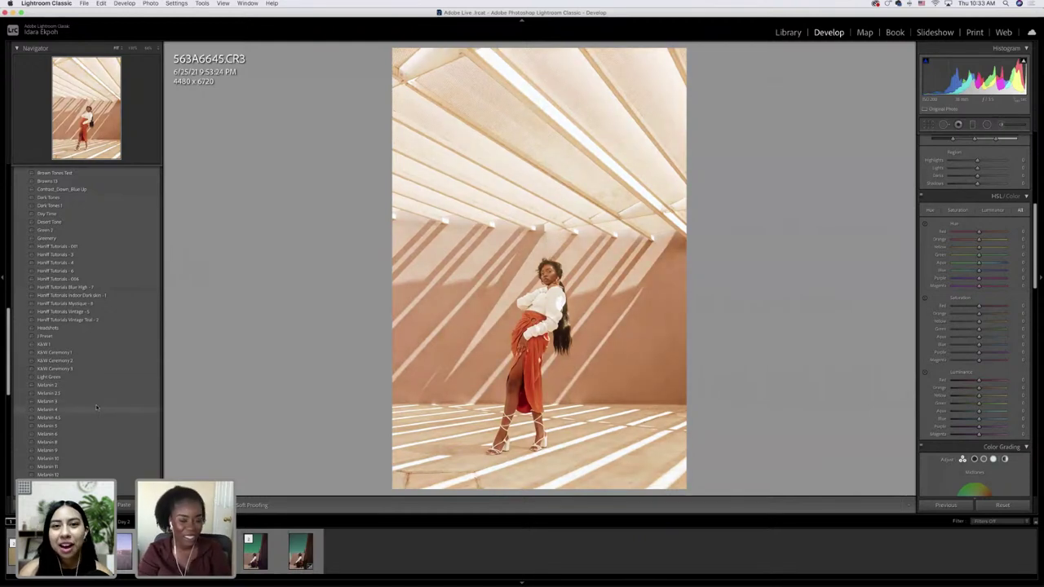
scroll(95, 401, down, 4)
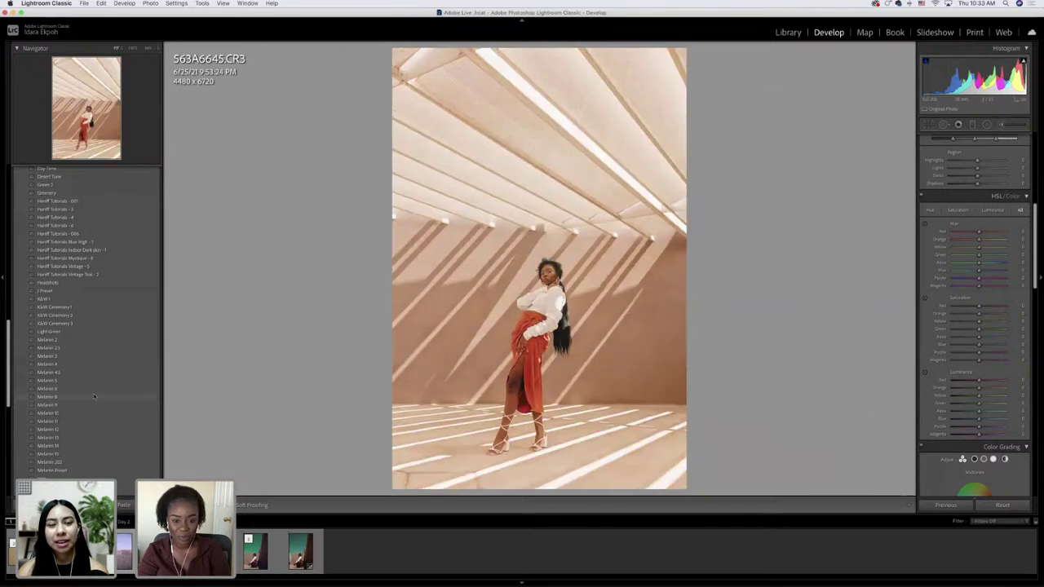
click(104, 389)
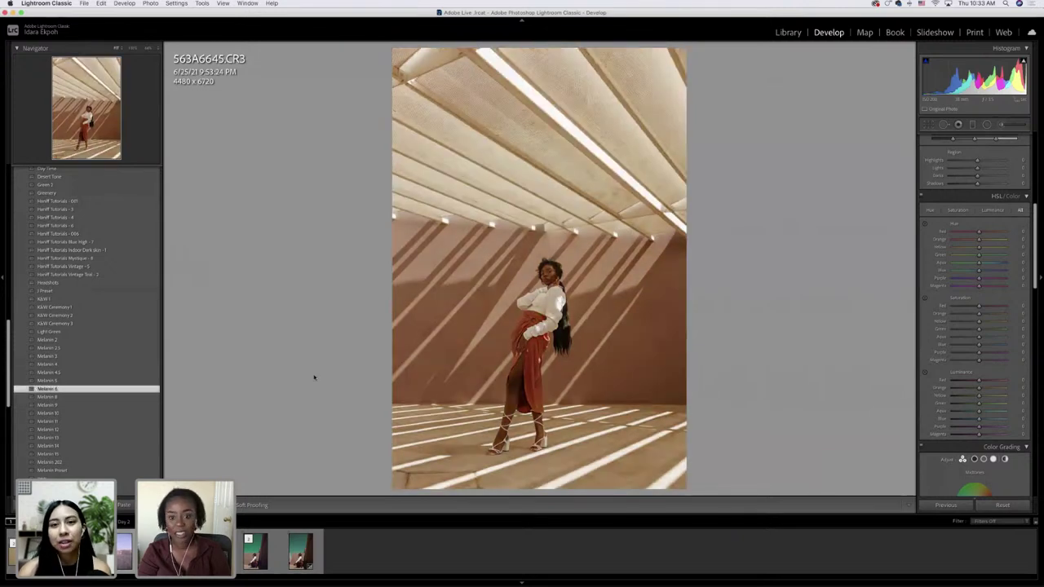
scroll(967, 204, up, 10)
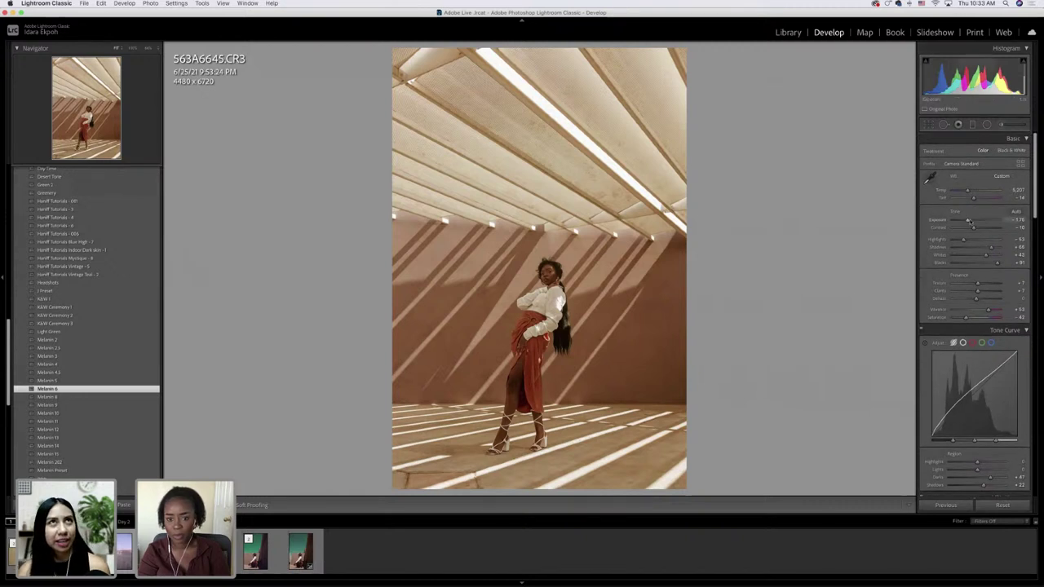
- Raise Exposure and slightly lower Shadows on 563A6645.CR3, then switch to 563A6713-Edit.tif
drag(969, 221, 973, 258)
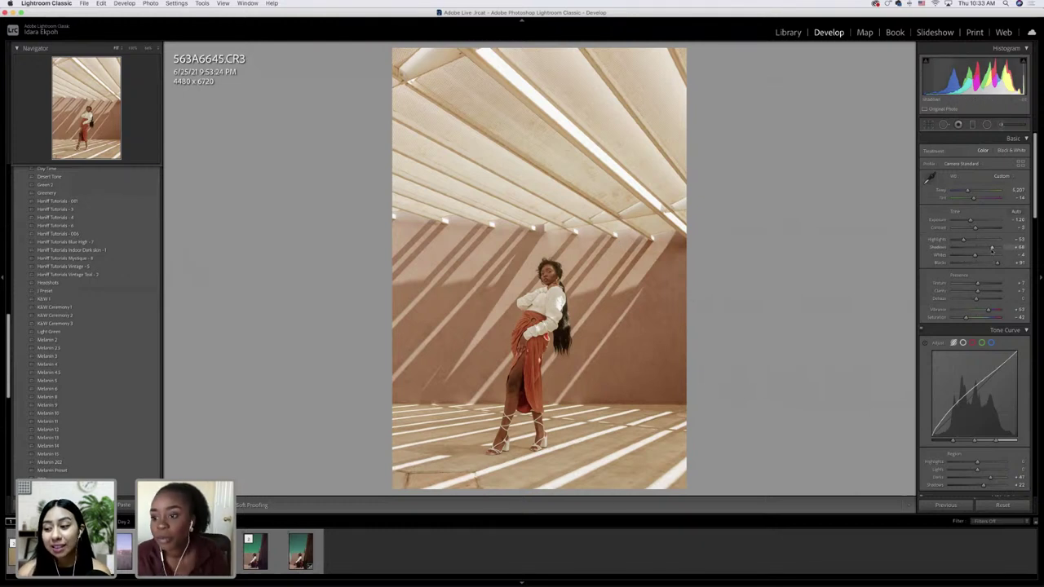
drag(991, 248, 990, 248)
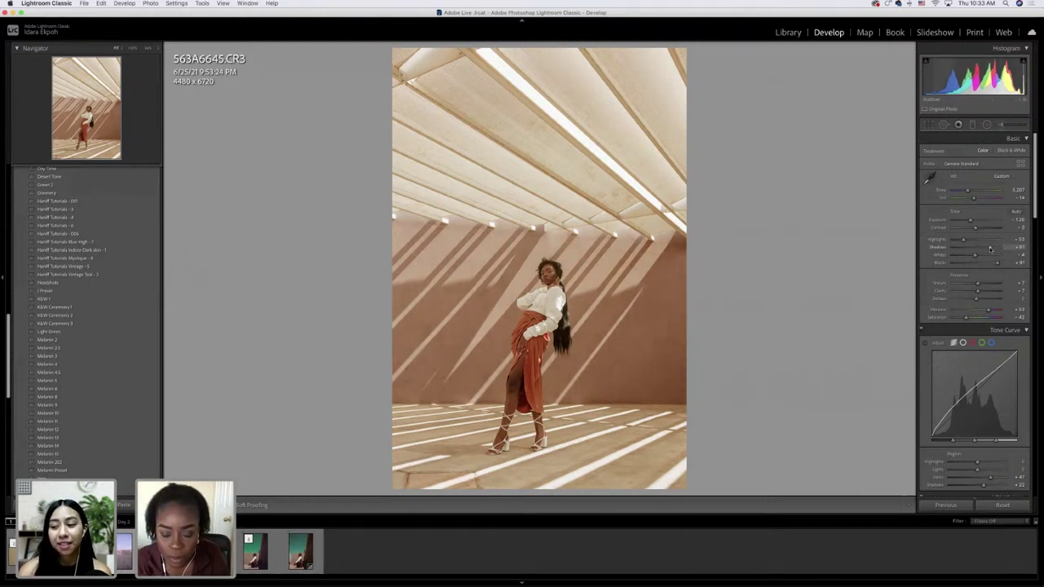
click(258, 559)
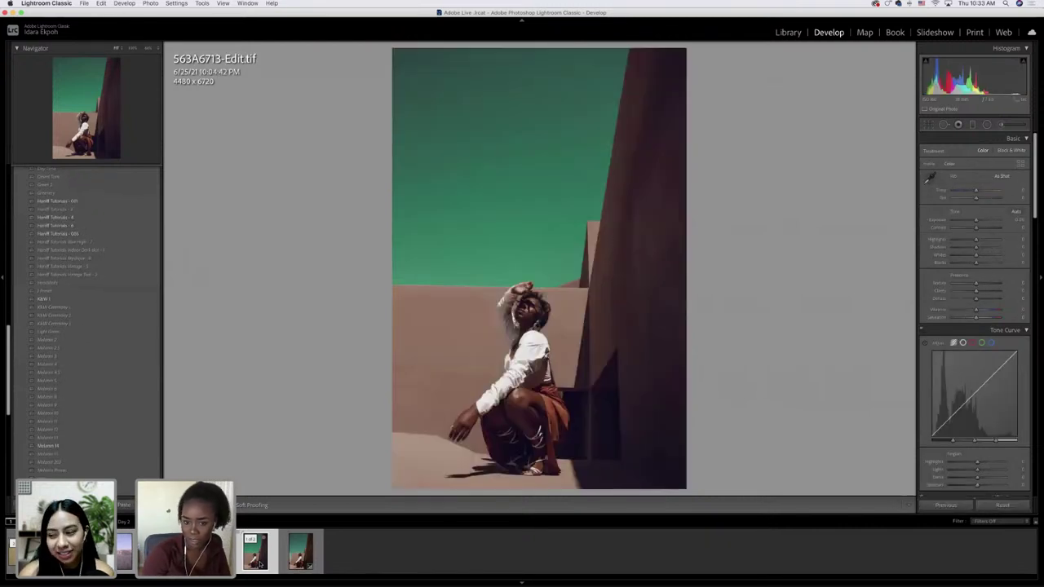
- Compare the original blue-sky 563A6713.CR3 with the edited teal-sky version
click(308, 564)
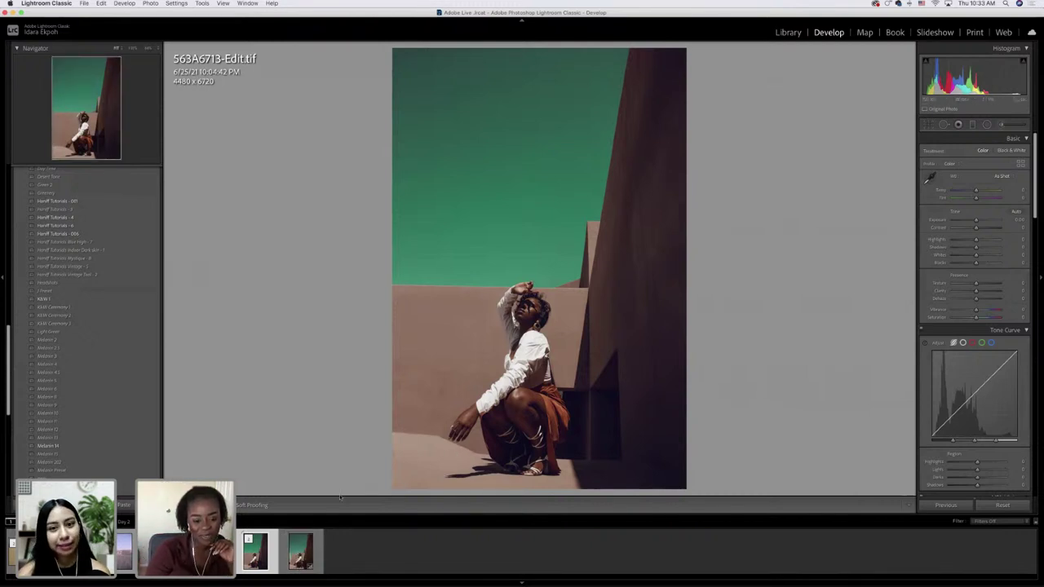
click(300, 552)
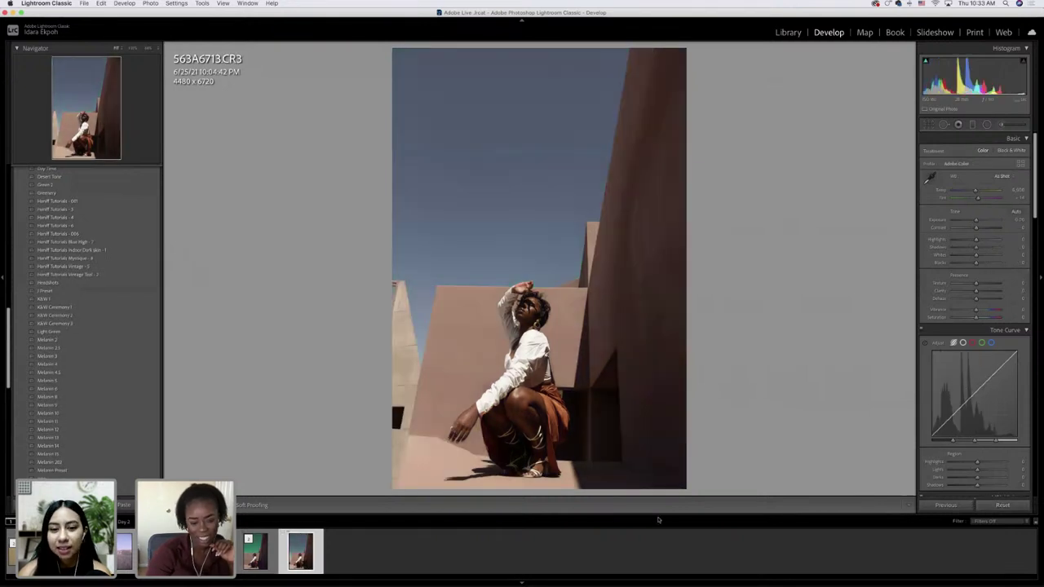
key(Left)
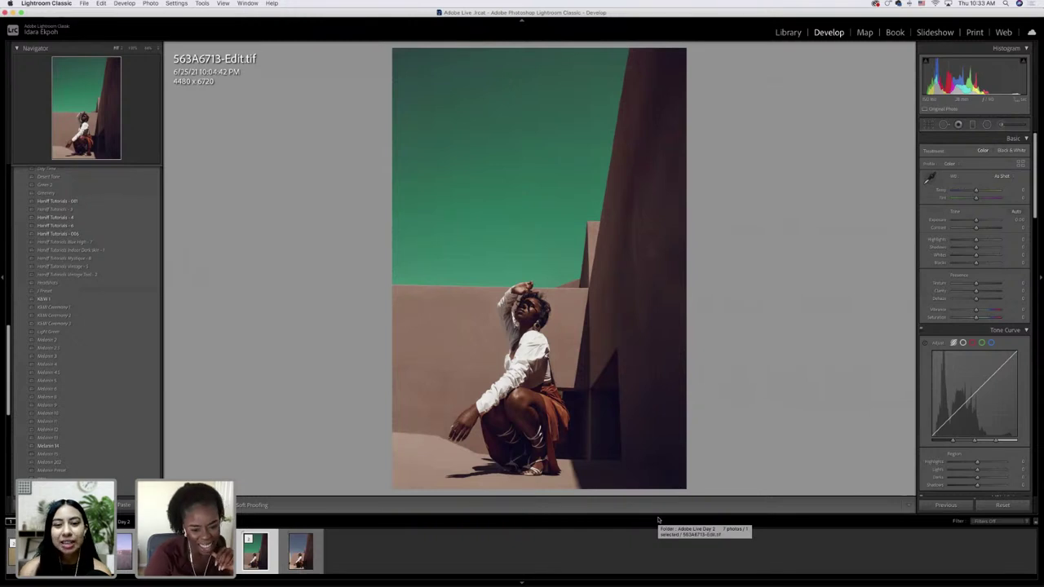
key(Right)
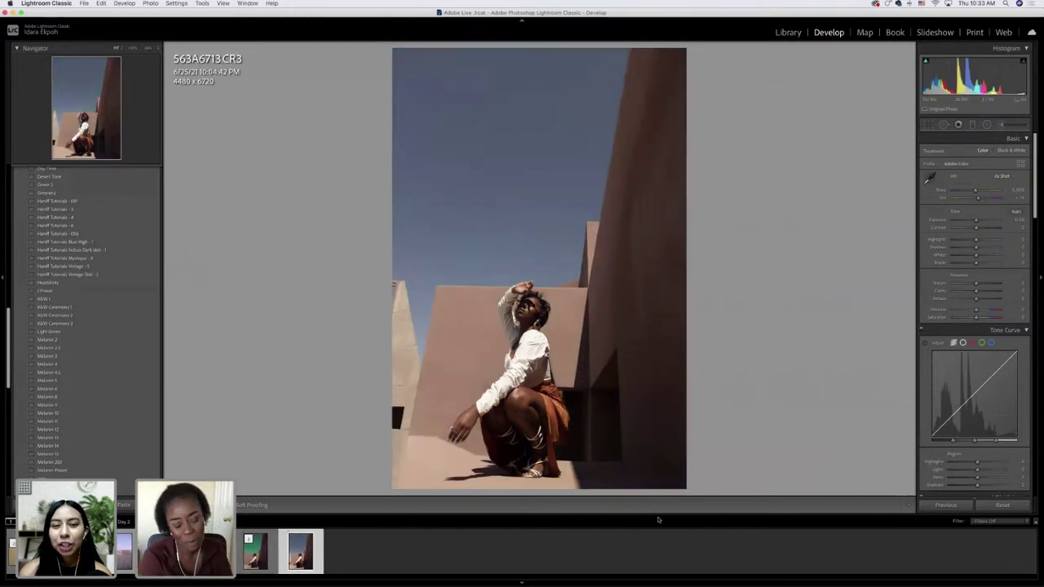
key(Left)
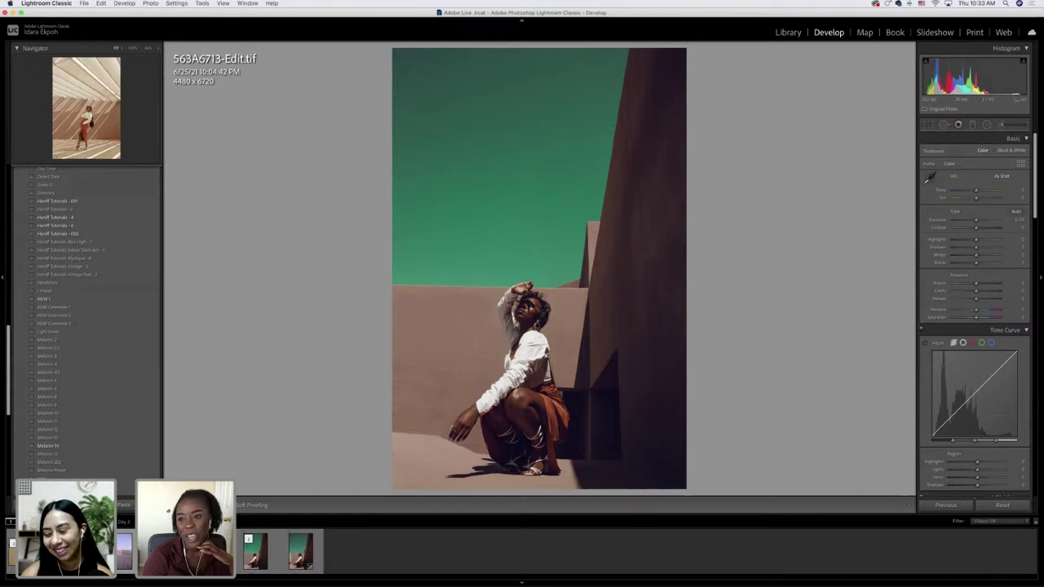
- On 563A6645.CR3, check Before/After, raise Shadows slightly, and lower Orange saturation to about -20
key(Left)
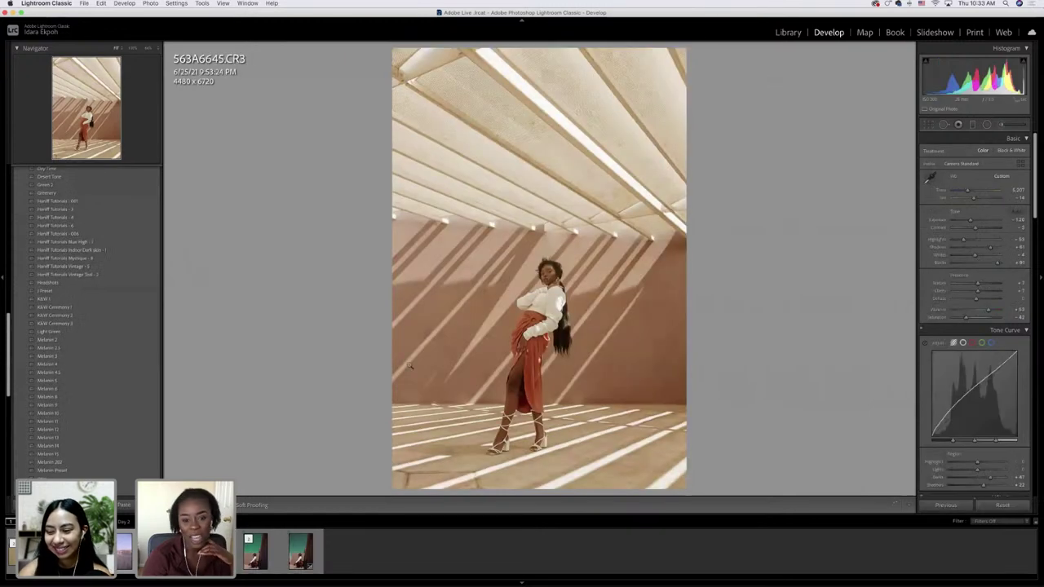
key(y)
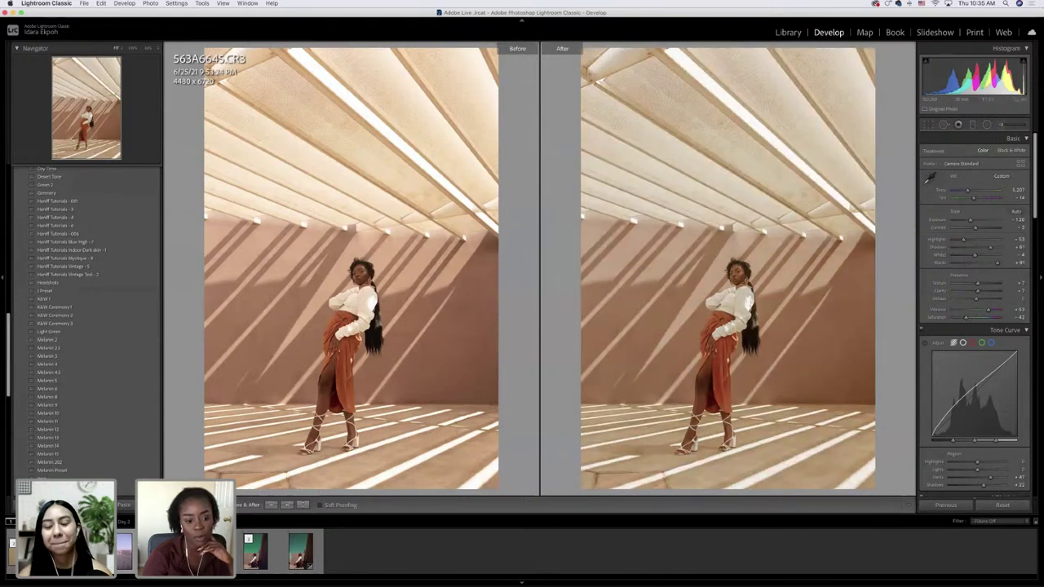
key(y)
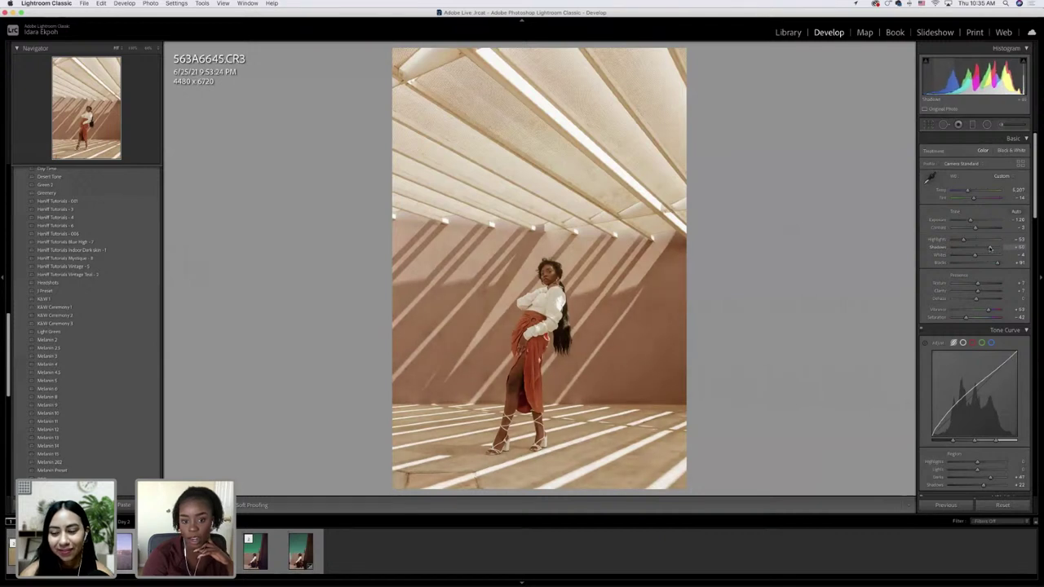
drag(989, 248, 989, 248)
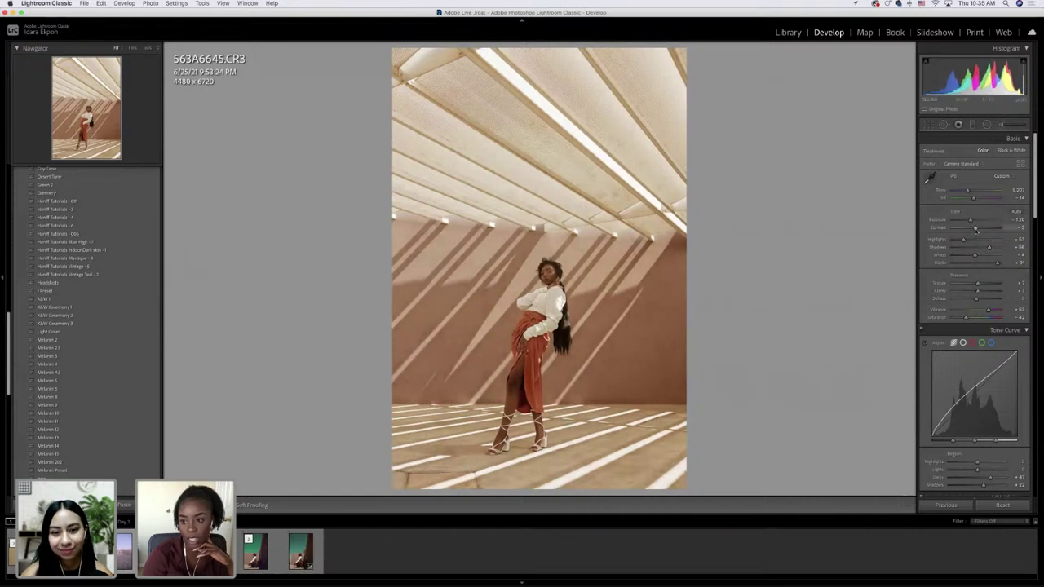
scroll(975, 230, down, 10)
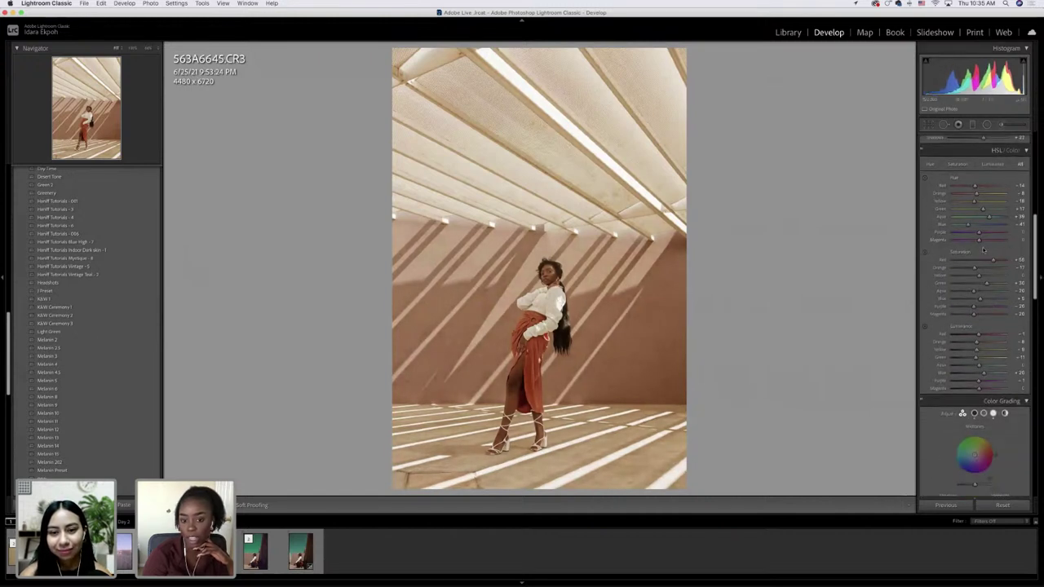
scroll(984, 251, up, 1)
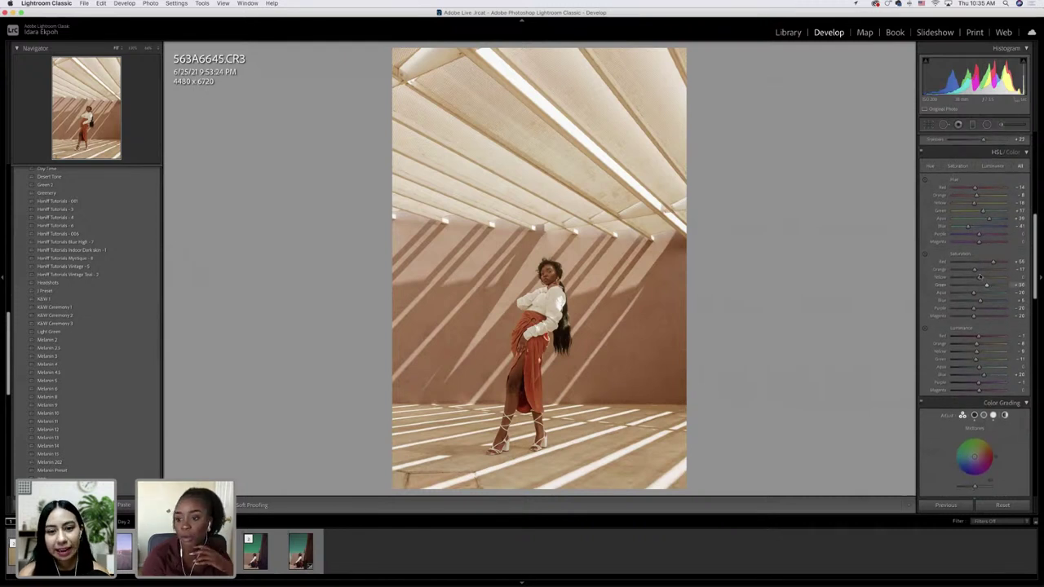
scroll(980, 278, down, 1)
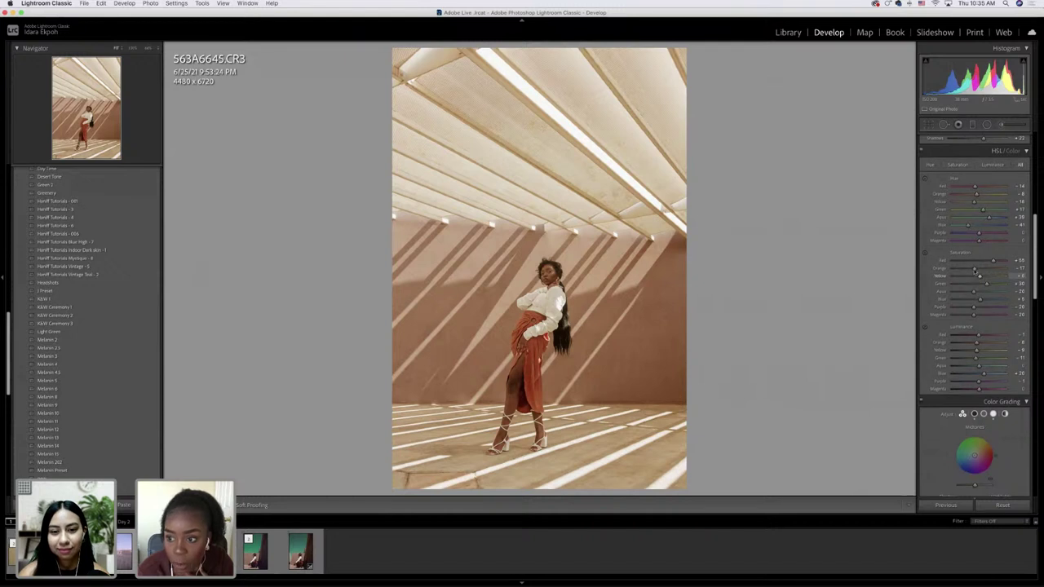
drag(974, 268, 971, 269)
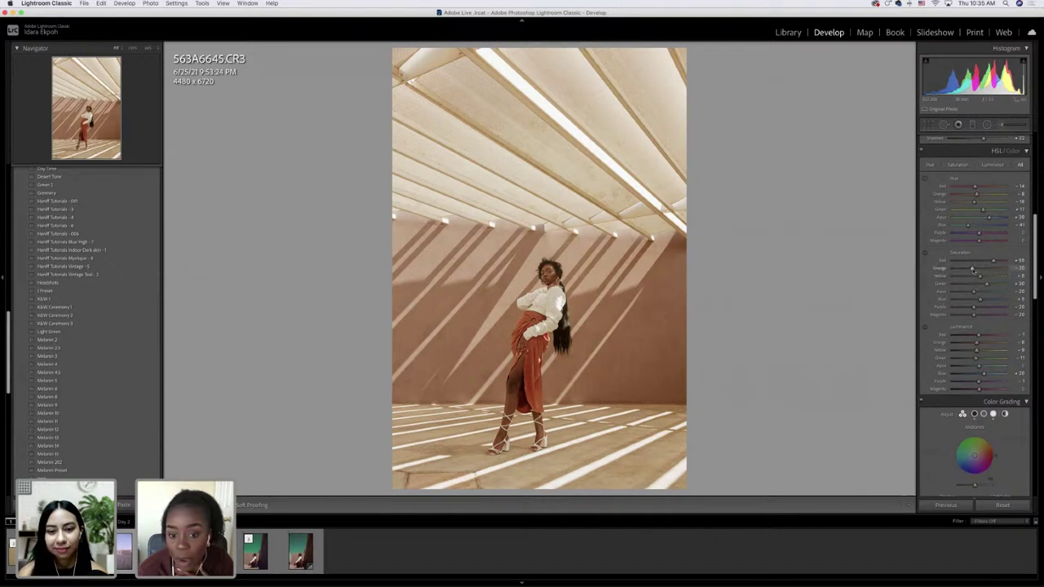
scroll(972, 270, down, 2)
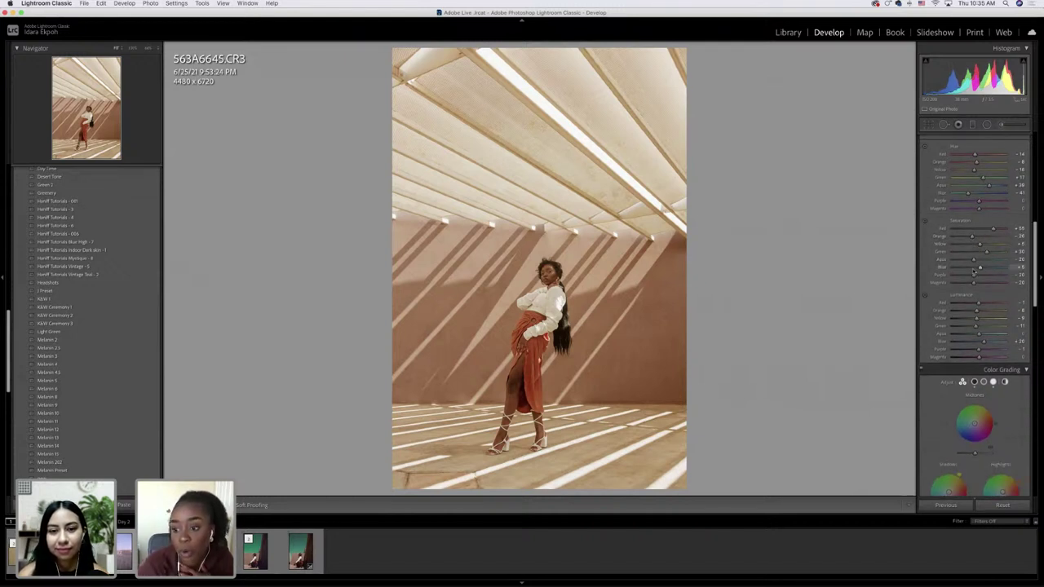
scroll(973, 272, down, 6)
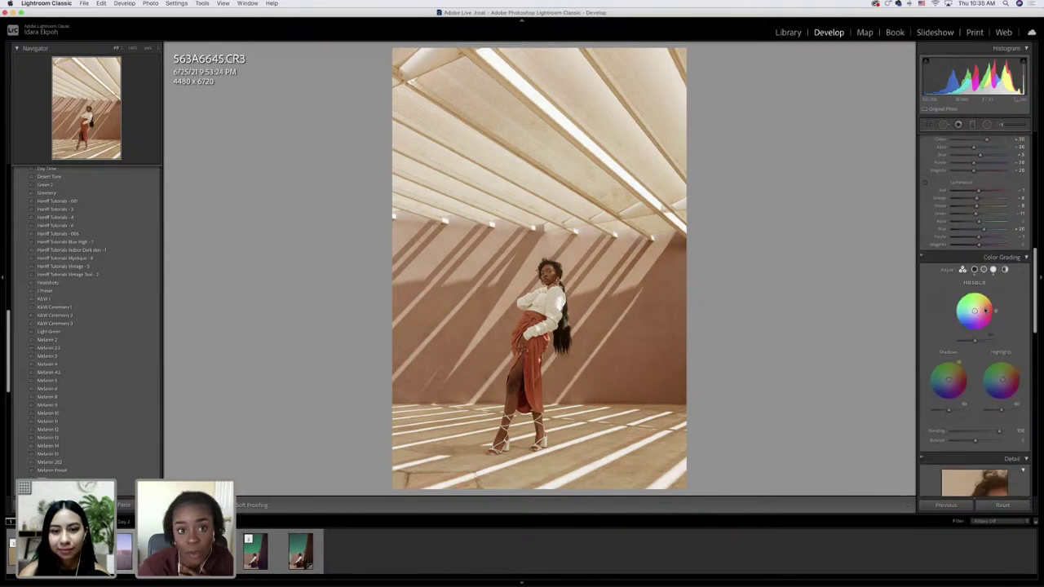
- Undo two trial midtone tints, then tint the Color Grading shadows cyan at hue about 185
scroll(985, 310, down, 1)
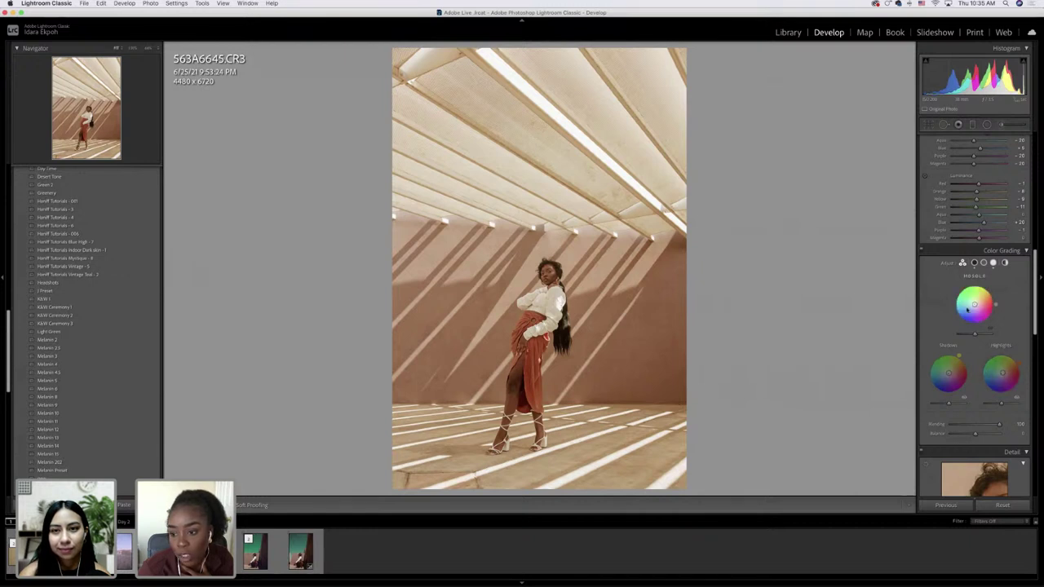
scroll(946, 281, down, 1)
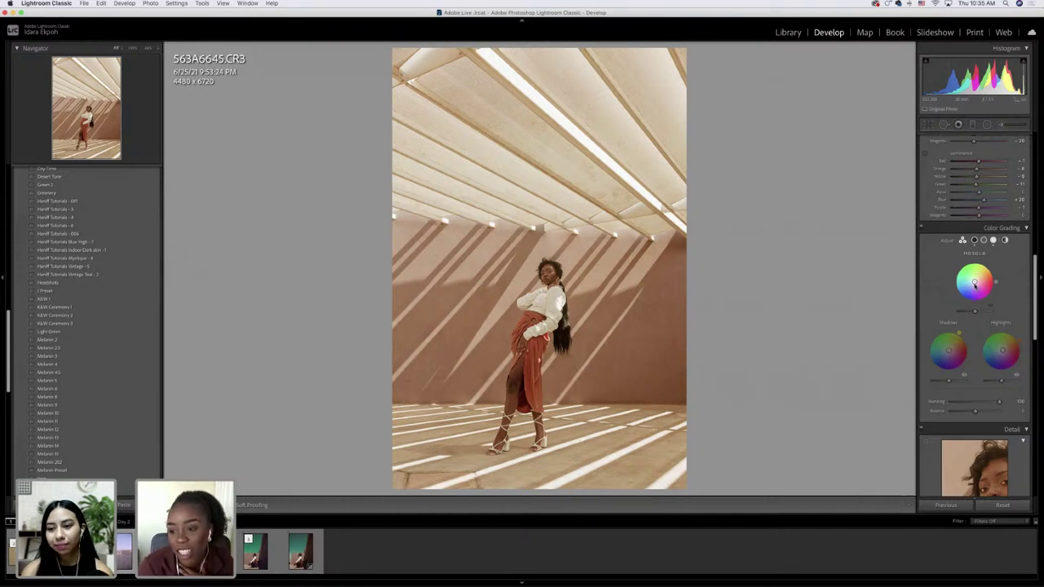
drag(975, 283, 978, 282)
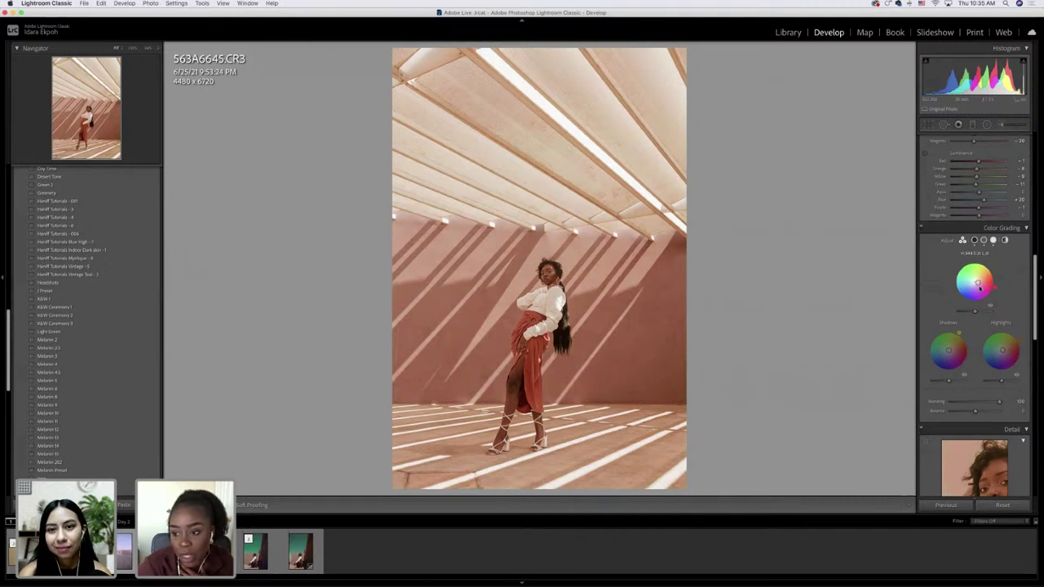
mouse_move(977, 282)
mouse_down()
mouse_move(971, 261)
mouse_move(954, 280)
mouse_move(972, 283)
mouse_up()
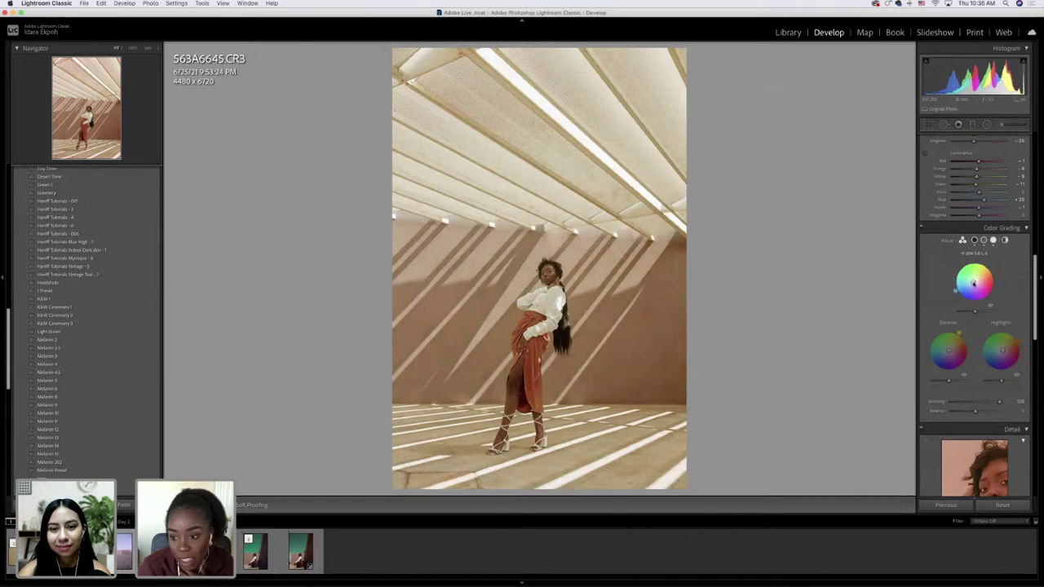
key(super+z)
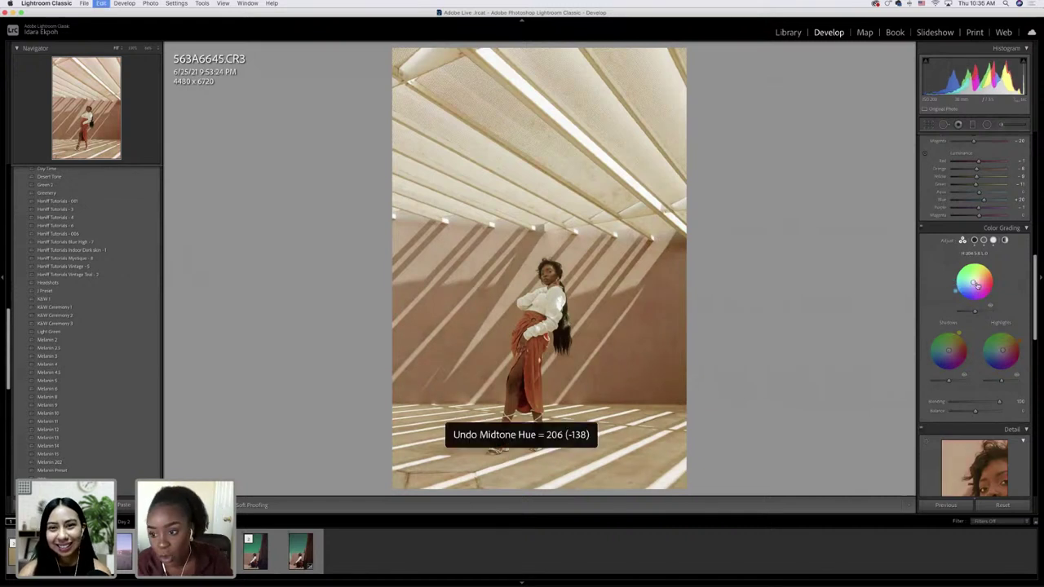
key(super+z)
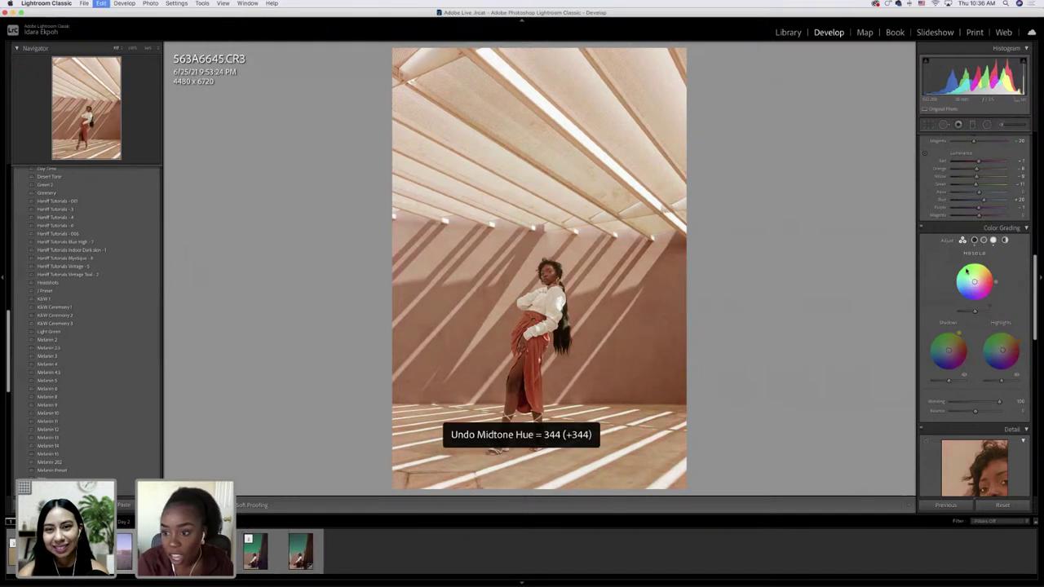
mouse_move(952, 349)
mouse_down()
mouse_move(928, 353)
mouse_move(934, 336)
mouse_move(952, 353)
mouse_move(963, 336)
mouse_move(951, 348)
mouse_up()
drag(948, 349, 949, 381)
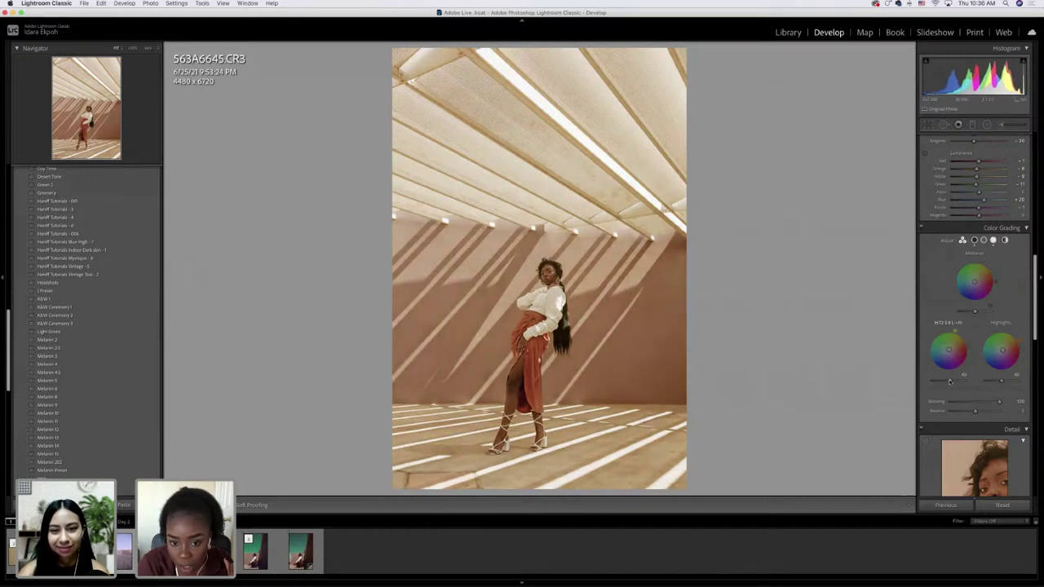
- Refine the shadow tint and set a cool highlights hue near 200, keeping Blending at 100
drag(962, 335, 967, 343)
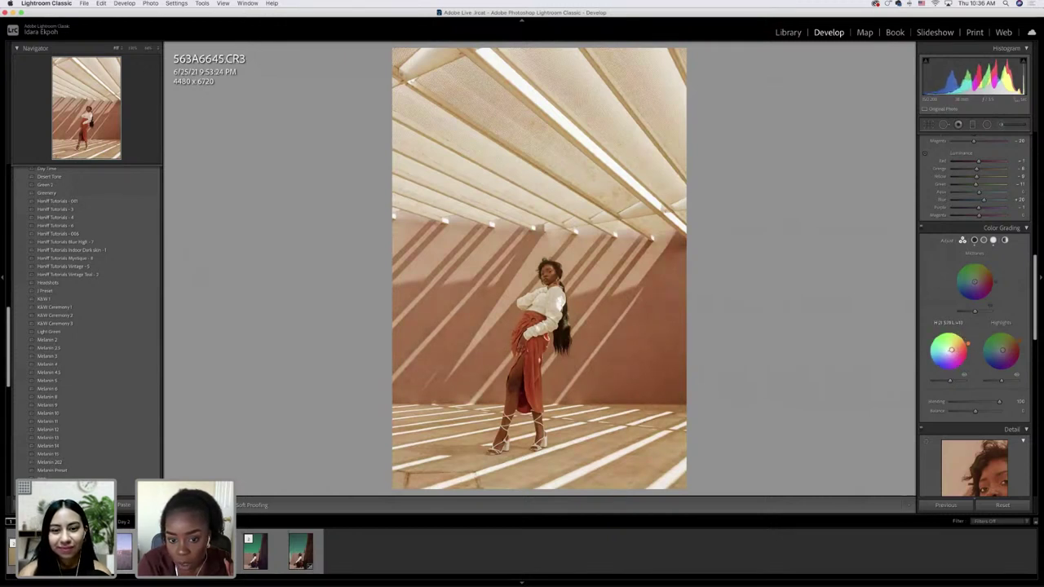
mouse_move(956, 344)
mouse_down()
mouse_move(967, 343)
mouse_move(959, 334)
mouse_move(948, 348)
mouse_up()
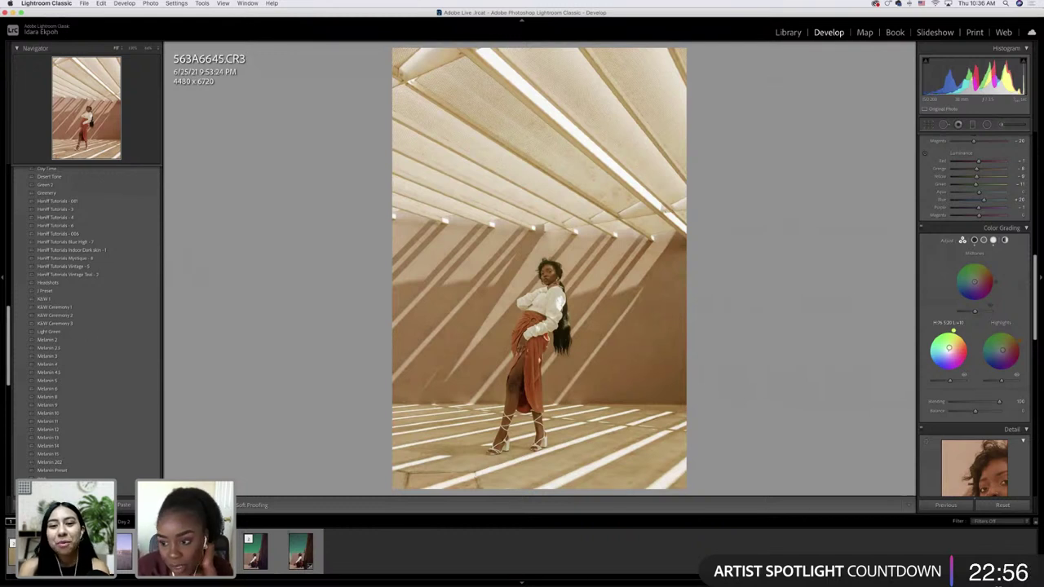
click(1002, 351)
mouse_move(1002, 349)
mouse_down()
mouse_move(1019, 343)
mouse_move(994, 323)
mouse_move(1000, 351)
mouse_up()
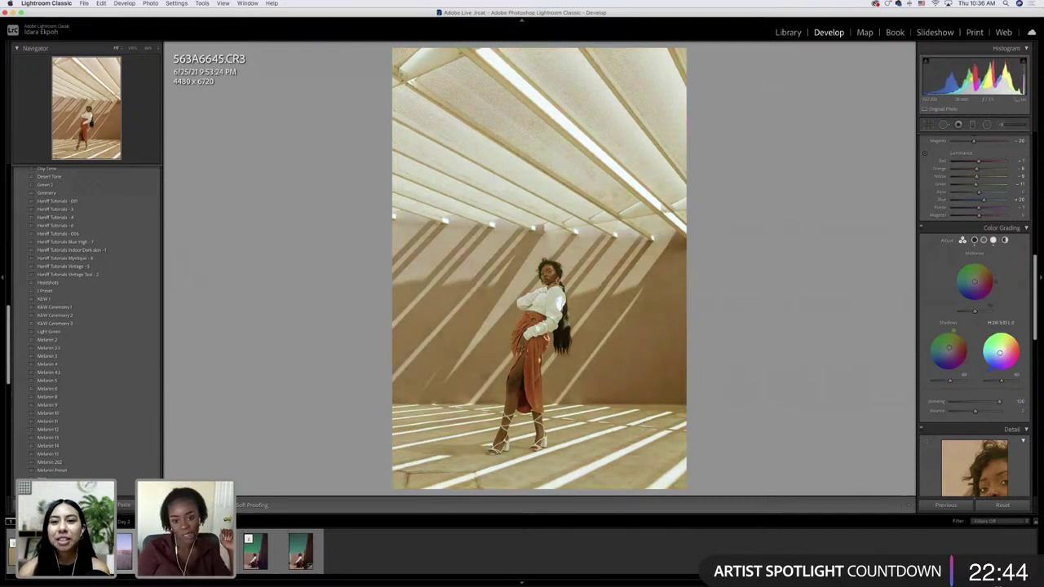
- Lower Color Grading Blending to about 58 and drag the Midtones wheel toward pink
scroll(1001, 359, up, 1)
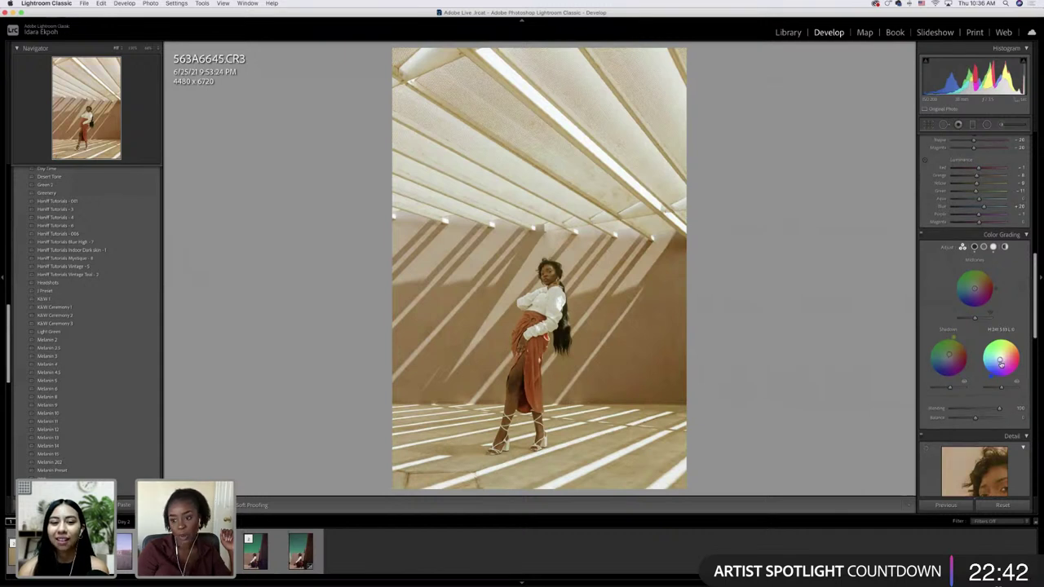
drag(1000, 407, 977, 409)
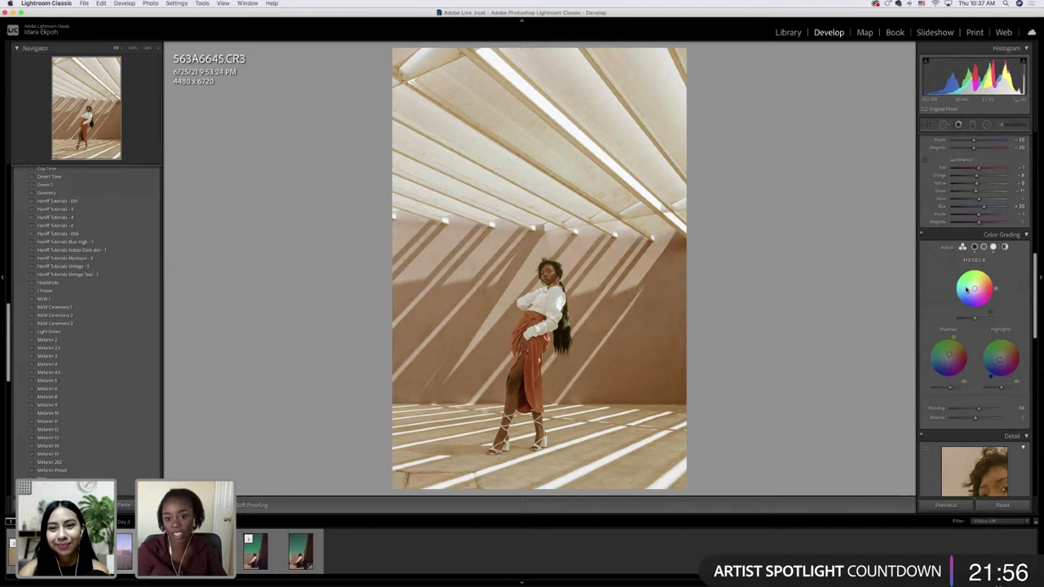
scroll(967, 290, up, 1)
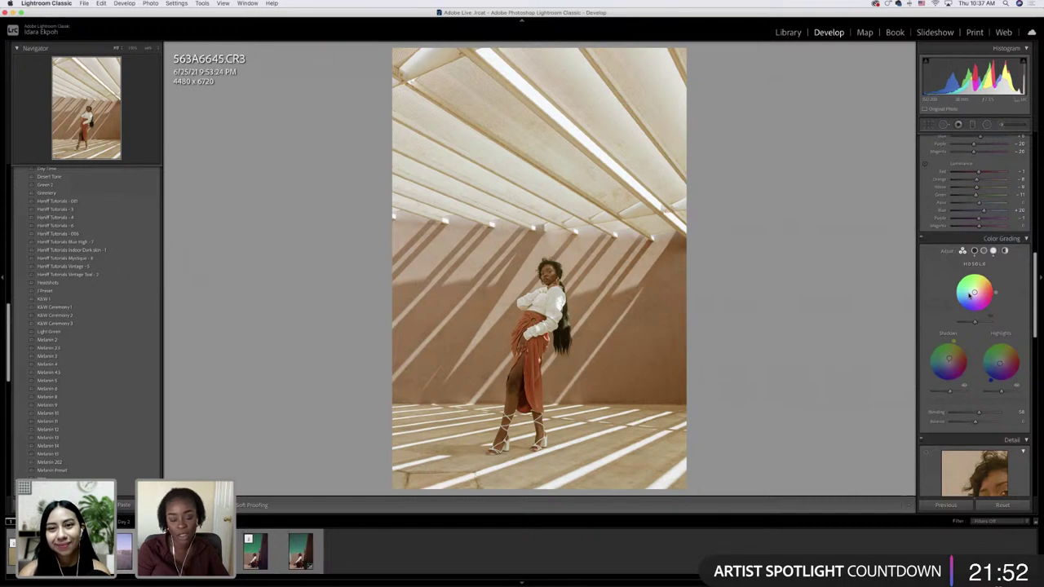
drag(973, 292, 975, 323)
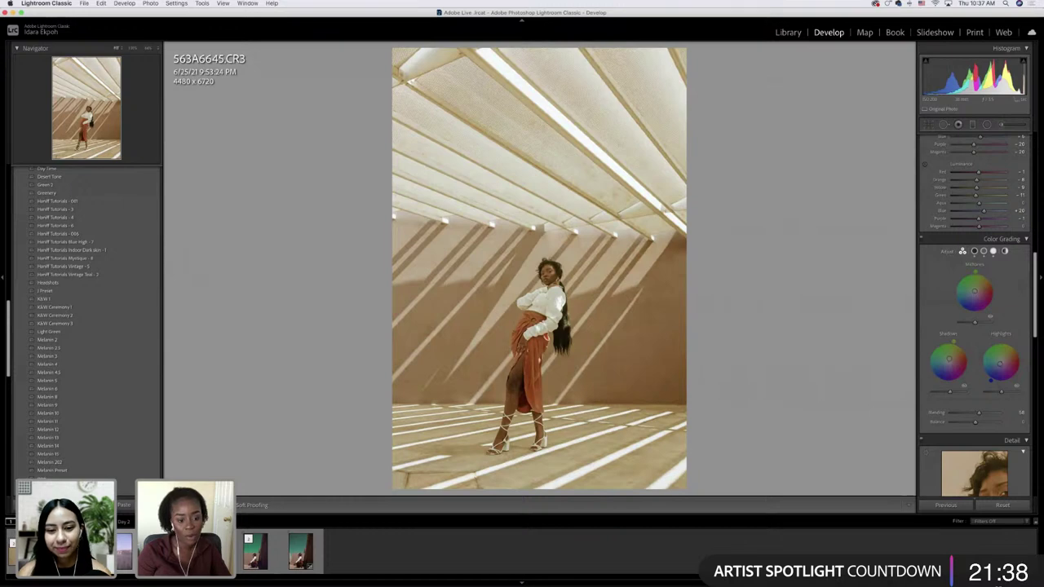
- Check Before/After, set Yellow saturation to about +22, nudge Contrast, and warm Temp to 5,273
key(y)
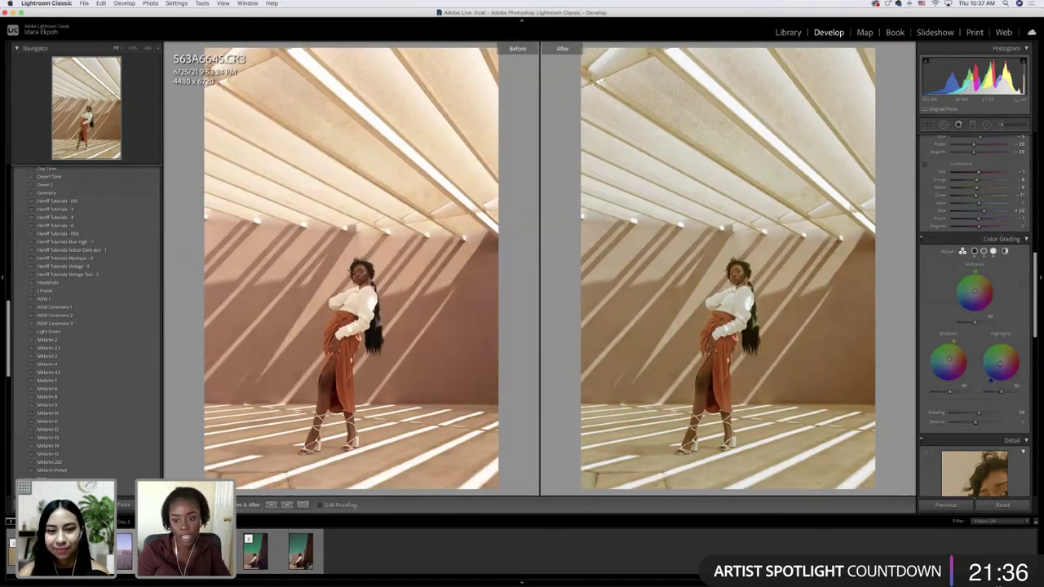
key(y)
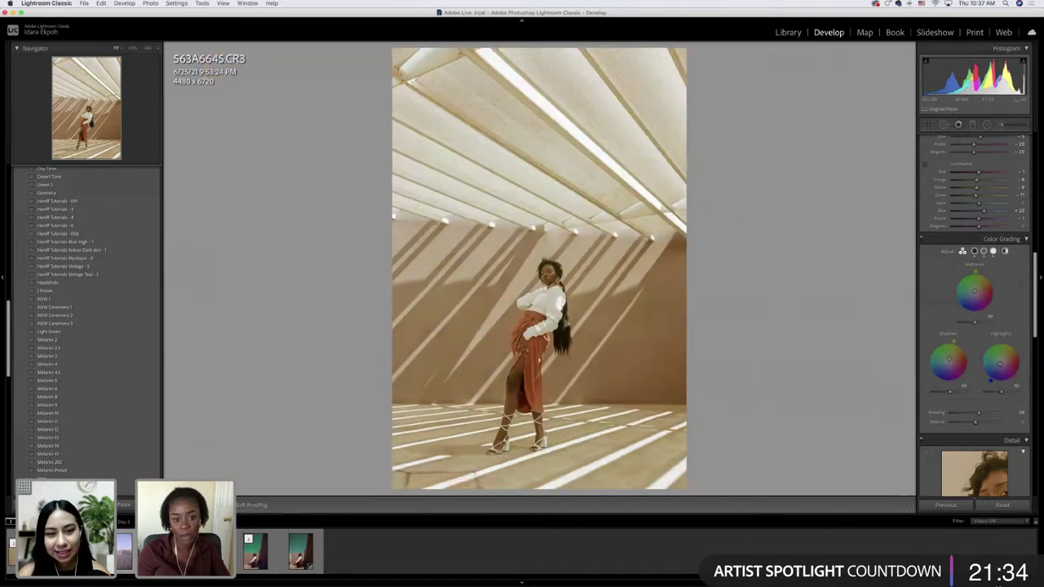
scroll(993, 301, down, 3)
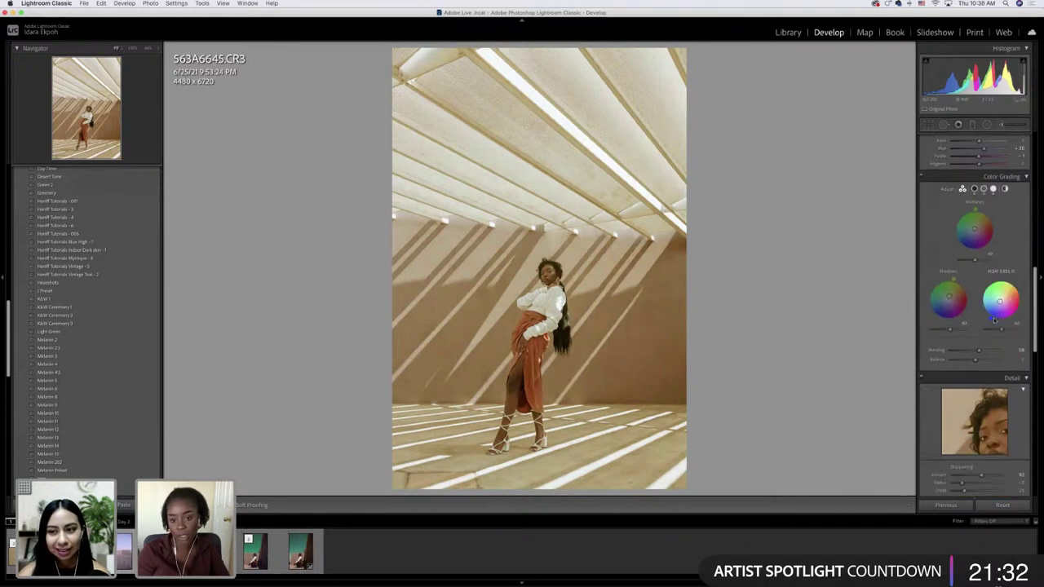
scroll(993, 301, up, 5)
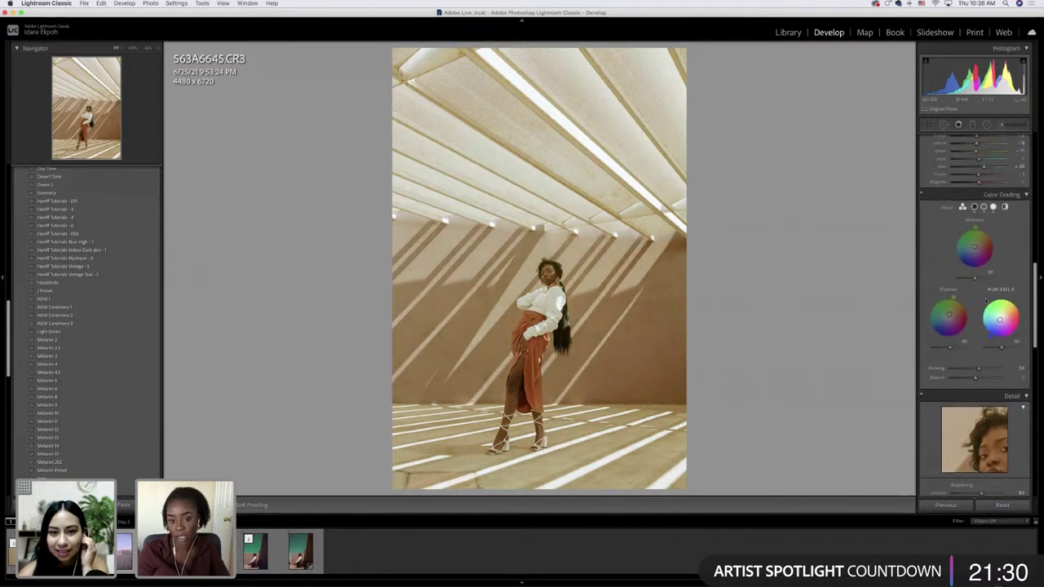
scroll(984, 303, up, 2)
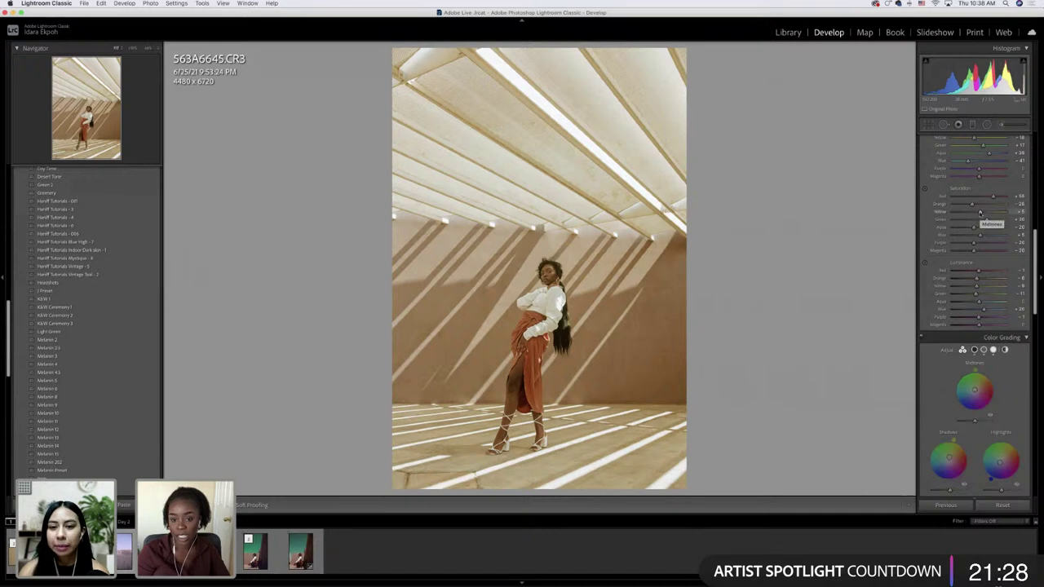
drag(978, 212, 983, 213)
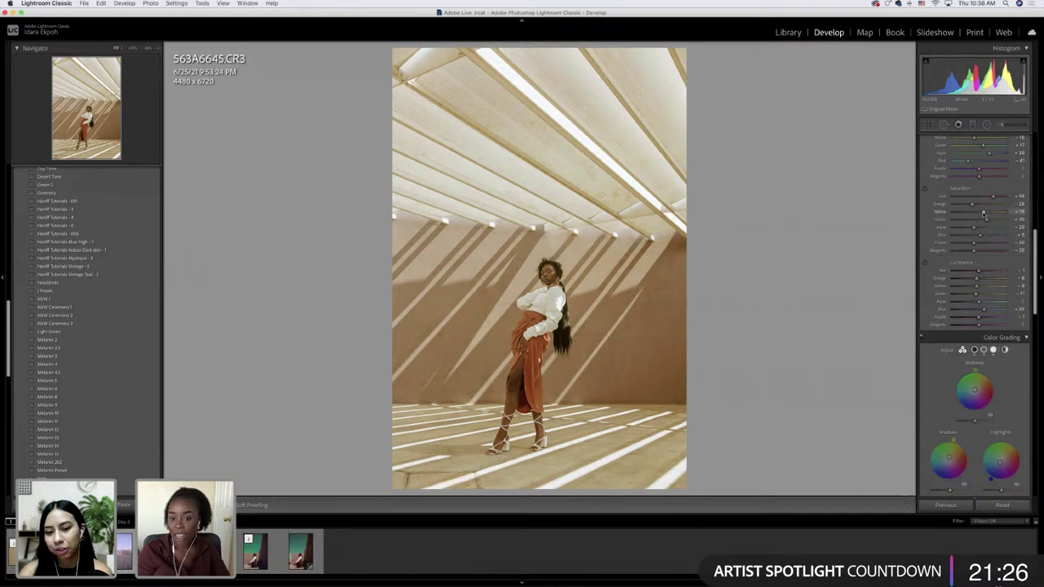
scroll(983, 214, up, 10)
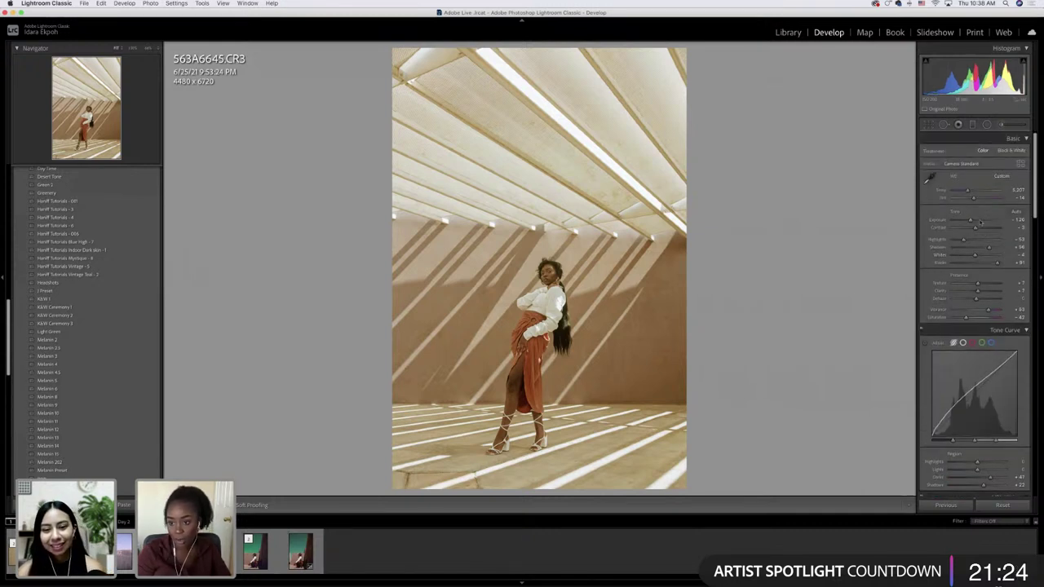
drag(976, 229, 979, 229)
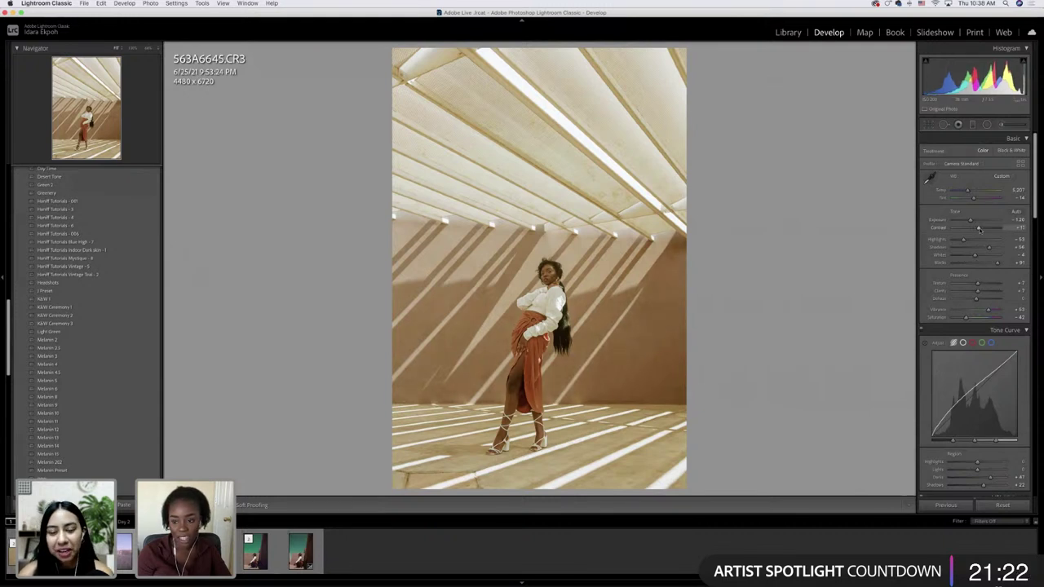
drag(968, 191, 970, 191)
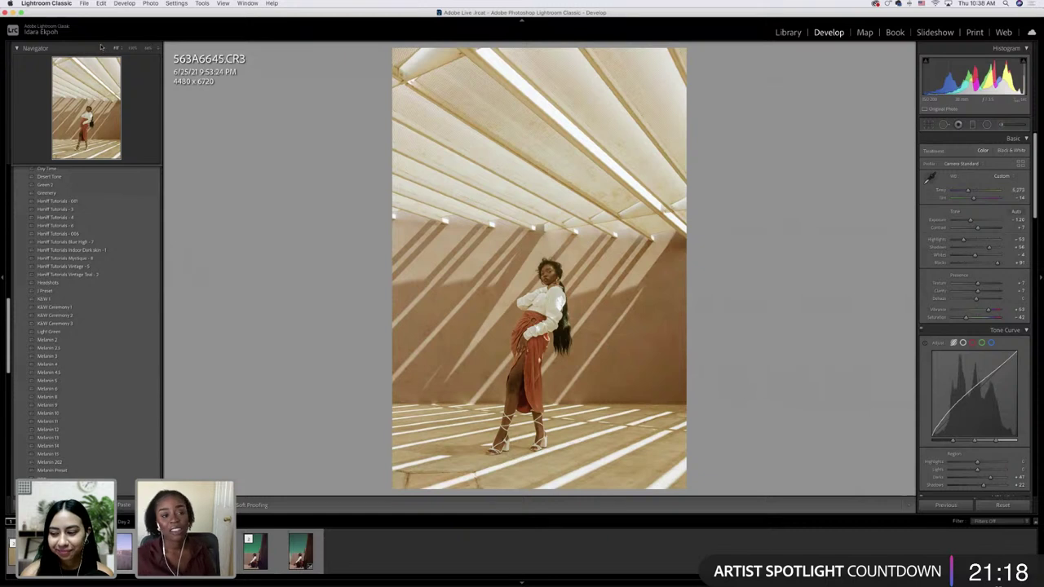
- Switch to the NJ Shoot.lrcat catalog from Open Recent and relaunch Lightroom
click(83, 4)
mouse_move(163, 32)
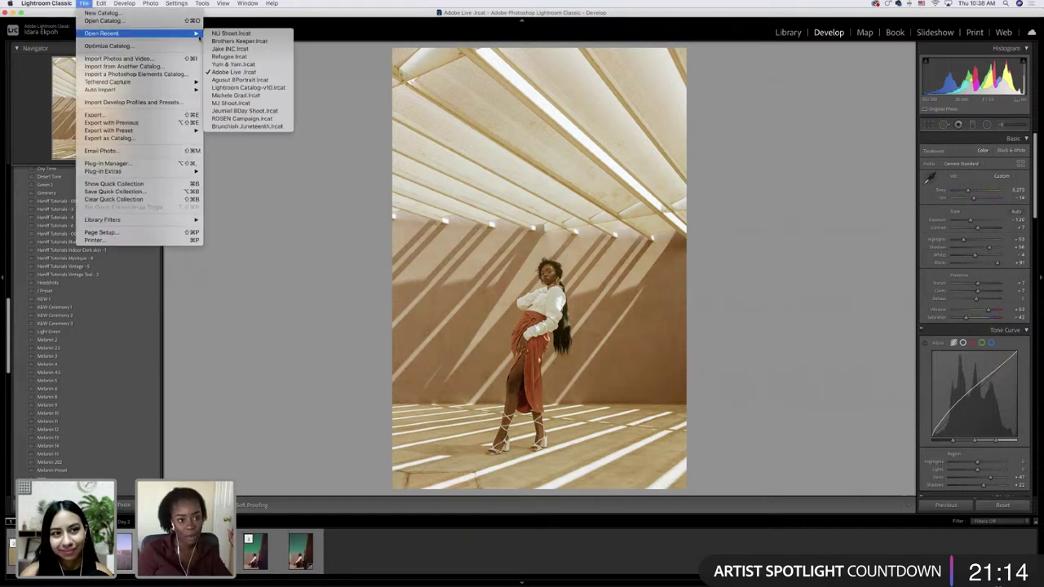
click(210, 34)
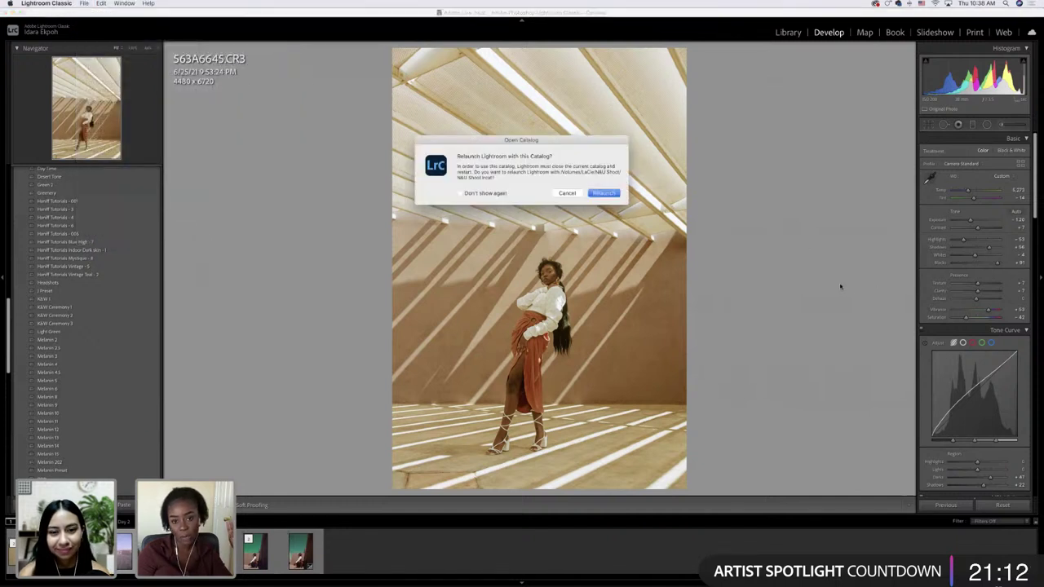
click(603, 193)
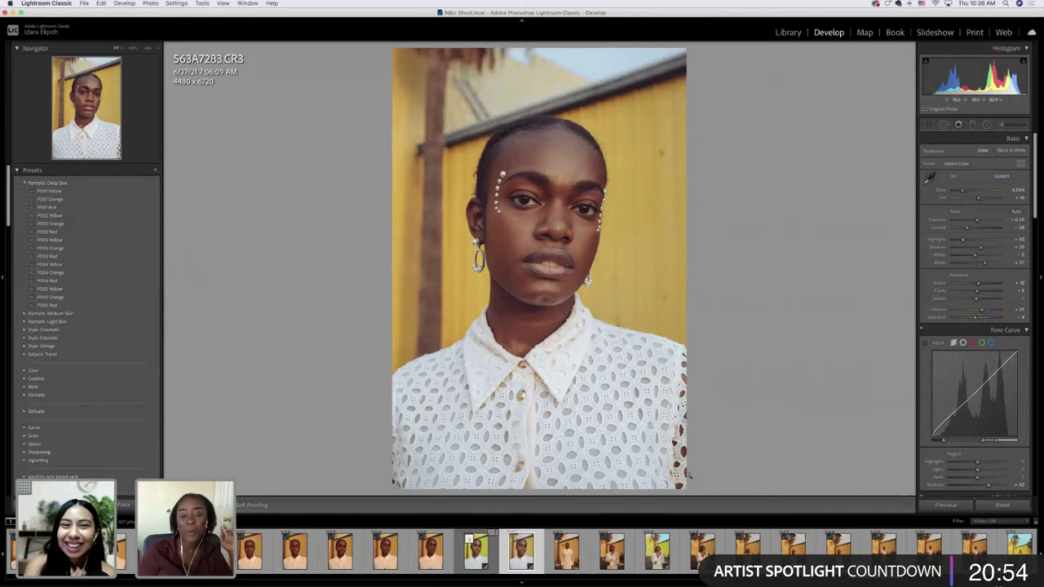
- Scroll through the filmstrip, then show the shoot as a Library thumbnail grid
scroll(359, 550, up, 3)
scroll(360, 552, up, 5)
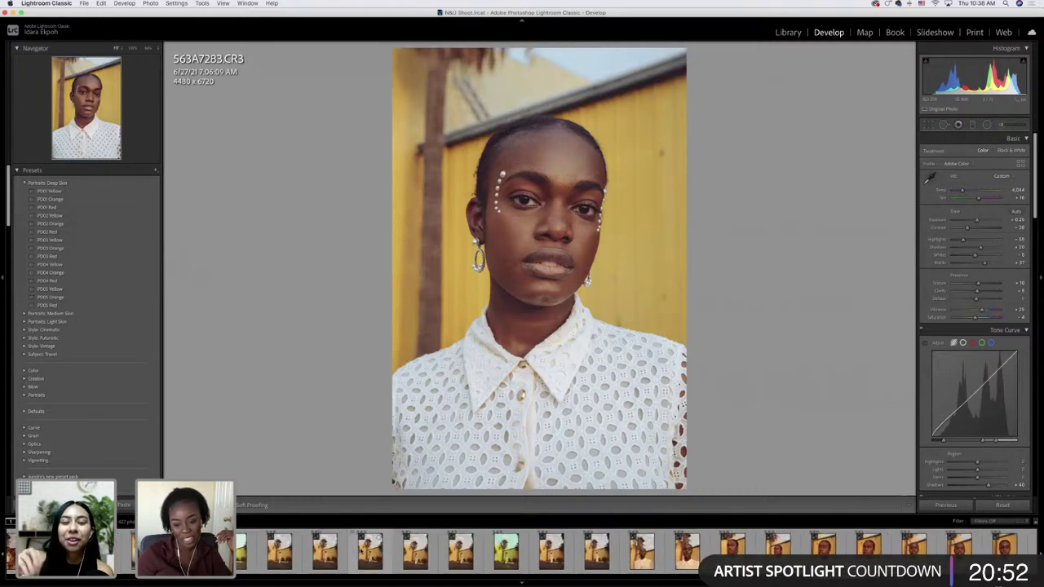
scroll(360, 552, up, 5)
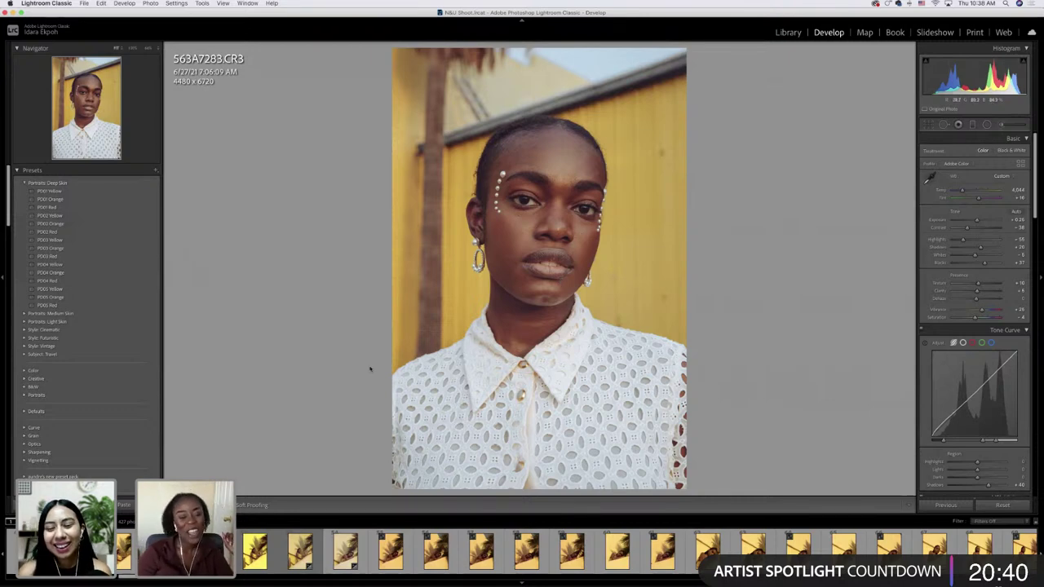
click(788, 33)
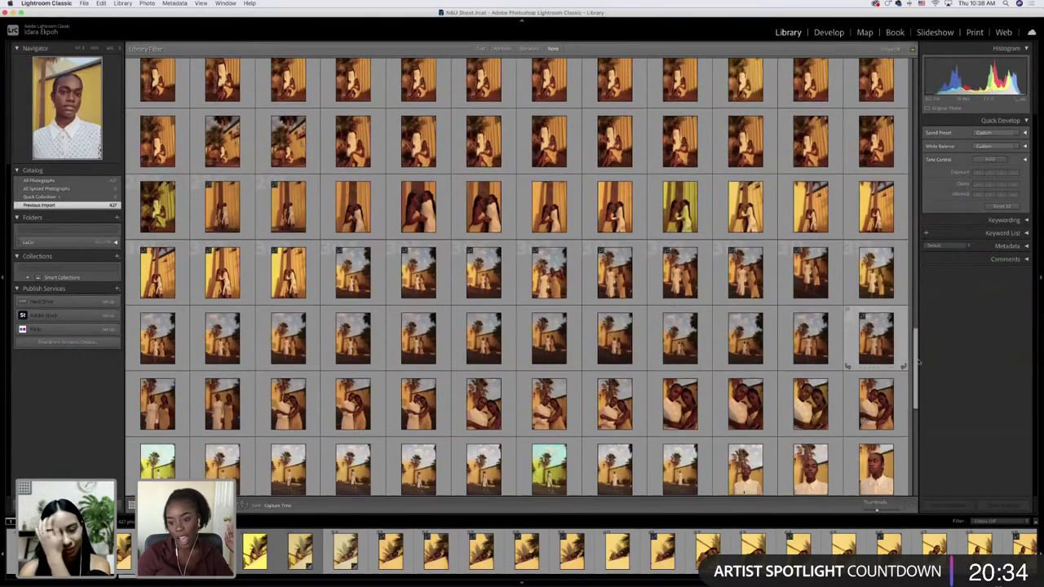
drag(917, 298, 909, 147)
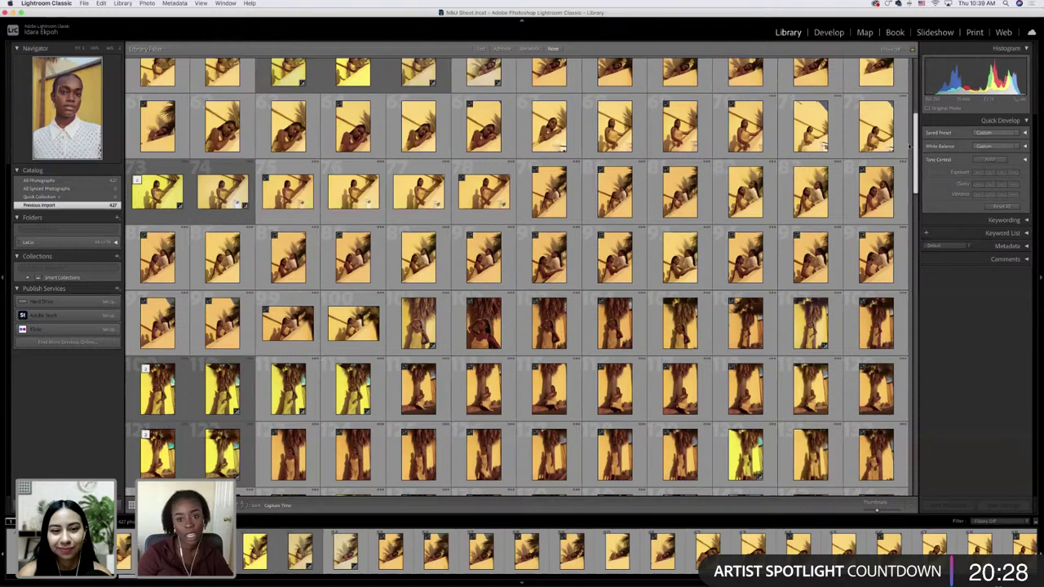
drag(908, 147, 910, 108)
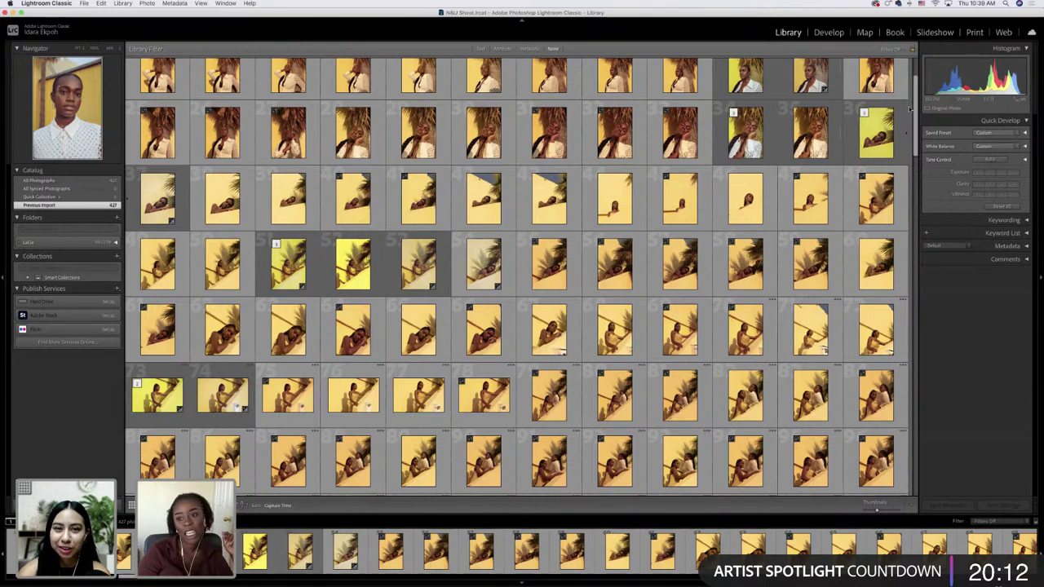
scroll(909, 108, up, 3)
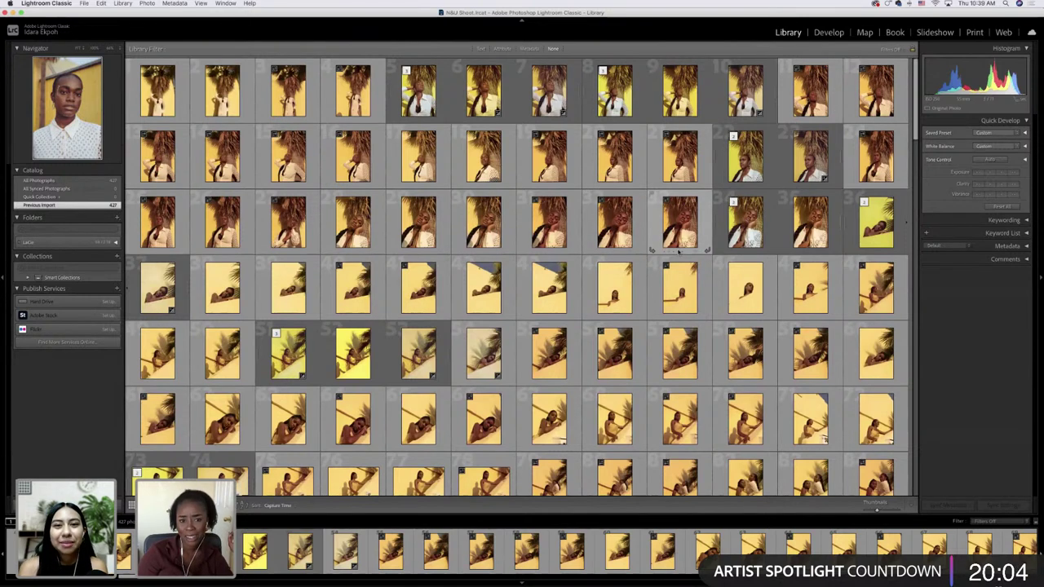
scroll(889, 130, down, 1)
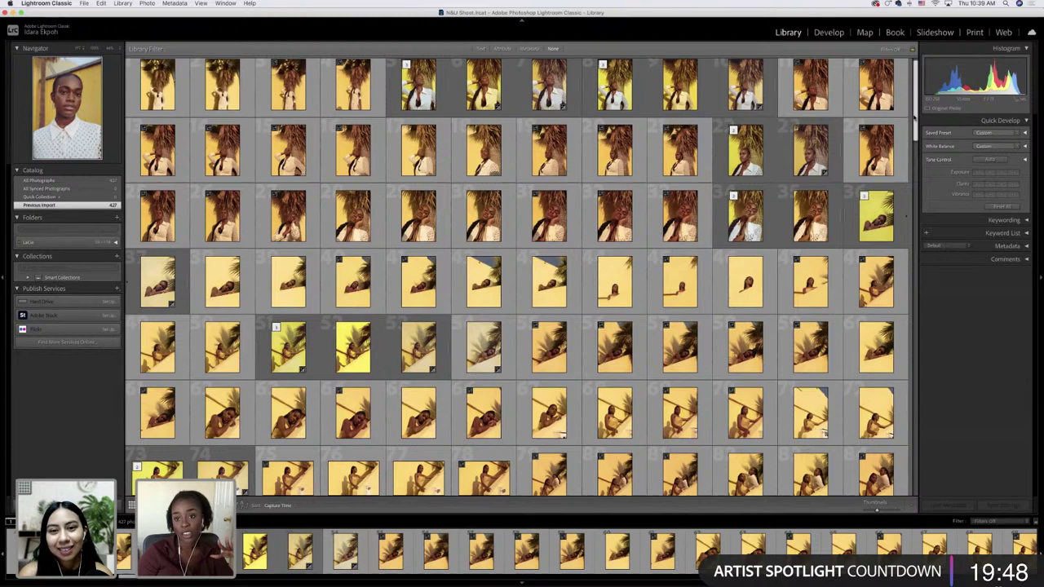
click(829, 32)
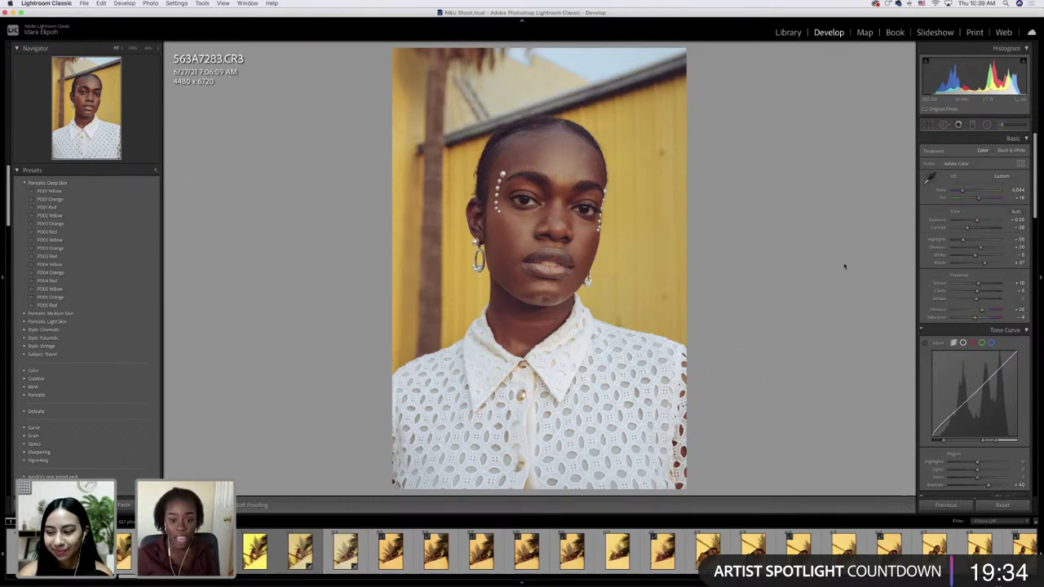
- Browse photos 563A7046, 563A7063, 563A7067 and 563A7066 from the filmstrip
scroll(650, 551, down, 10)
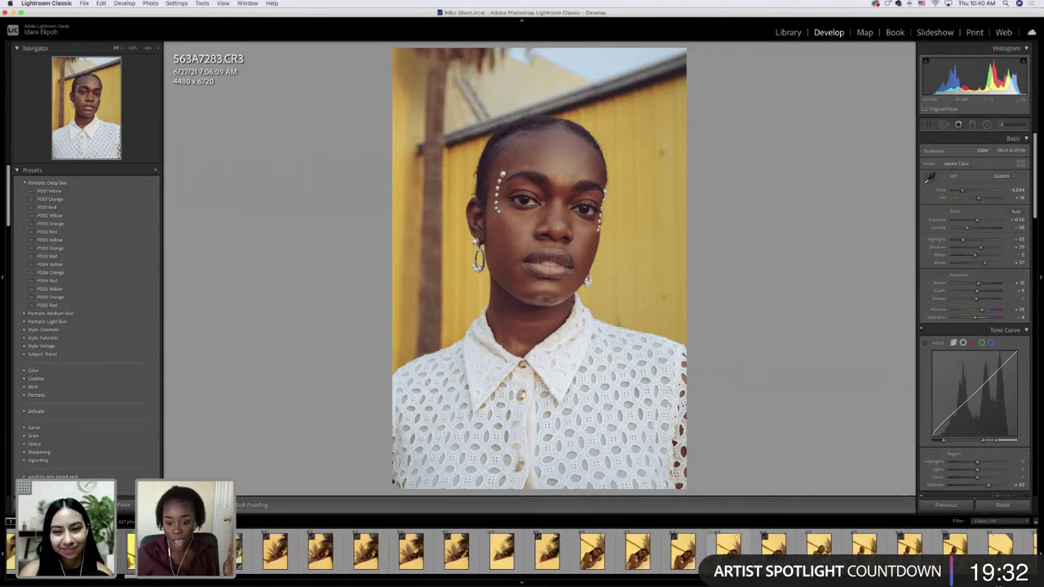
scroll(649, 551, down, 10)
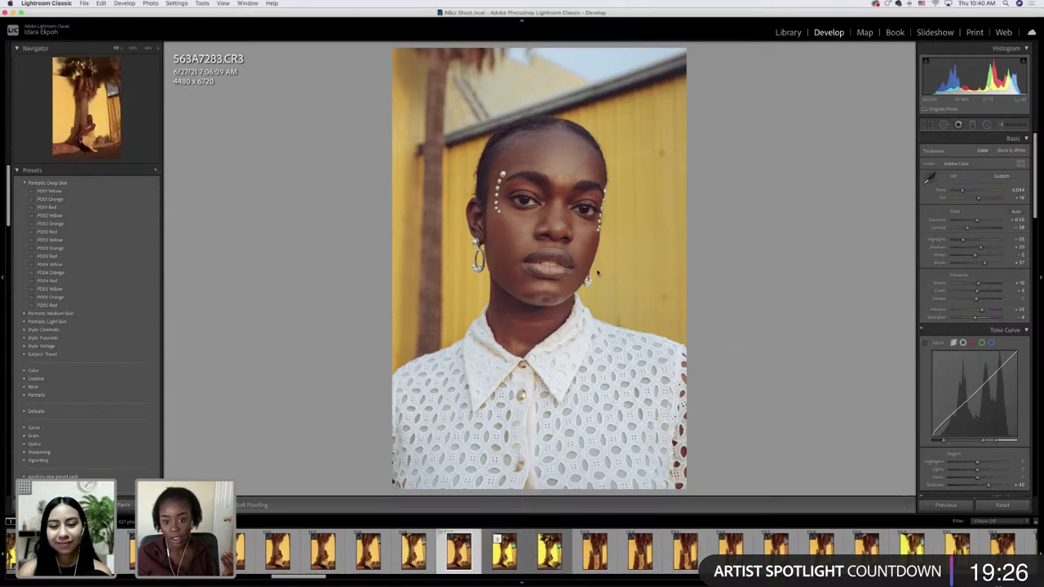
click(458, 552)
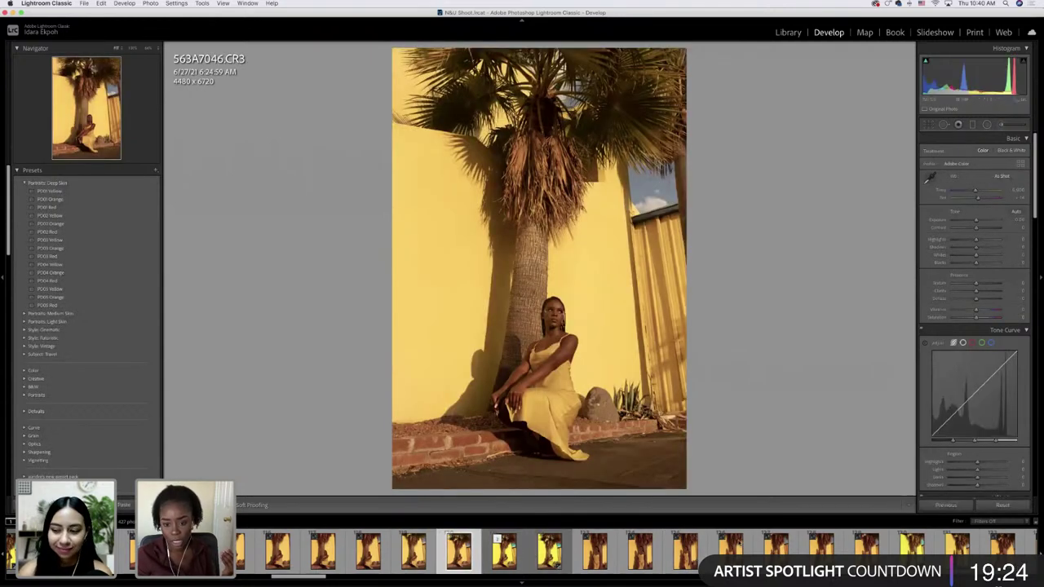
scroll(744, 545, down, 5)
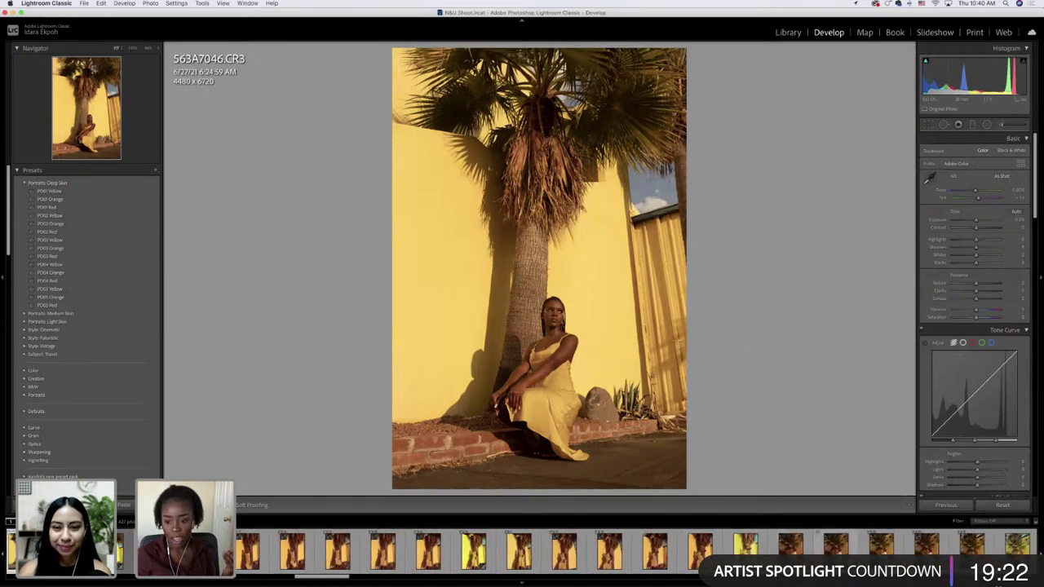
click(835, 545)
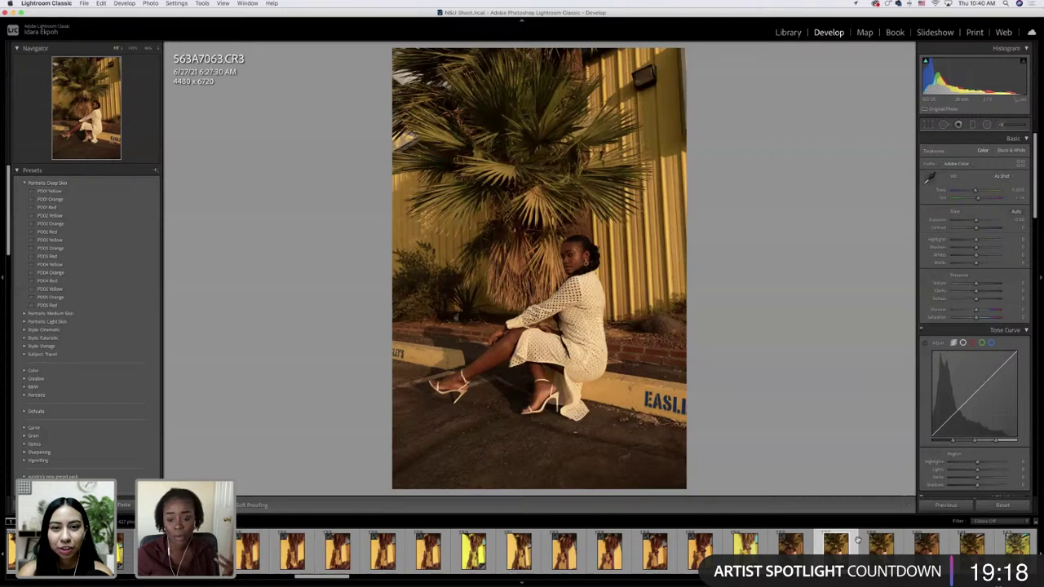
scroll(858, 540, down, 4)
scroll(858, 540, down, 1)
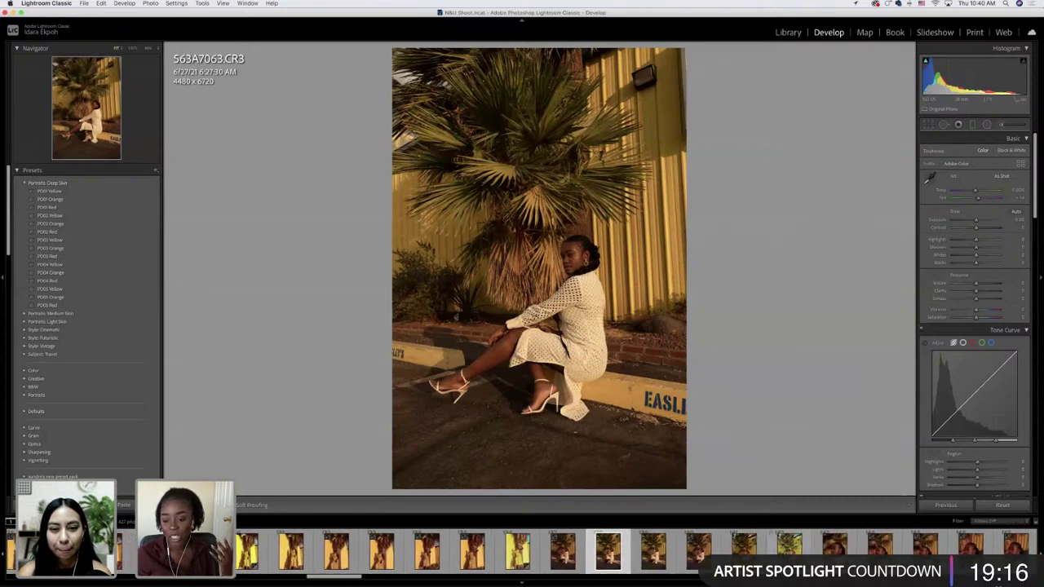
click(789, 545)
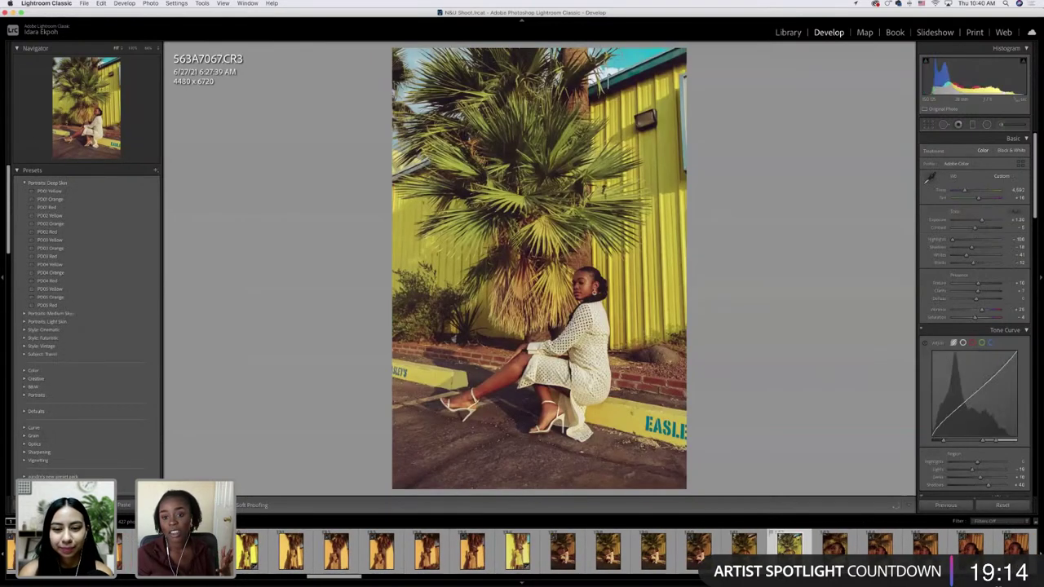
click(757, 547)
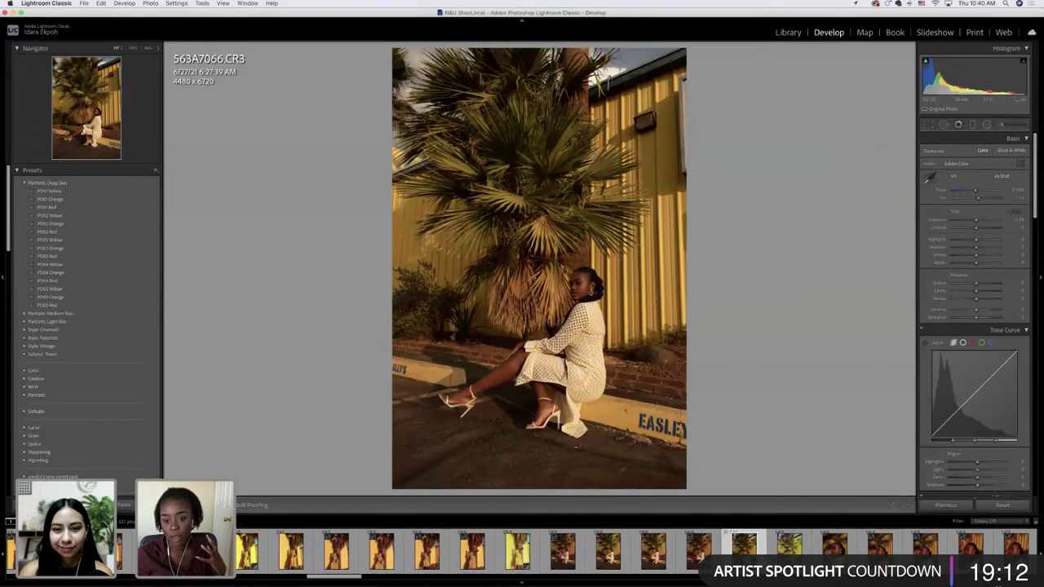
- Open the palm-tree portrait 563A6942, zooming in on the face and back out
scroll(759, 546, down, 2)
scroll(558, 553, down, 5)
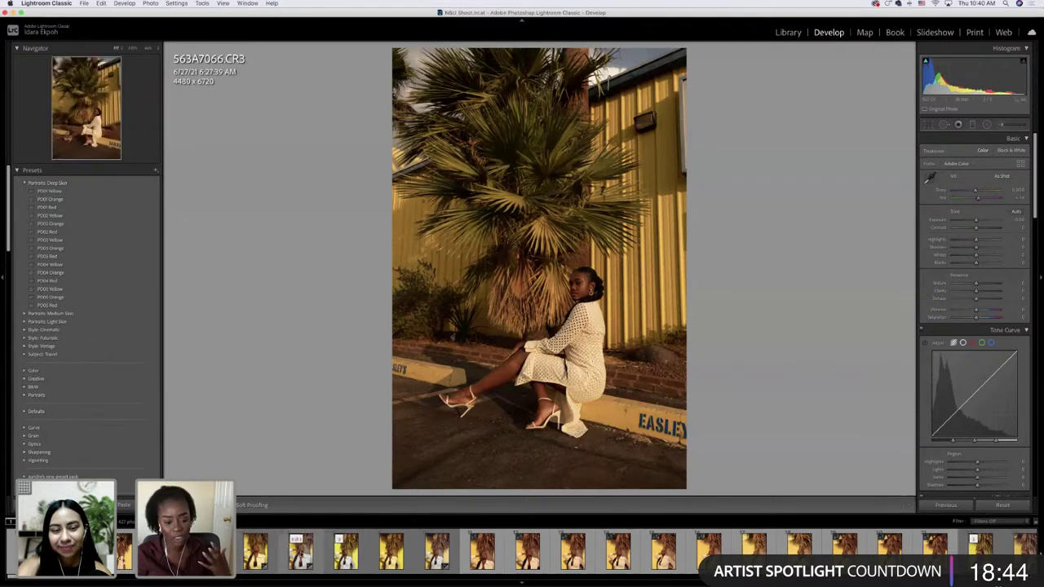
click(300, 551)
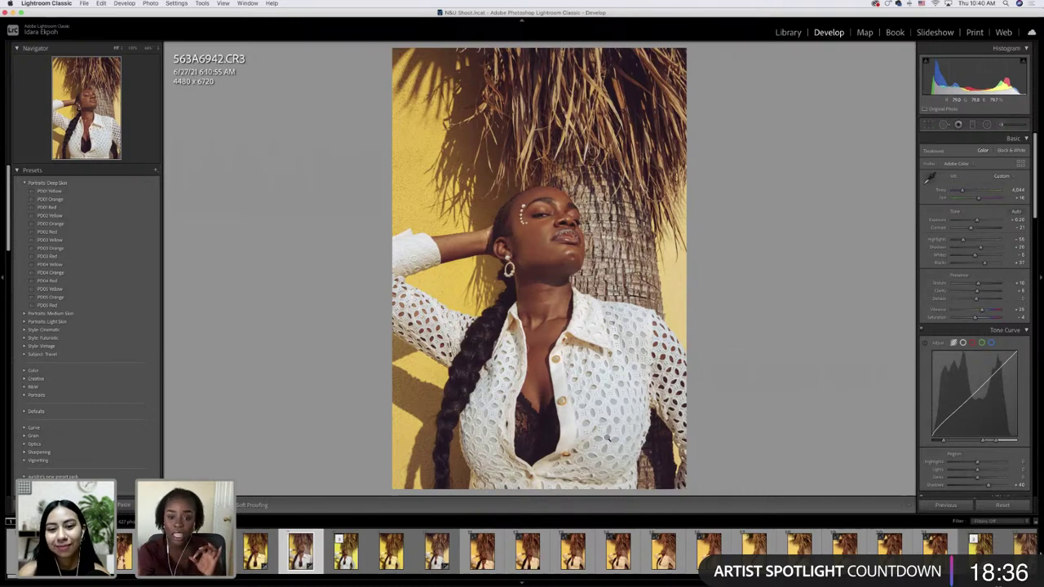
click(524, 230)
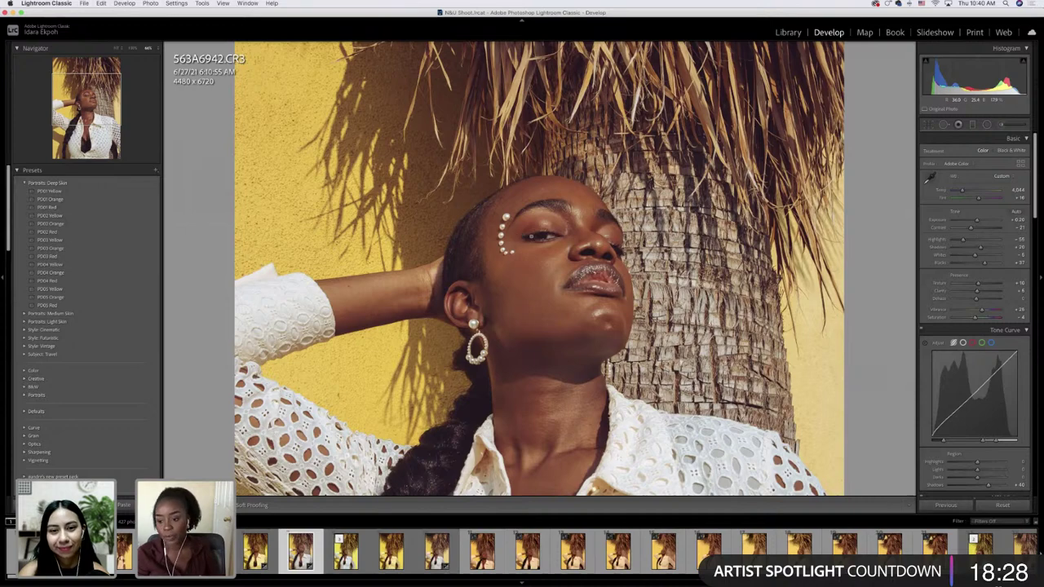
click(699, 348)
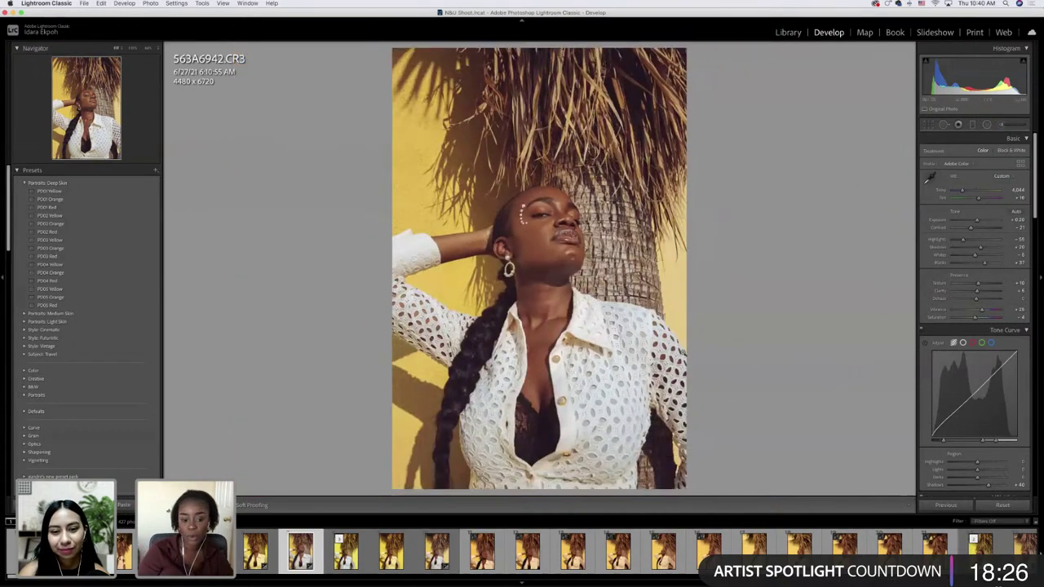
scroll(700, 552, down, 10)
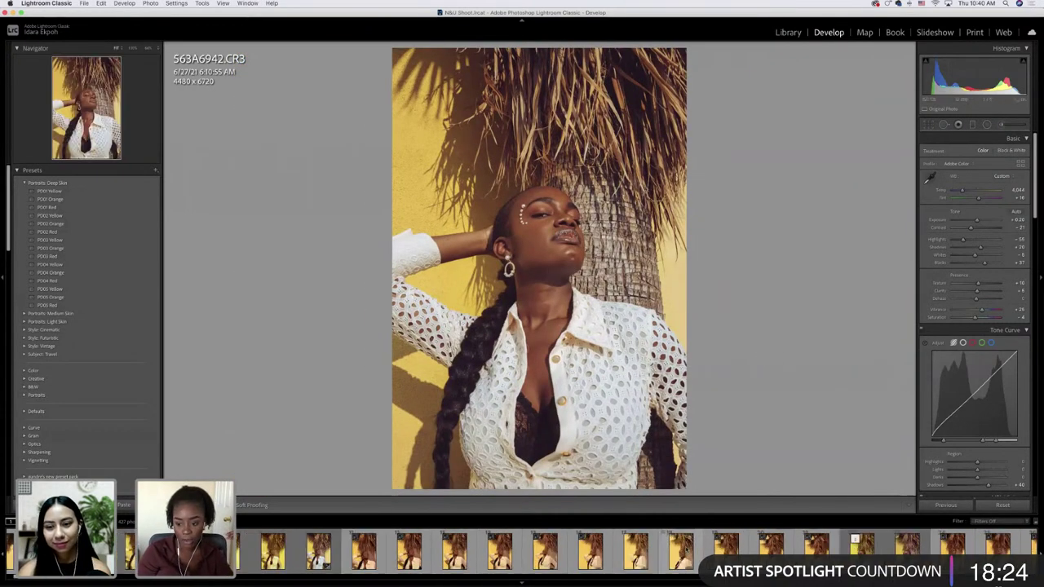
scroll(685, 549, down, 10)
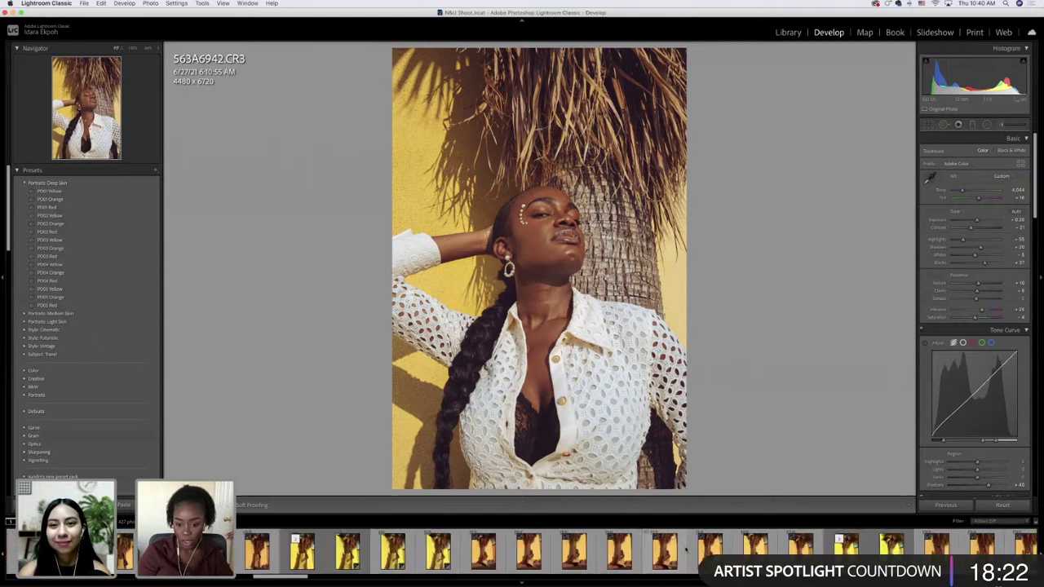
scroll(686, 551, down, 10)
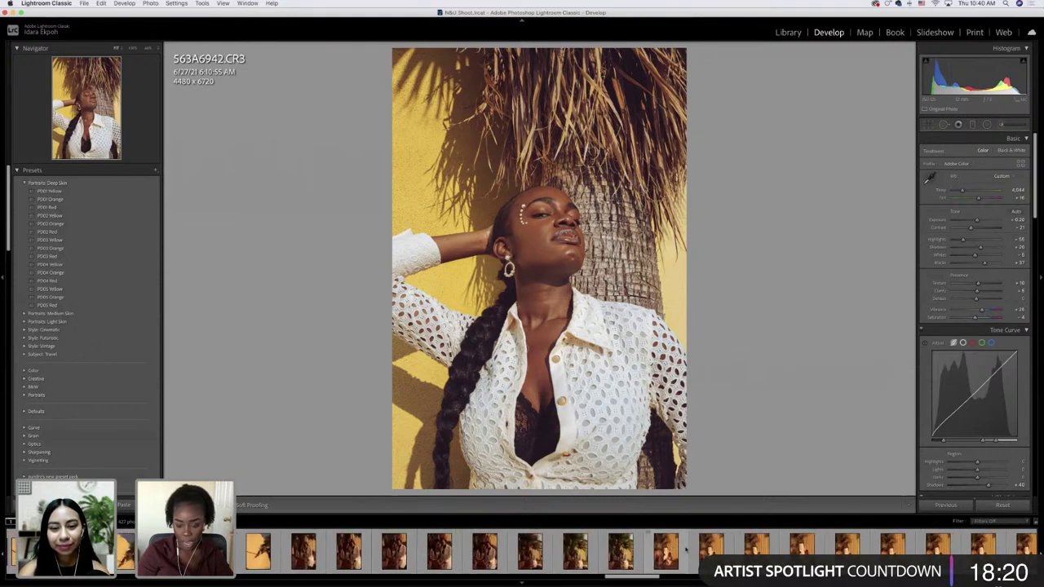
scroll(686, 552, down, 10)
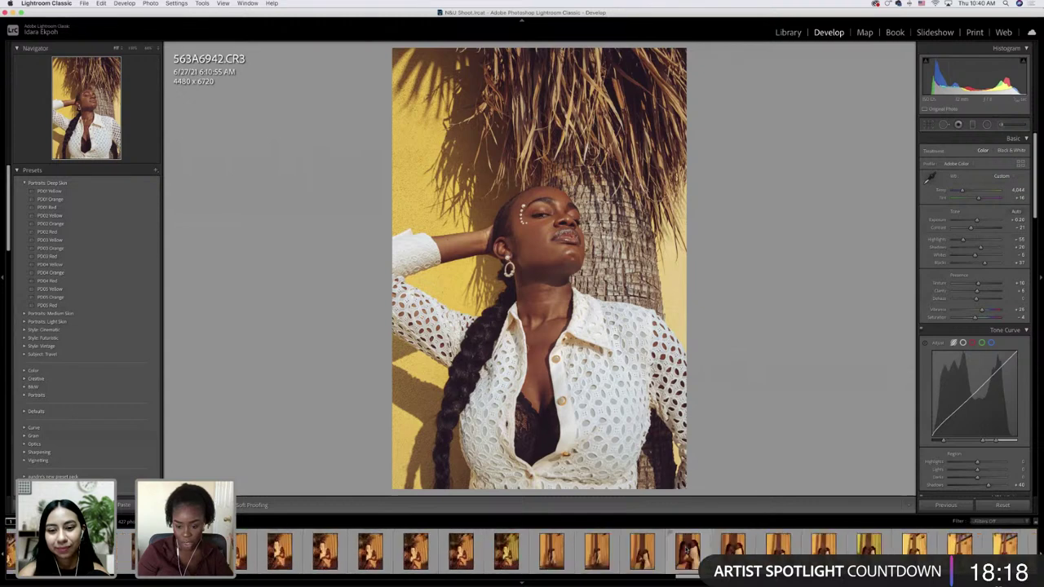
scroll(686, 549, down, 10)
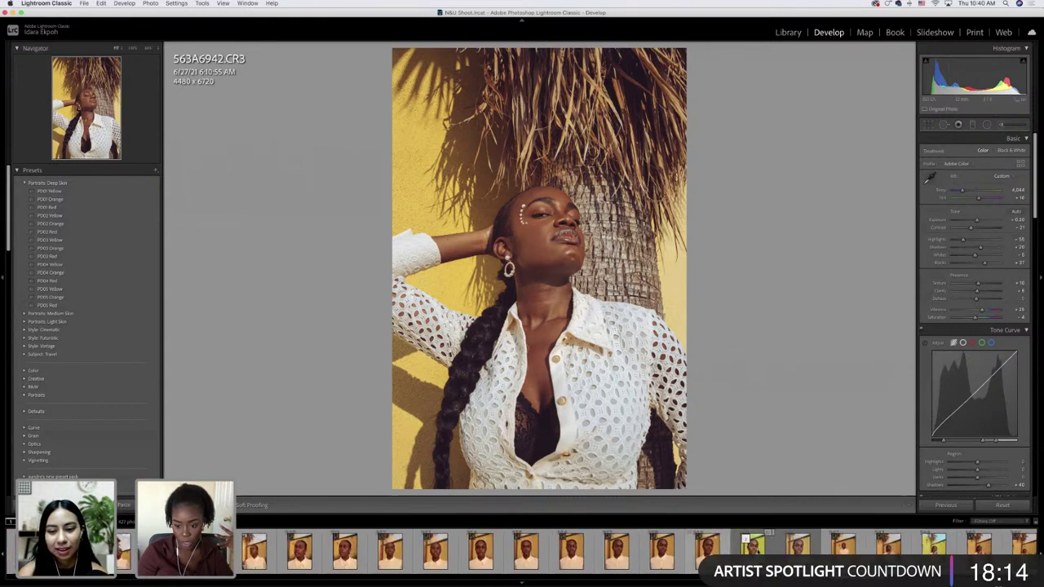
- Select close-up portrait 563A7283 and reset its develop settings to defaults
click(803, 548)
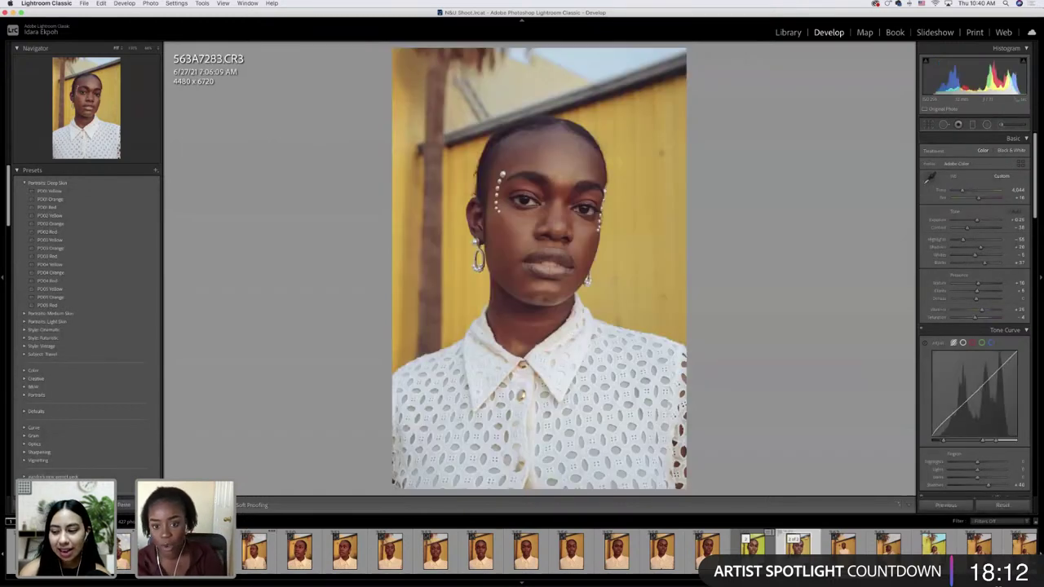
key(super+shift+c)
key(Return)
click(1017, 506)
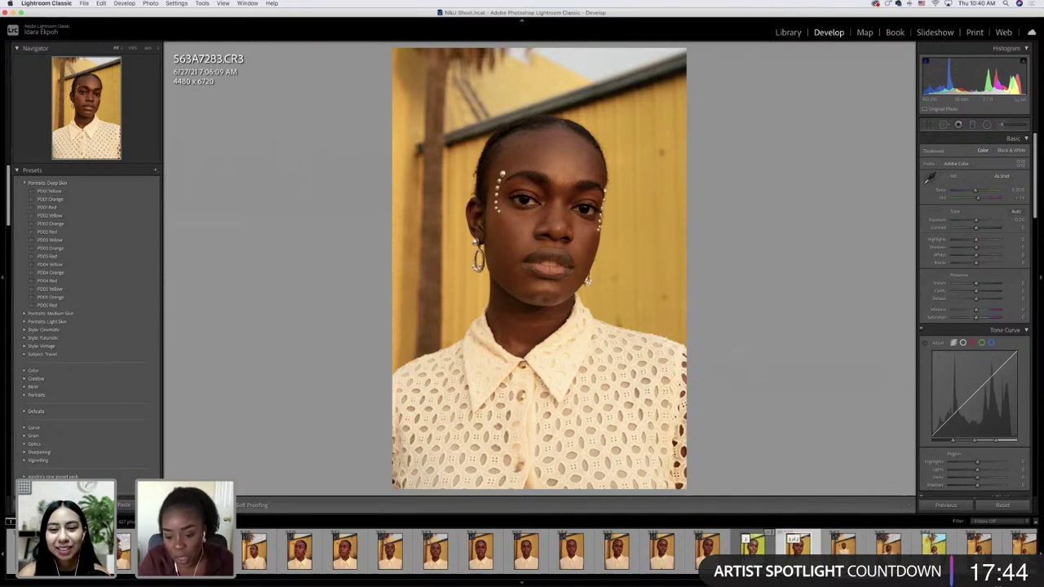
- Compare the shot with its -Edit.tif copy, return to the CR3, and scroll Presets
click(751, 548)
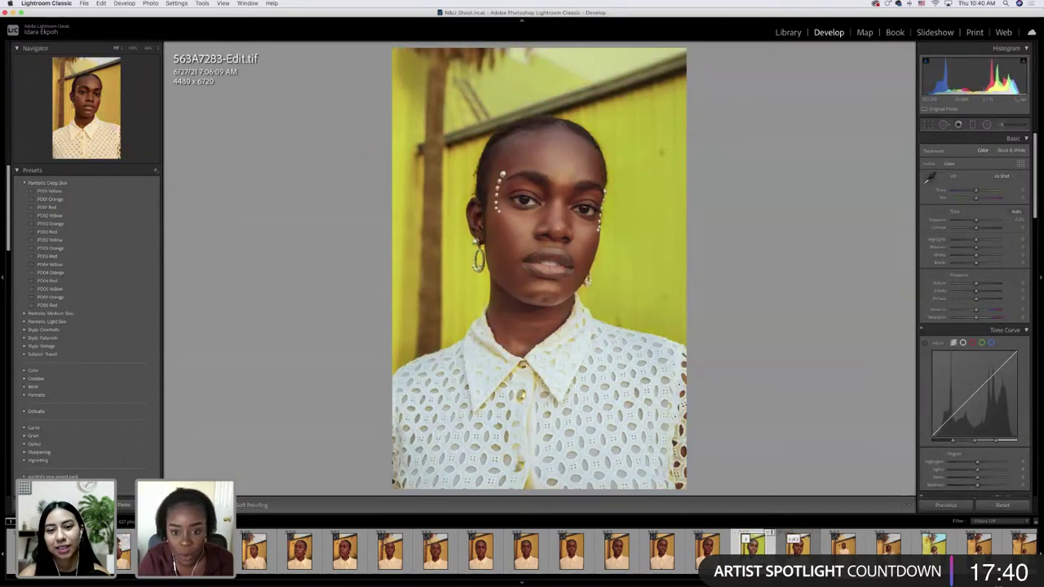
key(Right)
key(Left)
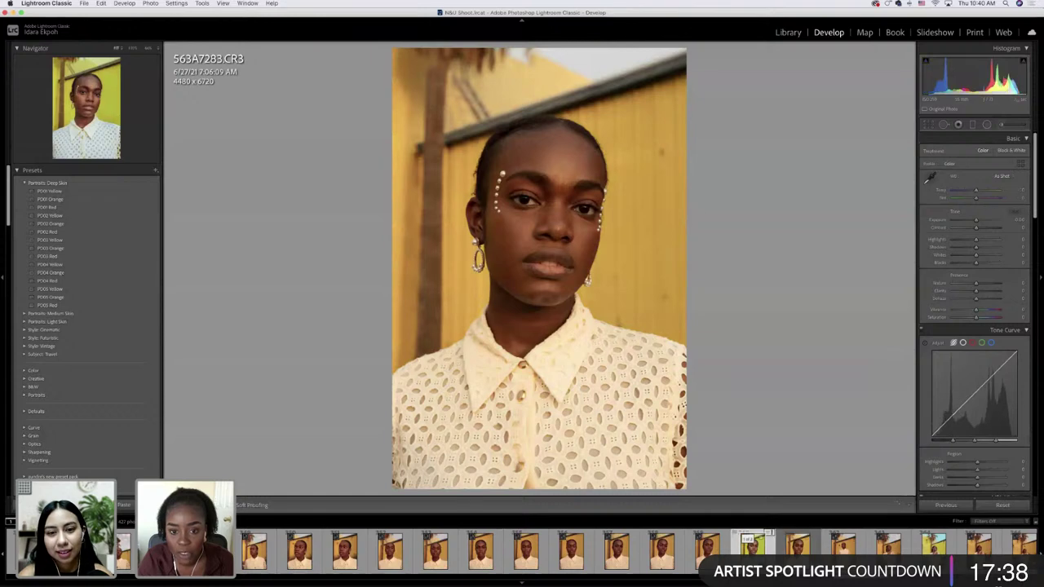
key(Right)
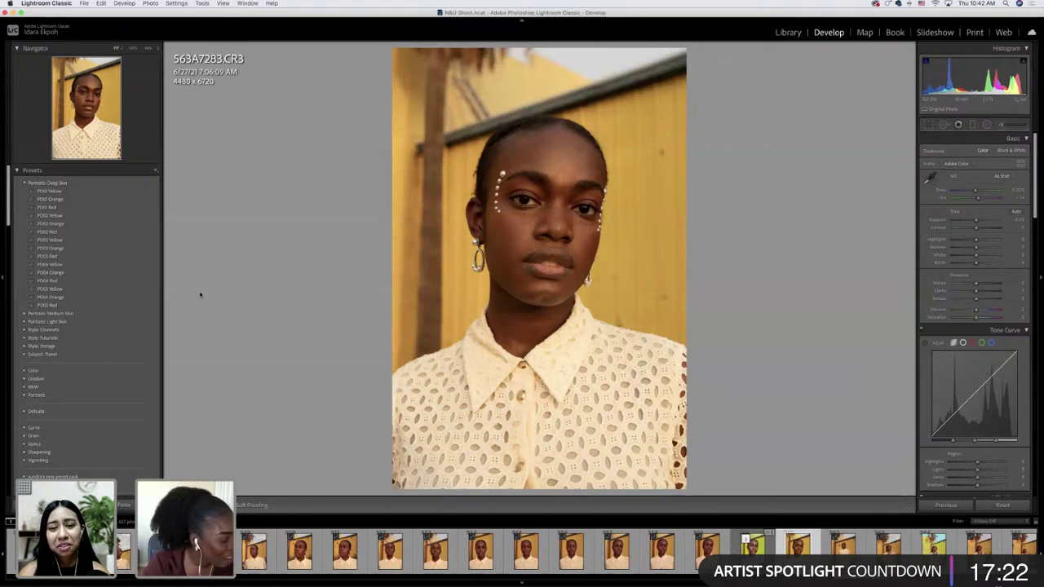
scroll(147, 298, down, 10)
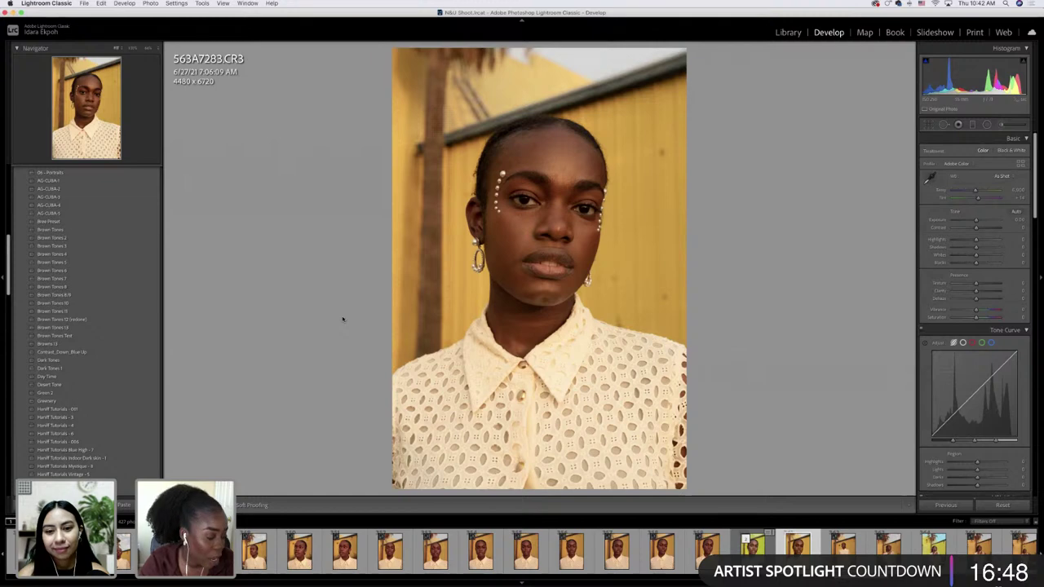
- Apply Browns 13, nudge Exposure, raise Shadows, and lift the Tone Curve Darks
click(104, 343)
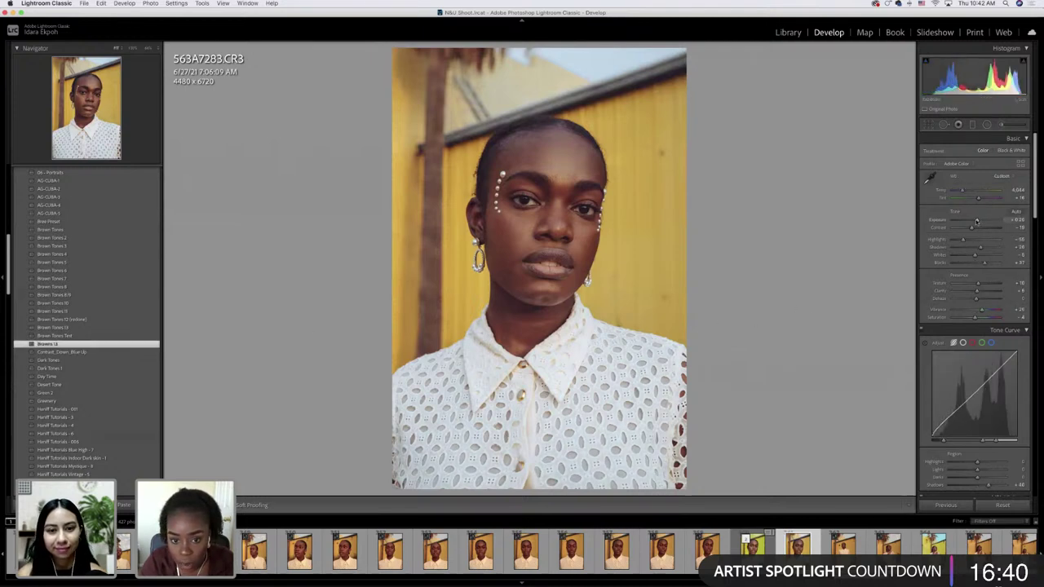
drag(976, 221, 978, 221)
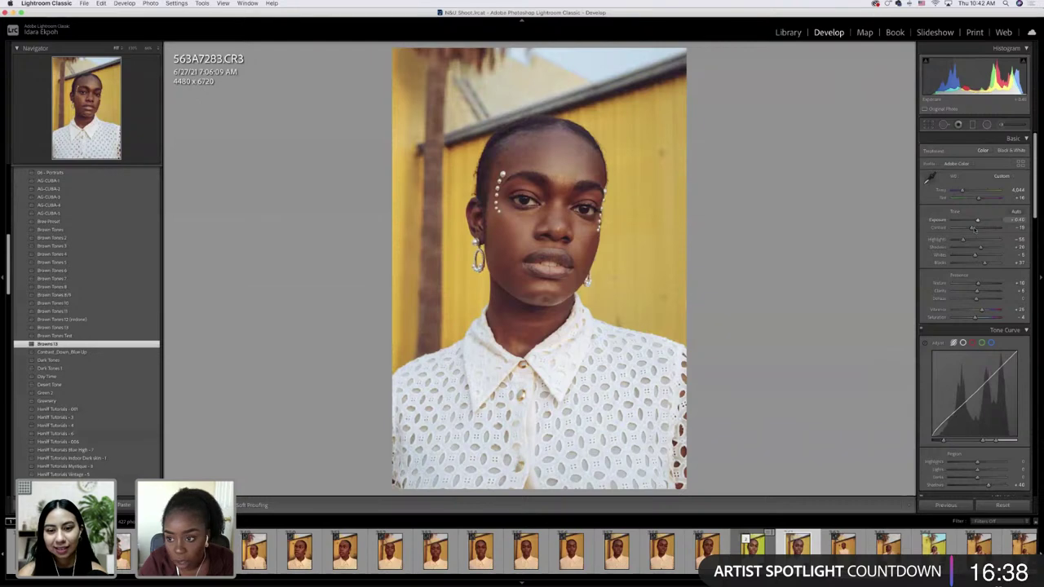
drag(981, 247, 981, 248)
scroll(981, 248, down, 1)
scroll(980, 248, down, 5)
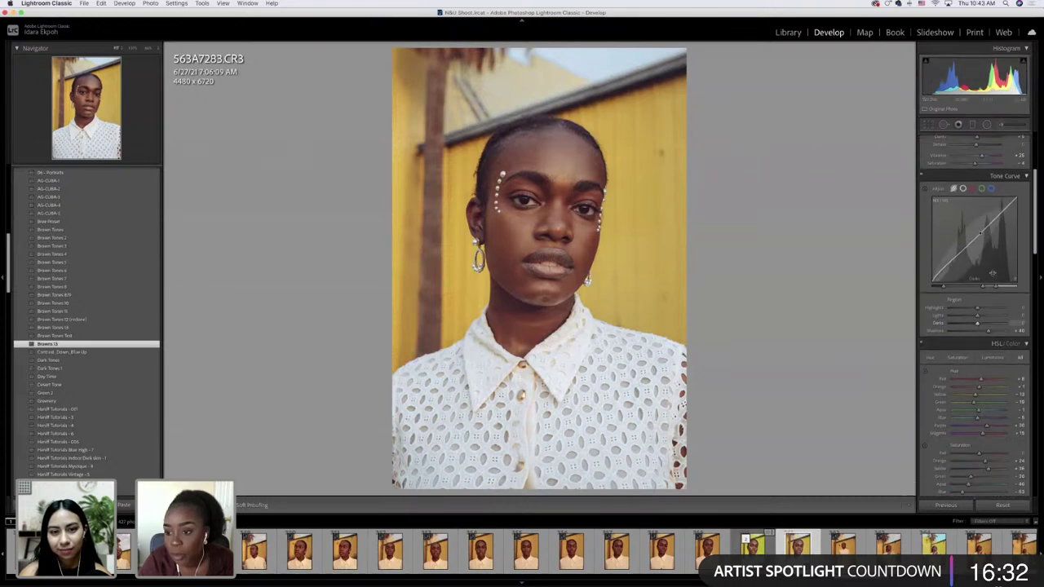
drag(978, 324, 972, 316)
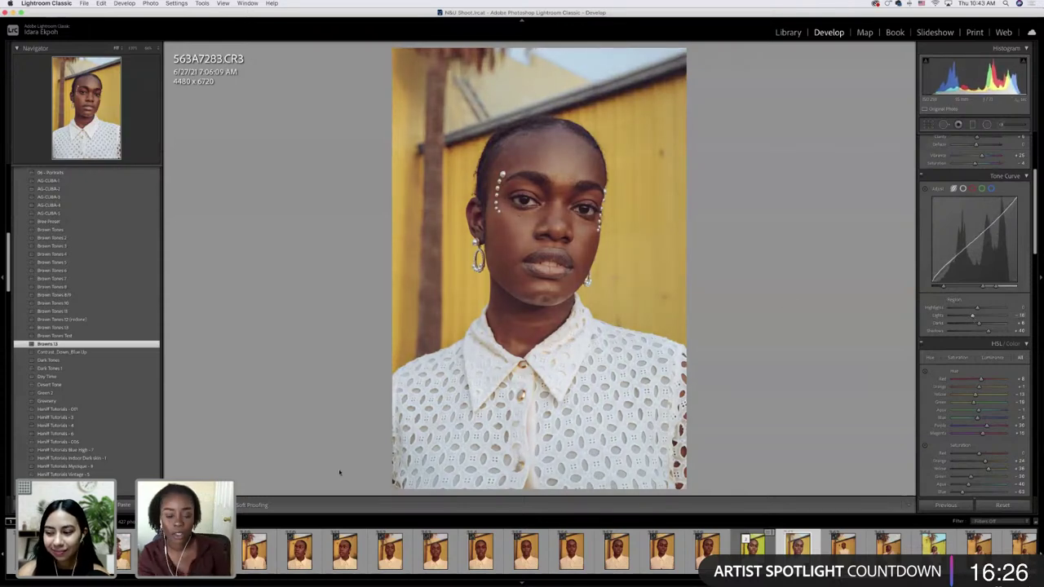
- Open the portrait in Photoshop 2020 and fit it to the window
right_click(545, 194)
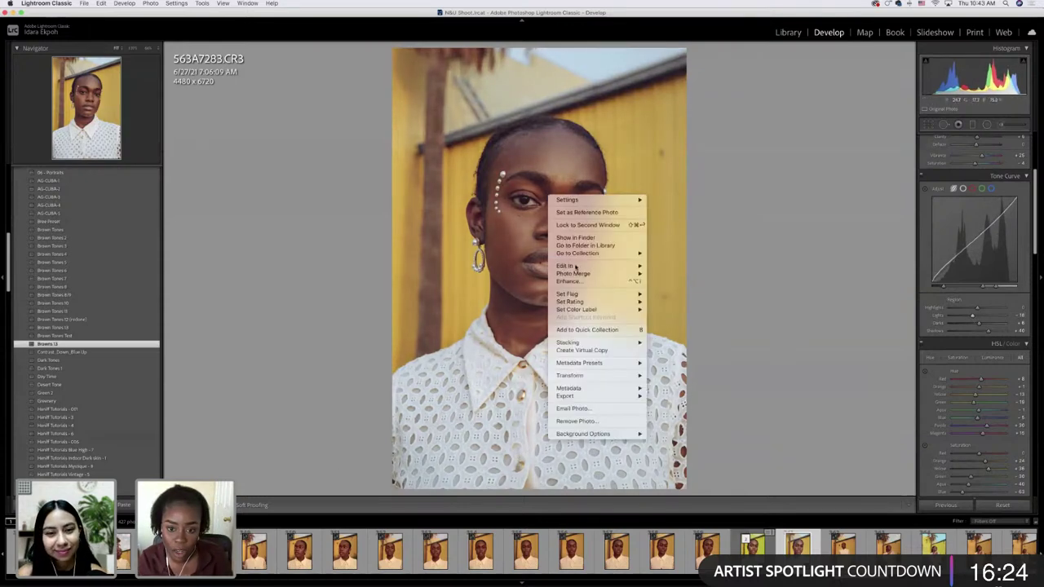
mouse_move(612, 265)
click(715, 266)
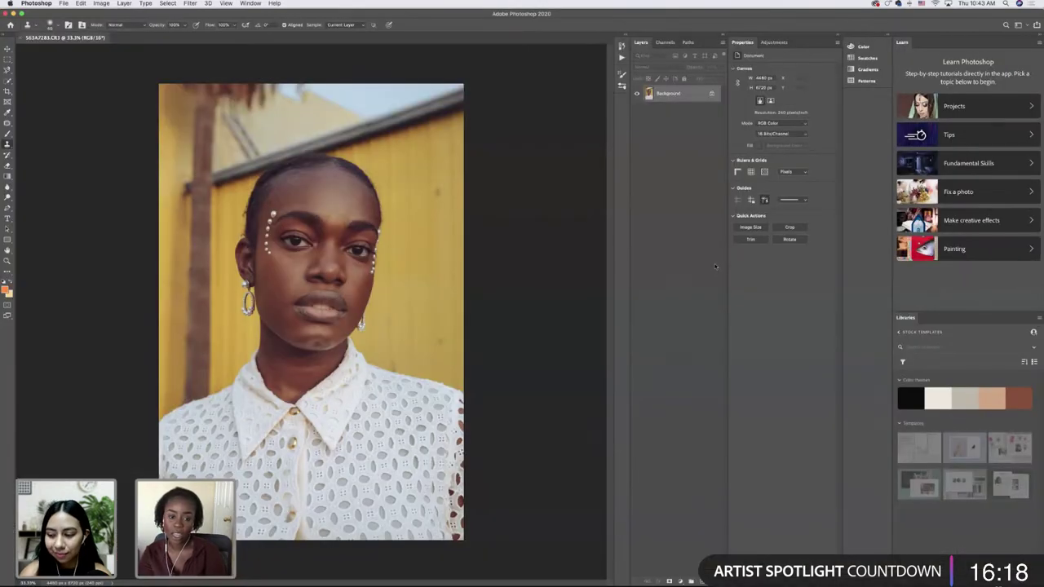
key(super+0)
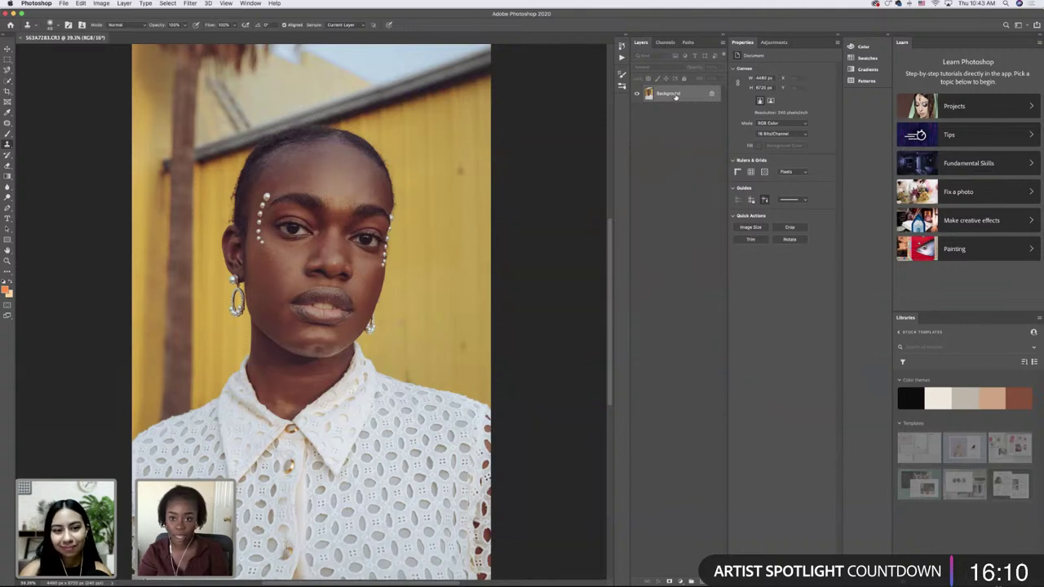
- Duplicate the Background layer, keeping the name Background copy
drag(678, 519, 701, 581)
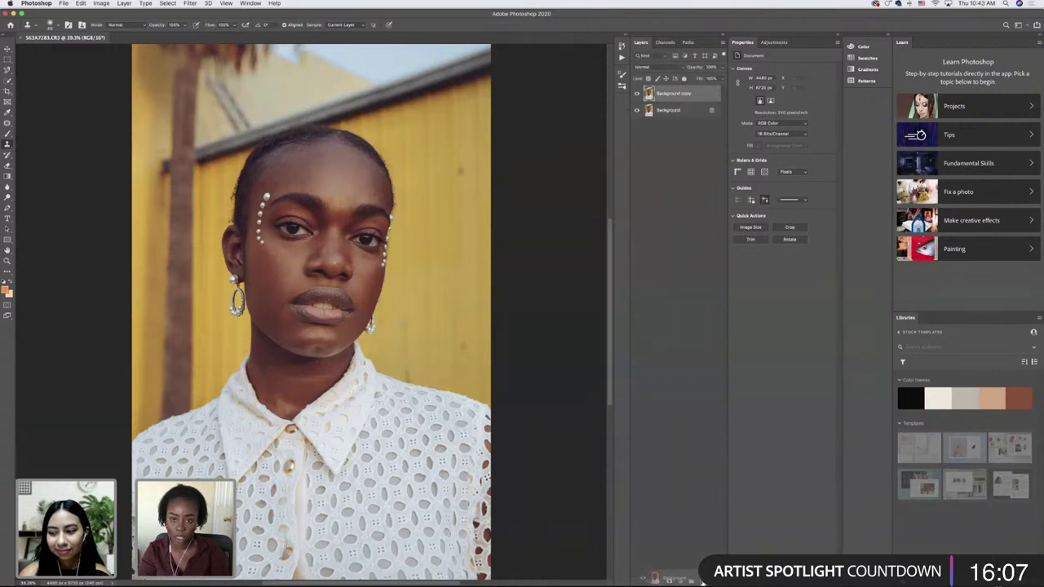
double_click(676, 94)
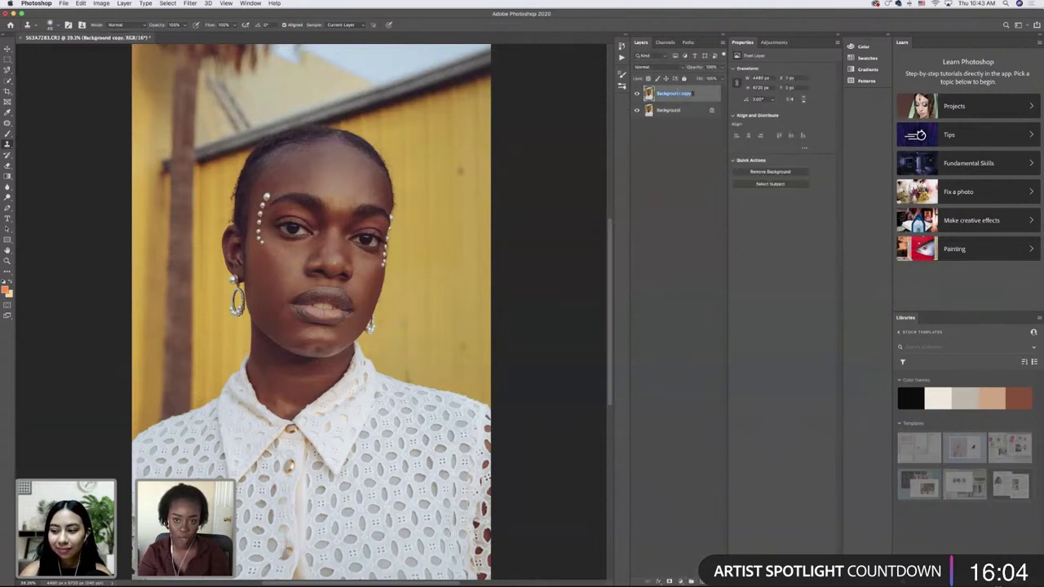
key(Return)
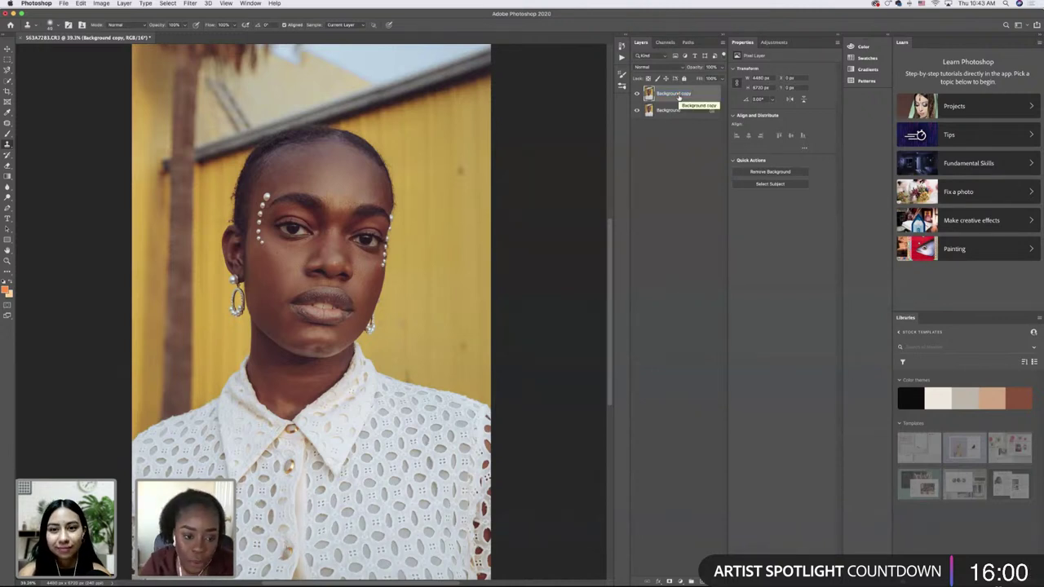
- Run the Frequency Separation action on the portrait
click(621, 60)
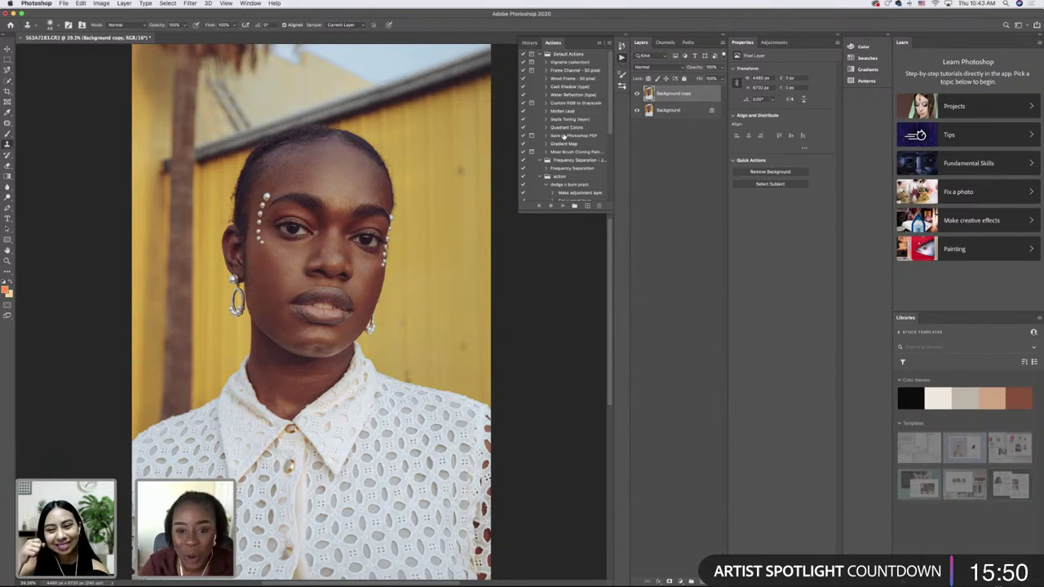
click(575, 168)
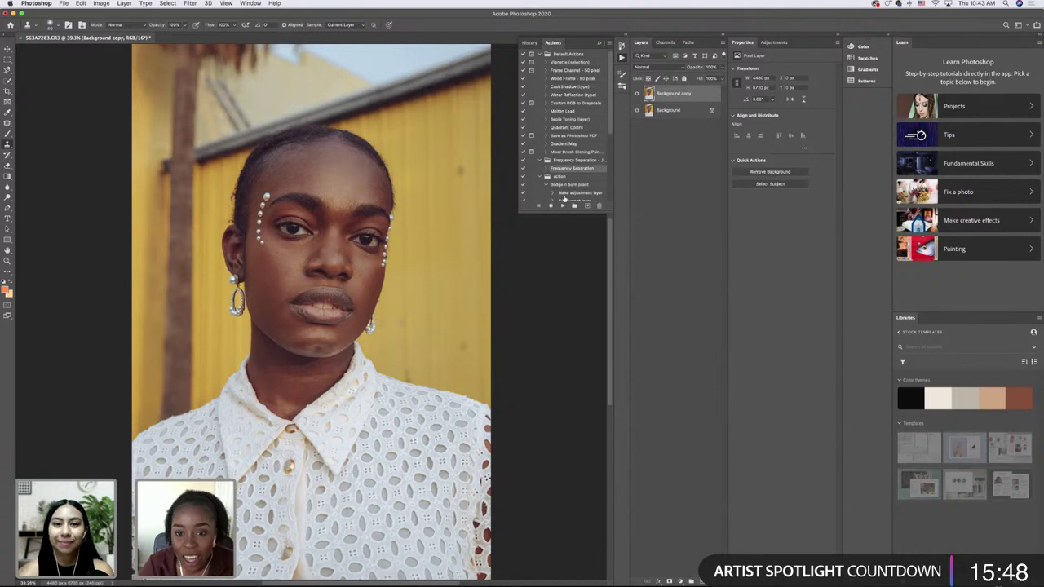
click(561, 206)
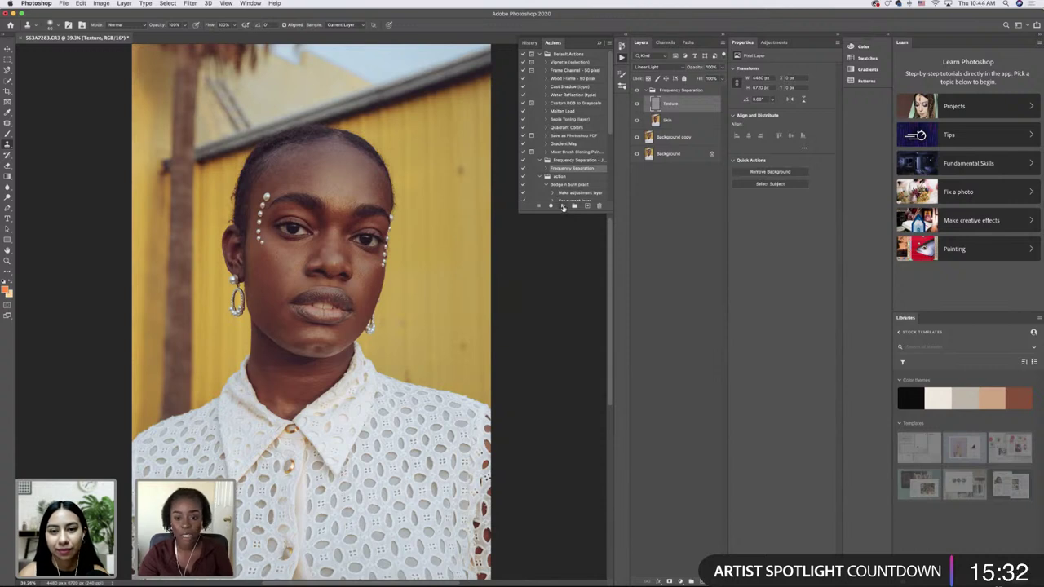
- Duplicate the Skin and Texture layers with Cmd+J
click(669, 121)
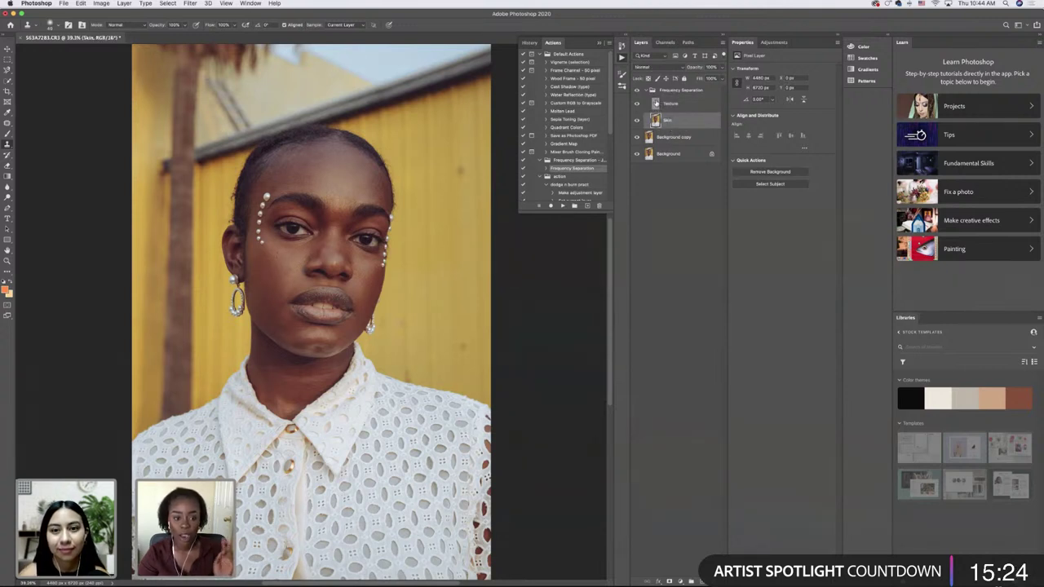
click(656, 103)
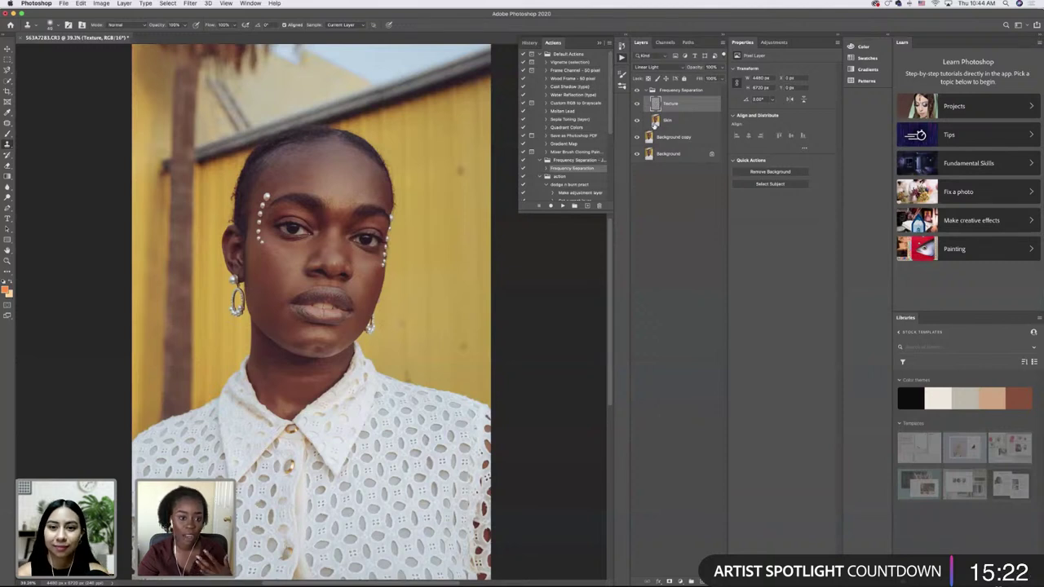
click(657, 120)
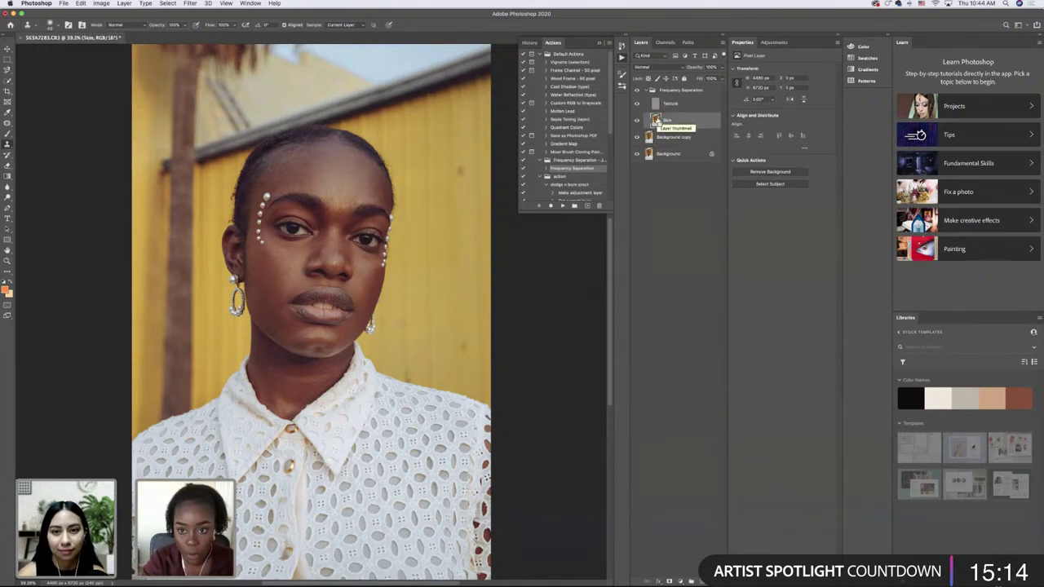
key(super+j)
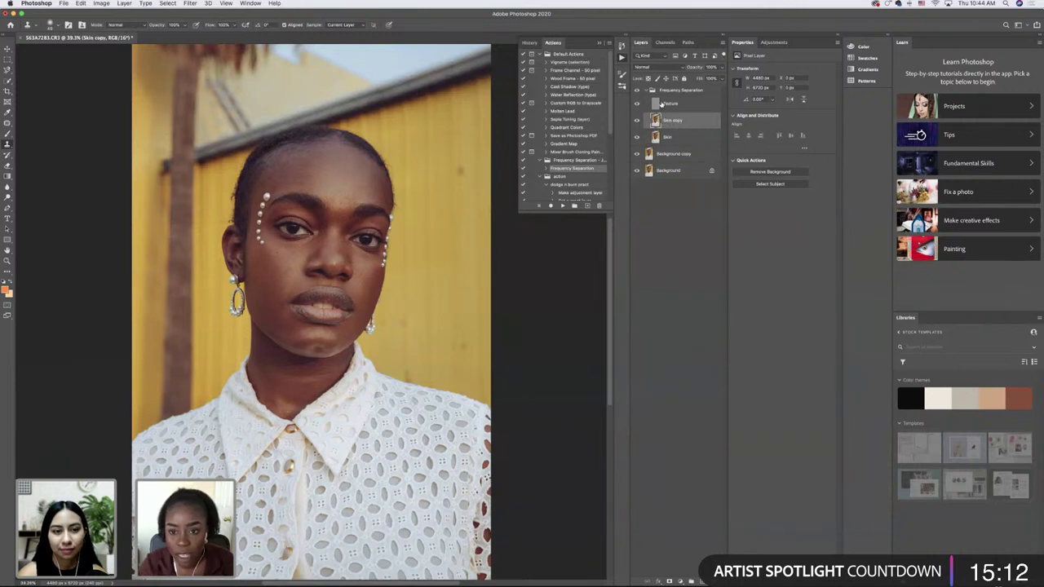
click(659, 104)
key(super+j)
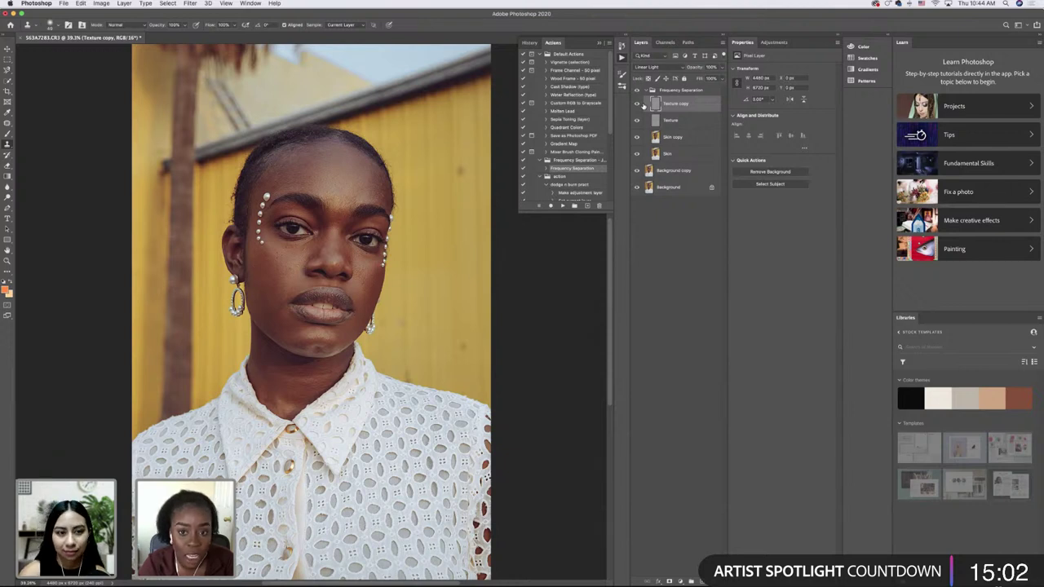
- Toggle the Texture copy layer's visibility off and on to compare
click(637, 105)
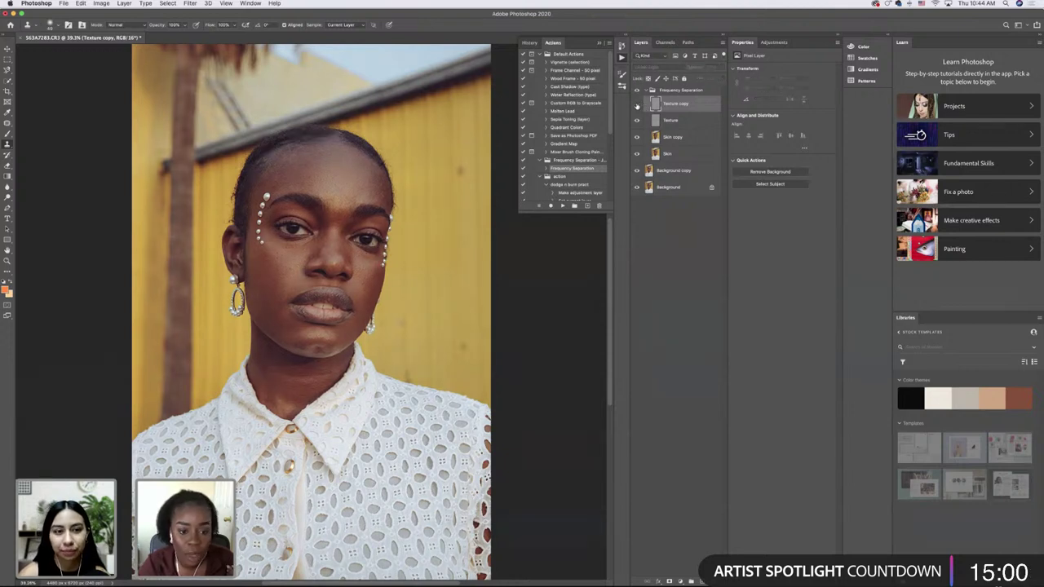
click(637, 105)
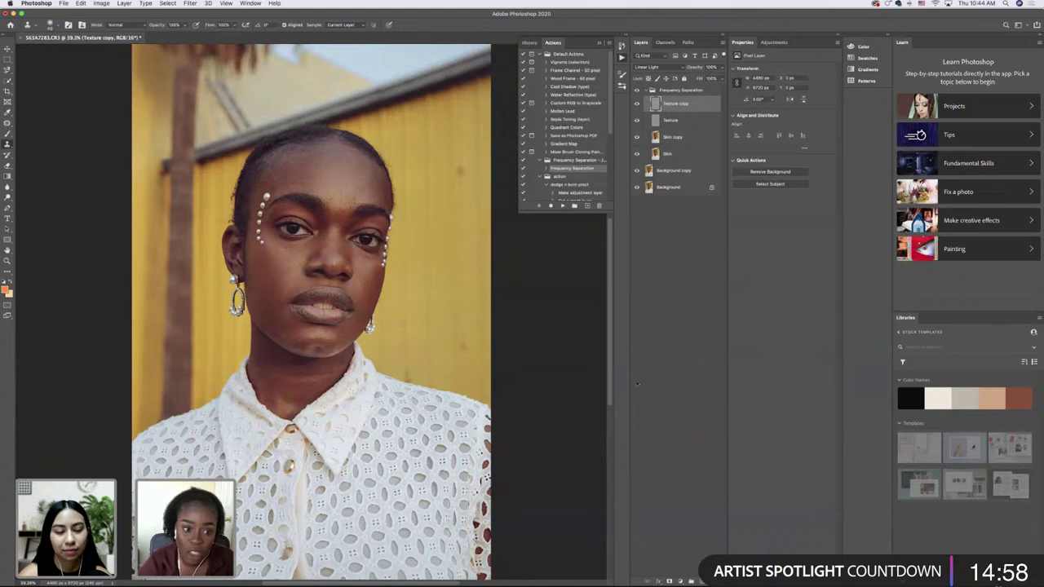
scroll(314, 312, left, 1)
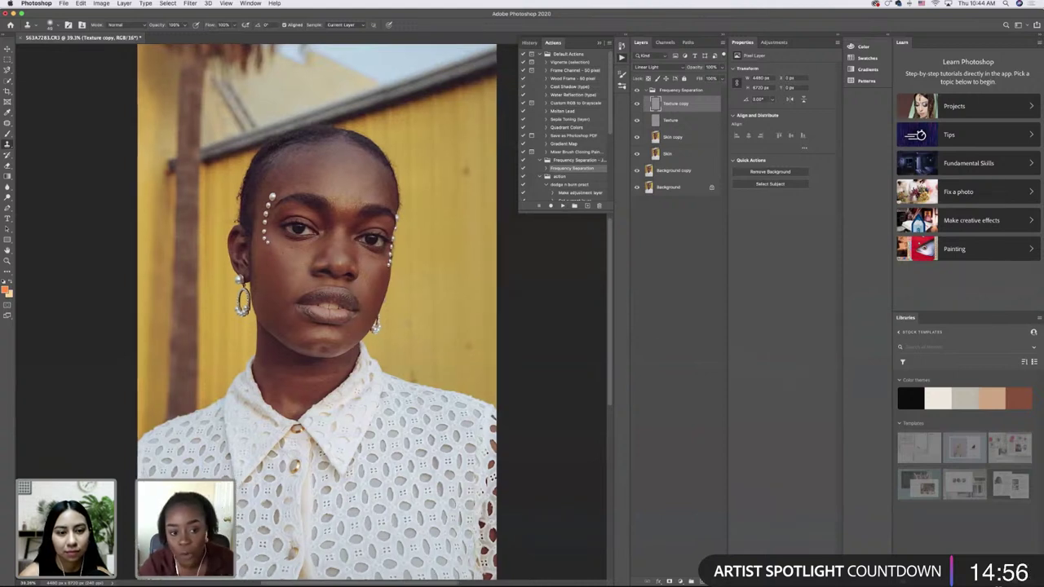
scroll(314, 312, right, 1)
scroll(314, 313, left, 1)
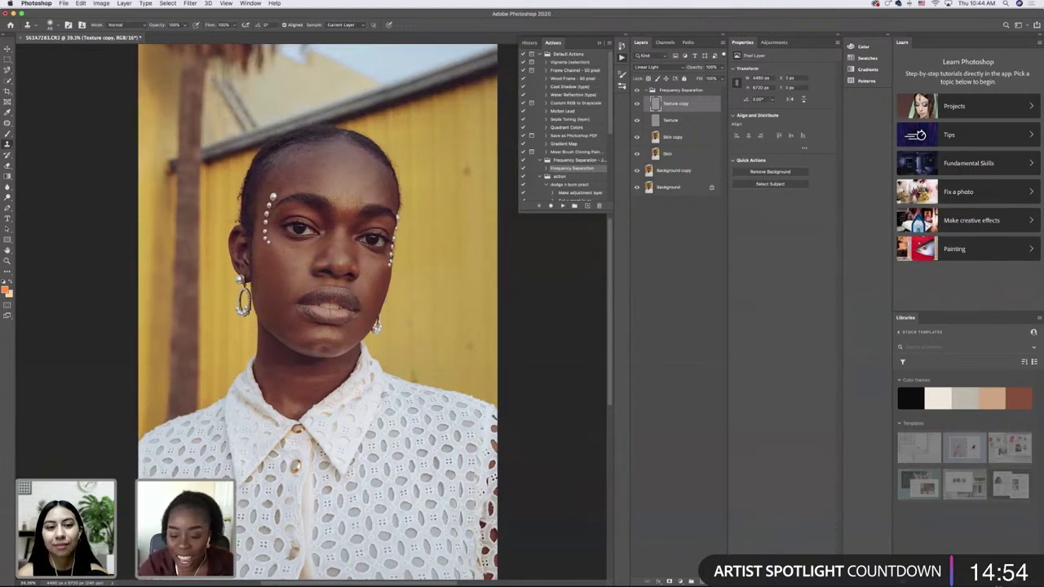
- Give Texture copy an inverted black mask and select a slightly smaller soft Brush
click(670, 581)
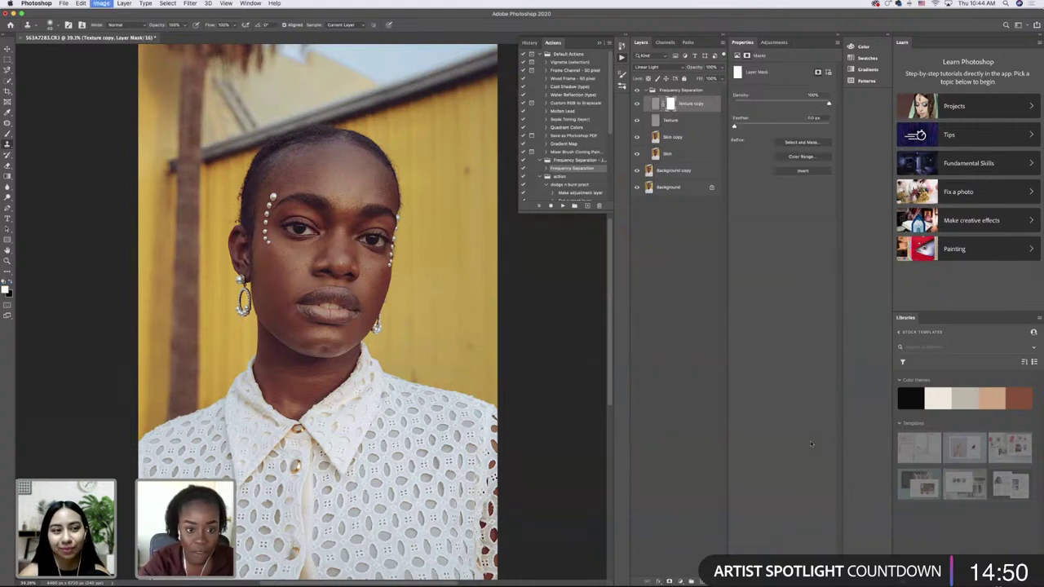
key(super+i)
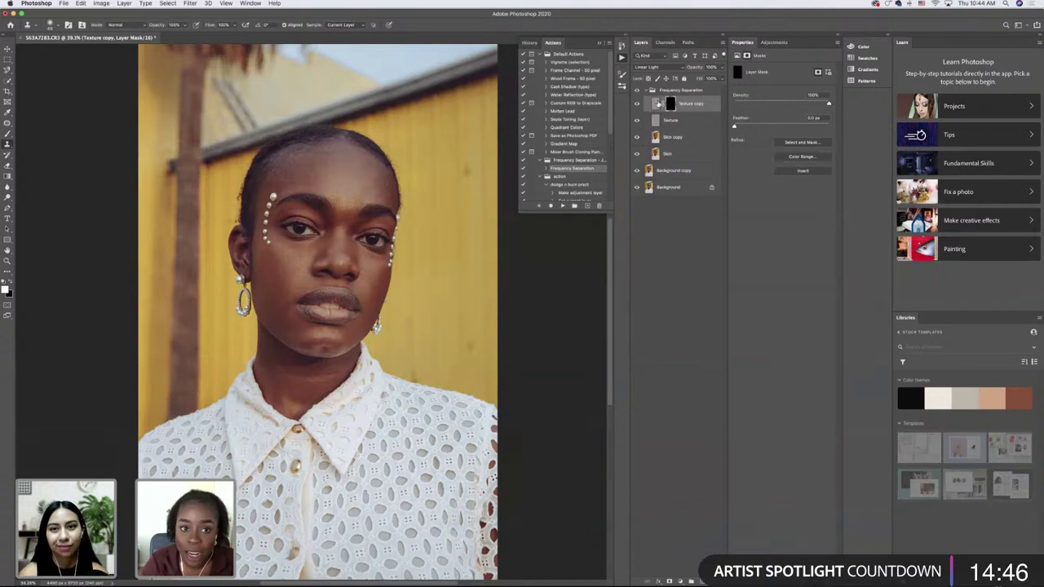
key(b)
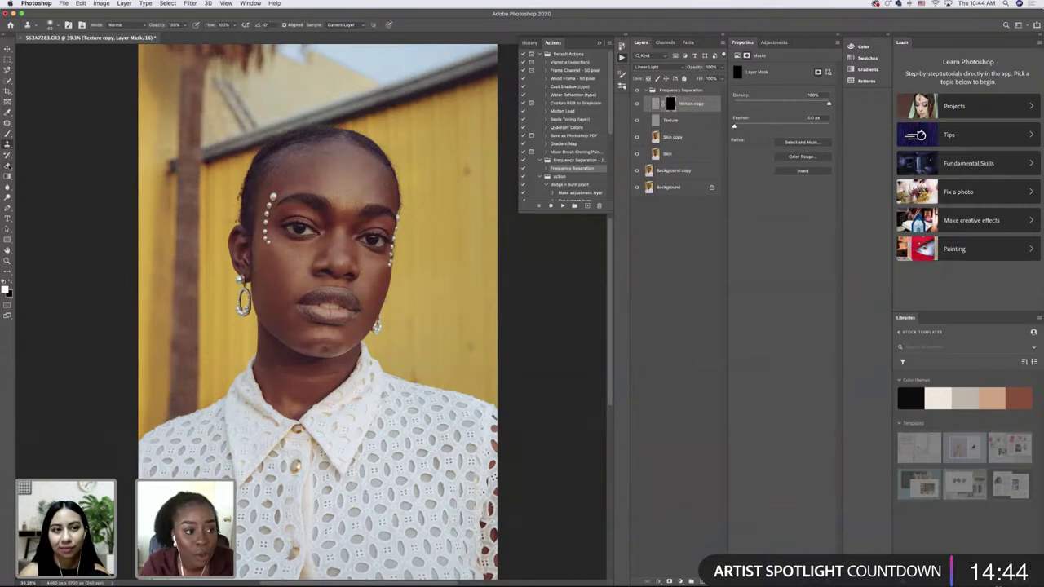
click(54, 24)
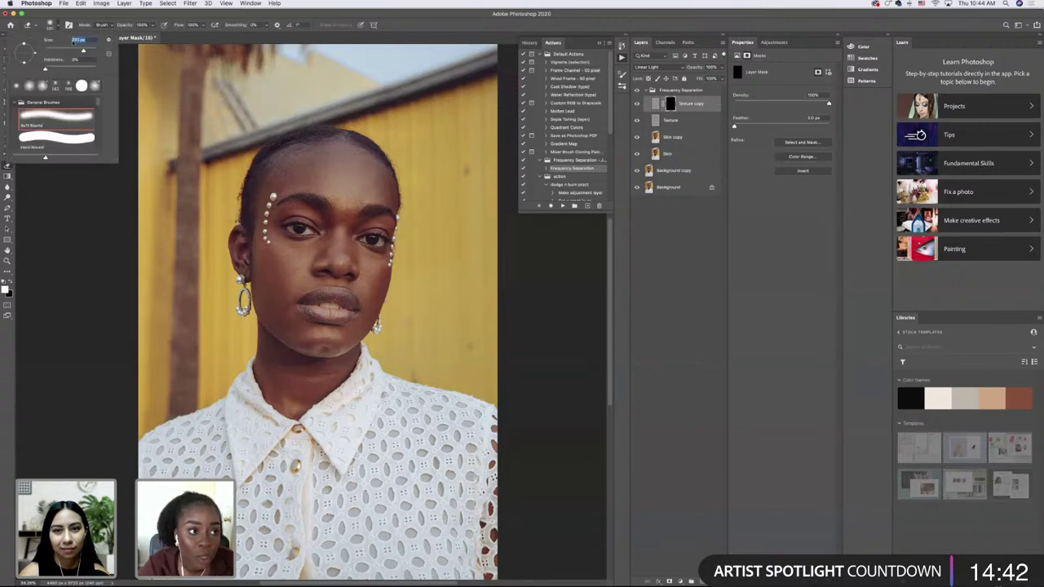
drag(80, 52, 77, 51)
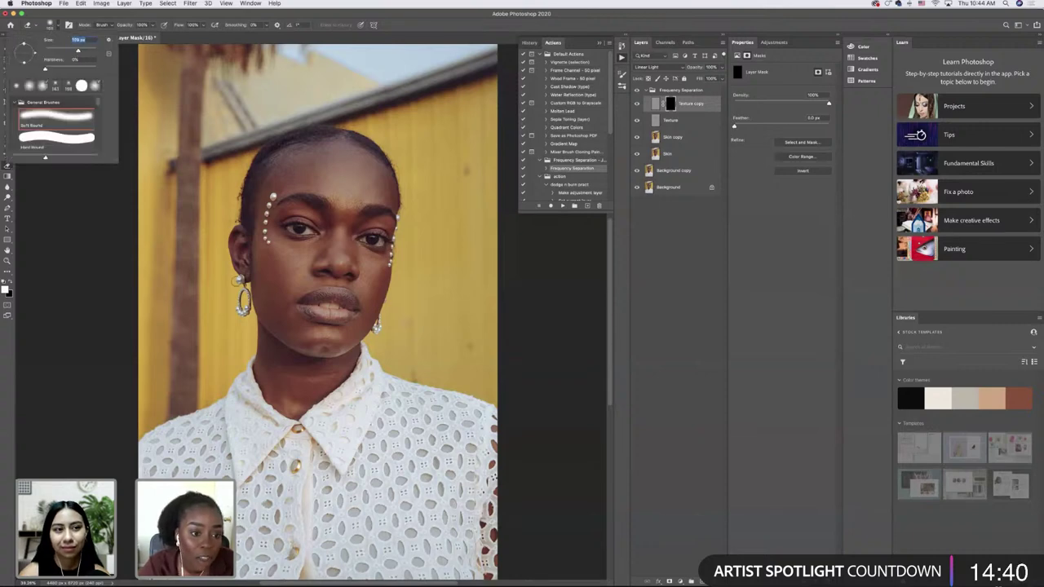
key(super+plus)
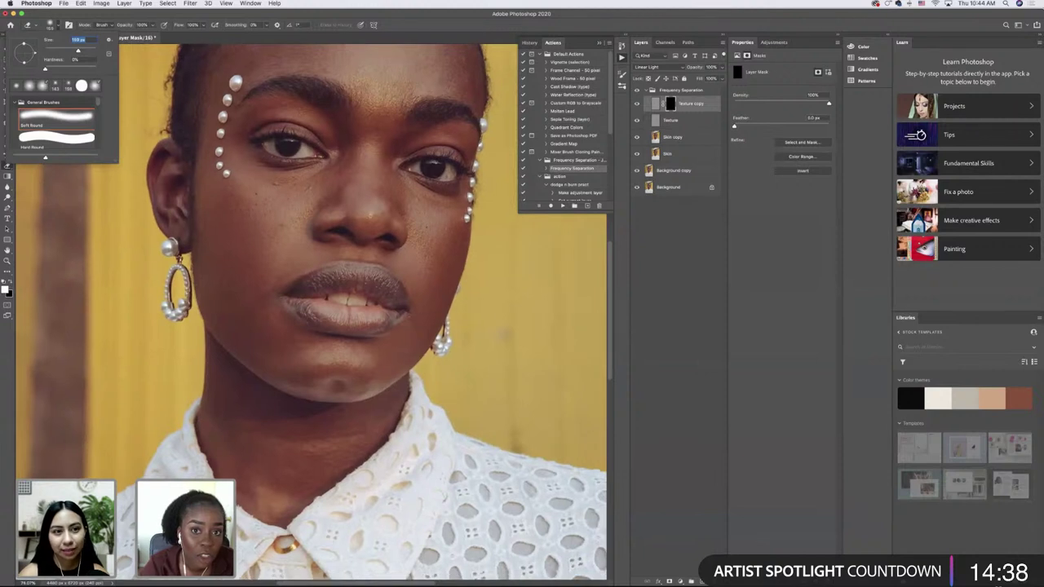
scroll(318, 310, up, 2)
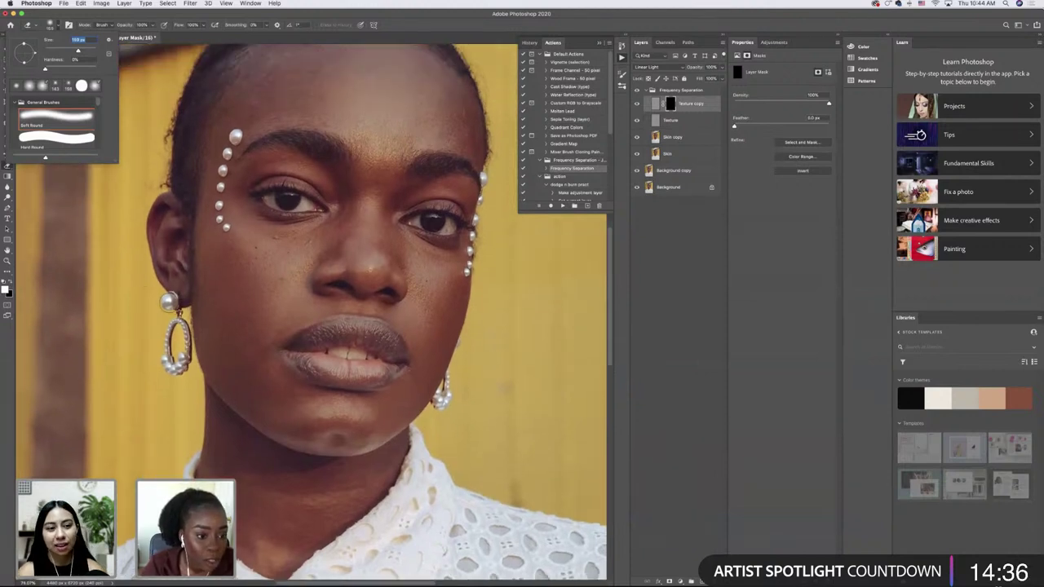
key(Return)
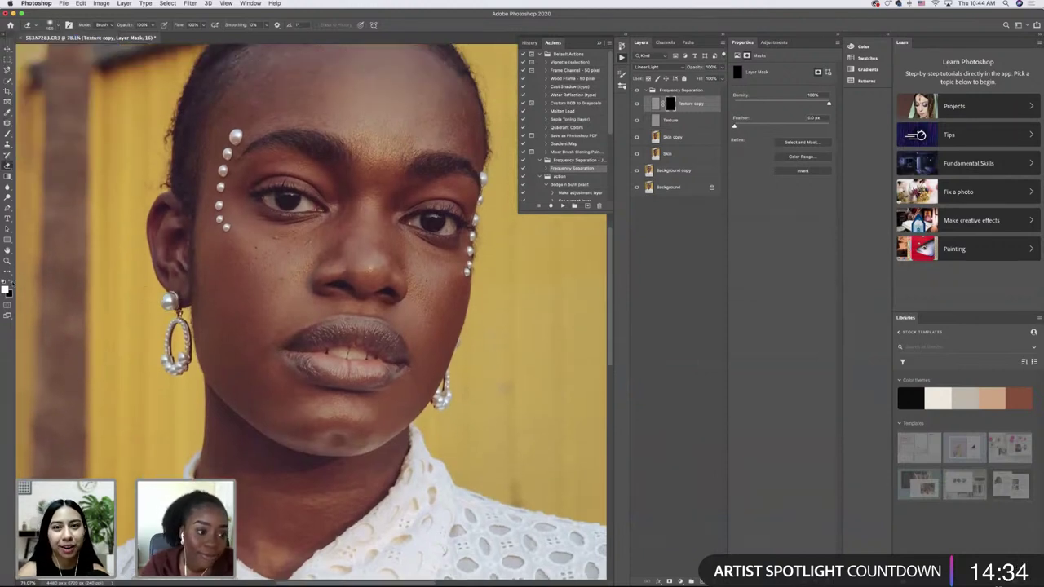
- Swap foreground and background colours and fine-tune the brush size for painting
key(x)
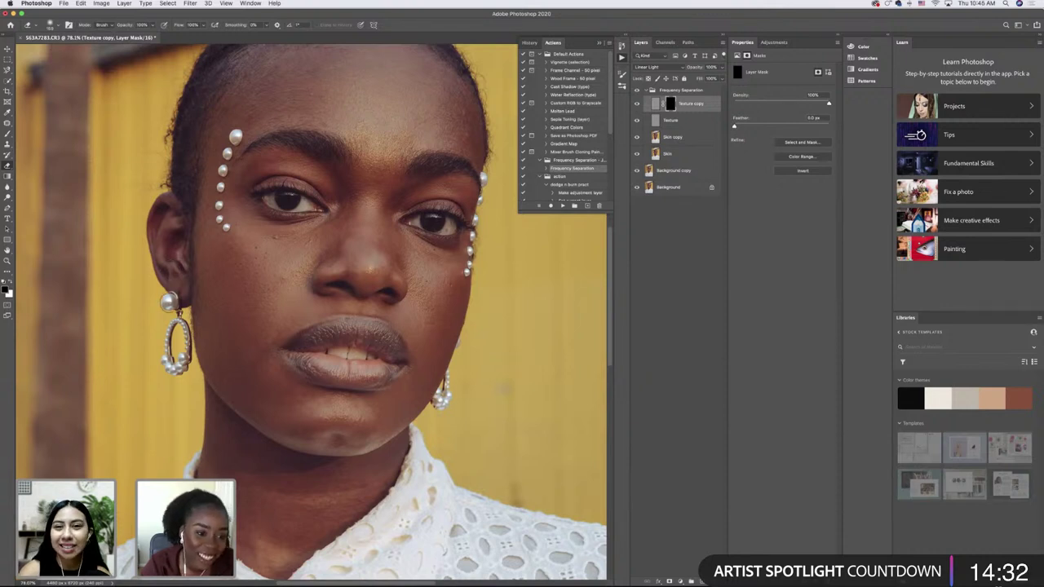
click(54, 25)
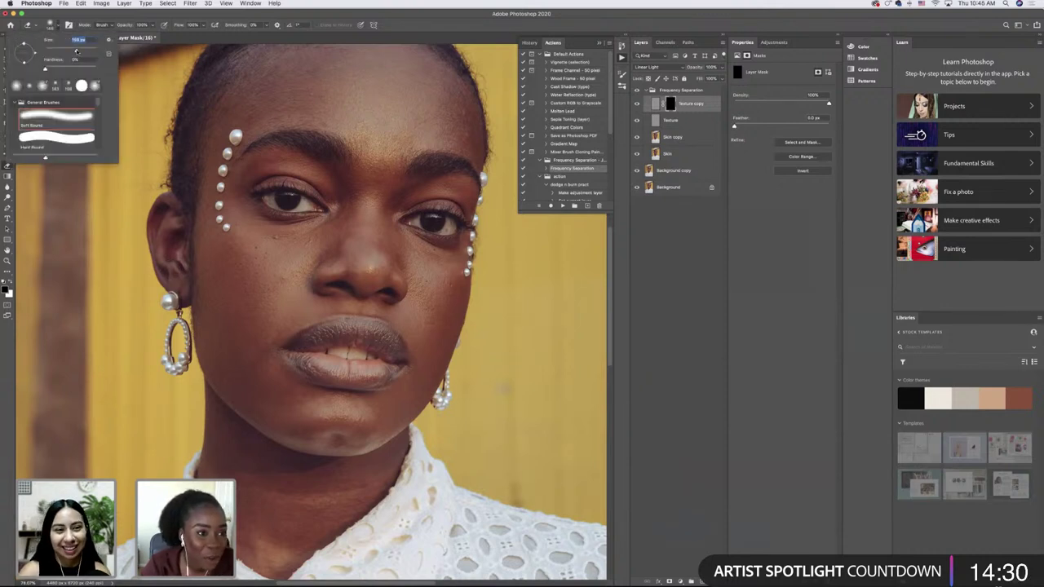
scroll(168, 343, up, 1)
key(Return)
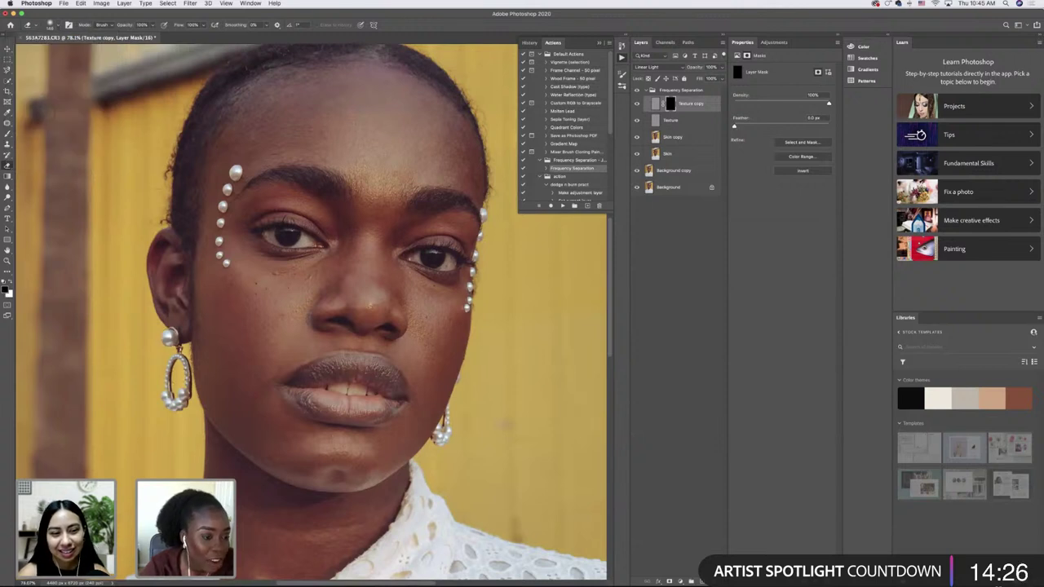
scroll(326, 310, down, 1)
click(50, 26)
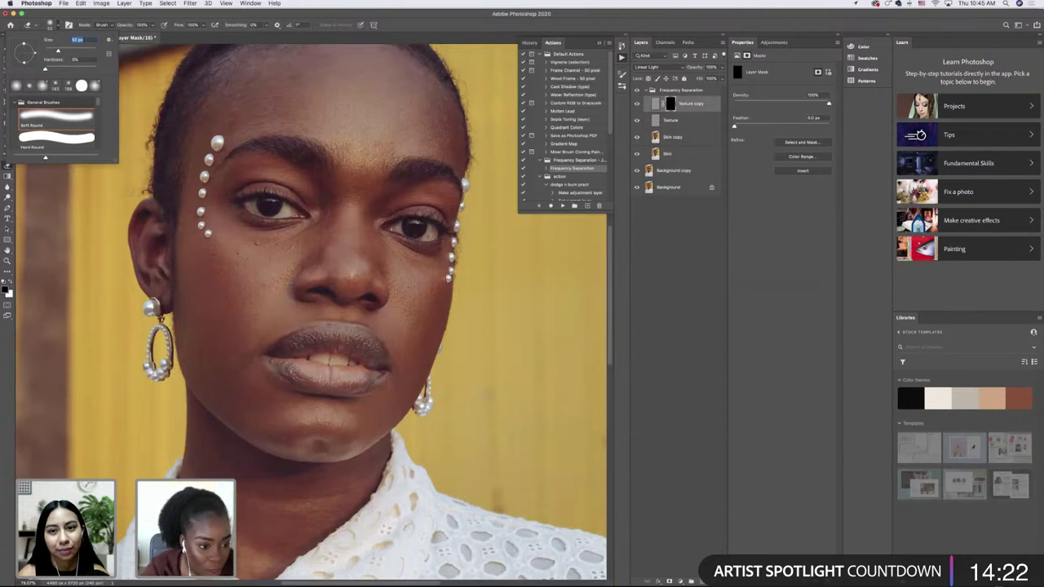
click(152, 371)
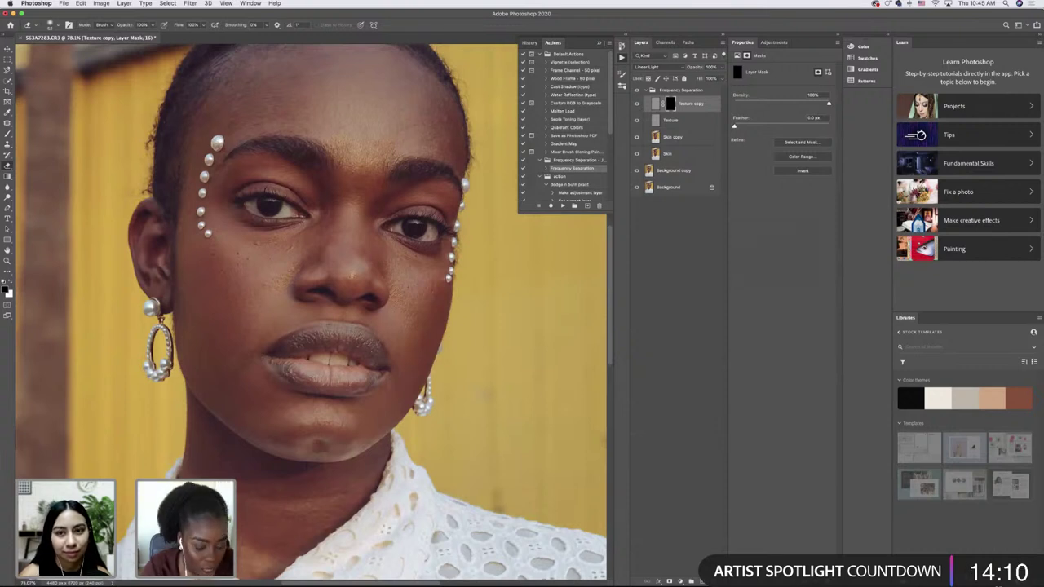
scroll(120, 56, down, 2)
scroll(120, 57, up, 1)
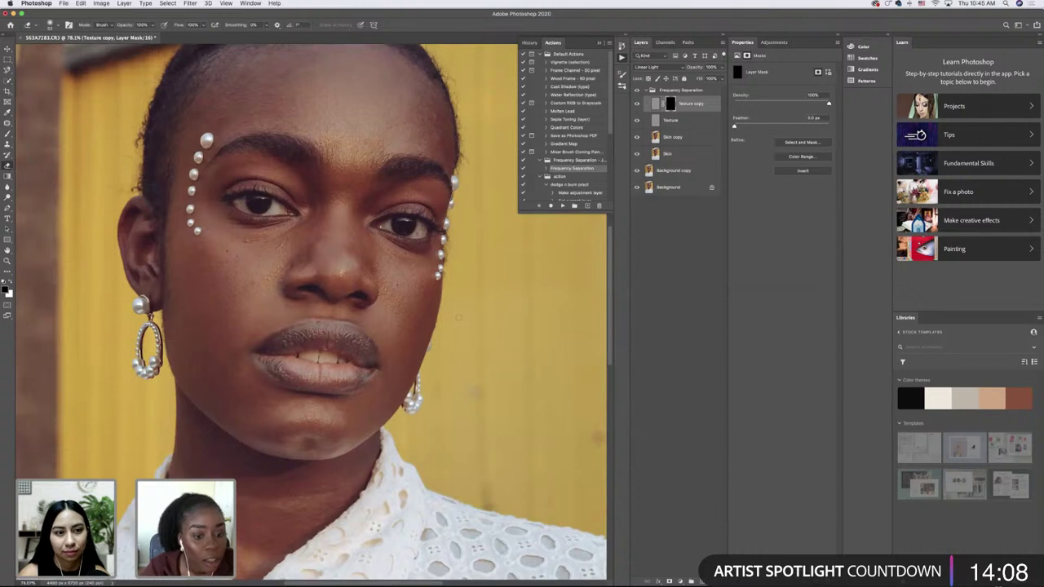
scroll(120, 56, down, 1)
scroll(120, 57, right, 1)
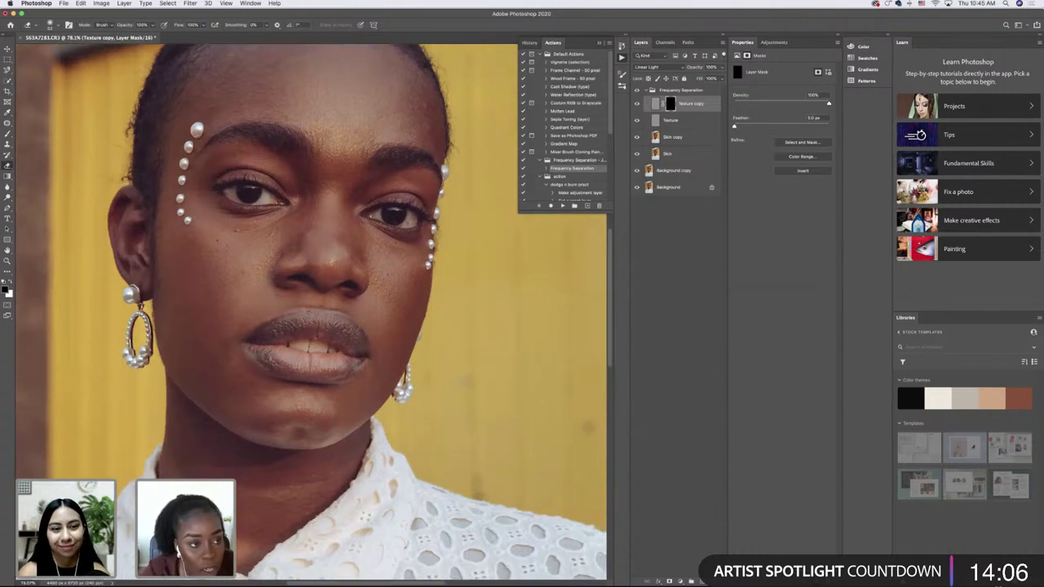
click(50, 25)
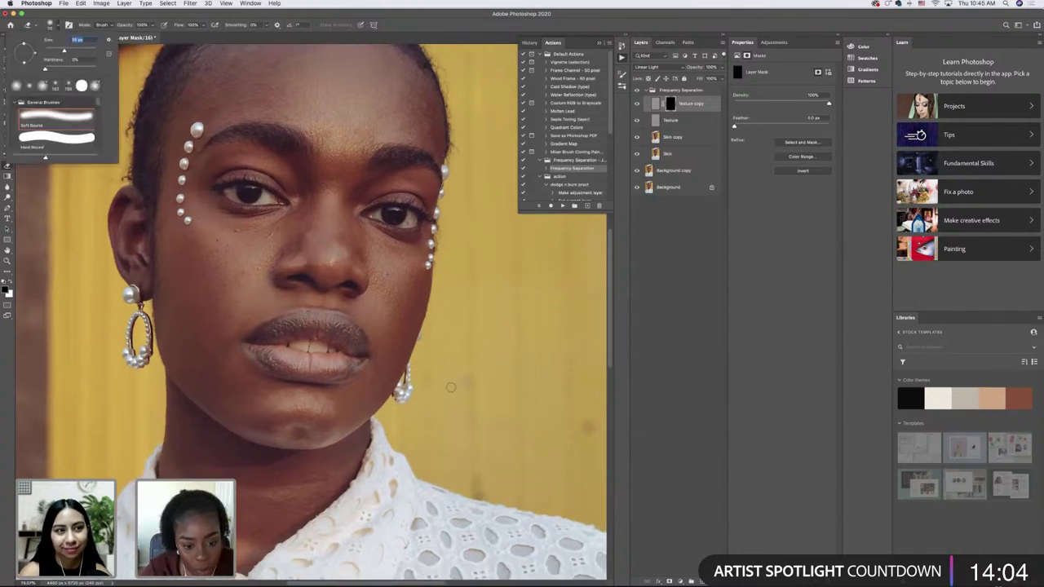
scroll(450, 387, right, 1)
key(Return)
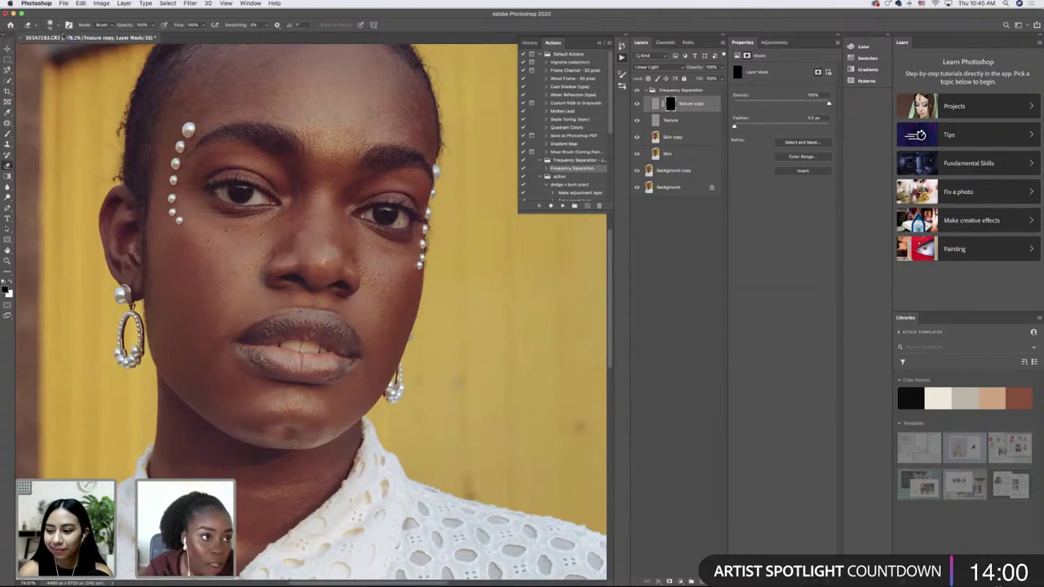
click(50, 25)
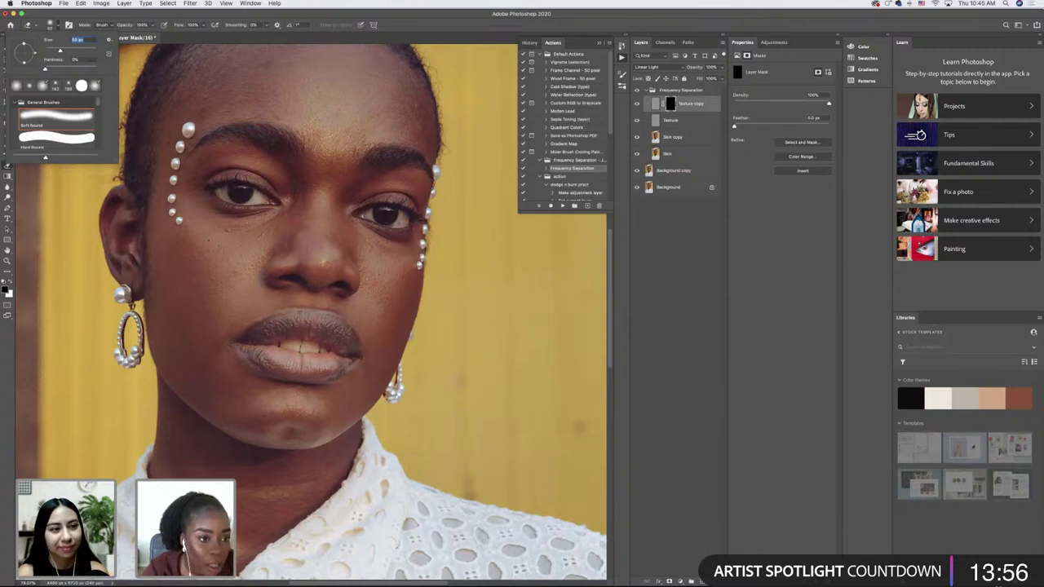
key(Return)
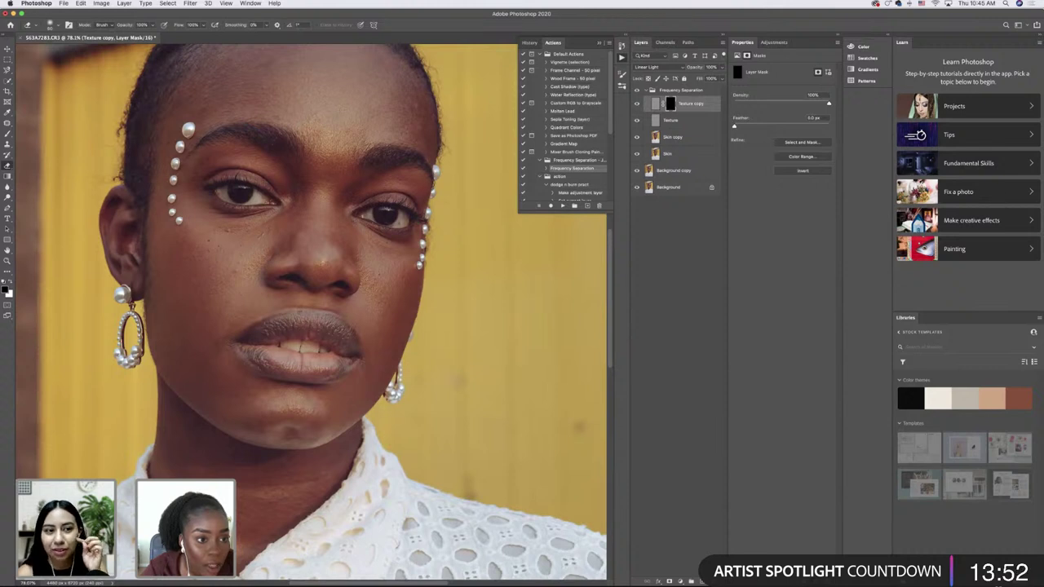
click(52, 25)
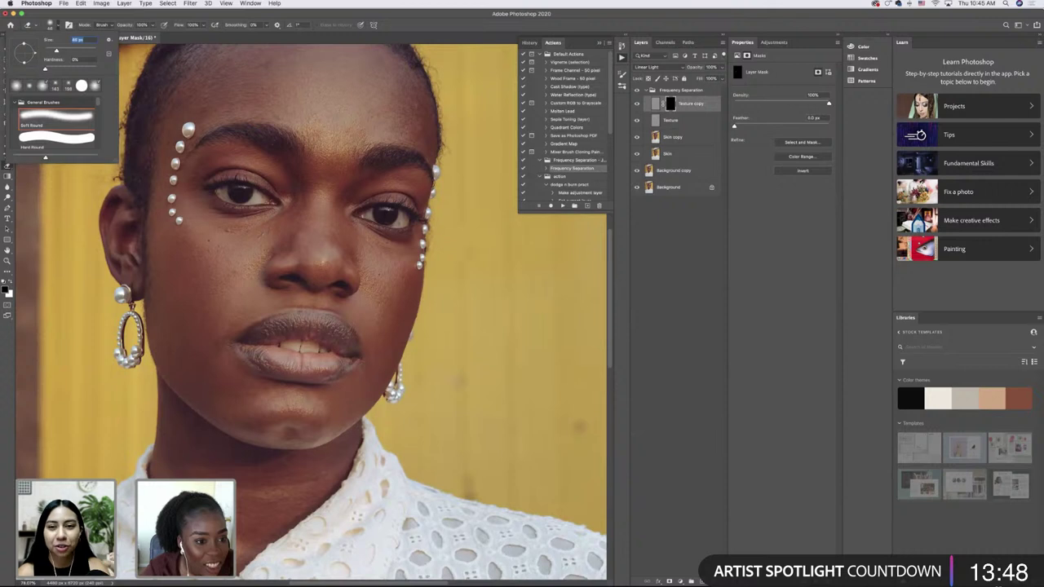
key(Return)
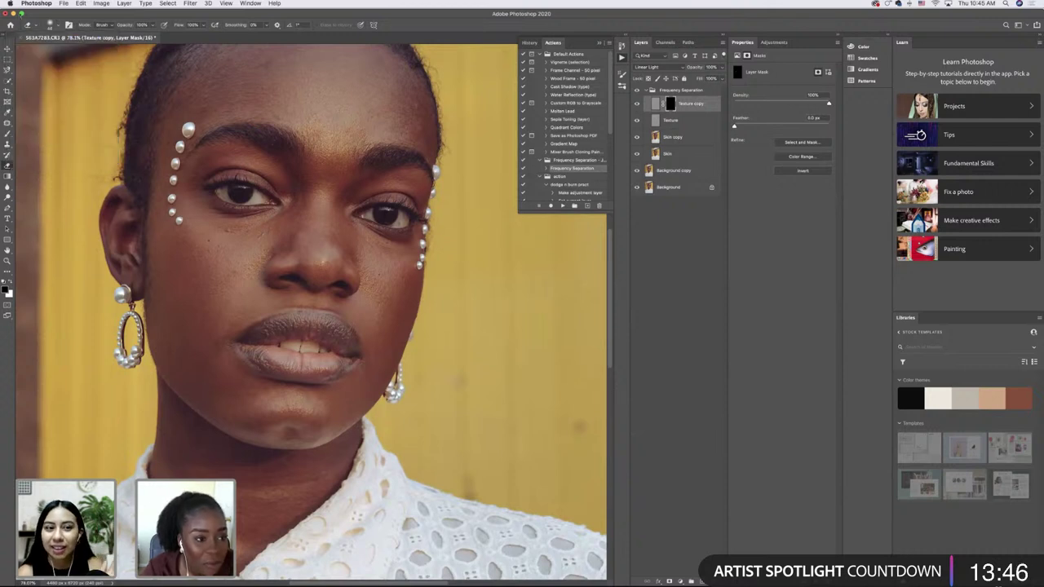
click(50, 25)
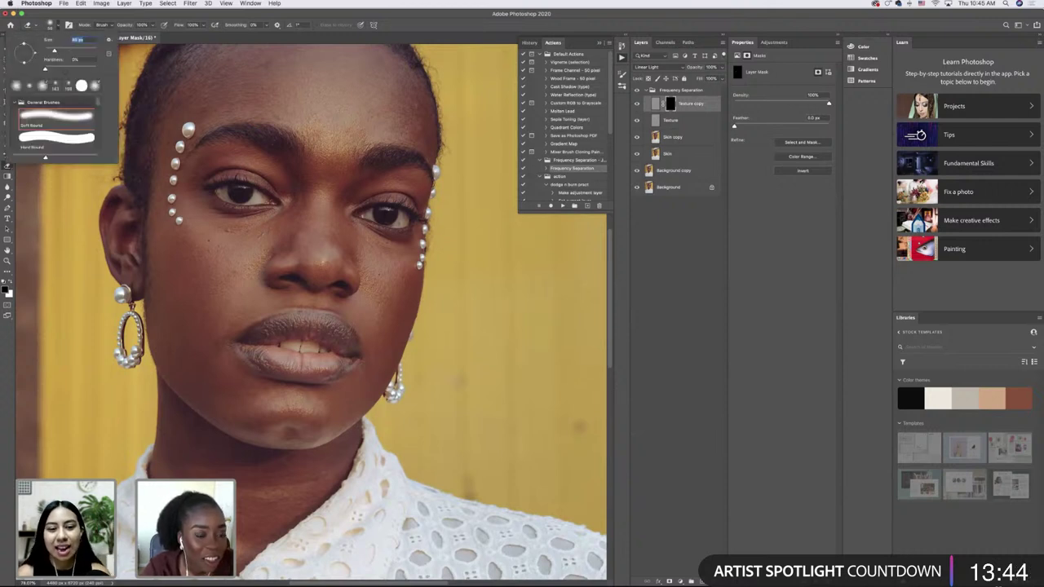
scroll(353, 312, up, 1)
key(Return)
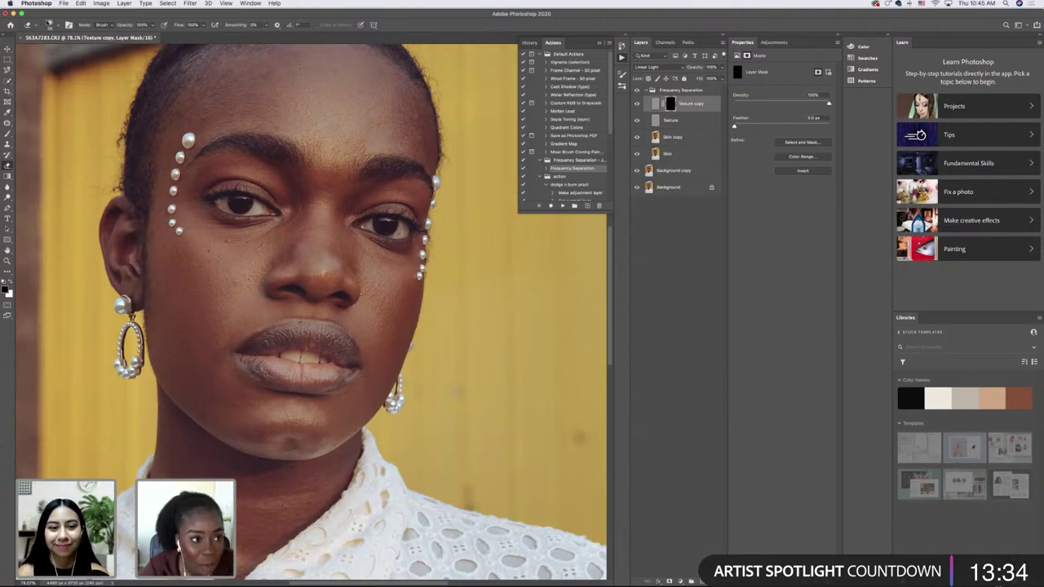
click(54, 25)
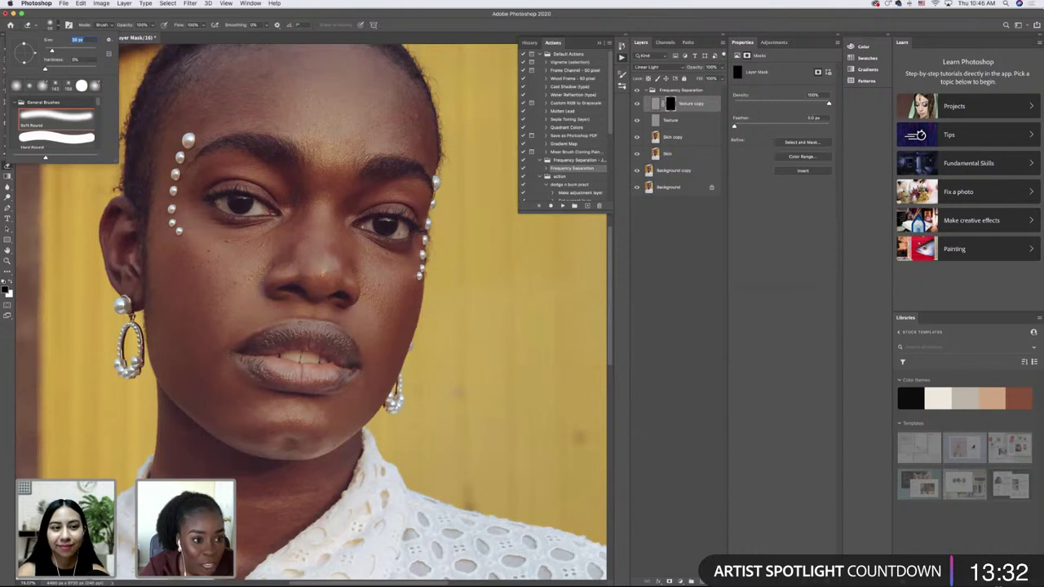
scroll(312, 313, up, 2)
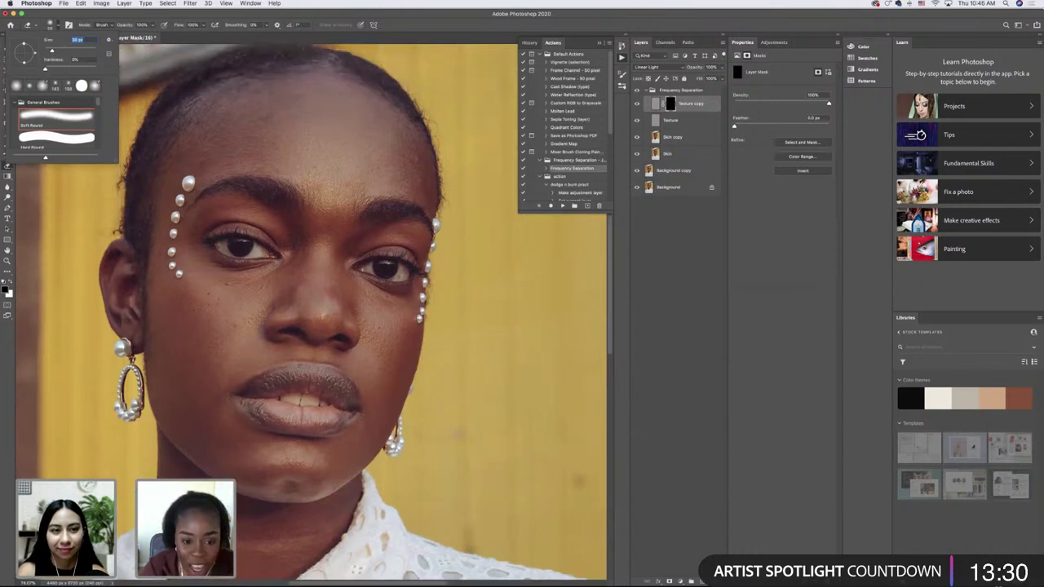
key(Return)
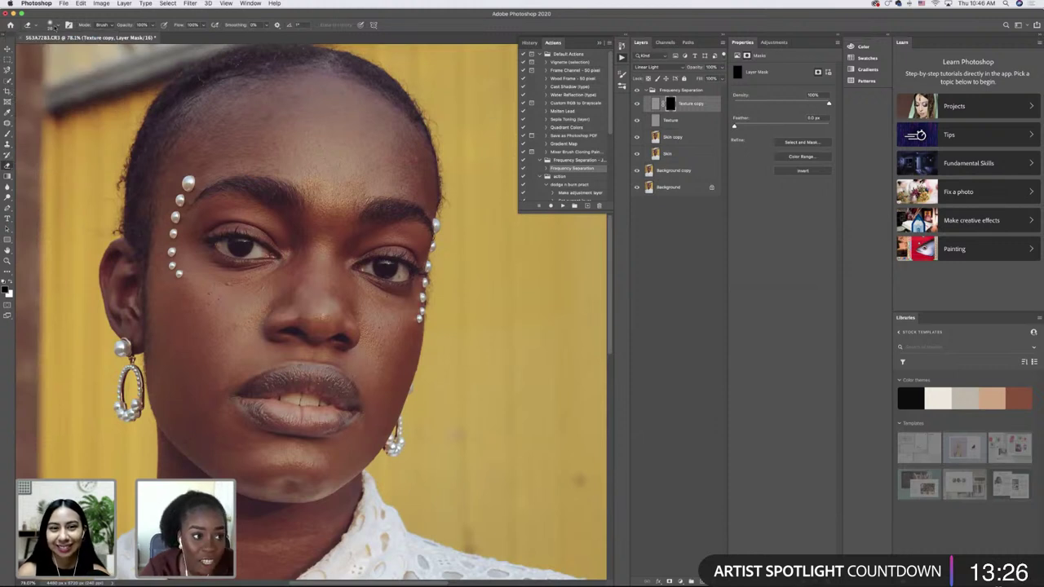
click(27, 25)
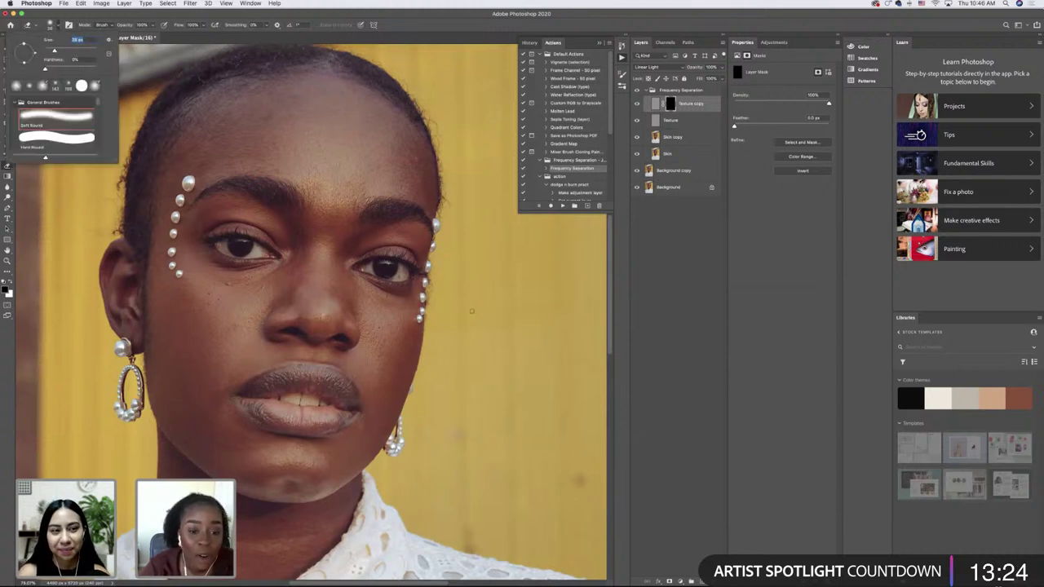
key(Return)
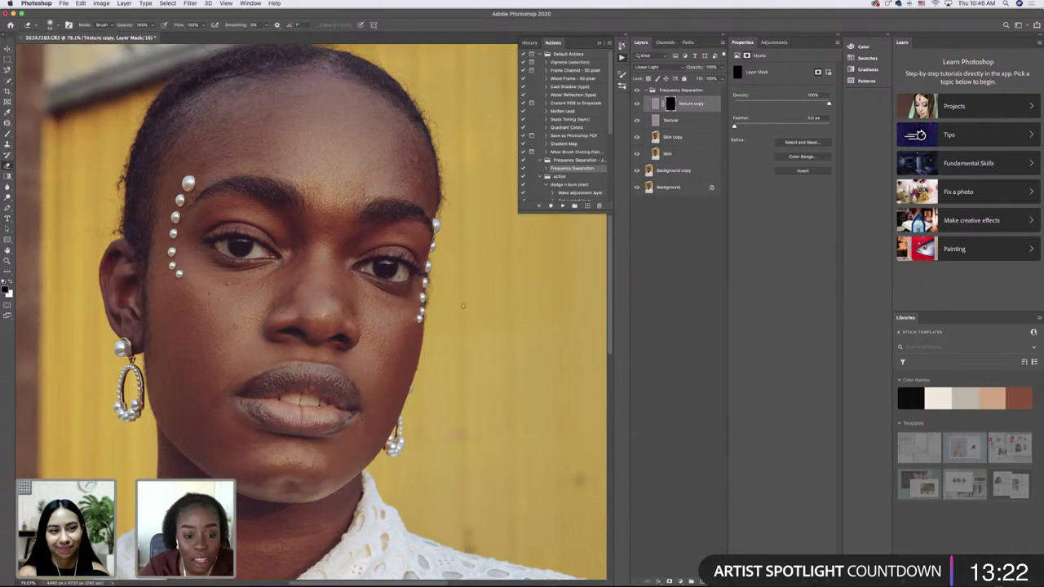
click(65, 29)
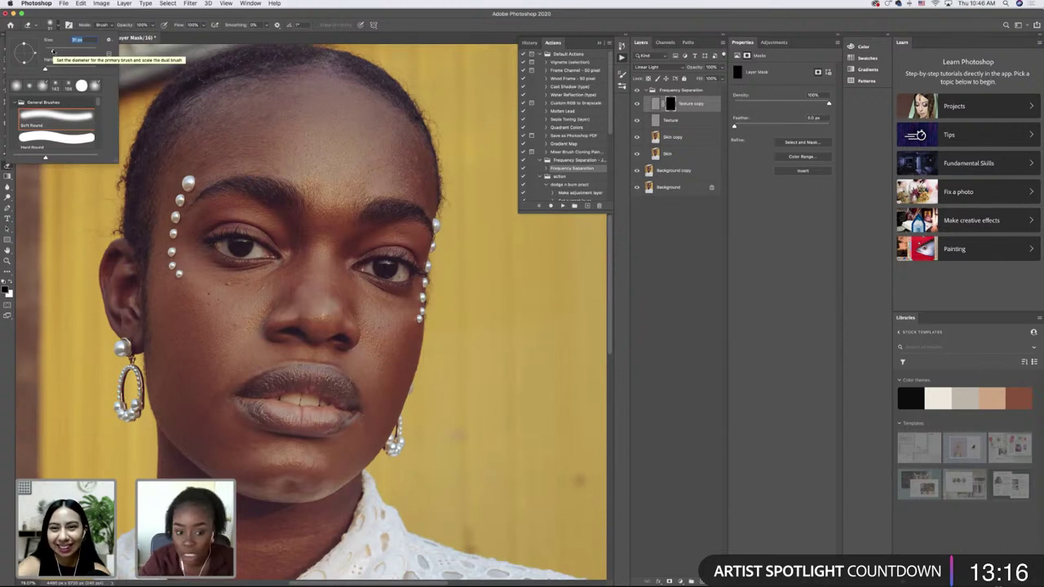
scroll(441, 324, up, 3)
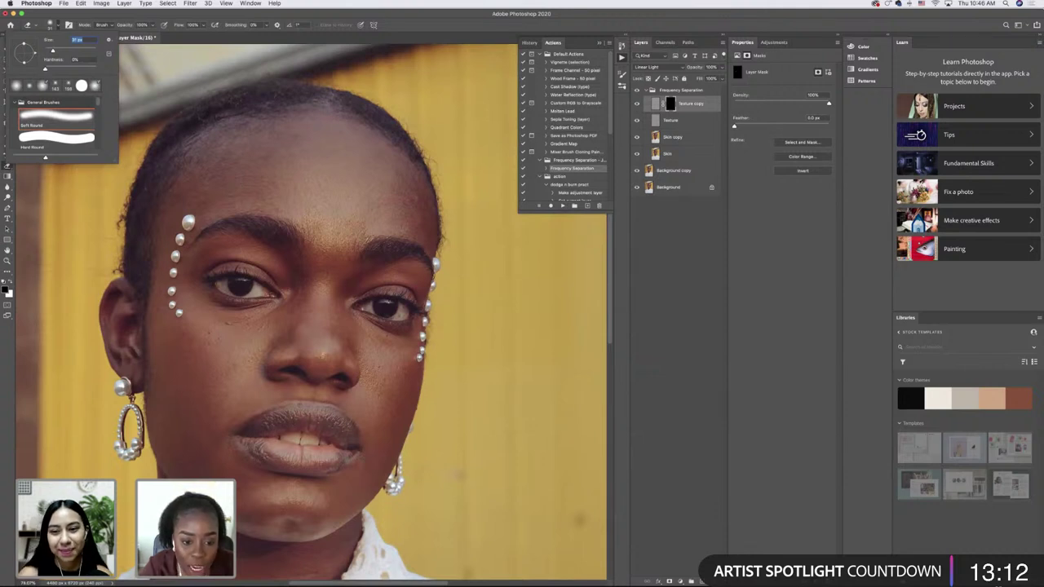
key(Return)
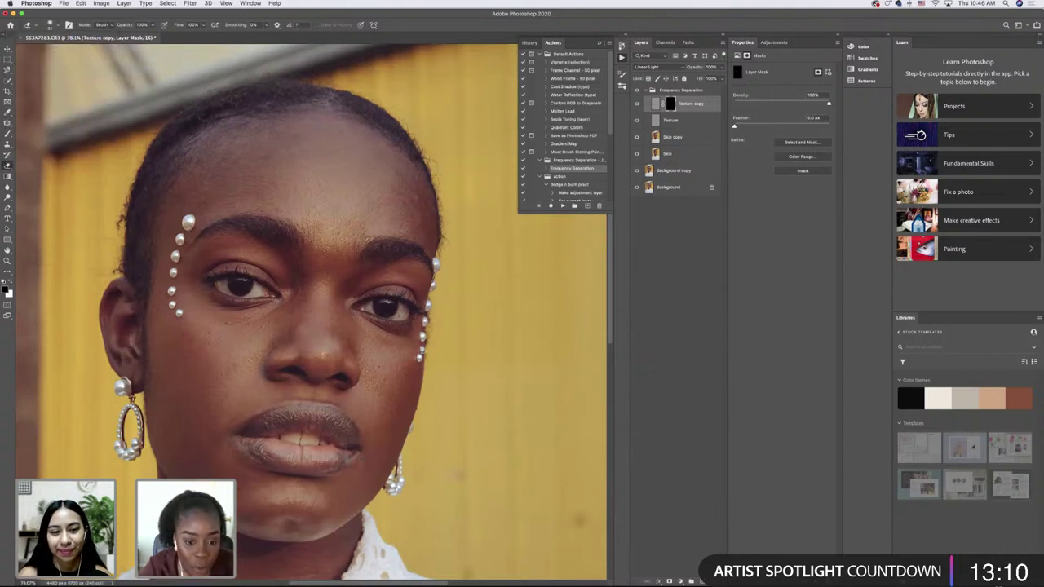
scroll(310, 310, right, 2)
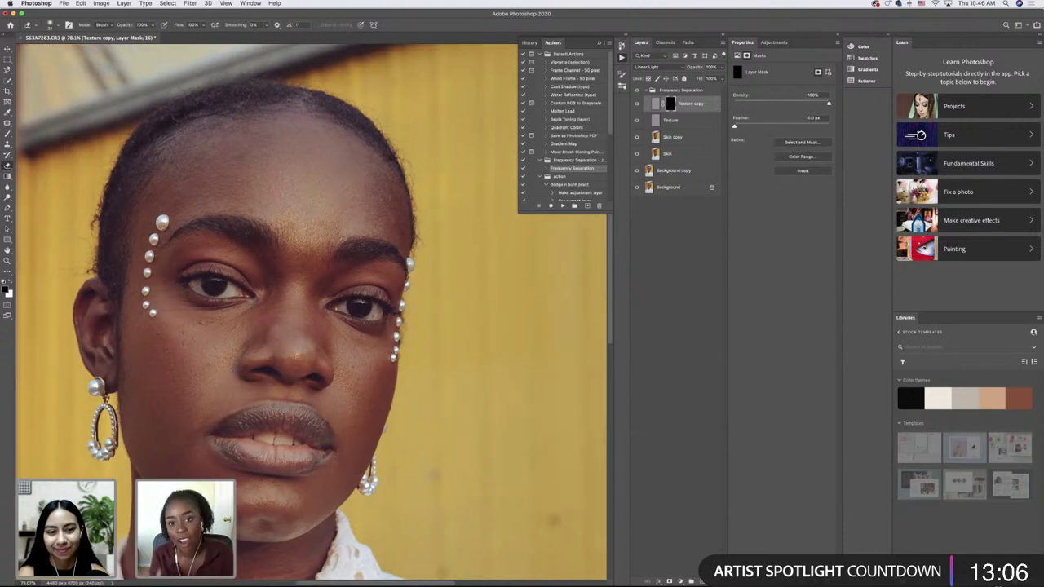
- Resize the soft brush for the Texture copy mask to about 444 px
scroll(317, 310, down, 3)
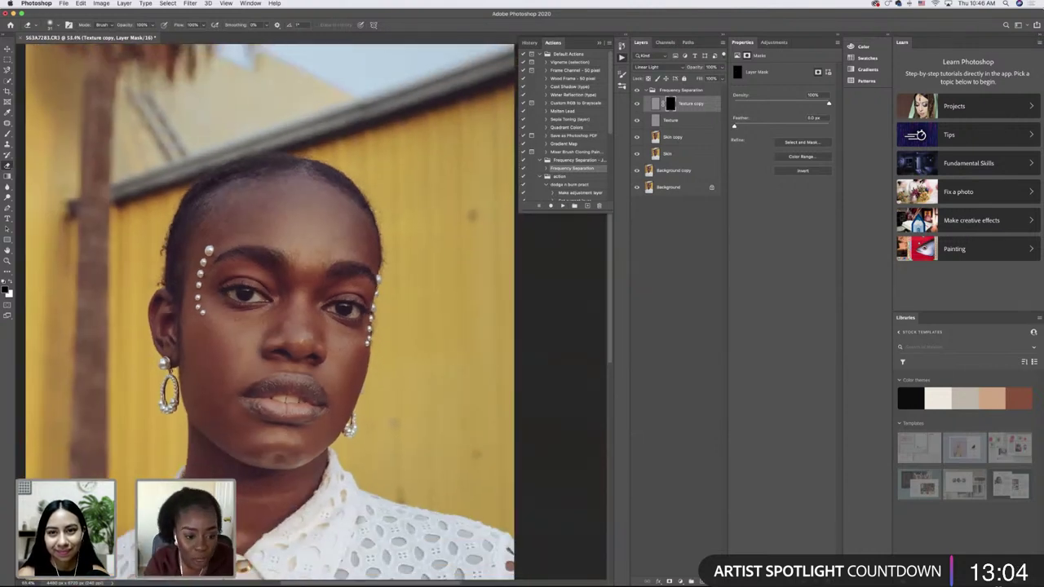
click(54, 25)
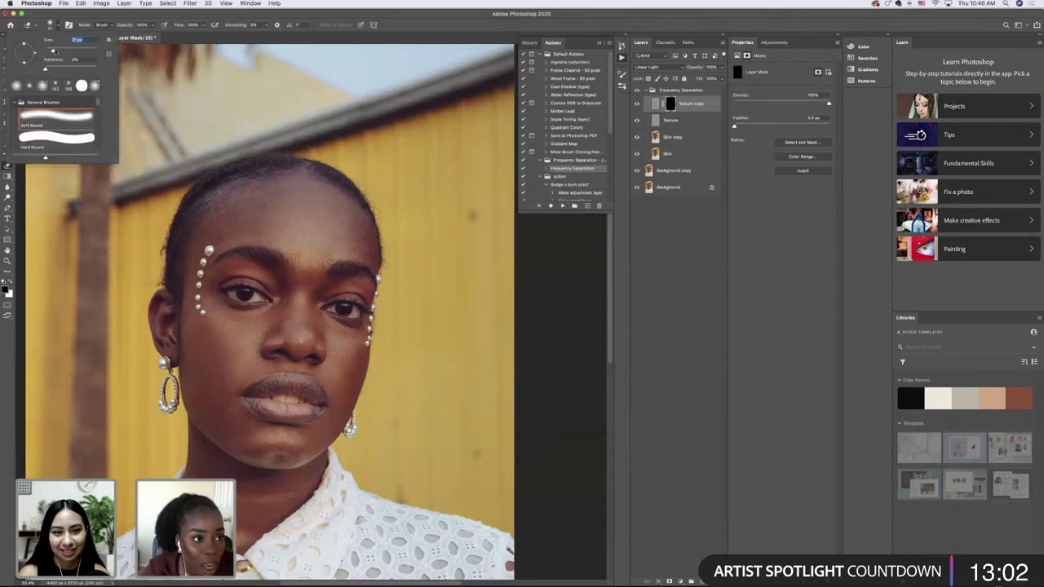
drag(65, 51, 67, 51)
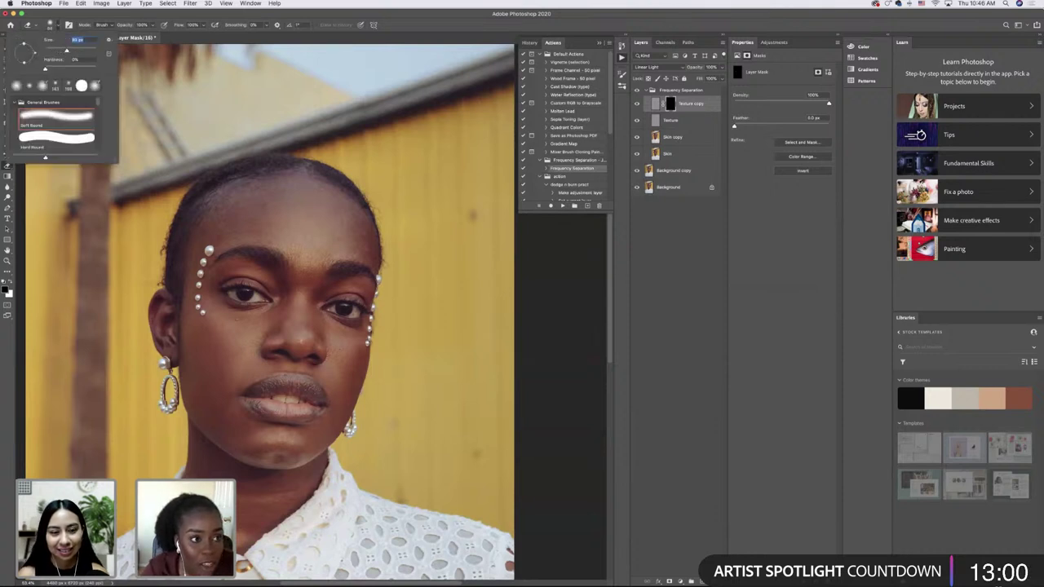
click(79, 51)
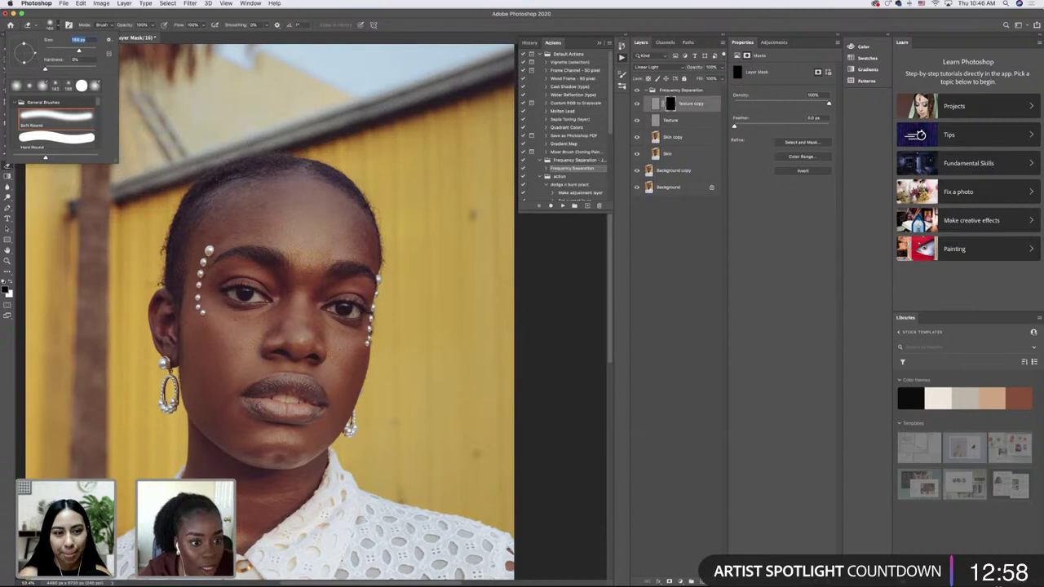
key(Return)
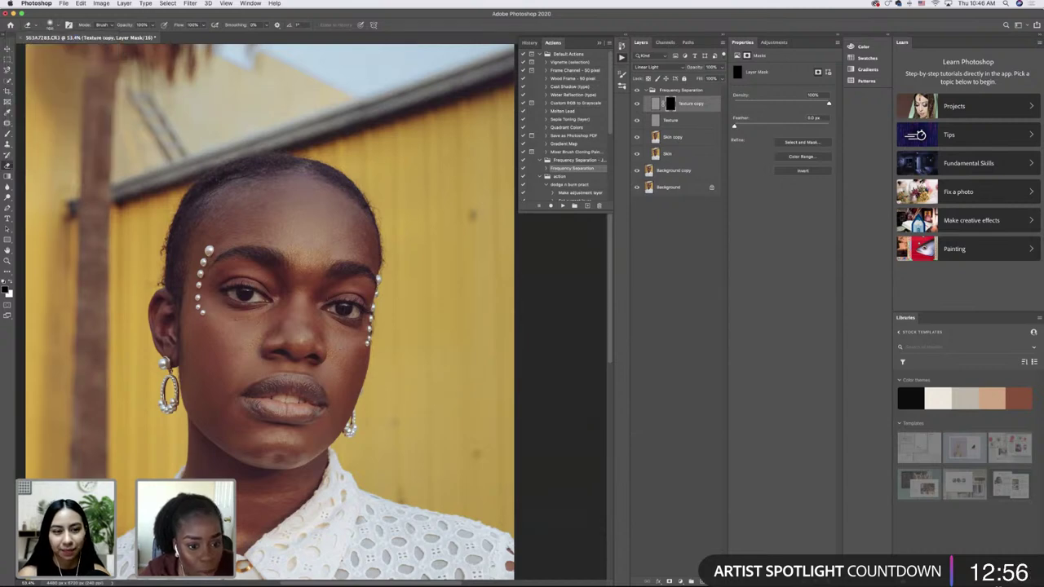
scroll(319, 319, down, 3)
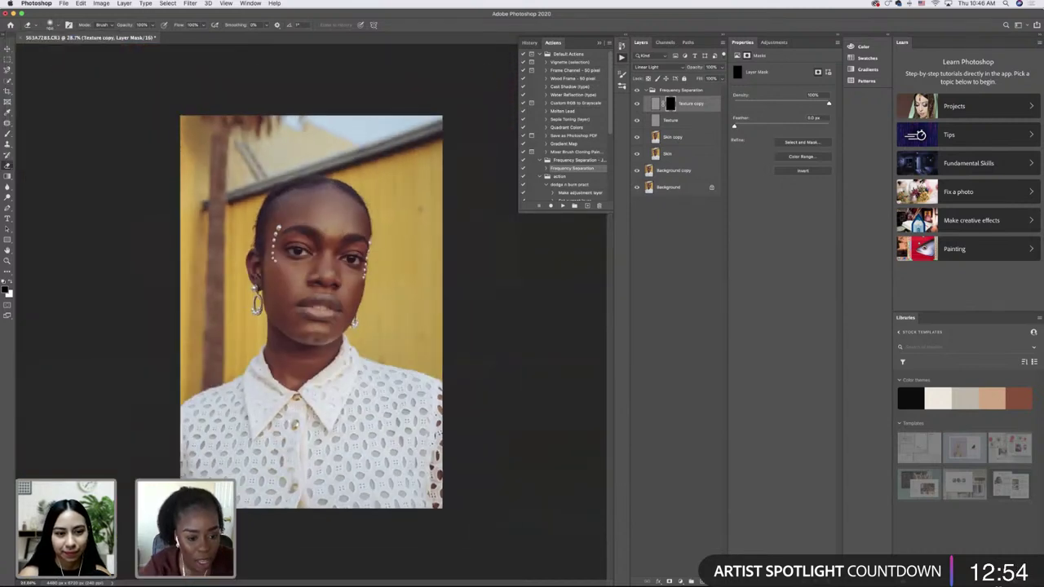
scroll(319, 319, up, 1)
right_click(90, 55)
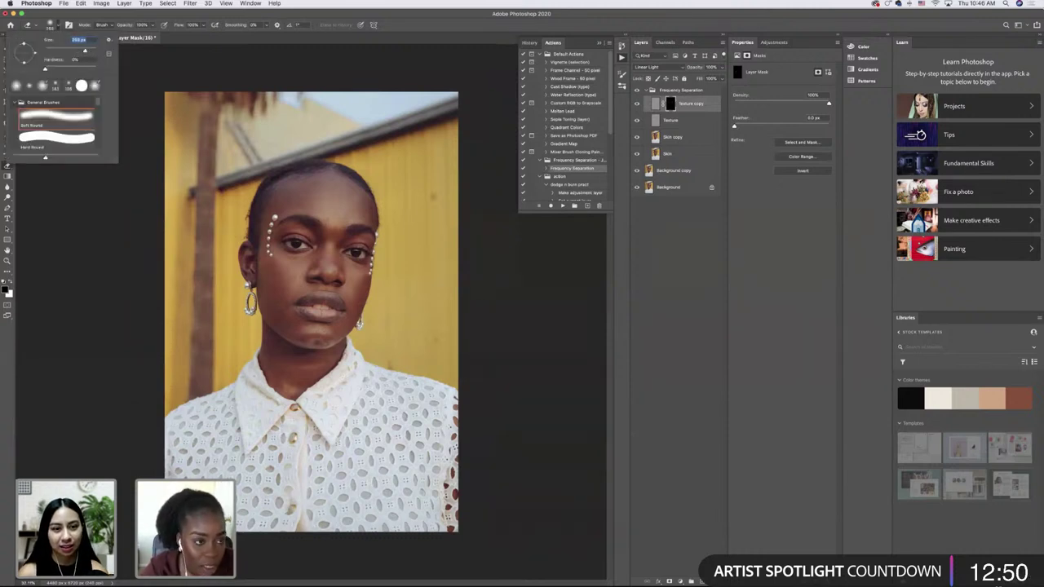
key(bracketright)
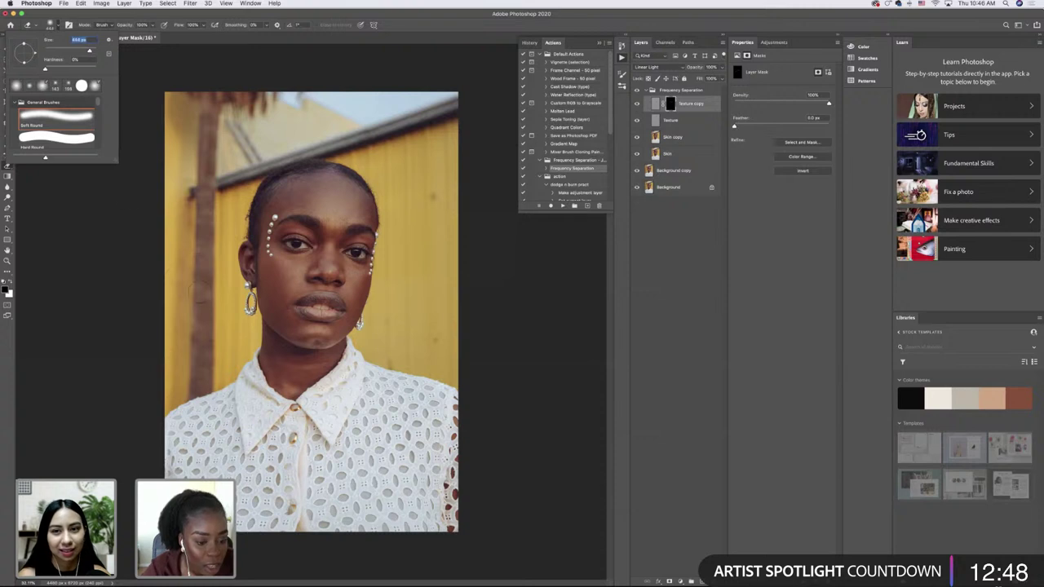
key(Escape)
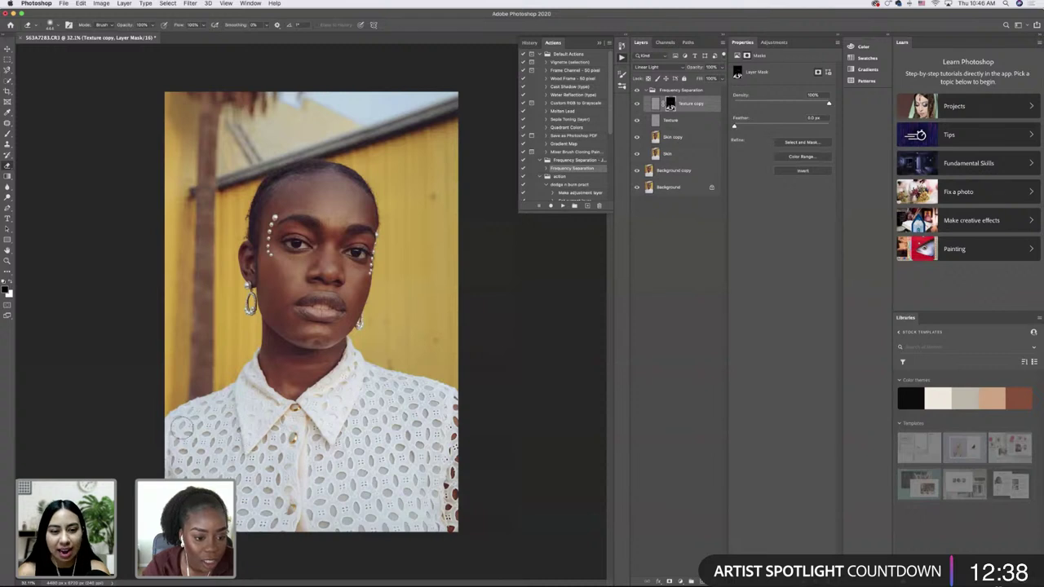
click(640, 104)
click(640, 103)
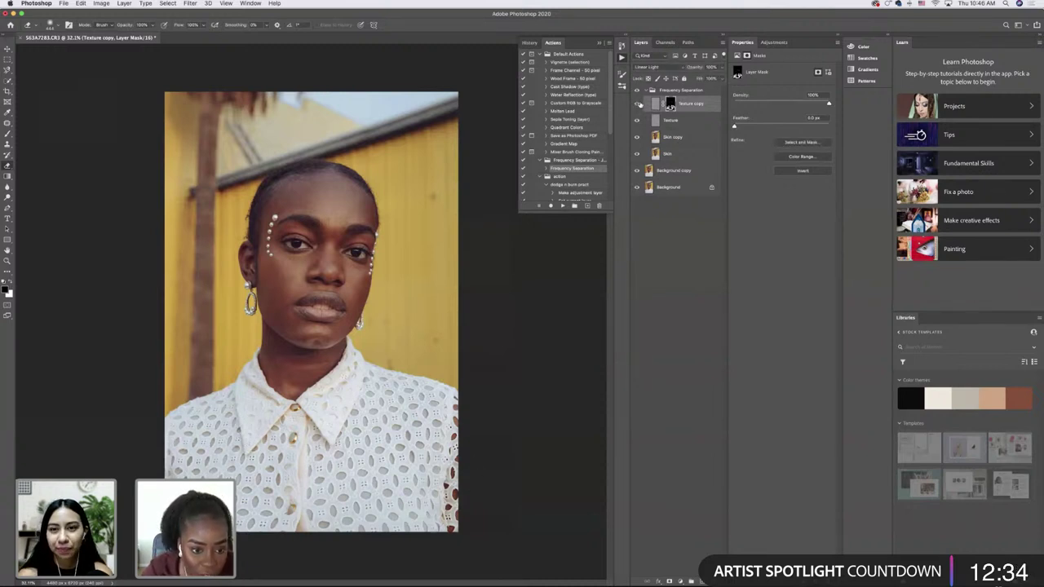
click(639, 103)
click(639, 103)
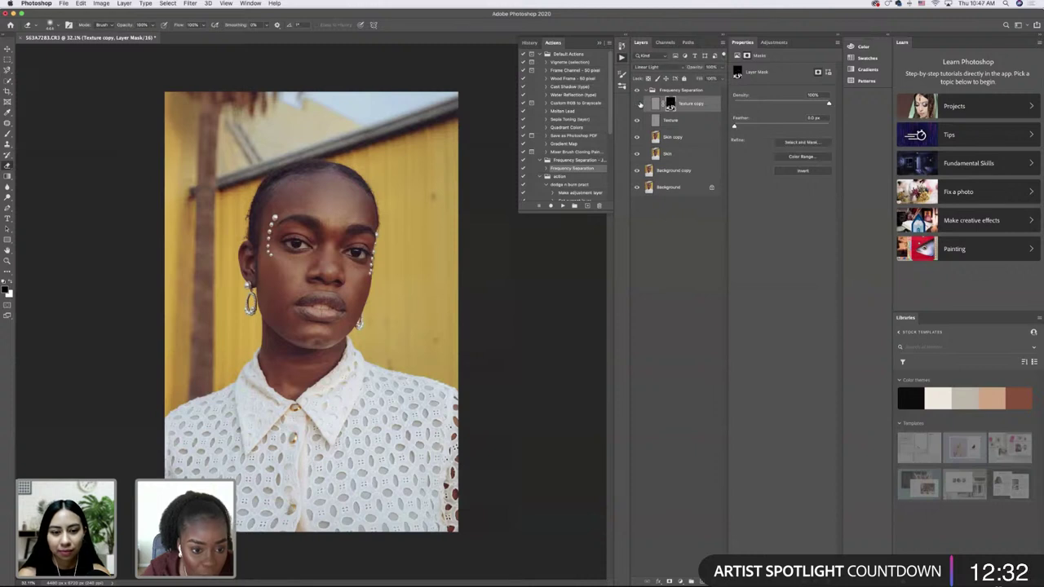
click(639, 104)
click(639, 103)
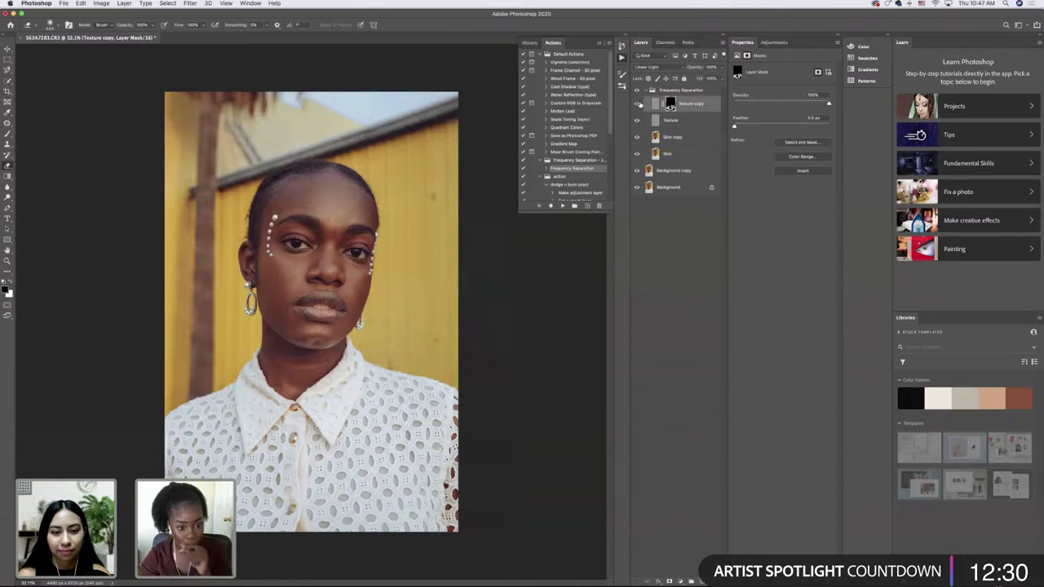
click(639, 103)
click(640, 104)
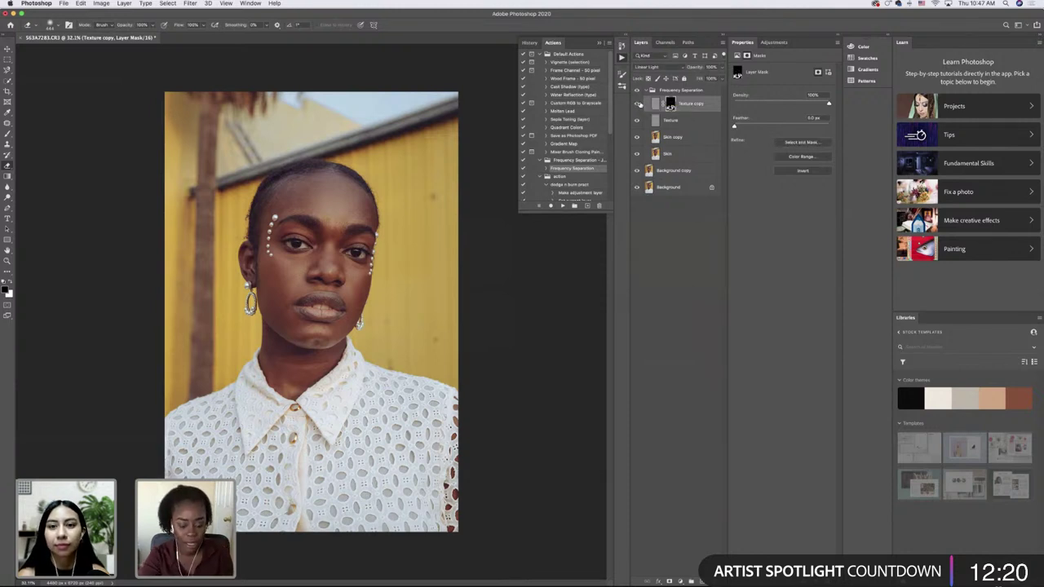
scroll(639, 104, up, 2)
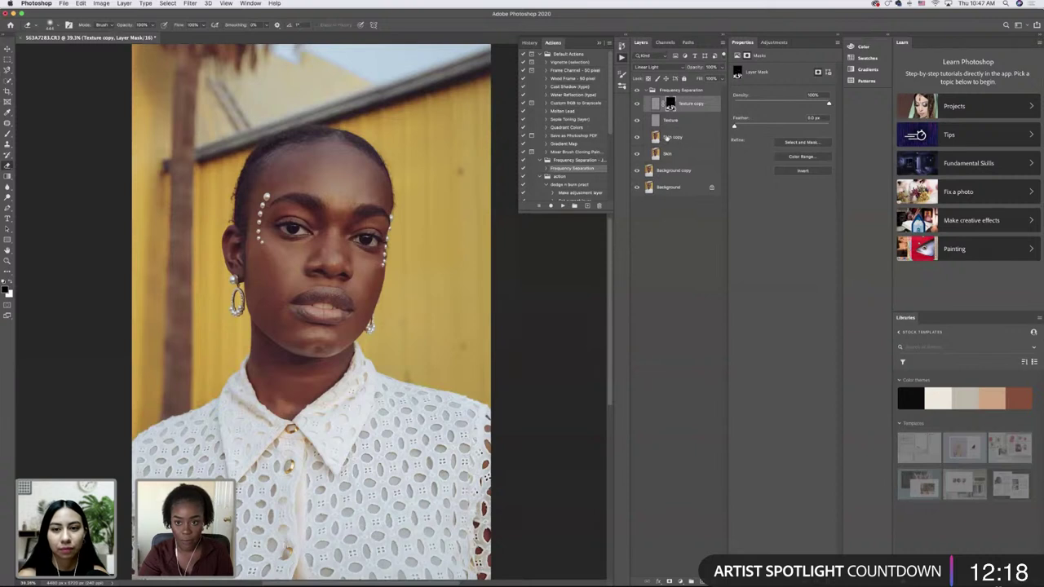
click(681, 138)
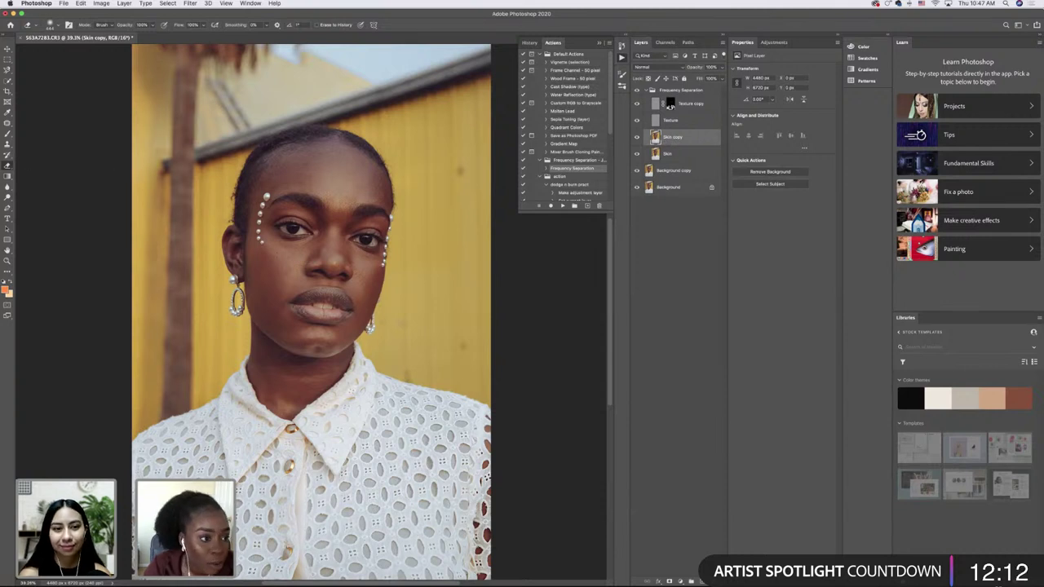
mouse_move(8, 133)
mouse_down()
mouse_move(28, 136)
mouse_move(42, 159)
mouse_up()
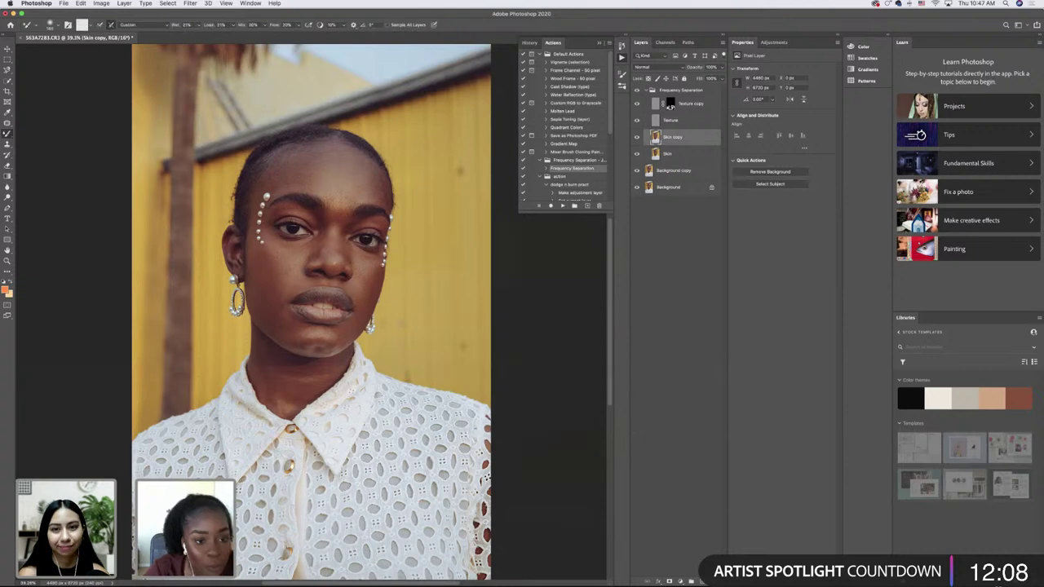
scroll(314, 323, up, 3)
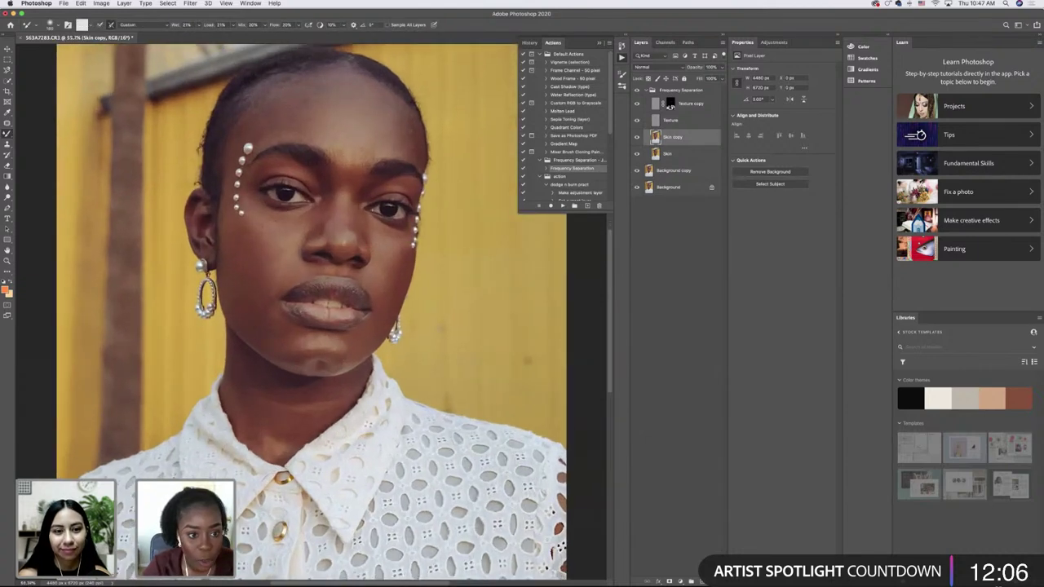
scroll(313, 310, up, 3)
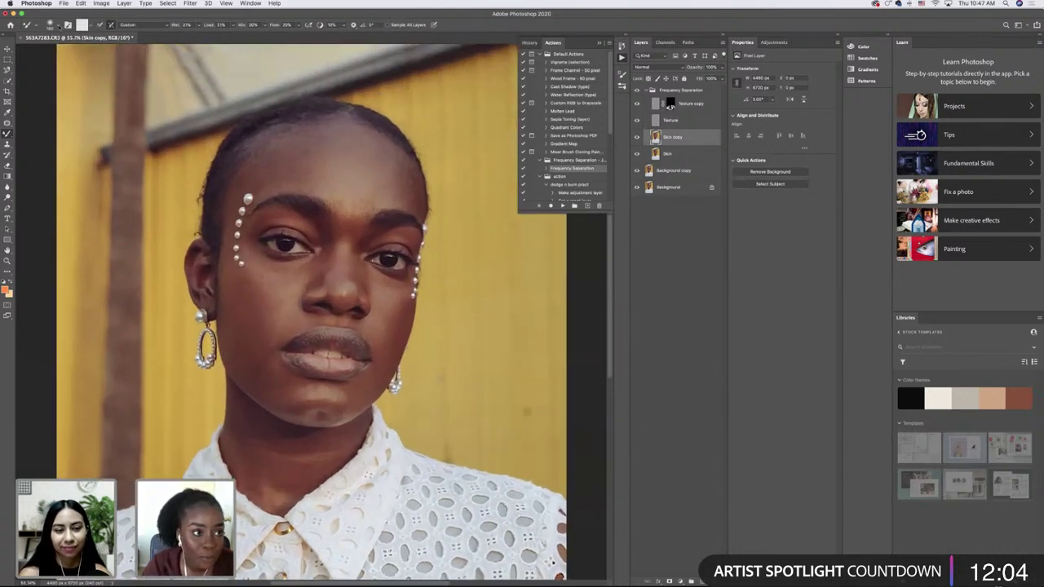
click(58, 26)
mouse_move(80, 51)
mouse_down()
mouse_move(68, 51)
mouse_move(79, 52)
mouse_up()
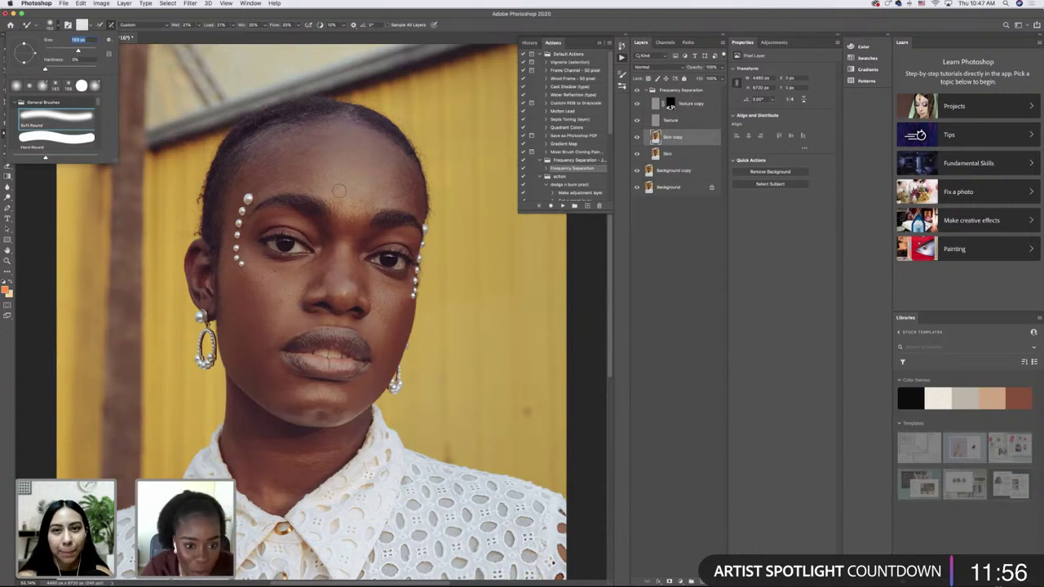
scroll(299, 315, right, 3)
key(Return)
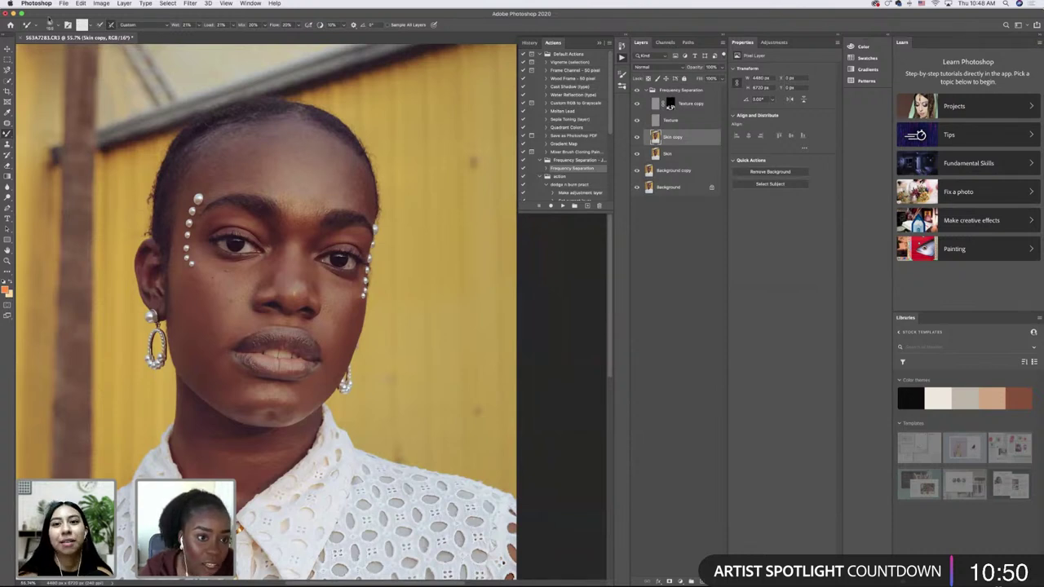
click(52, 25)
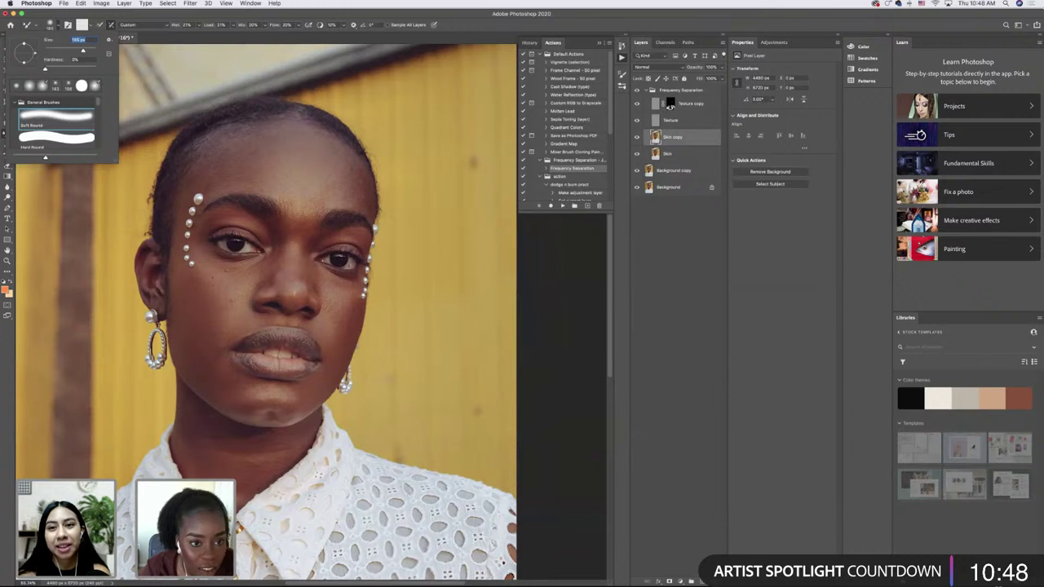
key(Return)
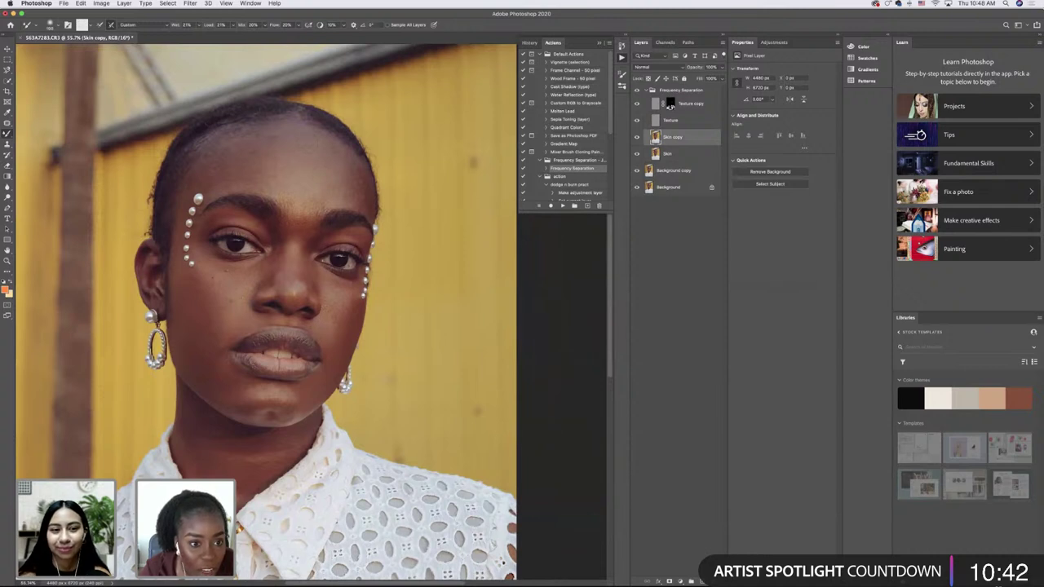
mouse_move(269, 200)
mouse_down()
mouse_move(220, 225)
mouse_move(232, 245)
mouse_up()
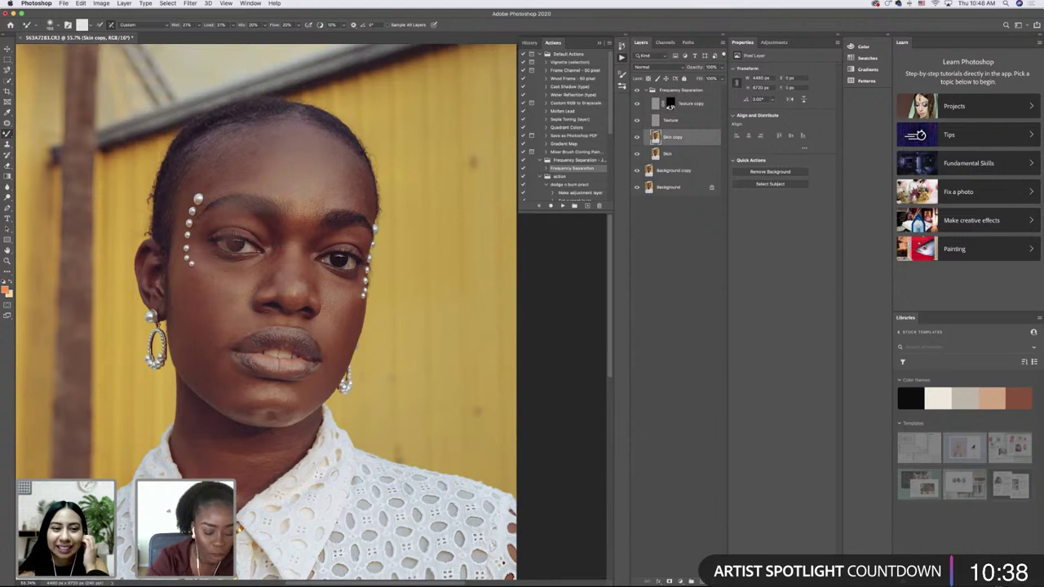
key(super+z)
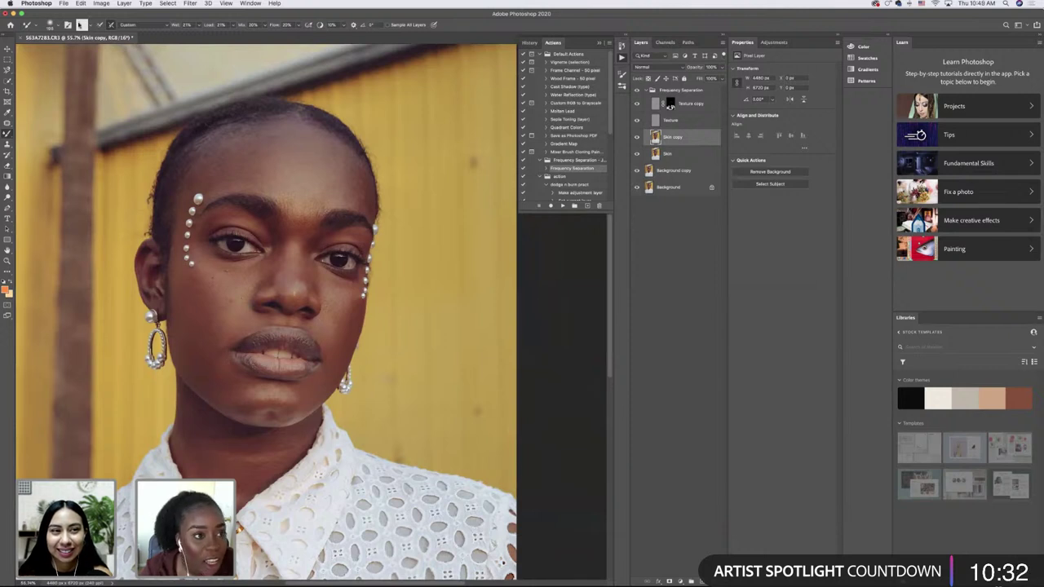
click(57, 27)
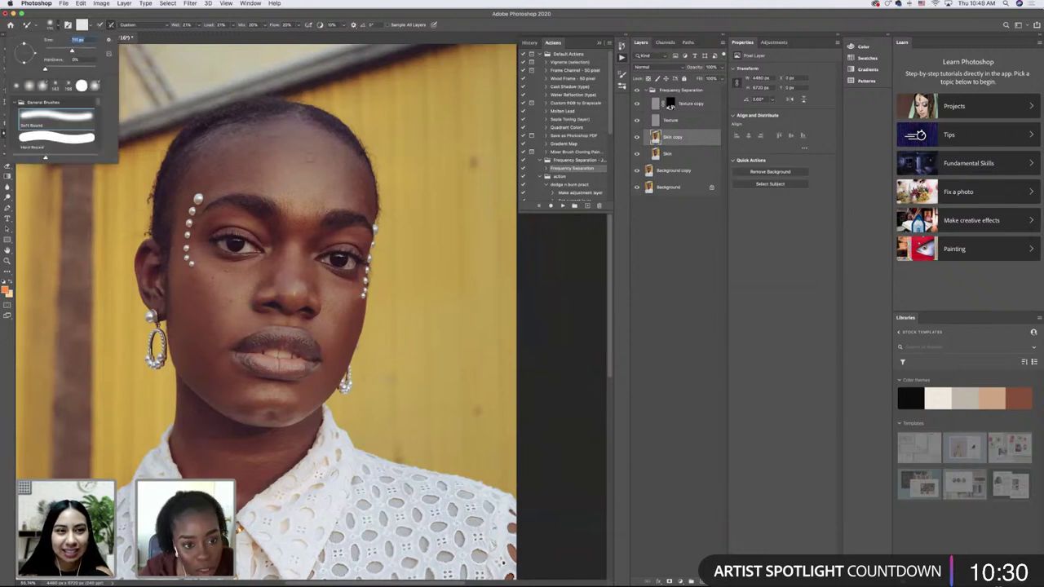
key(Return)
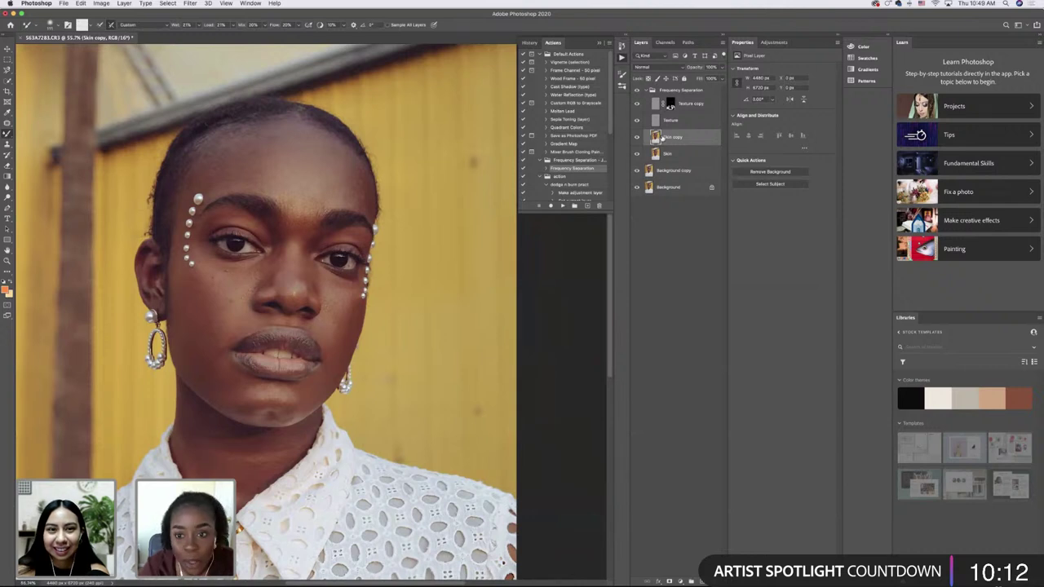
- On the Texture layer, patch a blemish on each cheek, then deselect
click(655, 121)
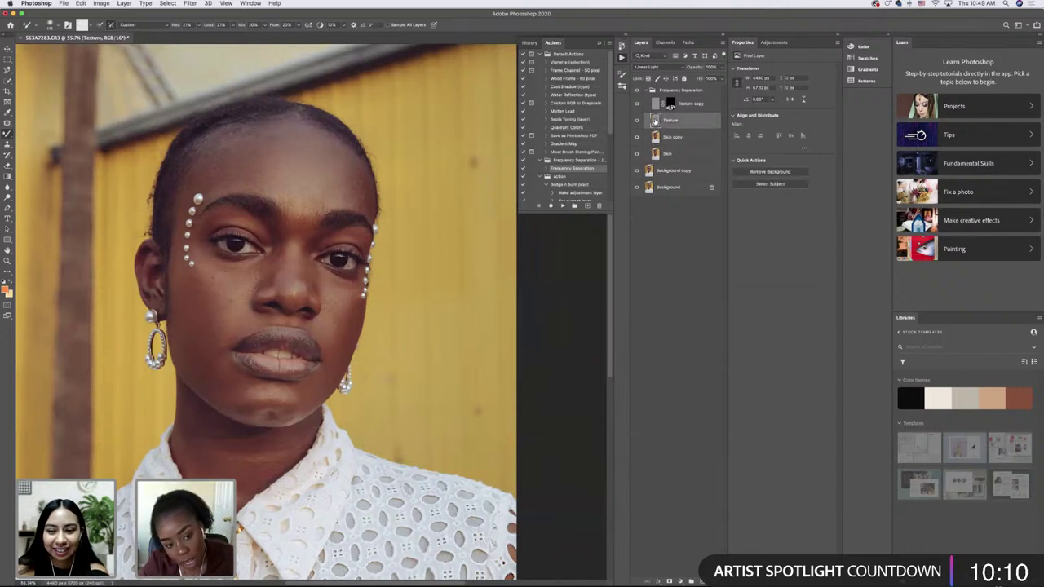
click(8, 127)
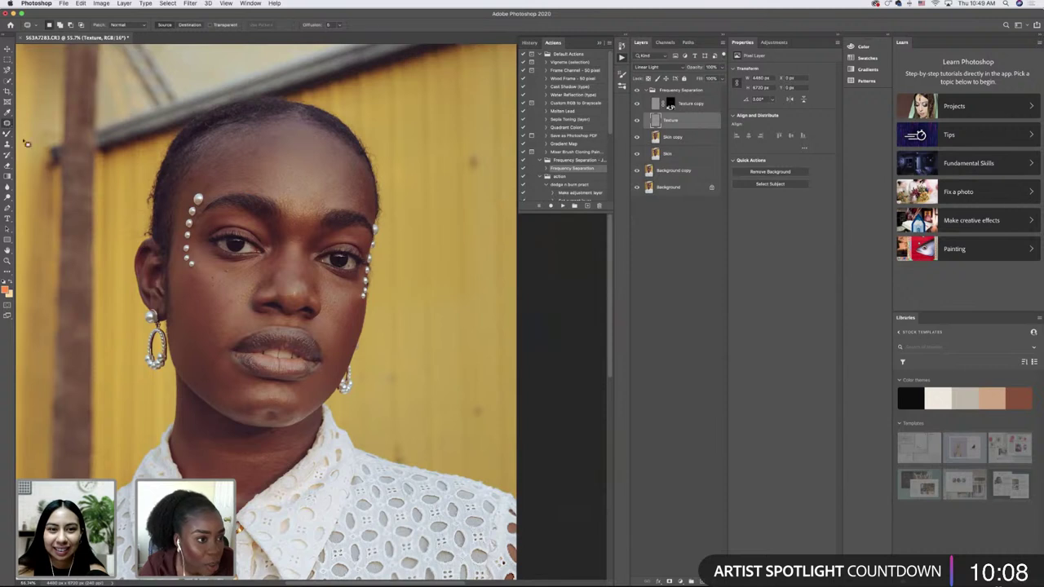
drag(234, 308, 232, 302)
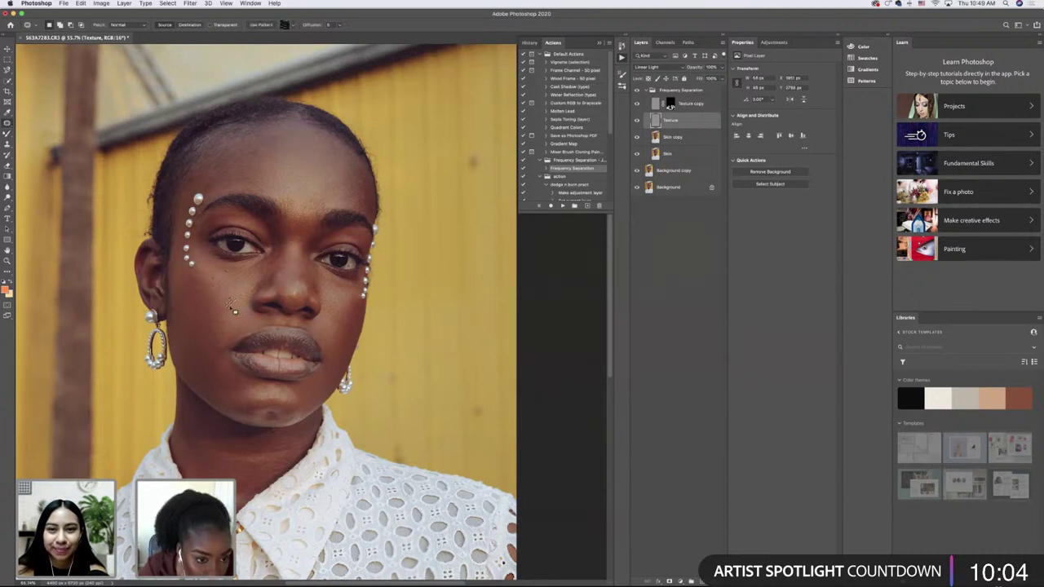
drag(346, 318, 359, 337)
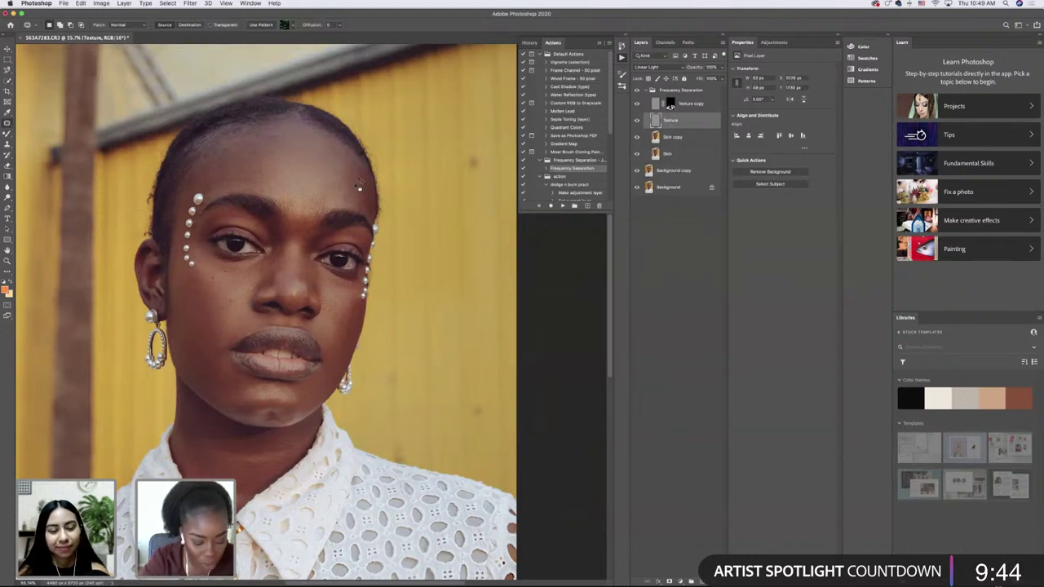
click(356, 186)
click(674, 136)
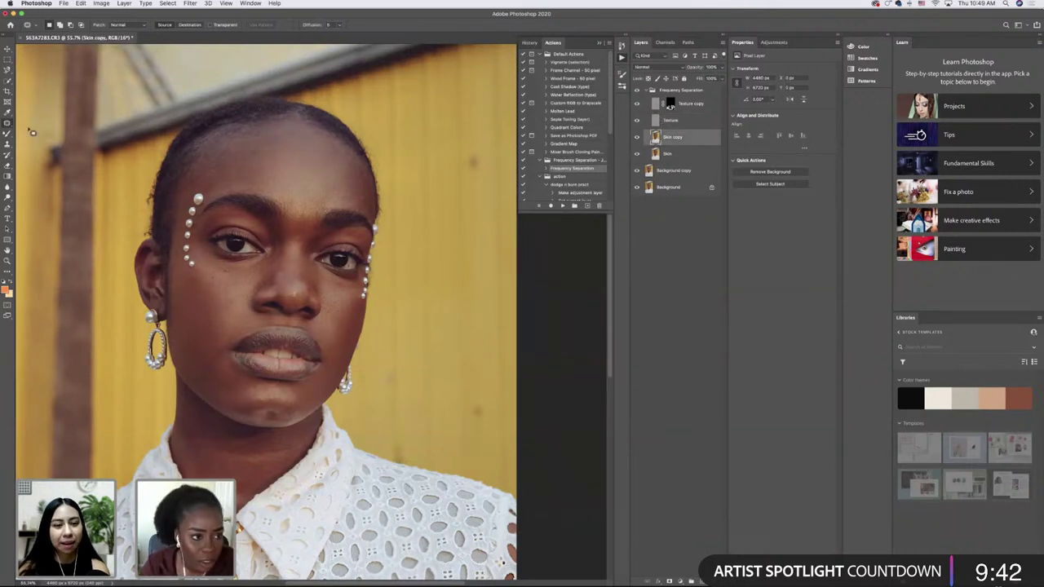
click(8, 134)
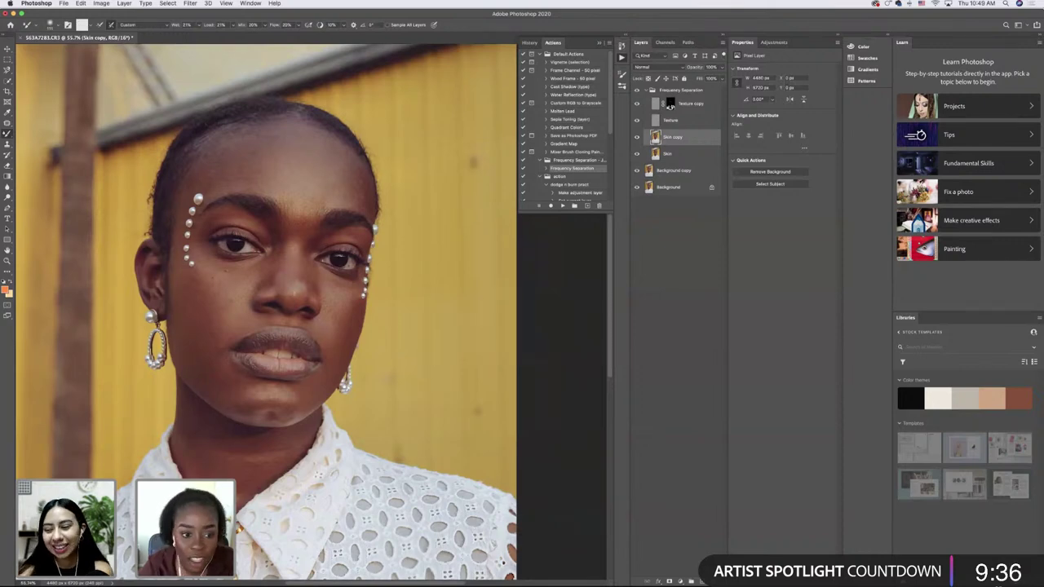
scroll(314, 306, down, 2)
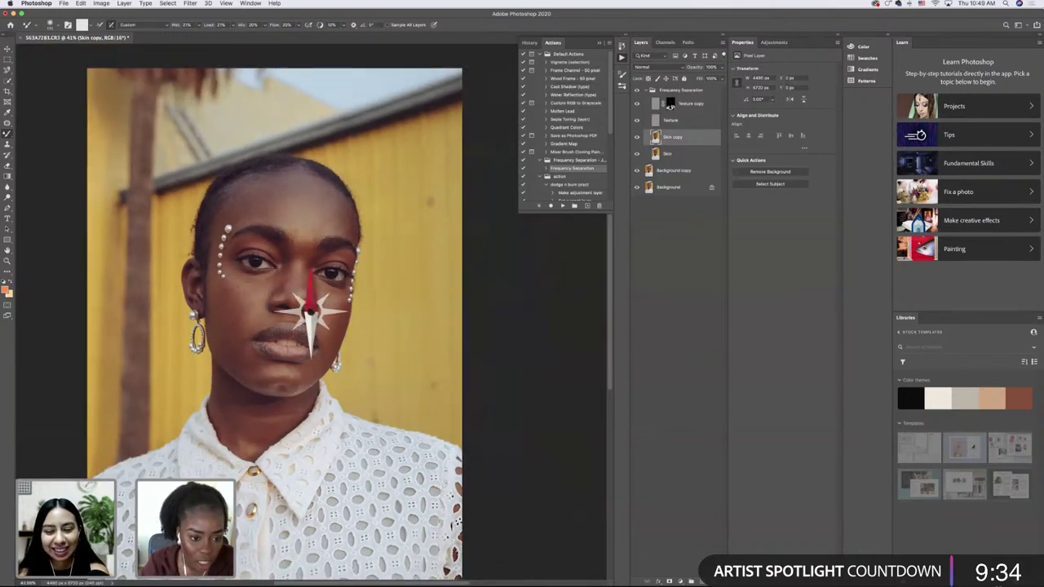
scroll(315, 326, down, 1)
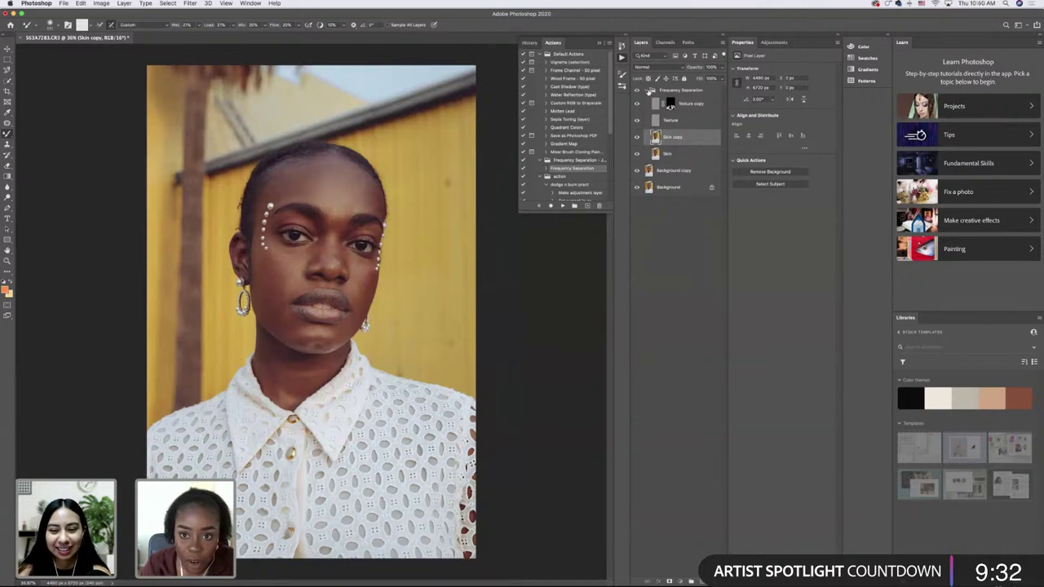
click(651, 90)
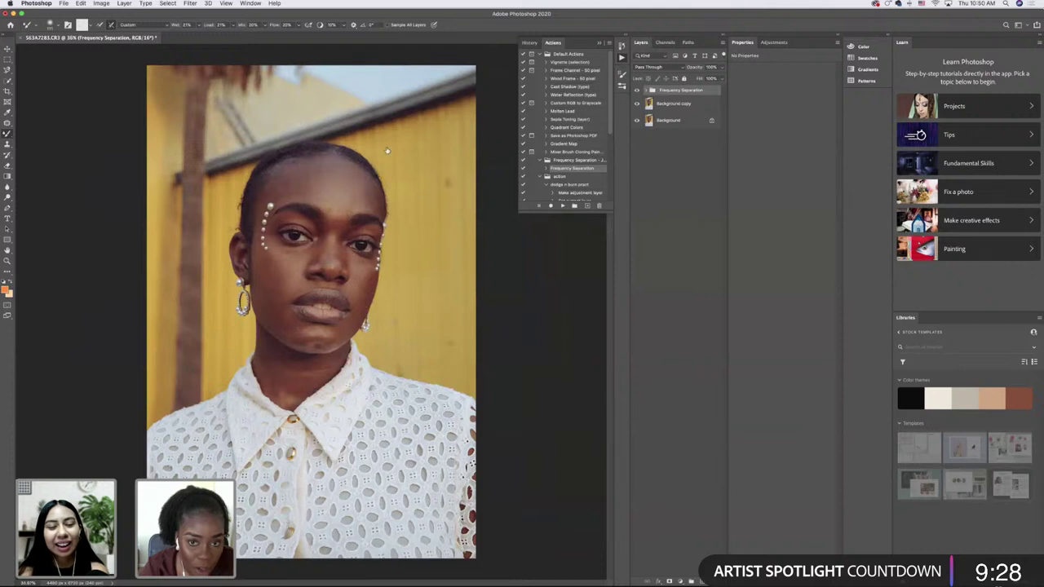
click(638, 91)
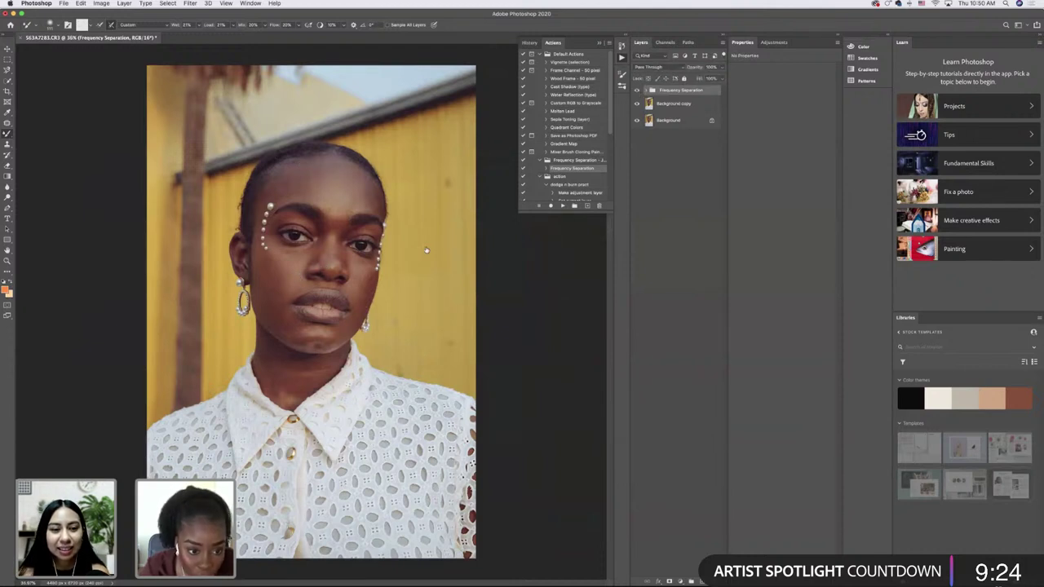
scroll(331, 229, up, 5)
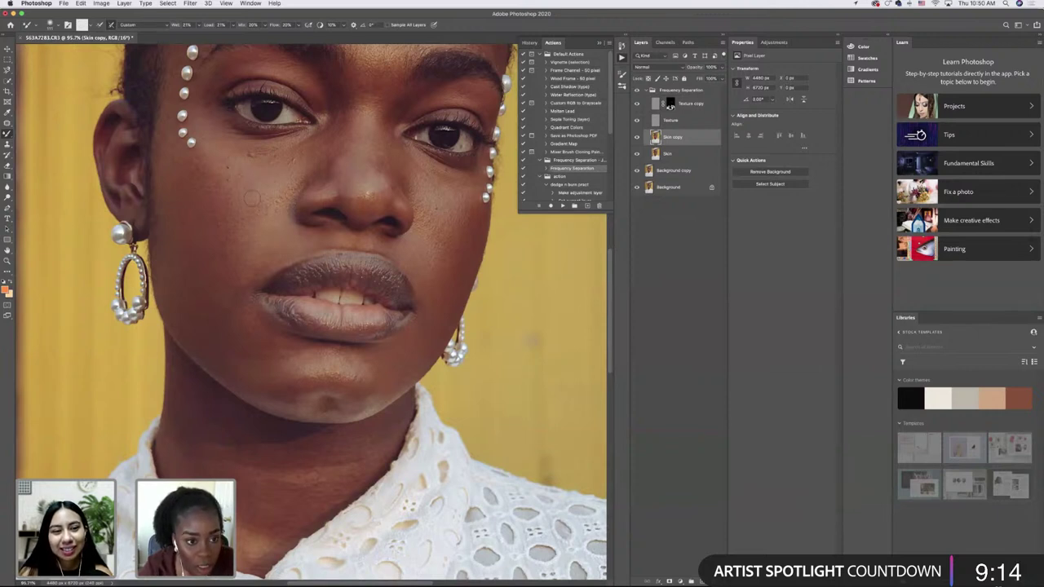
scroll(277, 216, down, 3)
scroll(279, 227, down, 2)
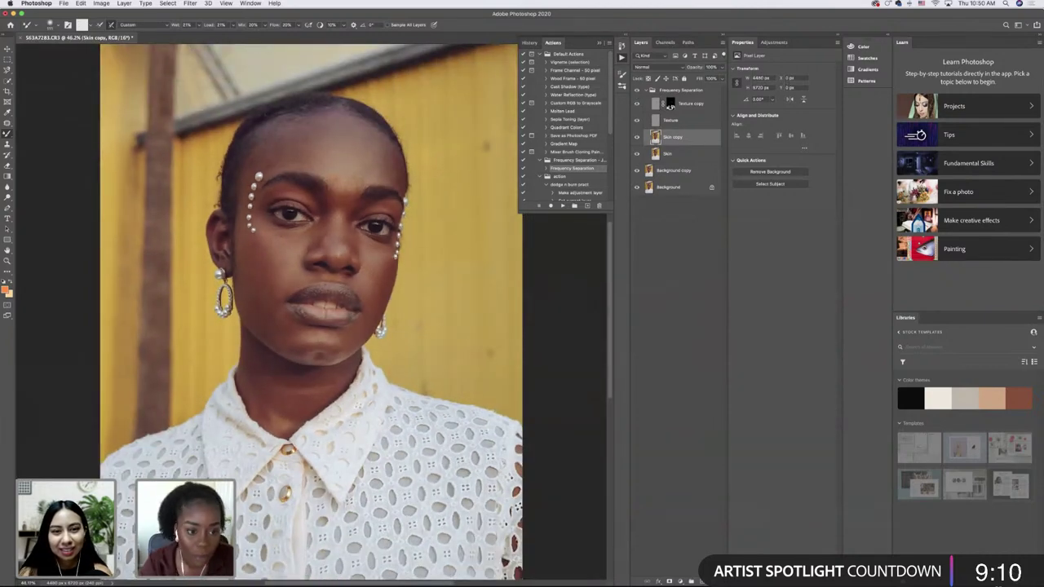
scroll(311, 312, down, 2)
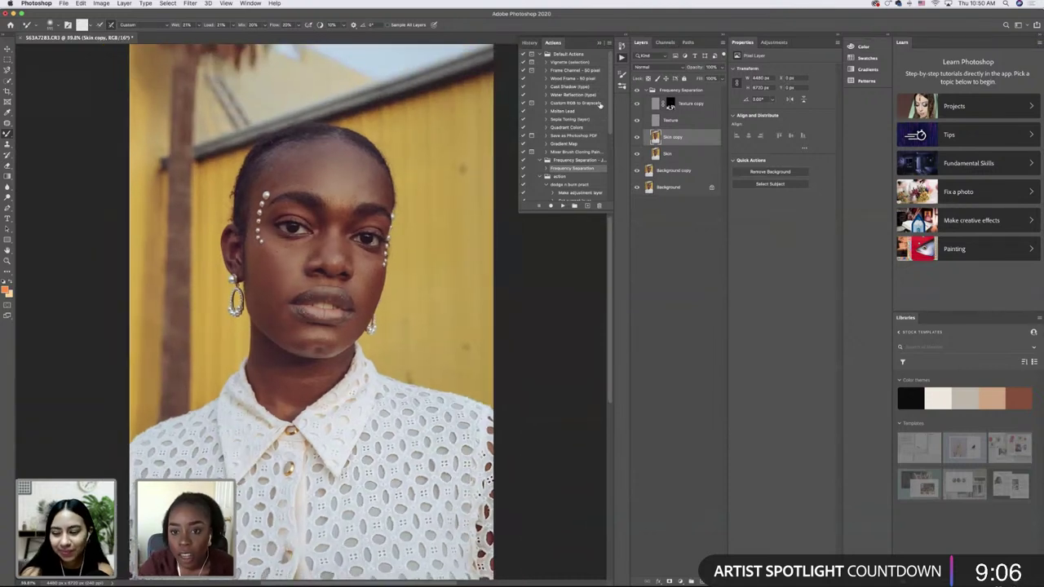
- Undo, then run the 'dodge n burn pract' action to build the dodge-and-burn layers
key(super+z)
key(super+z)
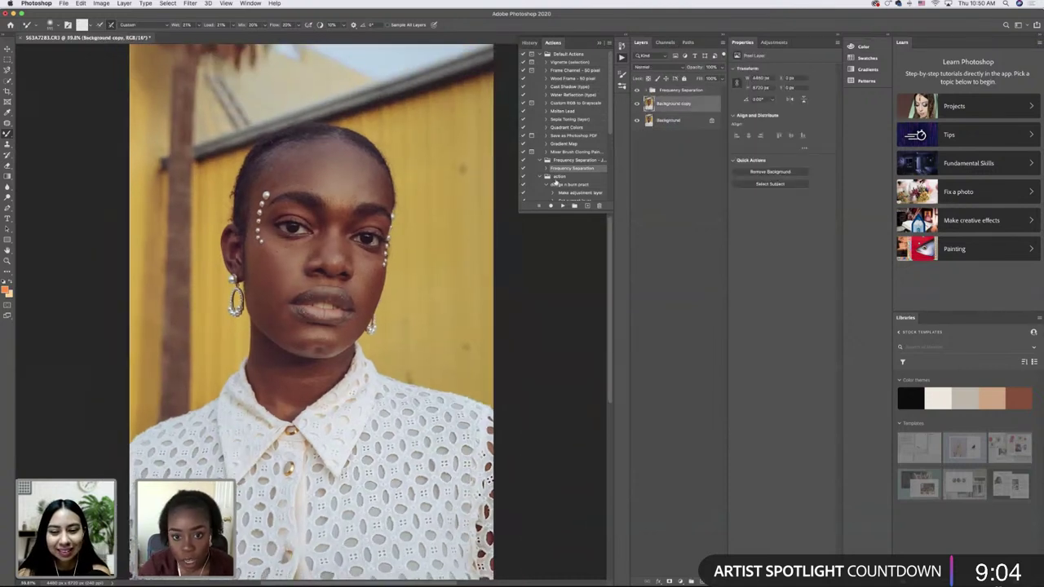
click(560, 185)
click(566, 207)
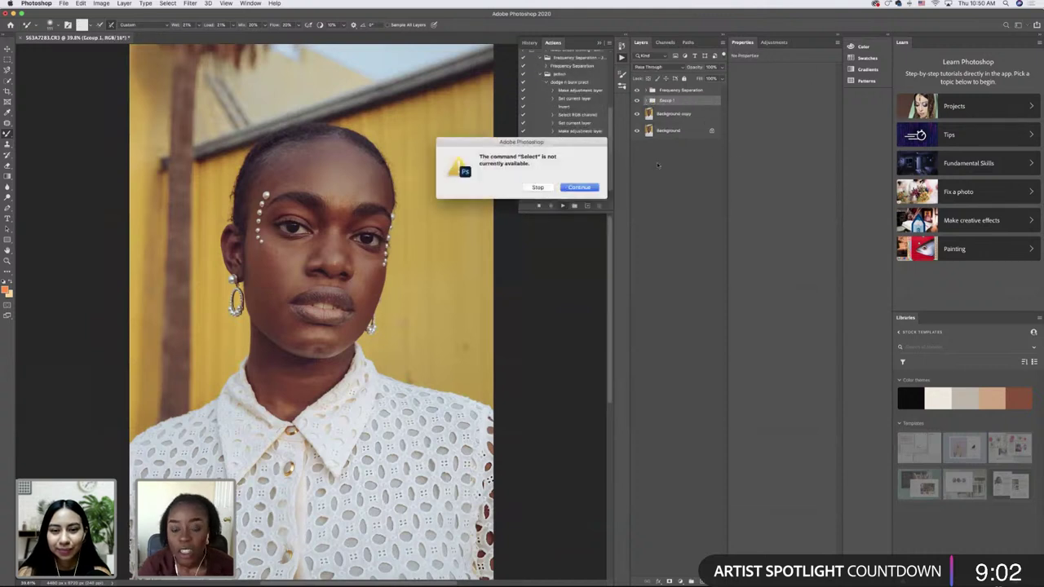
click(580, 189)
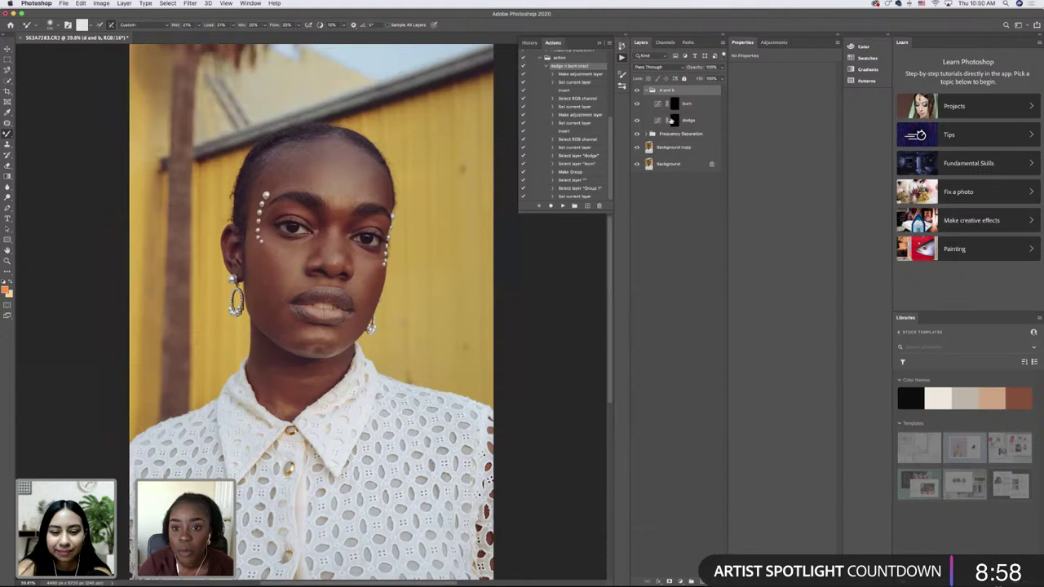
- Target the dodge layer mask with the regular Brush, set its size, and paint in white
click(674, 119)
right_click(13, 137)
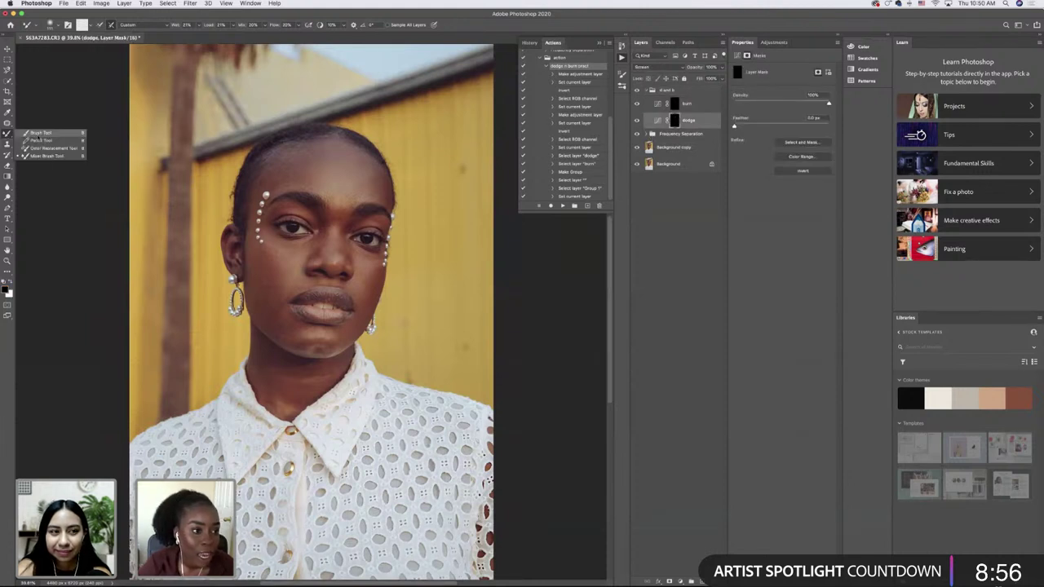
click(45, 133)
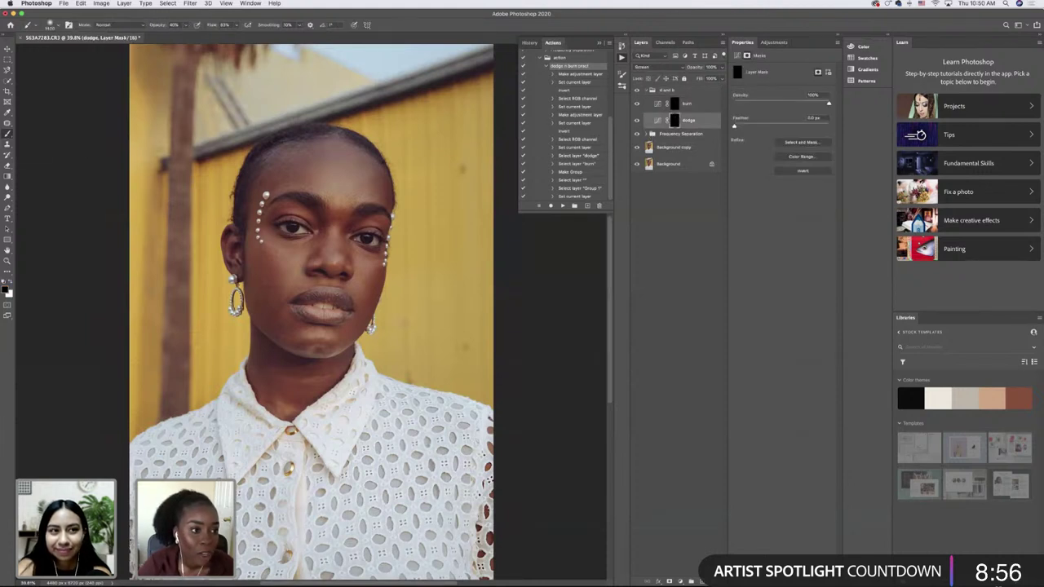
click(52, 25)
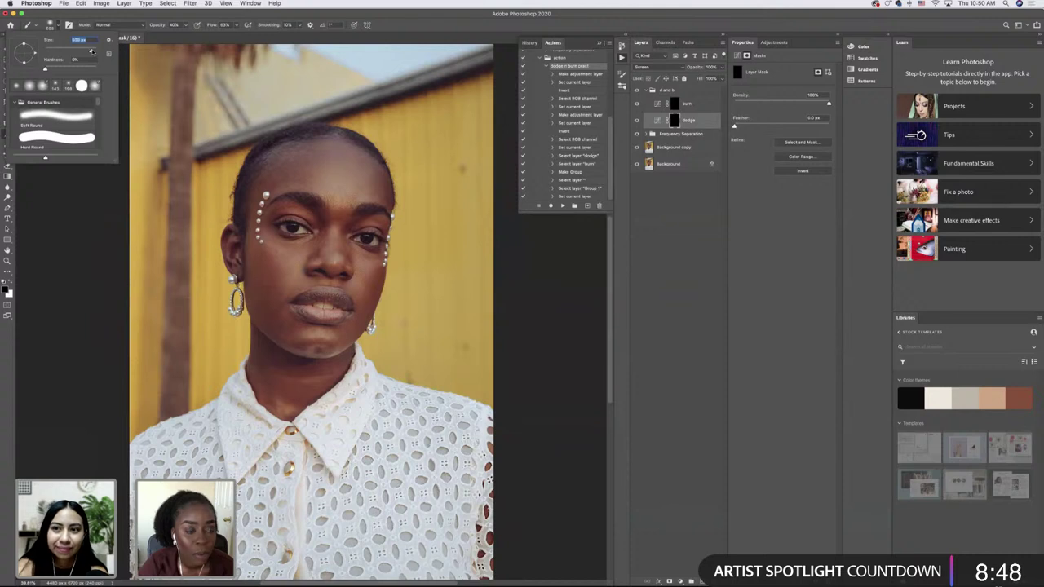
key(Return)
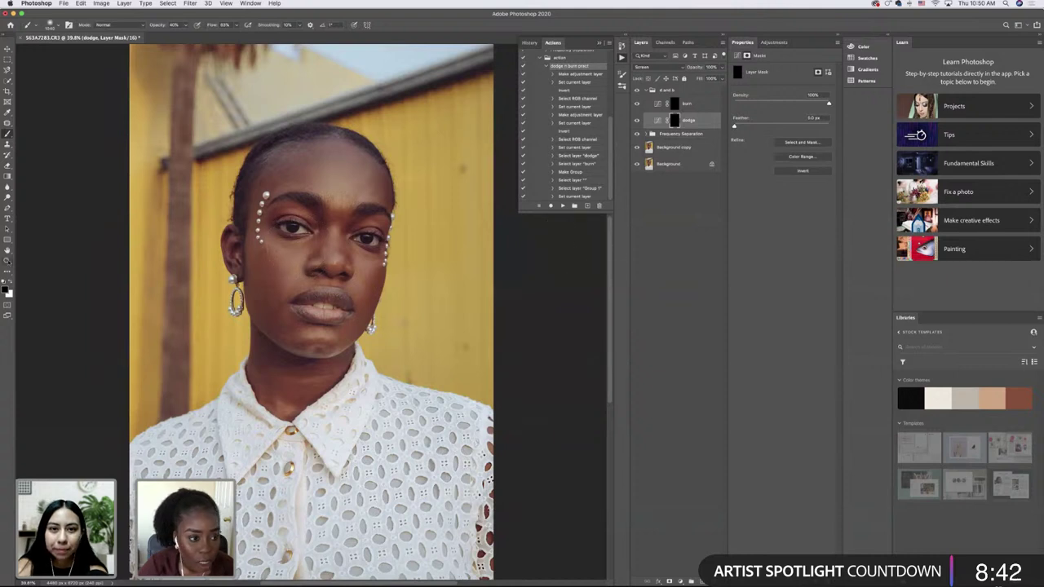
key(x)
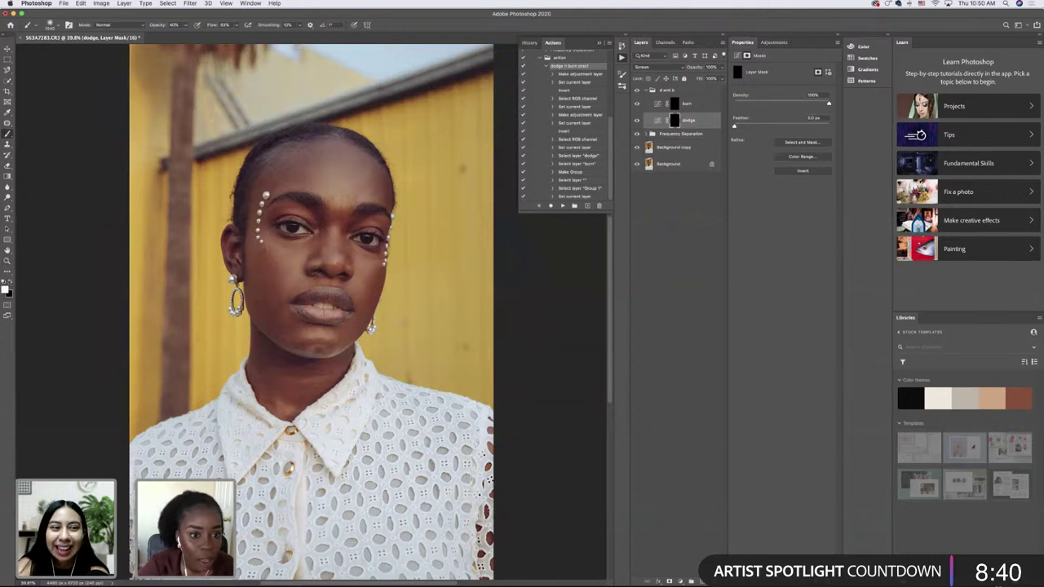
- Lower the brush opacity to 8%
click(81, 3)
key(Escape)
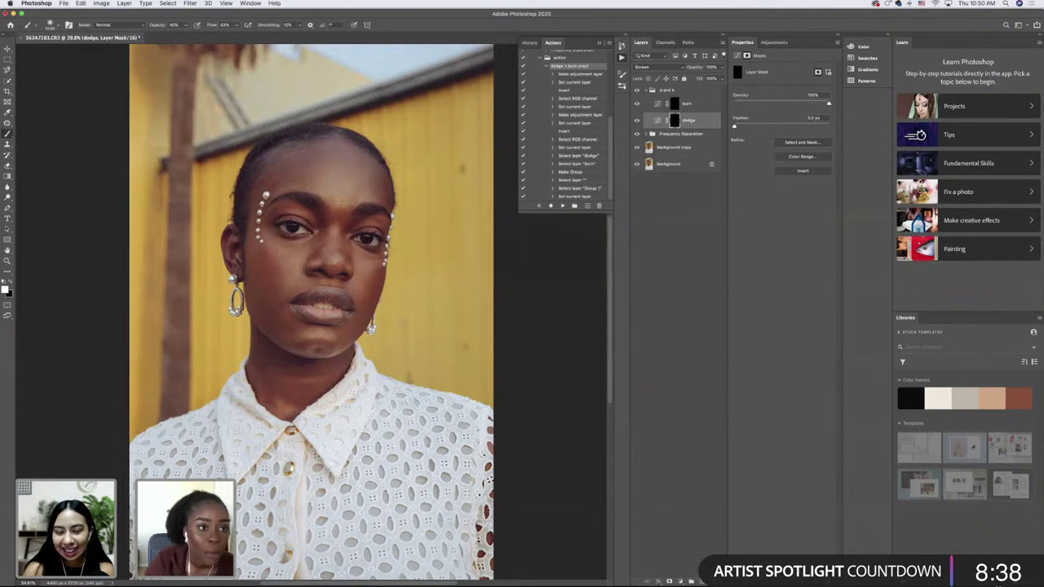
click(154, 25)
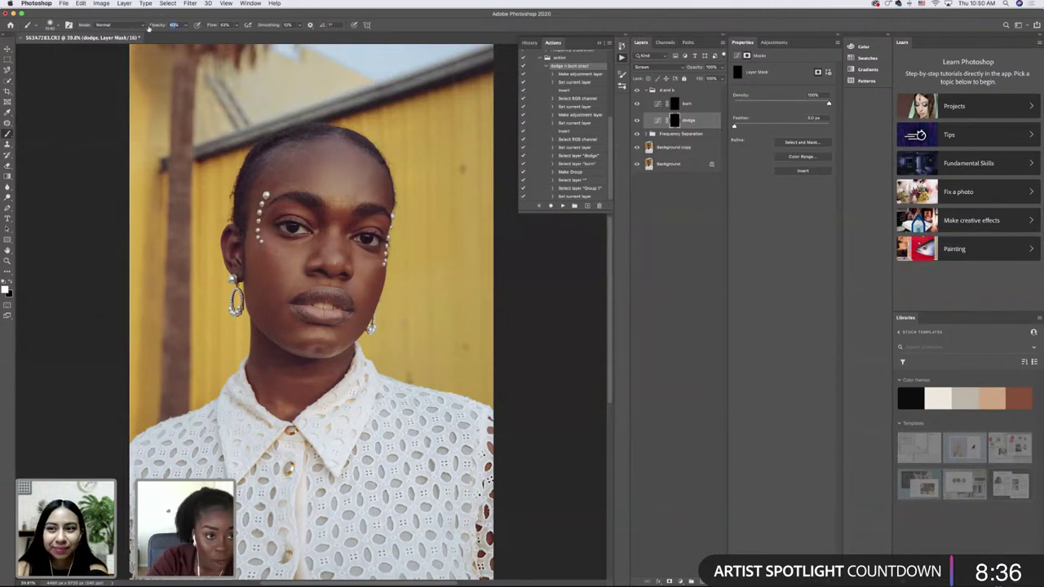
text(8)
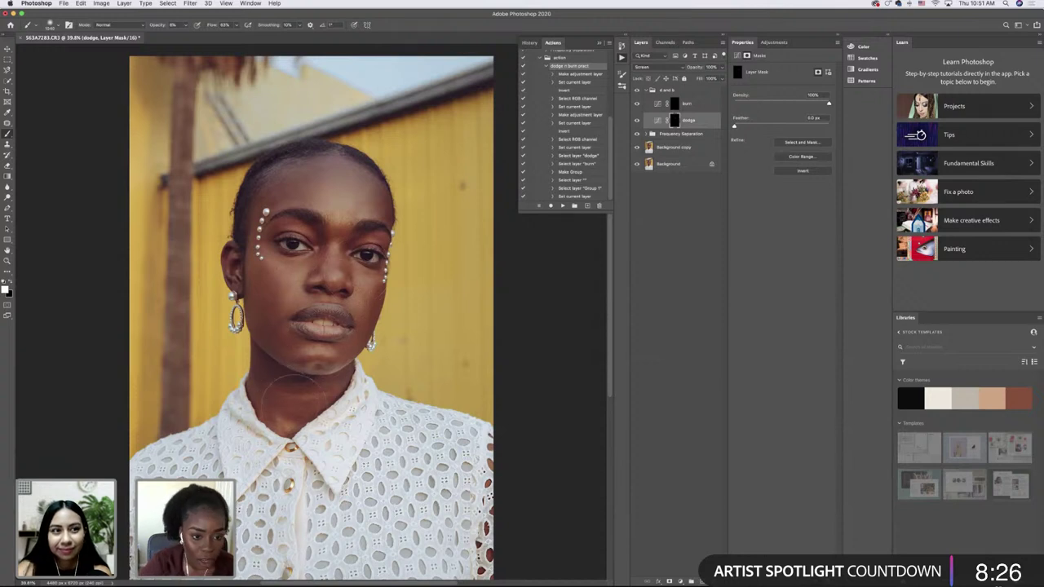
- Check in the Brush Preset picker that the brush size stays at 150 px
scroll(290, 387, down, 1)
scroll(291, 381, down, 2)
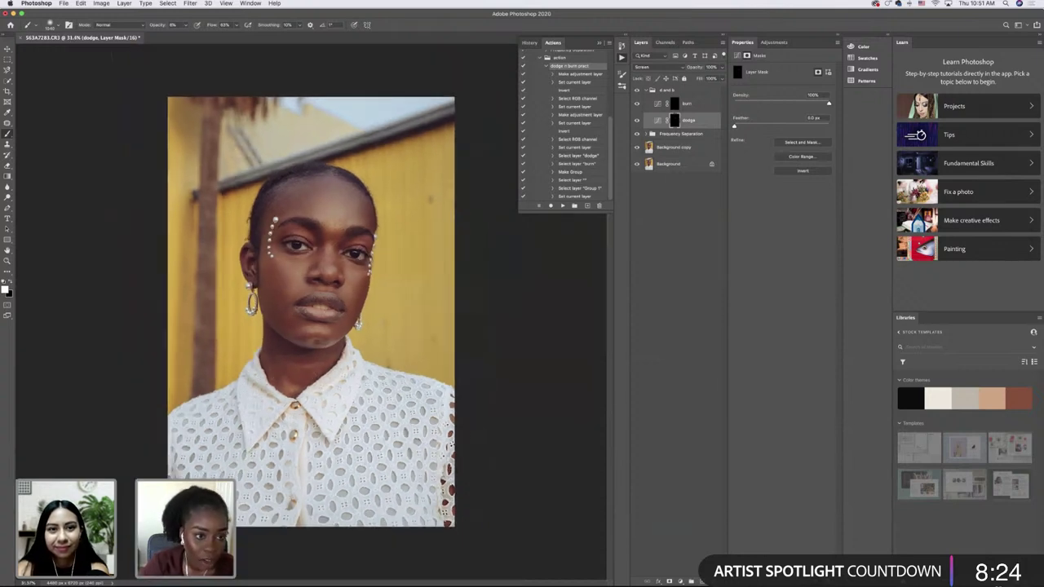
click(60, 26)
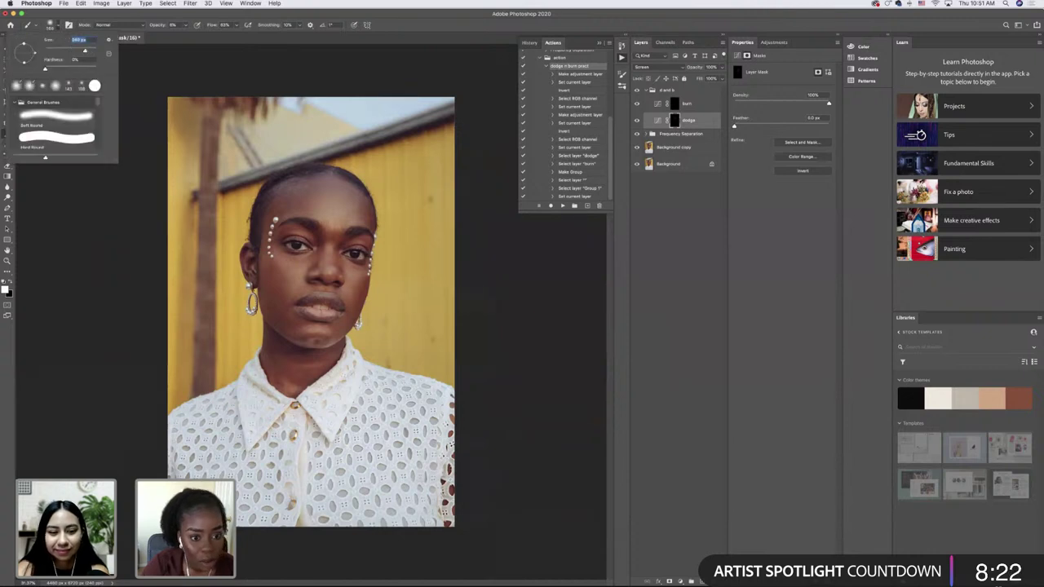
key(Return)
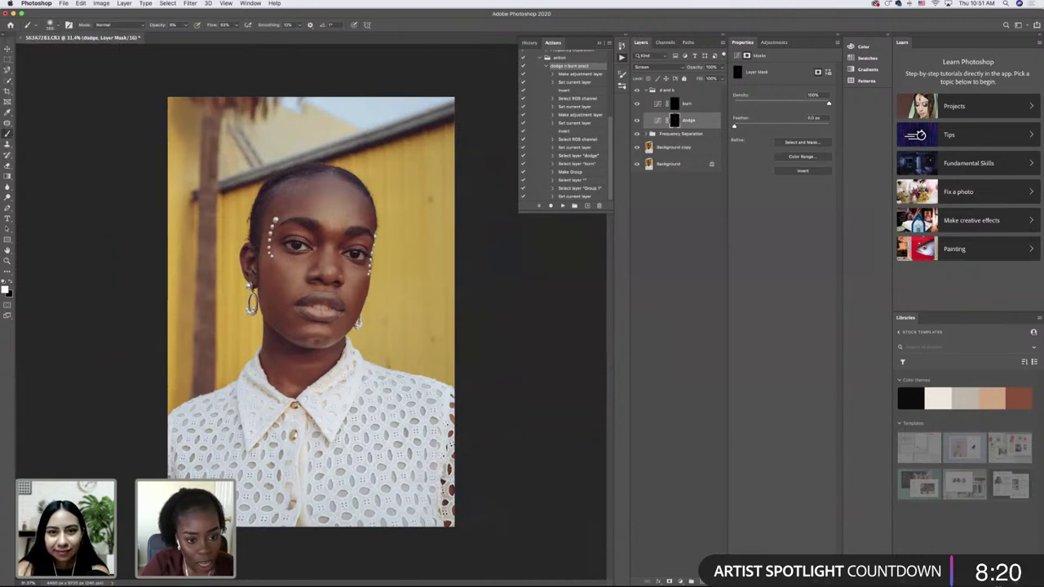
click(49, 25)
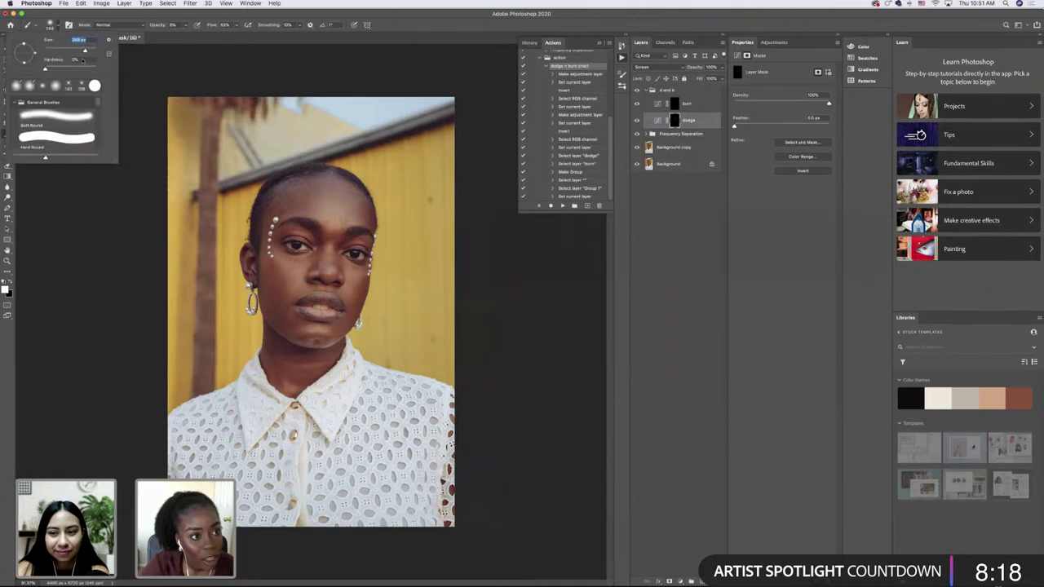
key(Return)
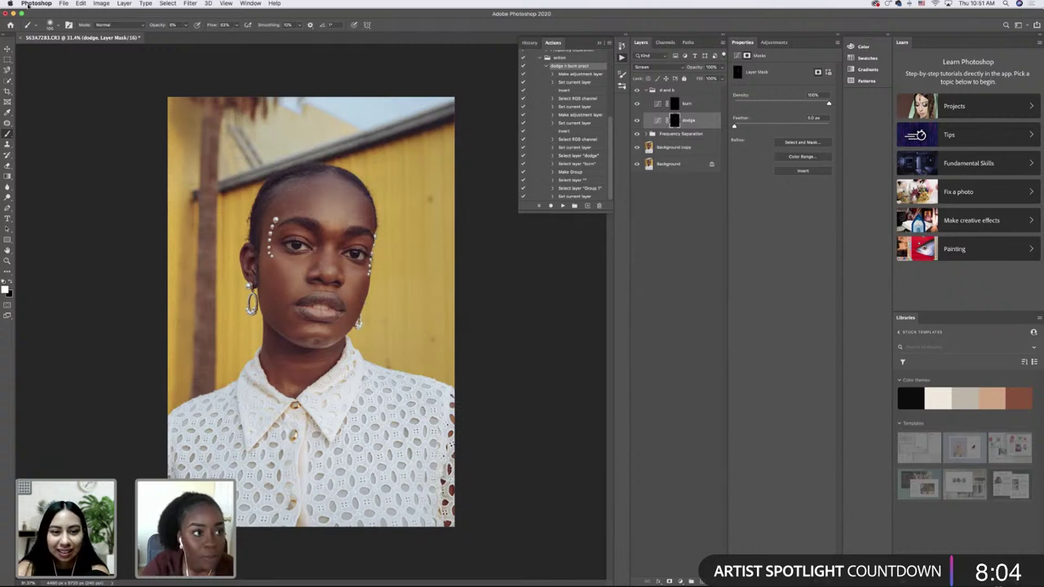
click(51, 25)
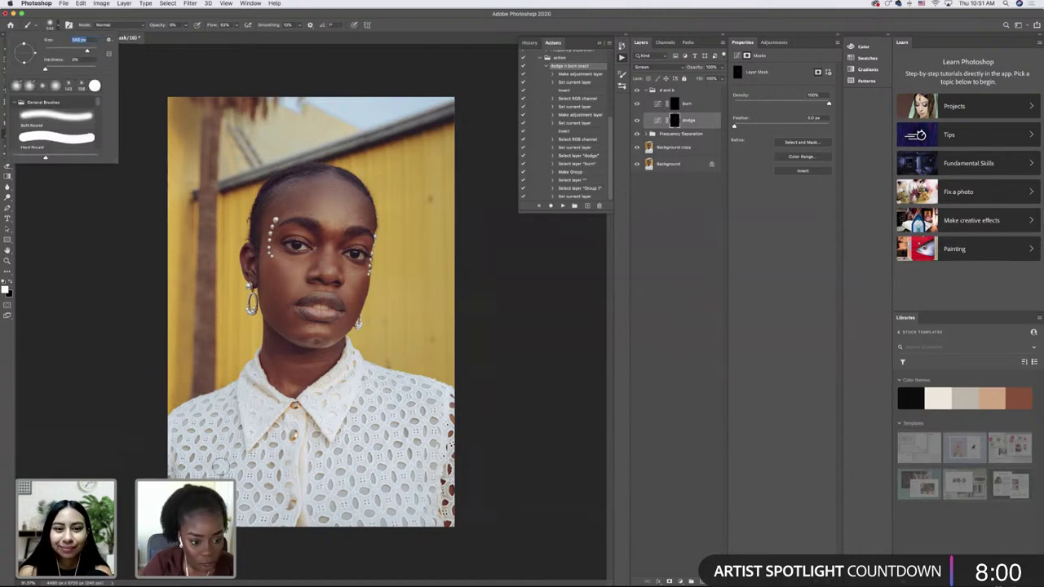
key(Return)
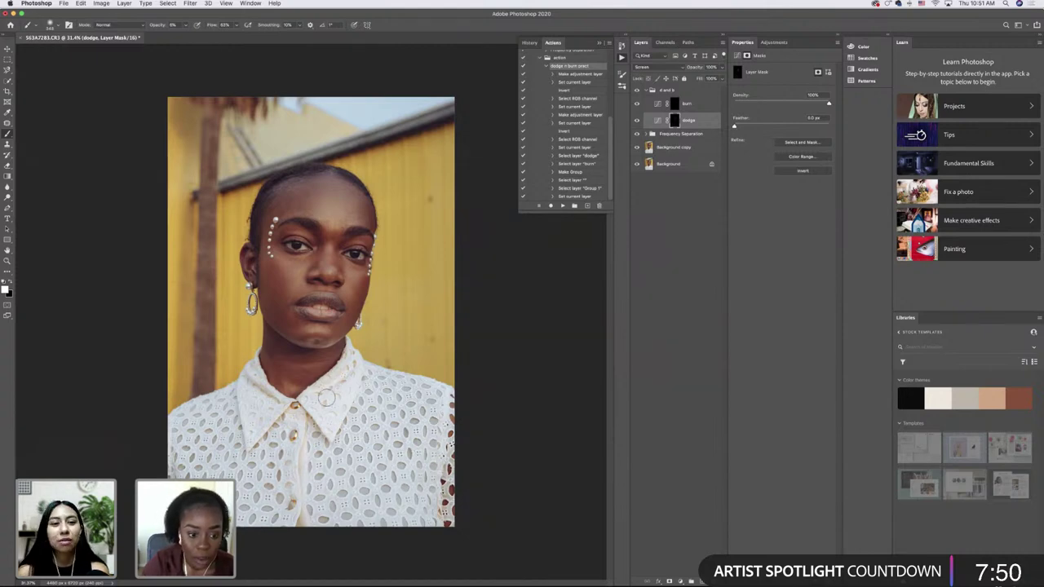
- Zoom in on the face and collar, then fit the whole portrait on screen
scroll(334, 397, up, 5)
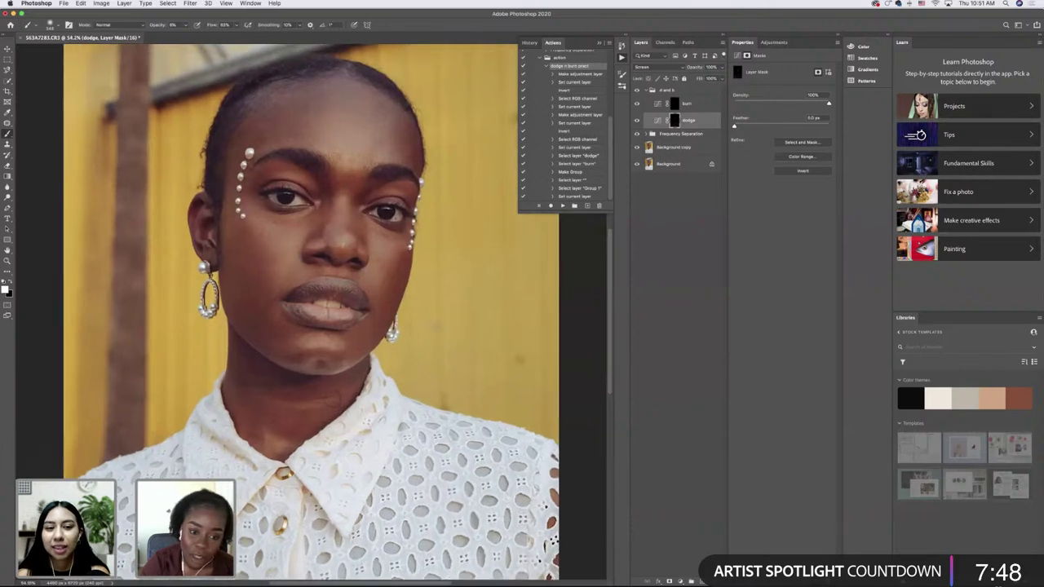
scroll(313, 401, down, 4)
scroll(245, 326, down, 5)
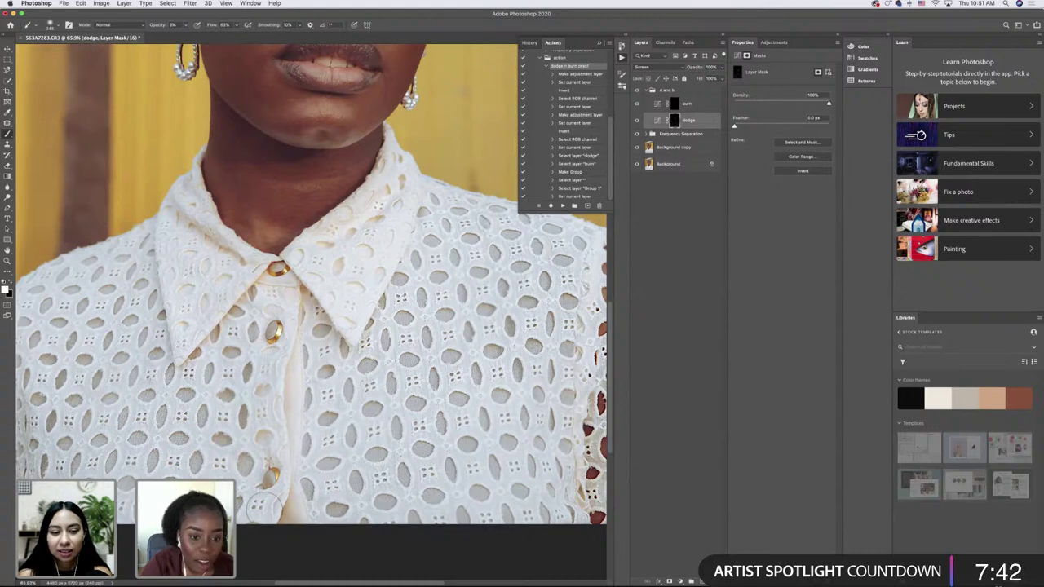
key(super+0)
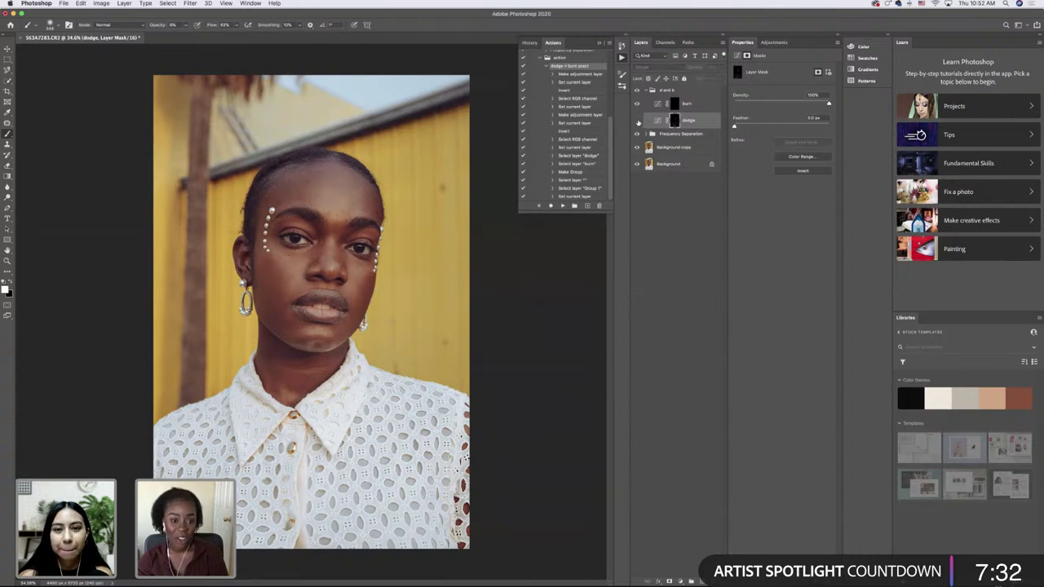
- On the burn layer mask, enlarge the brush to about 1400 px
click(673, 104)
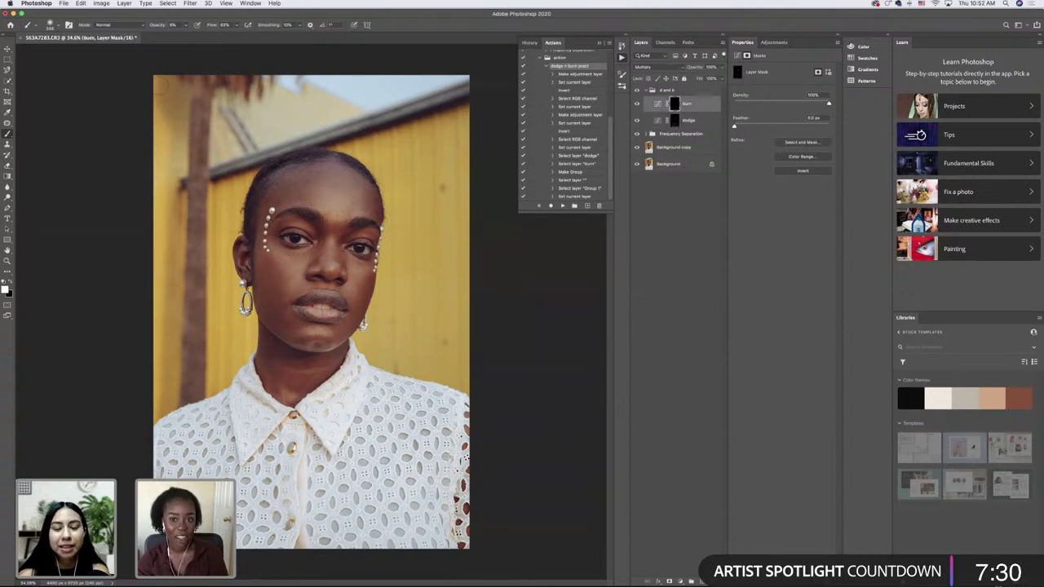
click(51, 24)
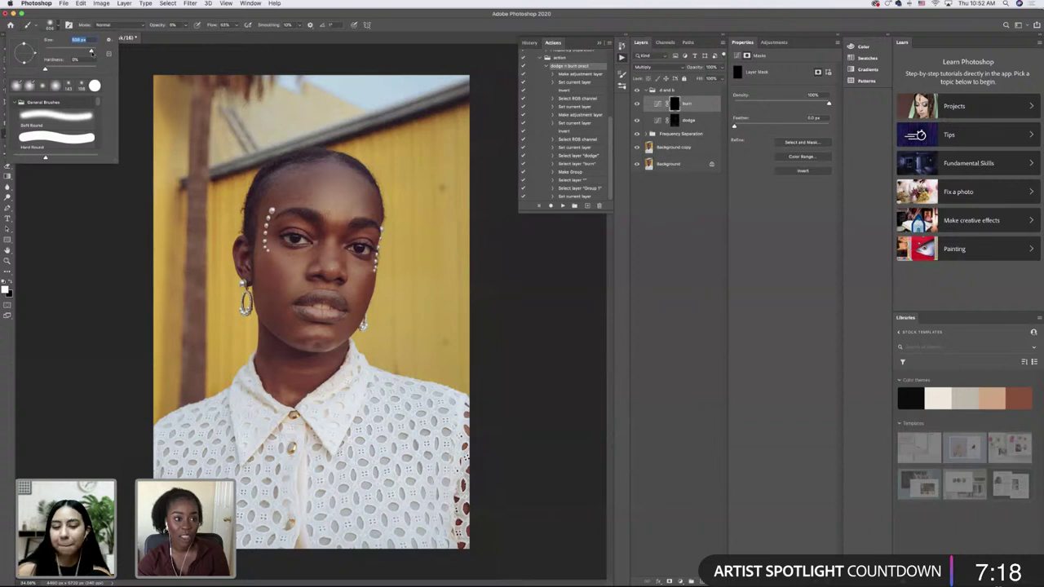
drag(90, 52, 92, 52)
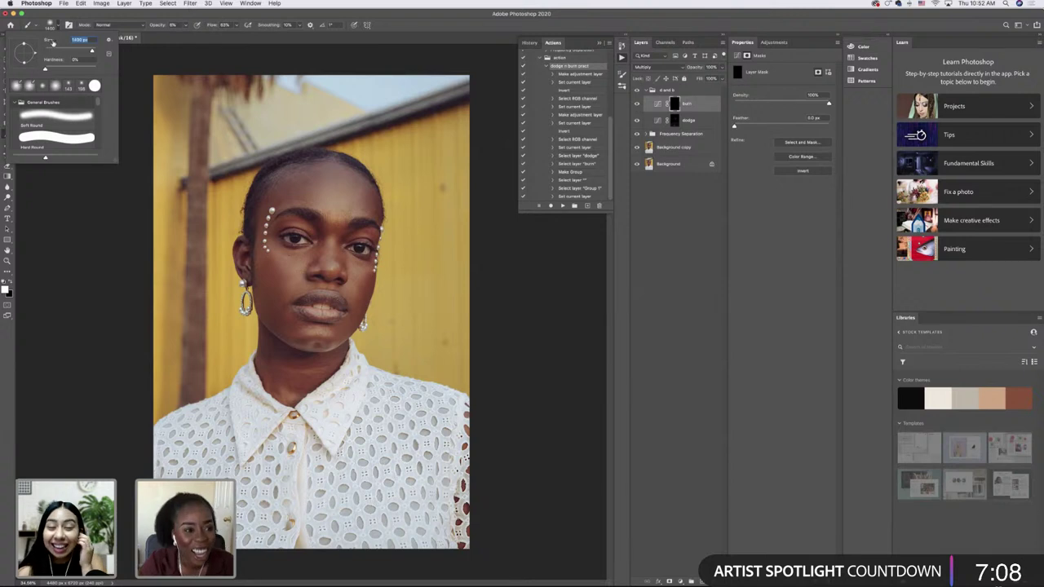
key(Return)
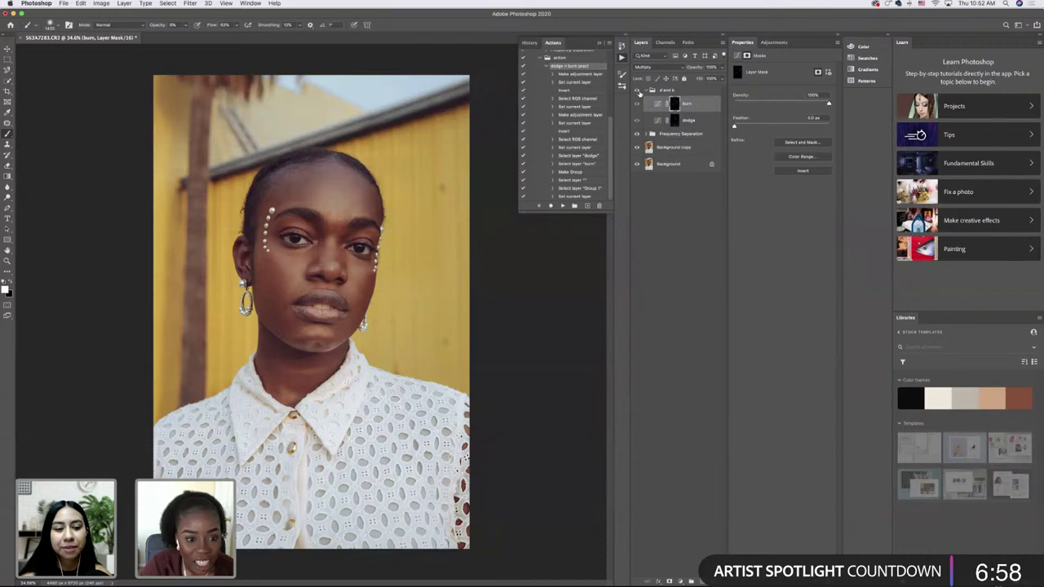
- On the dodge layer mask, set the brush size to 444 px
click(677, 120)
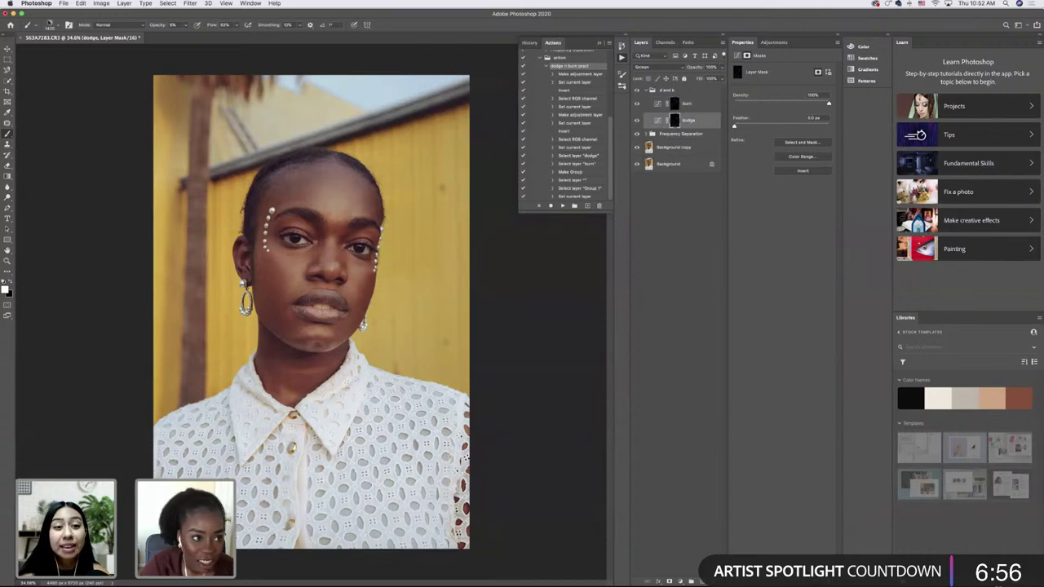
click(58, 25)
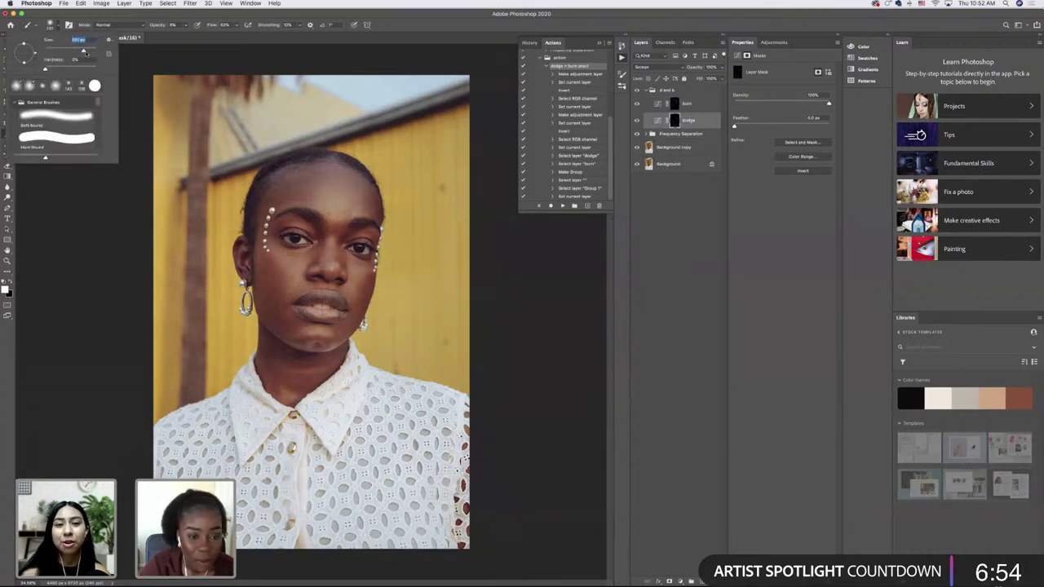
text(444)
key(Return)
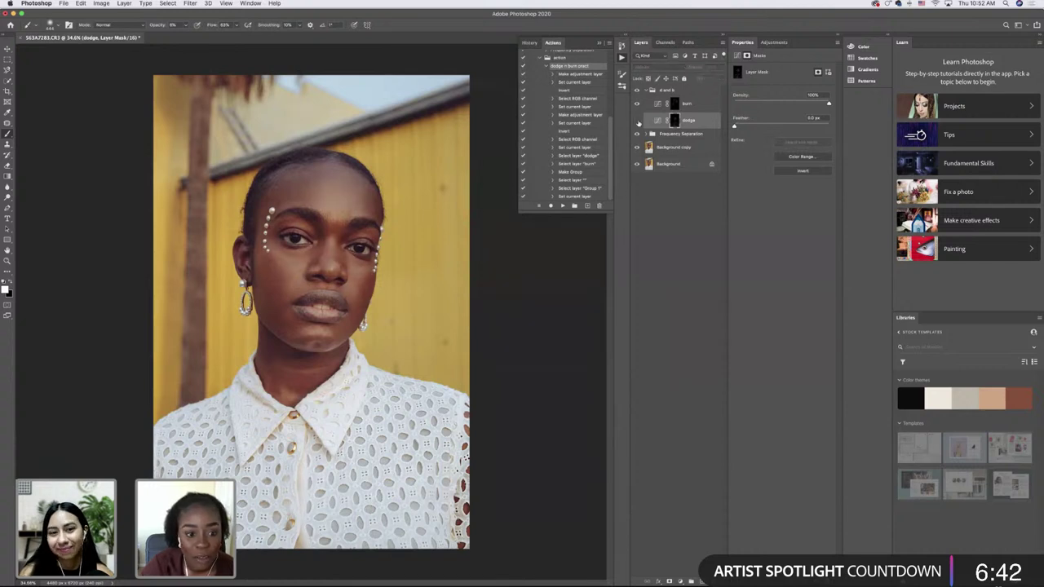
- Recheck the burn mask's brush size, then collapse the d and b group
click(671, 107)
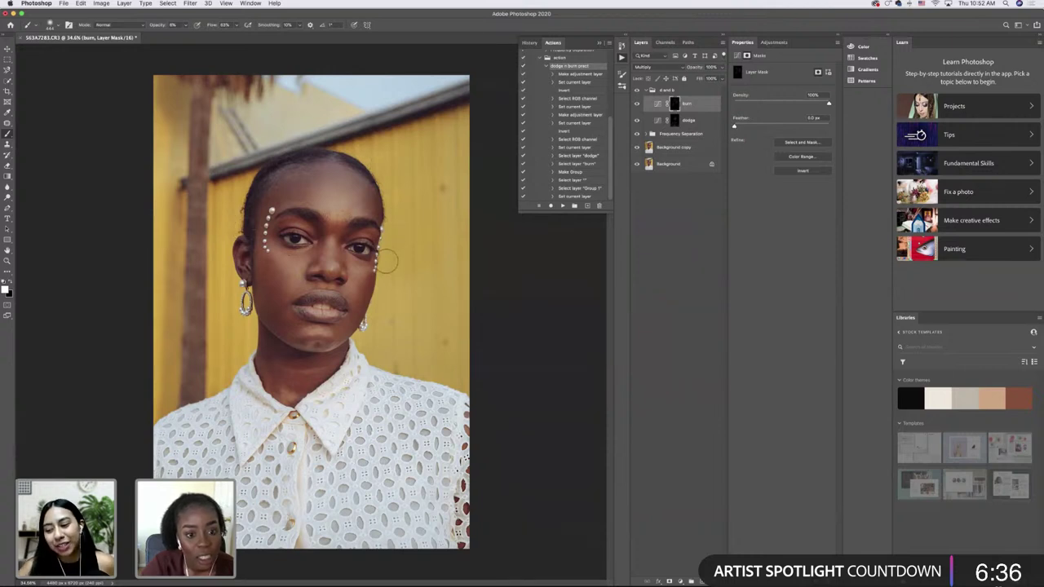
click(58, 25)
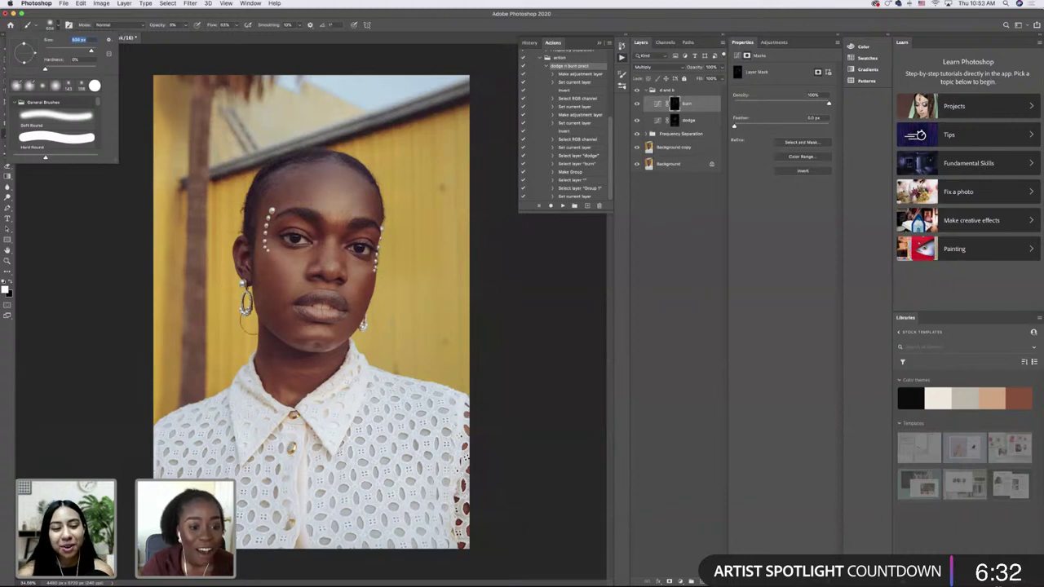
click(231, 380)
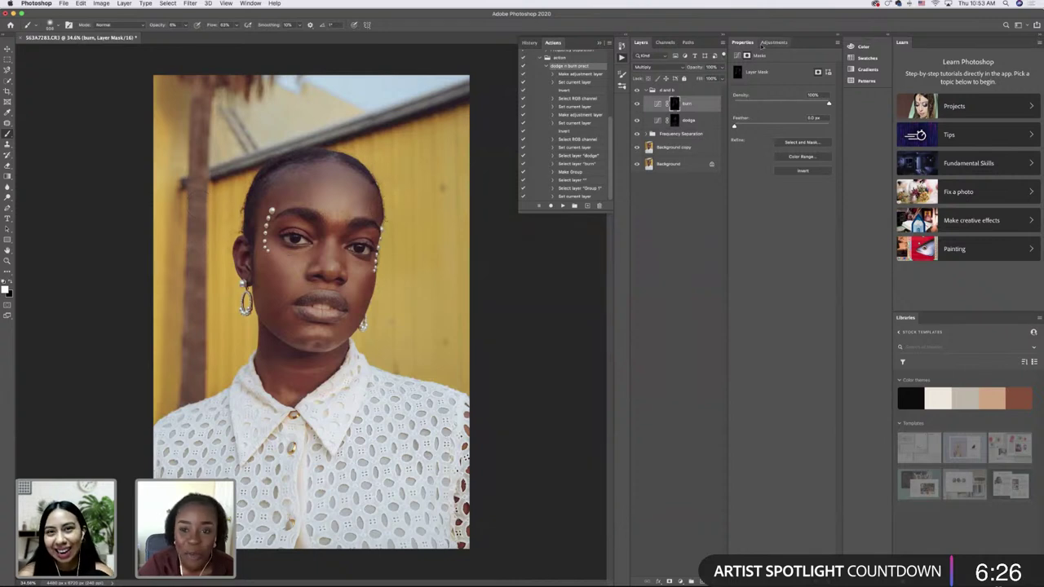
click(646, 90)
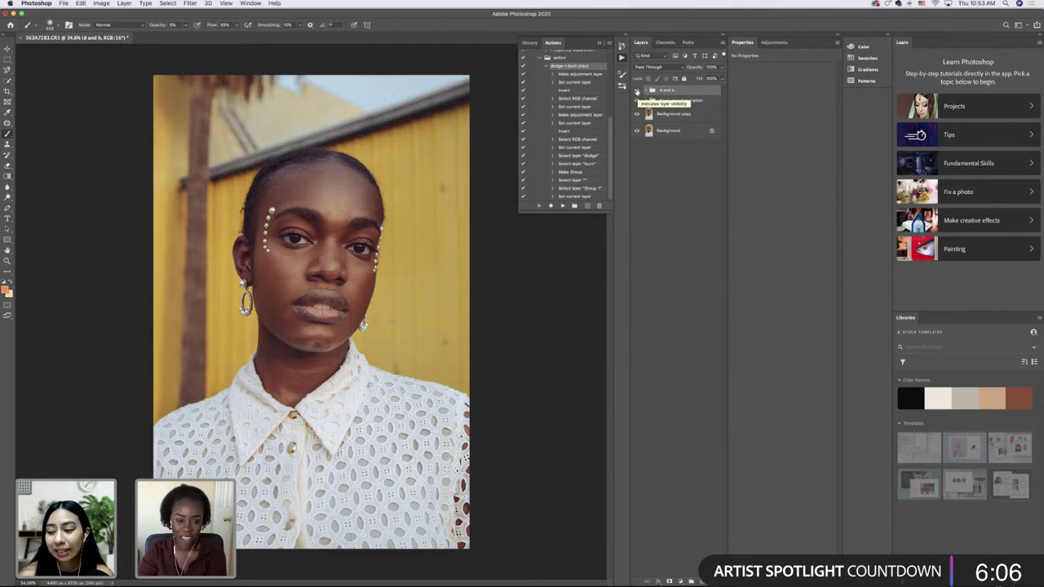
- Compare before and after by toggling the d and b group's visibility, leaving it shown
click(637, 90)
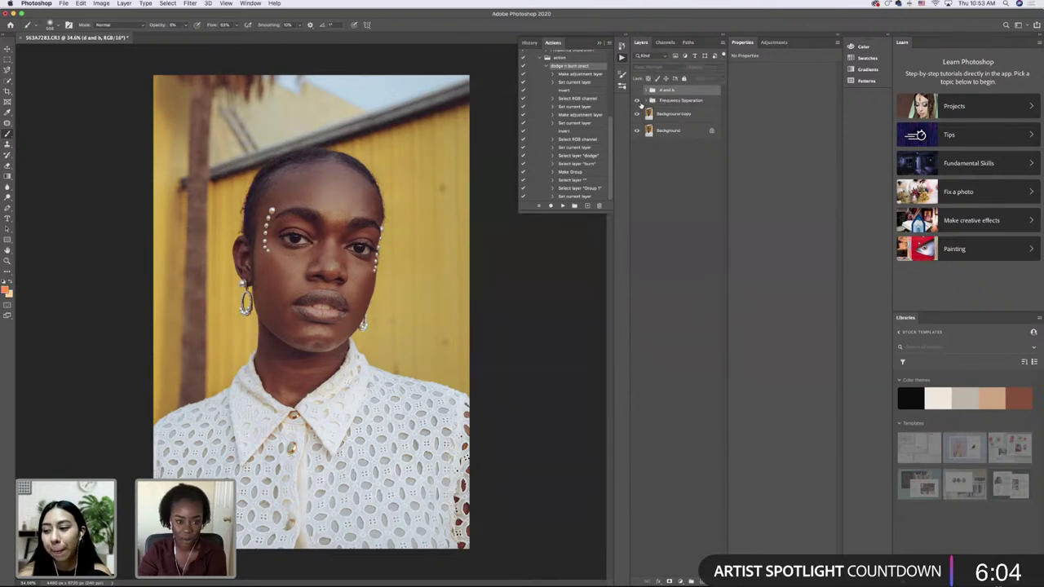
click(638, 90)
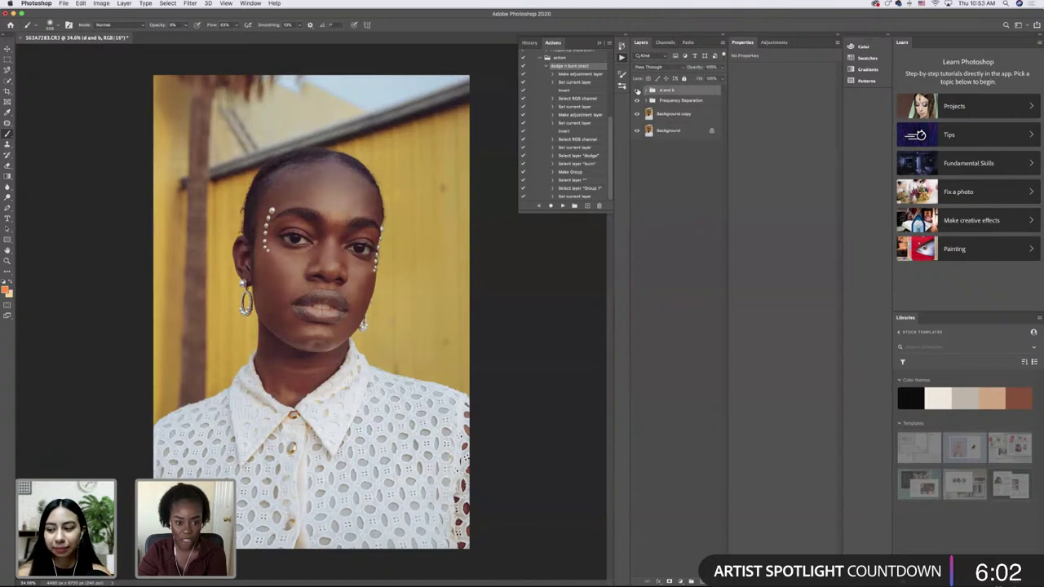
click(638, 91)
click(638, 90)
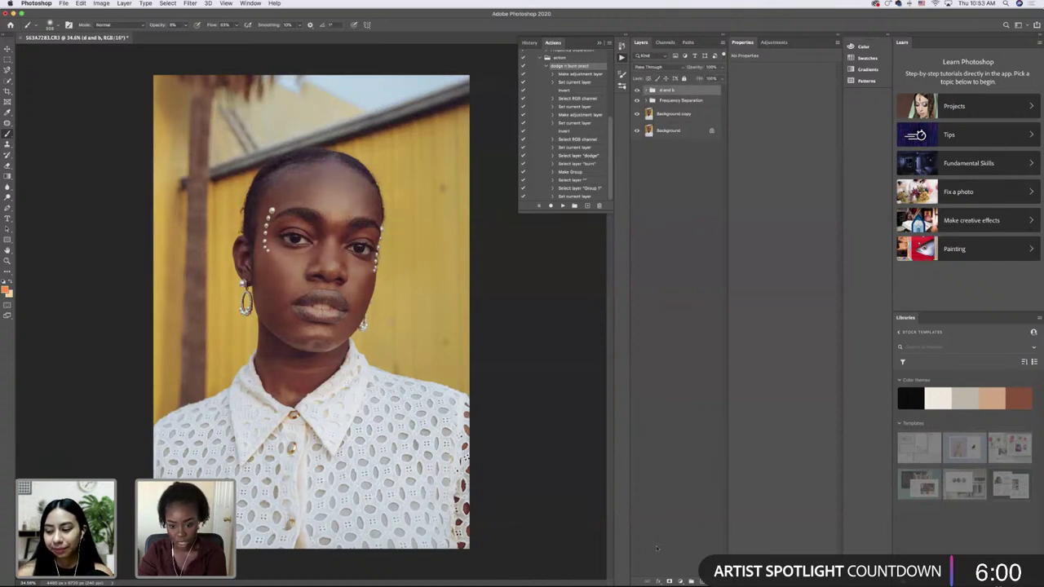
click(680, 581)
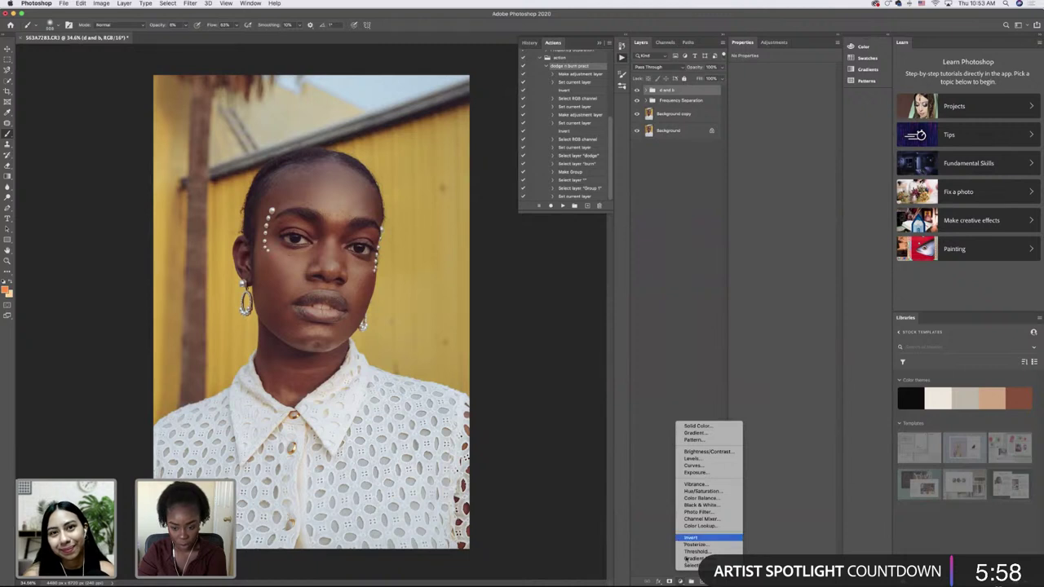
- Add a Selective Color adjustment layer targeting the Reds range
click(692, 565)
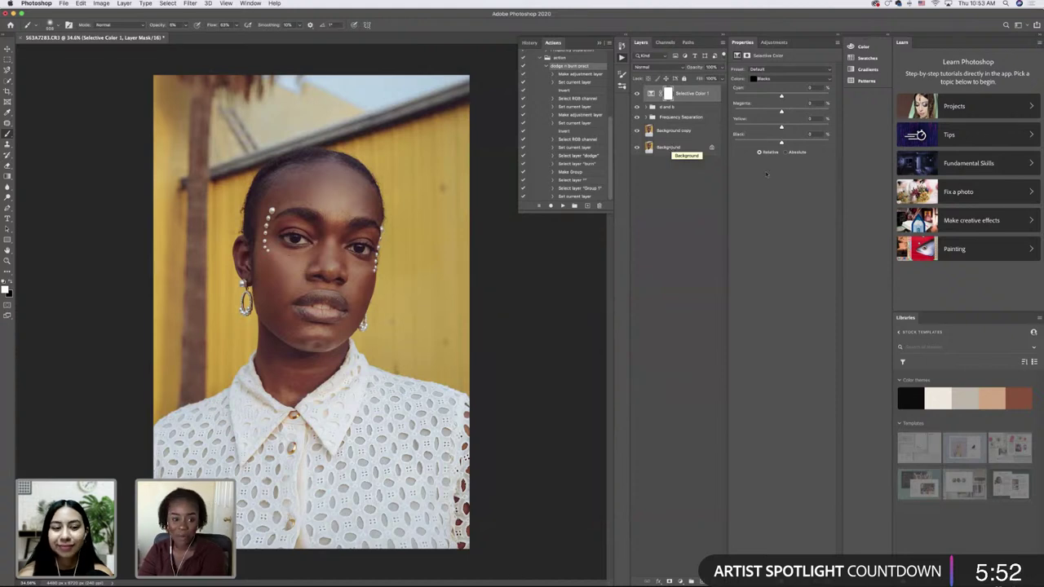
click(781, 82)
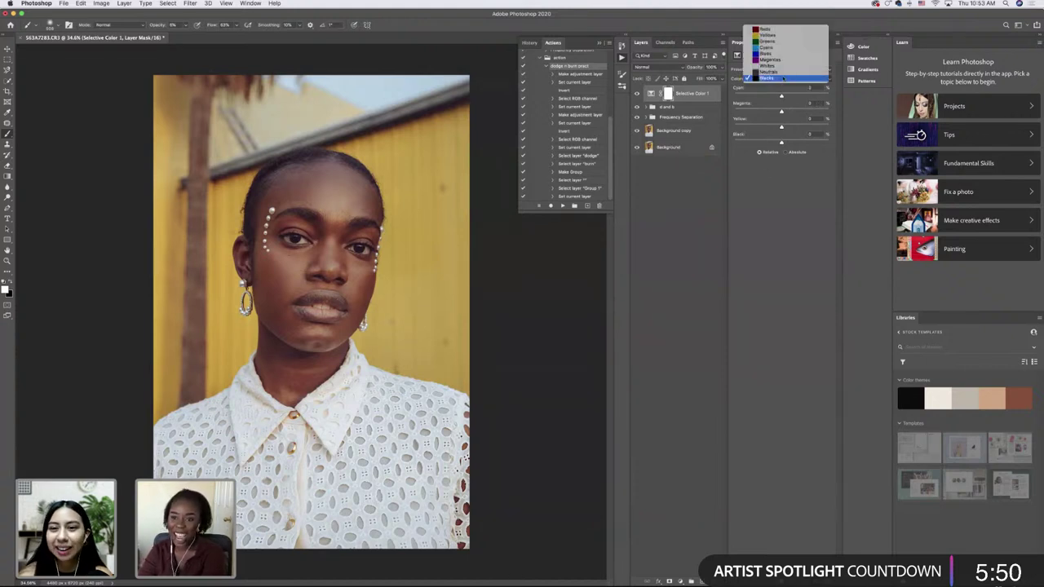
click(770, 31)
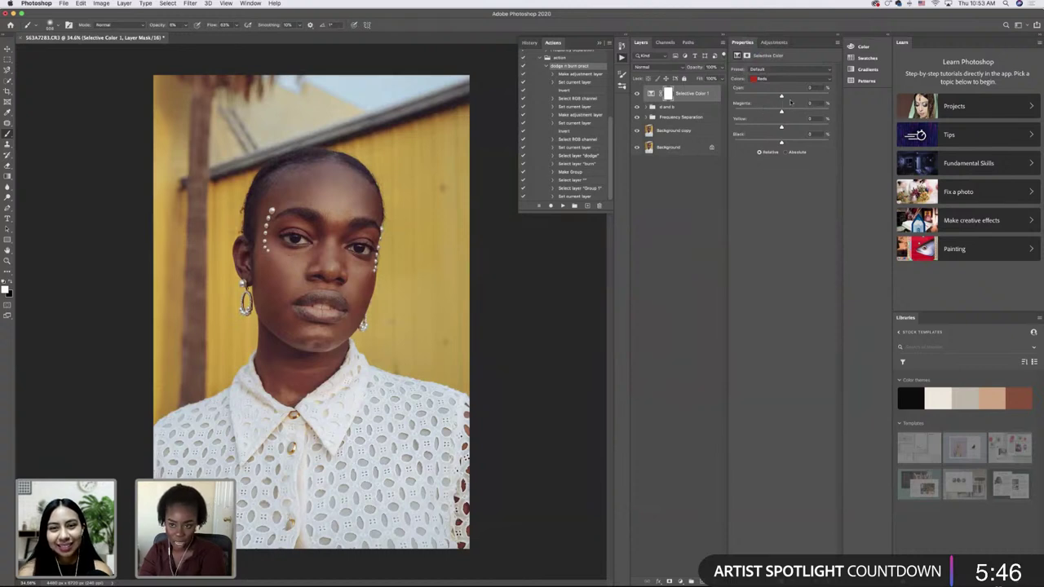
- Lower cyan (about -4), magenta, yellow and black in the reds slightly, comparing visibility
drag(781, 95, 778, 96)
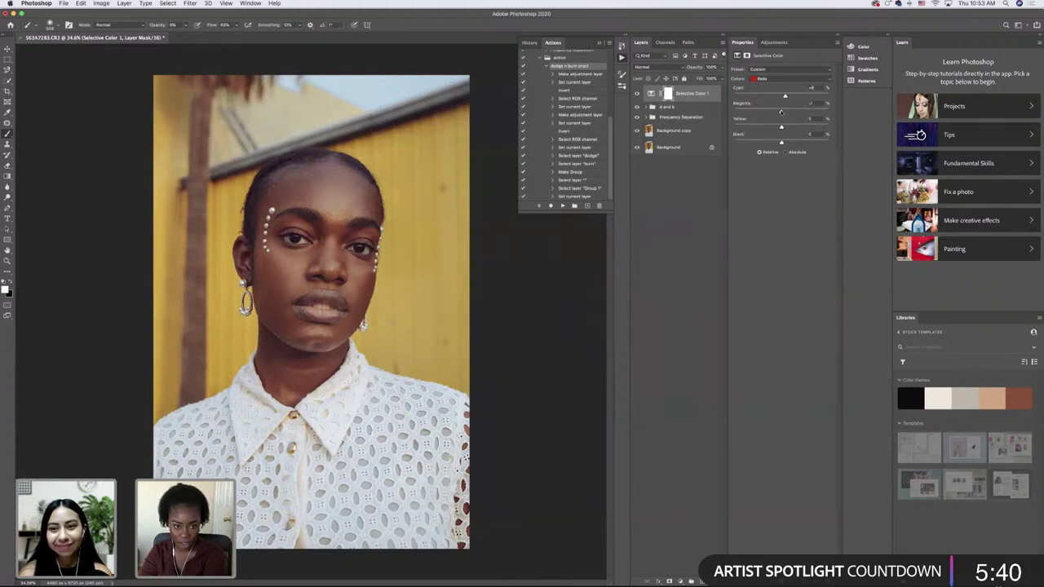
drag(782, 111, 777, 112)
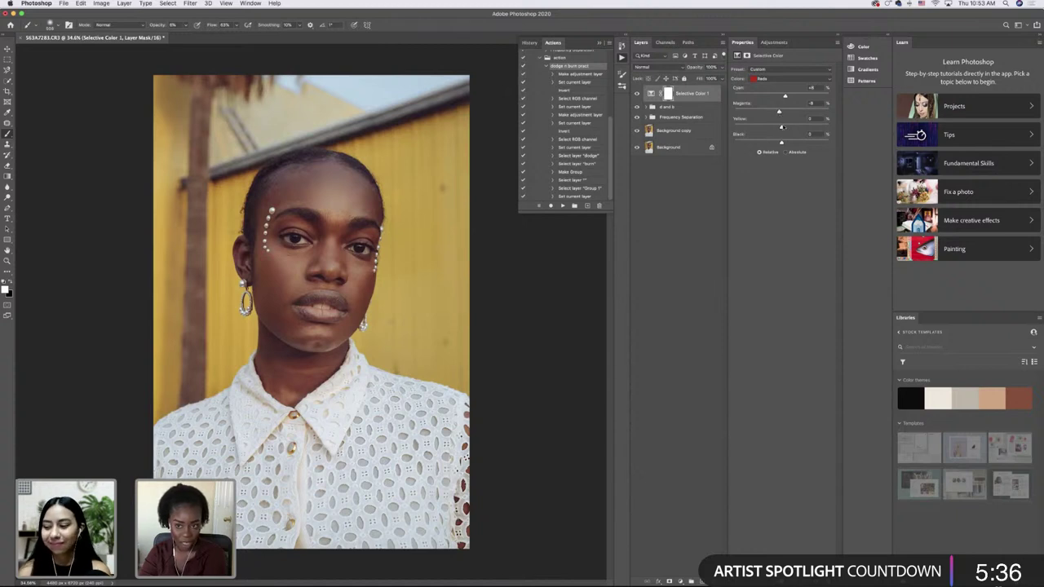
drag(781, 127, 780, 128)
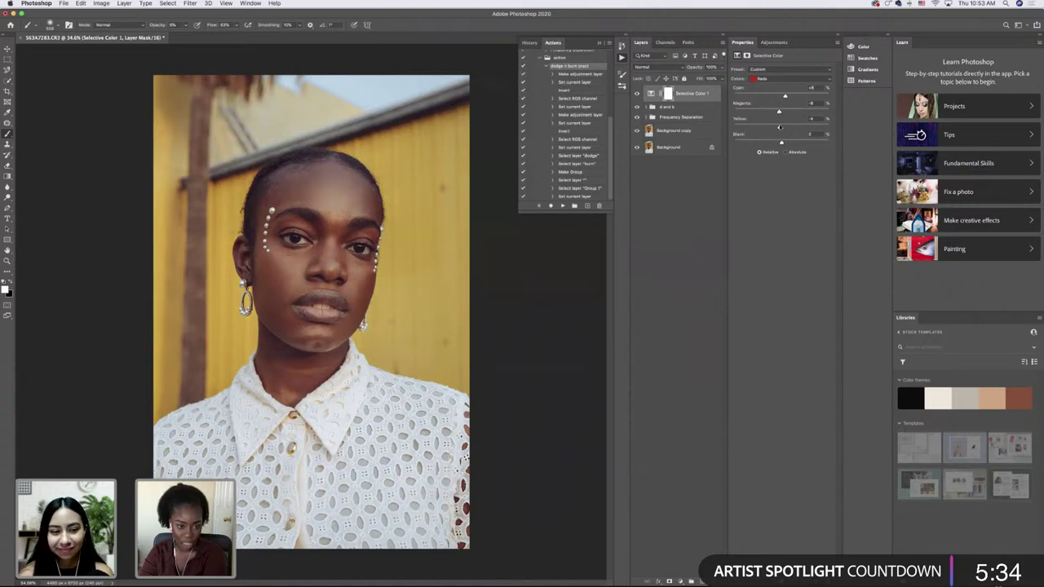
click(636, 94)
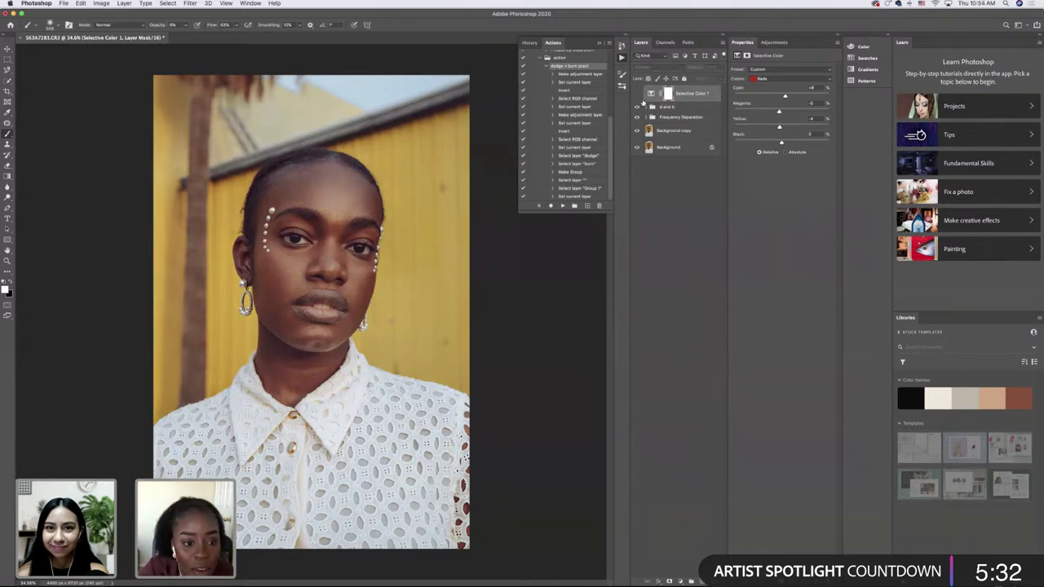
click(637, 94)
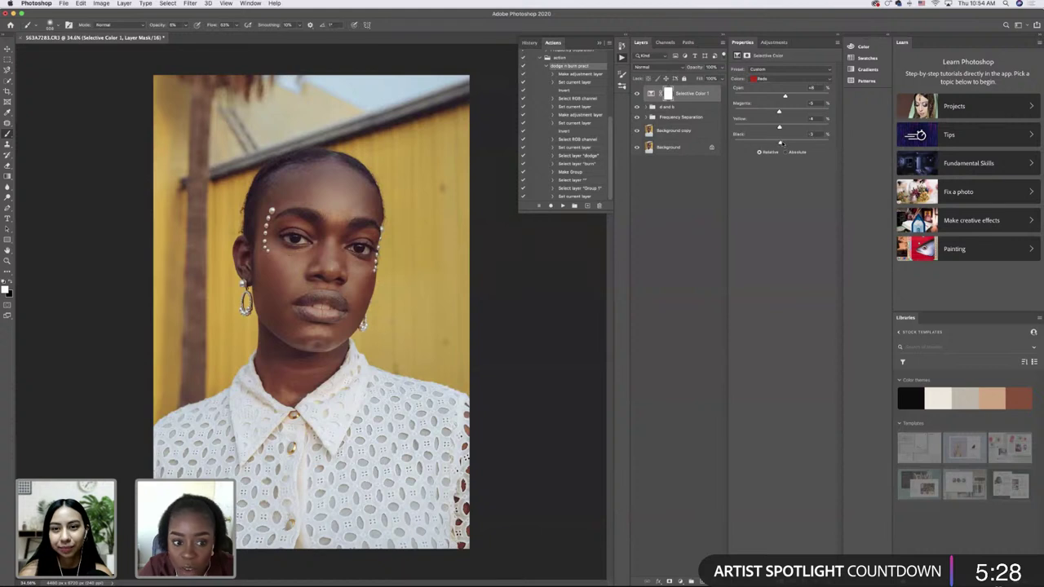
mouse_move(785, 143)
mouse_down()
mouse_move(773, 144)
mouse_move(778, 128)
mouse_up()
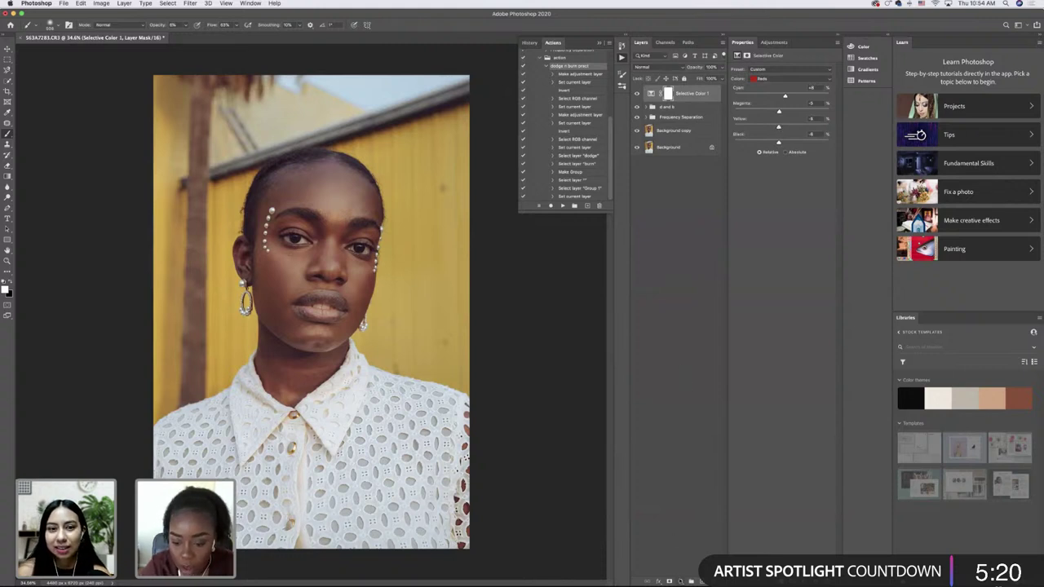
click(680, 581)
- Add a second Selective Color layer and rename the two layers Reds and Yellow
click(689, 567)
click(700, 110)
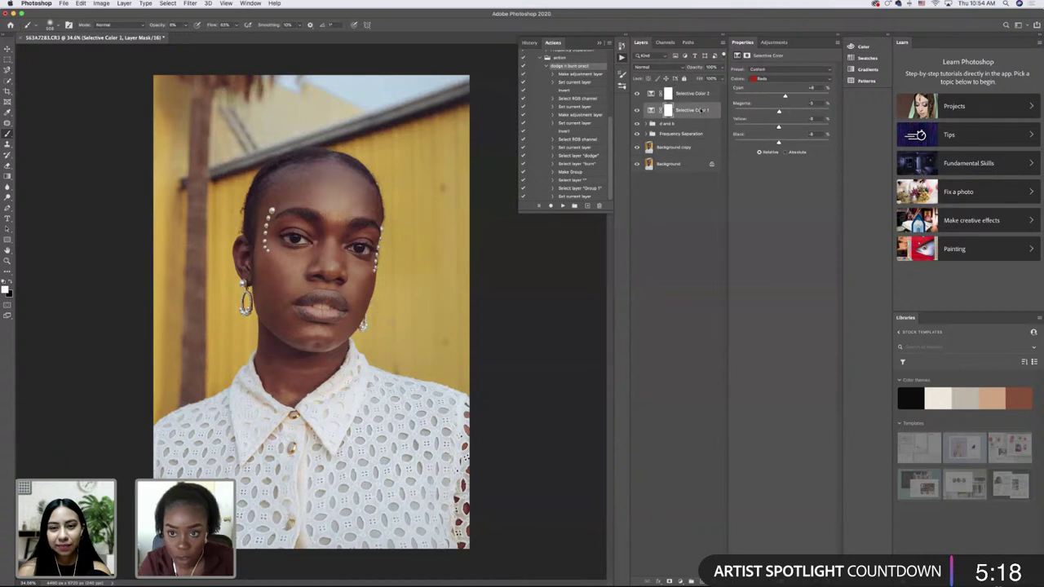
text(Reds)
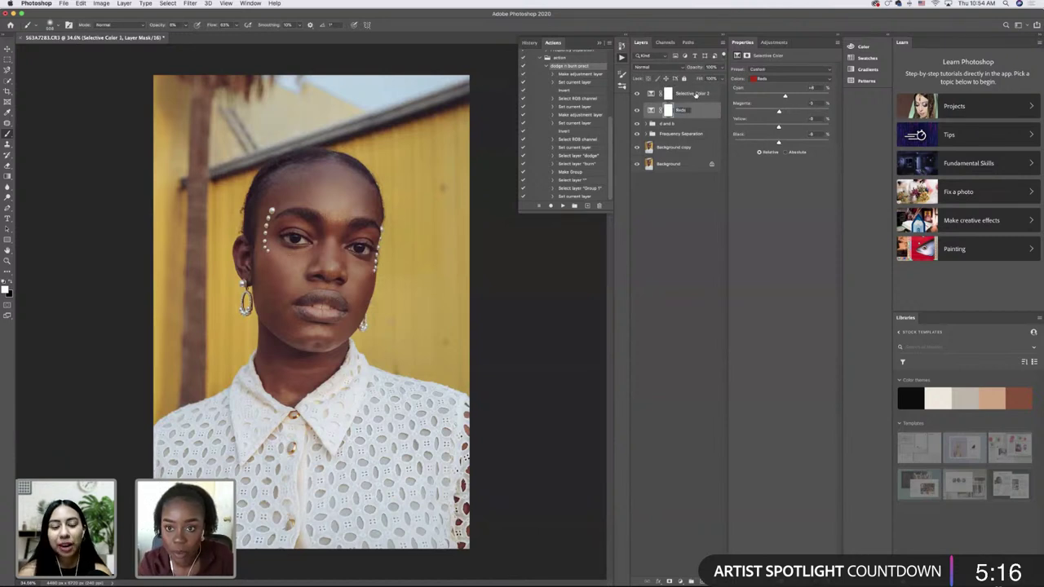
double_click(693, 93)
text(Ye)
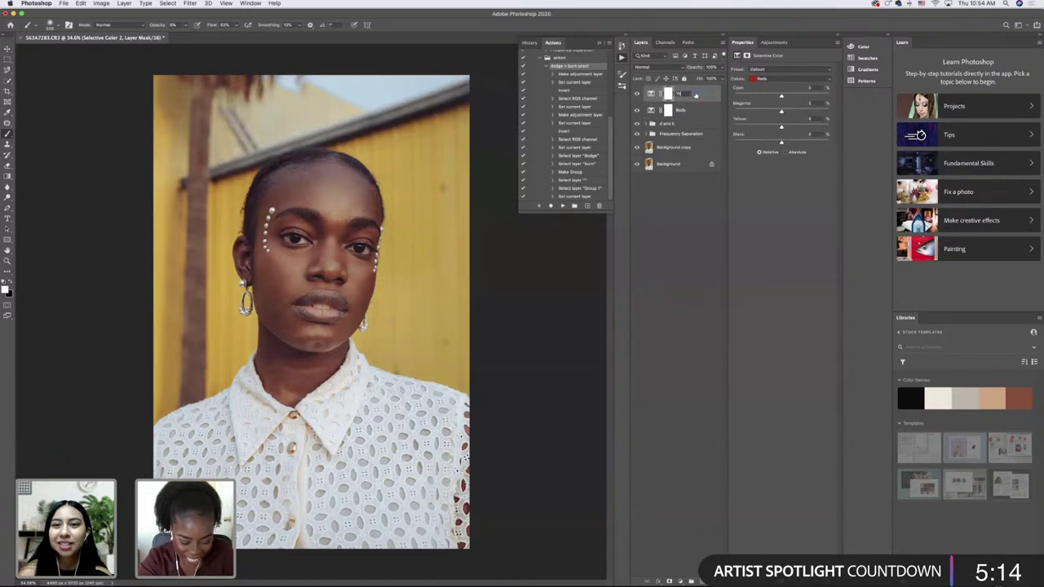
text(llow)
key(Return)
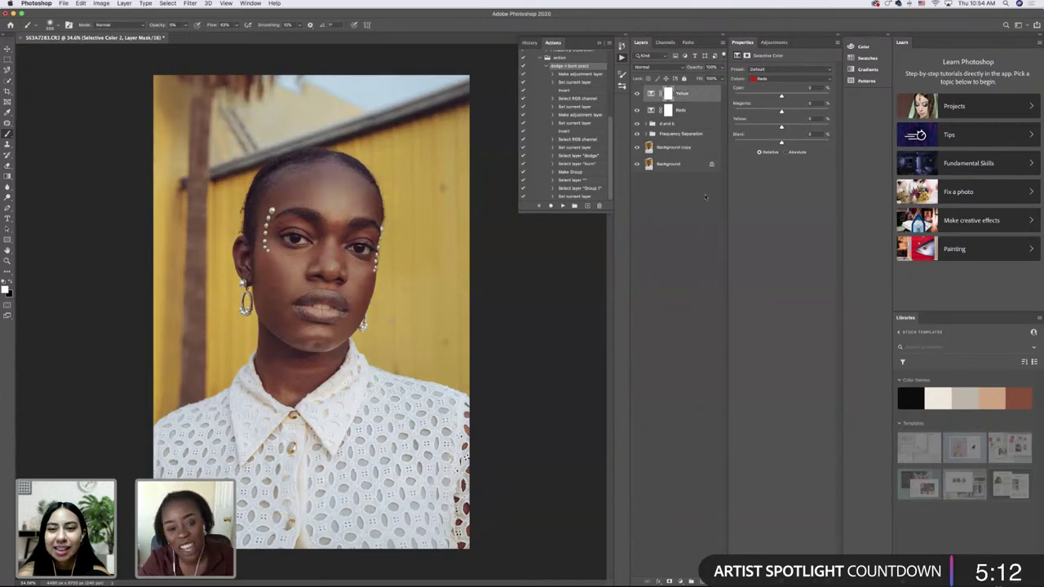
click(14, 13)
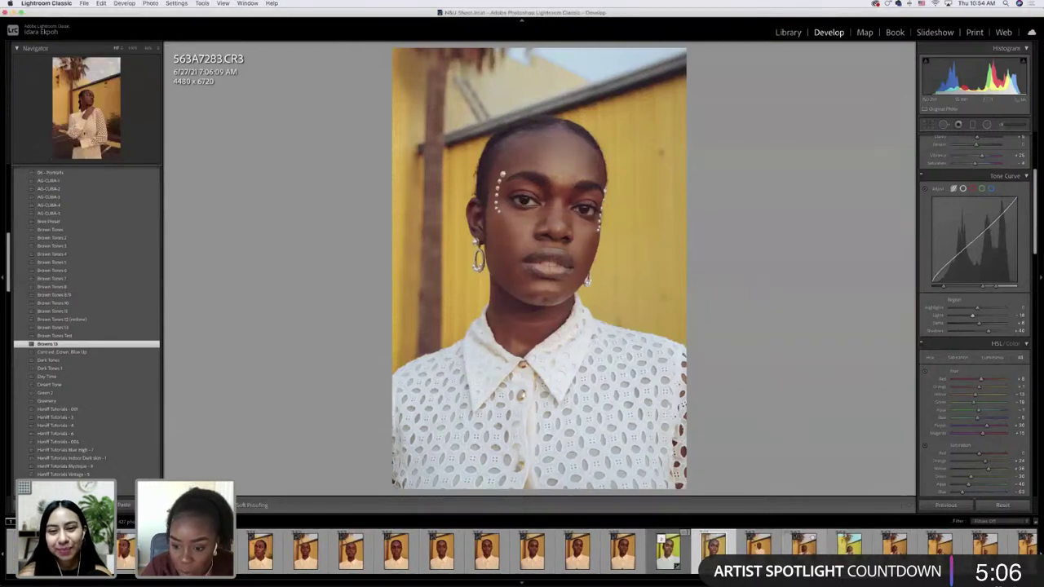
- Browse photos 563A7285 and 563A7292 in Lightroom's filmstrip, then return to Photoshop
click(803, 549)
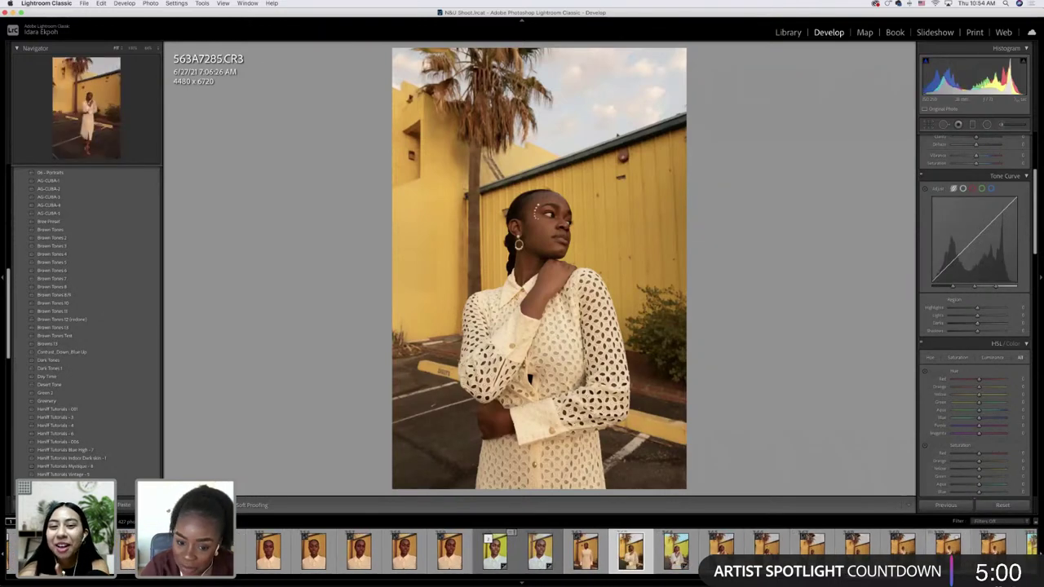
click(948, 549)
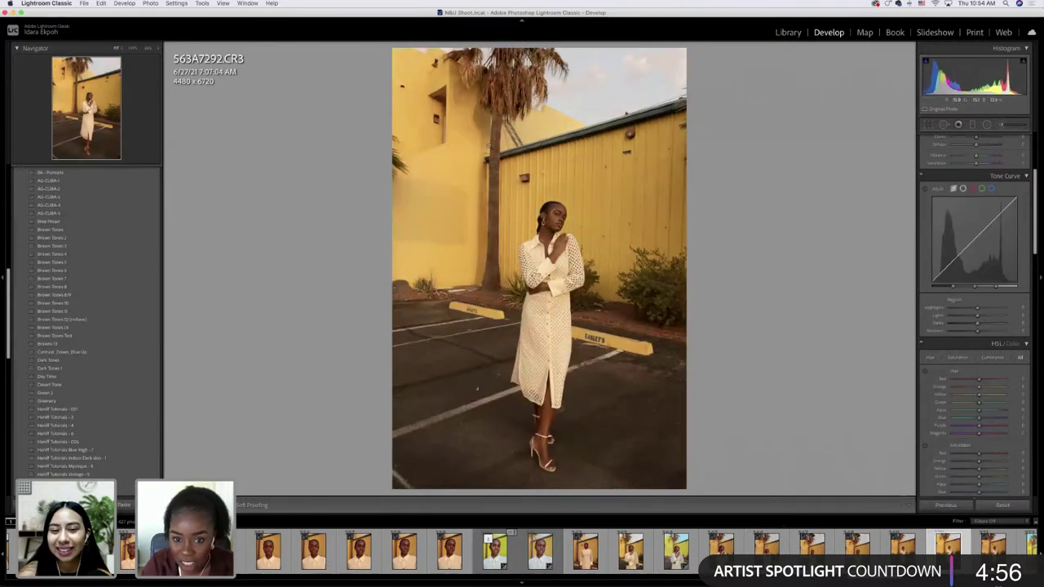
key(Right)
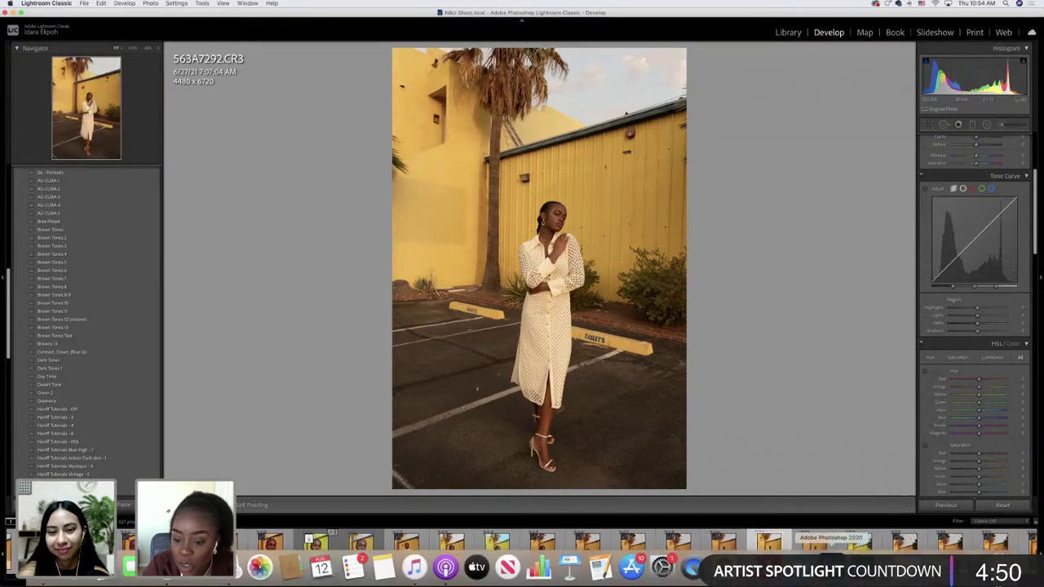
click(847, 579)
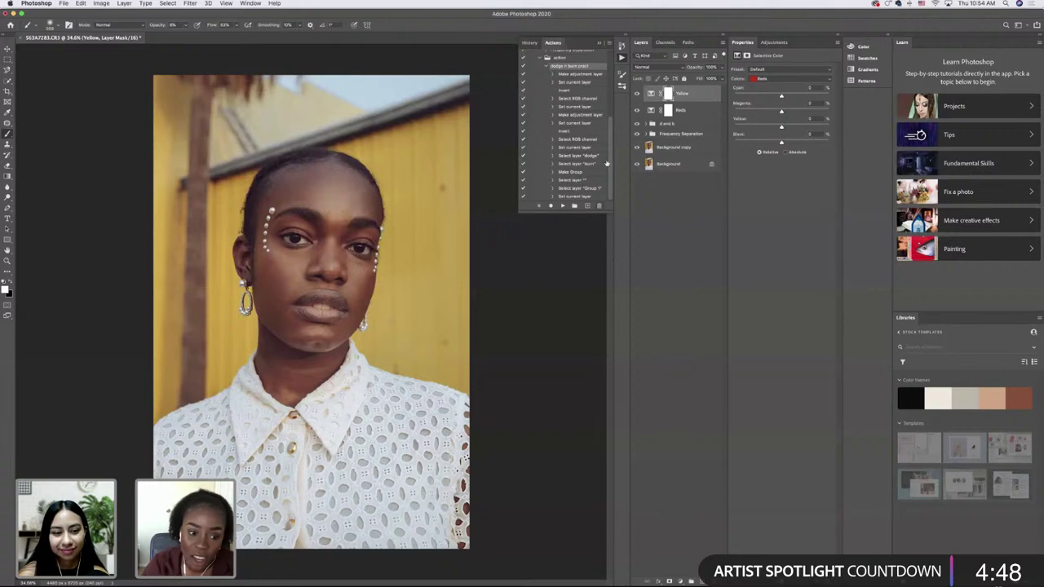
- Set the Yellow layer's Colors to Yellows and try out the cyan and magenta sliders
click(785, 80)
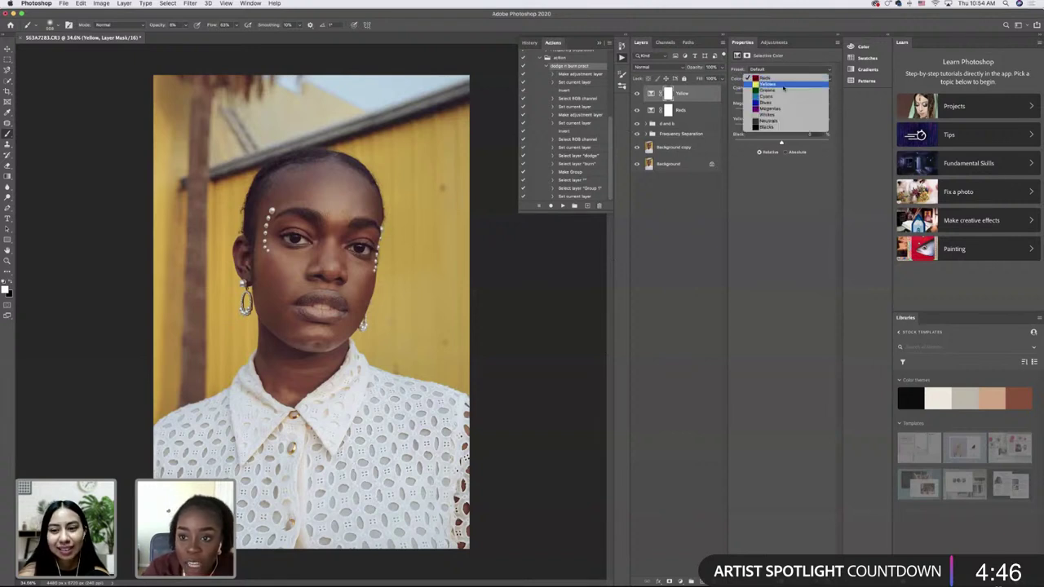
click(783, 95)
drag(773, 97, 772, 97)
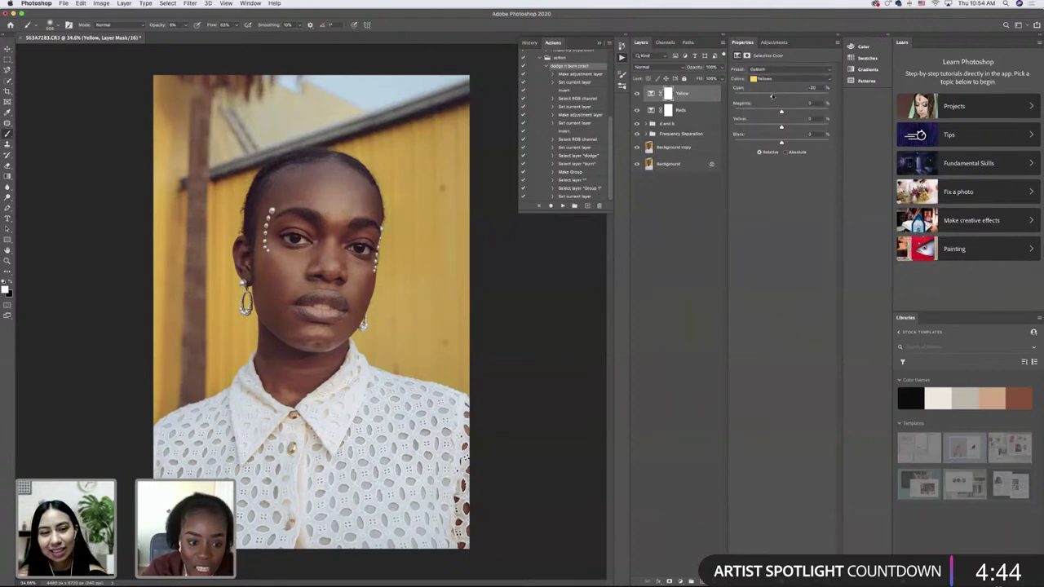
click(782, 95)
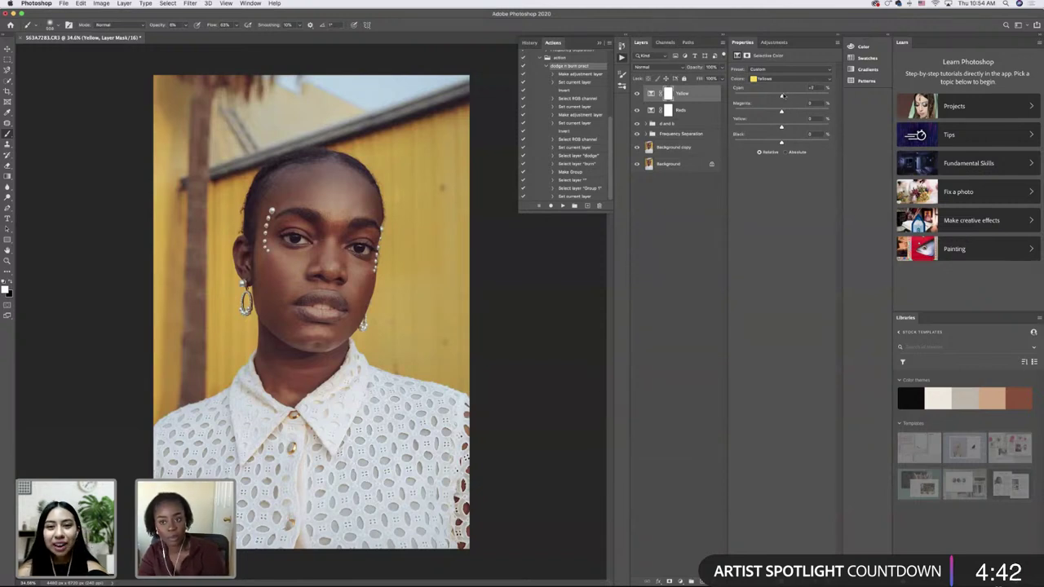
click(810, 87)
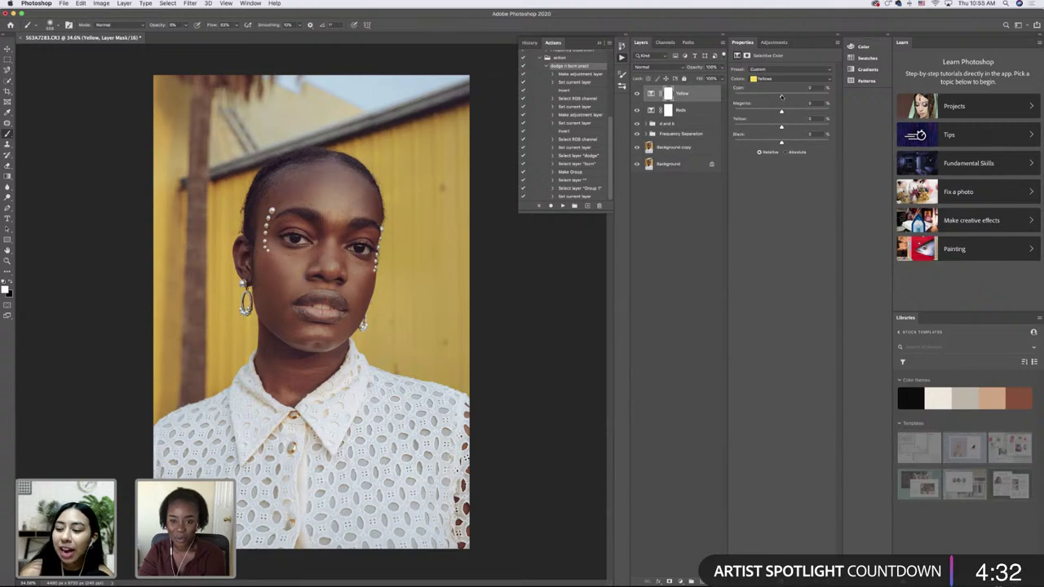
drag(781, 96, 774, 97)
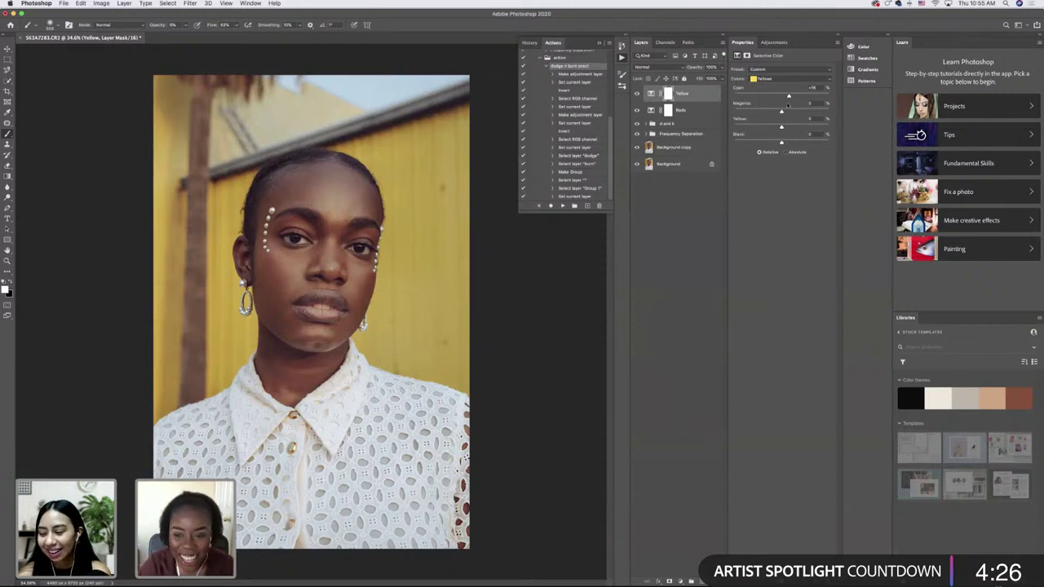
mouse_move(781, 111)
mouse_down()
mouse_move(771, 111)
mouse_move(787, 128)
mouse_up()
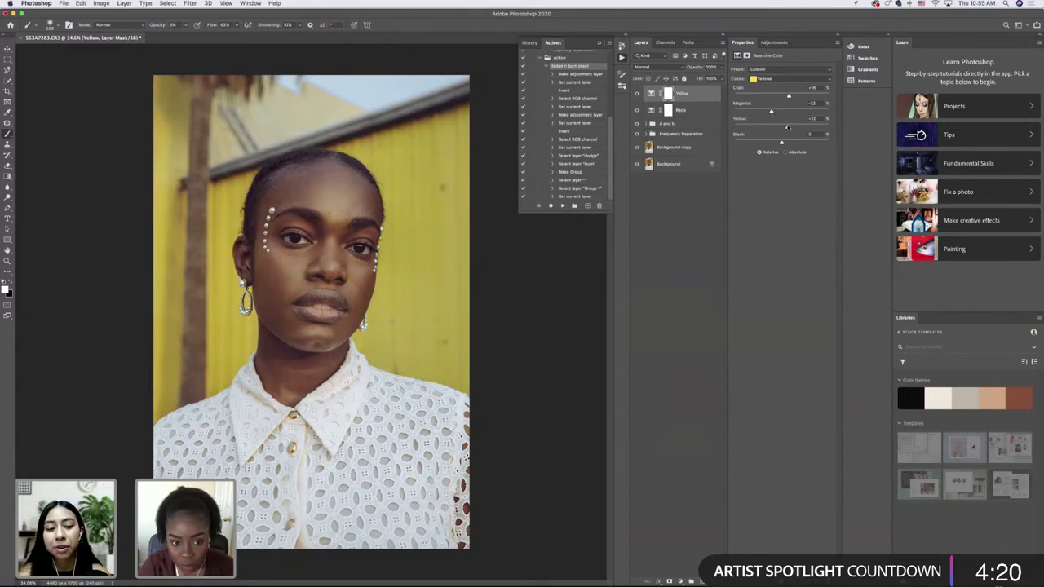
- Reset the yellow, magenta and cyan amounts for Yellows to 0
click(812, 118)
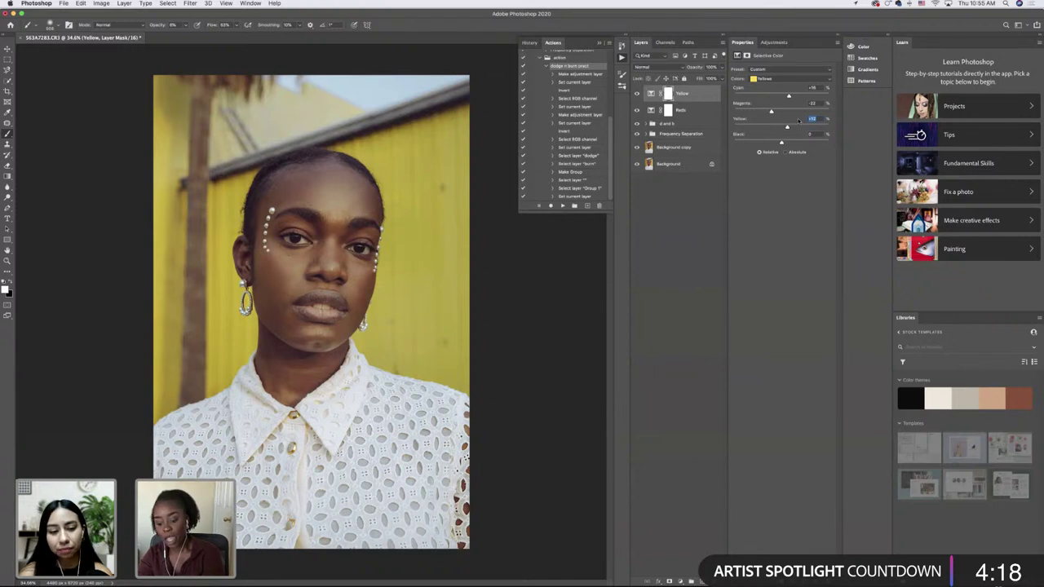
text(0)
key(Return)
click(812, 103)
text(0)
key(Return)
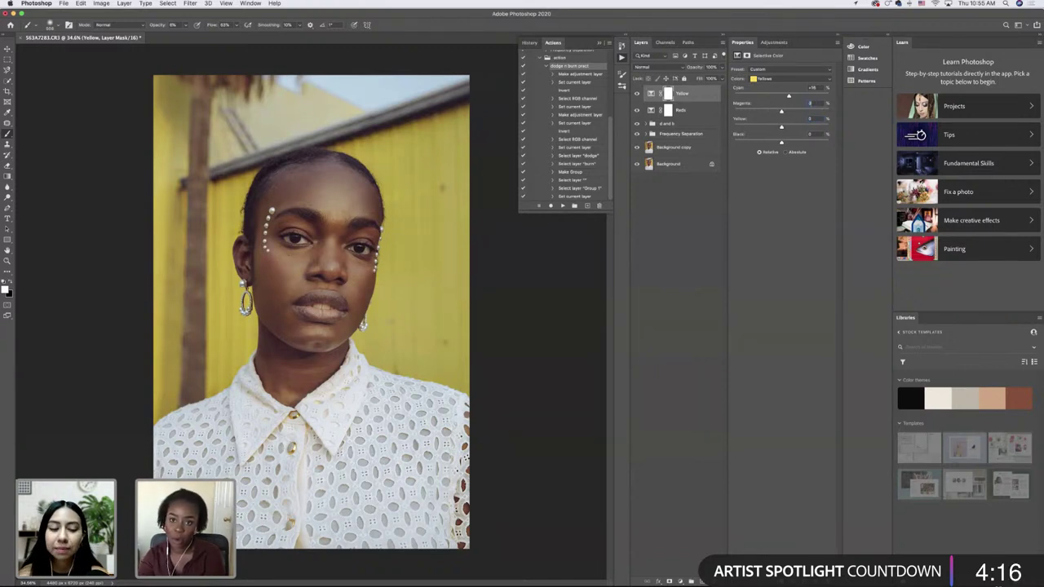
click(813, 87)
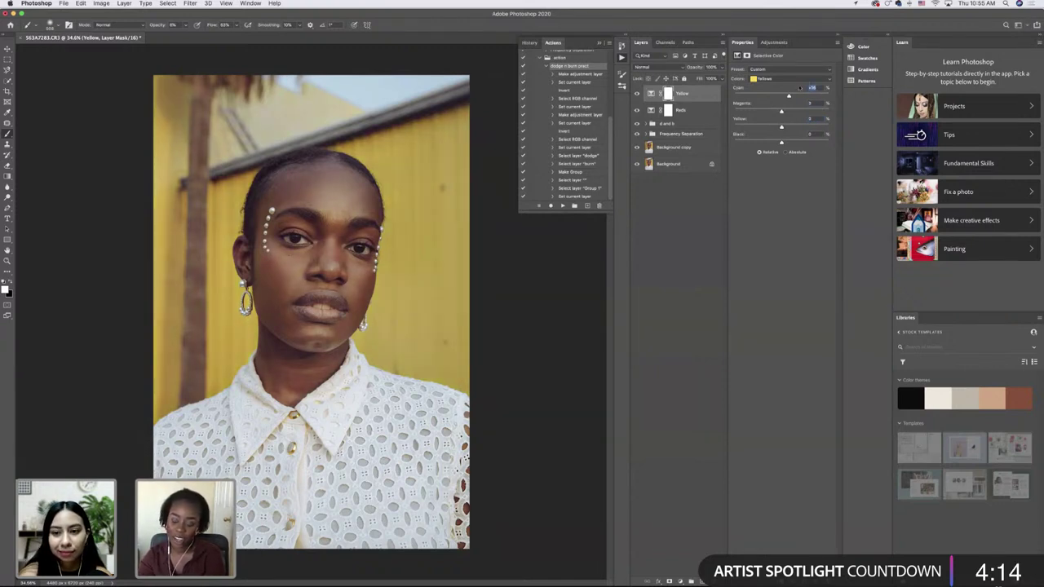
text(0)
key(Return)
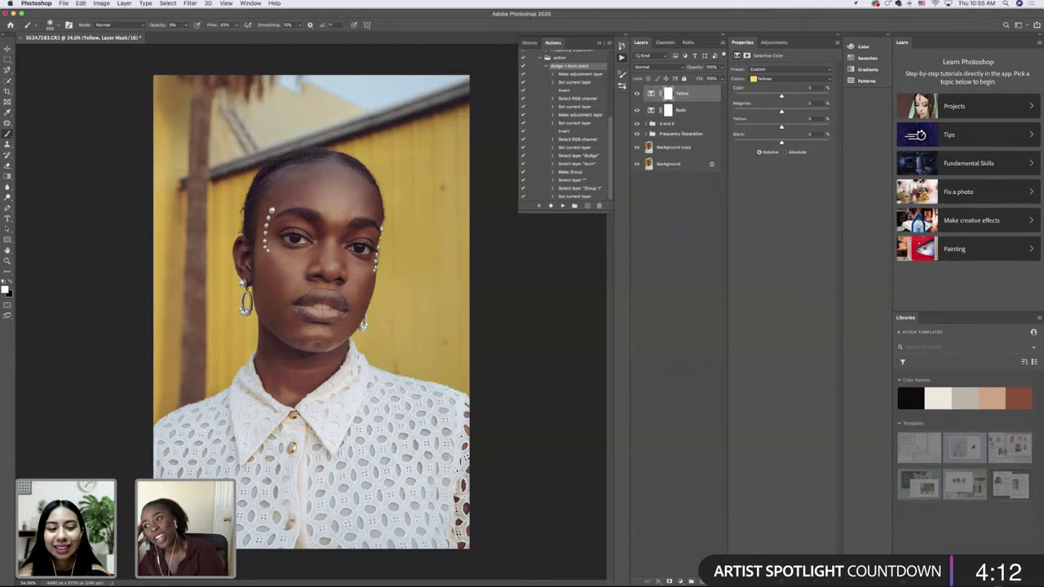
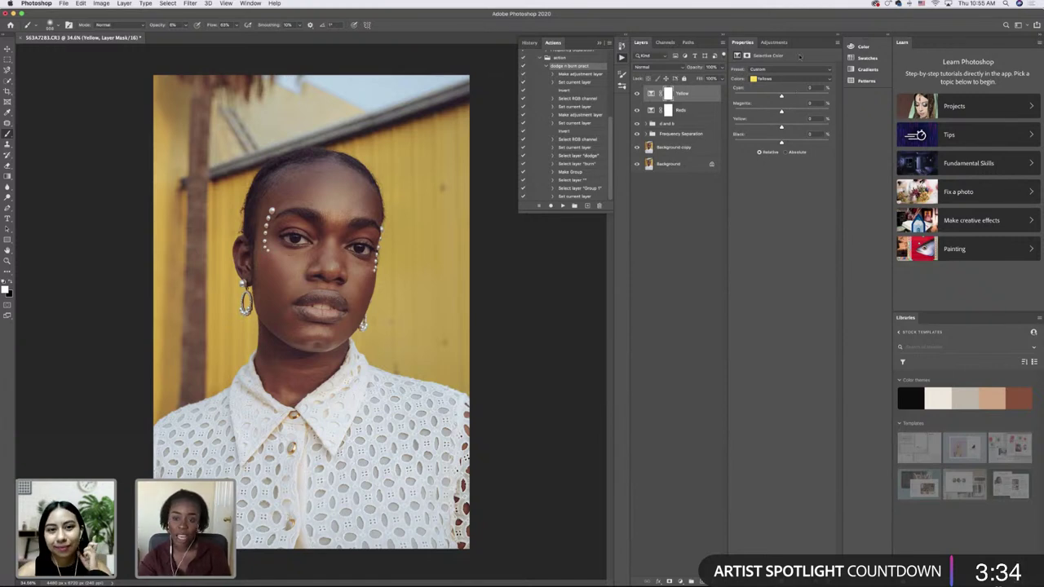
- Raise Cyan in the Yellows slightly, compare with the layer hidden, then enlarge the Eraser brush
drag(780, 97, 786, 143)
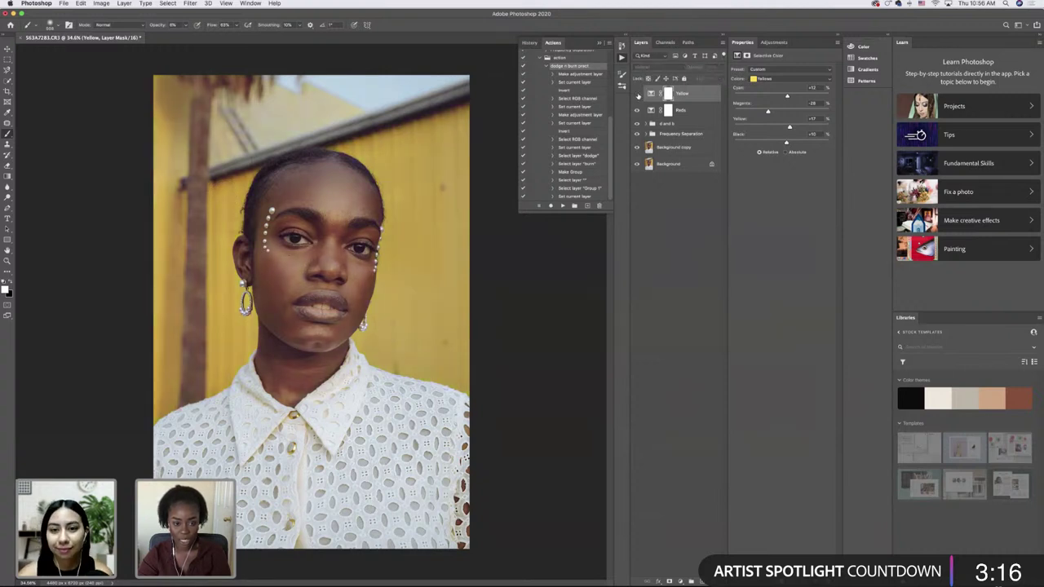
click(638, 94)
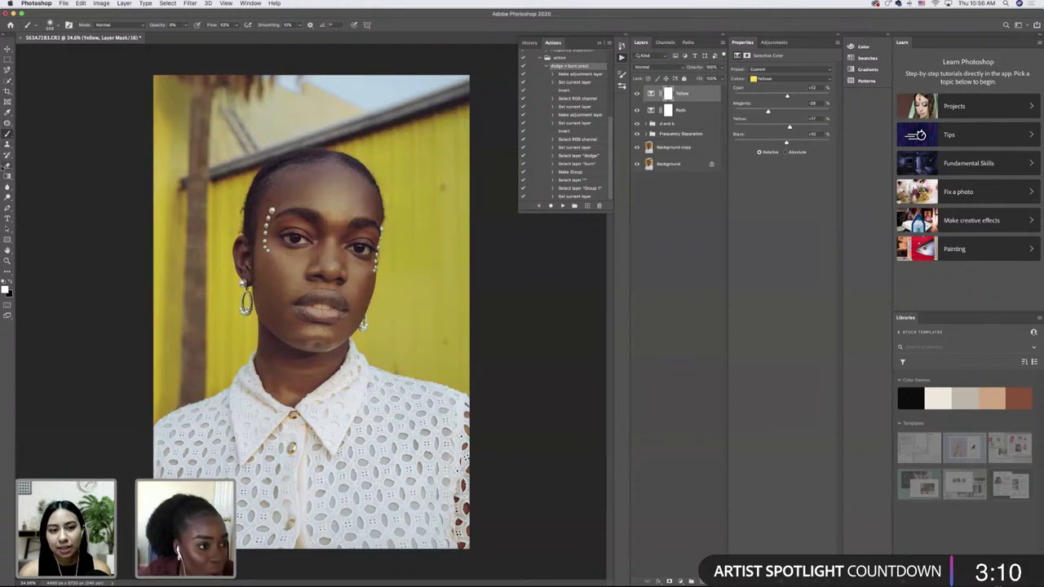
click(7, 166)
click(51, 24)
drag(90, 51, 87, 52)
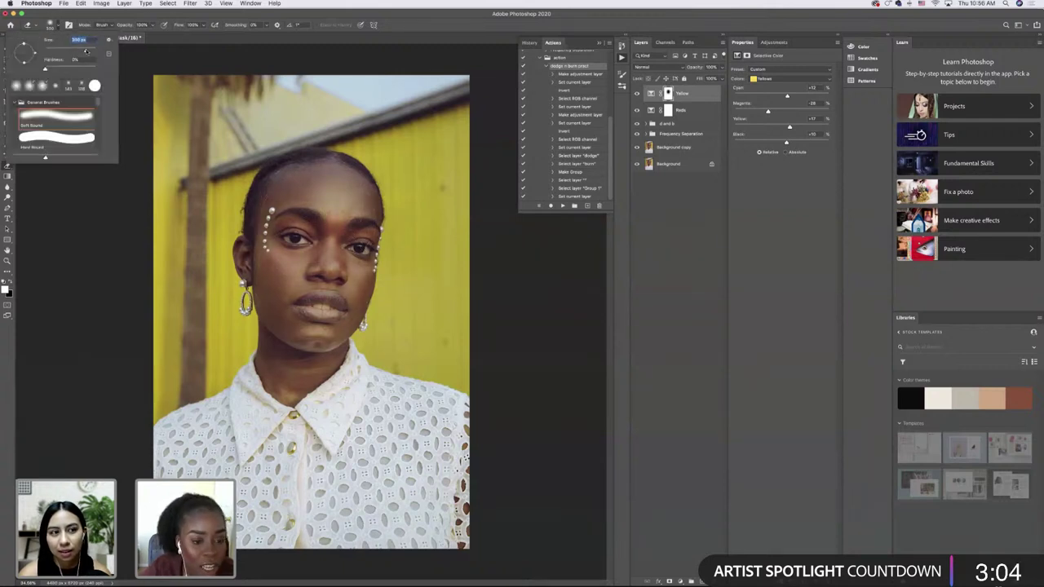
- Erase the Yellow layer's mask over the lips, chin, top of head and right jaw, undoing a spill
key(Return)
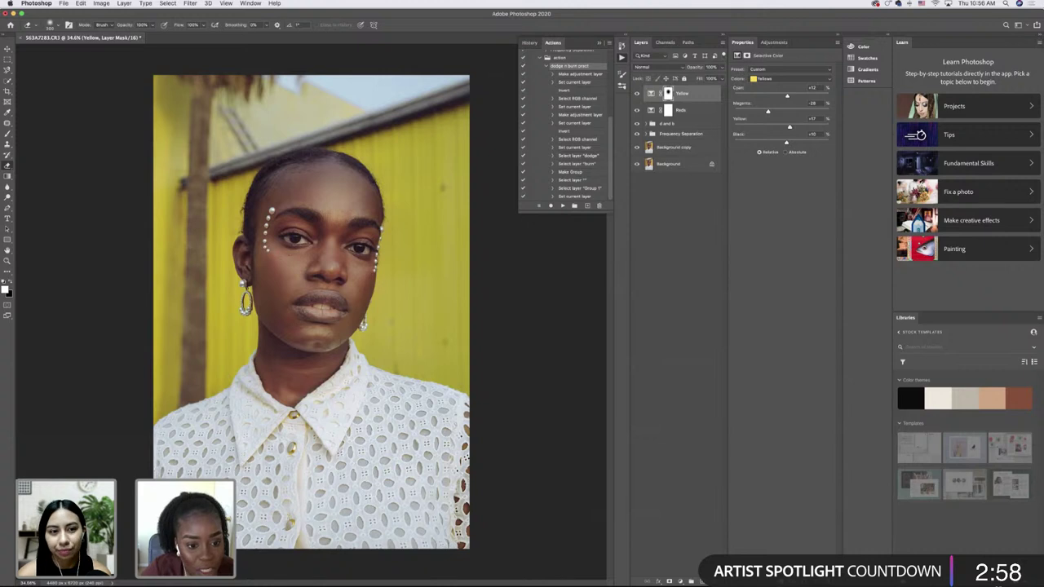
key(backslash)
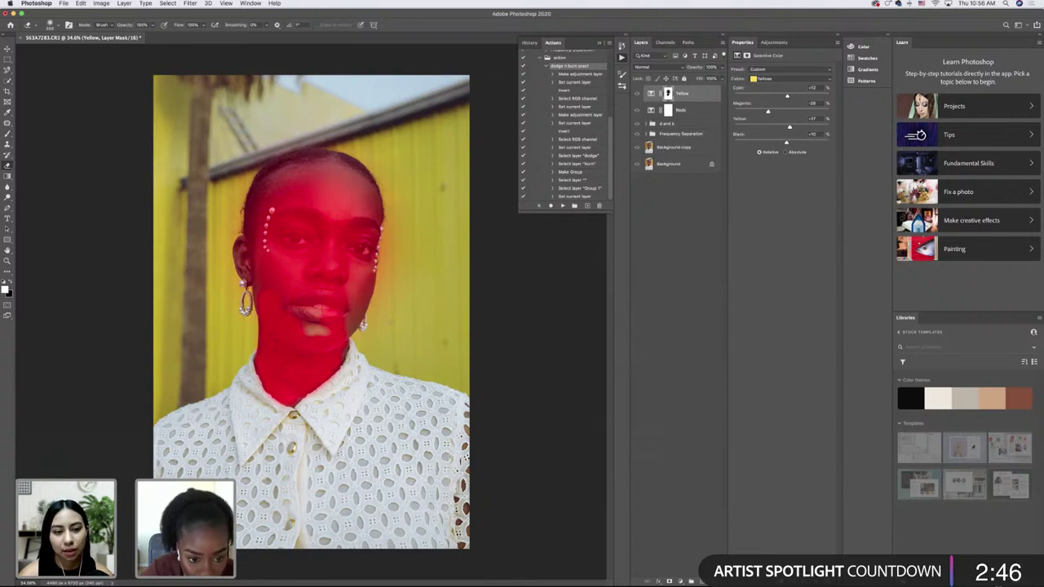
mouse_move(321, 333)
mouse_down()
mouse_move(355, 318)
mouse_move(295, 309)
mouse_up()
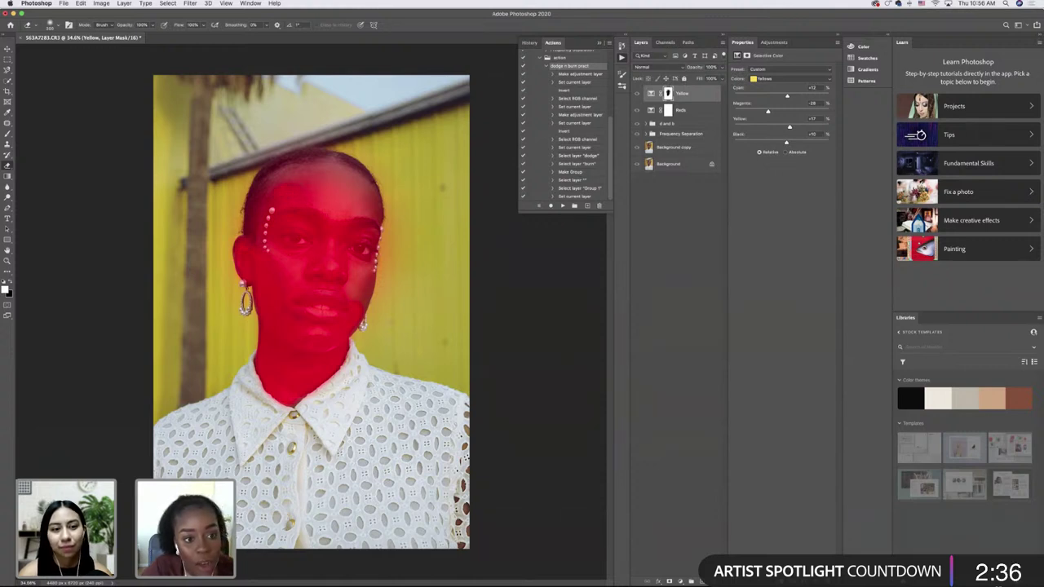
mouse_move(276, 176)
mouse_down()
mouse_move(347, 171)
mouse_move(352, 200)
mouse_move(329, 189)
mouse_up()
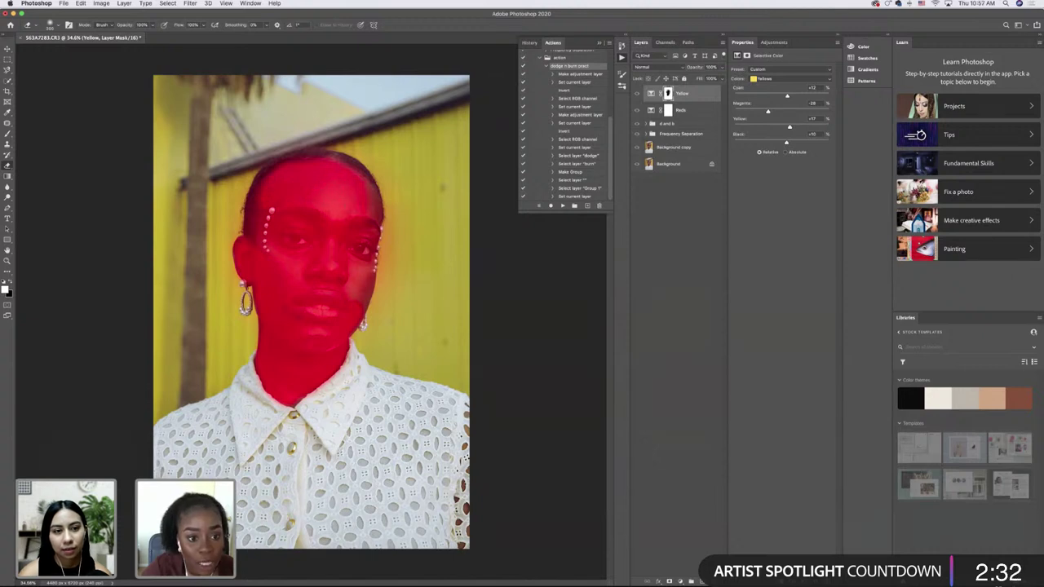
mouse_move(367, 243)
mouse_down()
mouse_move(354, 297)
mouse_move(416, 285)
mouse_move(412, 308)
mouse_move(384, 326)
mouse_move(403, 333)
mouse_up()
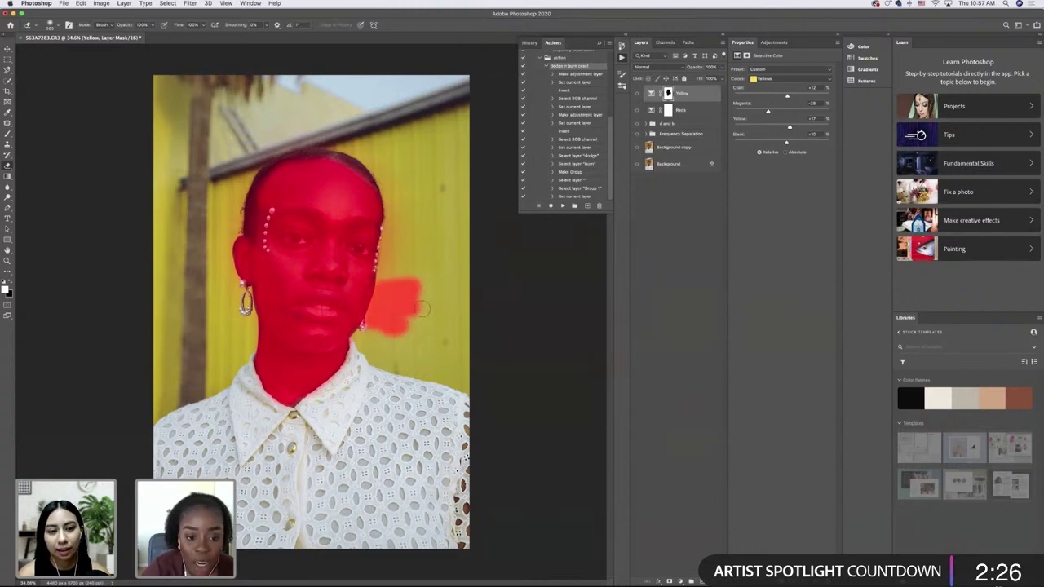
key(super+z)
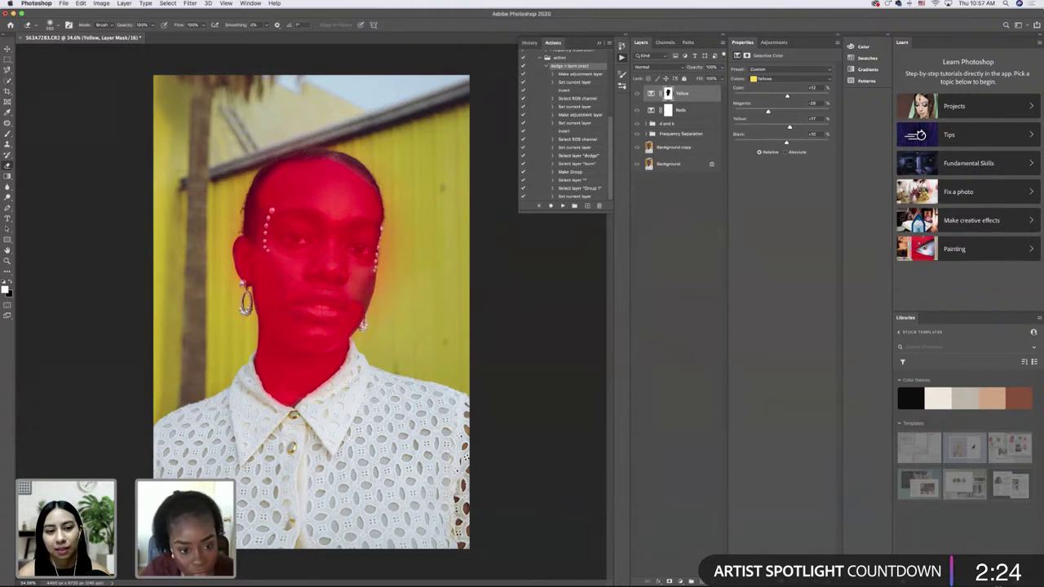
mouse_move(349, 289)
mouse_down()
mouse_move(368, 298)
mouse_move(365, 272)
mouse_up()
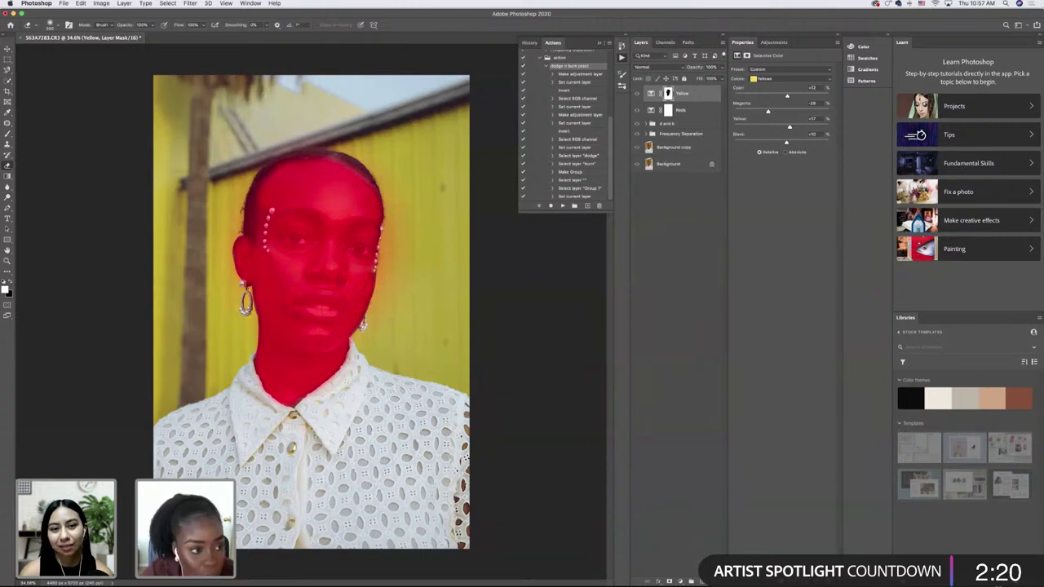
- Hide the red mask overlay and toggle the Yellow layer to compare, keeping the 350 px brush
key(x)
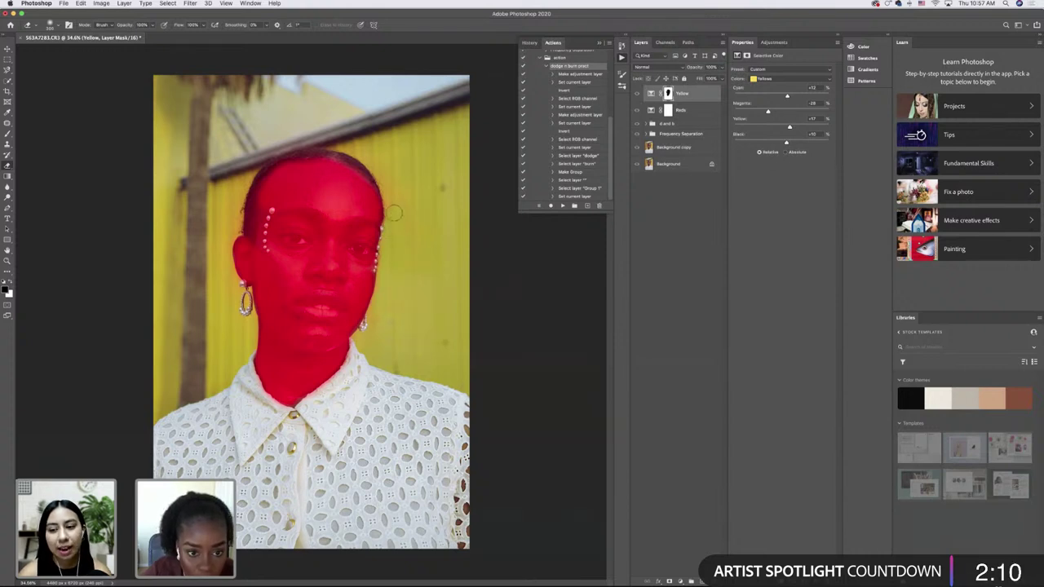
key(backslash)
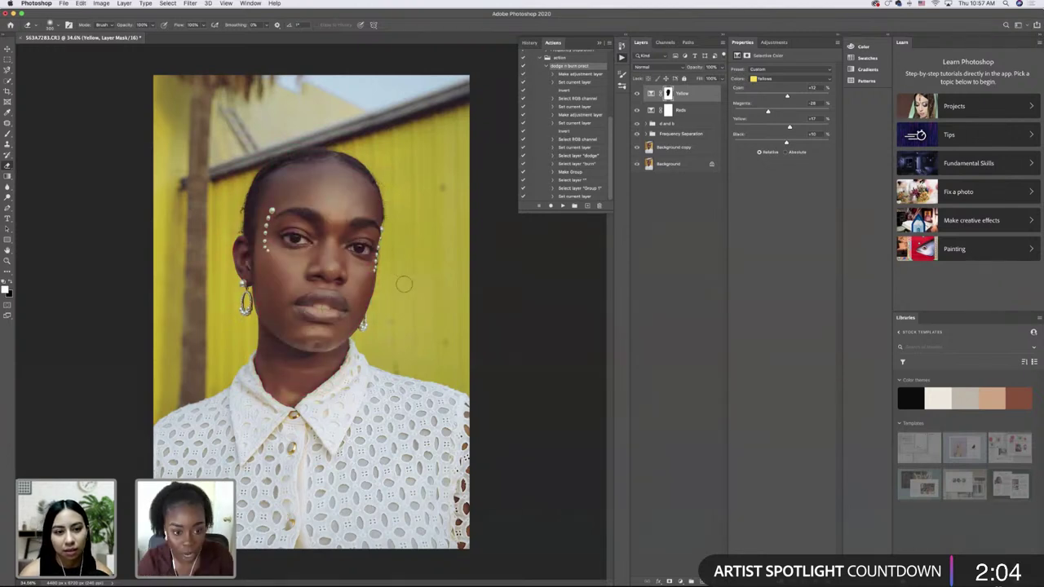
click(81, 4)
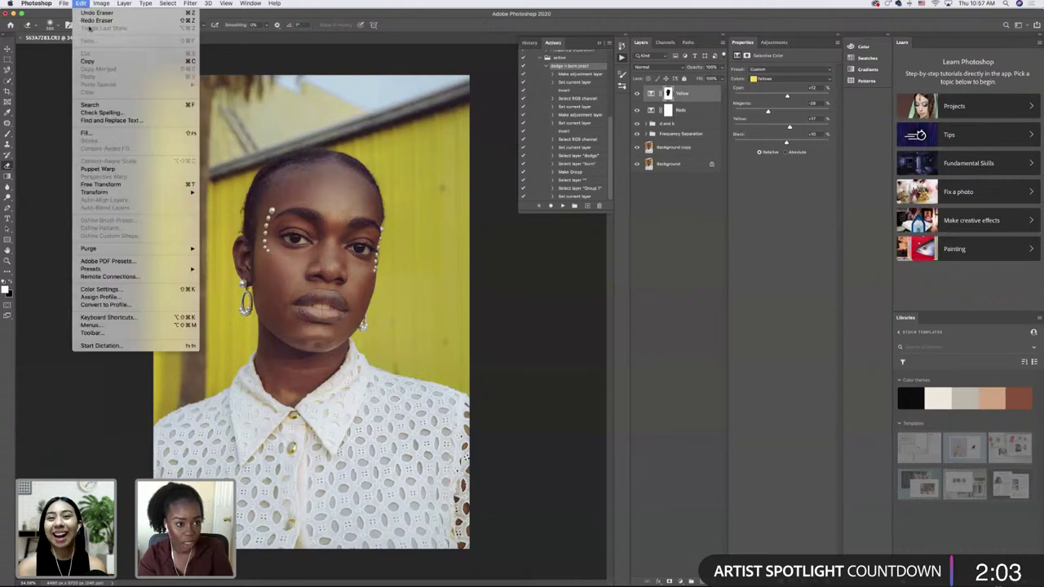
click(90, 23)
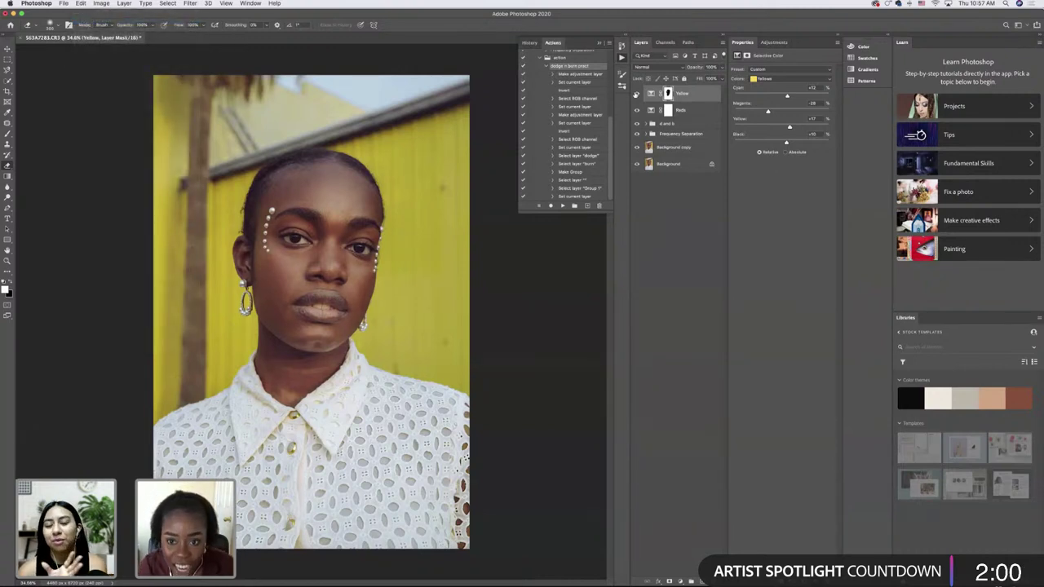
click(637, 94)
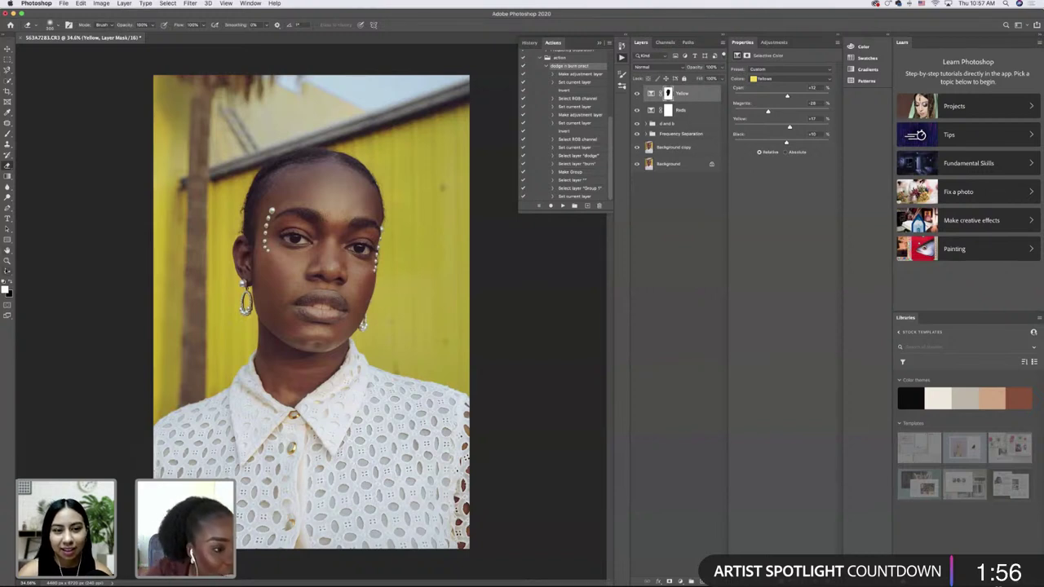
click(50, 24)
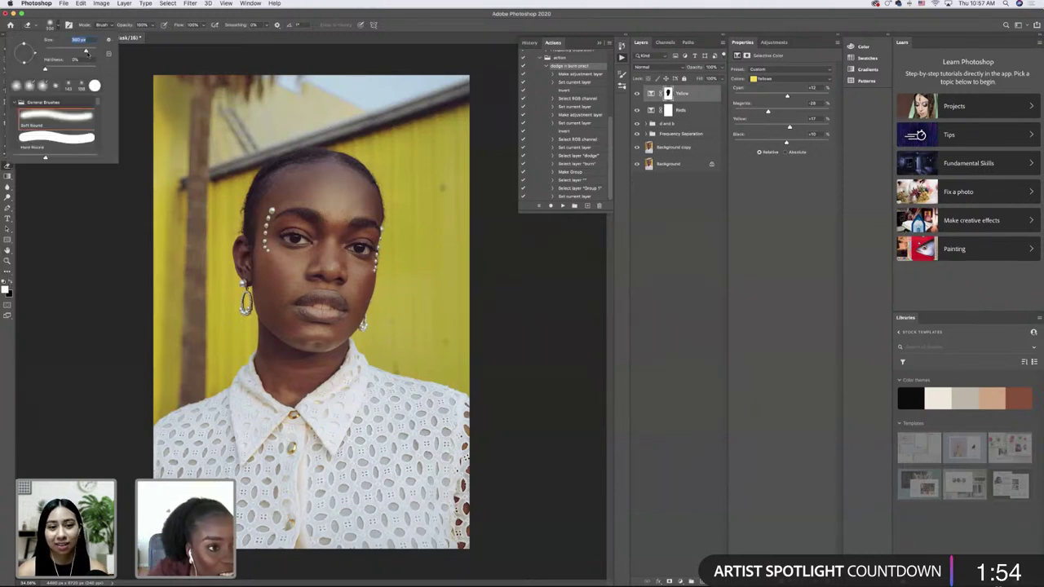
key(Return)
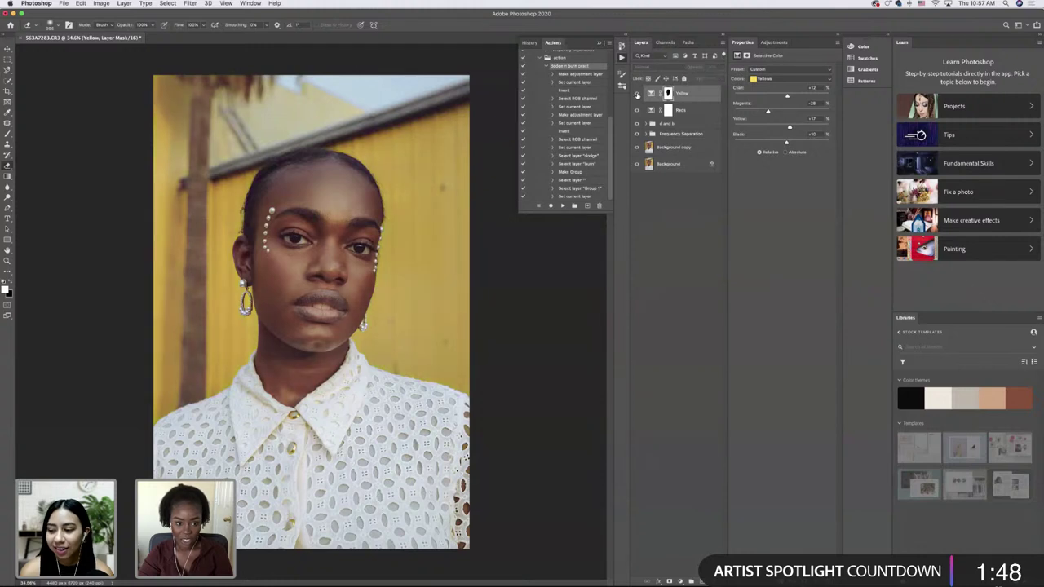
click(637, 95)
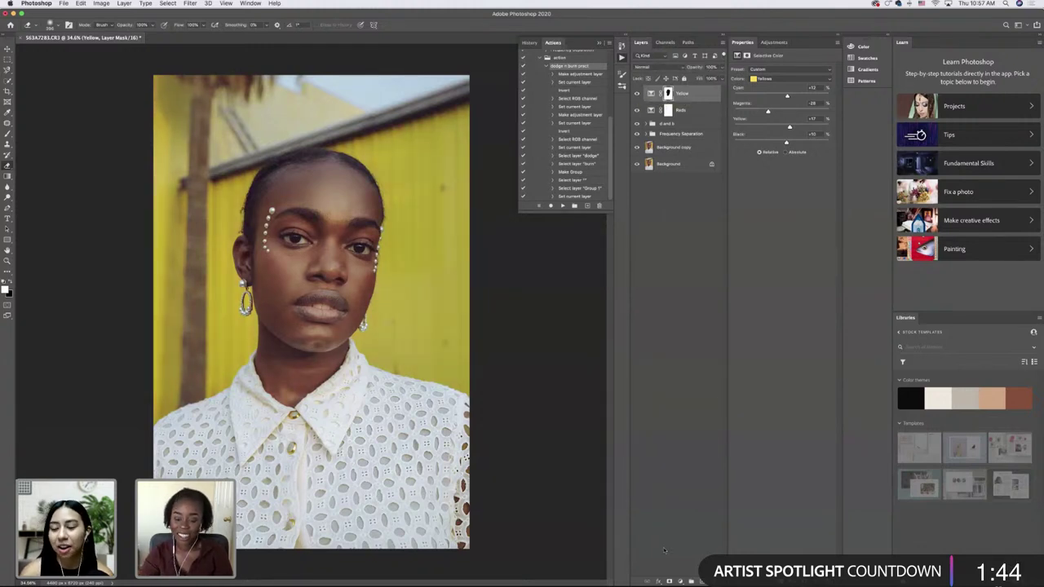
click(681, 581)
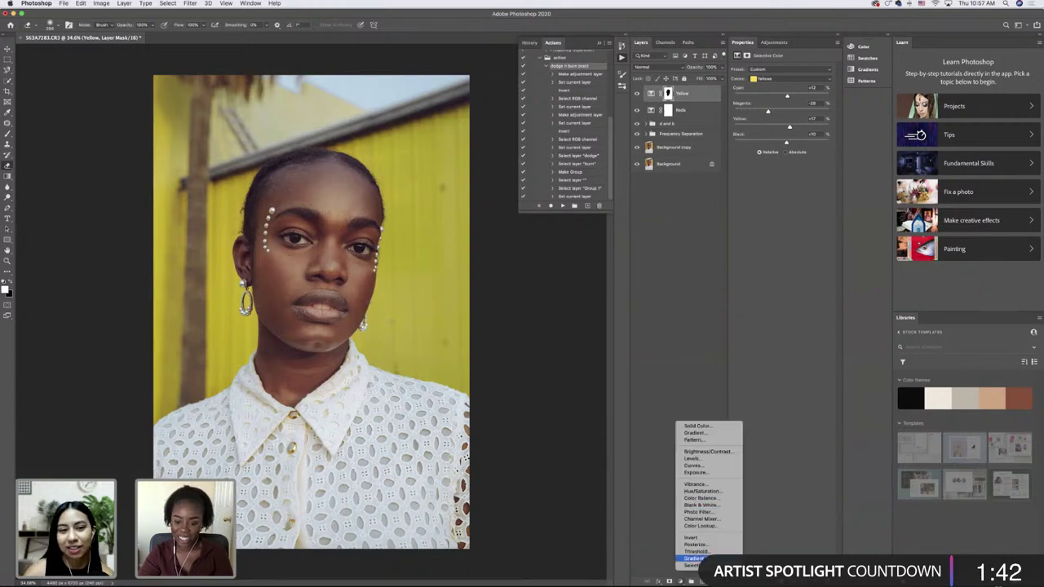
- Add a Selective Color layer targeting the Whites and pull its Cyan down
click(691, 565)
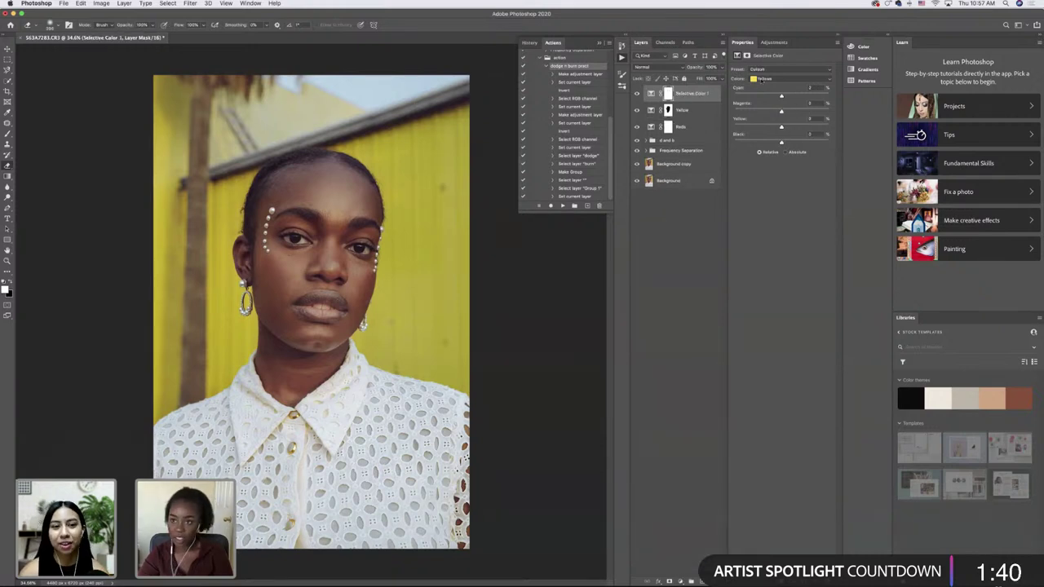
click(763, 79)
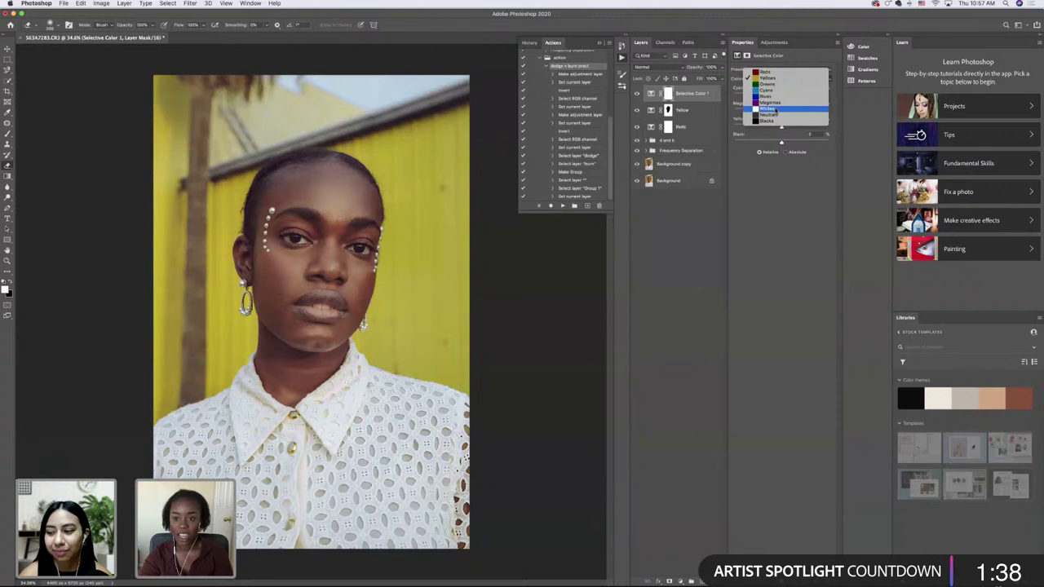
click(775, 109)
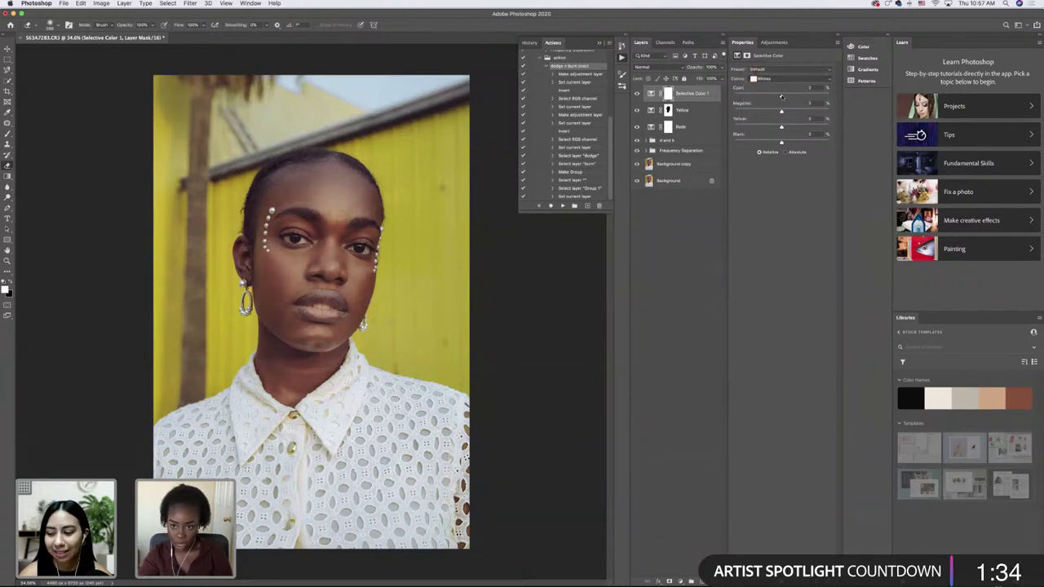
drag(773, 97, 769, 143)
- Reduce the Whites' Black to −22 while toggling Selective Color 1, then add a Hue/Saturation layer
click(637, 94)
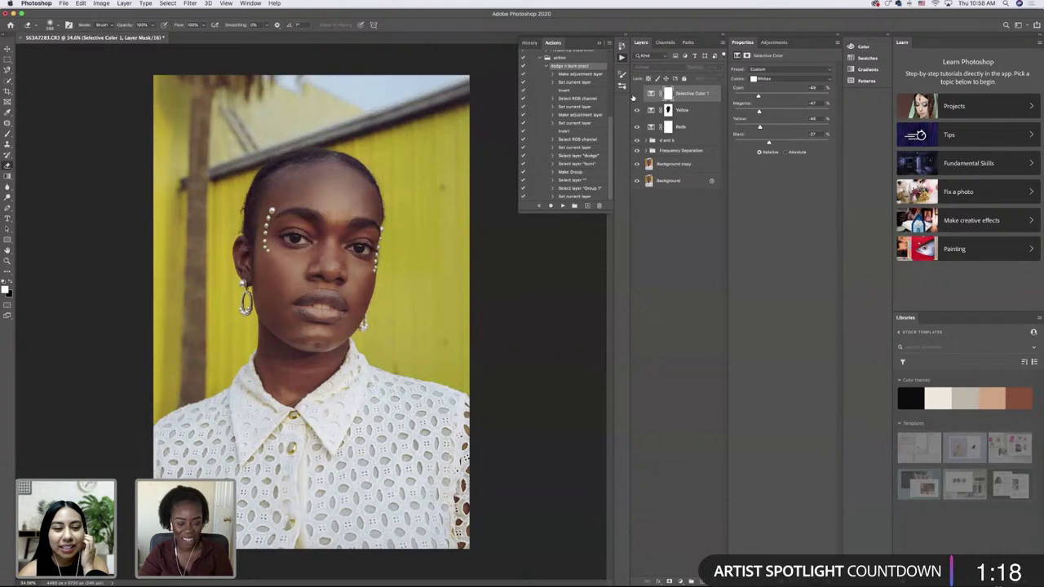
click(636, 94)
click(637, 94)
click(636, 94)
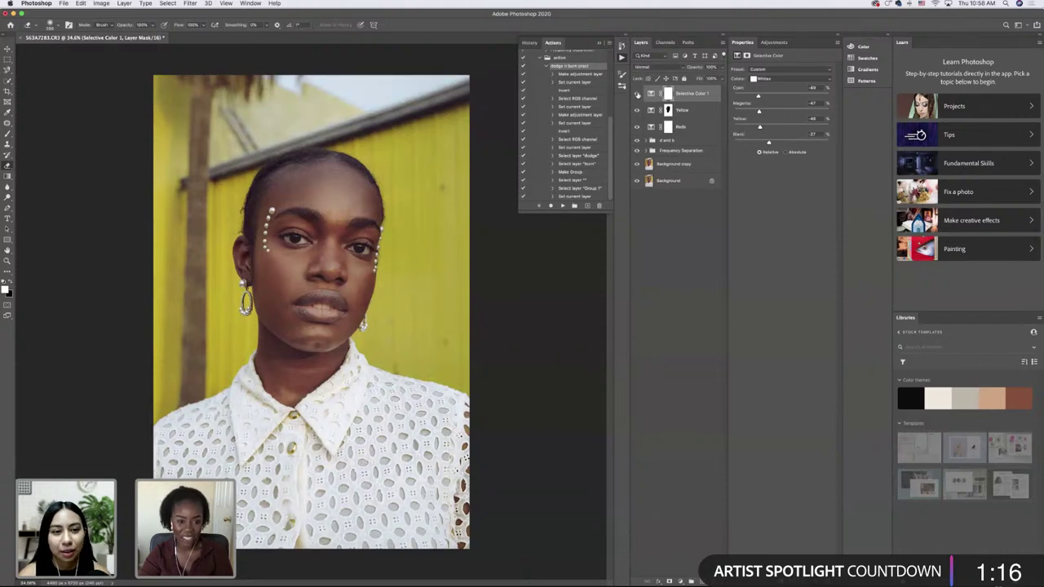
click(637, 94)
click(637, 94)
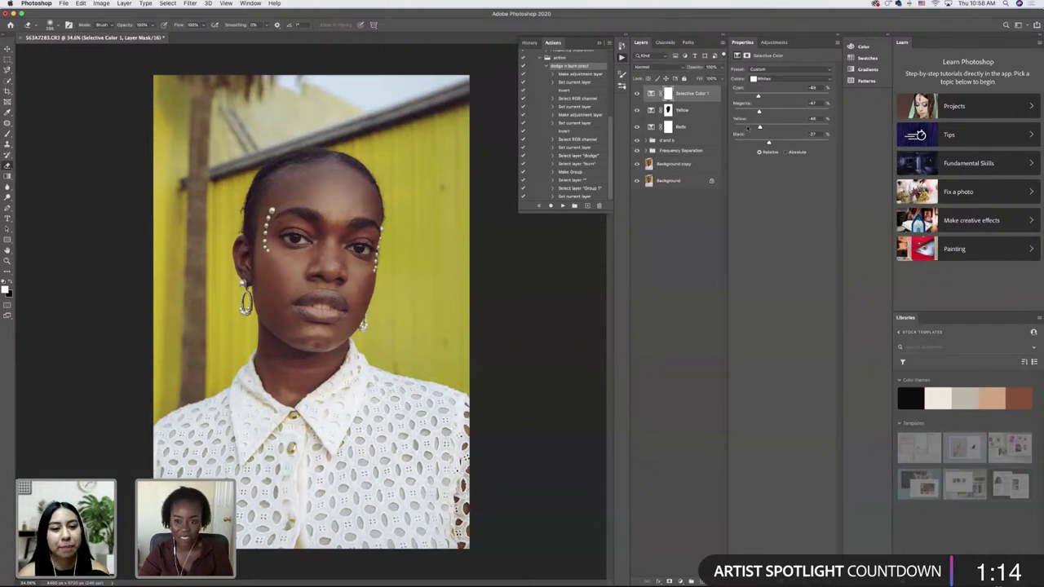
drag(768, 143, 764, 128)
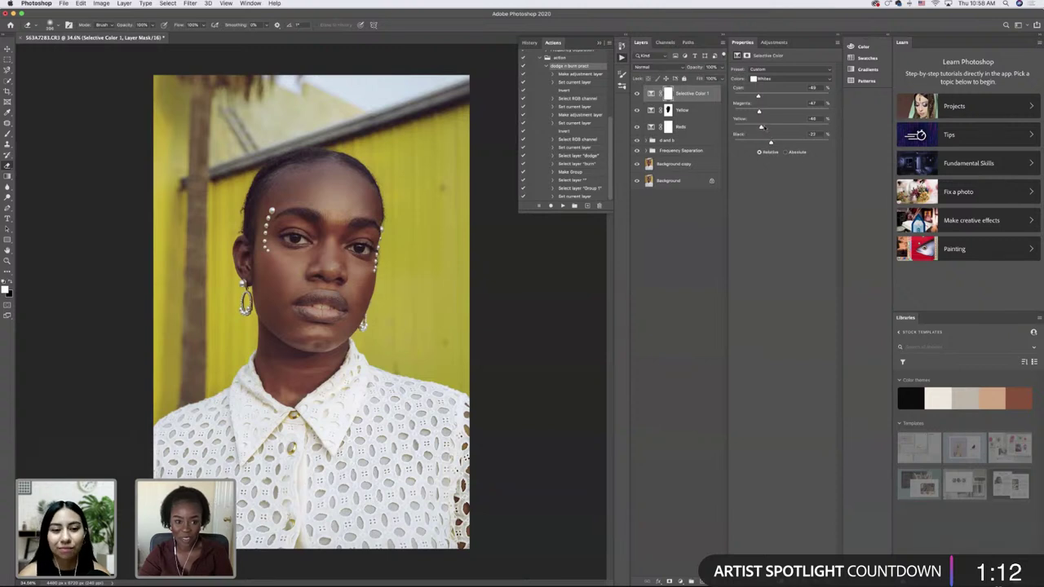
click(637, 94)
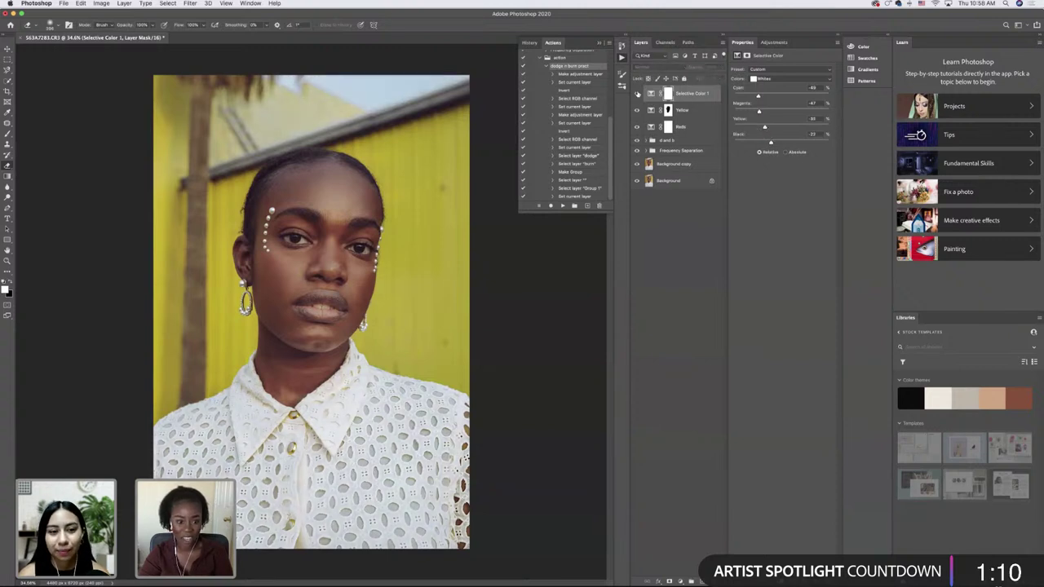
click(637, 93)
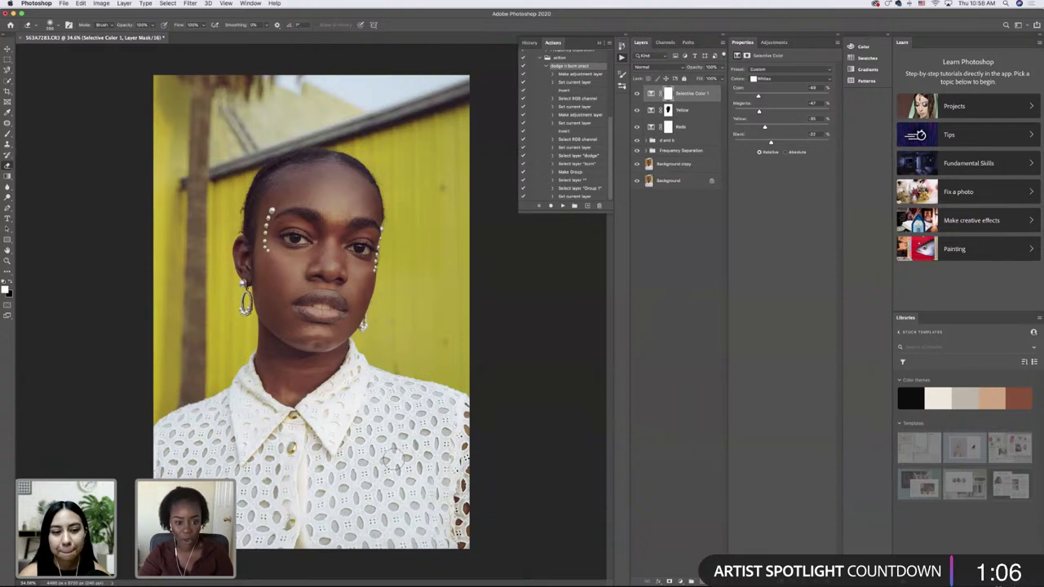
click(683, 581)
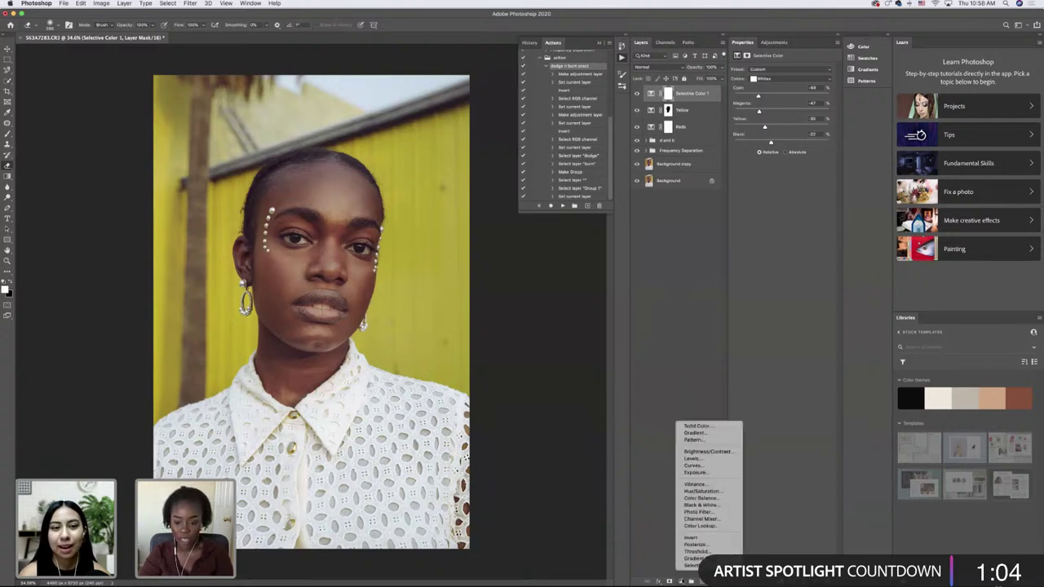
click(693, 492)
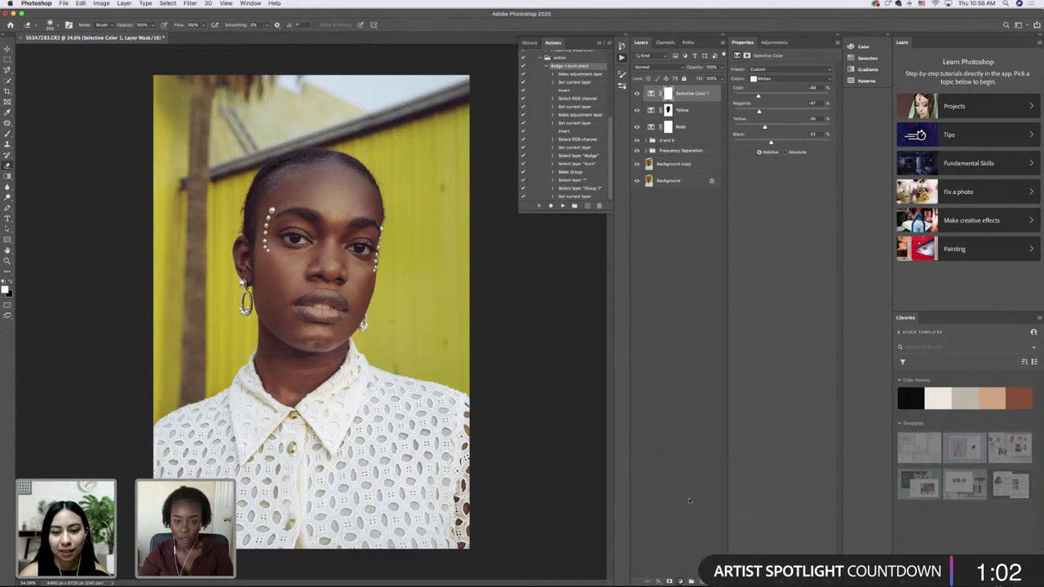
- Target the Yellows in Hue/Saturation 1 and shift their hue toward a golden tone
click(766, 79)
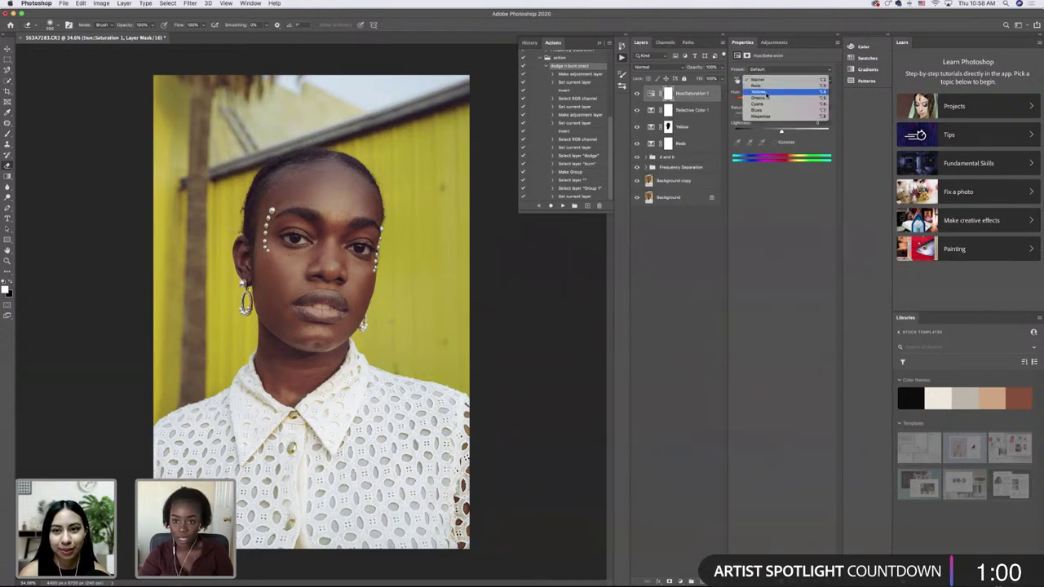
click(767, 92)
mouse_move(782, 101)
mouse_down()
mouse_move(770, 101)
mouse_move(788, 101)
mouse_move(787, 116)
mouse_up()
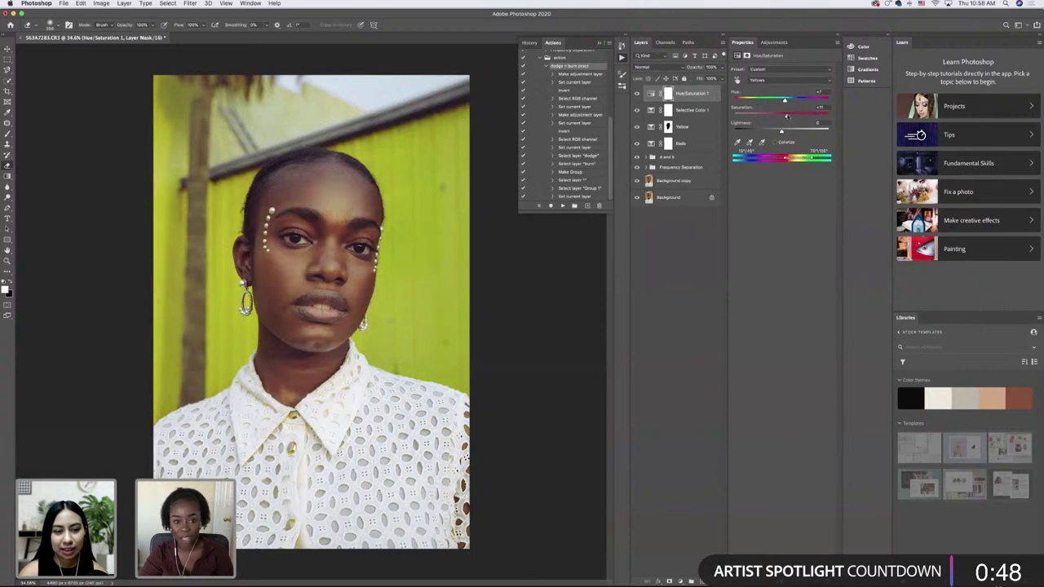
- Preview the face mask, darken the yellows slightly, and compare the adjustment on and off
click(55, 25)
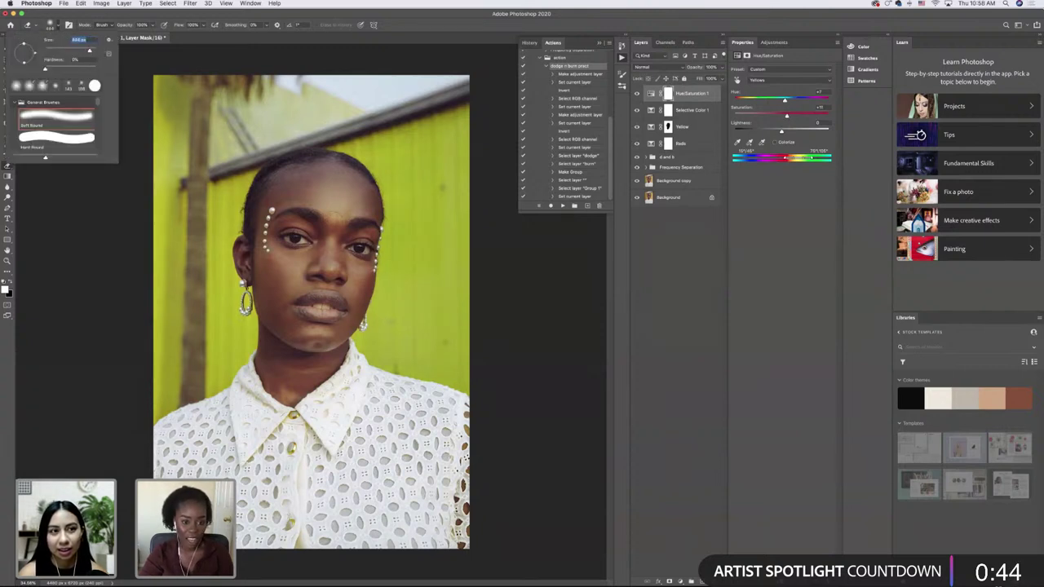
key(Return)
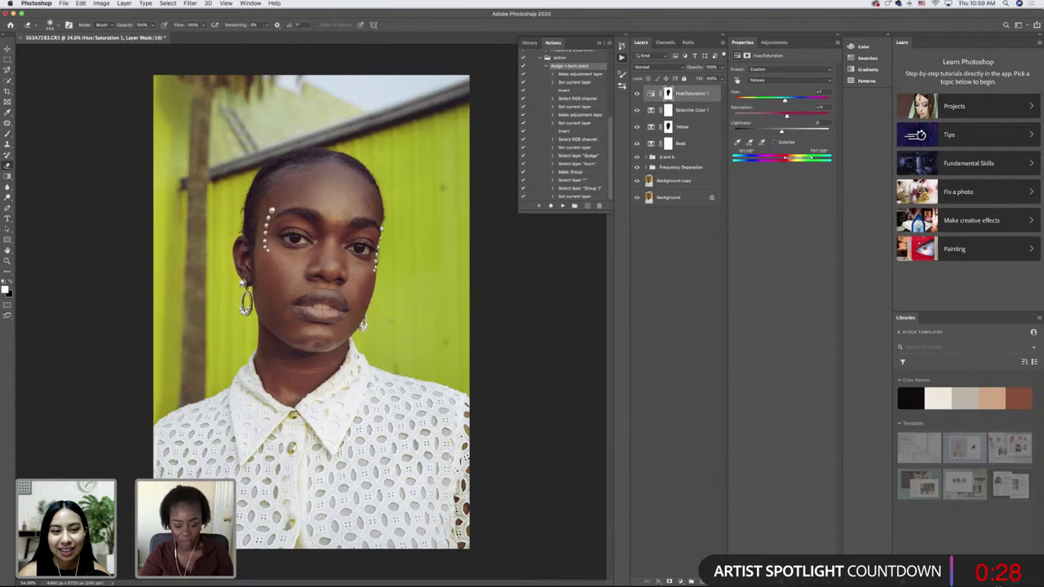
key(backslash)
key(backslash)
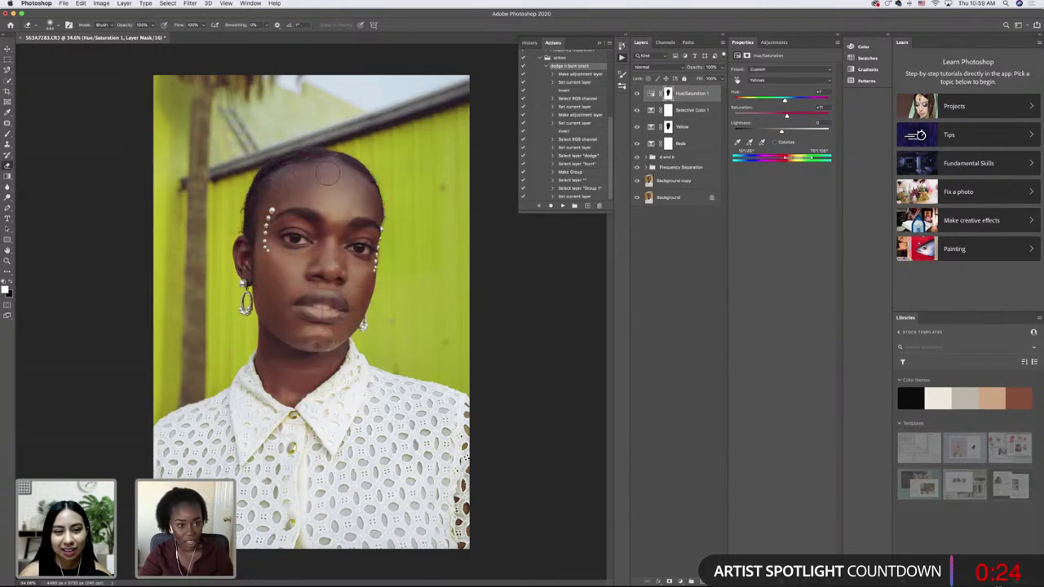
drag(781, 132, 777, 101)
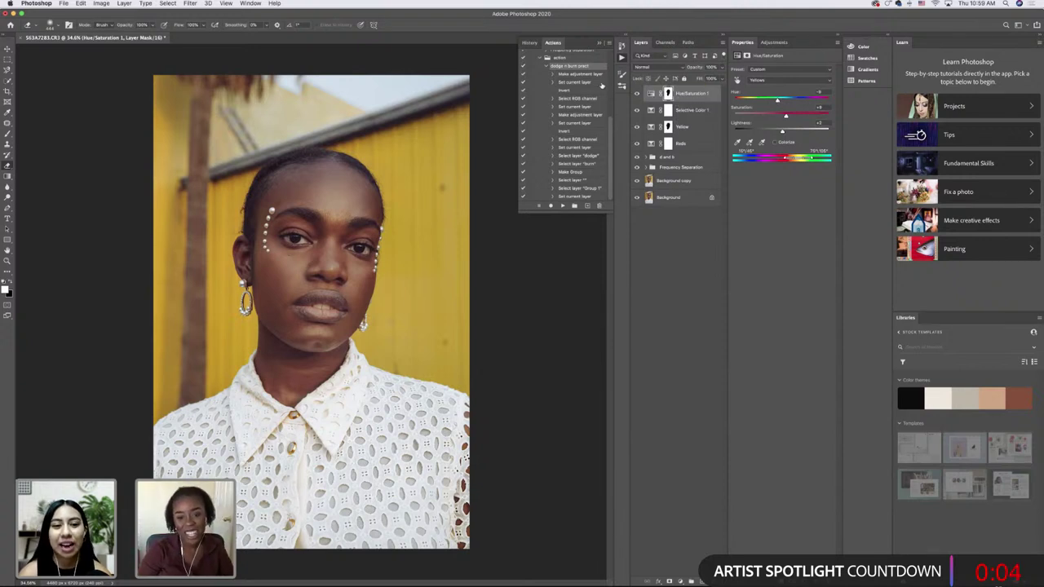
click(637, 93)
click(637, 94)
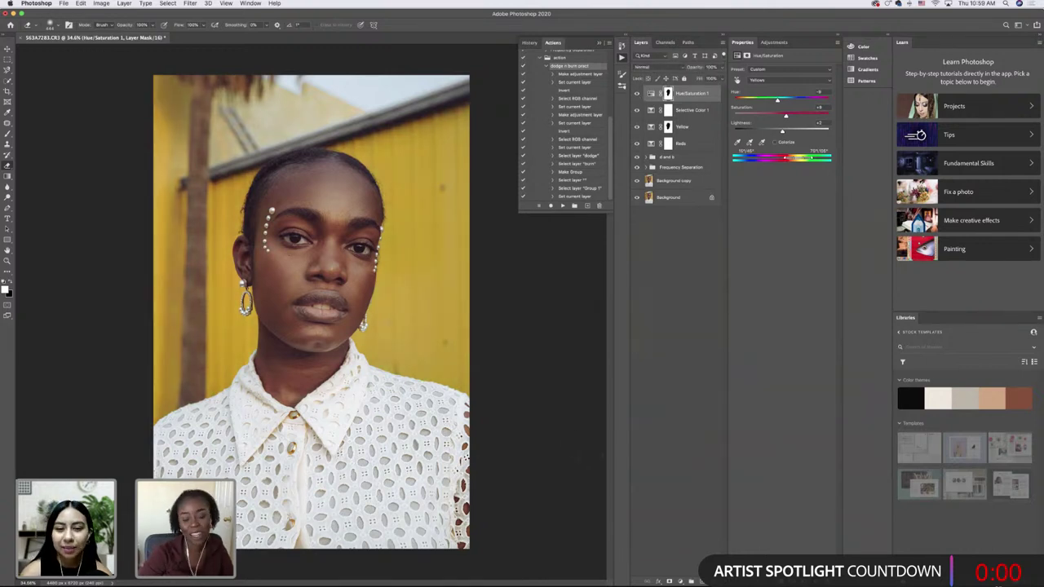
- Select the Hue/Saturation, Selective Color, Yellow and Reds layers and group them as Group 1
click(680, 582)
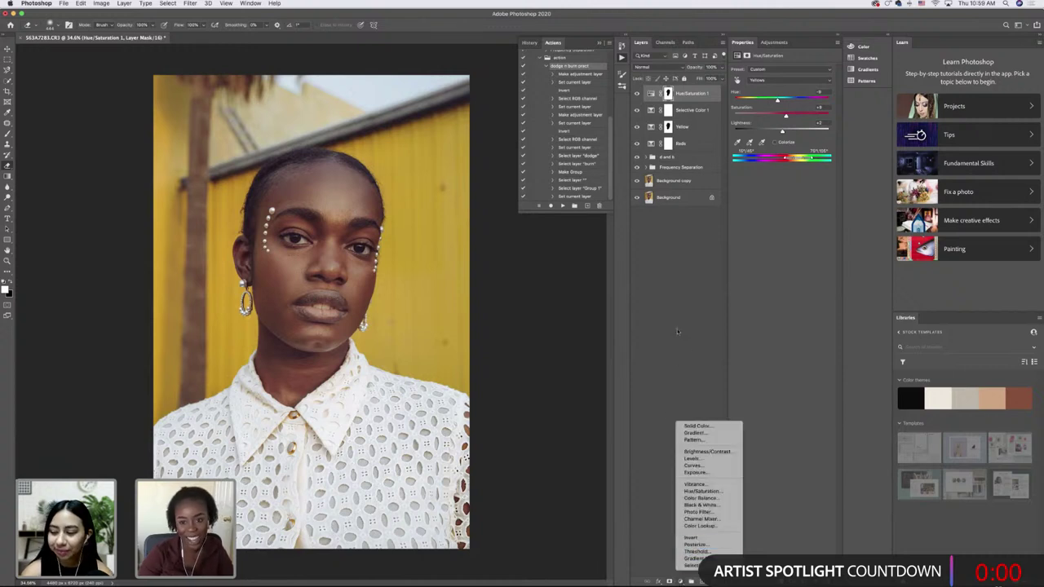
click(661, 345)
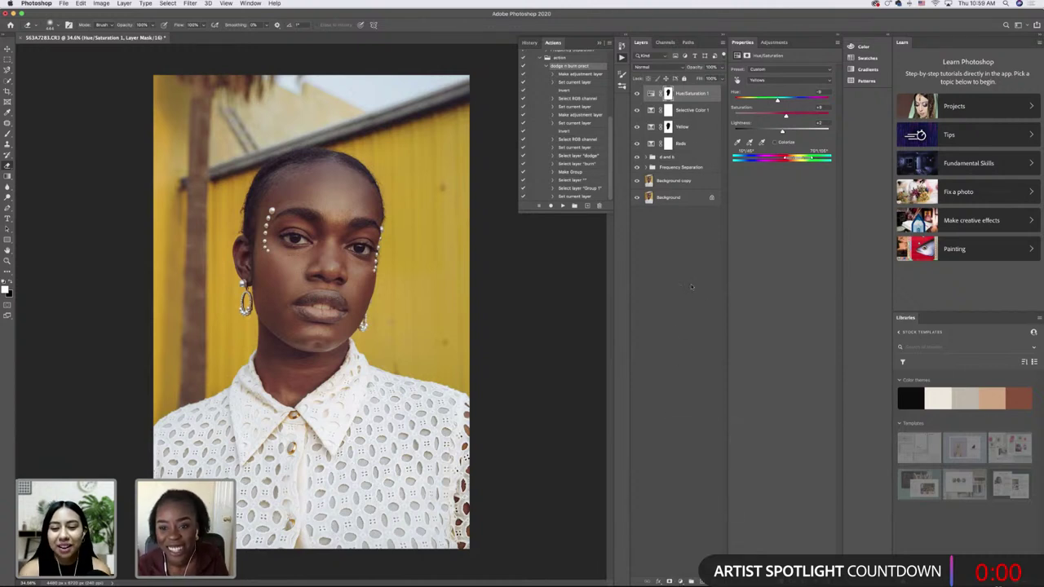
key(alt+shift+bracketleft)
key(alt+shift+bracketleft)
key(alt+shift+bracketleft)
click(690, 581)
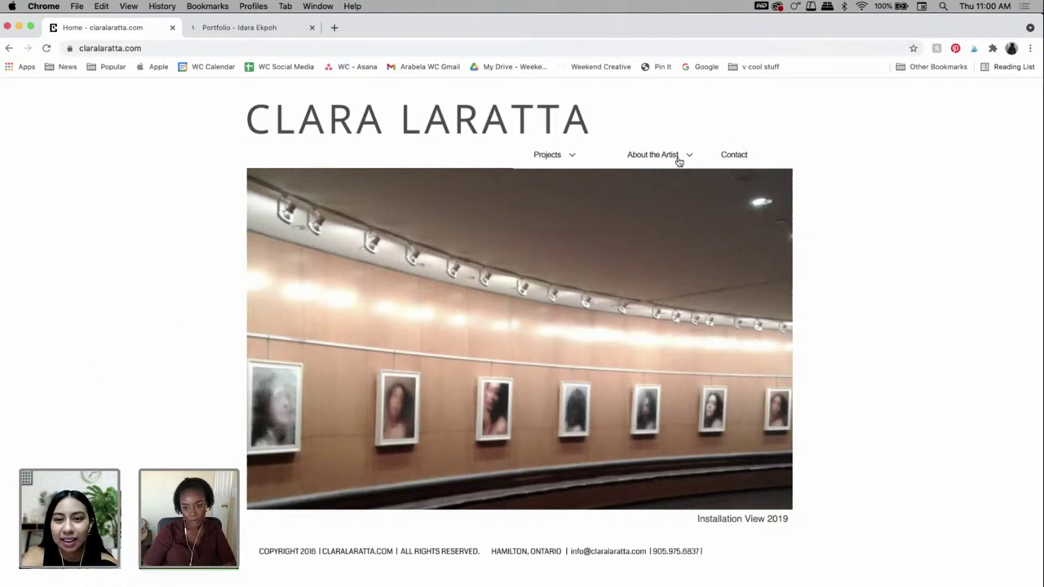
- Visit the artist's Bio page, then open the Personal Effects - 2018 gallery and scroll through it
mouse_move(675, 166)
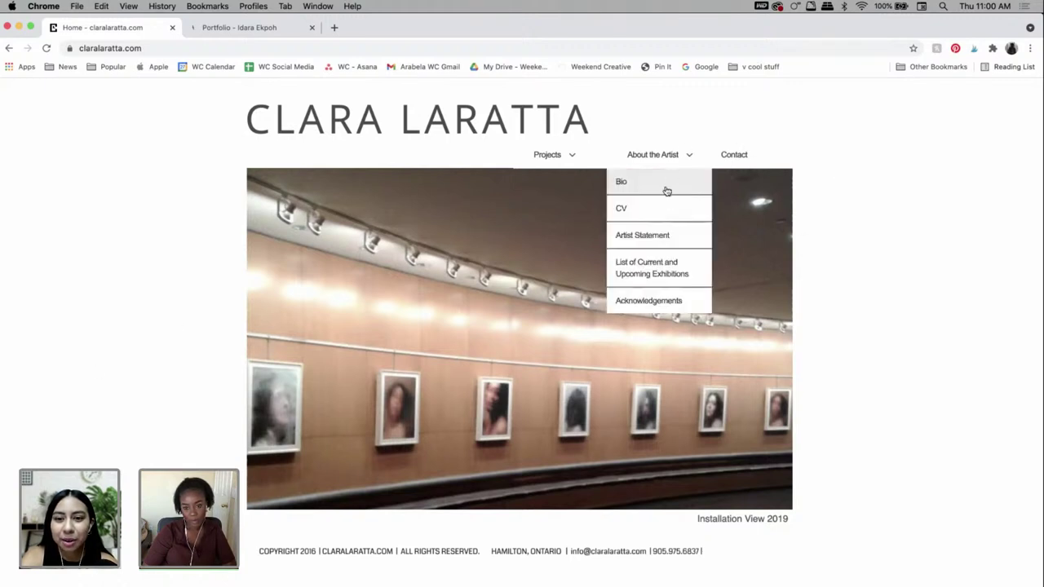
click(666, 188)
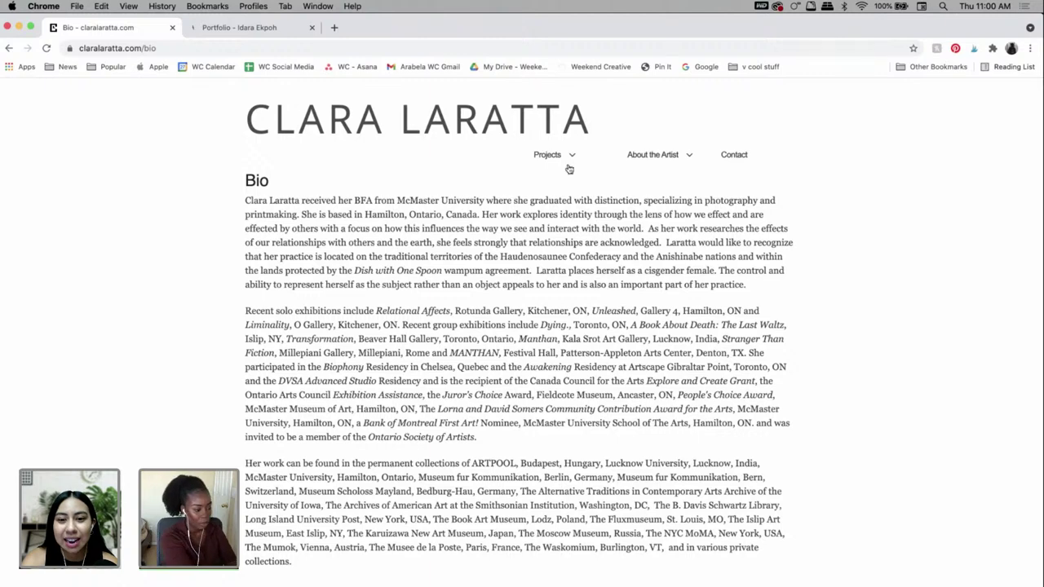
mouse_move(566, 160)
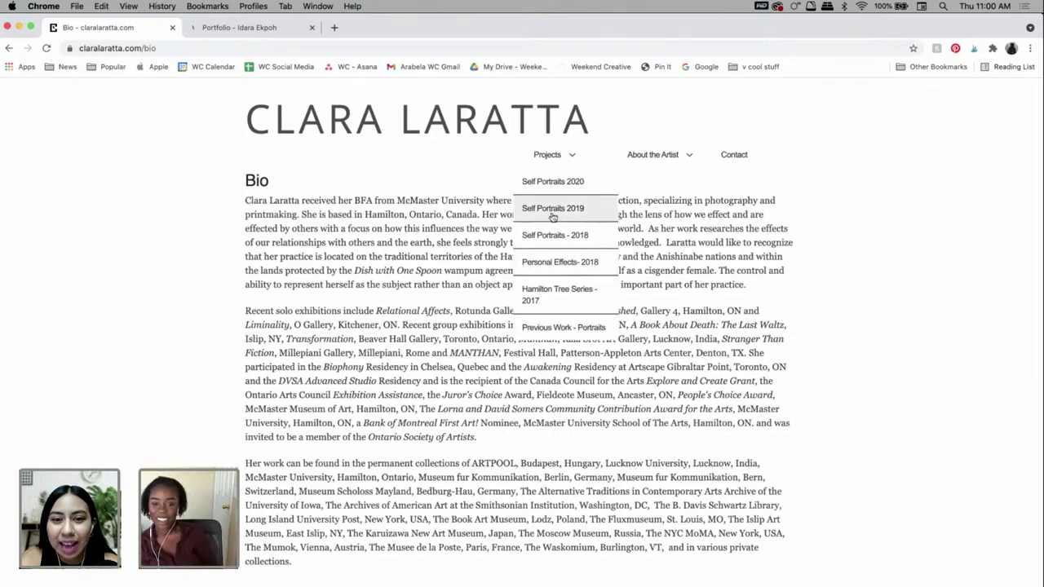
click(569, 265)
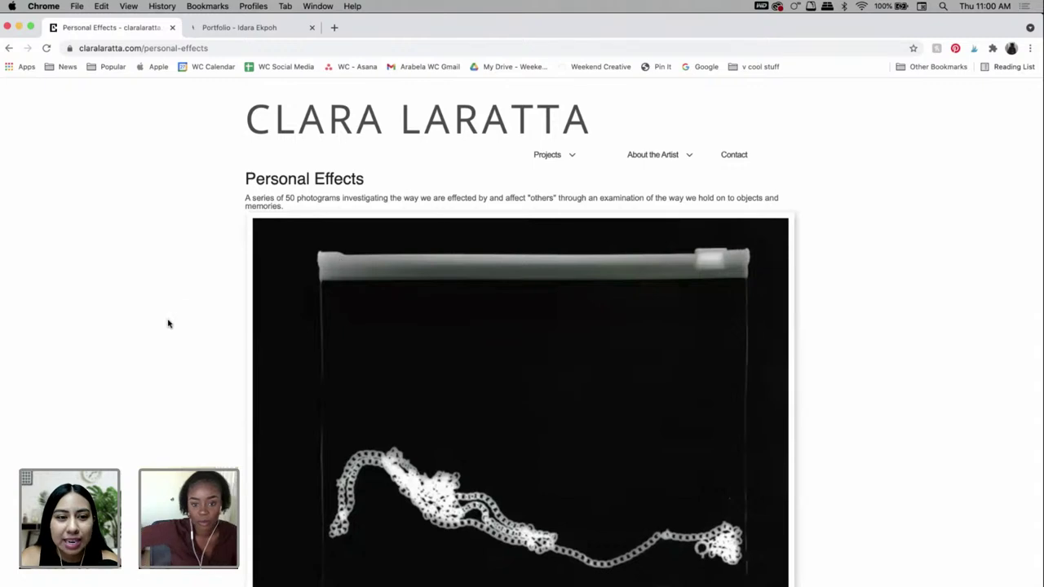
scroll(169, 324, down, 1)
scroll(169, 323, up, 1)
scroll(168, 324, down, 2)
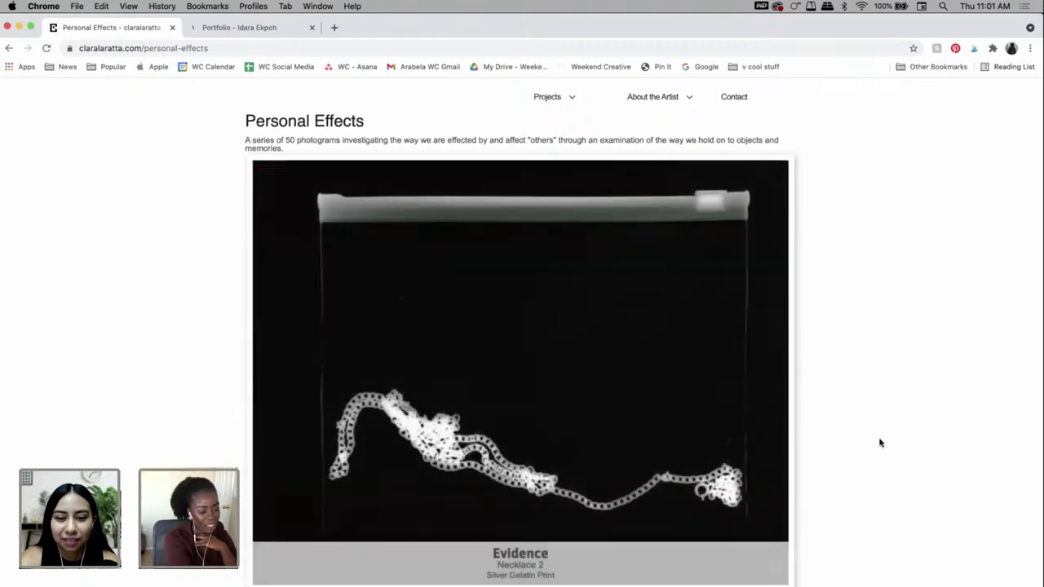
scroll(772, 417, up, 2)
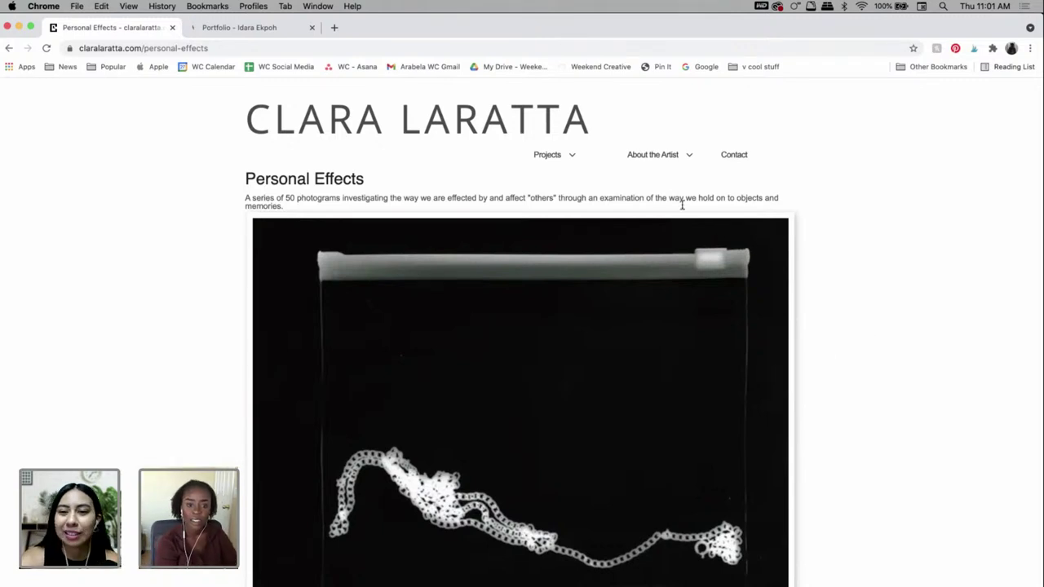
mouse_move(563, 156)
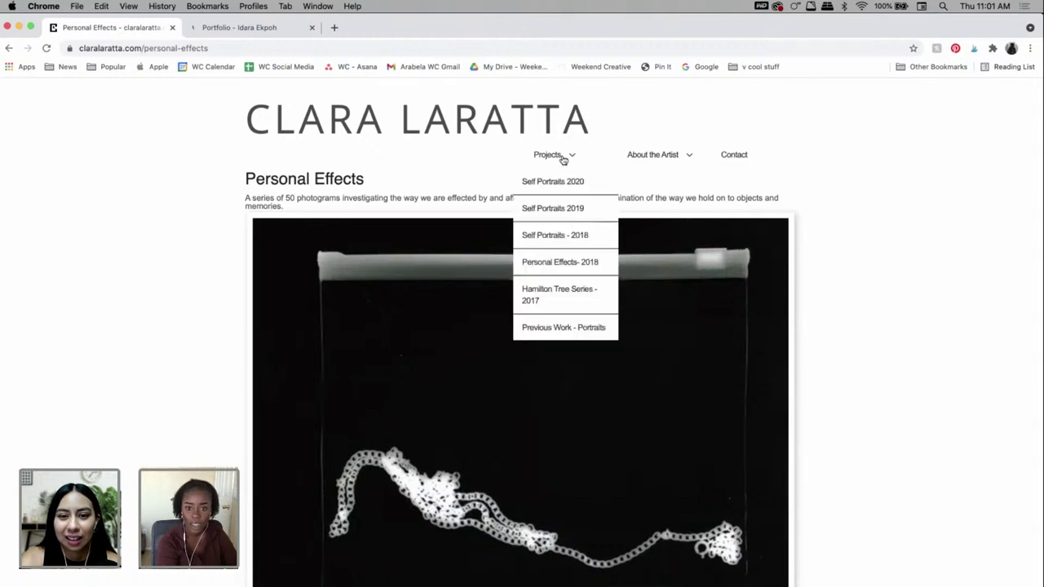
- Open the Self Portraits - 2018 gallery and toggle its slideshow full screen on and off
click(572, 238)
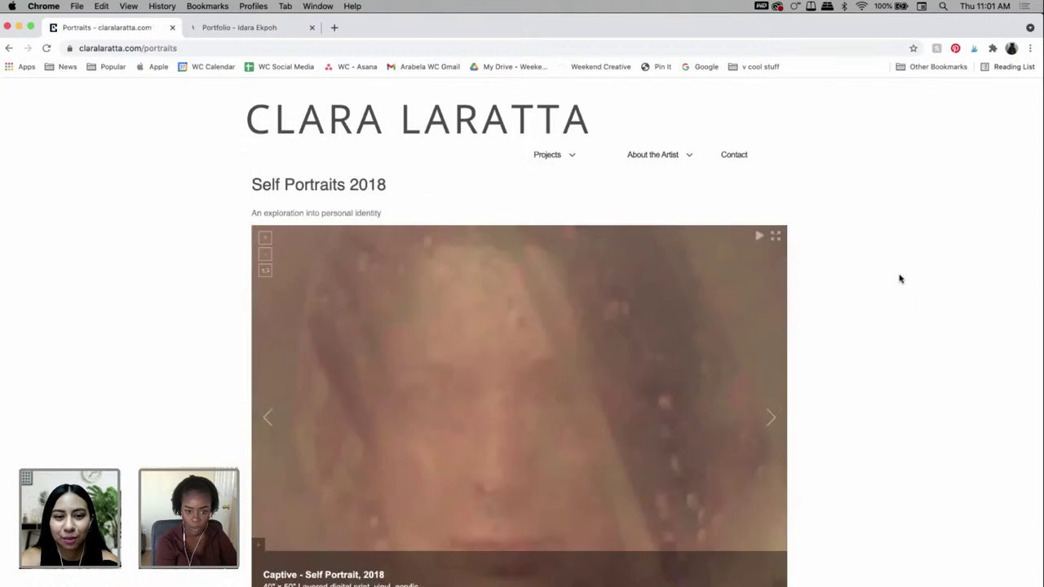
scroll(900, 258, down, 1)
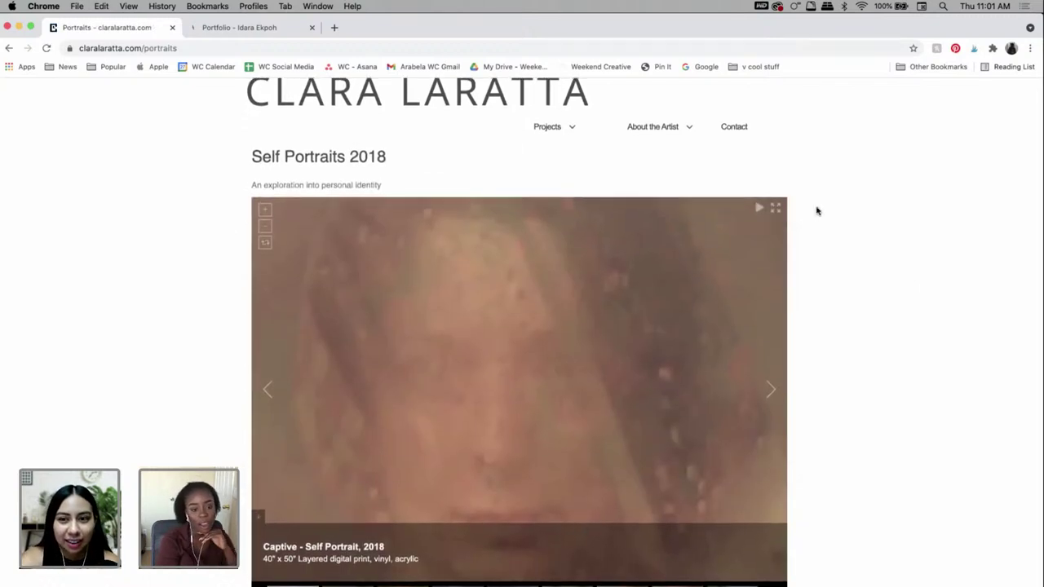
click(775, 209)
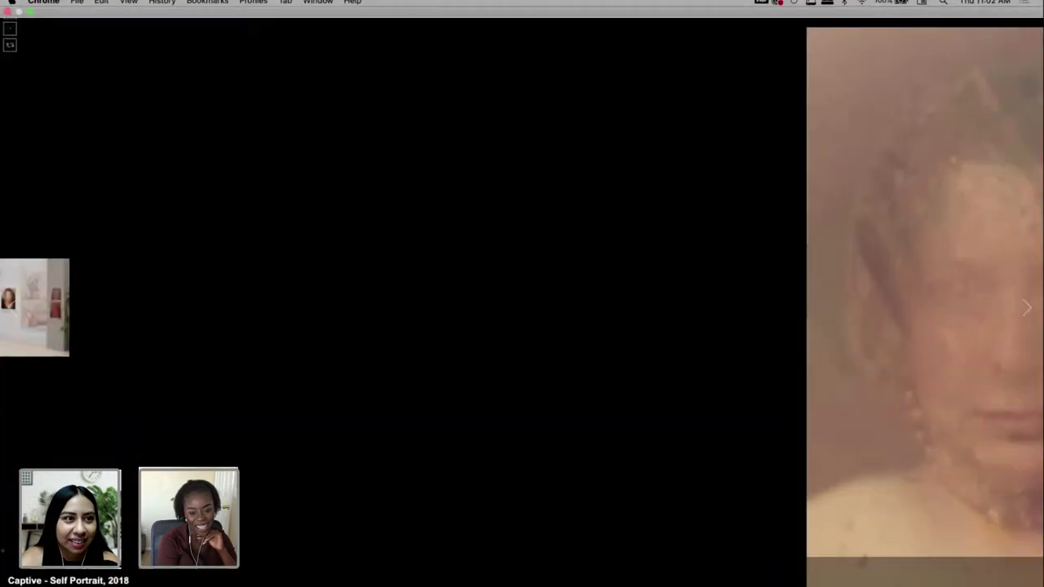
click(31, 12)
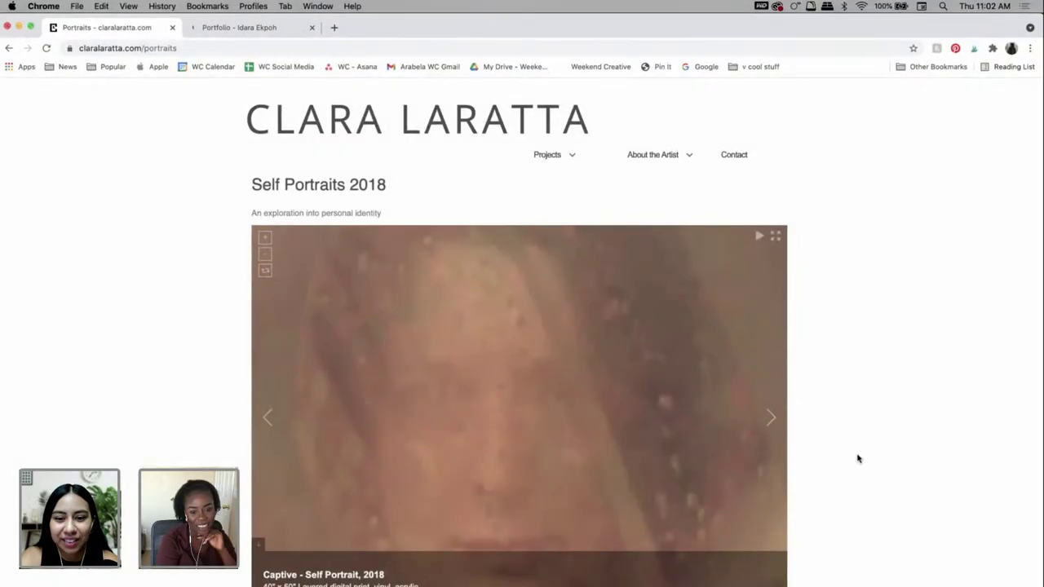
scroll(858, 457, down, 1)
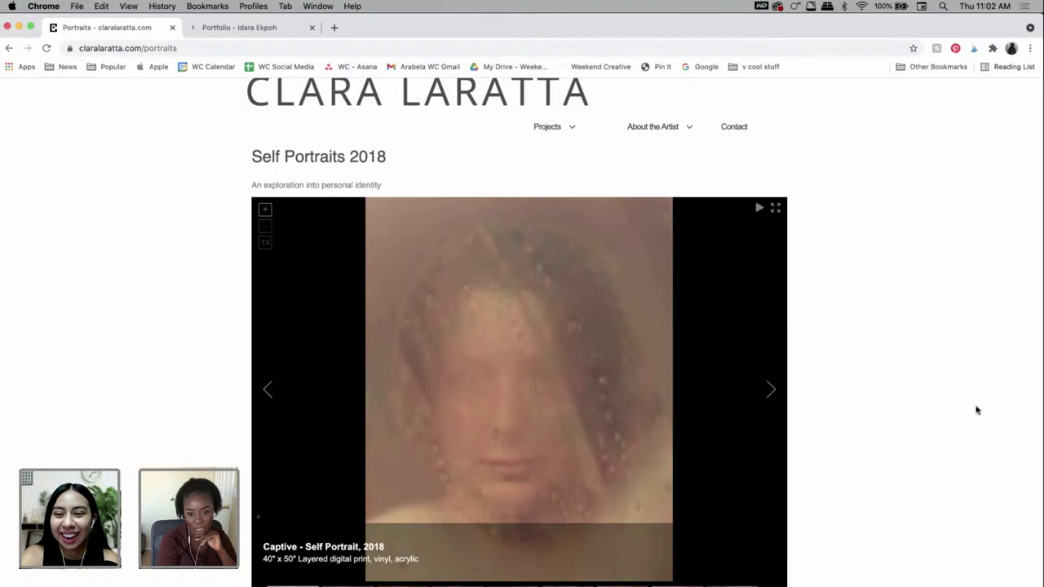
scroll(977, 410, up, 3)
scroll(977, 410, down, 1)
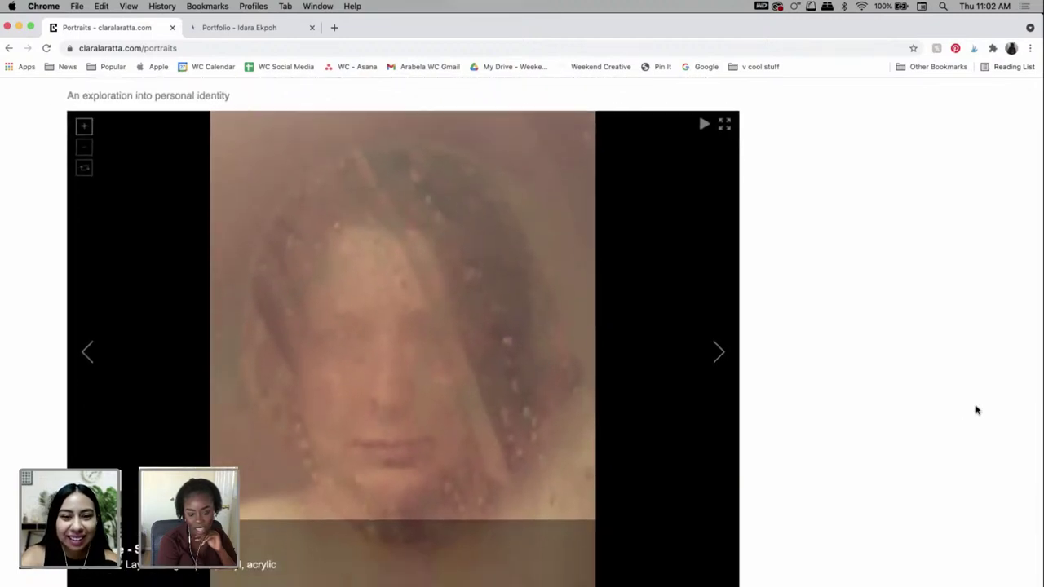
scroll(977, 410, left, 2)
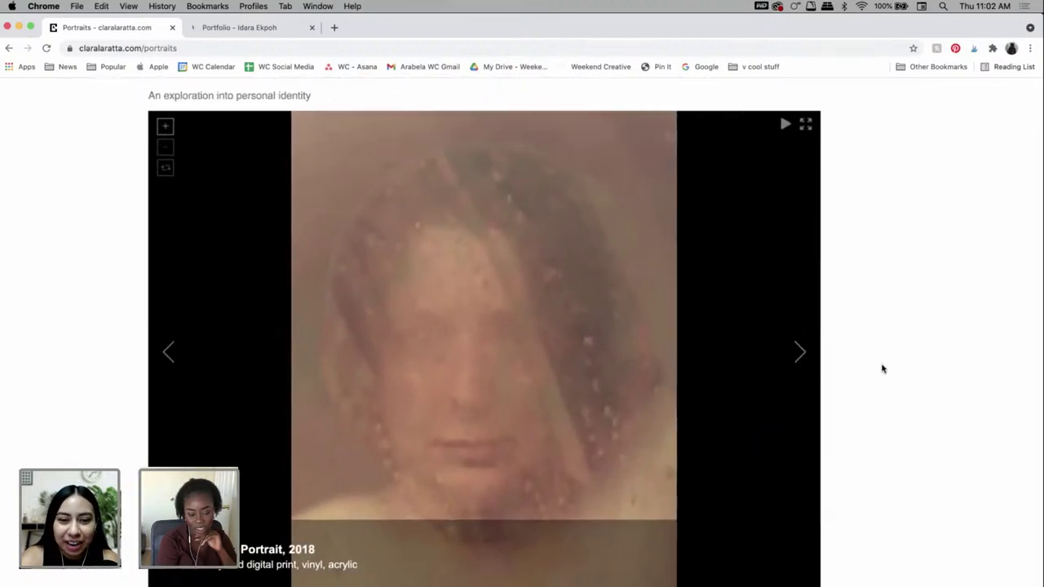
- Step the slideshow past Captive, fitting one portrait fully into the frame
click(796, 353)
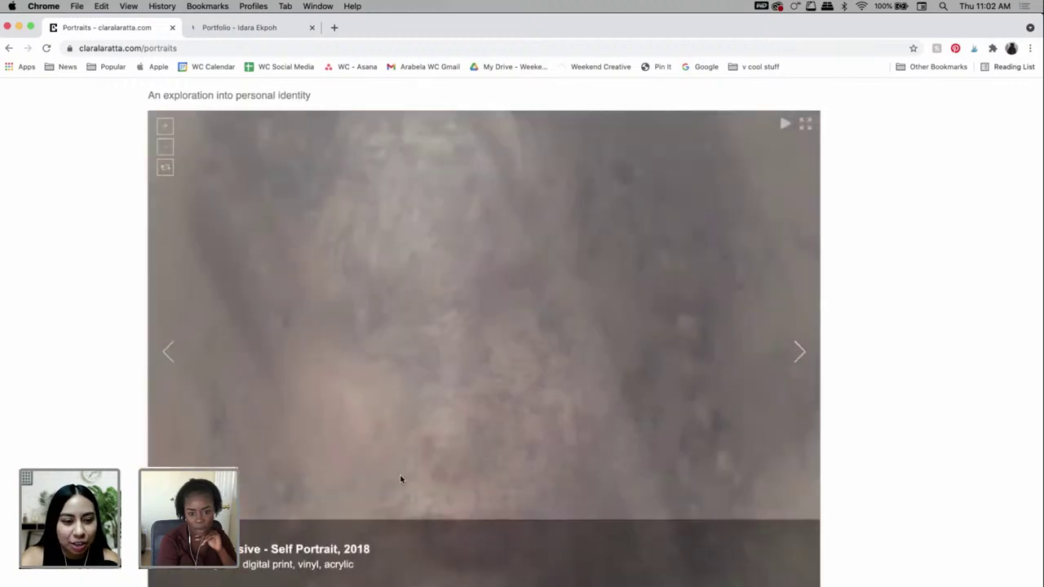
click(722, 413)
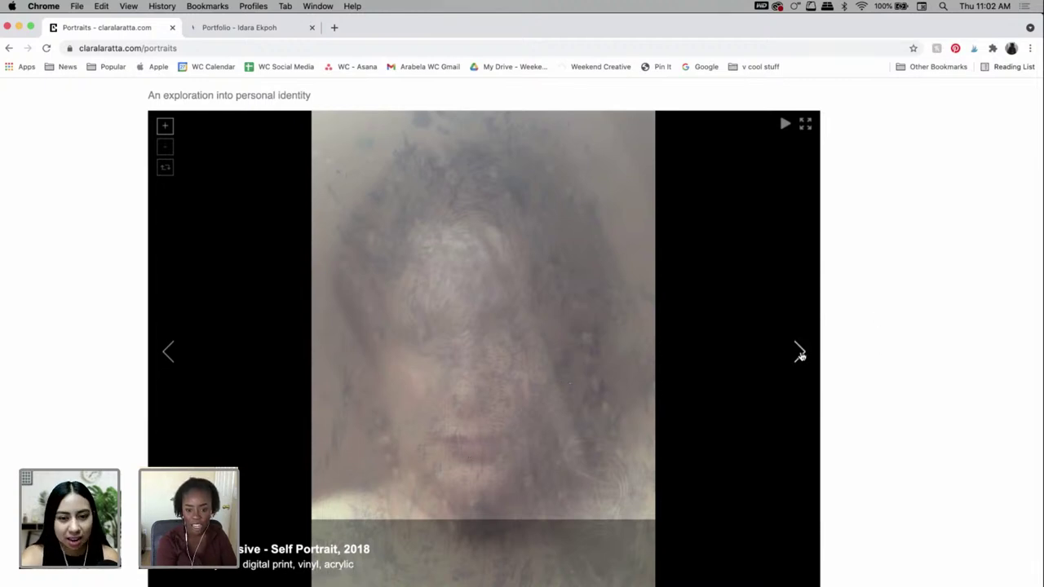
click(799, 352)
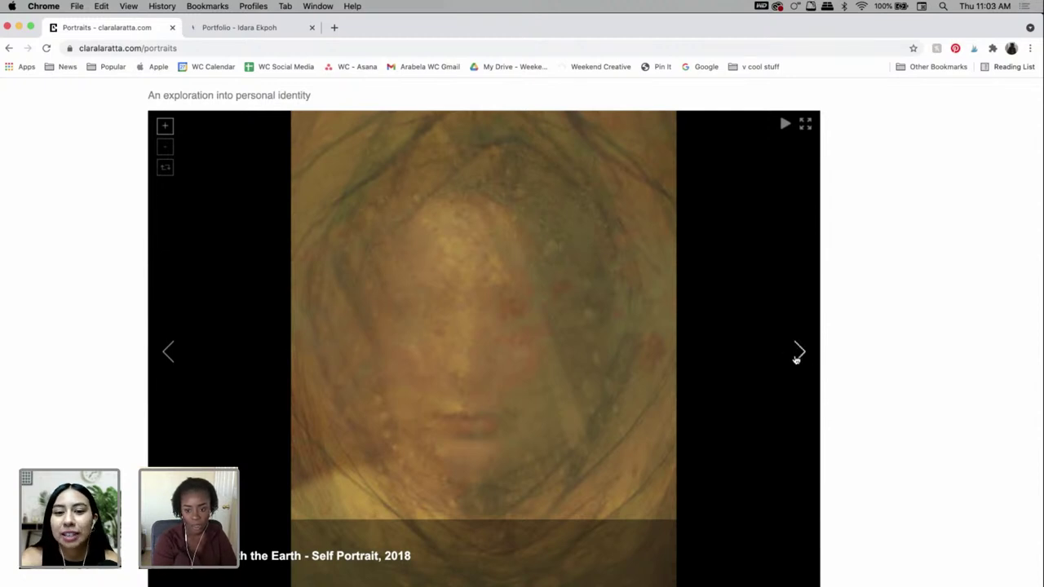
- Advance the Portraits slideshow past several self-portraits to the gallery installation photo
click(797, 353)
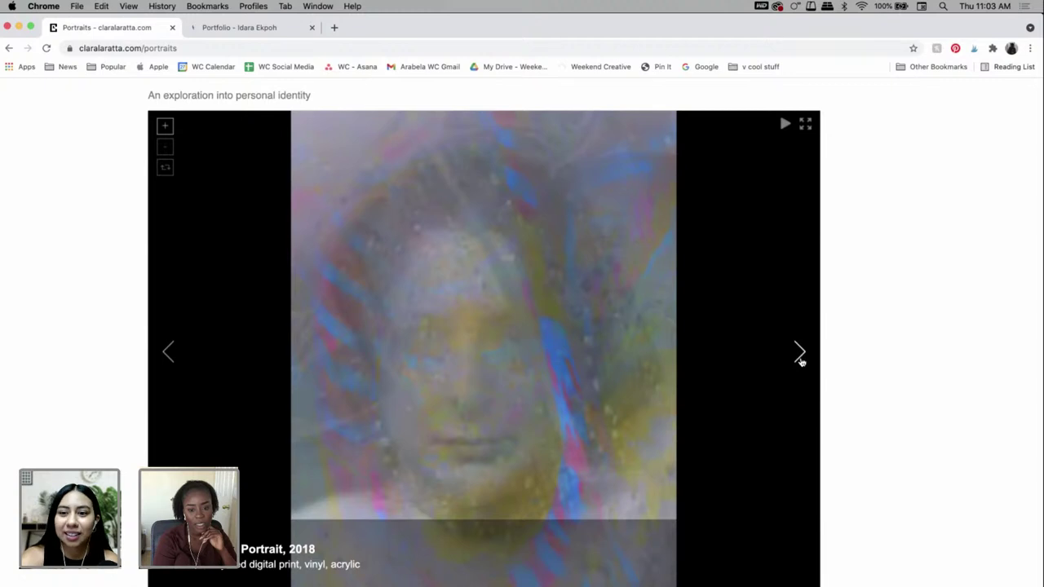
click(799, 356)
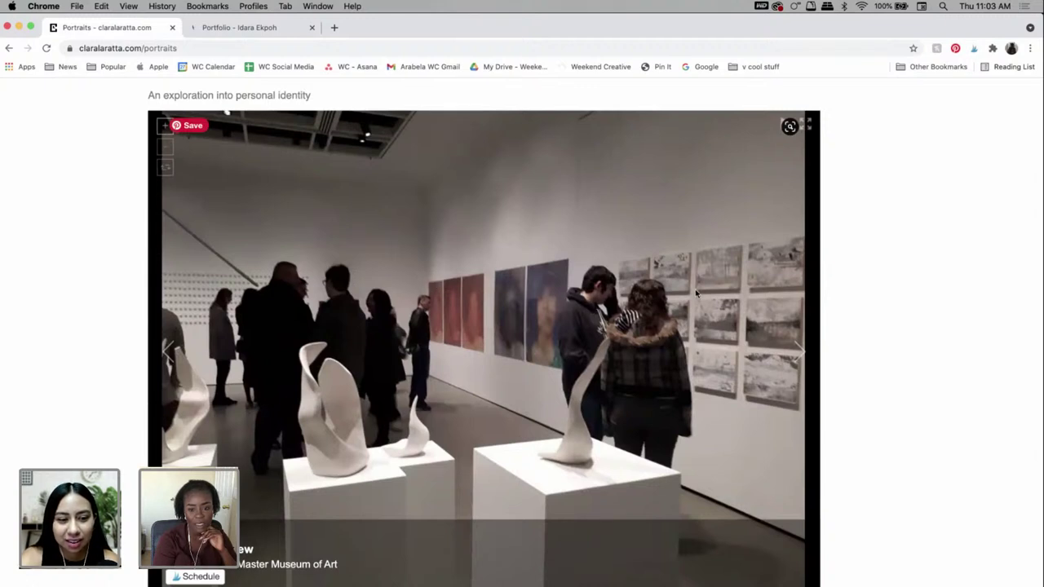
click(799, 352)
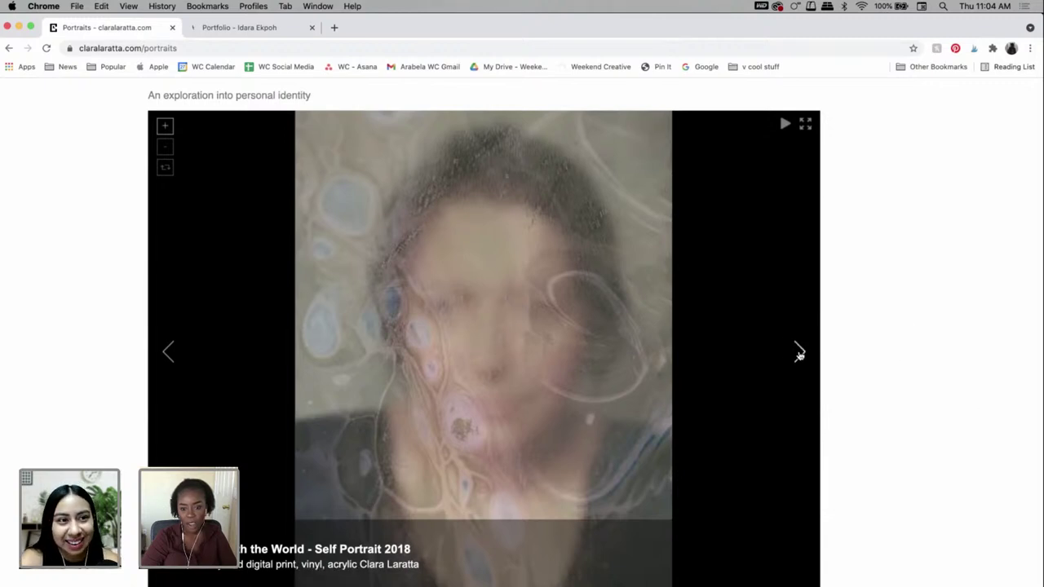
click(799, 352)
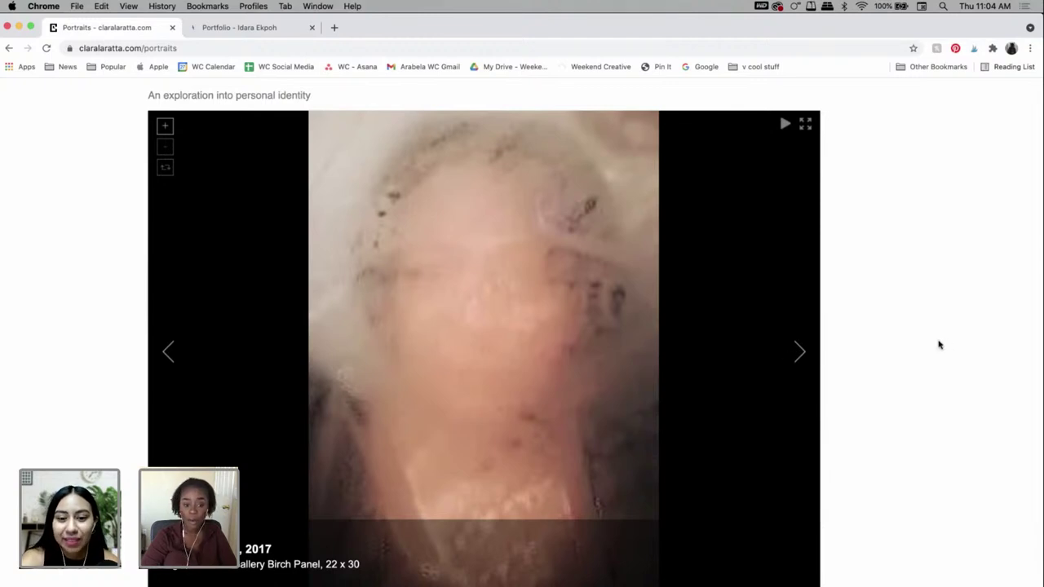
click(800, 353)
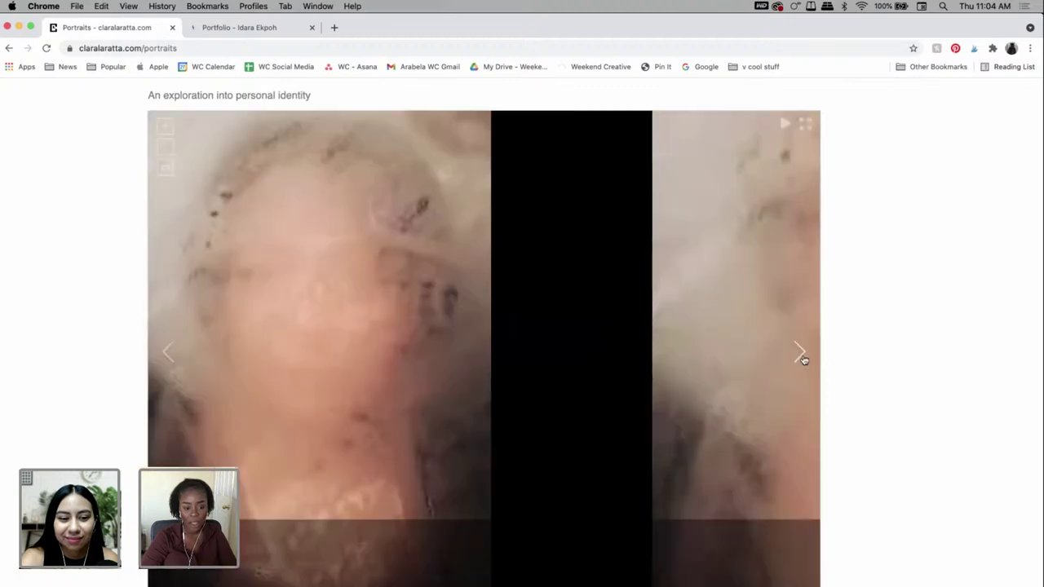
click(800, 354)
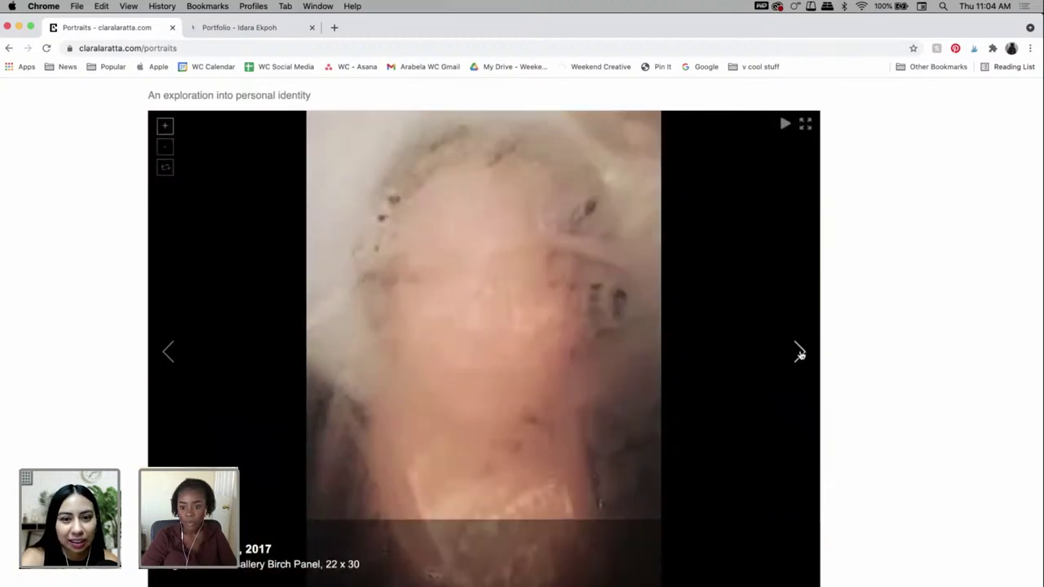
click(800, 354)
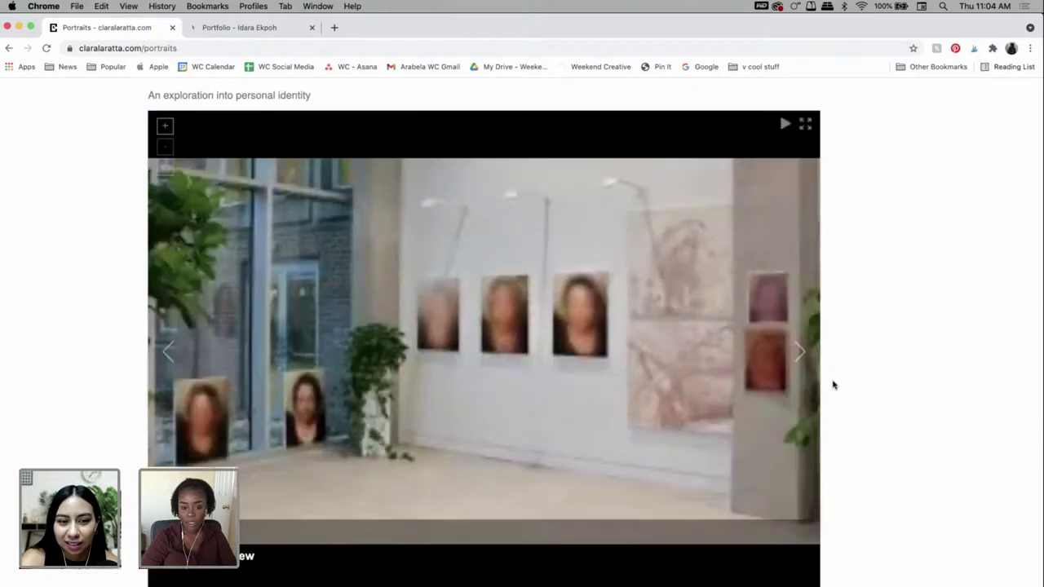
- Advance the Self Portraits 2018 slideshow from Portrait, 2018 through Captive to Ravished Missive
click(800, 354)
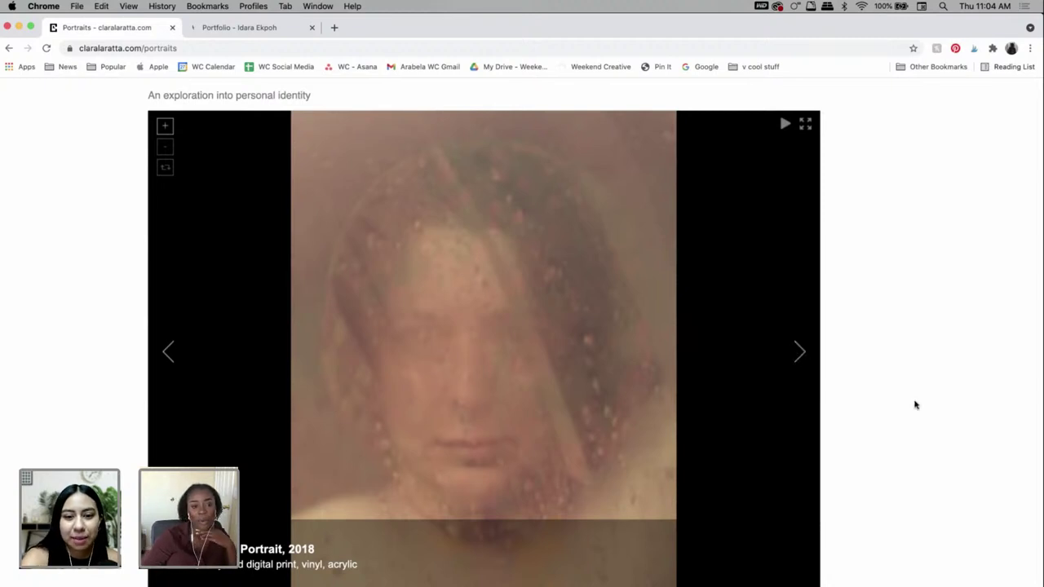
scroll(914, 404, down, 1)
scroll(914, 404, up, 2)
scroll(914, 405, down, 1)
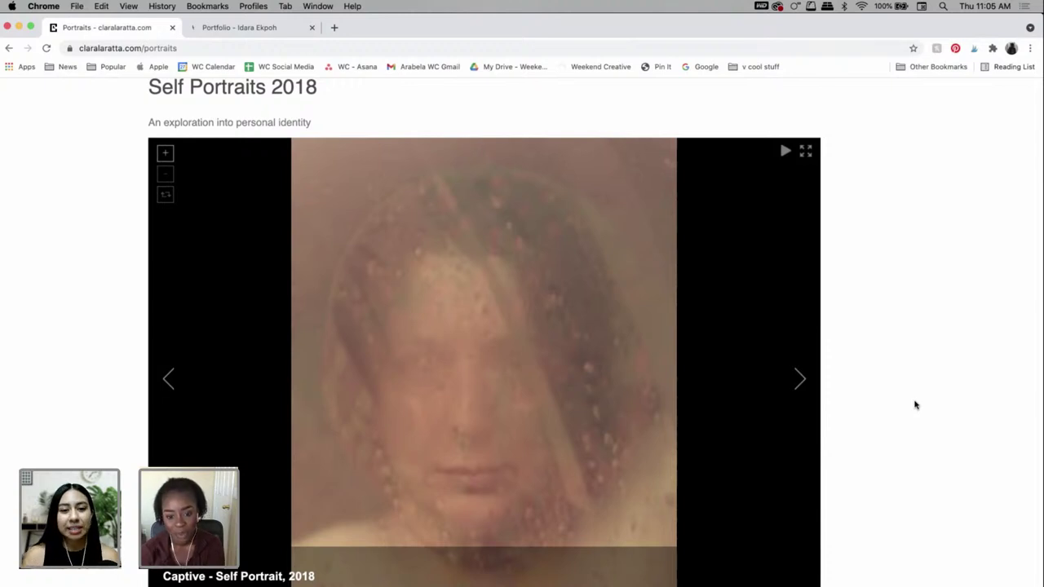
click(800, 380)
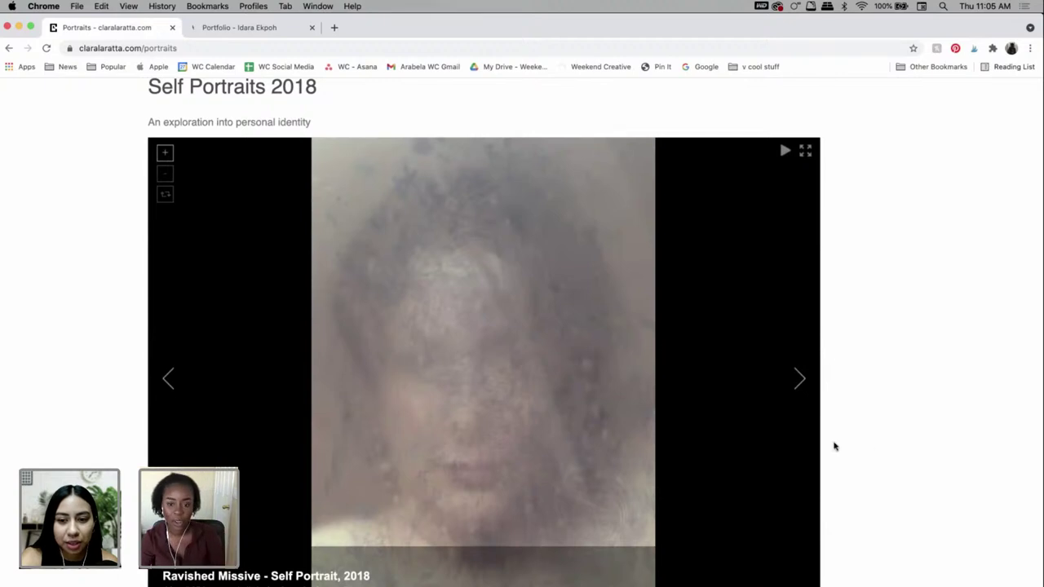
- Move on to the '…th the Earth' self-portrait and drop down the Projects menu
scroll(886, 449, down, 1)
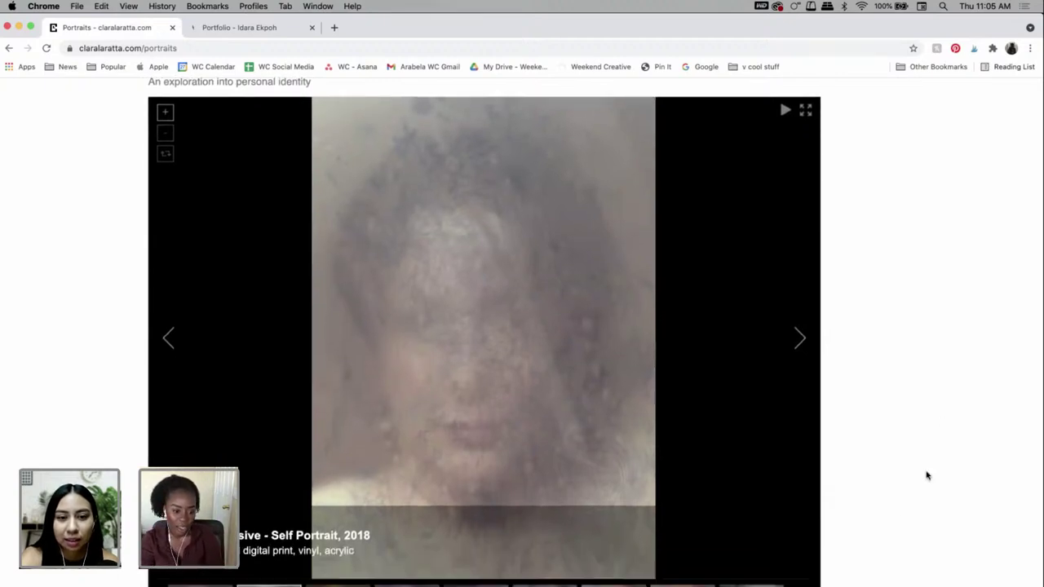
scroll(925, 474, down, 1)
scroll(925, 474, up, 1)
scroll(927, 476, down, 1)
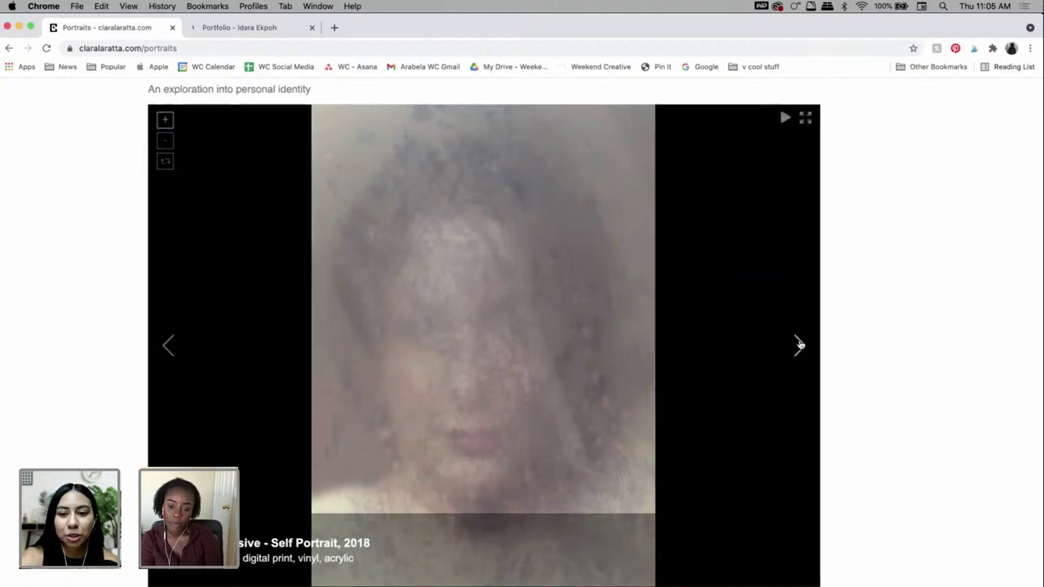
click(799, 346)
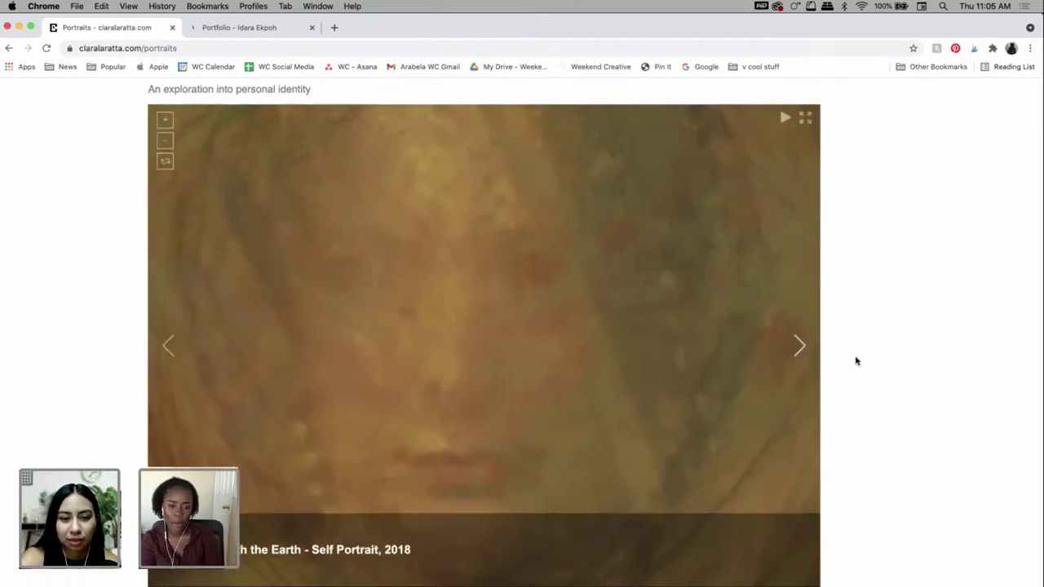
scroll(957, 354, up, 3)
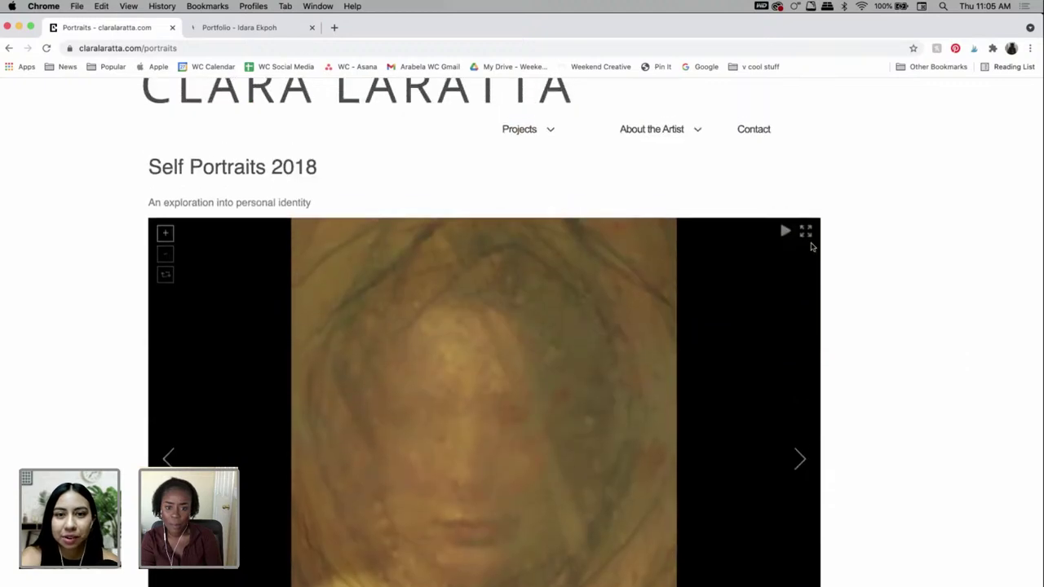
mouse_move(532, 129)
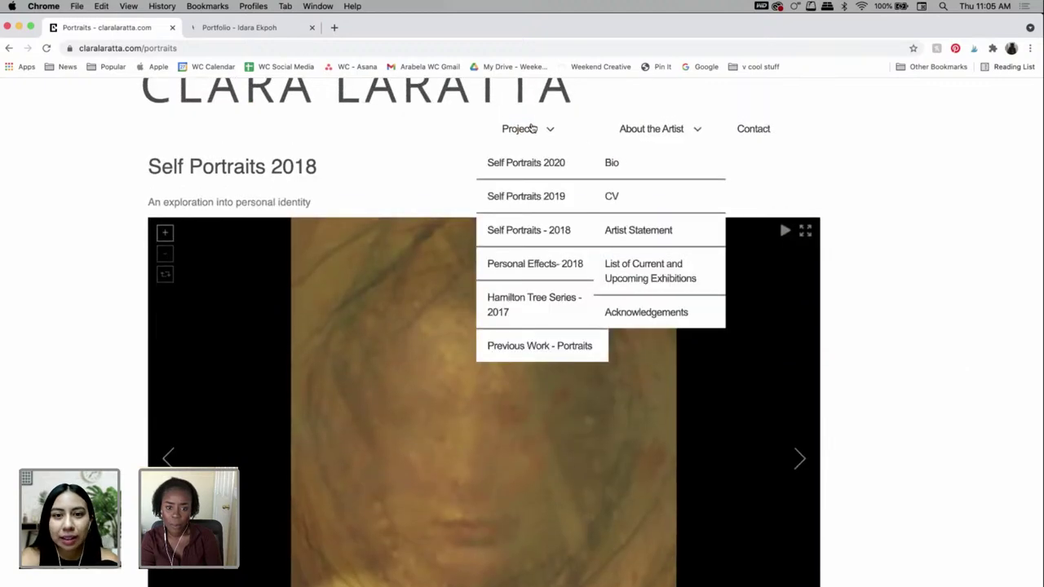
click(533, 200)
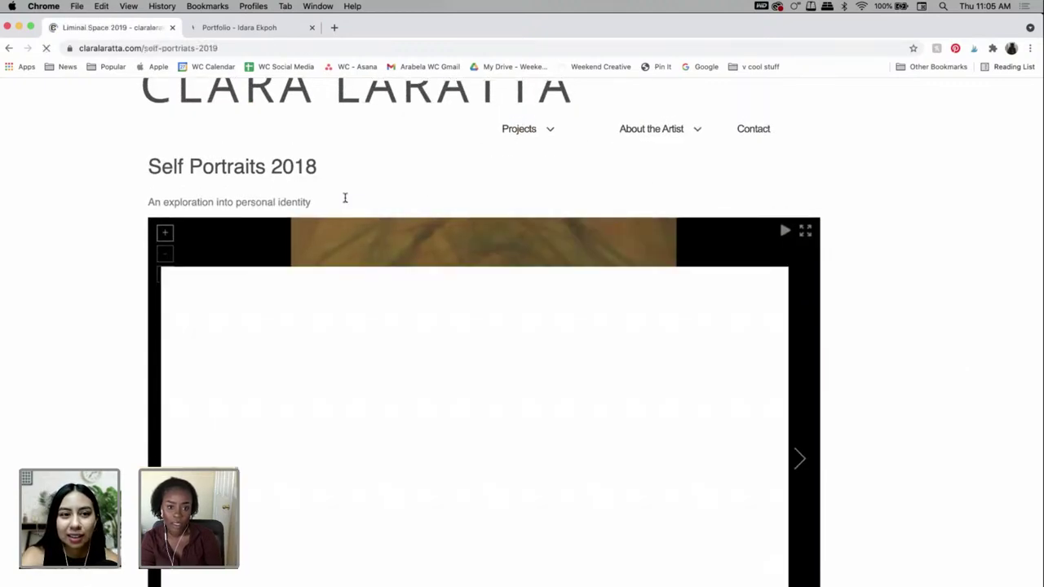
scroll(135, 400, down, 1)
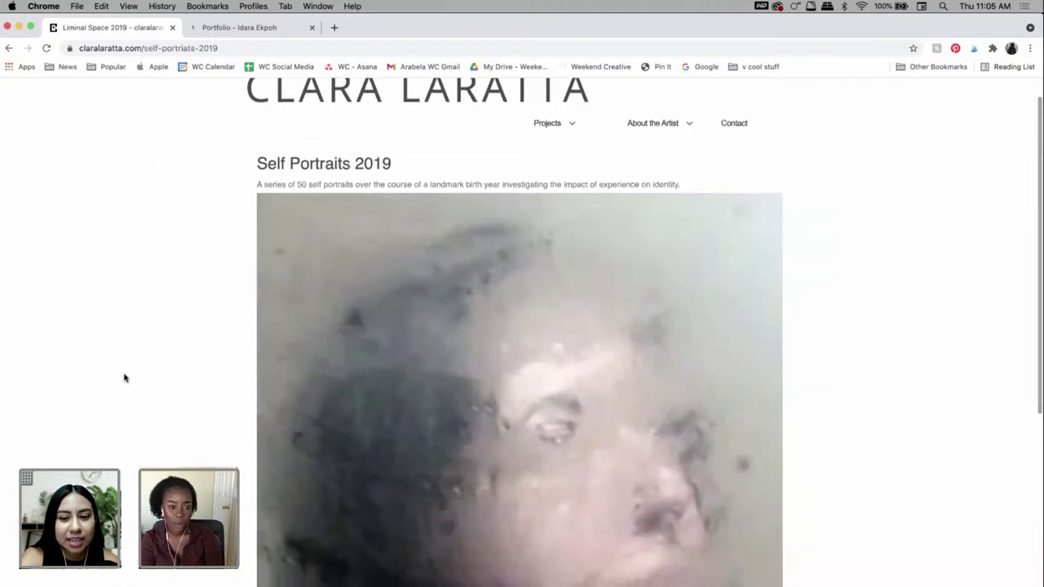
scroll(113, 326, down, 2)
scroll(112, 326, up, 1)
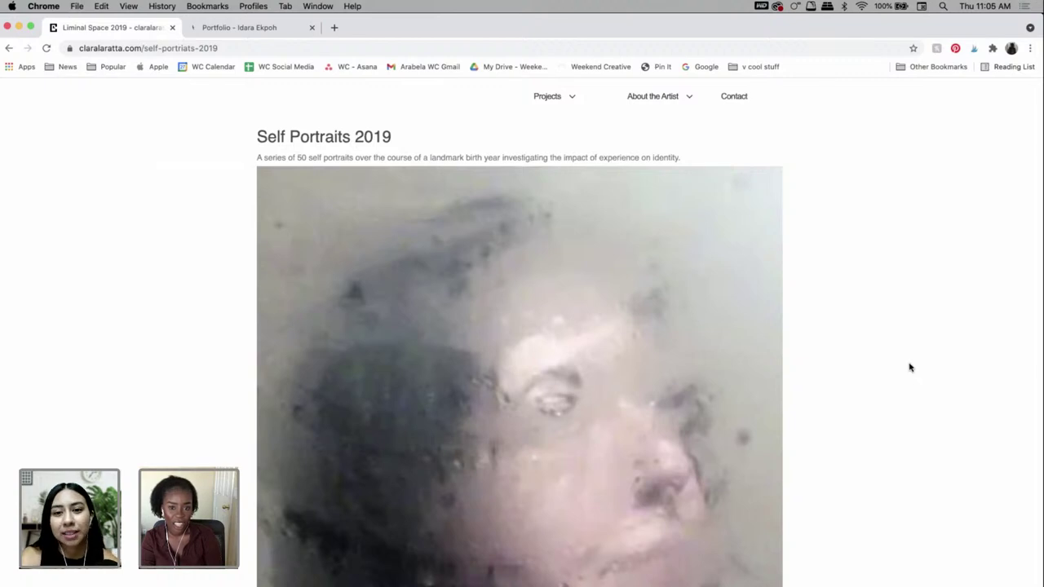
scroll(656, 583, down, 3)
scroll(656, 583, down, 4)
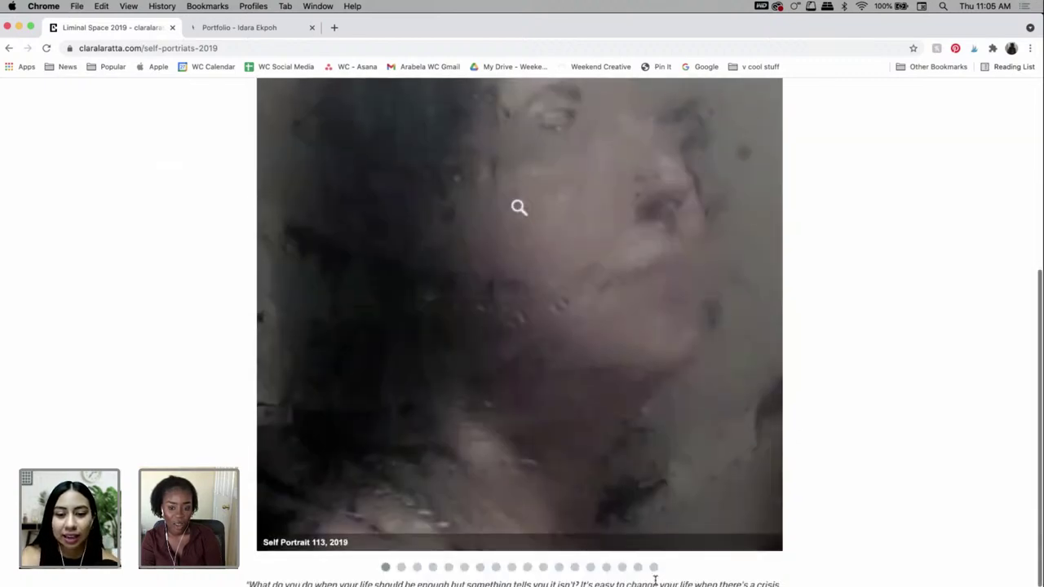
scroll(667, 516, up, 3)
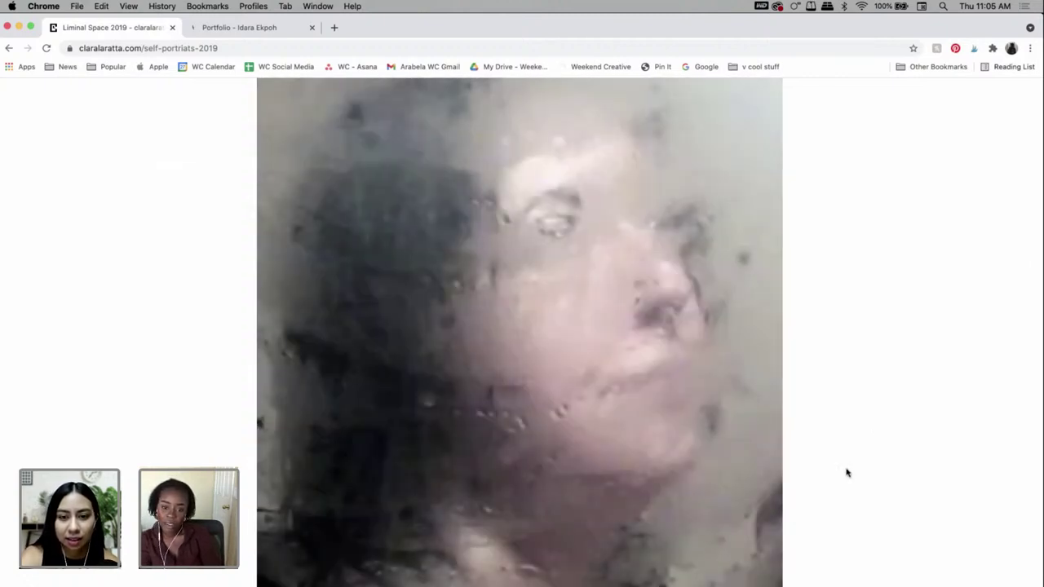
scroll(845, 470, down, 1)
key(Right)
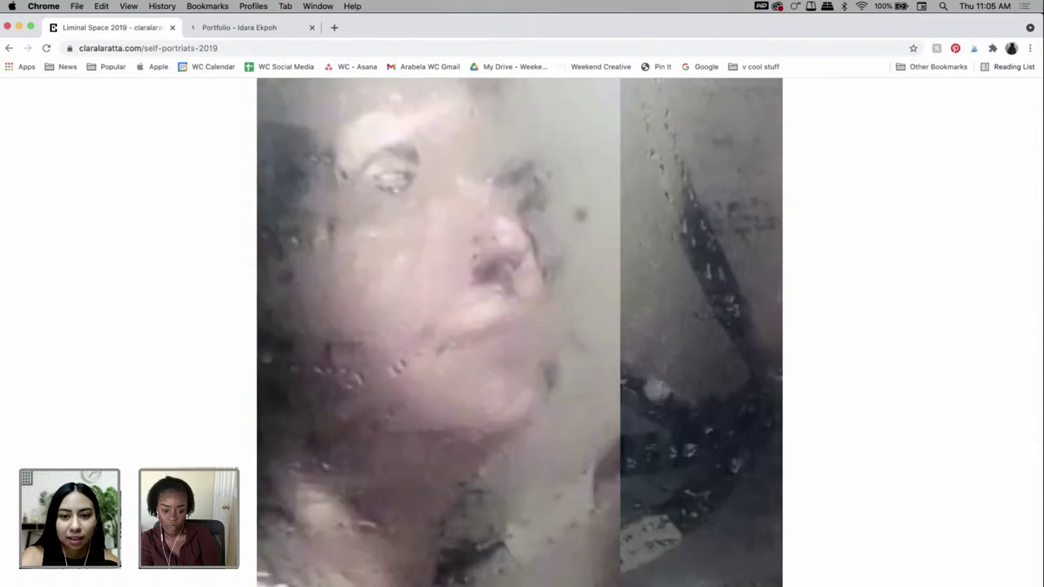
scroll(126, 560, up, 1)
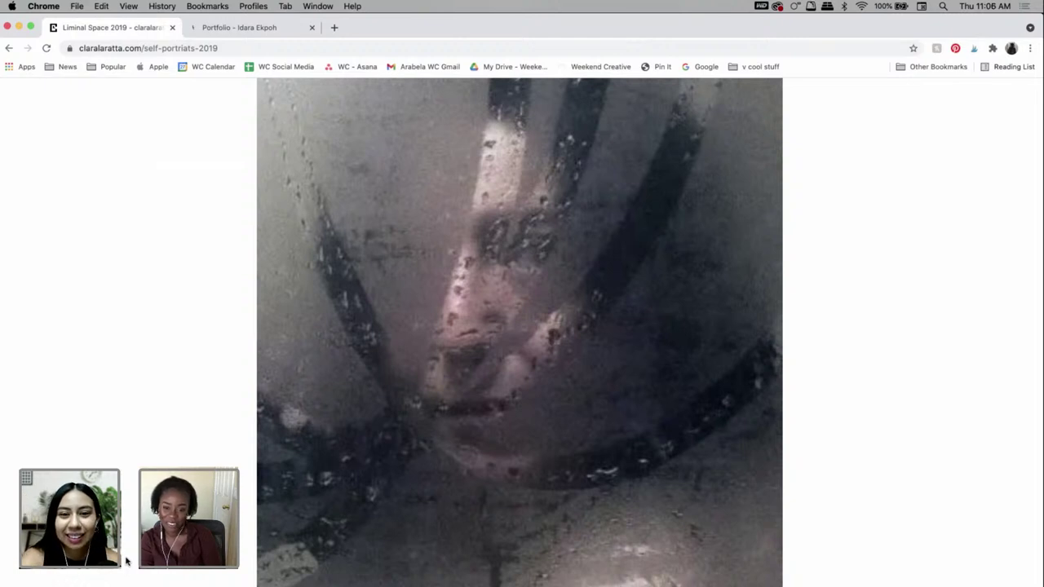
scroll(126, 560, down, 1)
scroll(126, 560, down, 1)
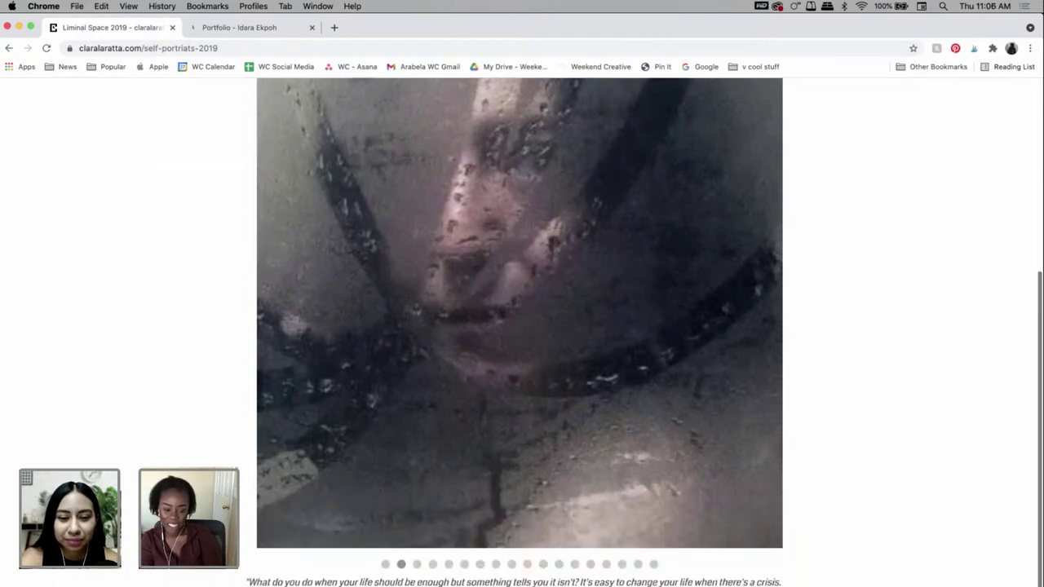
scroll(126, 560, down, 1)
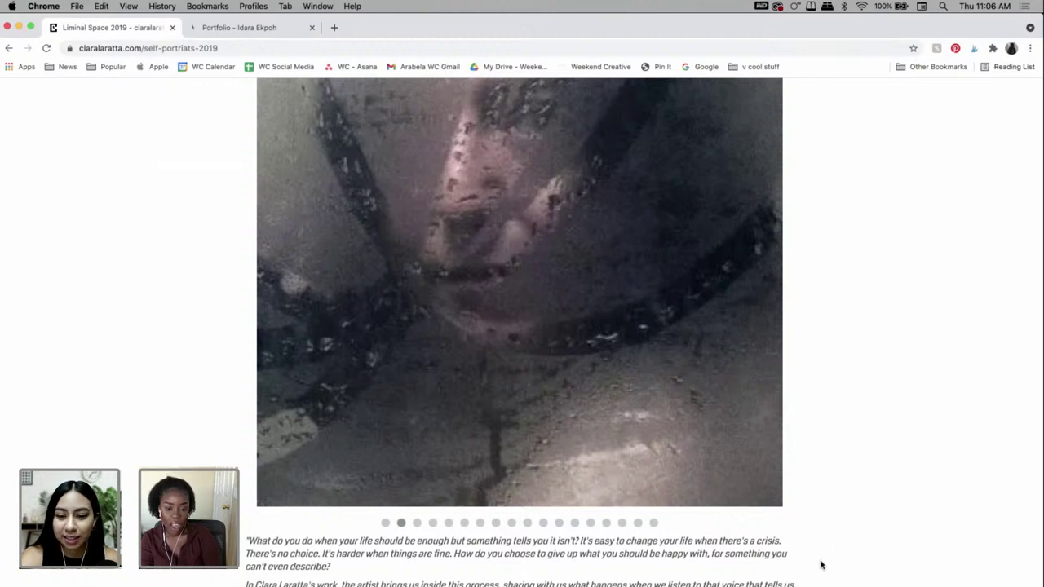
scroll(820, 564, down, 1)
scroll(820, 564, up, 1)
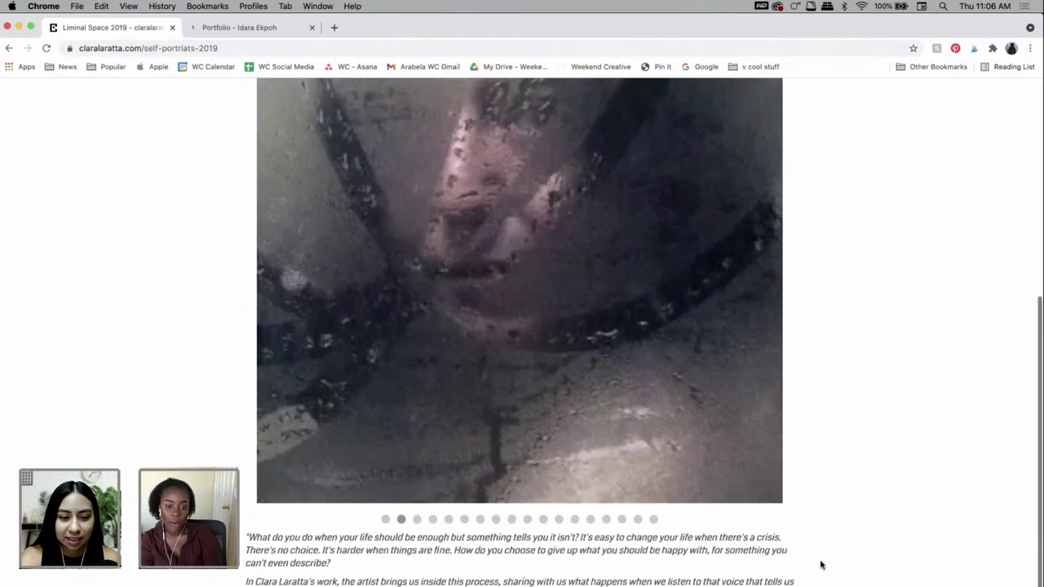
scroll(820, 563, up, 2)
scroll(519, 327, down, 10)
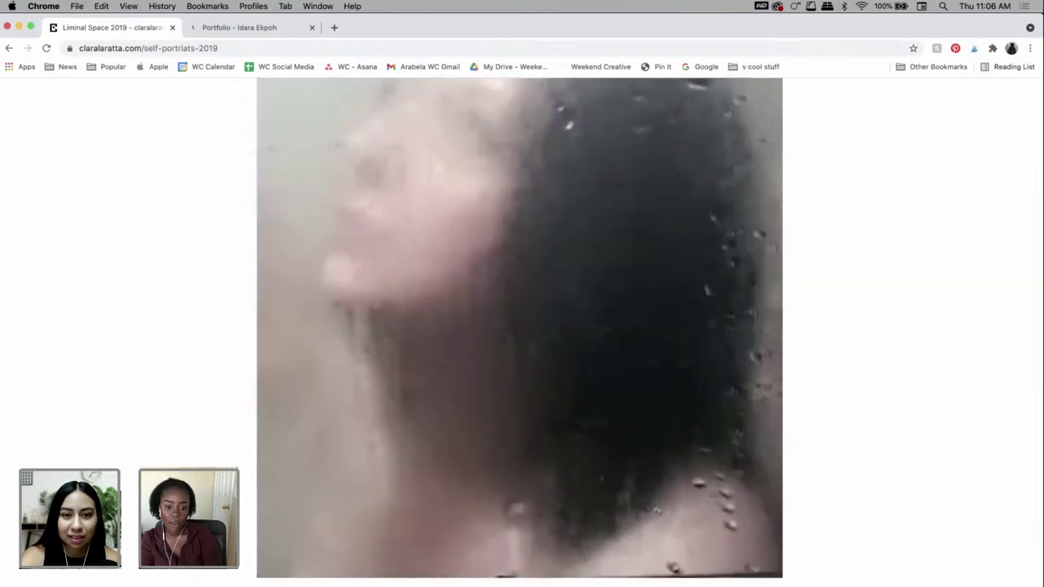
scroll(517, 256, down, 2)
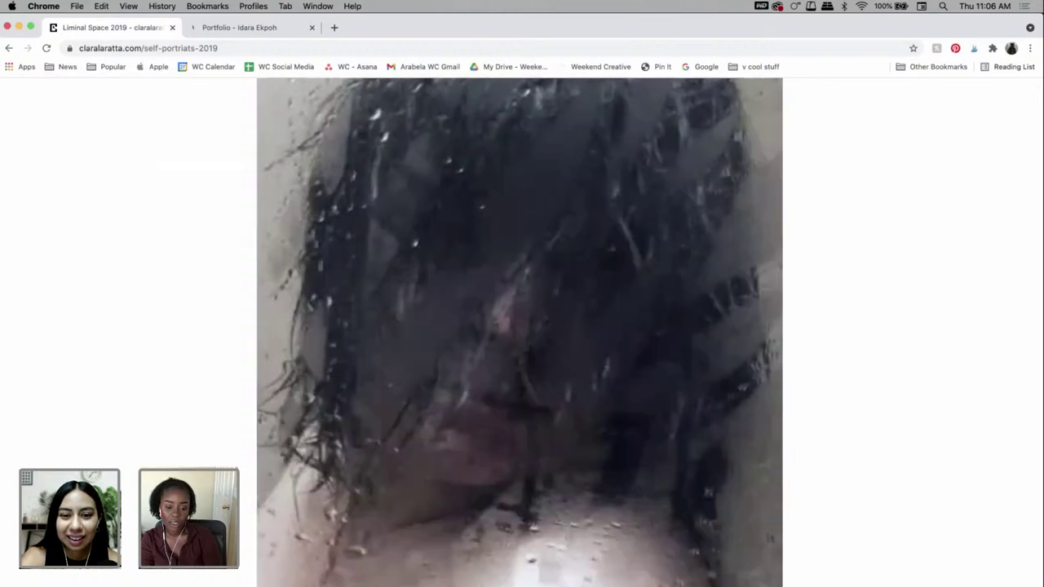
scroll(904, 419, down, 1)
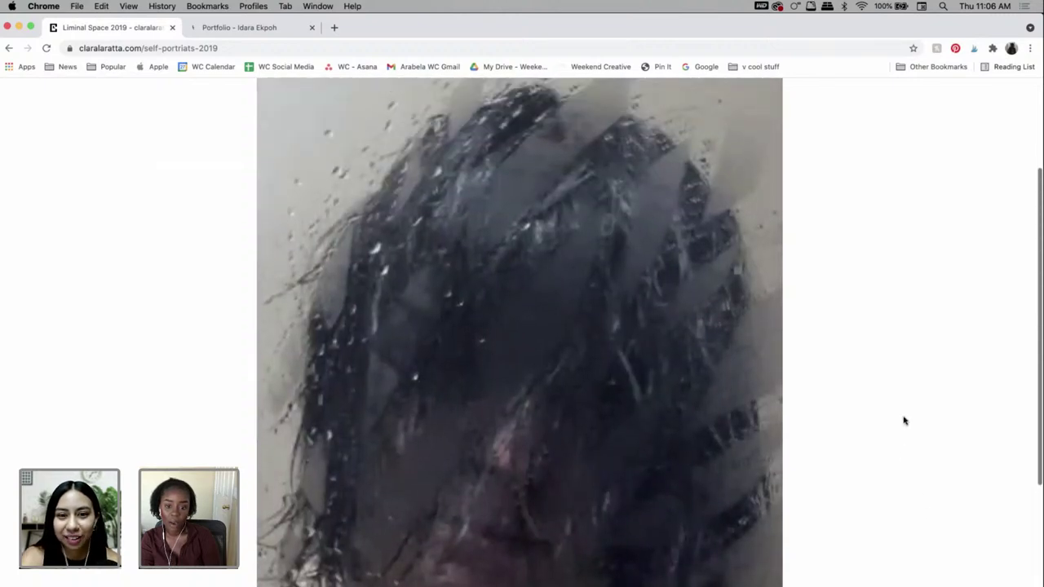
scroll(904, 419, down, 1)
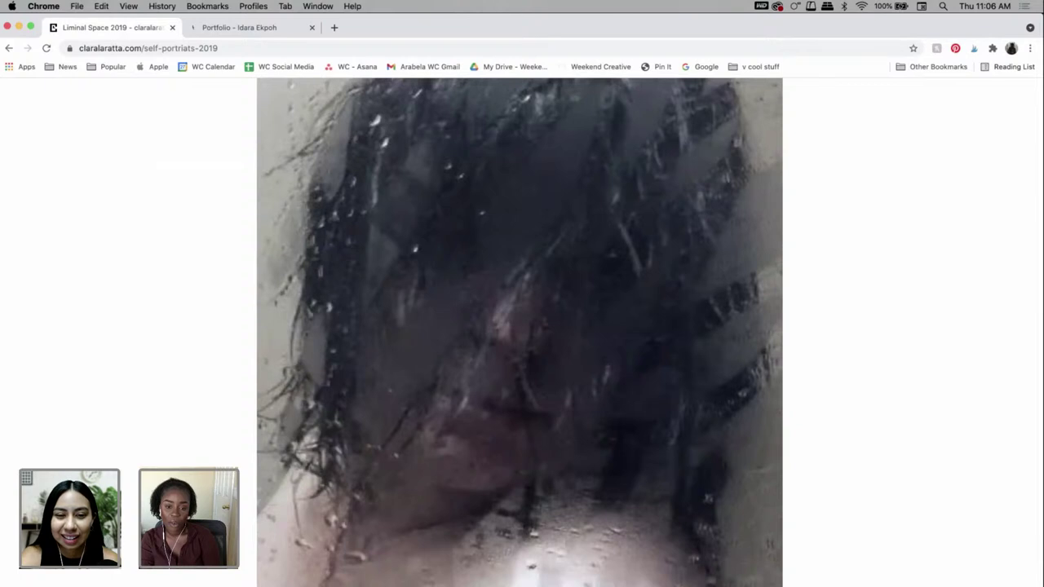
scroll(930, 493, up, 1)
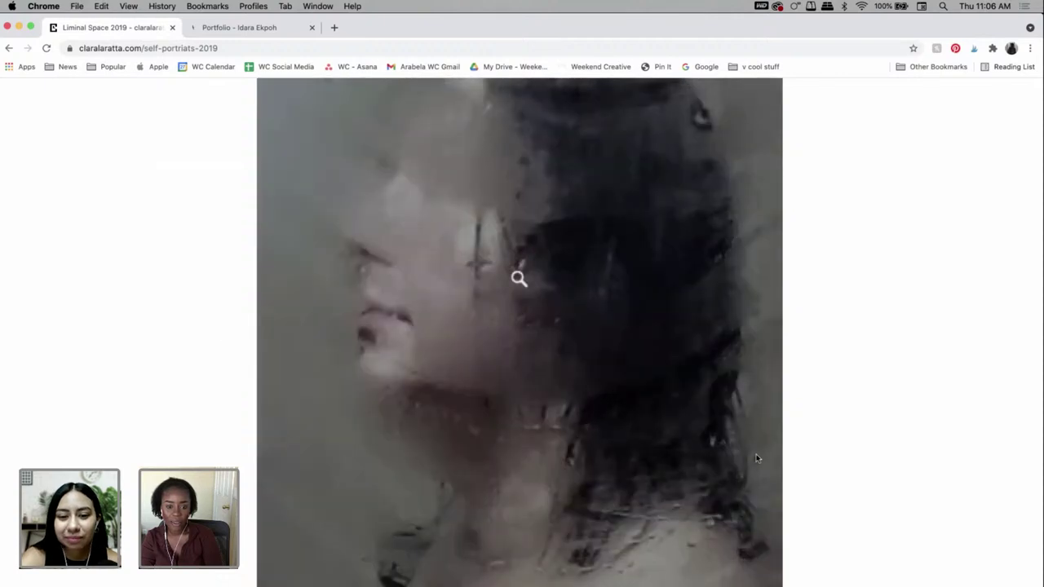
scroll(876, 536, down, 1)
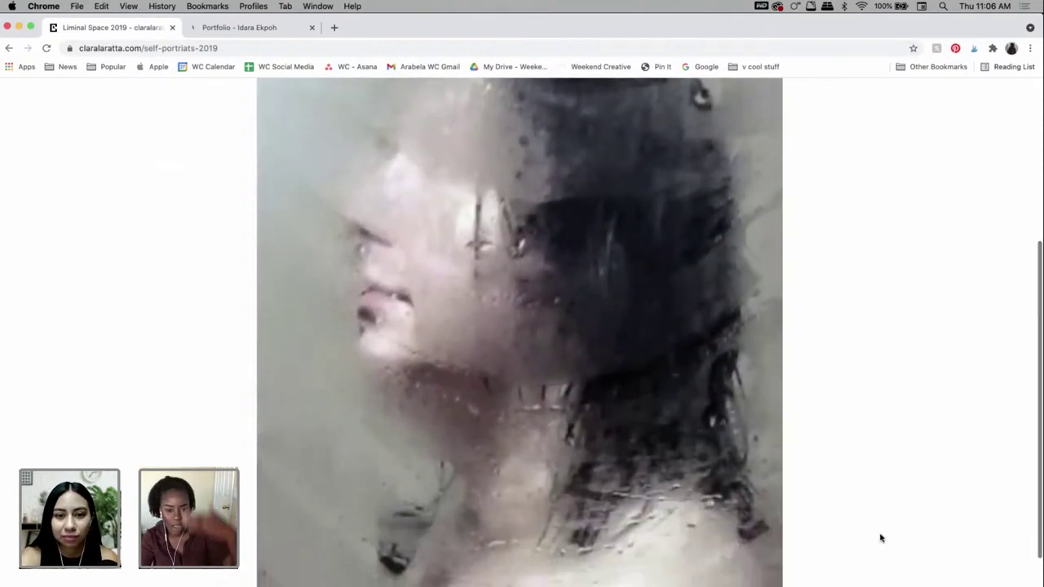
scroll(886, 508, down, 2)
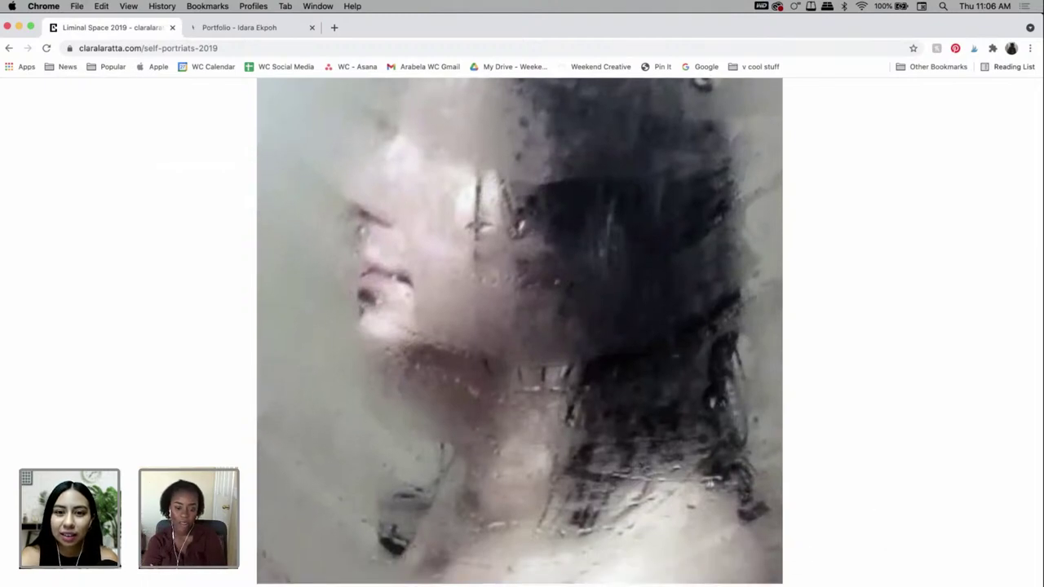
scroll(893, 498, up, 1)
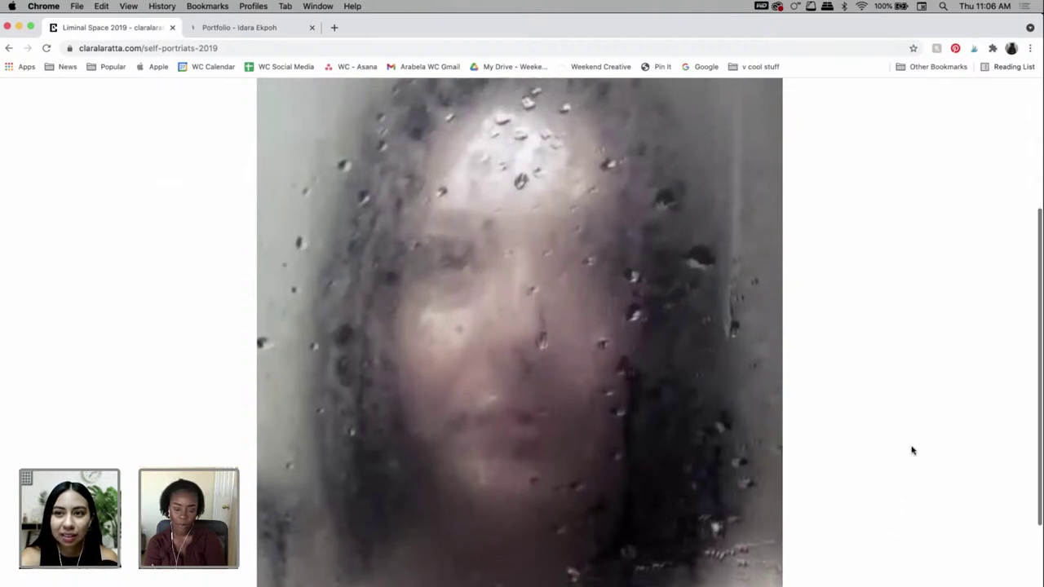
scroll(873, 443, down, 2)
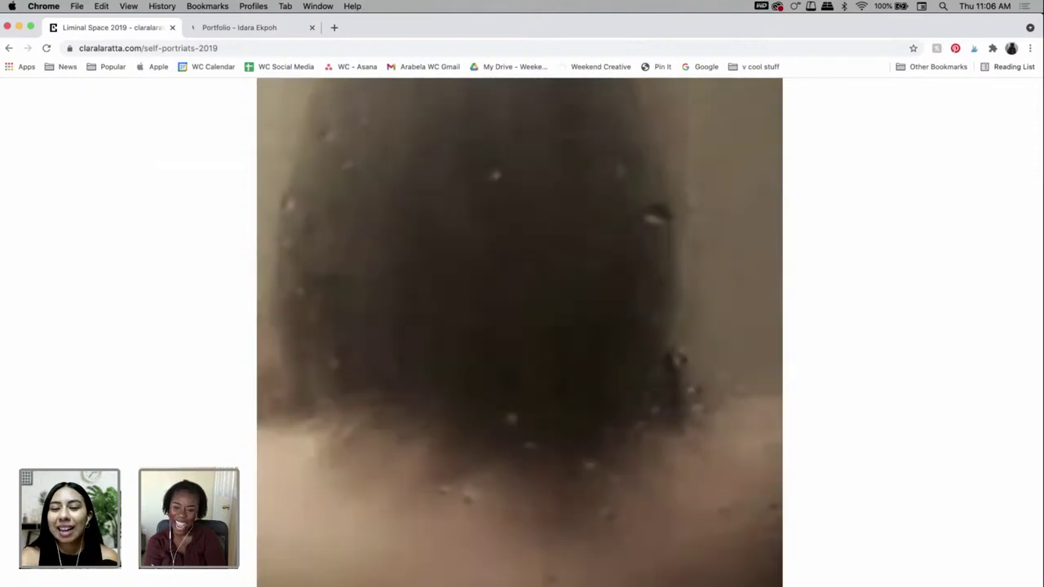
scroll(873, 442, down, 1)
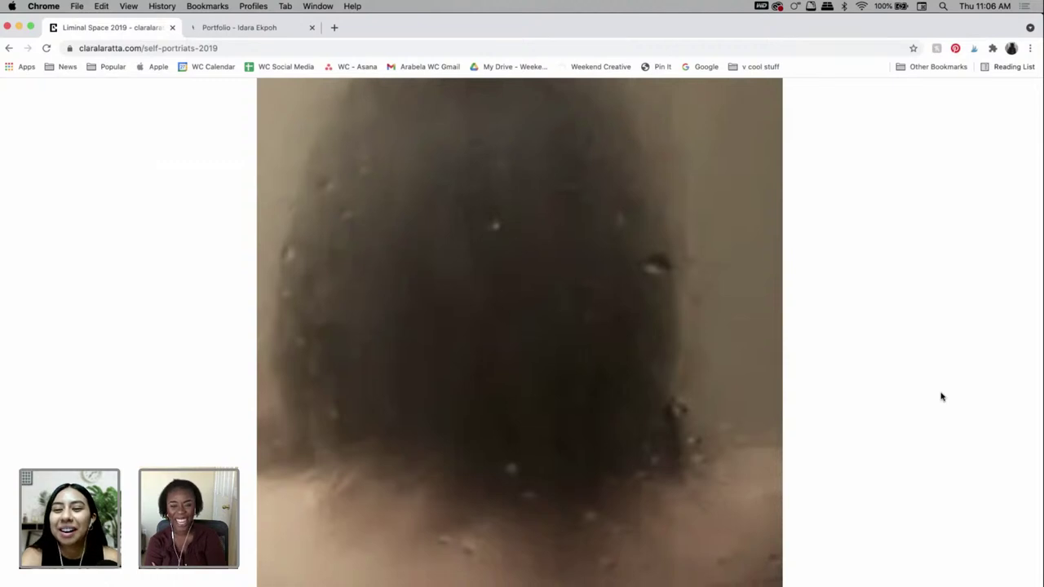
scroll(860, 421, down, 1)
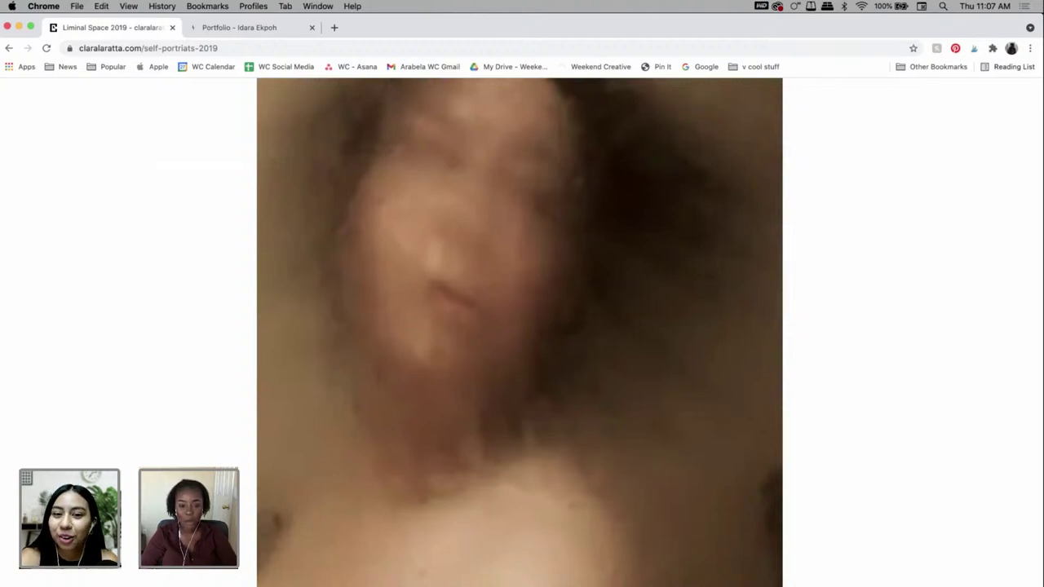
scroll(517, 309, up, 3)
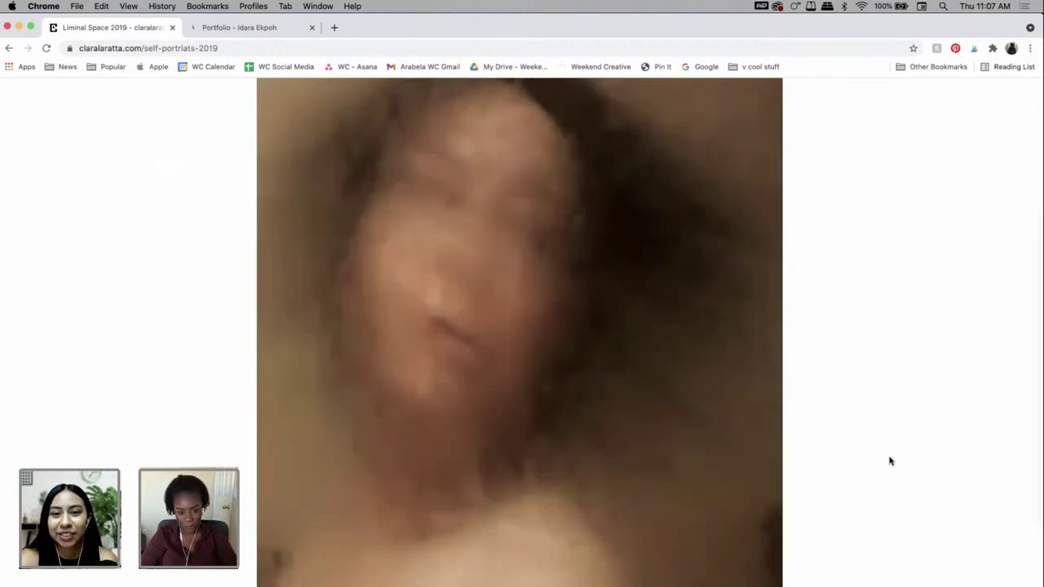
scroll(891, 458, up, 3)
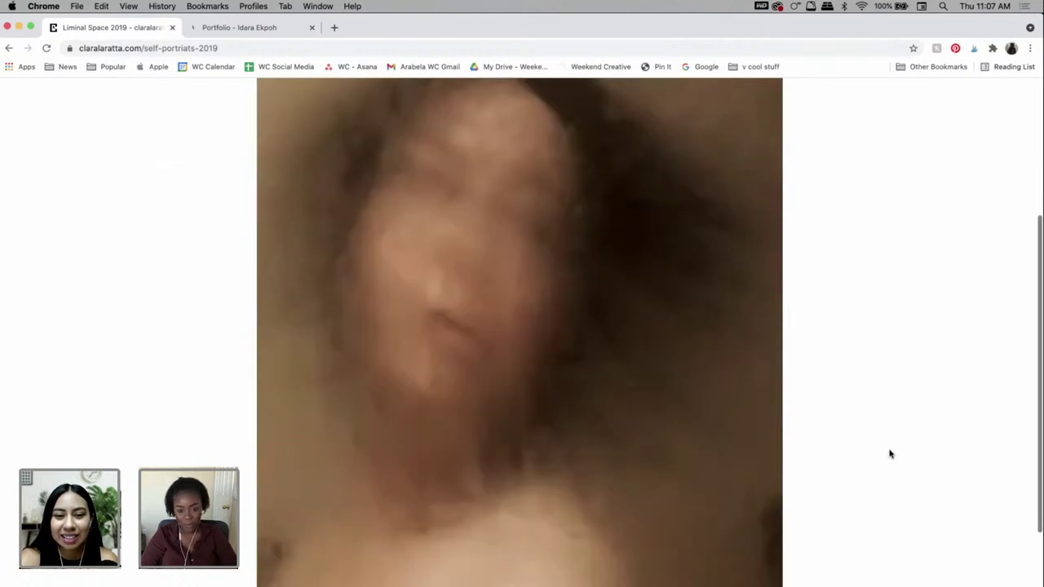
scroll(874, 435, down, 2)
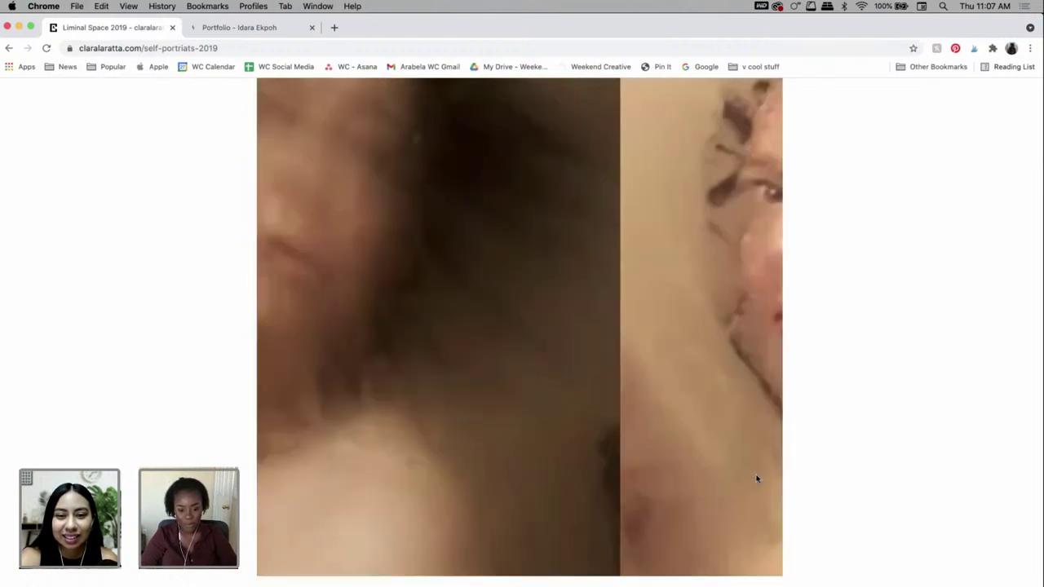
scroll(755, 480, up, 1)
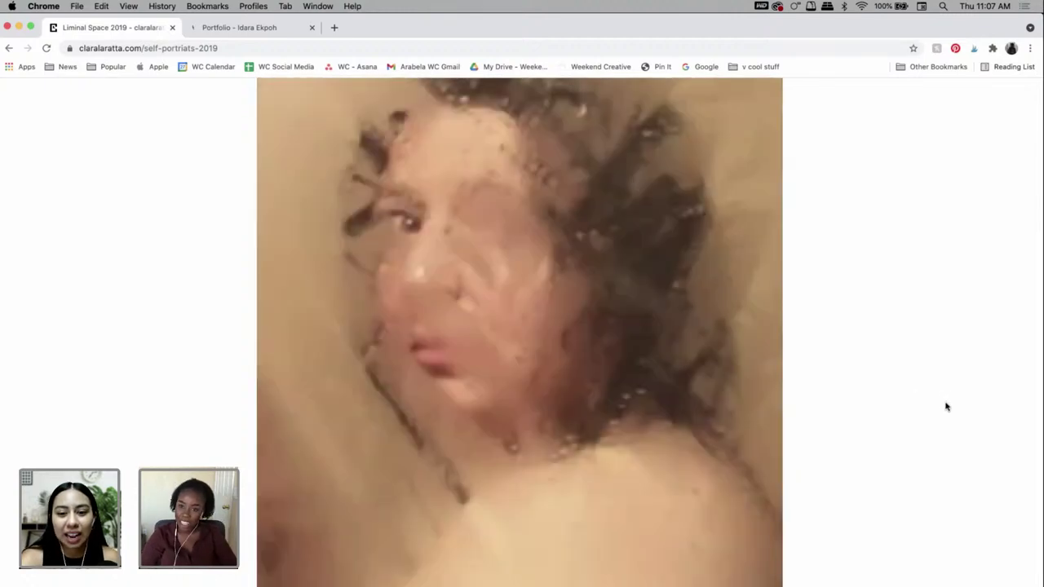
scroll(944, 404, up, 2)
scroll(909, 433, down, 2)
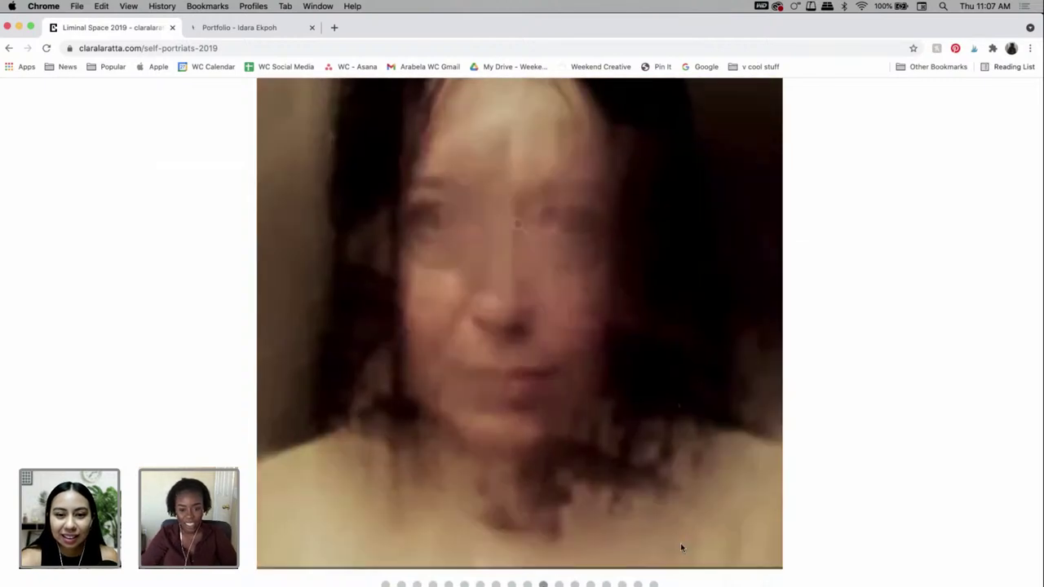
scroll(680, 543, up, 2)
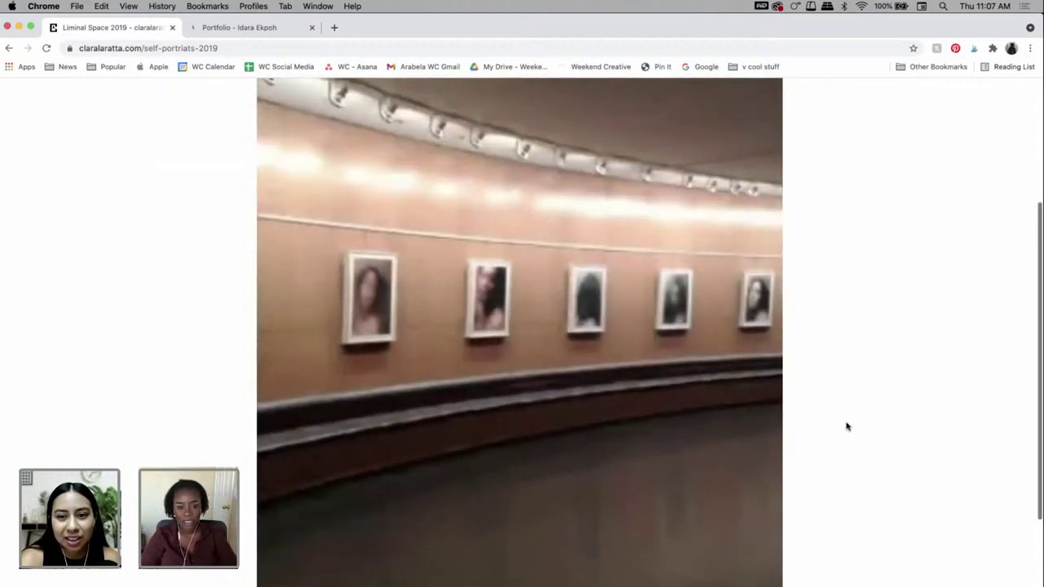
scroll(846, 426, up, 5)
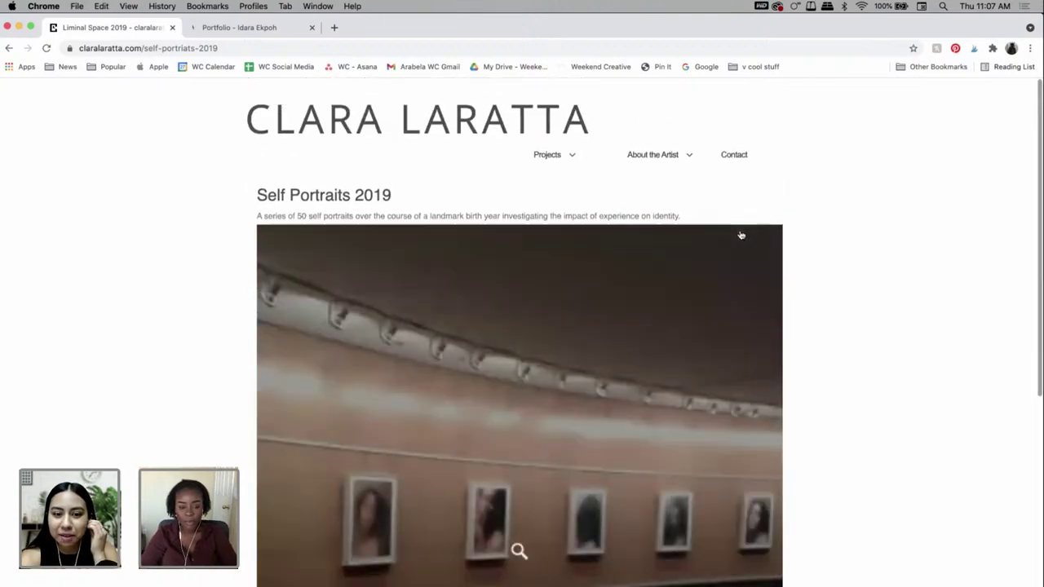
- Visit Self Portraits 2020, then open the Previous Work - Portraits page
click(569, 186)
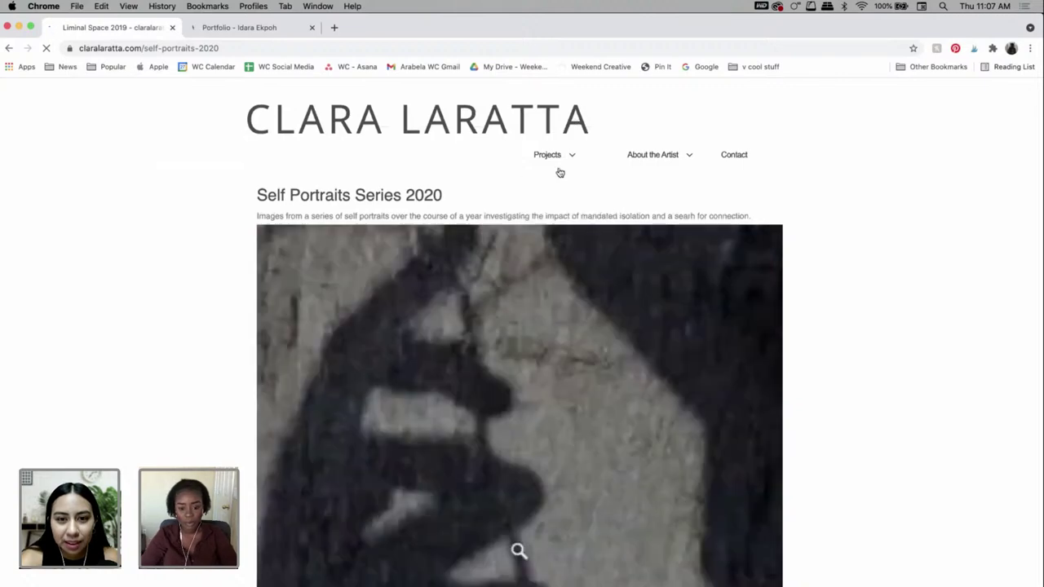
mouse_move(551, 155)
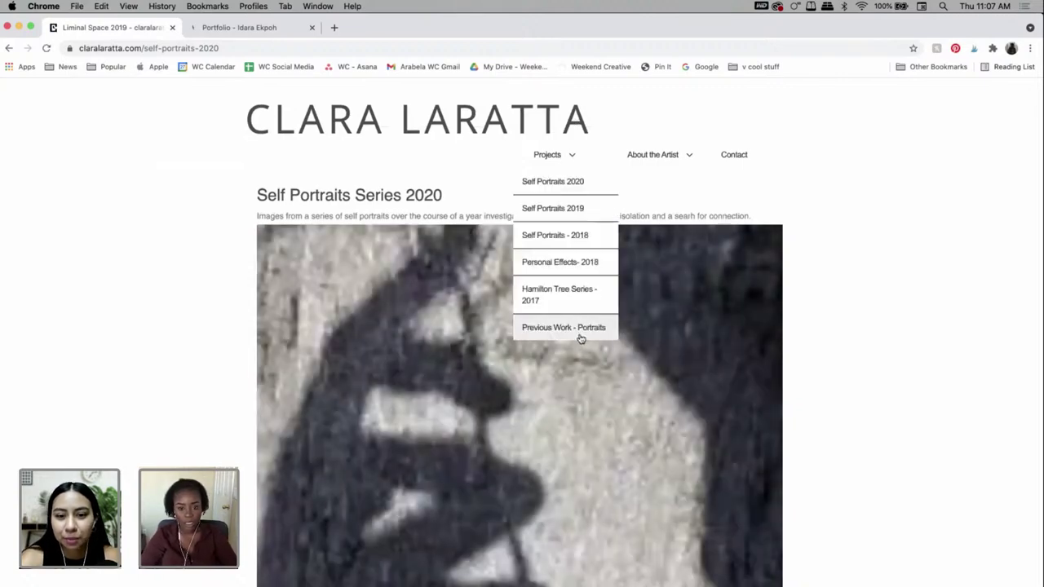
click(579, 336)
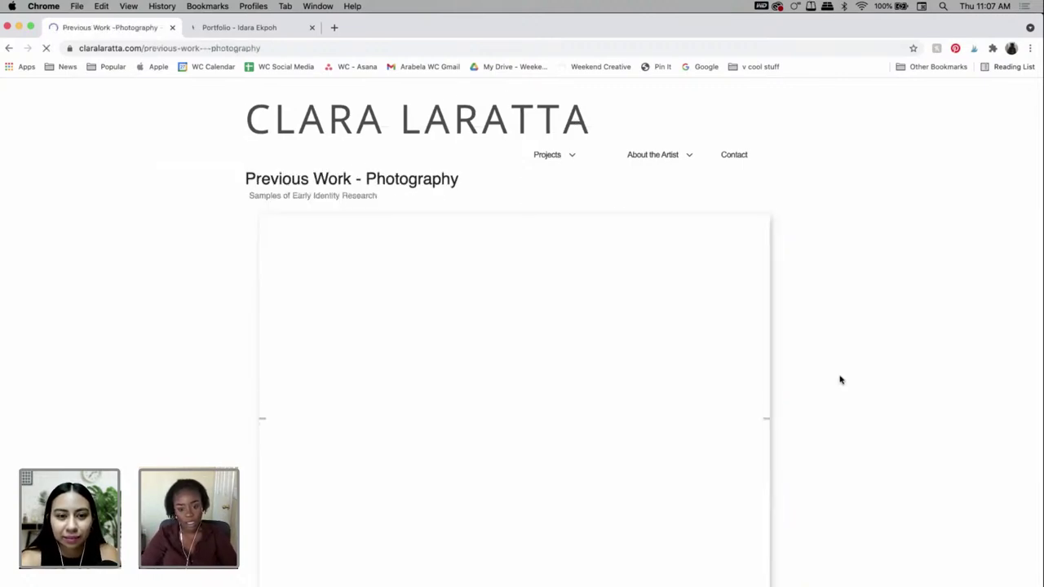
scroll(839, 380, down, 3)
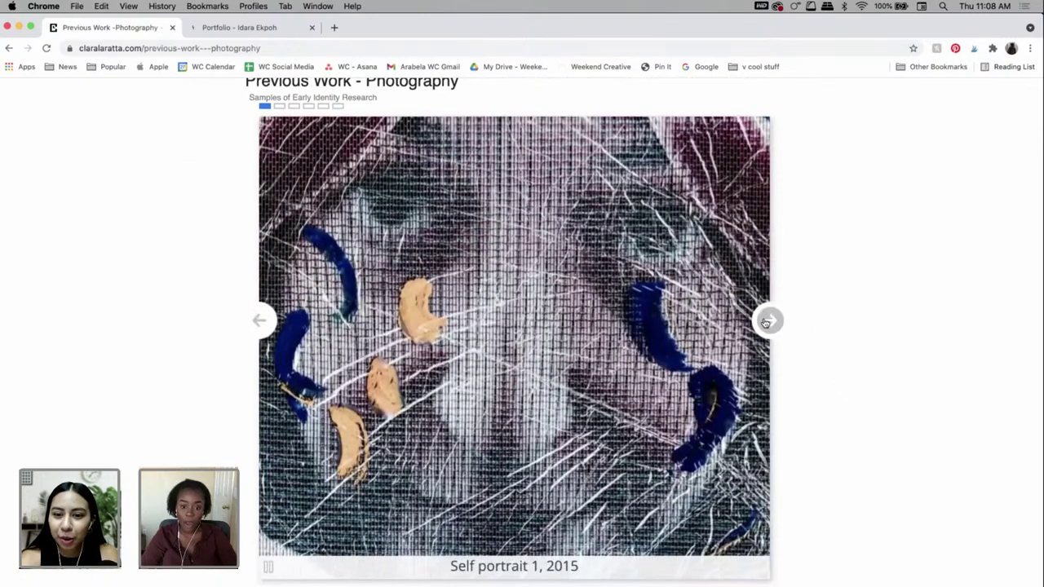
- Step through all six slides, including Kate, 4 Generations and Self Portrait, and cycle back to the first
click(765, 323)
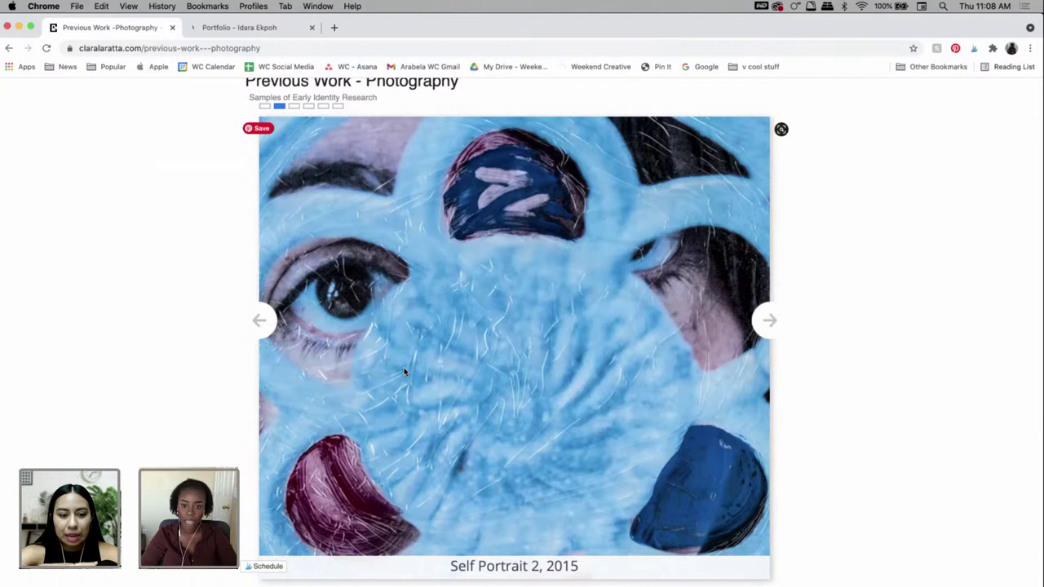
click(770, 321)
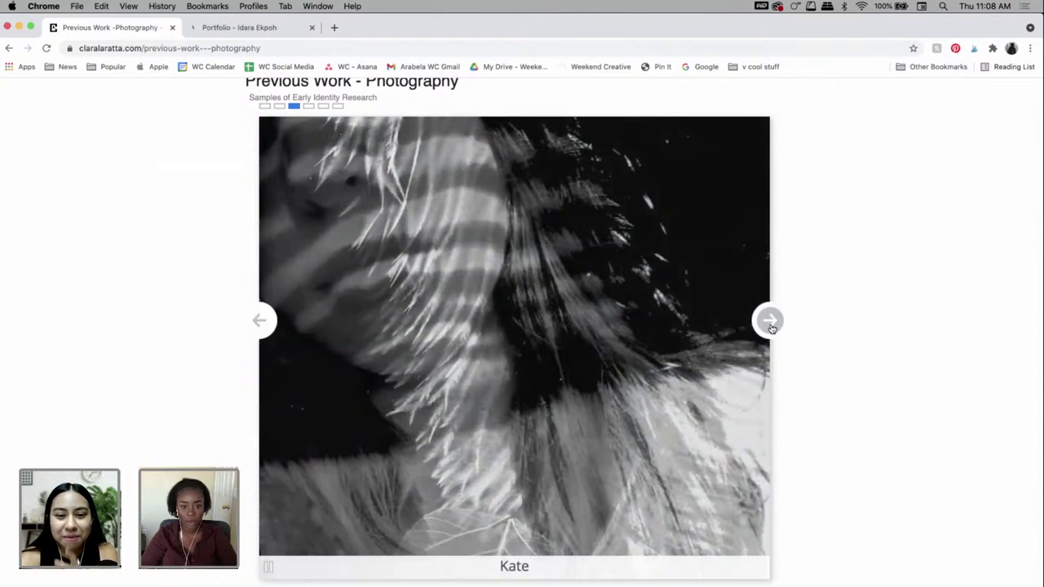
click(770, 324)
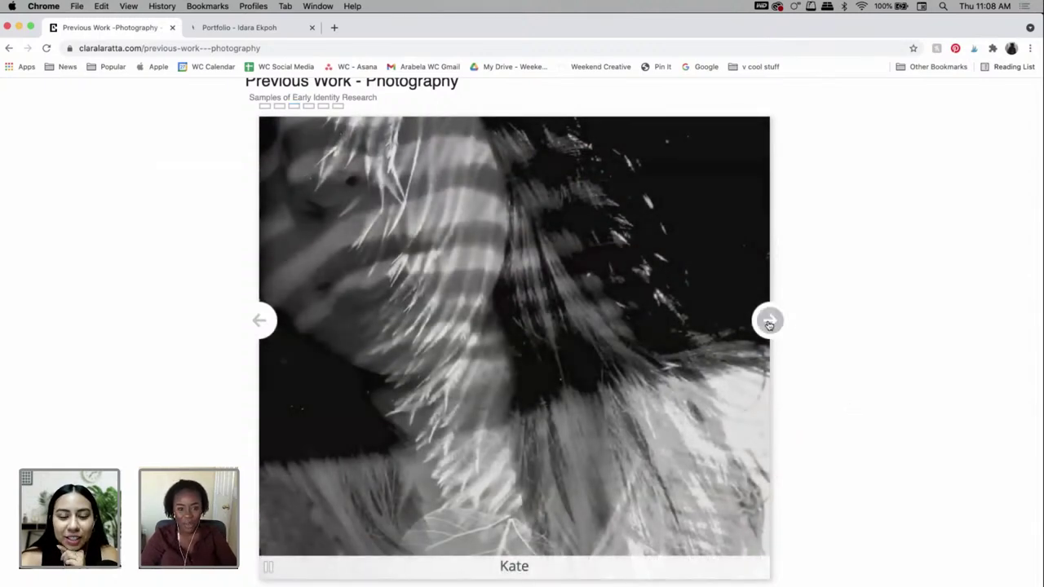
click(768, 324)
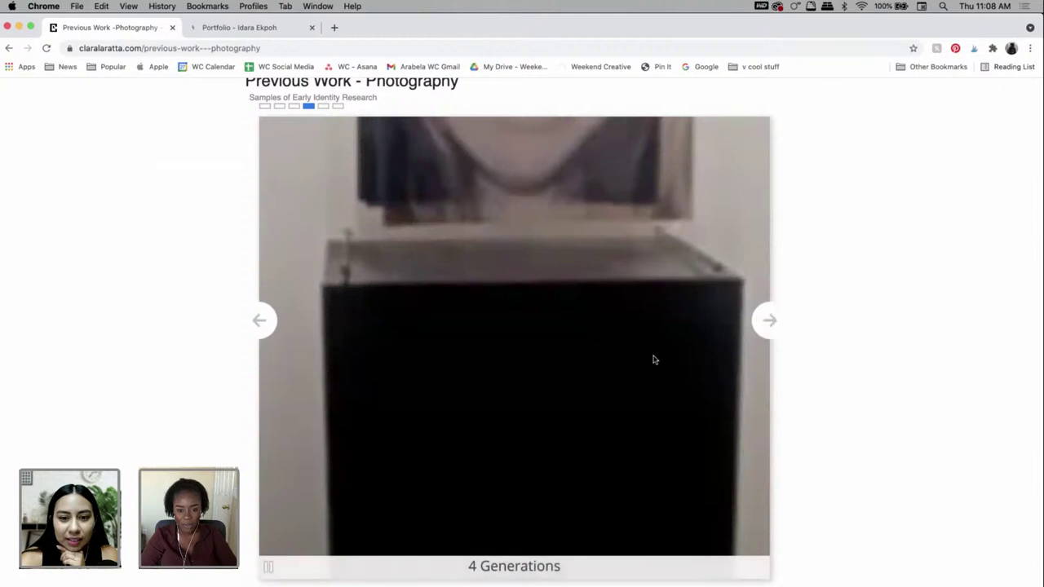
click(781, 323)
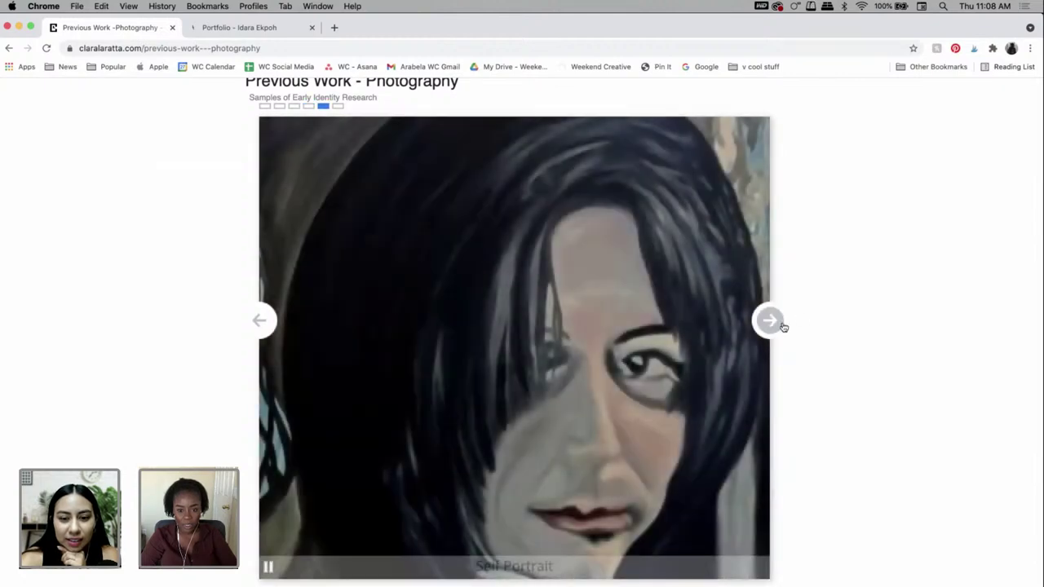
click(775, 327)
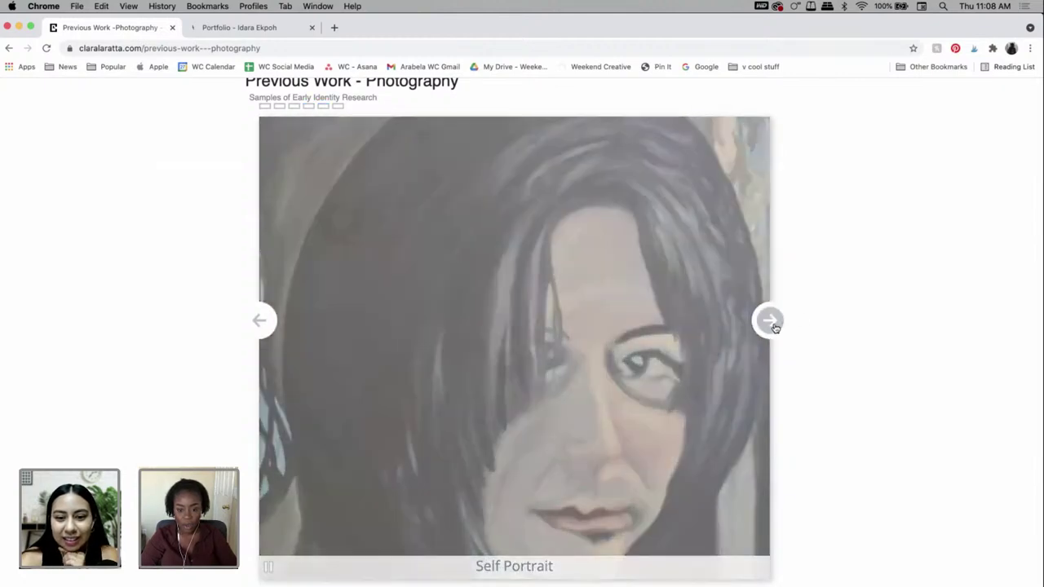
scroll(825, 361, up, 1)
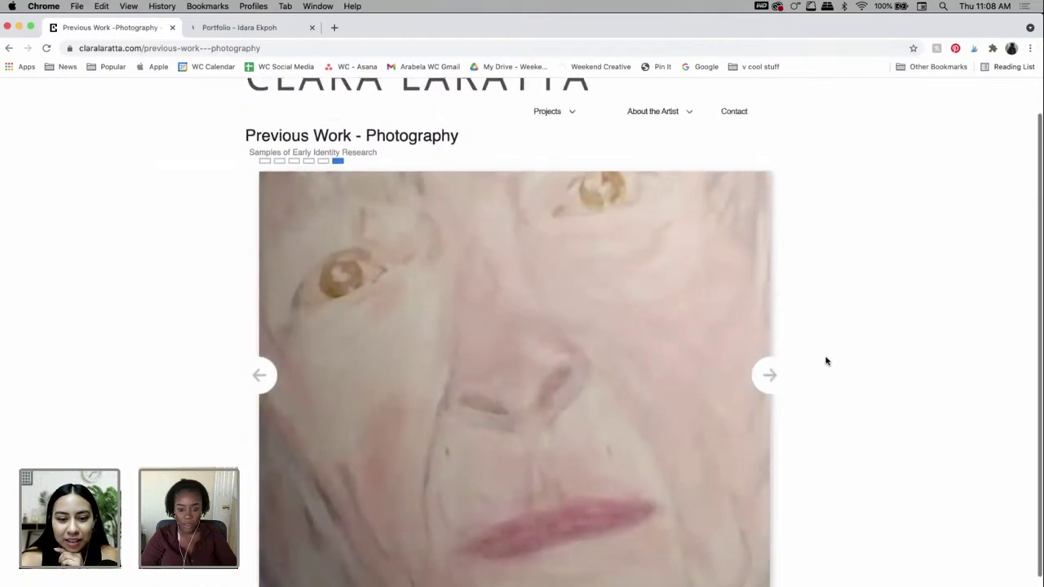
click(769, 375)
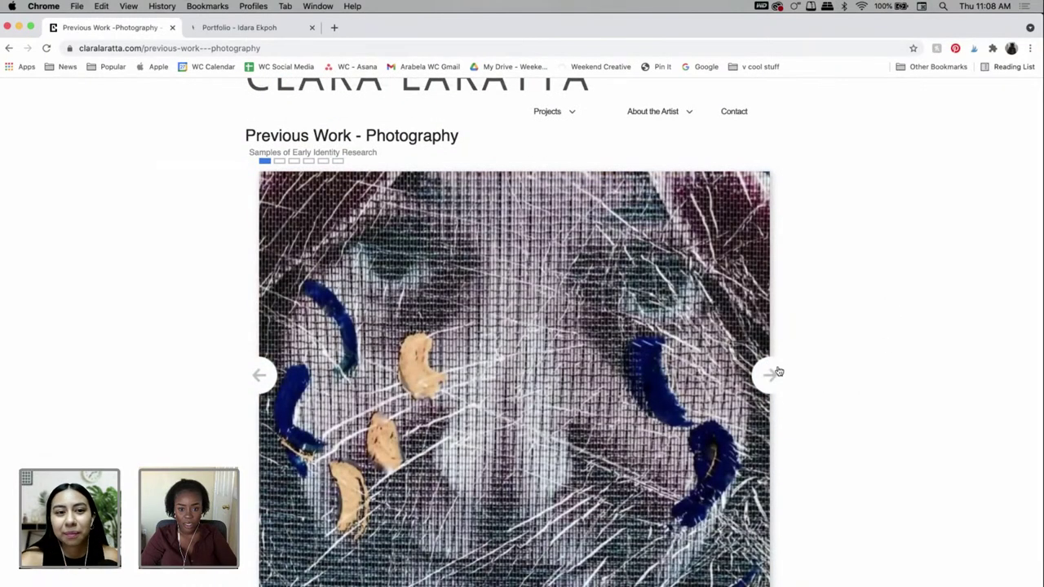
scroll(767, 359, up, 1)
mouse_move(643, 162)
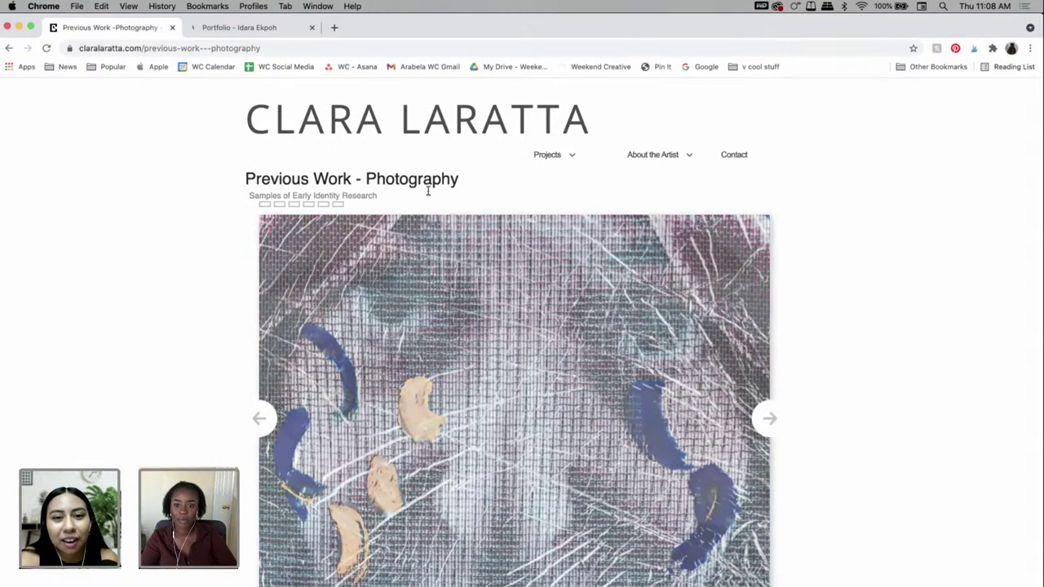
- Open the Hamilton Tree Series 2017 project, then the Self Portraits Series 2020 page
mouse_move(554, 154)
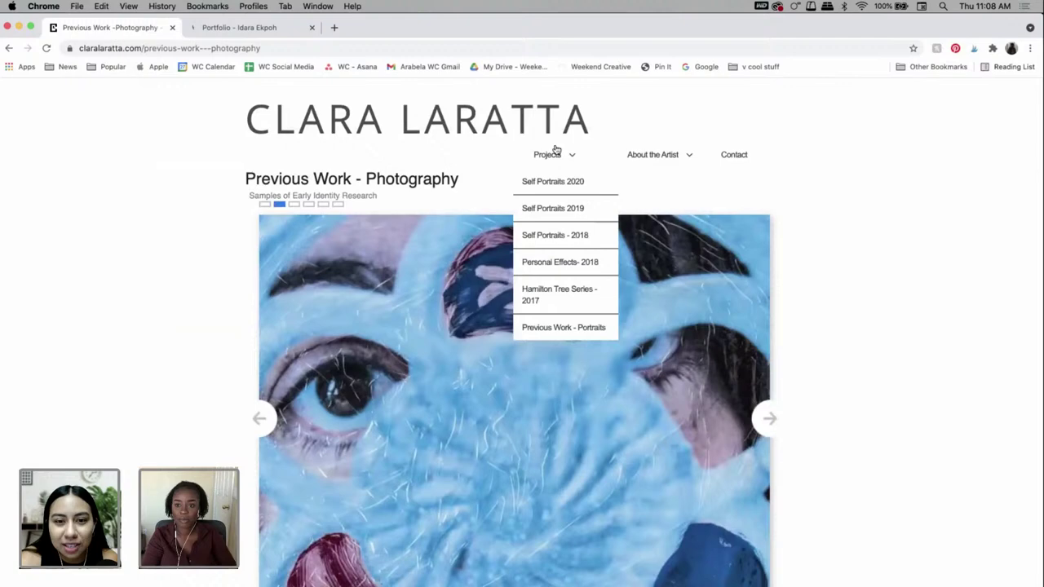
click(583, 299)
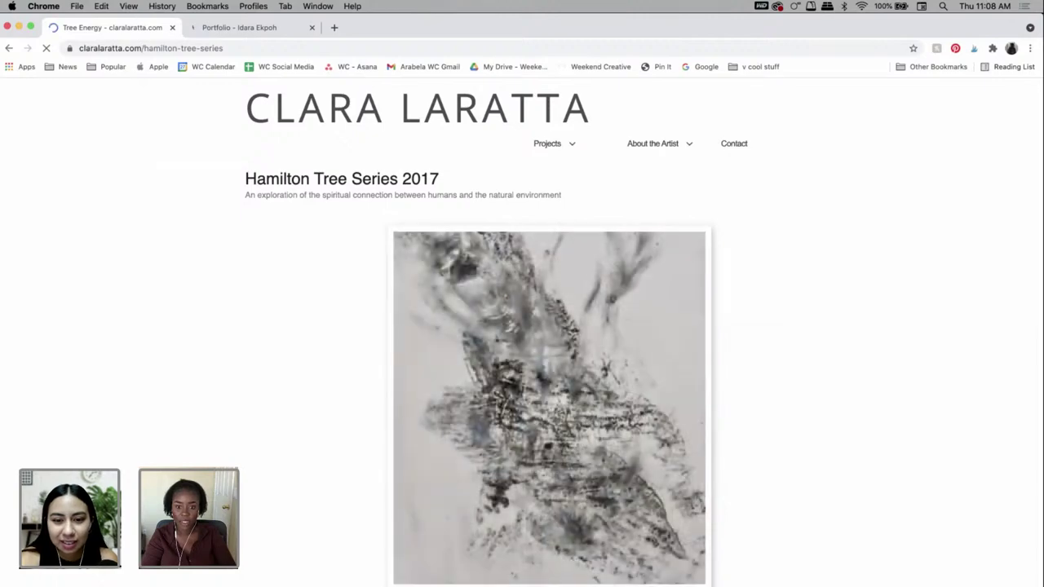
mouse_move(559, 151)
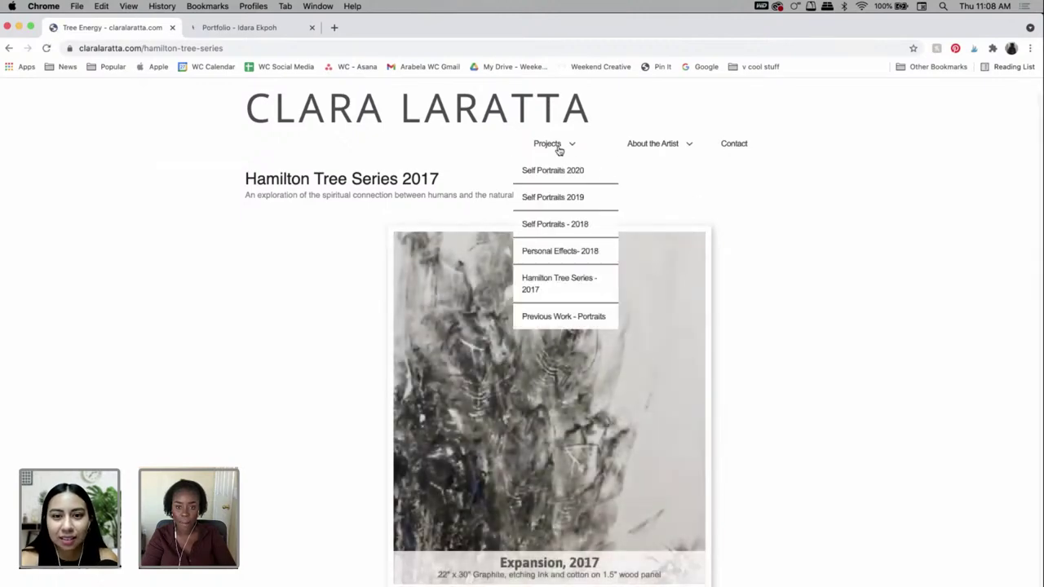
click(554, 171)
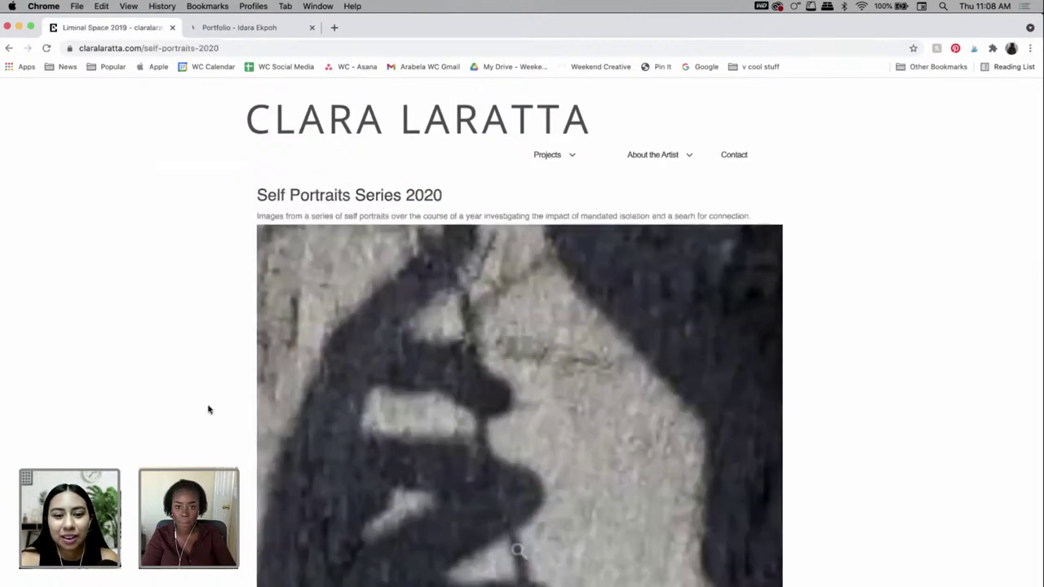
- Advance the Self Portraits slideshow to its second and third images
scroll(208, 410, down, 10)
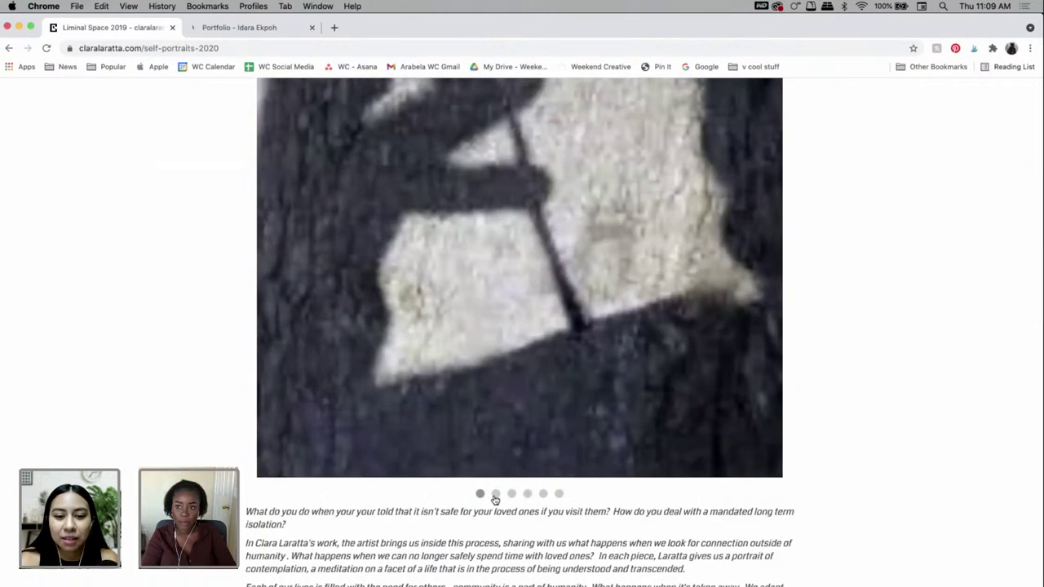
click(495, 494)
scroll(509, 538, up, 2)
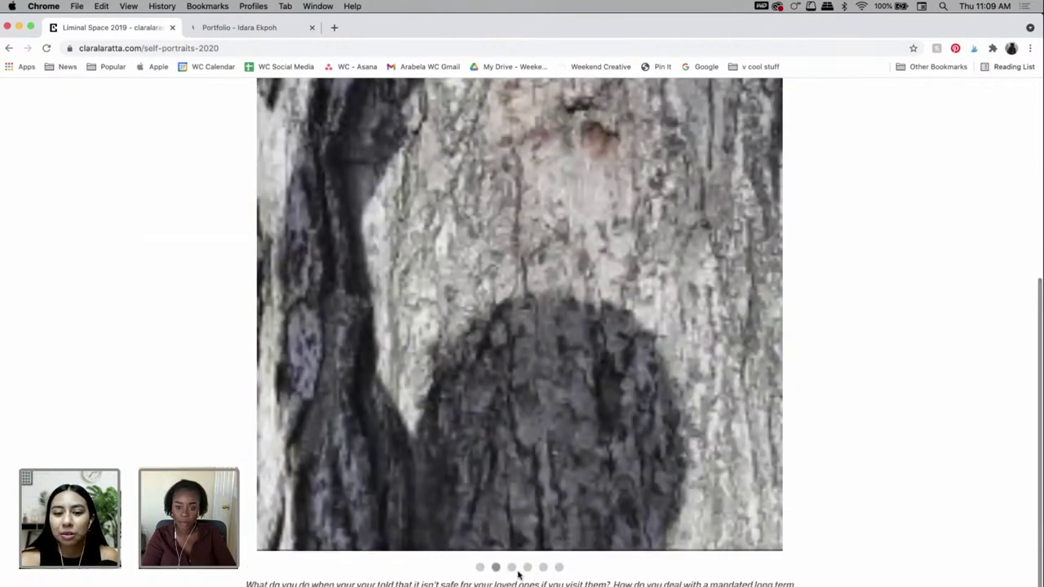
click(512, 568)
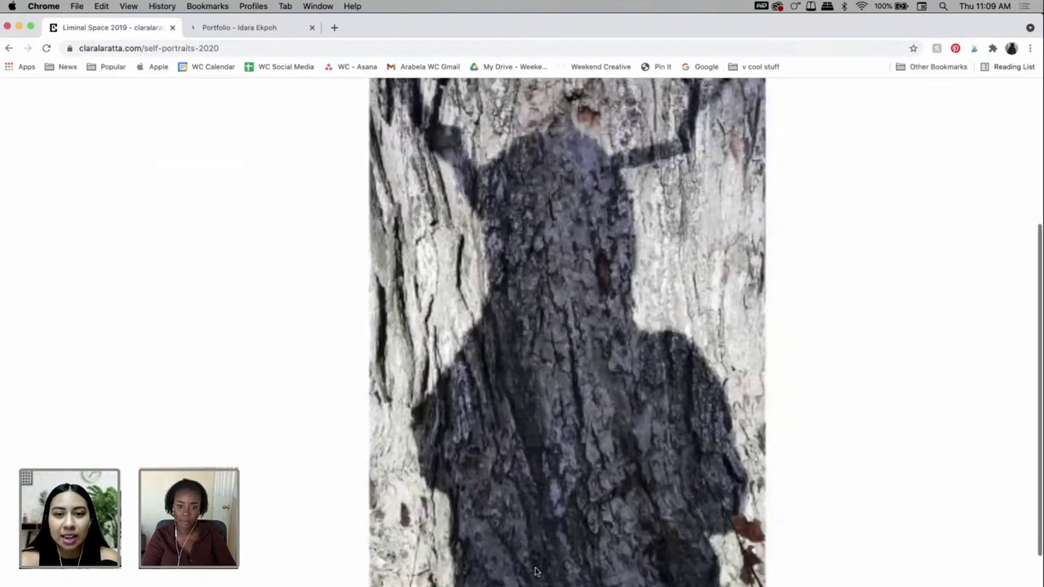
- Step the slideshow through the fourth, fifth and sixth images, scrolling to read captions
scroll(794, 427, down, 1)
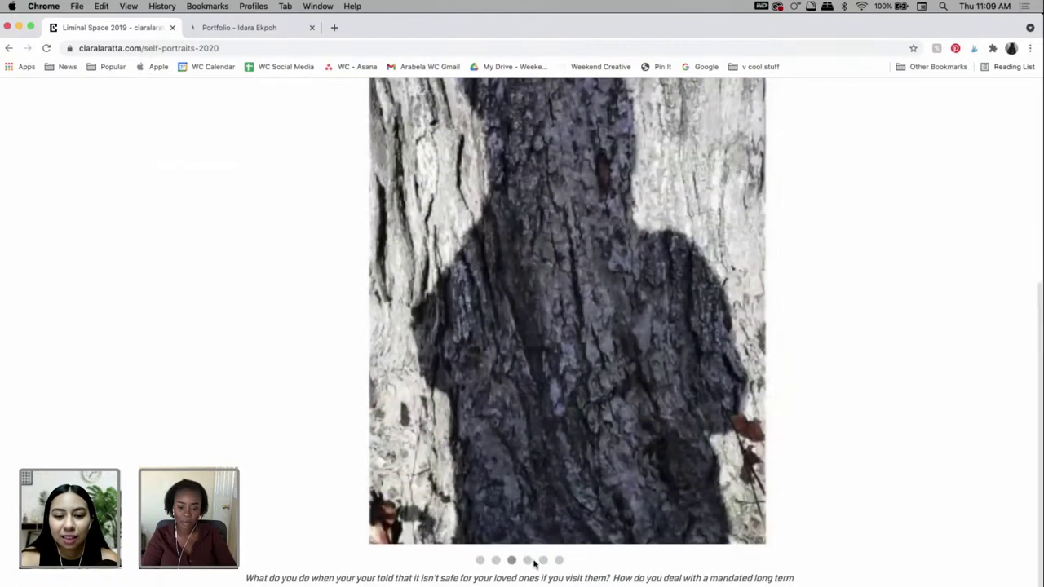
click(527, 561)
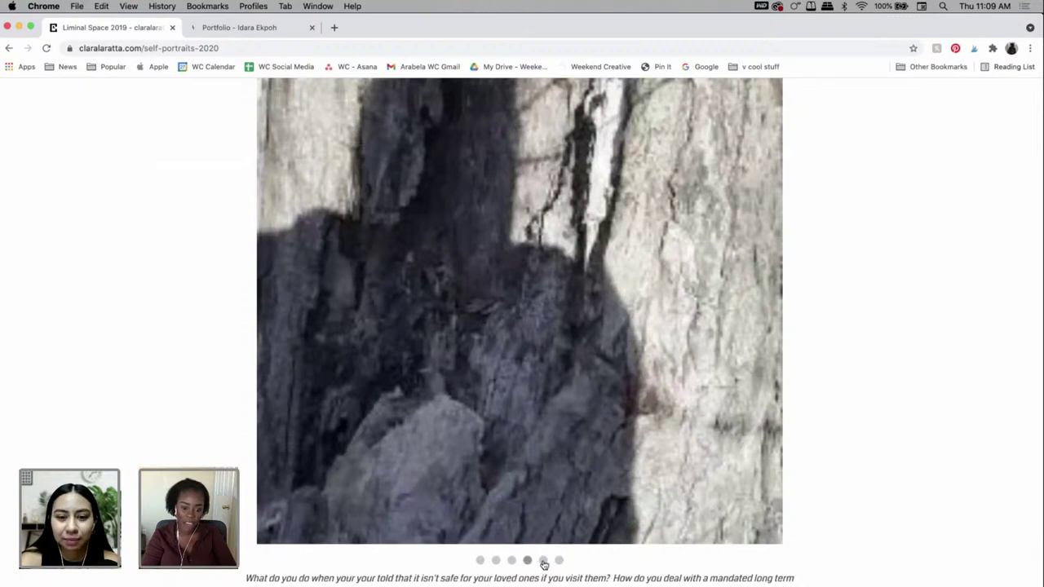
click(543, 561)
click(559, 561)
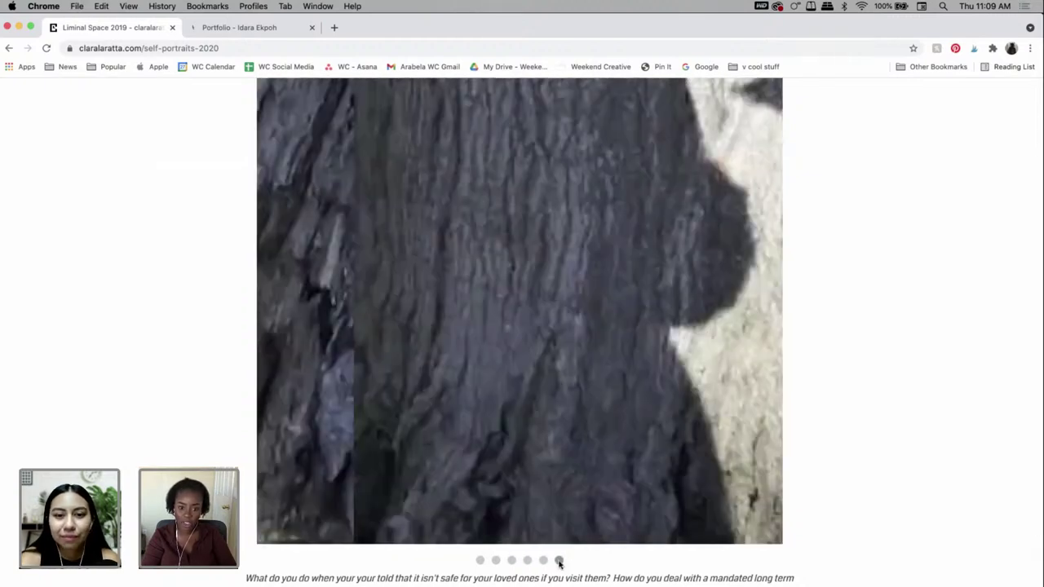
scroll(750, 499, up, 2)
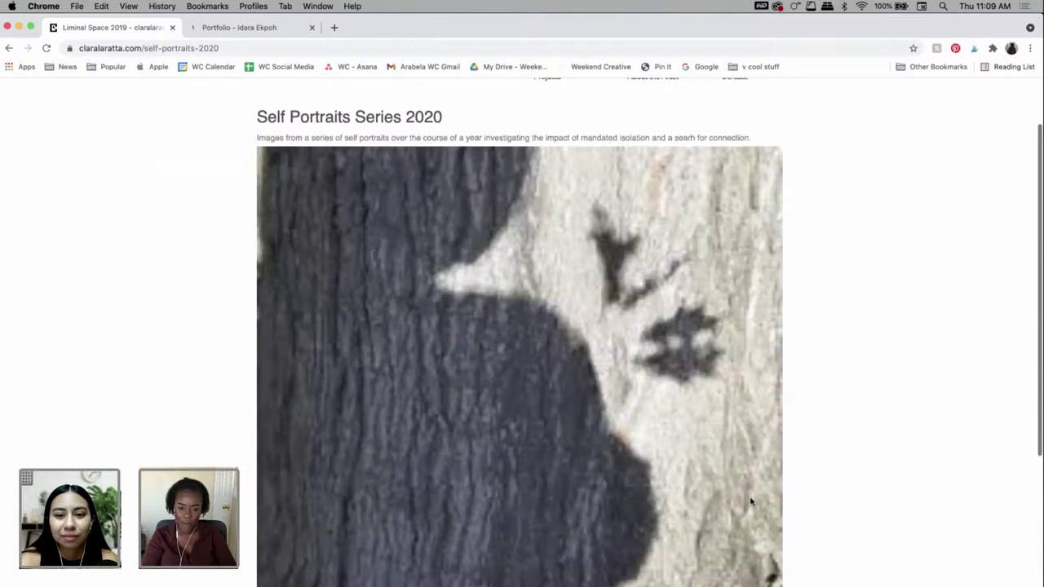
scroll(810, 496, down, 4)
scroll(811, 497, down, 2)
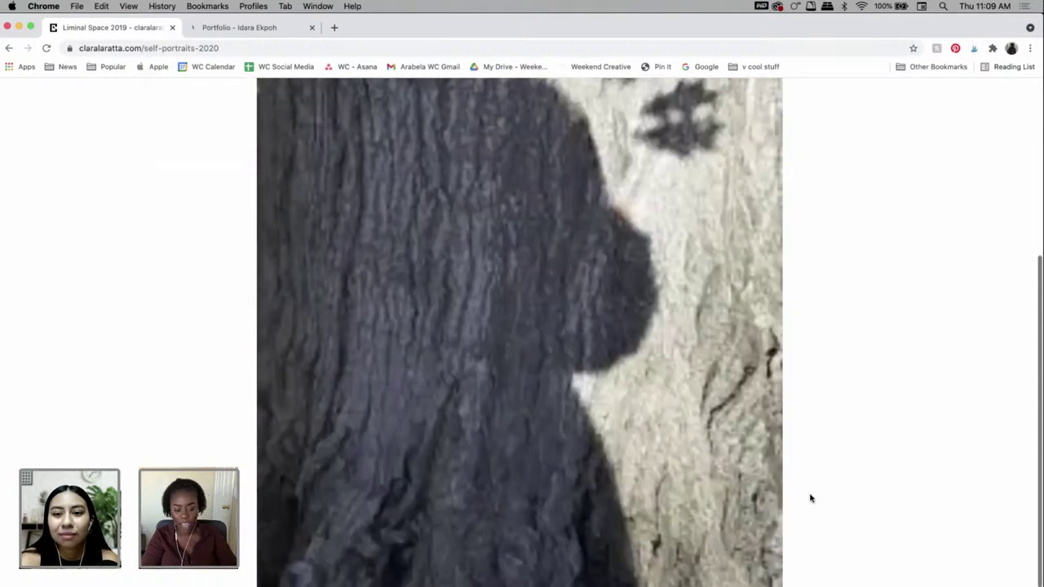
scroll(810, 498, down, 2)
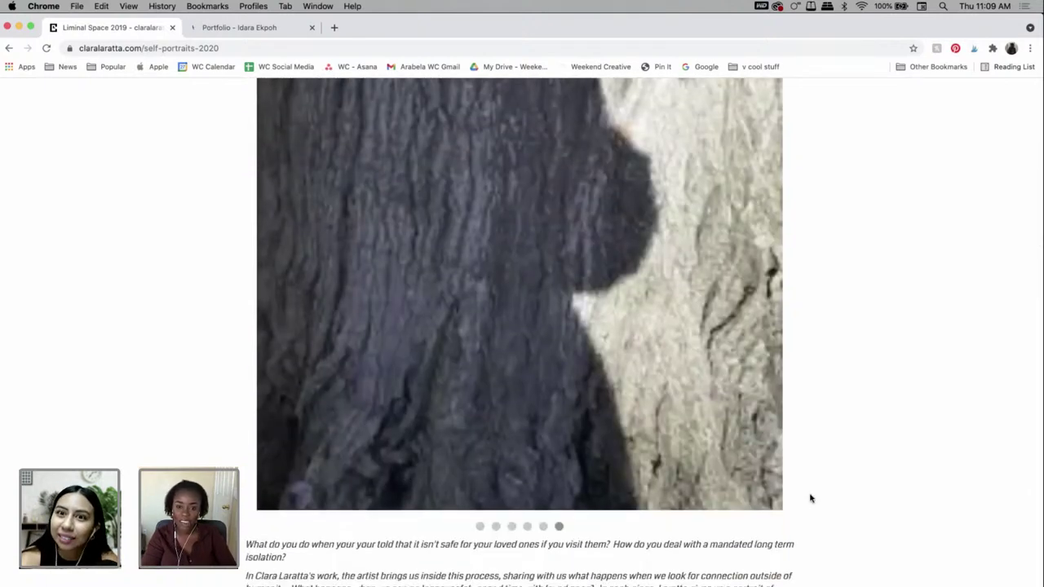
scroll(810, 496, up, 8)
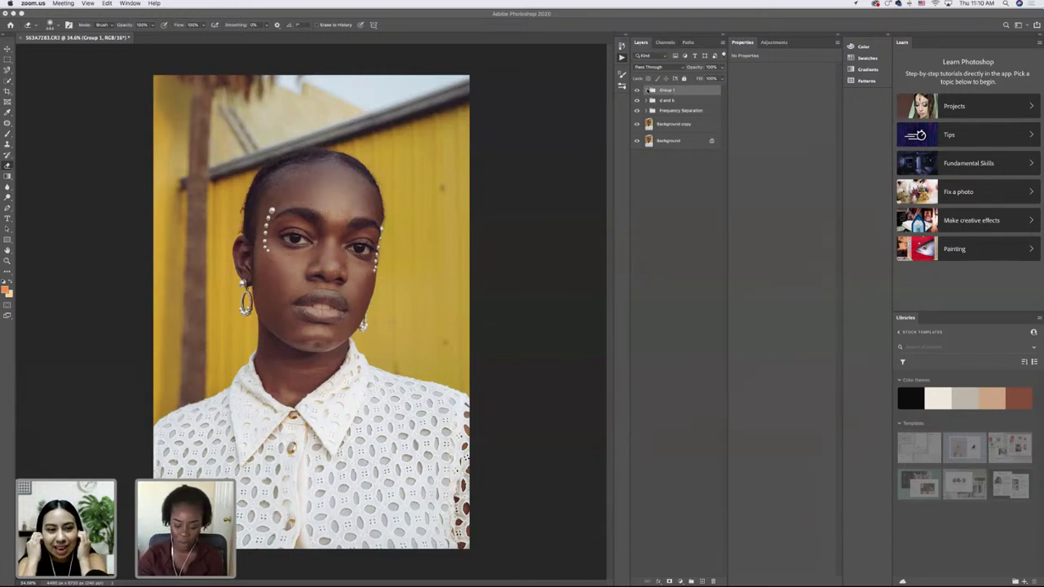
- Toggle Group 1 on and off to compare, leave it visible, and list new adjustment layers
click(636, 94)
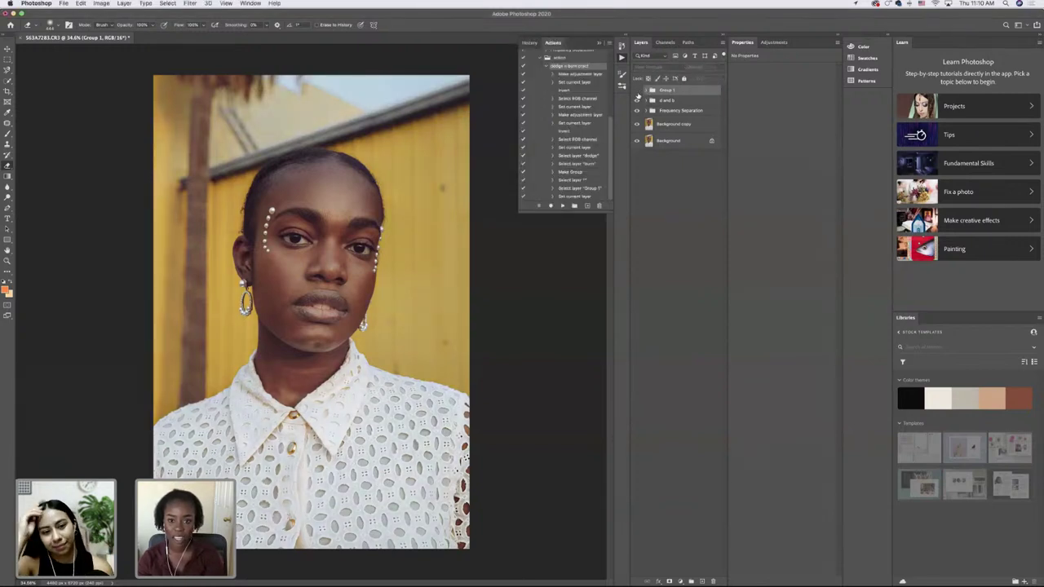
click(636, 94)
click(637, 94)
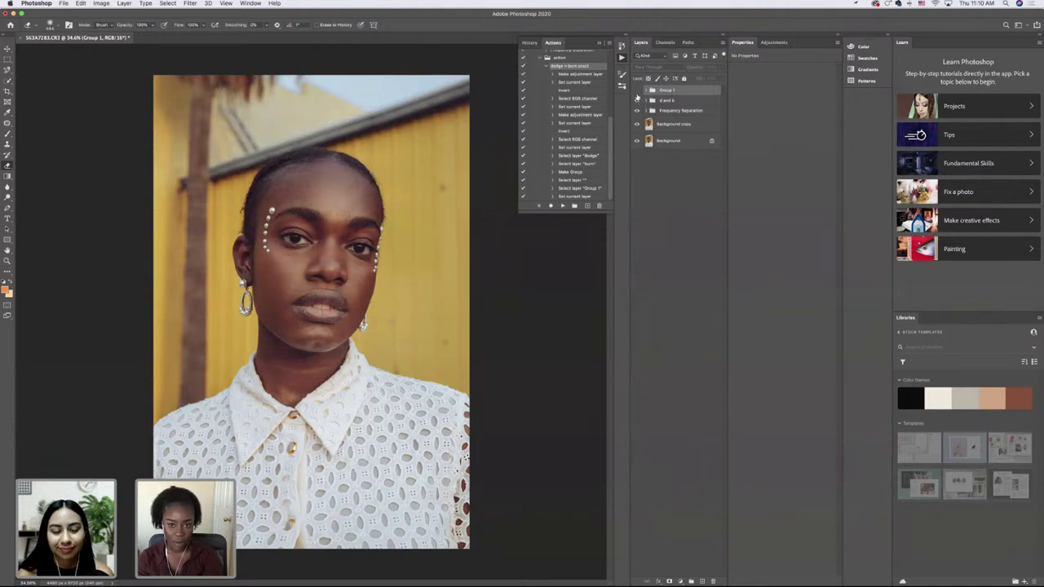
click(637, 90)
click(637, 90)
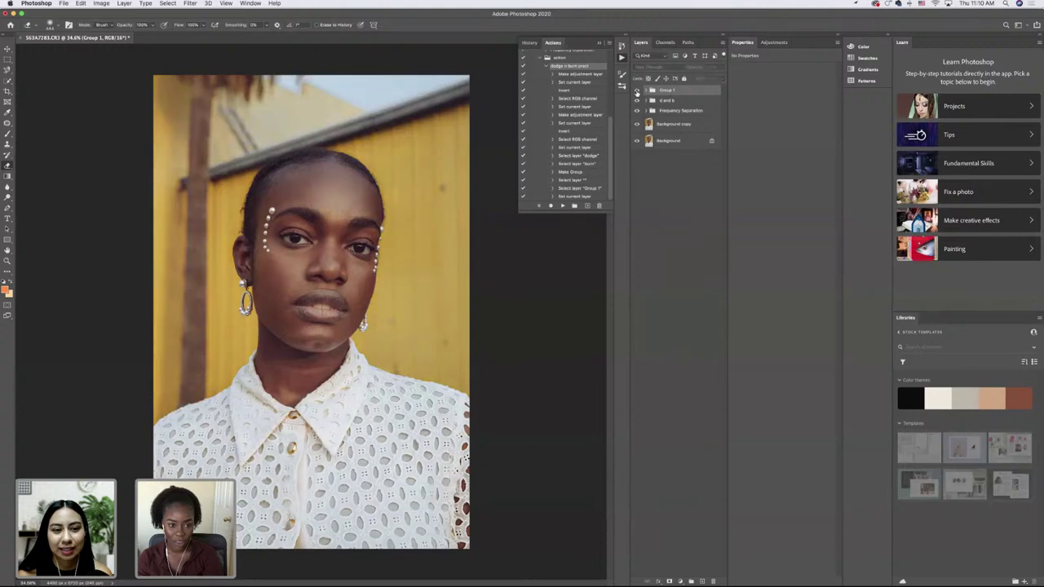
click(637, 90)
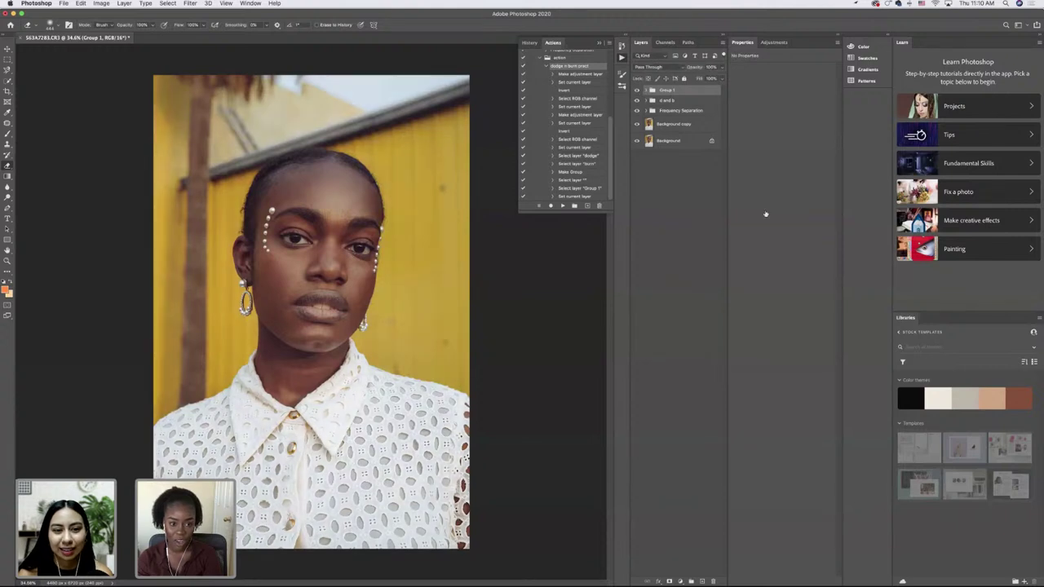
click(680, 581)
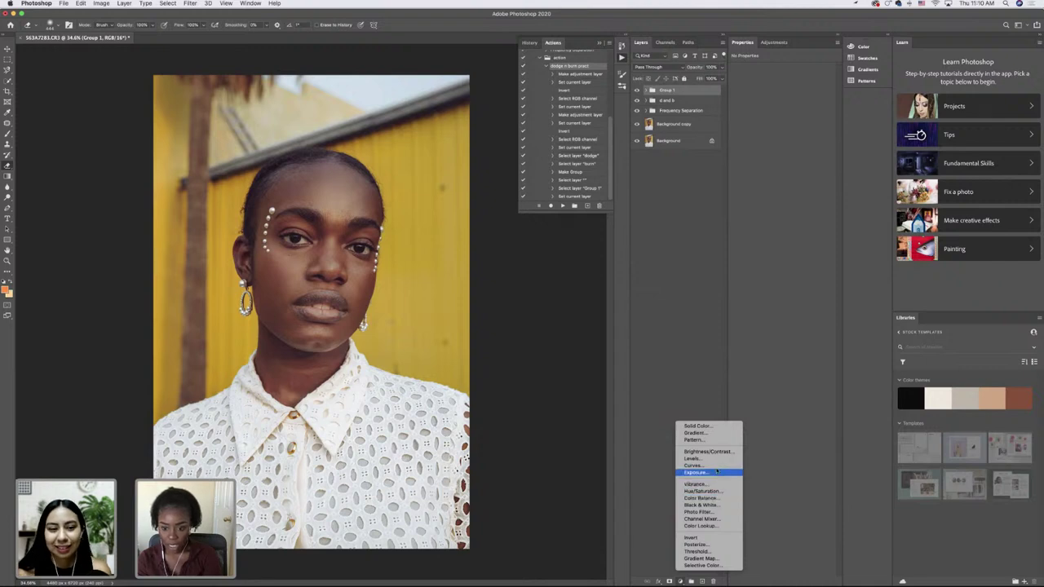
- Add a Channel Mixer layer with Blue output lowered to +82, at 48% opacity
click(711, 519)
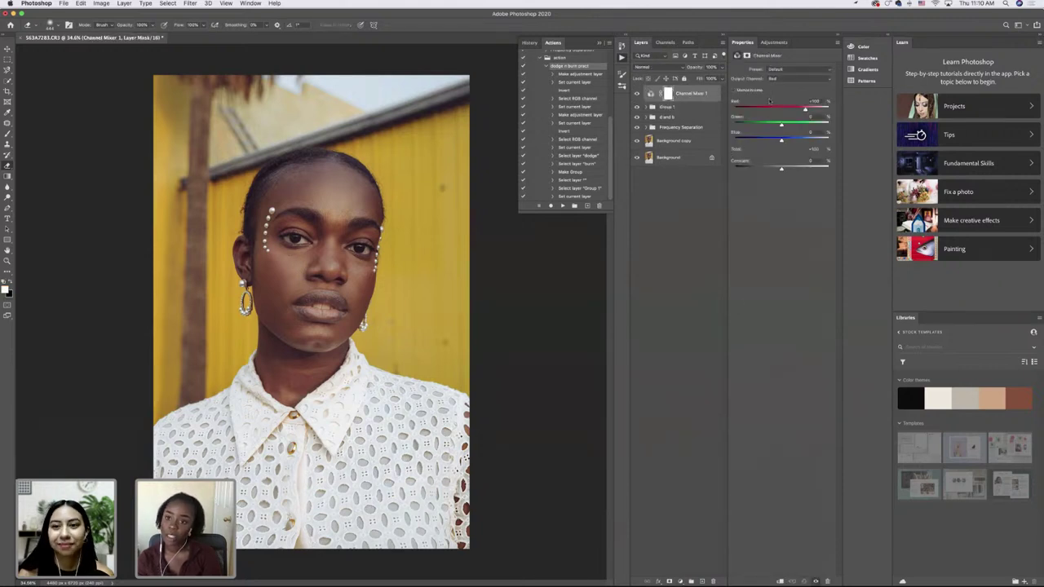
click(774, 78)
click(779, 95)
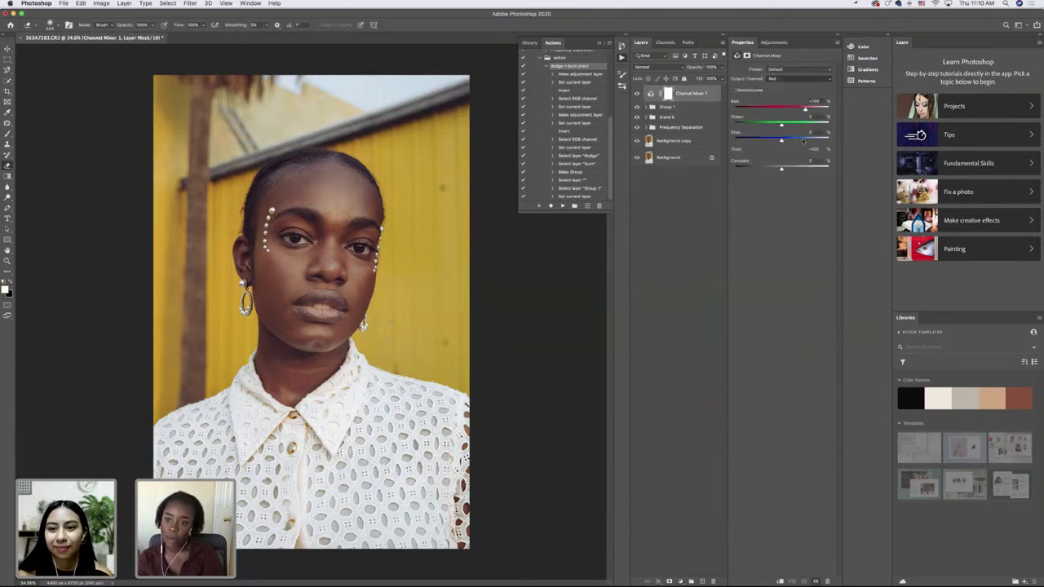
drag(804, 140, 783, 126)
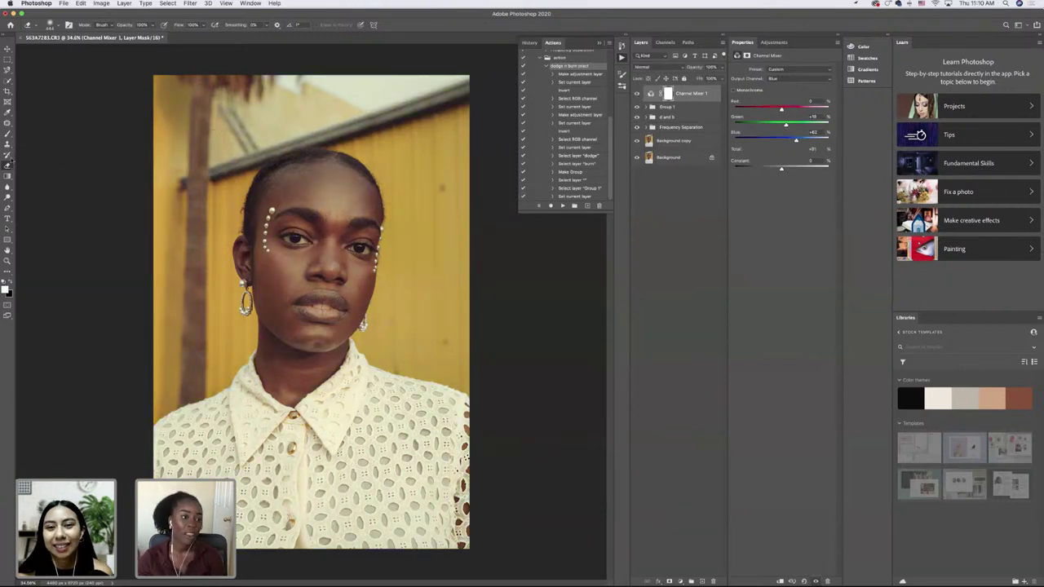
click(52, 25)
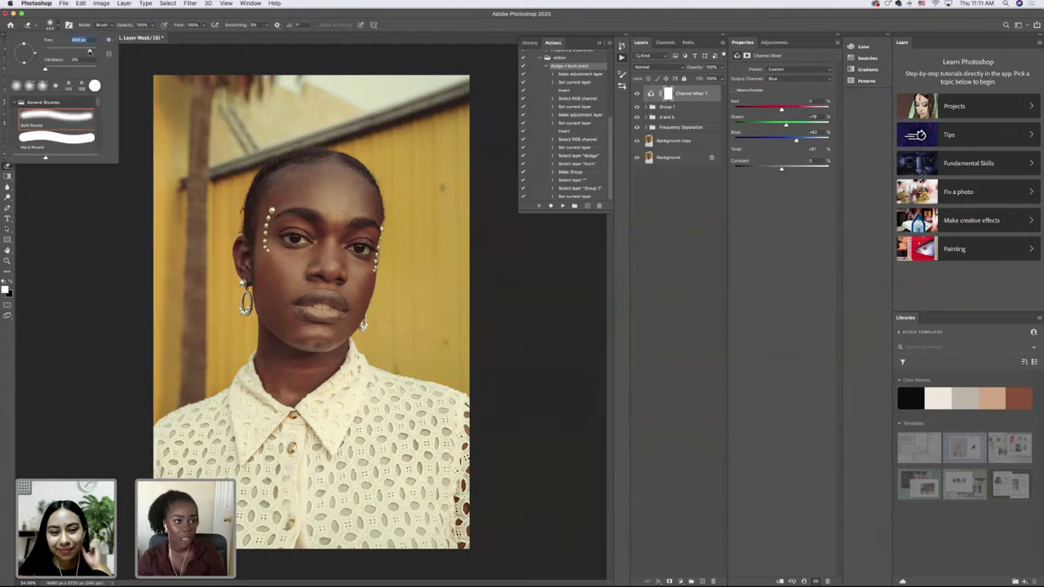
key(Return)
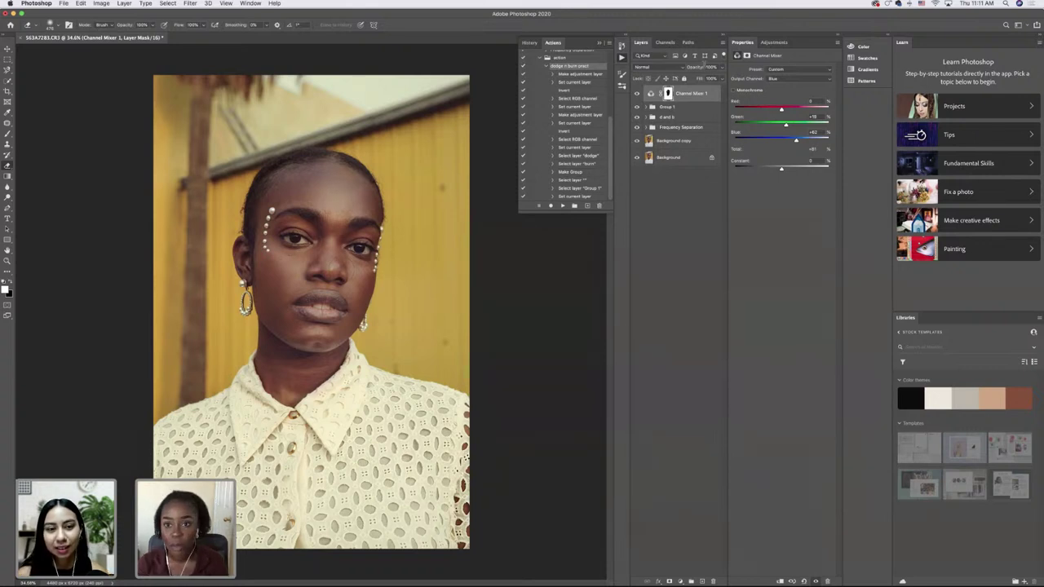
drag(713, 76, 701, 78)
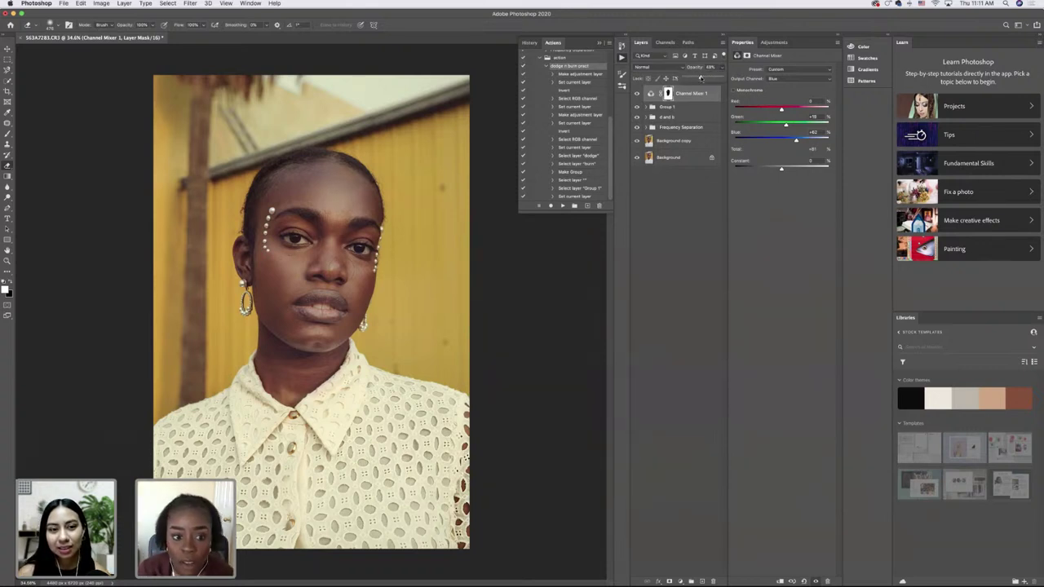
click(680, 201)
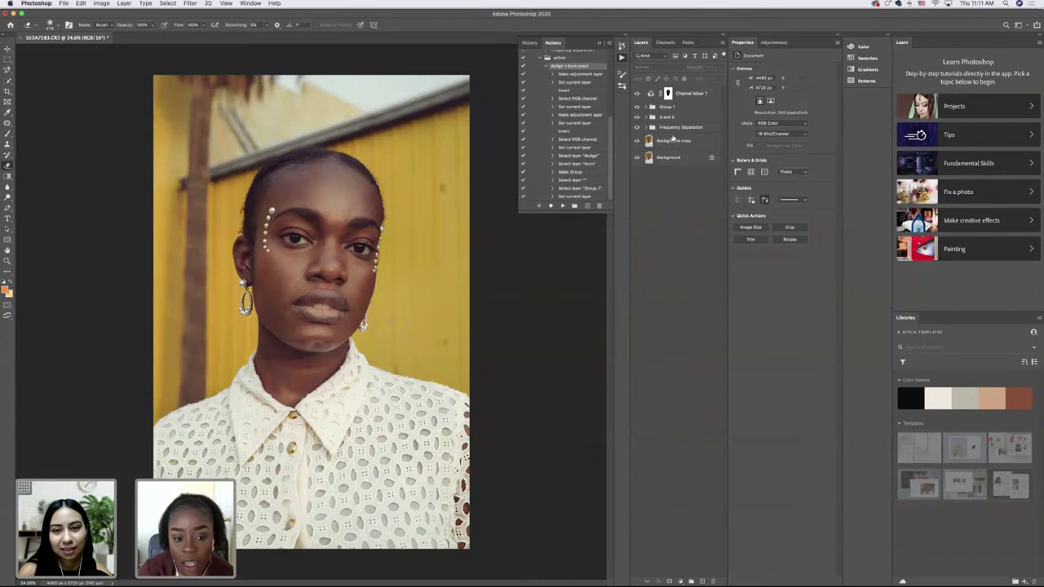
- Add a Color Lookup layer and try Kodak 5205 Fuji 3510, LateSunset and Moonlight at 47% opacity
click(680, 582)
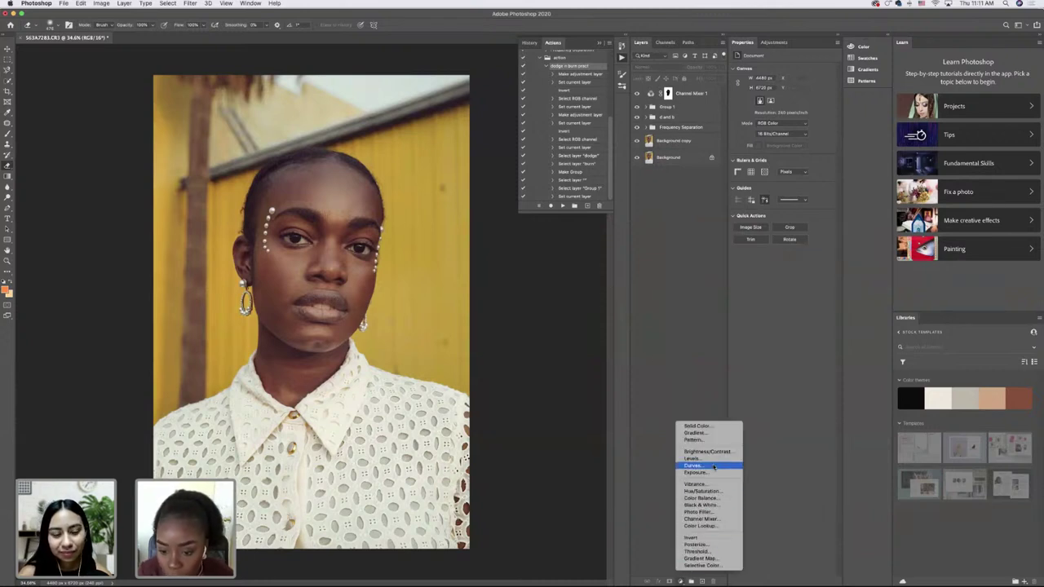
click(712, 527)
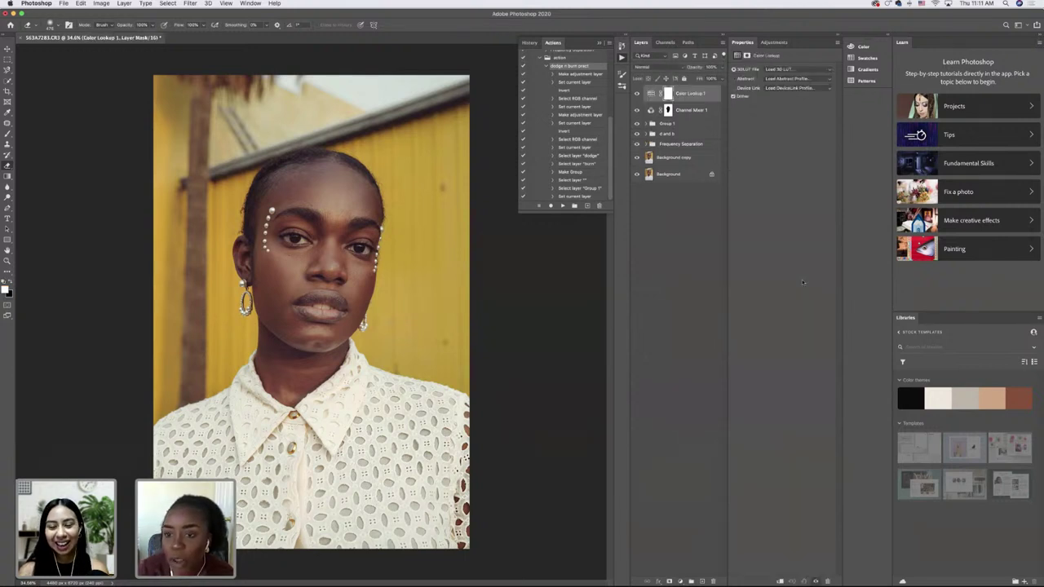
click(785, 72)
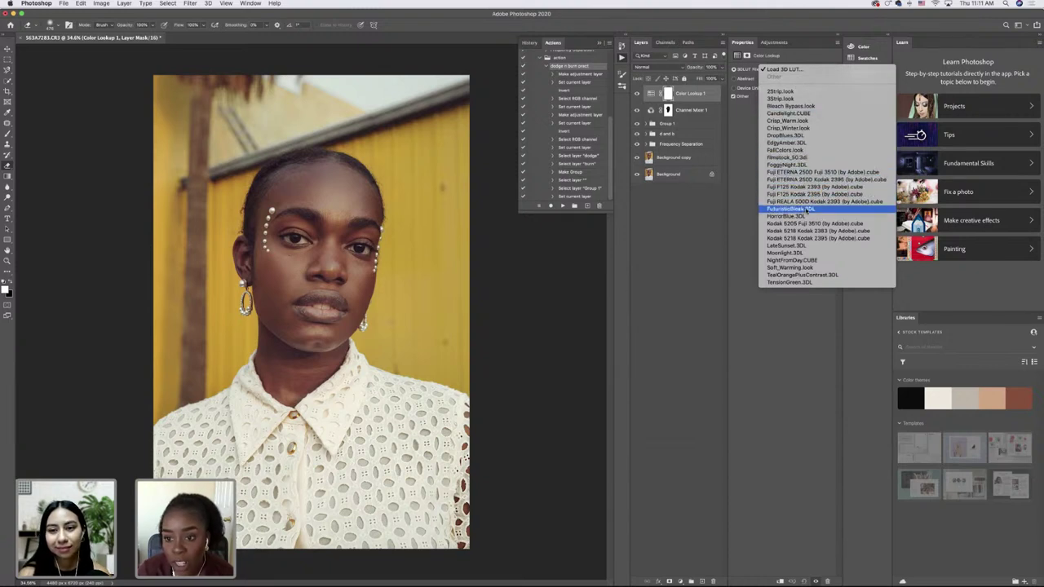
click(732, 63)
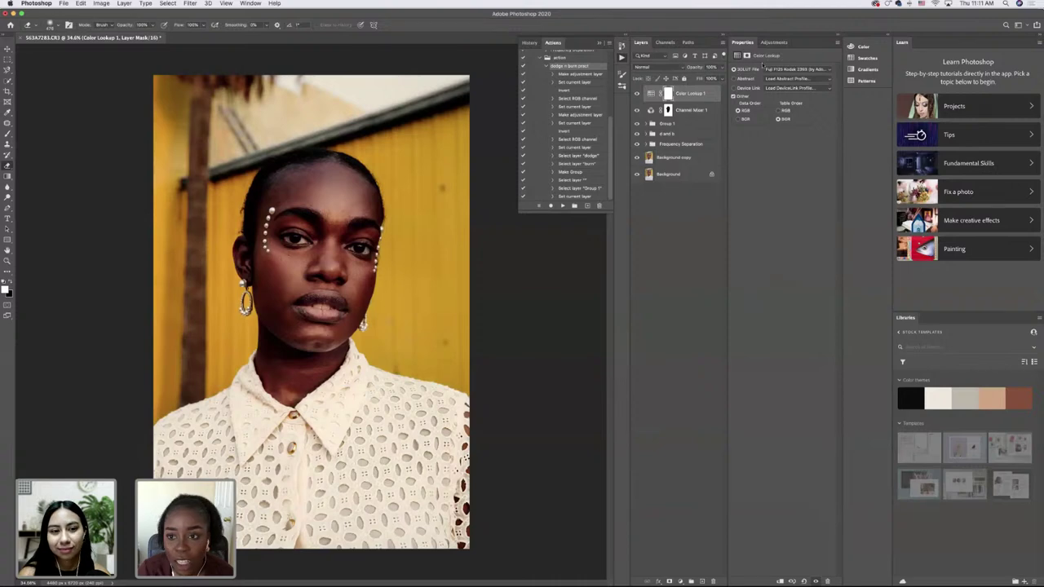
click(766, 68)
click(793, 105)
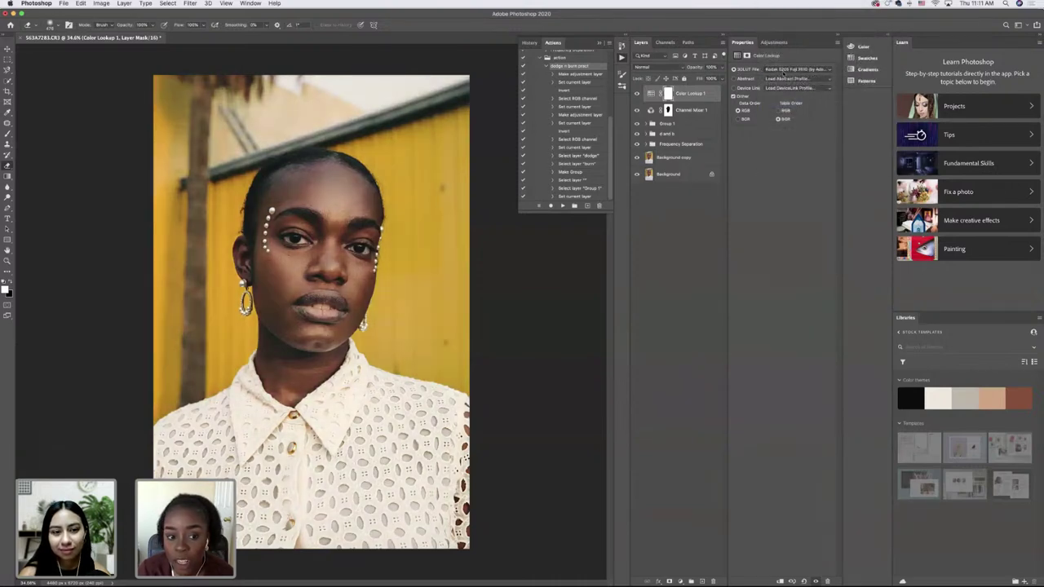
click(785, 70)
click(781, 85)
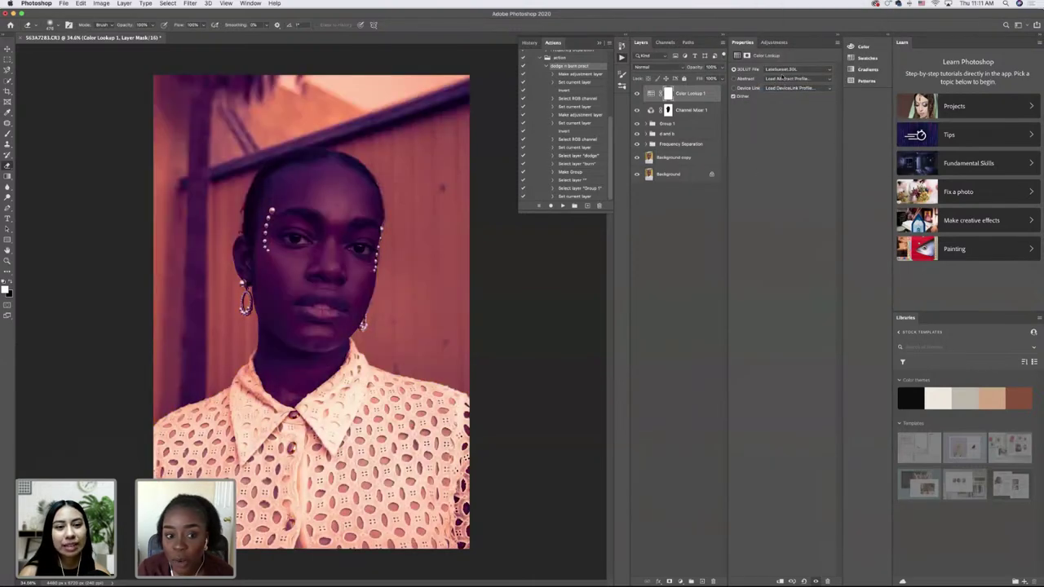
click(781, 70)
click(781, 78)
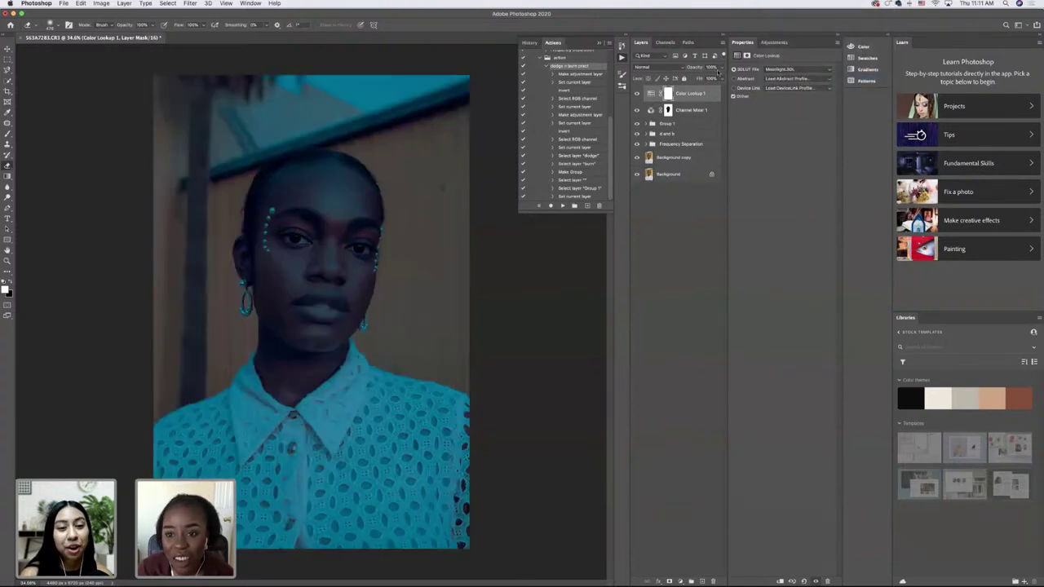
click(718, 67)
drag(719, 78, 698, 89)
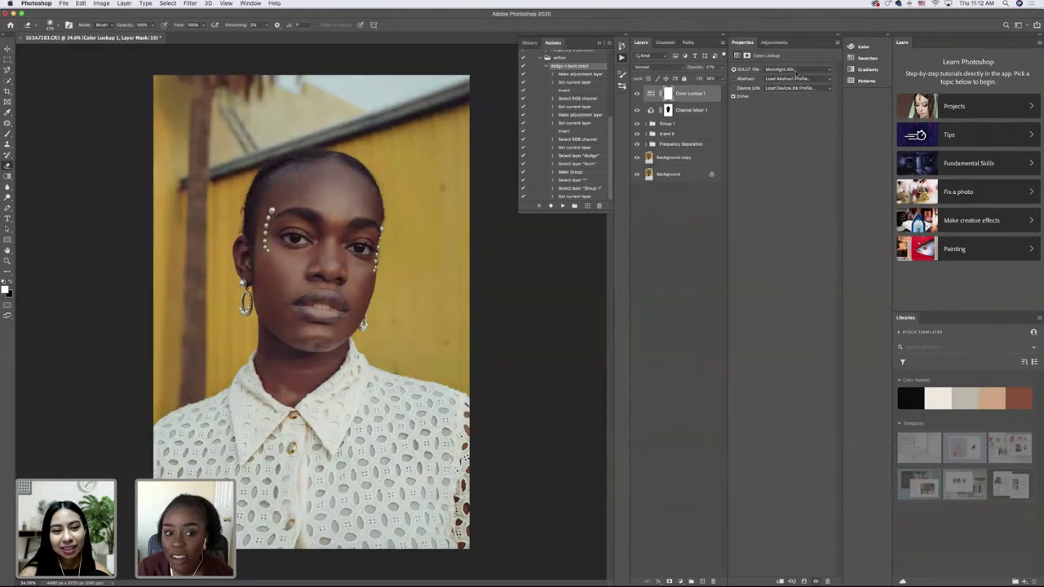
- Switch the lookup to Candlelight.CUBE and toggle Color Lookup 1 off and on to compare
click(795, 69)
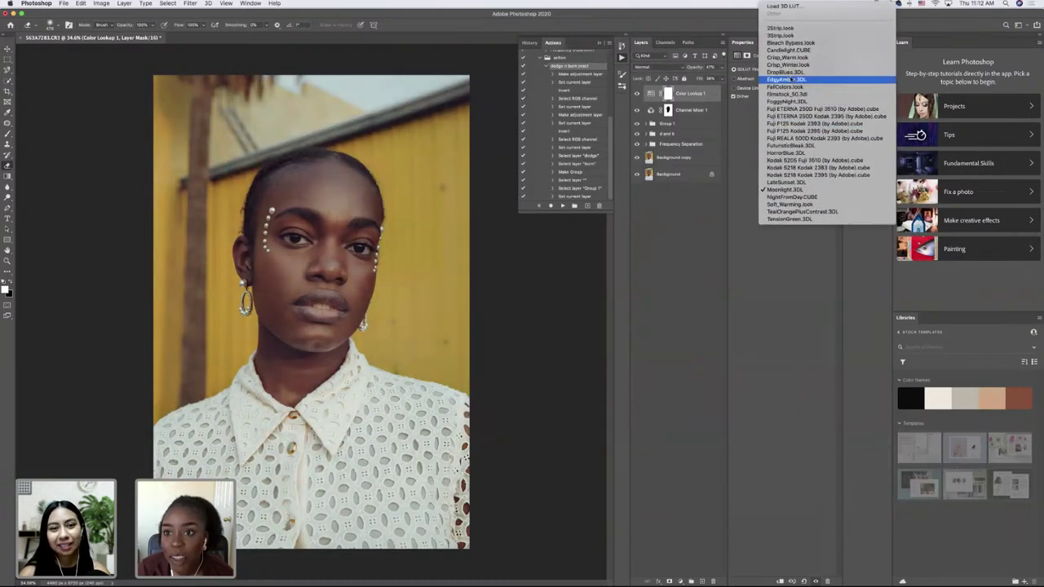
click(781, 45)
click(786, 69)
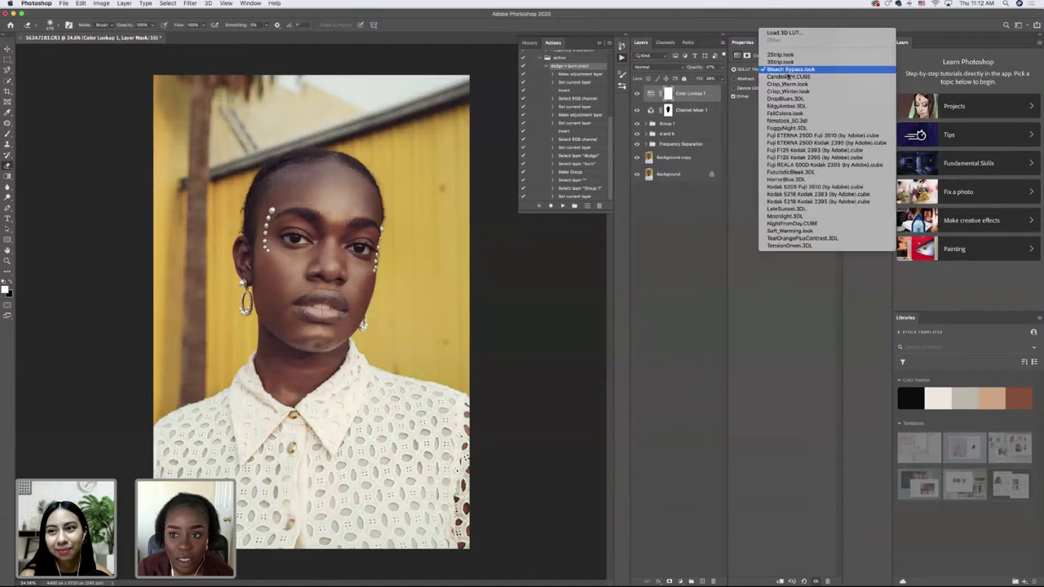
click(786, 77)
click(785, 72)
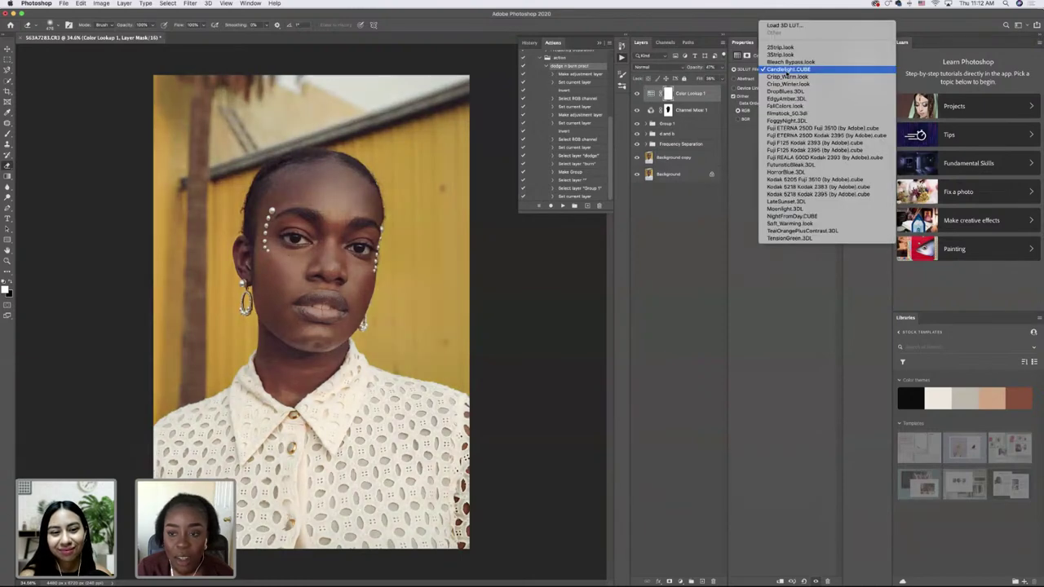
click(787, 70)
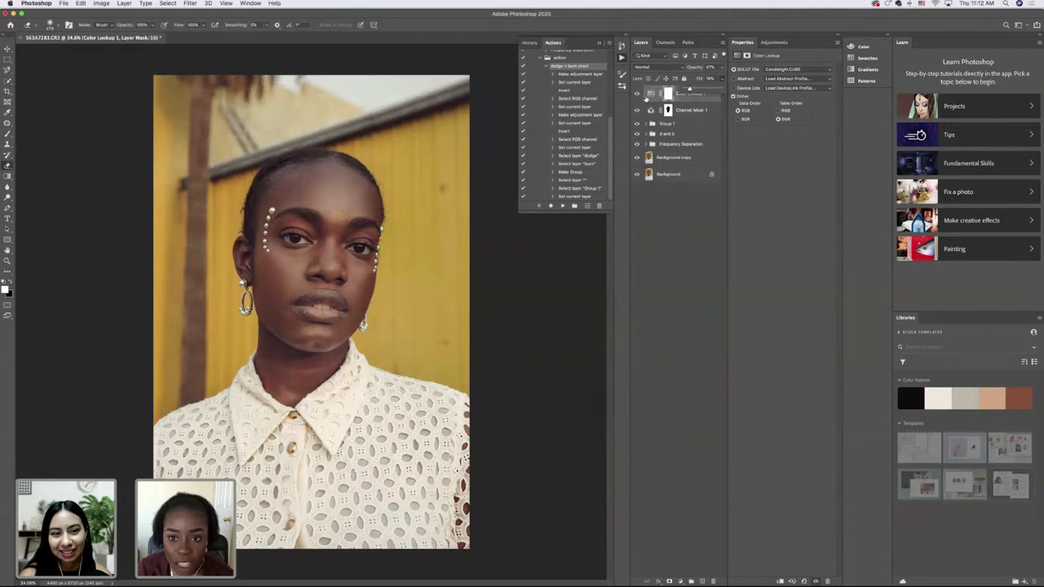
click(637, 93)
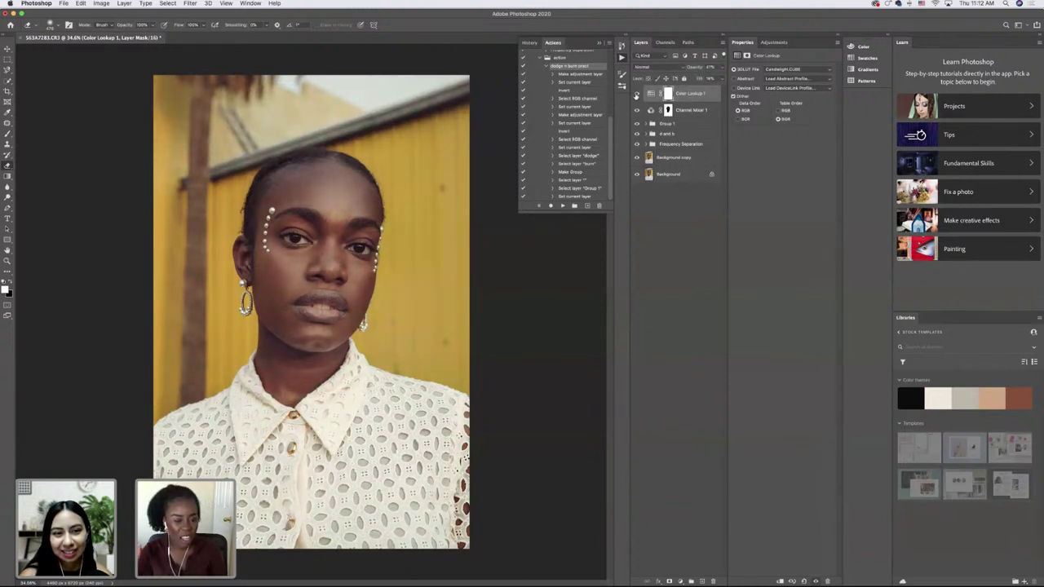
click(636, 94)
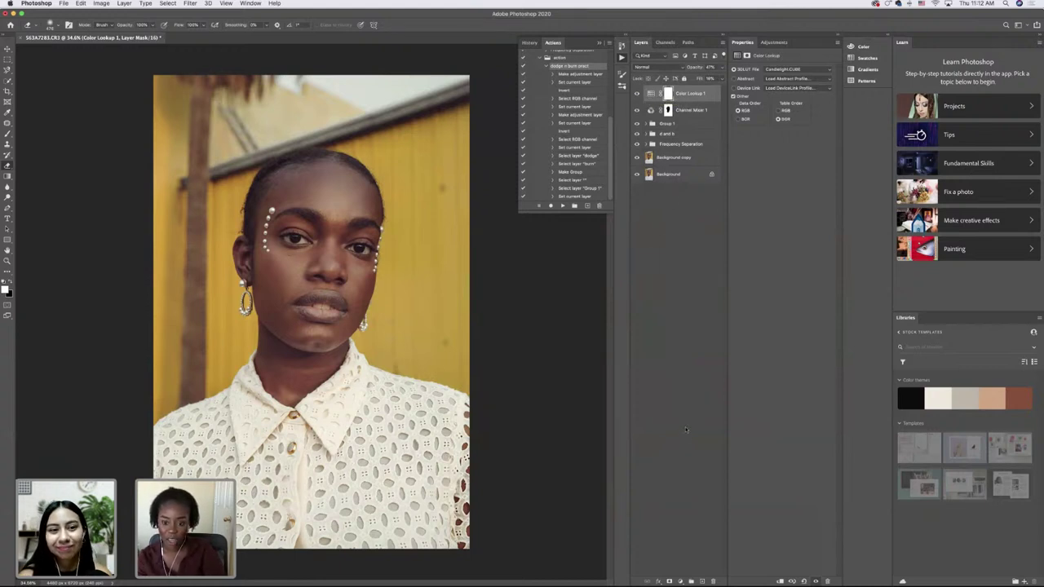
click(680, 581)
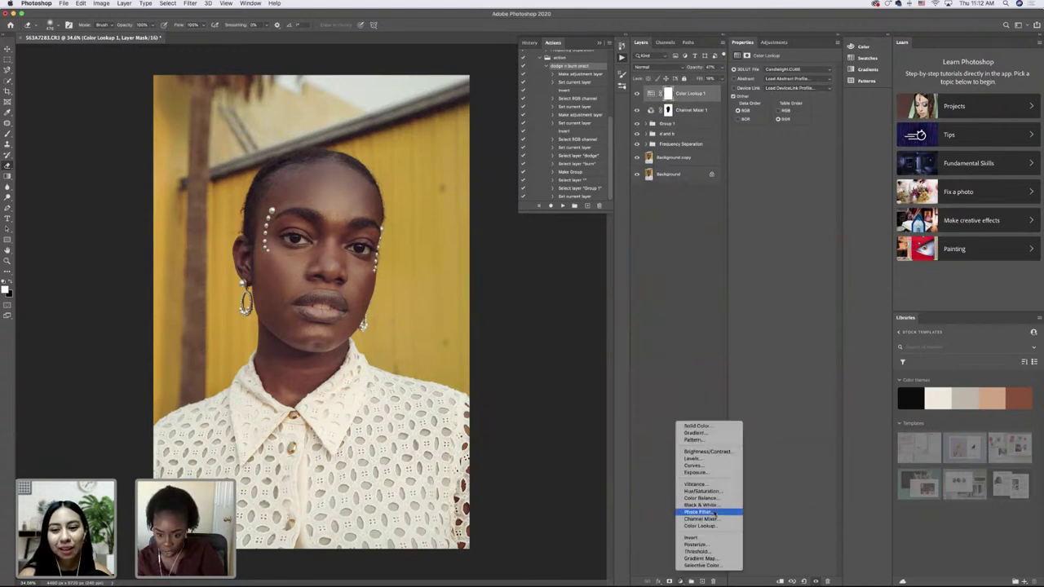
- Discard a trial Vibrance layer and group Color Lookup 1 with Channel Mixer 1 into Group 1
click(709, 485)
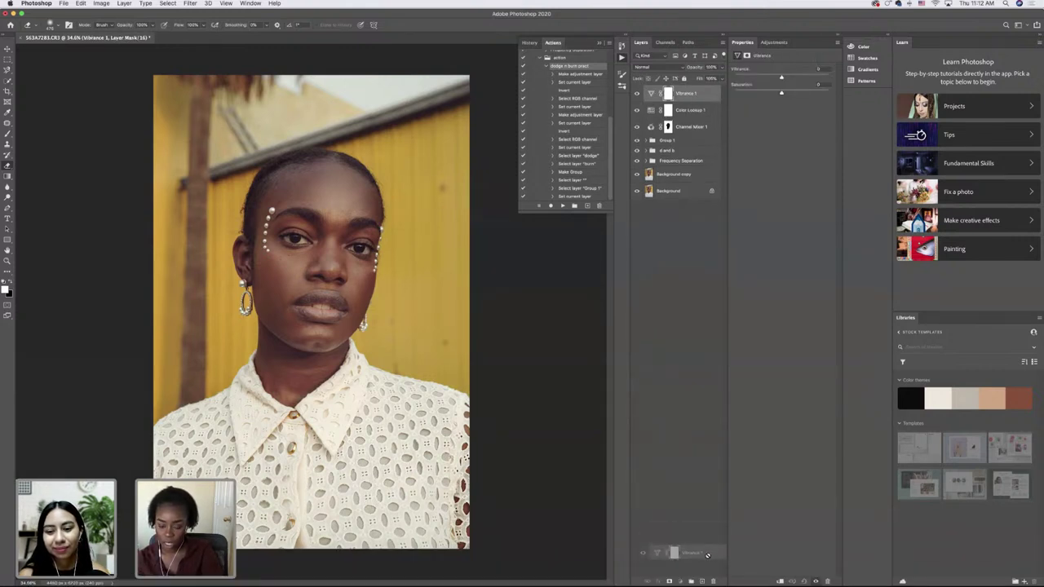
key(BackSpace)
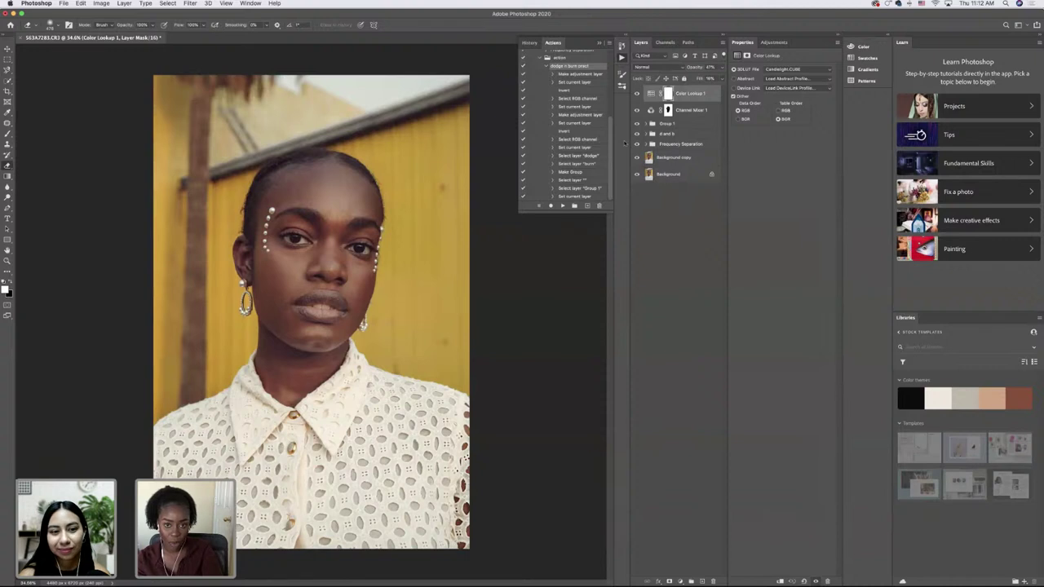
shift+click(676, 111)
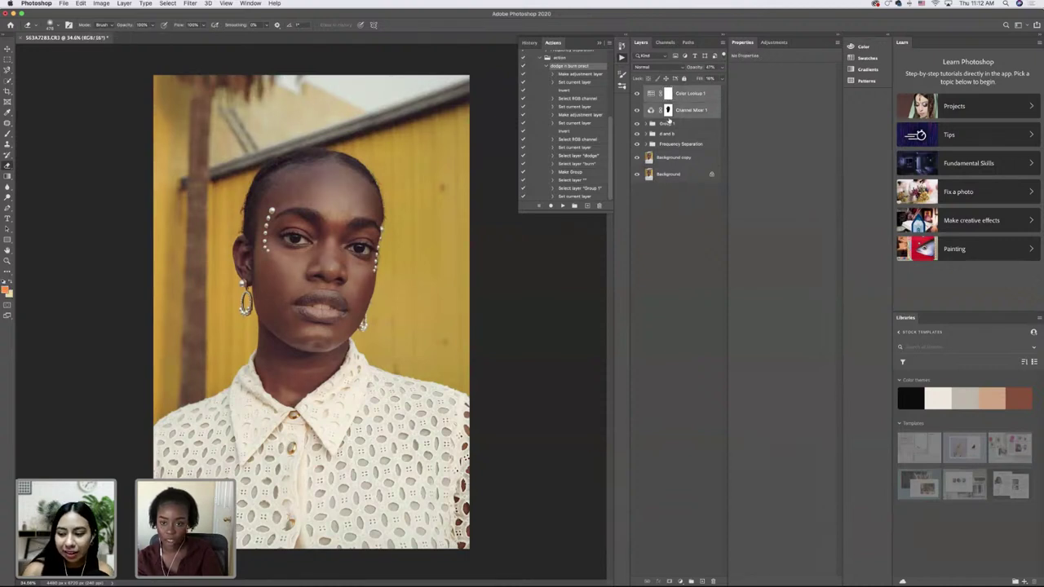
drag(678, 112, 669, 123)
key(ctrl+g)
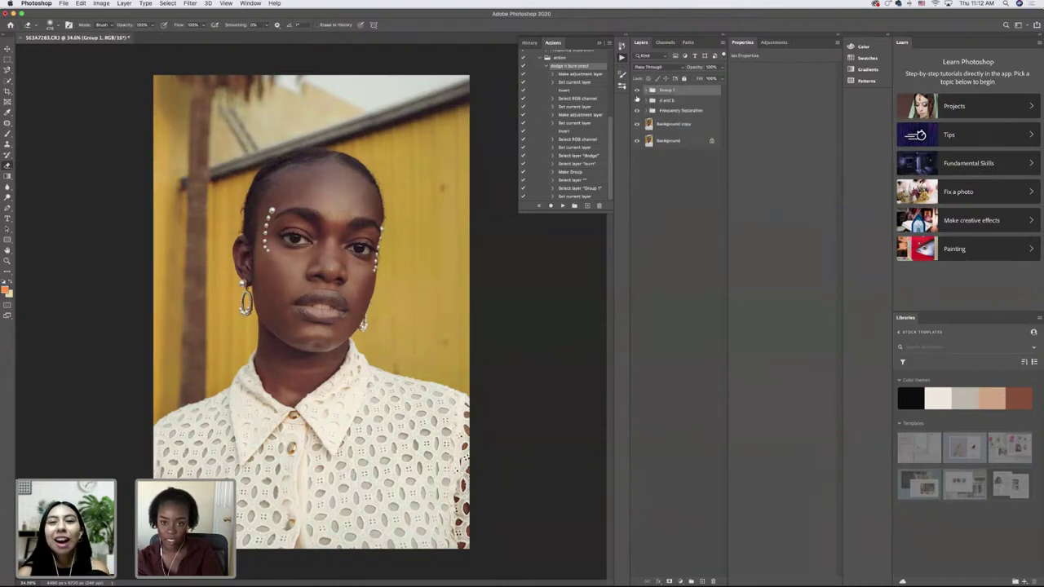
click(636, 90)
click(637, 91)
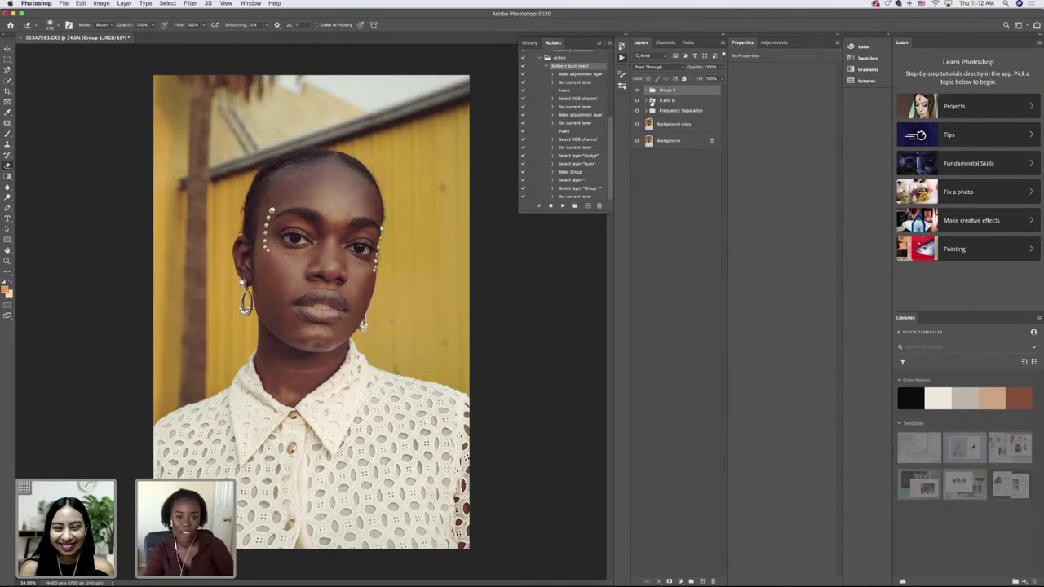
click(638, 91)
click(637, 91)
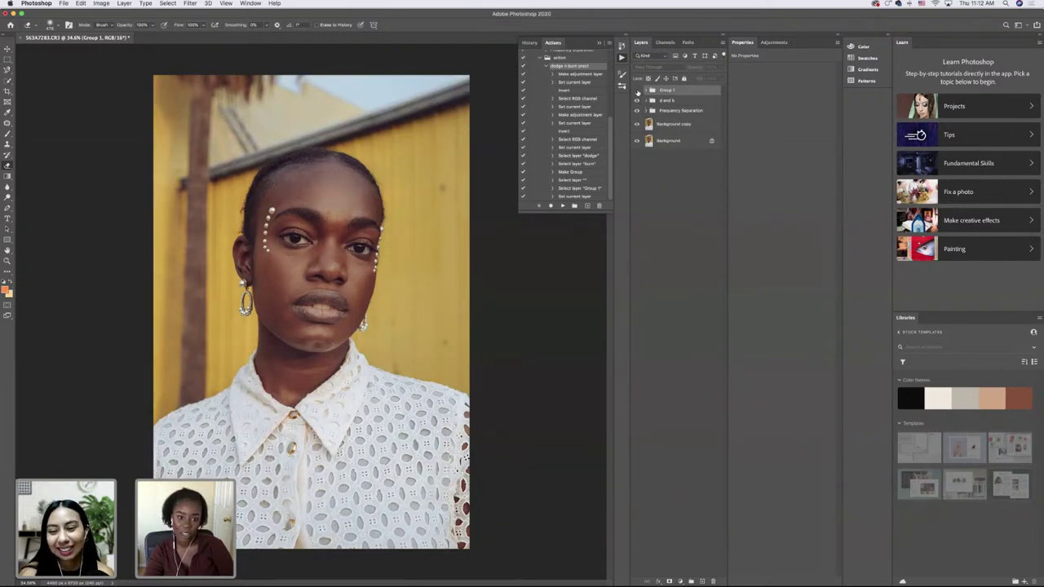
click(639, 90)
click(638, 91)
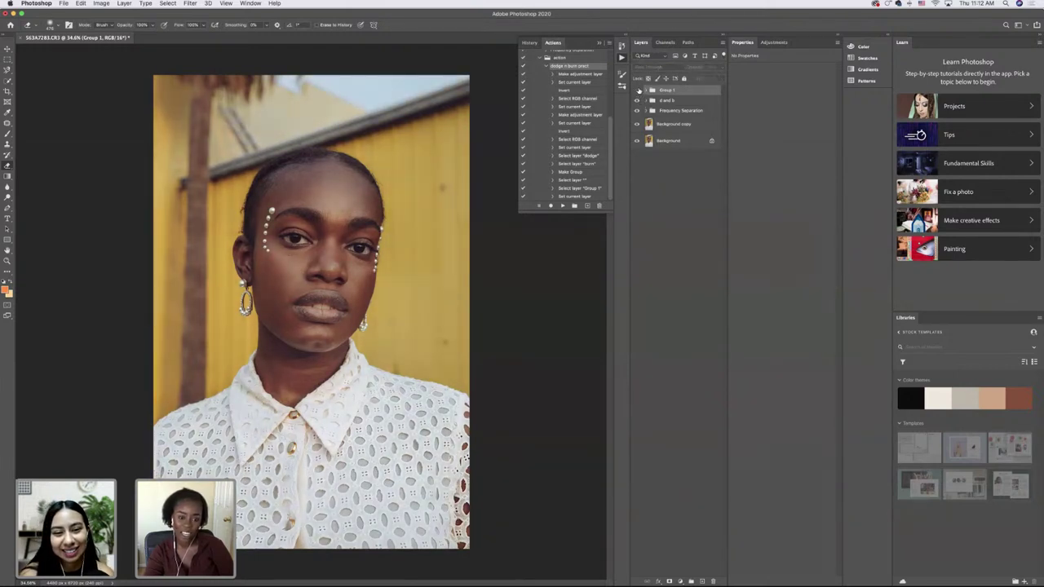
click(638, 91)
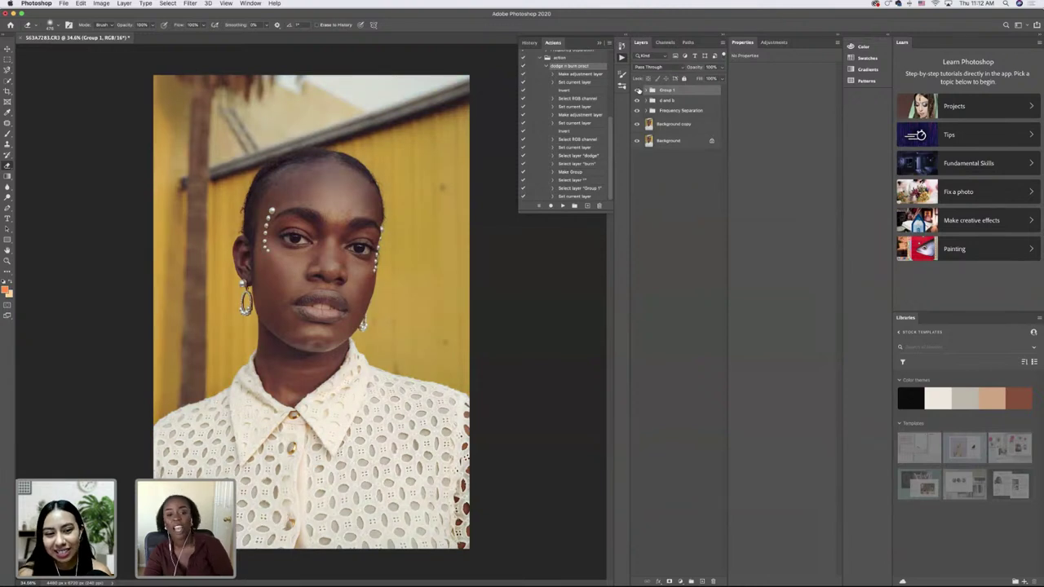
click(639, 90)
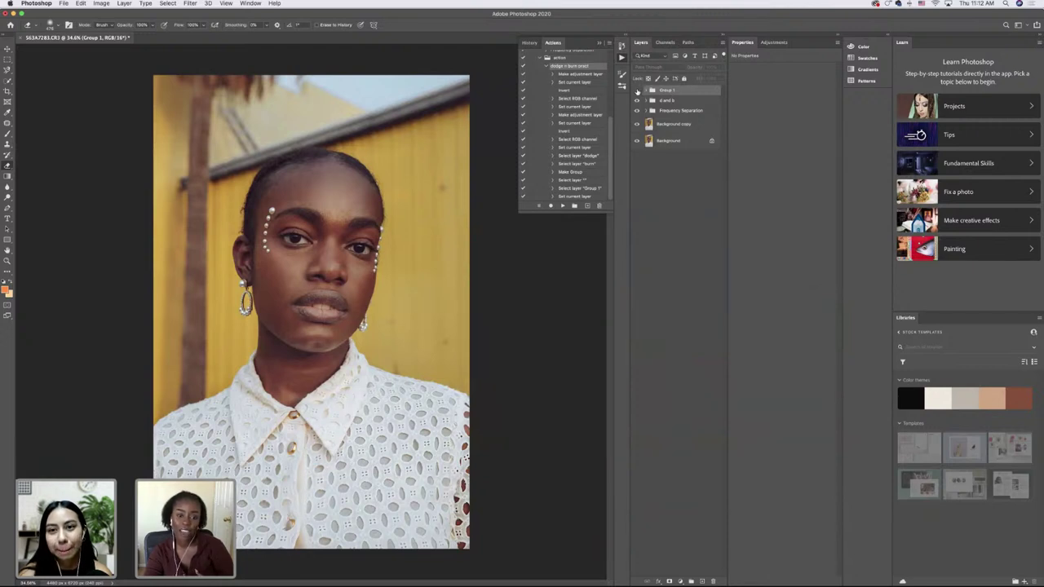
click(636, 90)
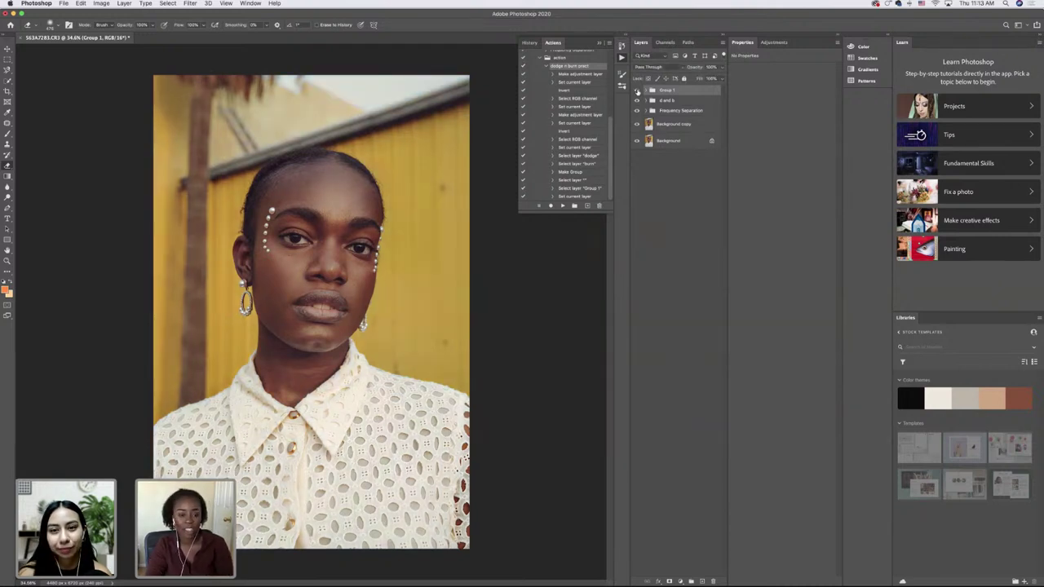
key(super+plus)
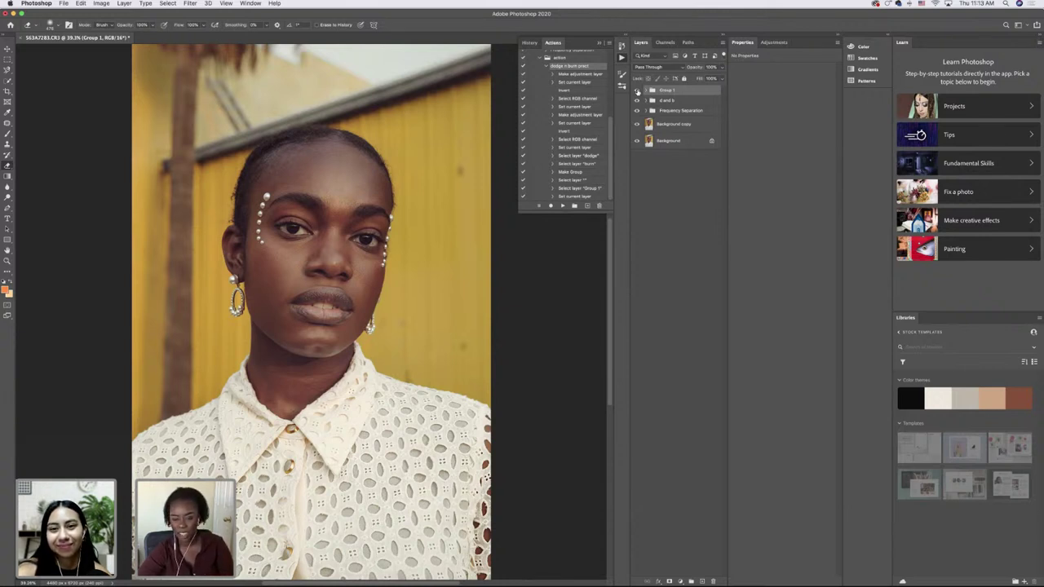
click(638, 91)
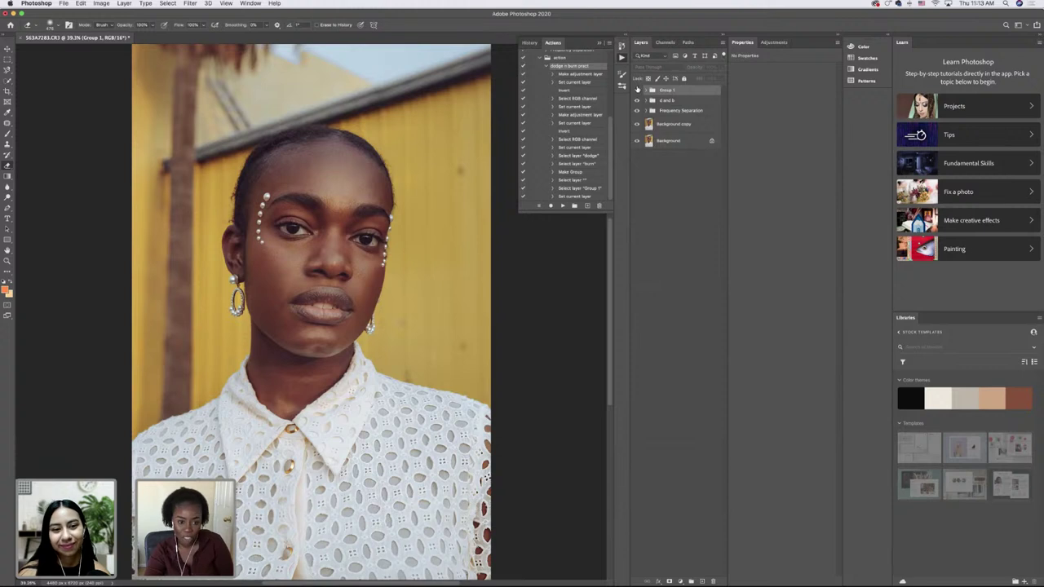
click(638, 91)
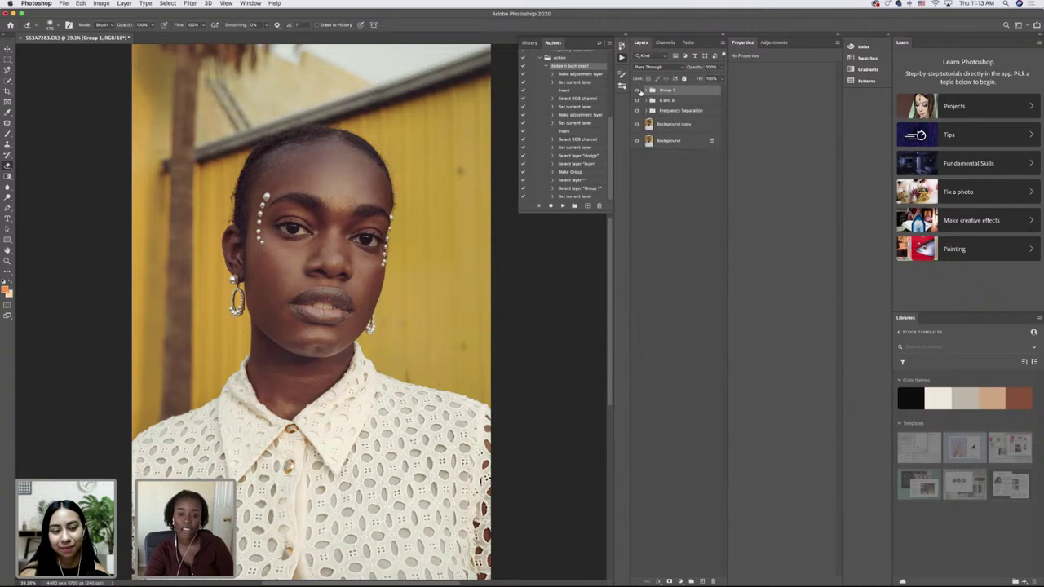
- Cancel closing the portrait and save it as 563A7283-Edit-2.tif instead
click(20, 38)
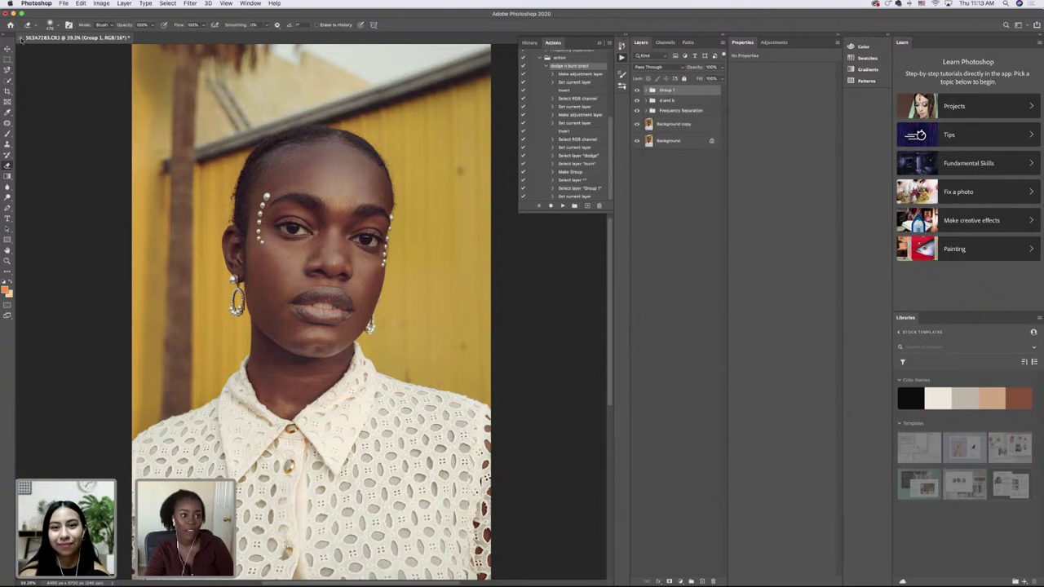
key(Escape)
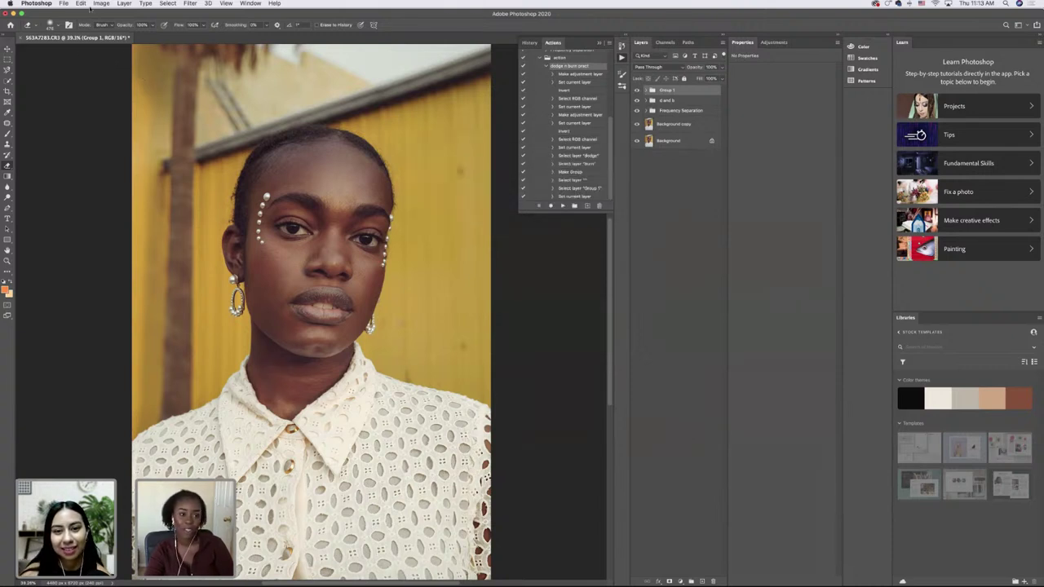
click(67, 5)
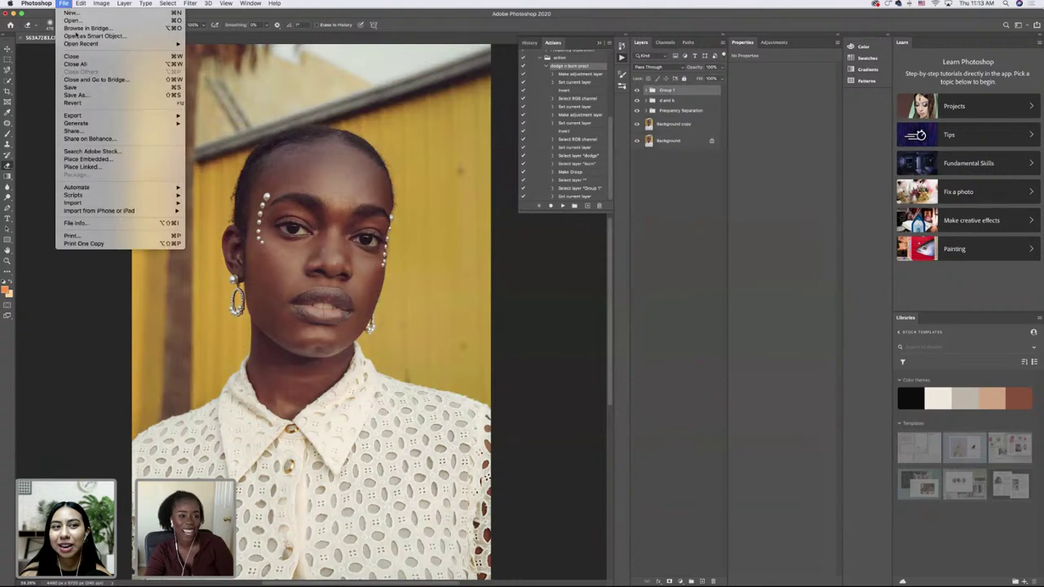
click(86, 87)
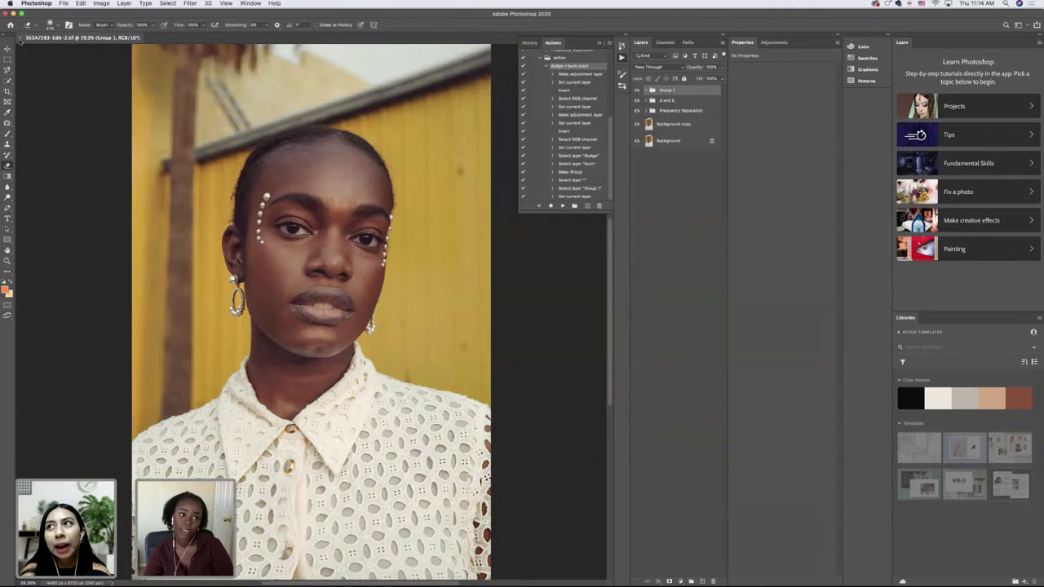
- Close the saved Photoshop document and switch to Lightroom Classic
click(21, 38)
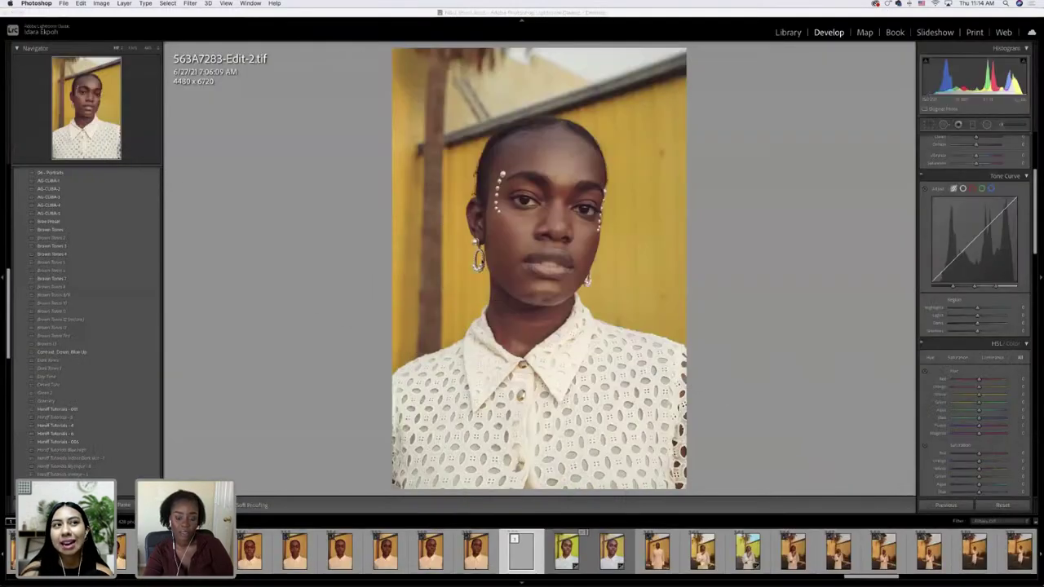
click(528, 551)
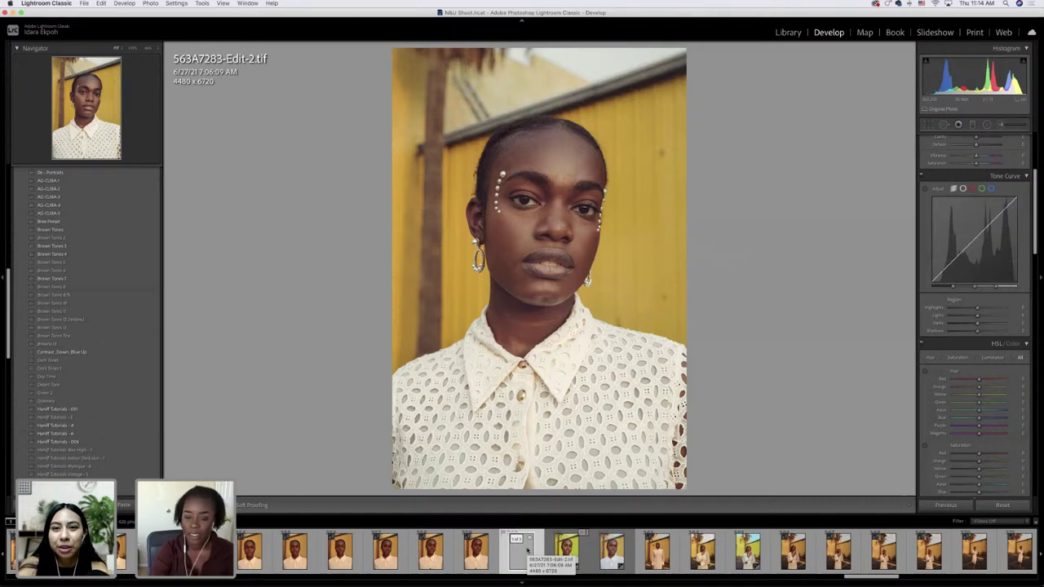
scroll(636, 553, left, 3)
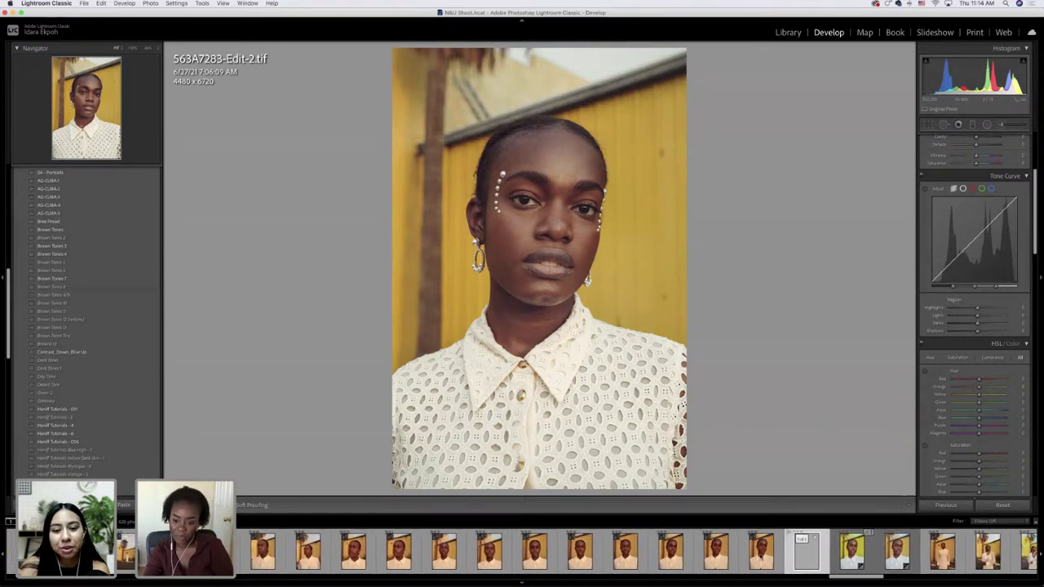
scroll(755, 557, right, 1)
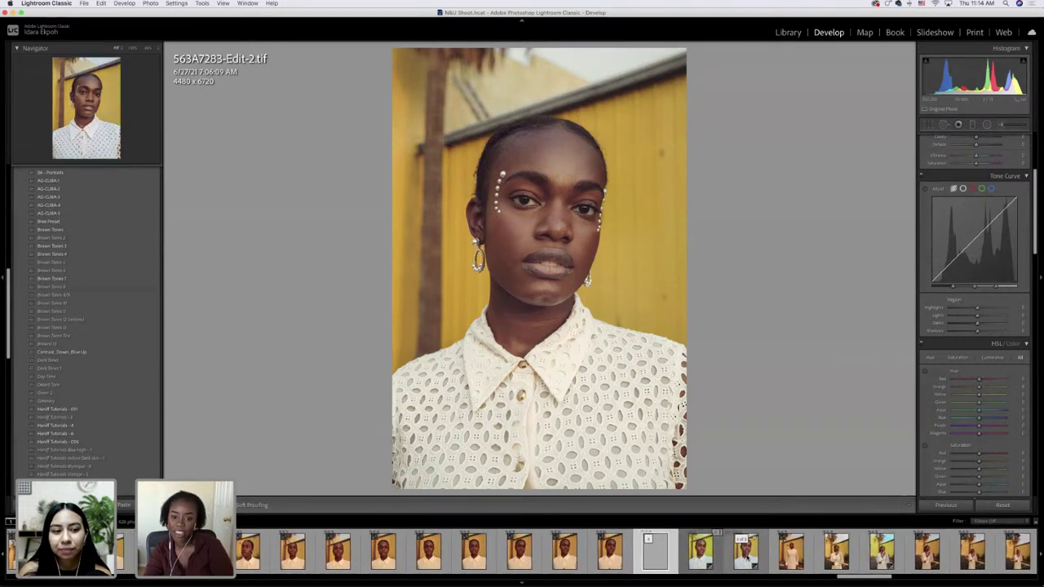
- Copy the develop settings from the original 563A7283.CR3 and reset that photo
click(744, 551)
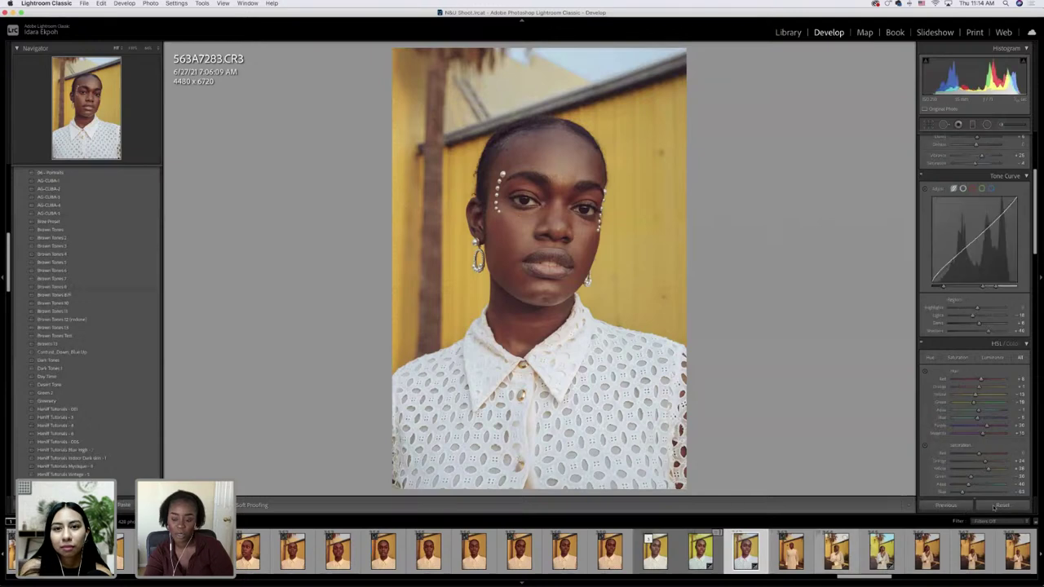
key(super+shift+c)
key(Return)
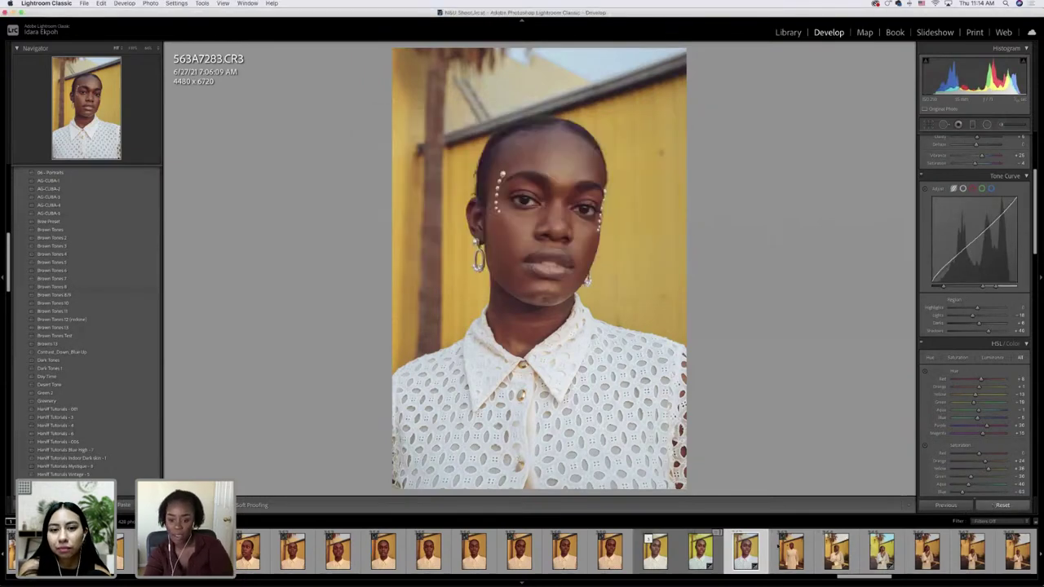
click(1002, 504)
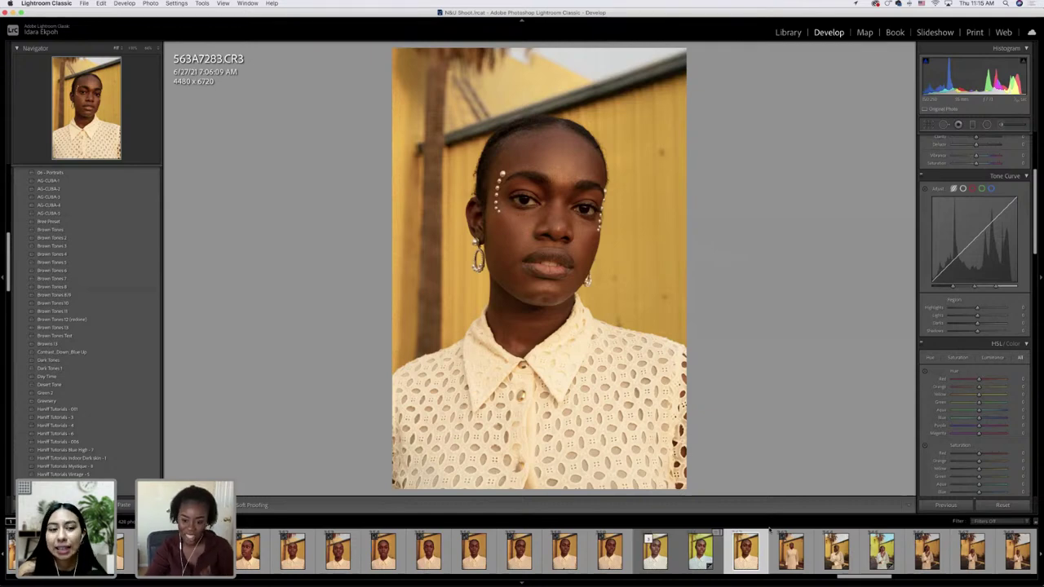
- Bring up 563A7283-Edit-2.tif, zoom in on the face and start the Adjustment Brush
click(661, 561)
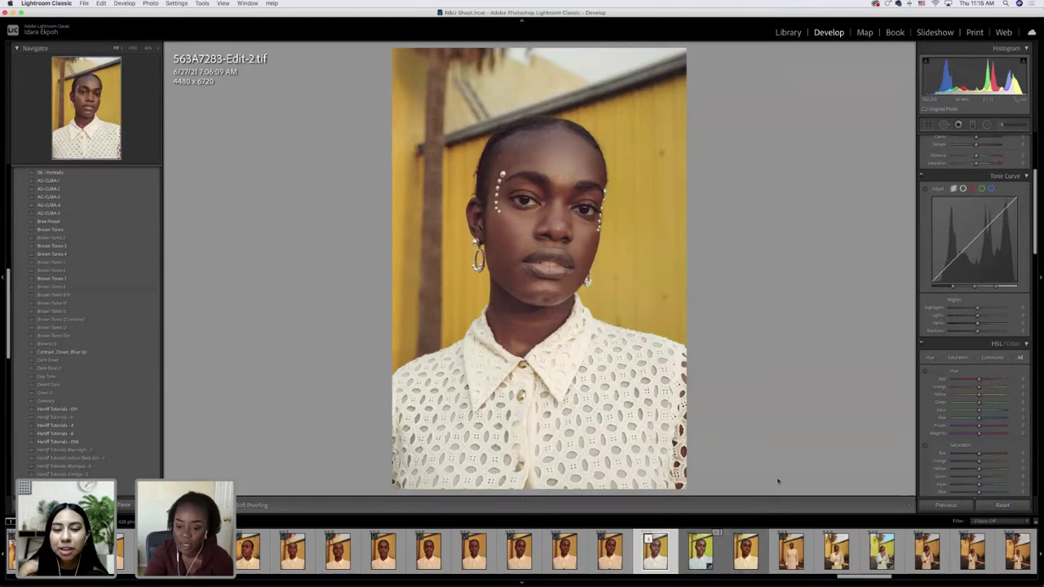
click(708, 549)
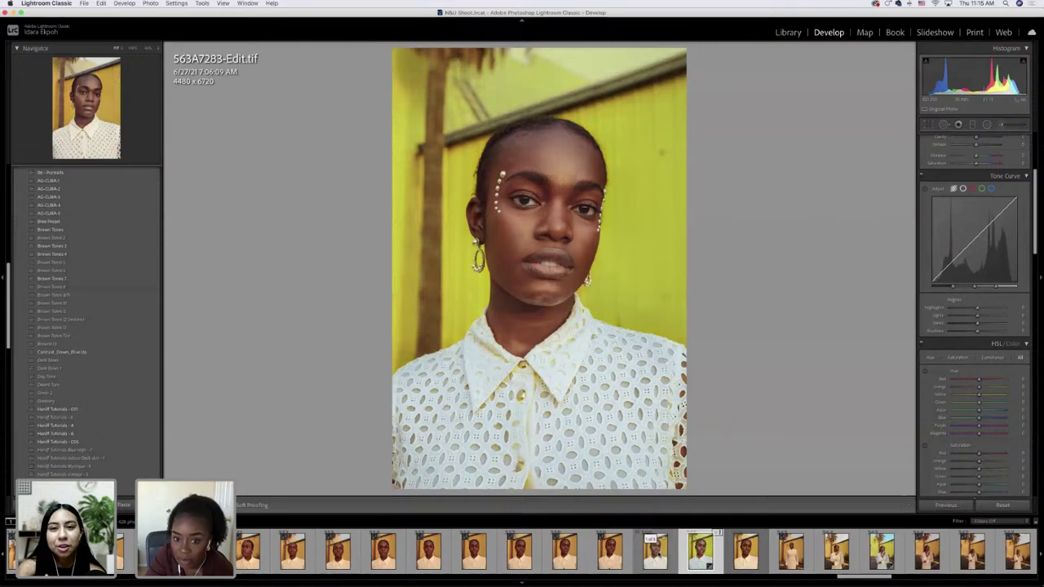
key(Left)
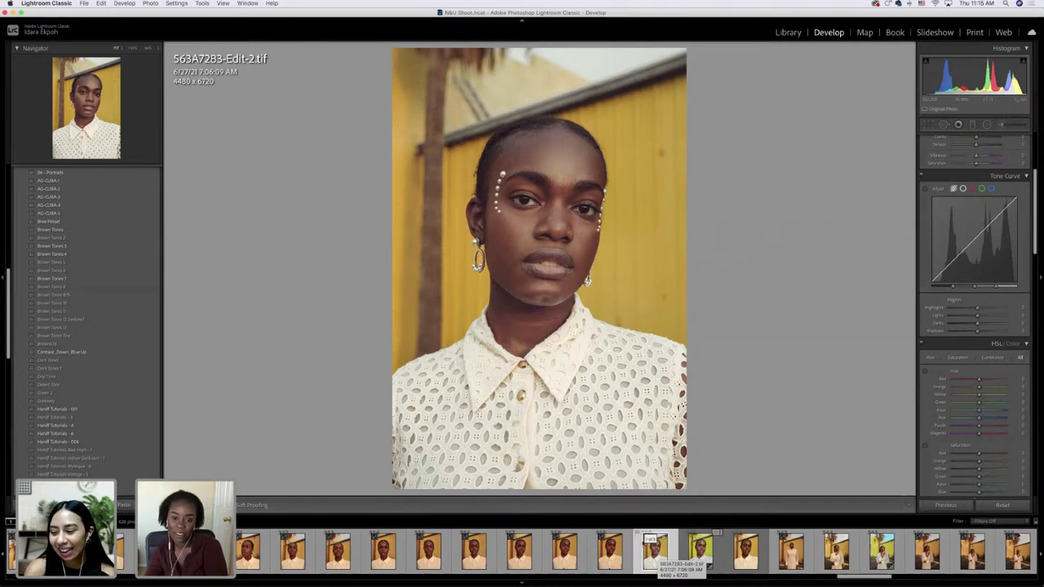
key(z)
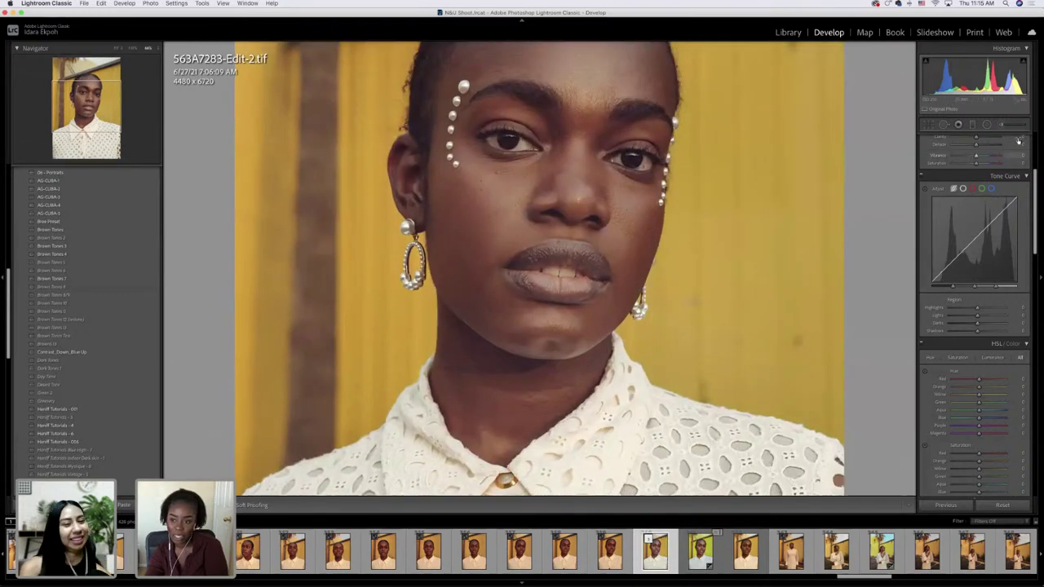
key(k)
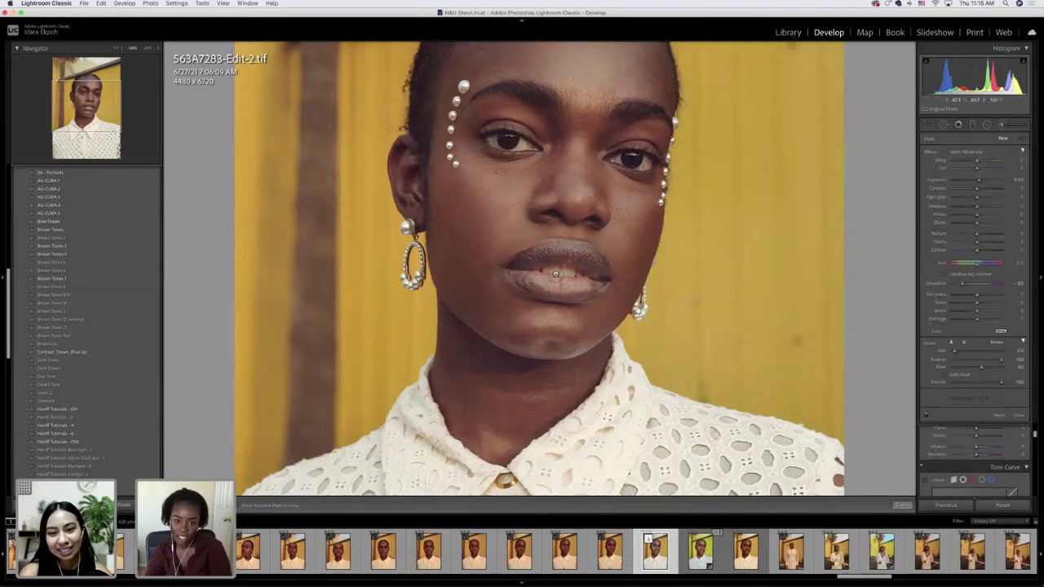
- Choose the Teeth Whitening effect preset for the Adjustment Brush
key(super+equal)
key(super+minus)
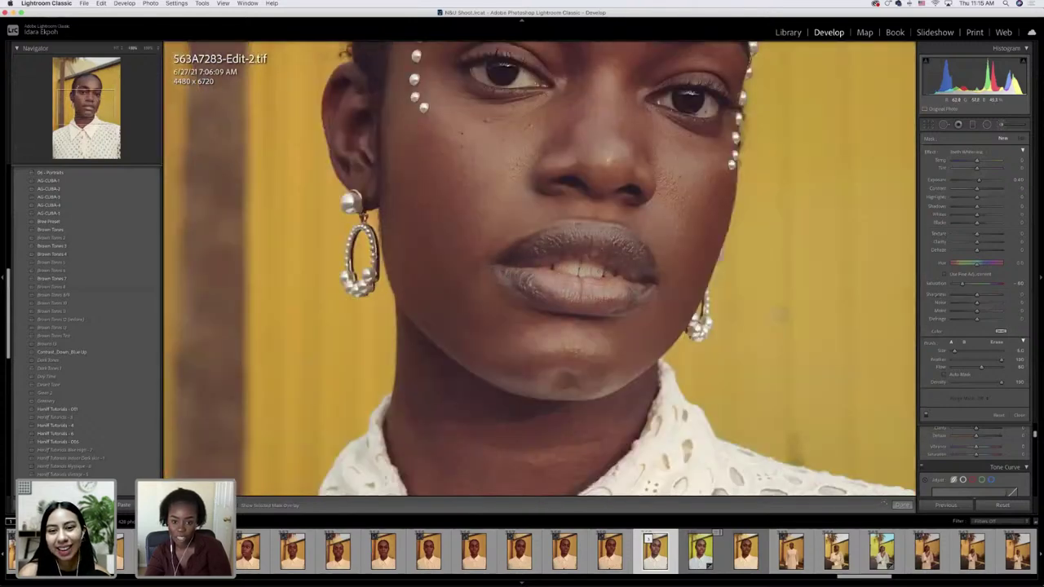
click(565, 267)
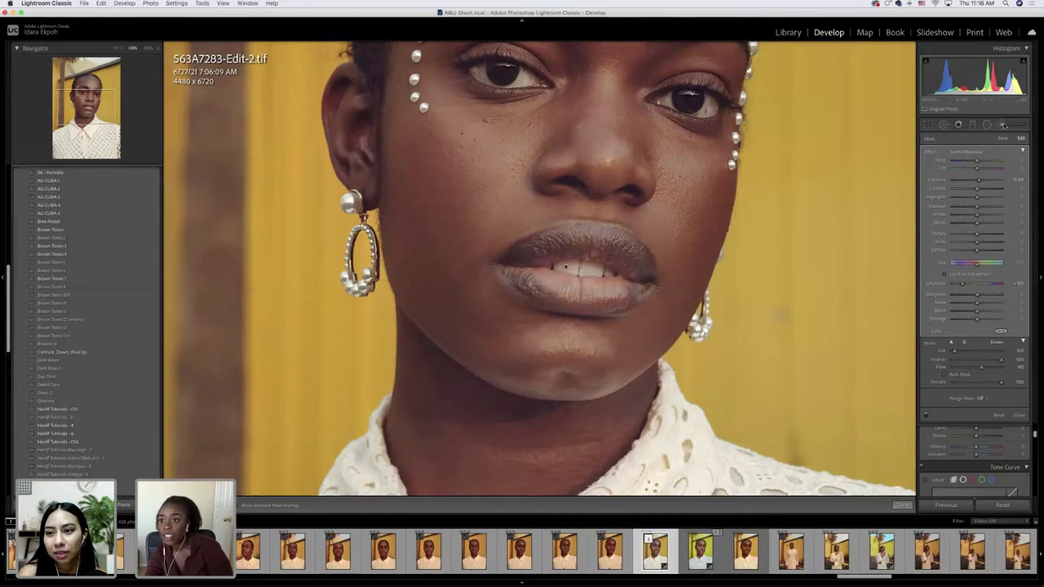
click(1003, 124)
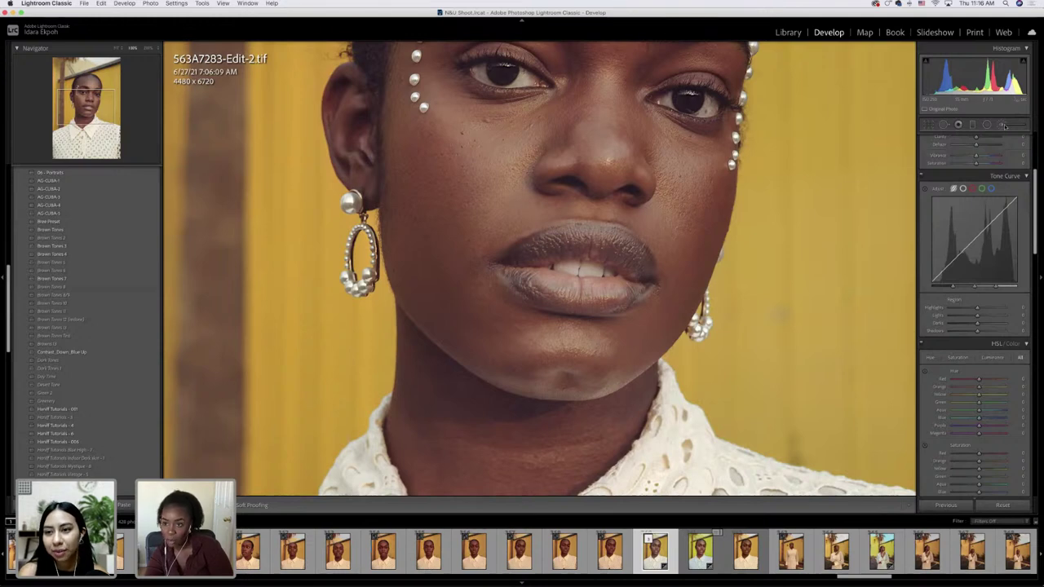
click(1003, 125)
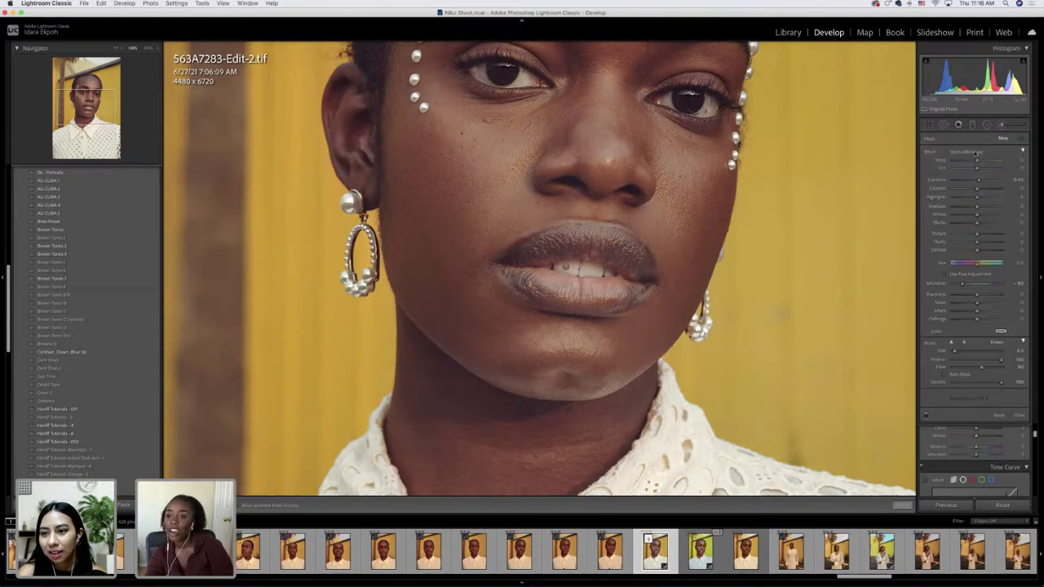
click(977, 152)
scroll(988, 122, up, 4)
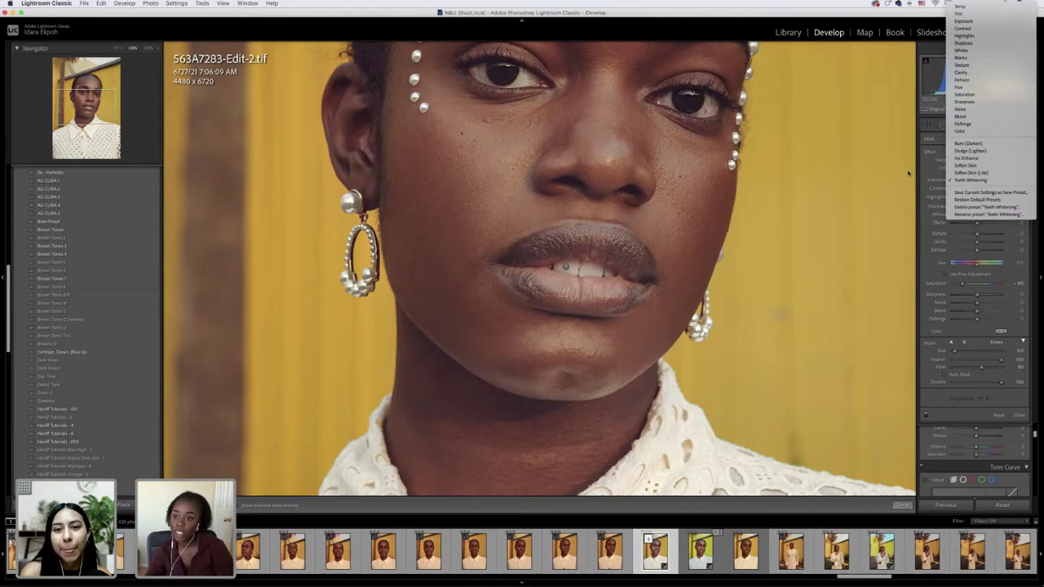
click(974, 180)
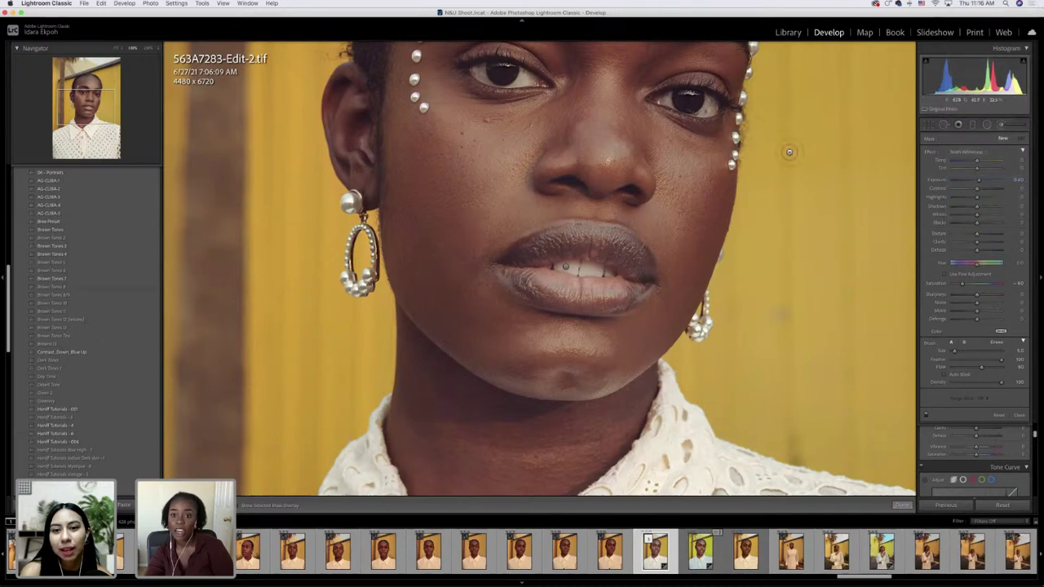
- Delete a stray forehead mask and paint the Teeth Whitening brush over the teeth
key(super+minus)
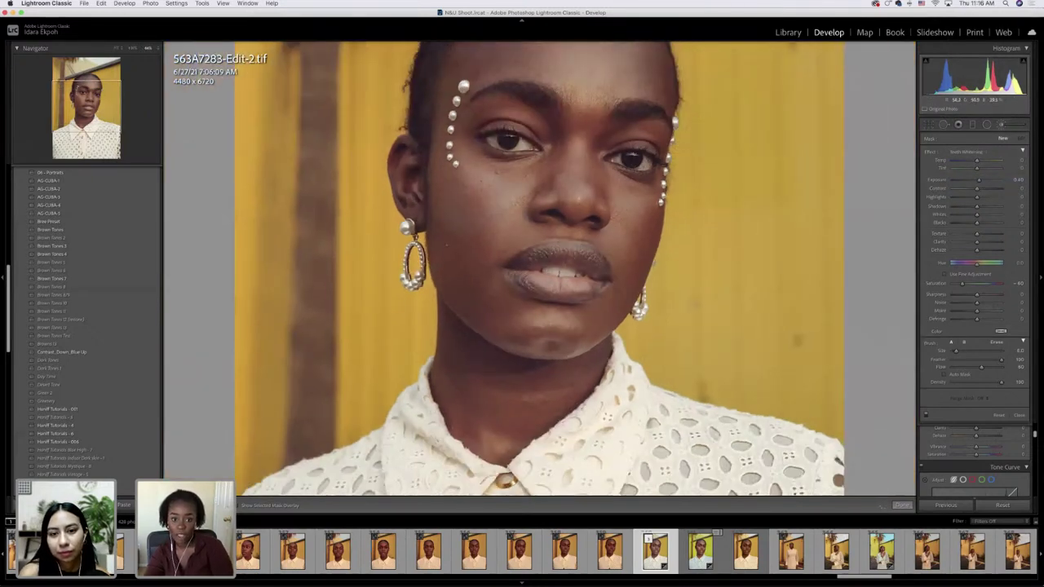
click(495, 181)
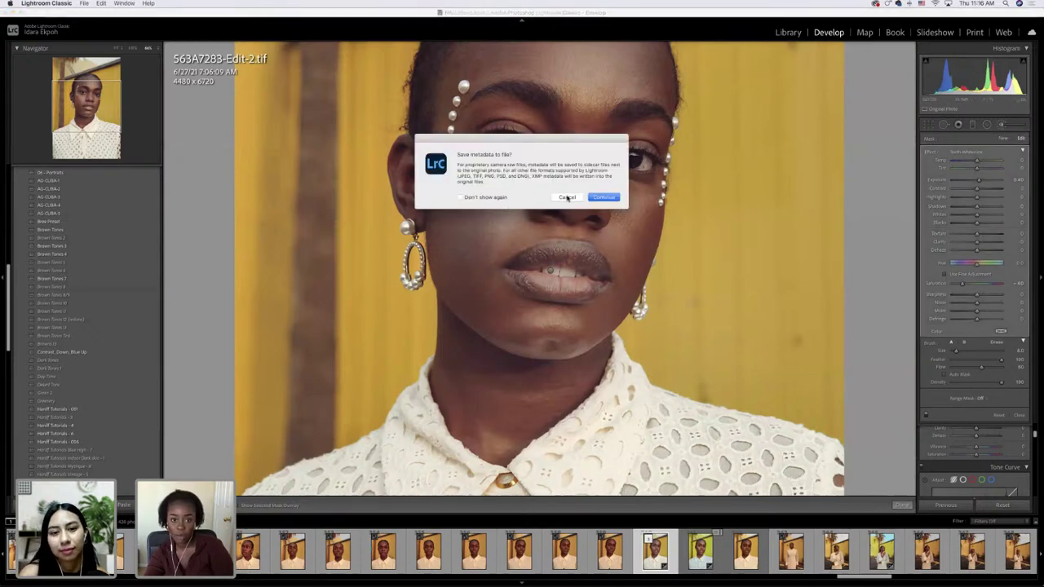
click(567, 196)
key(Delete)
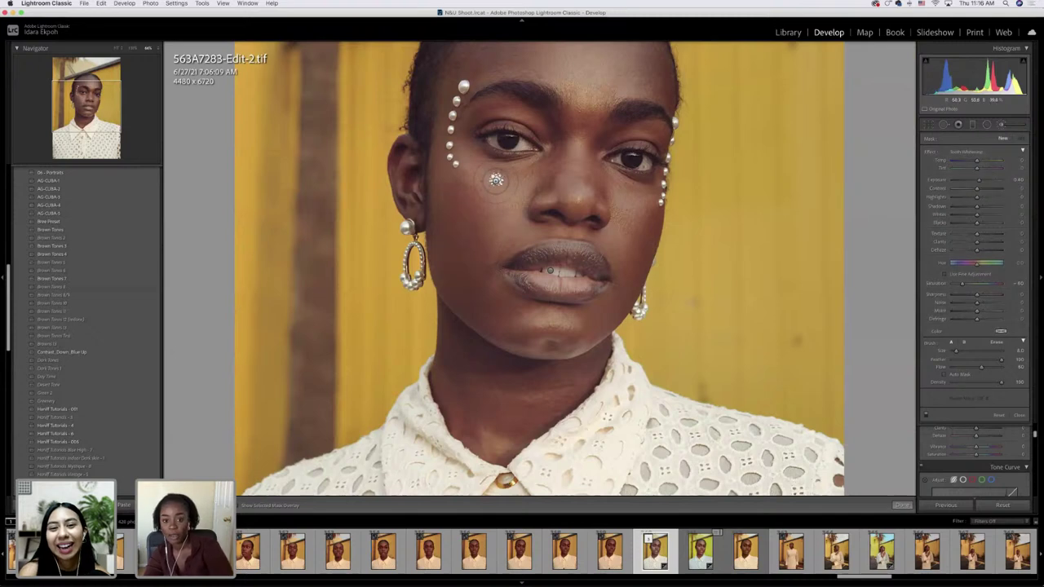
scroll(347, 379, down, 3)
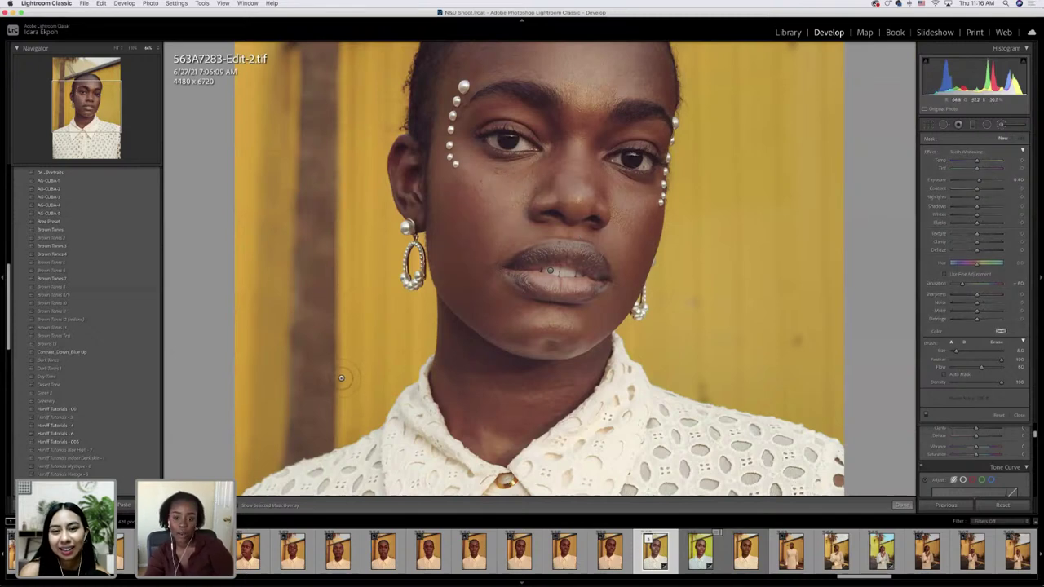
scroll(721, 312, up, 1)
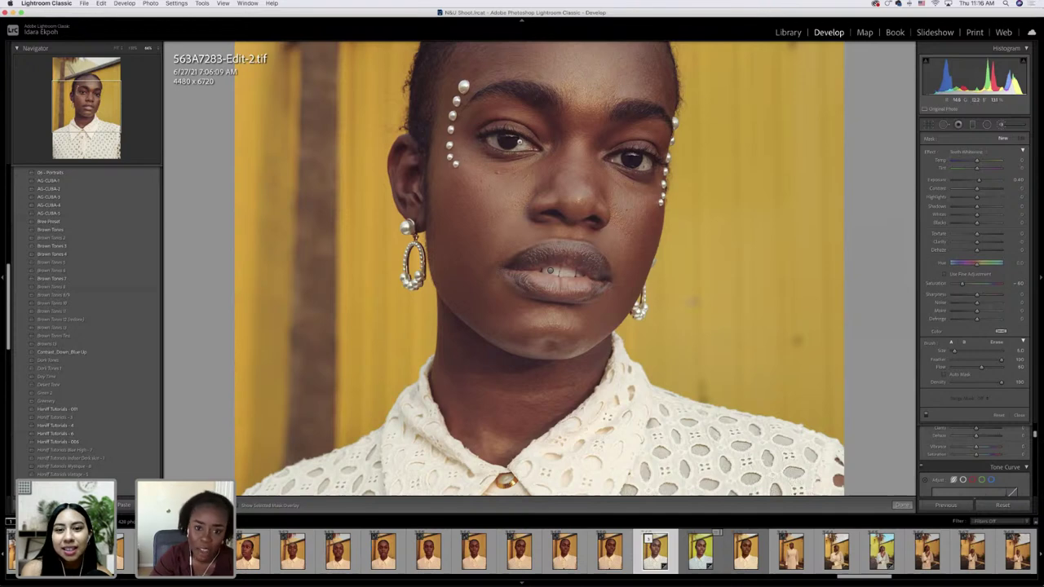
click(551, 271)
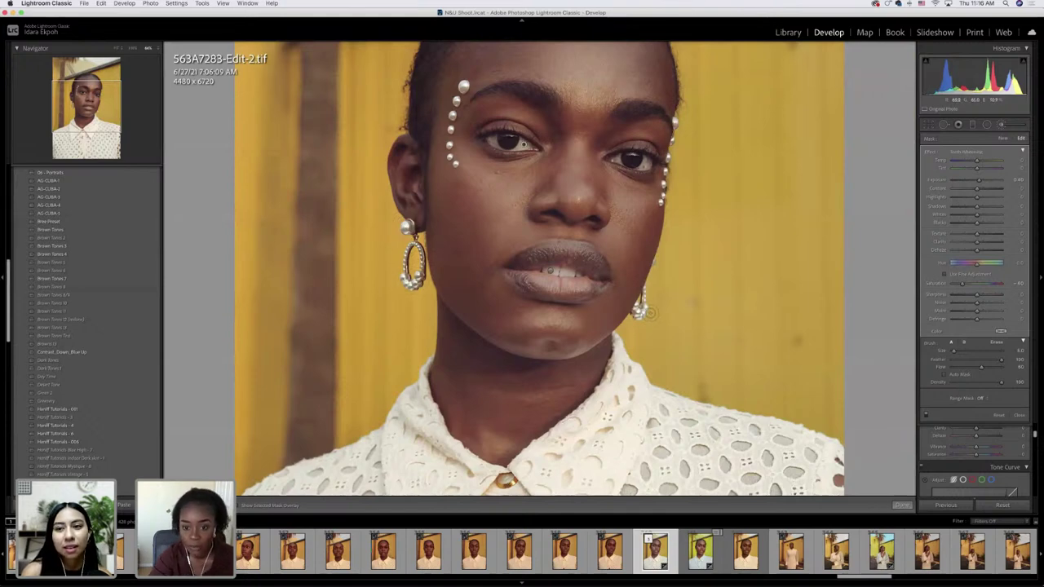
key(super+minus)
key(super+minus)
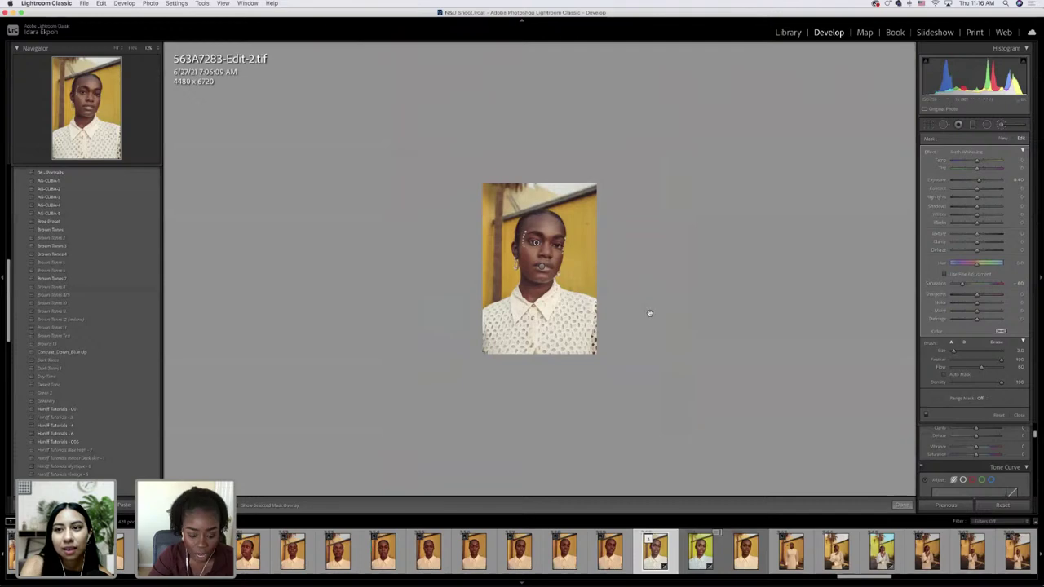
- Hide the histogram, fit the photo to the view and enlarge the brush for the shirt
key(super+0)
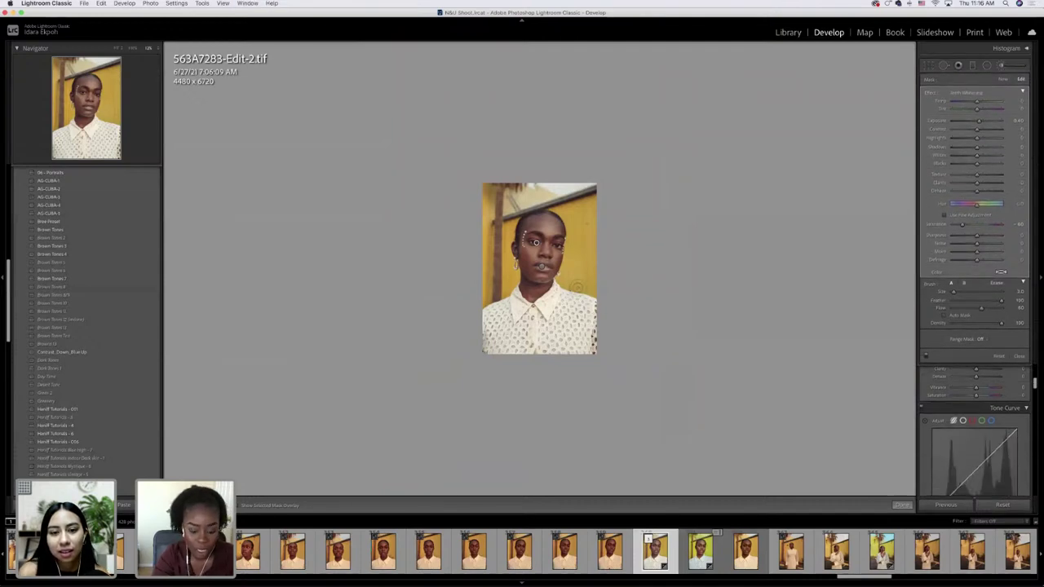
key(super+equal)
key(super+equal)
key(super+minus)
key(super+minus)
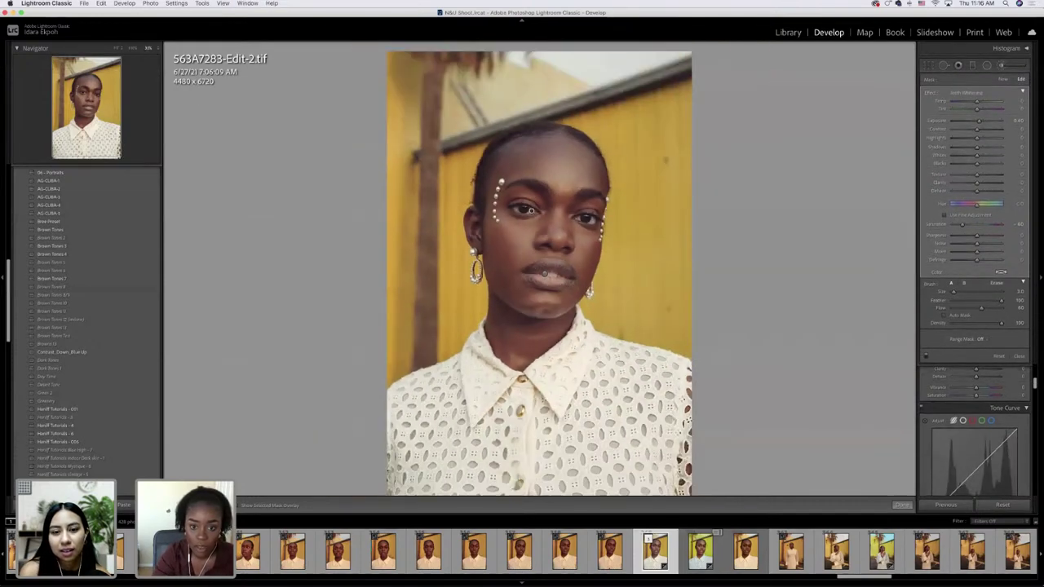
key(super+equal)
key(super+equal)
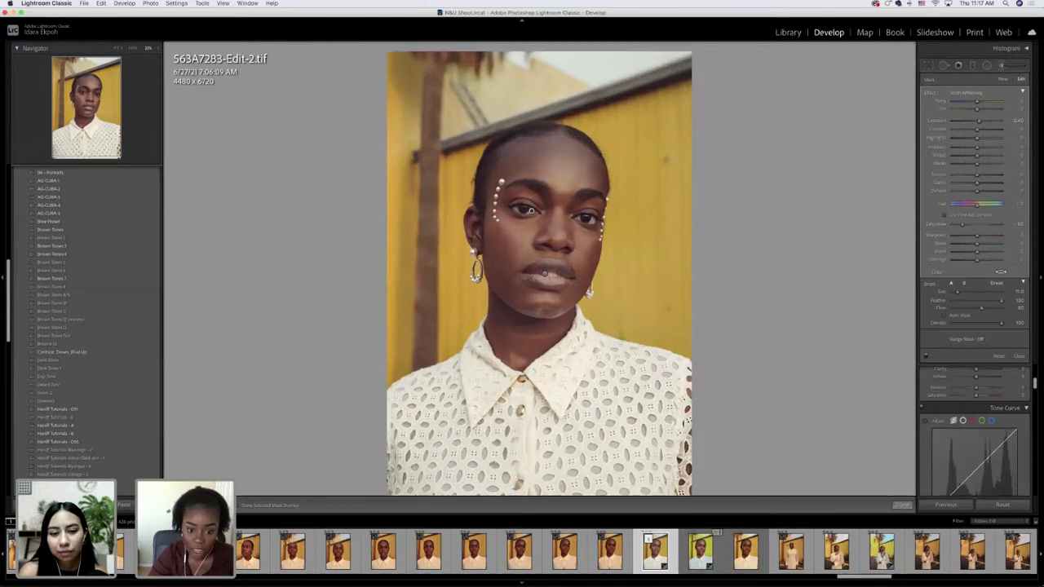
key(bracketright)
key(bracketright)
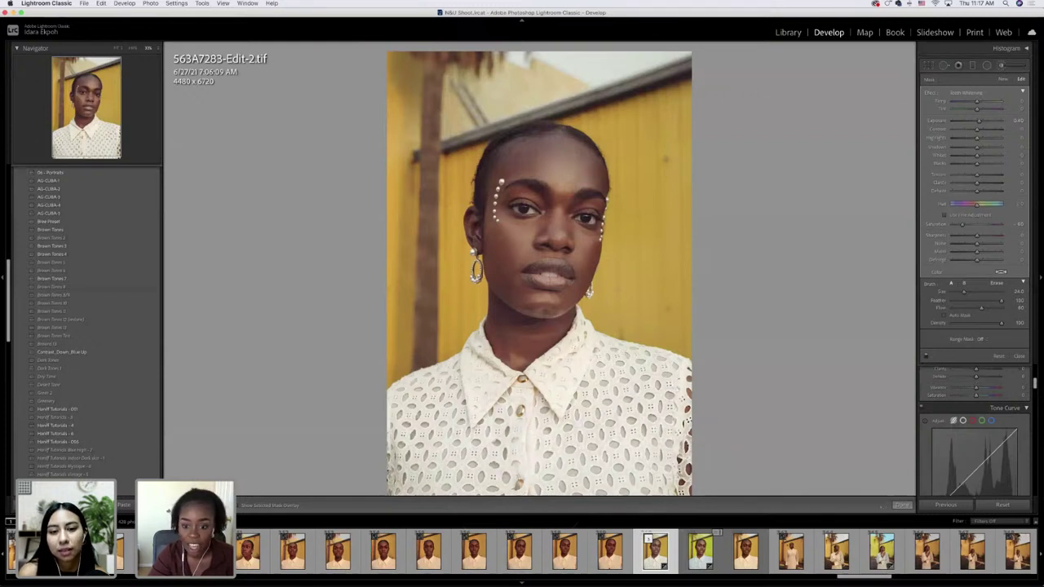
- Show the mask overlay, erase stray shirt-mask areas with a smaller brush, and finish with Done
click(238, 506)
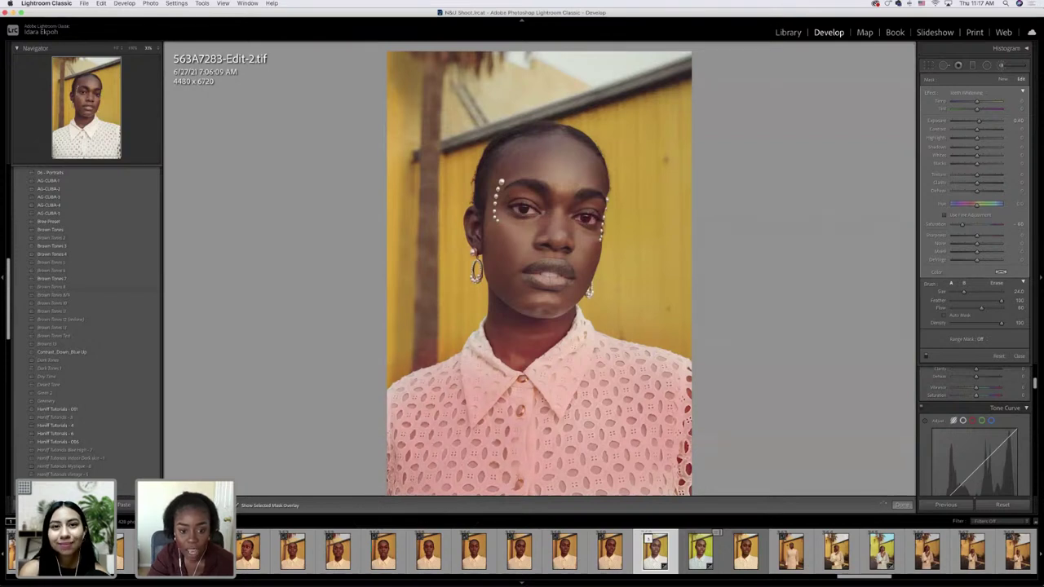
click(996, 283)
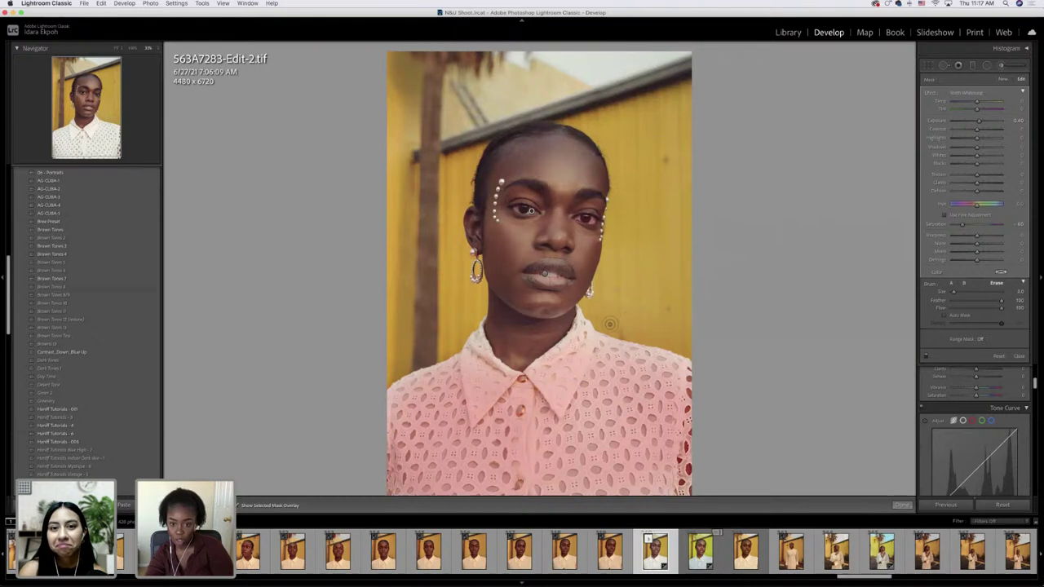
key(bracketleft)
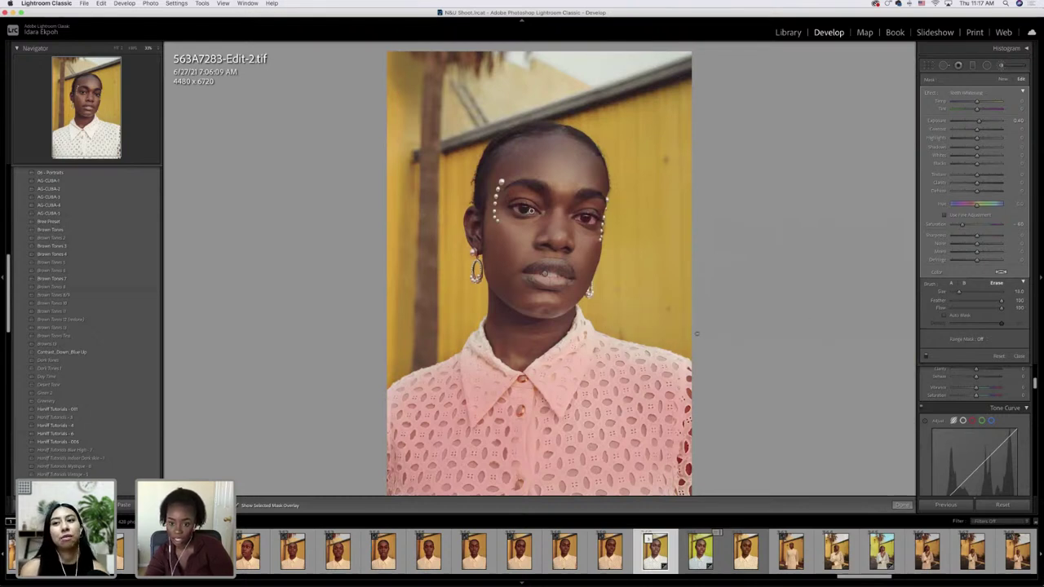
click(997, 283)
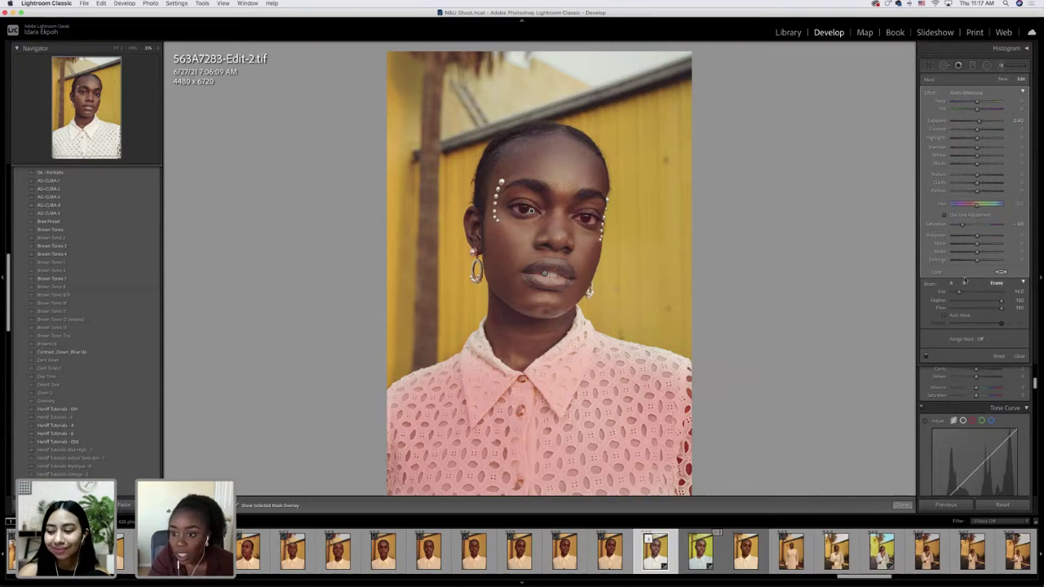
click(1001, 67)
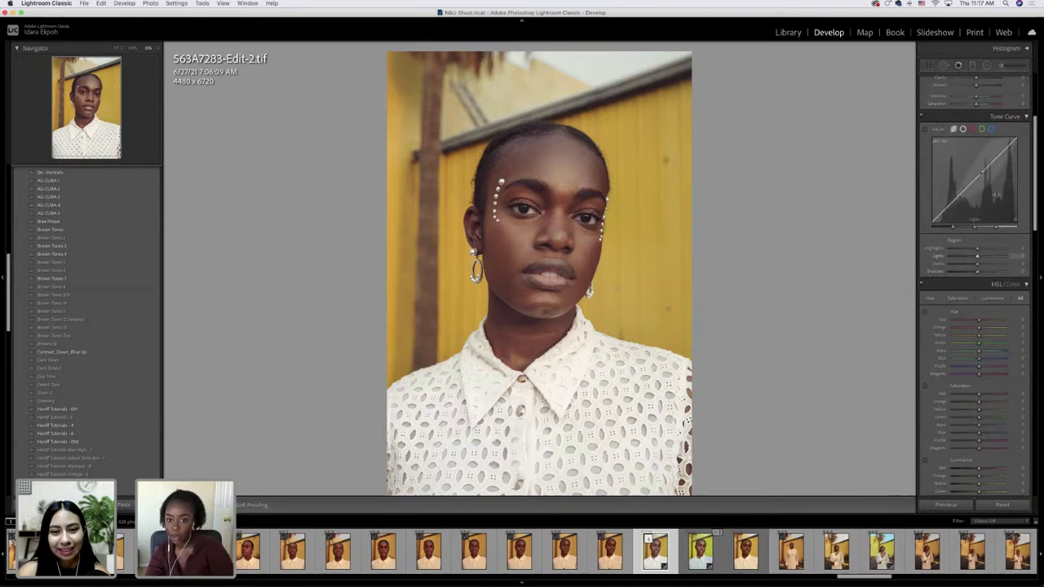
scroll(974, 180, up, 5)
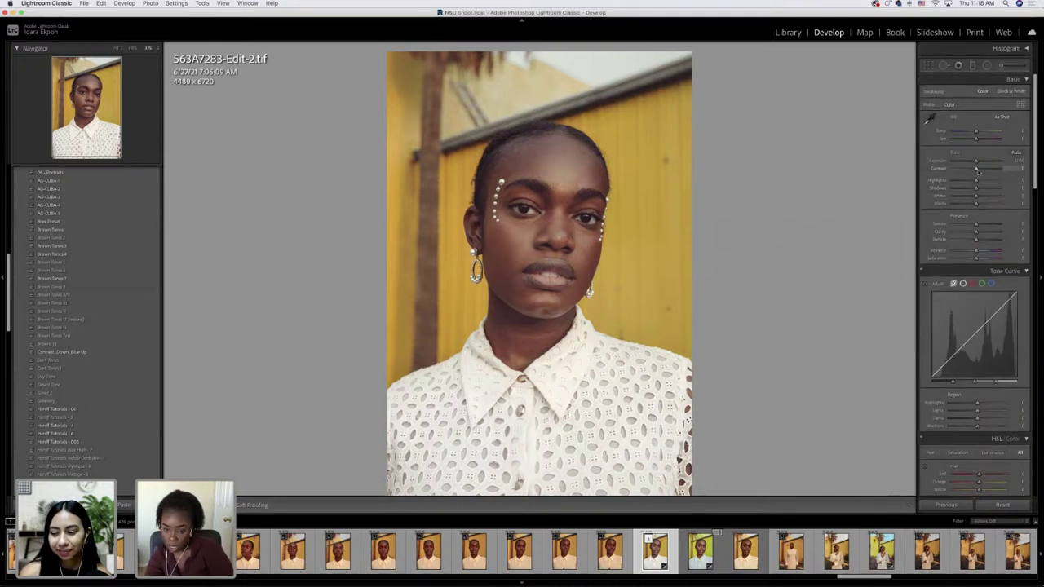
drag(975, 162, 977, 162)
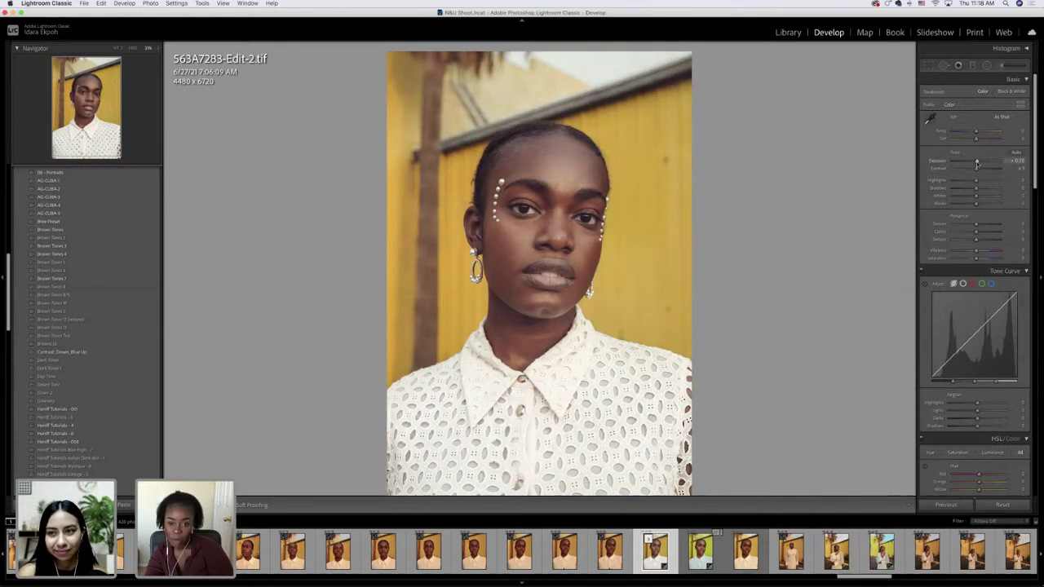
drag(977, 162, 975, 163)
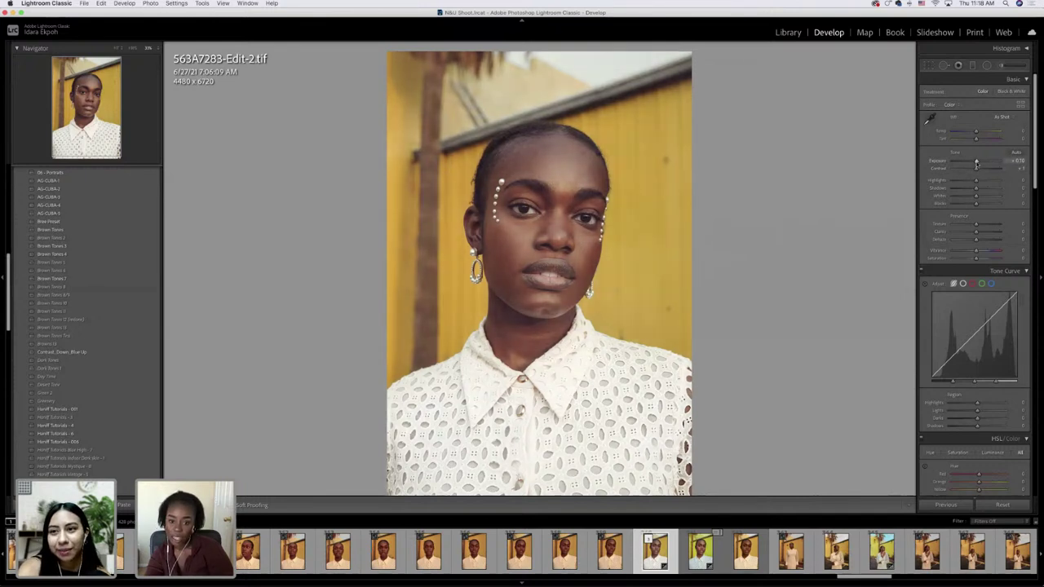
click(739, 571)
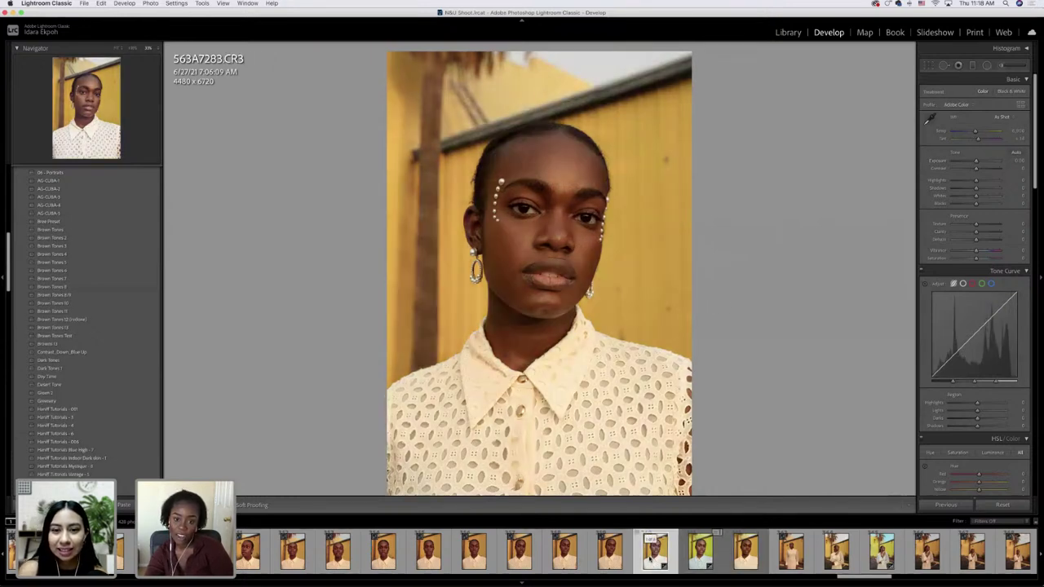
key(Left)
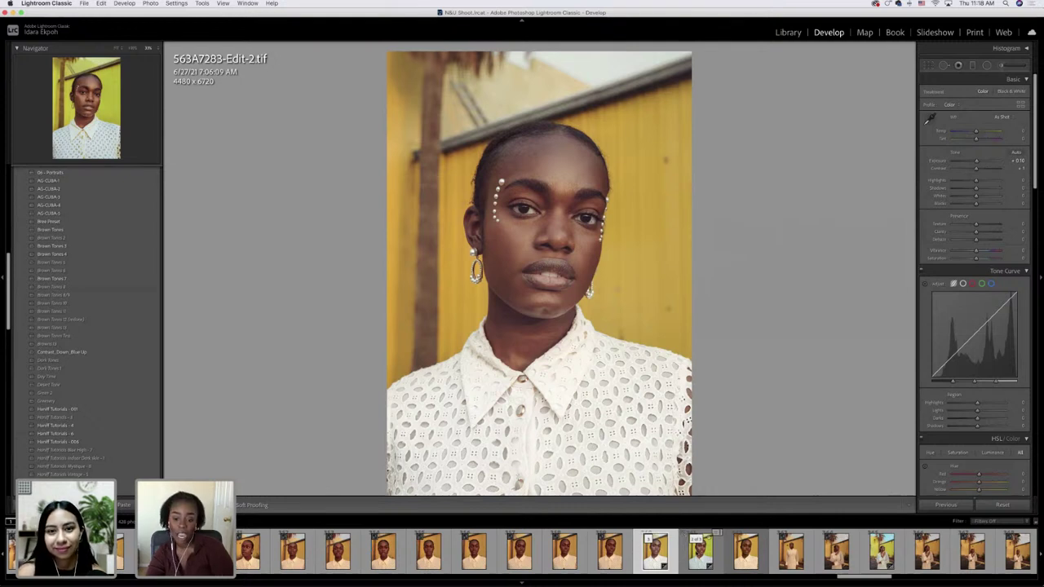
click(685, 553)
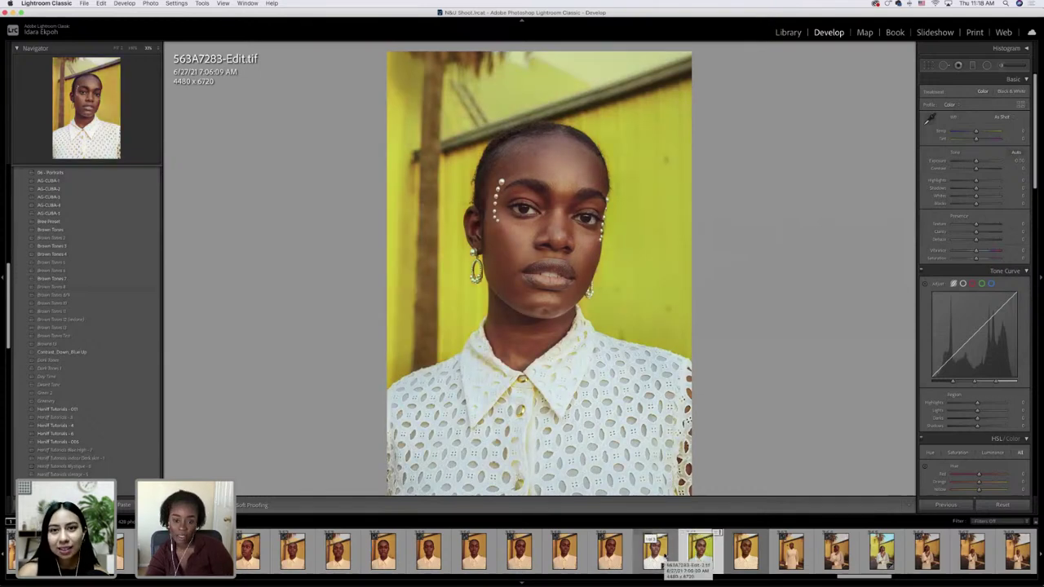
click(657, 552)
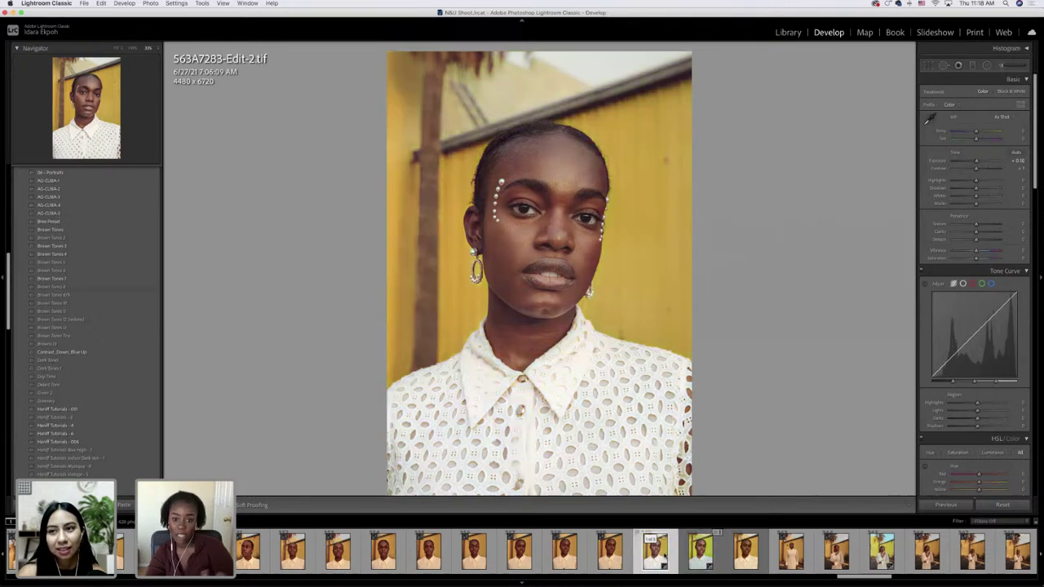
scroll(1001, 196, down, 1)
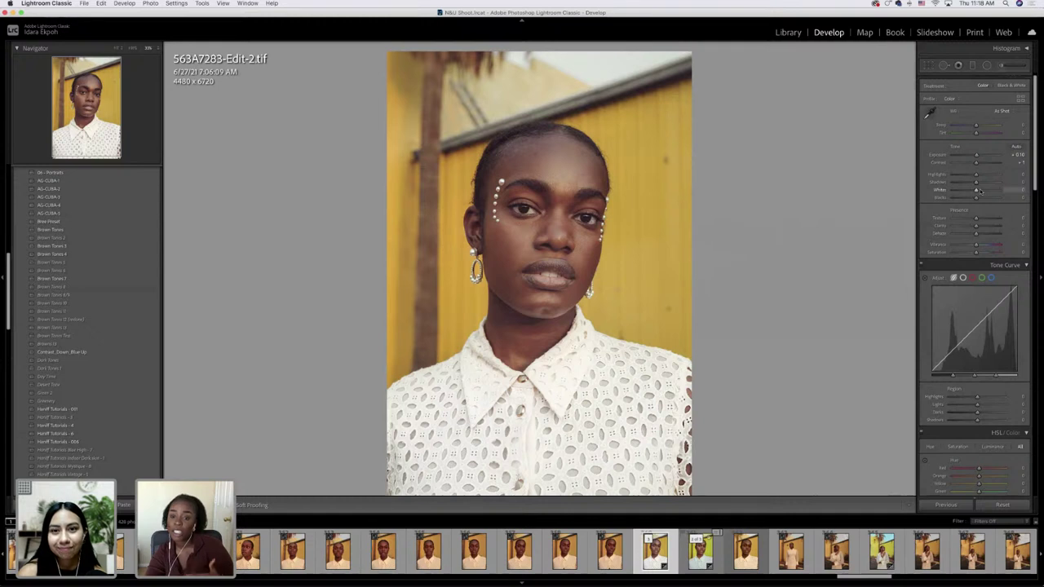
scroll(979, 190, down, 1)
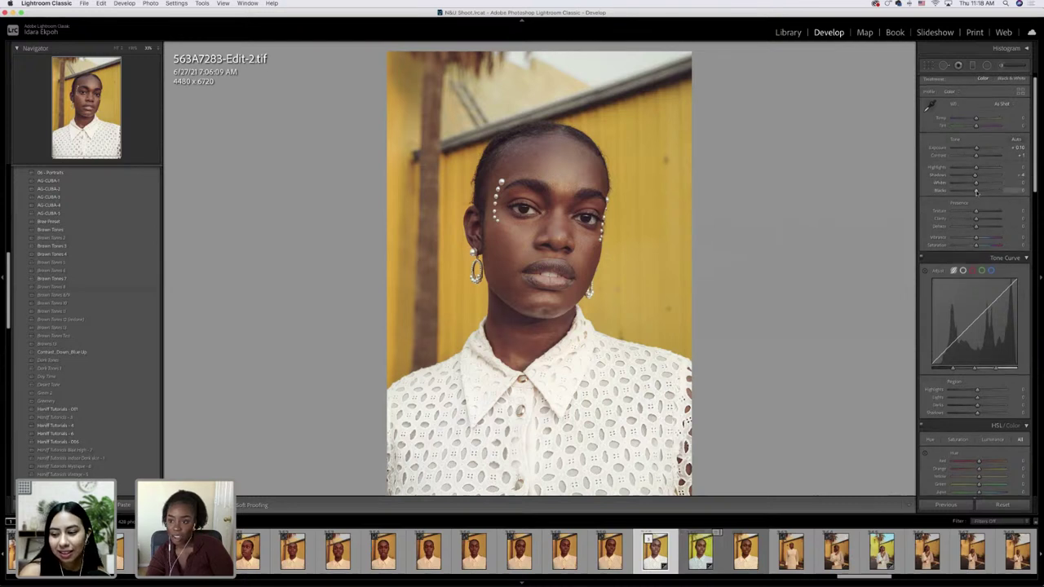
scroll(974, 184, down, 1)
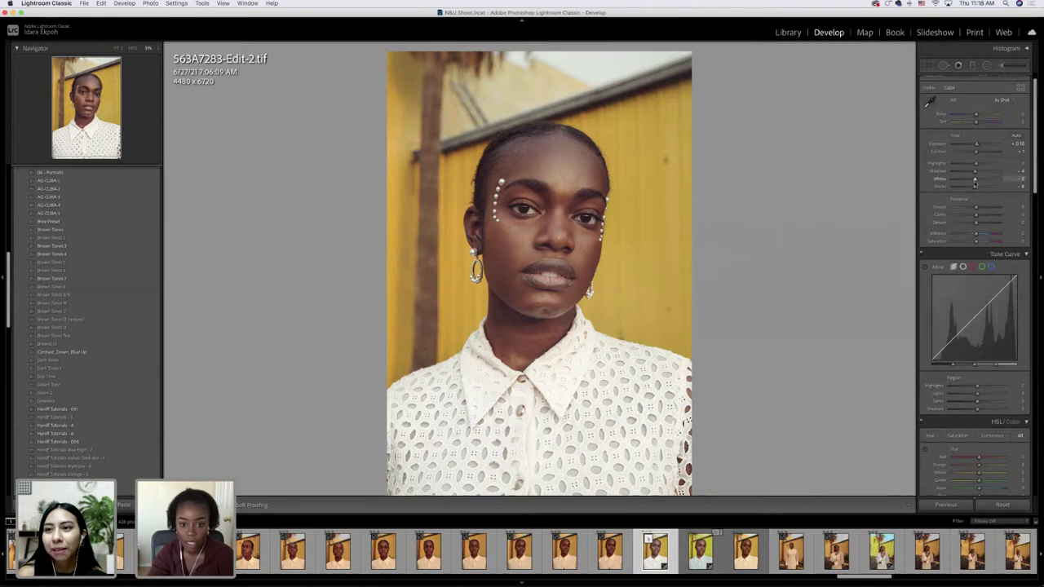
scroll(975, 184, down, 1)
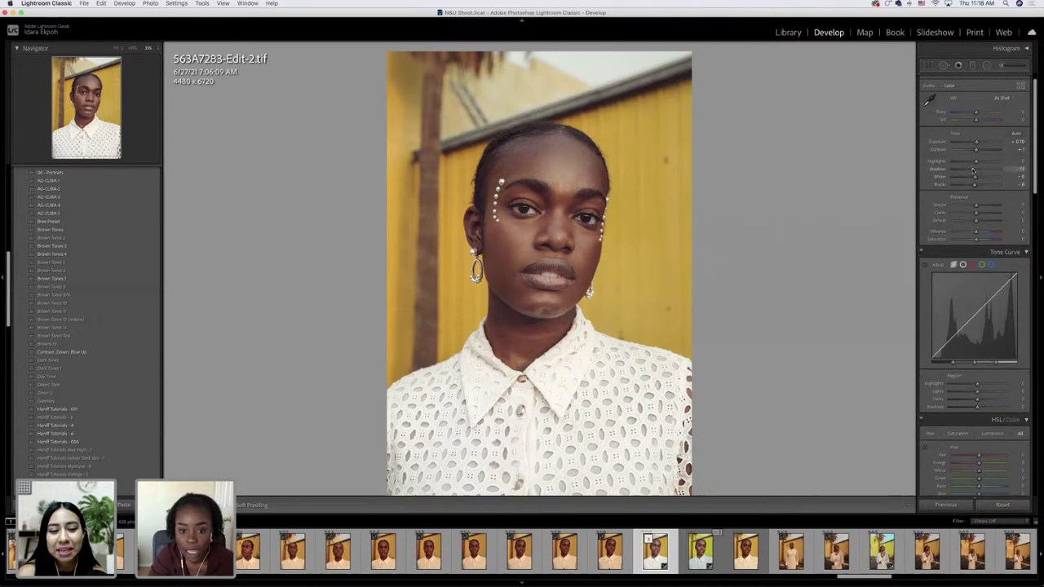
scroll(982, 228, down, 10)
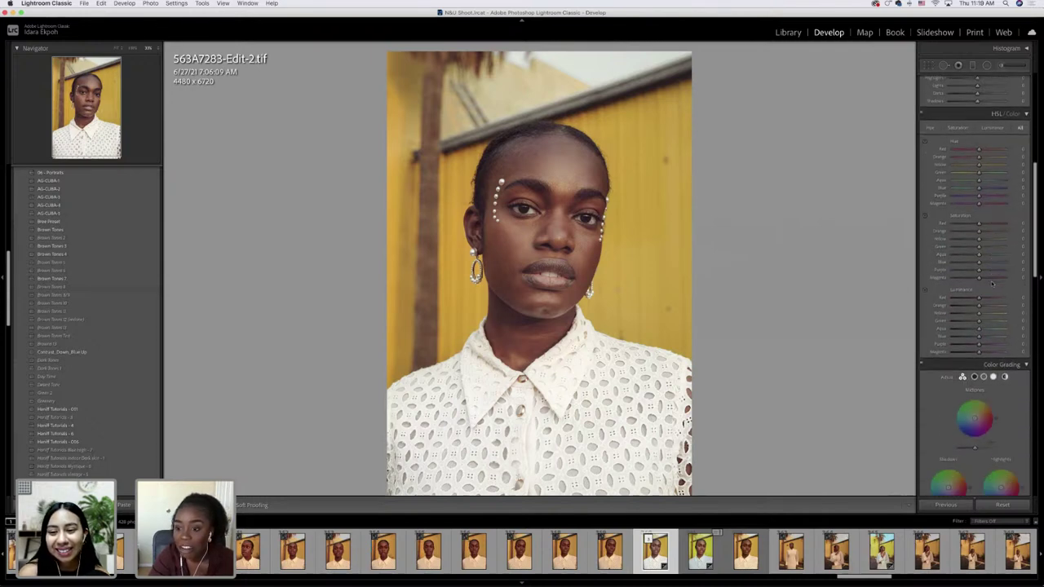
- Export the graded 563A7283-Edit-2.tif as a single file
scroll(991, 284, down, 8)
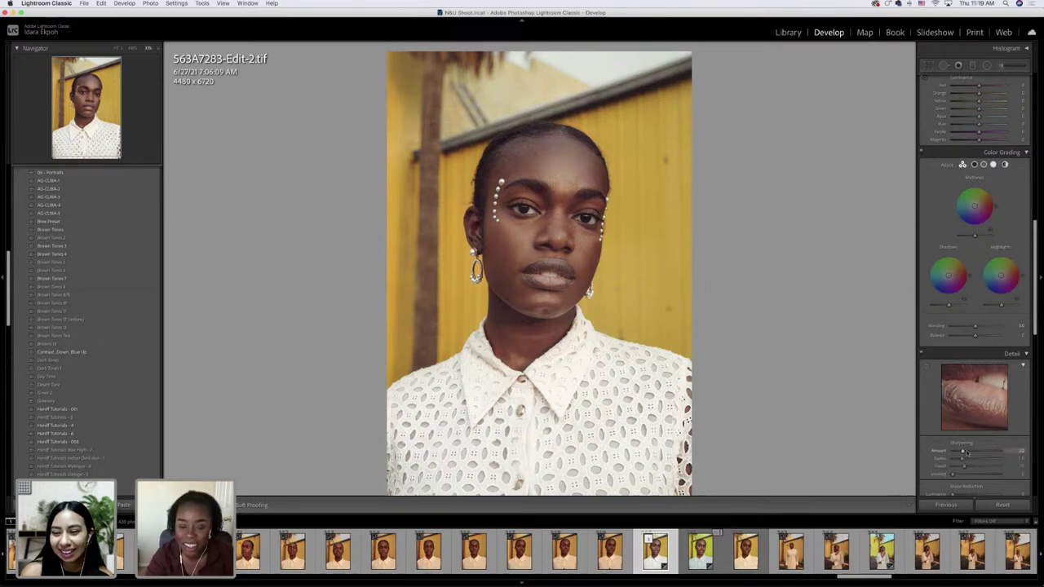
click(84, 3)
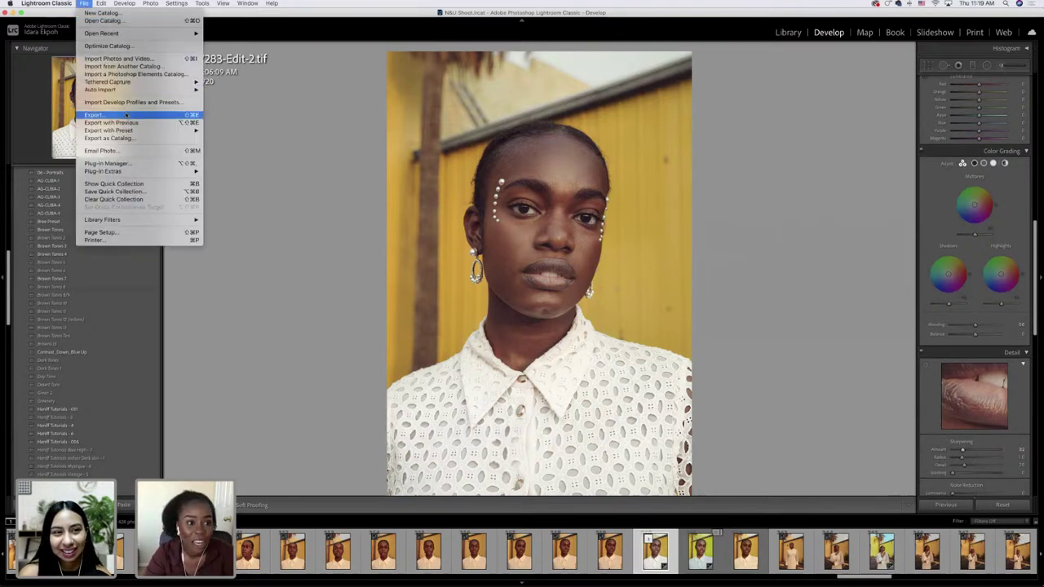
click(93, 114)
key(Return)
- Scroll the Develop panels and display raw shot 563A7277.CR3 from the filmstrip
scroll(682, 236, down, 2)
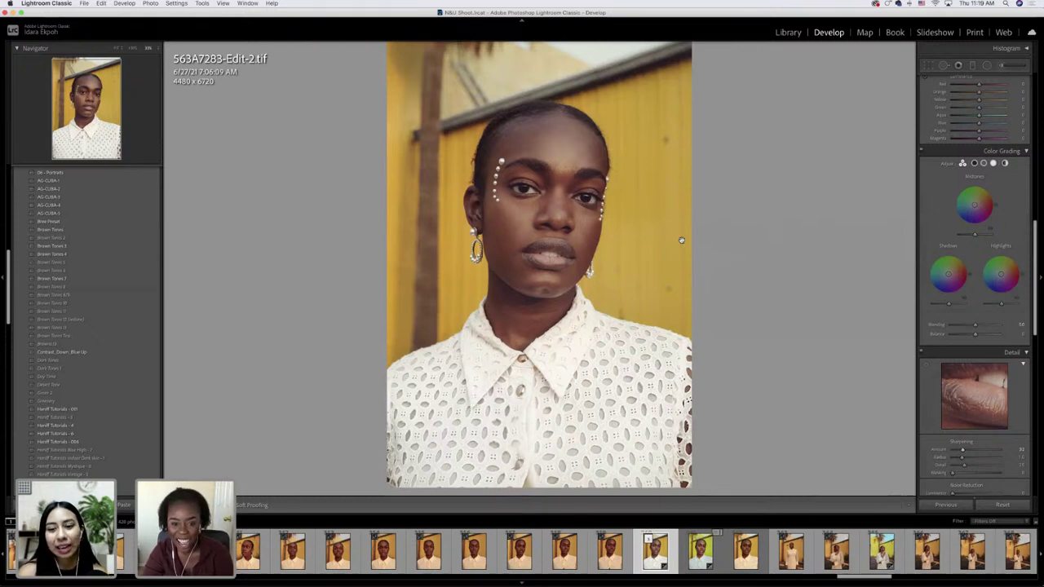
scroll(947, 251, down, 3)
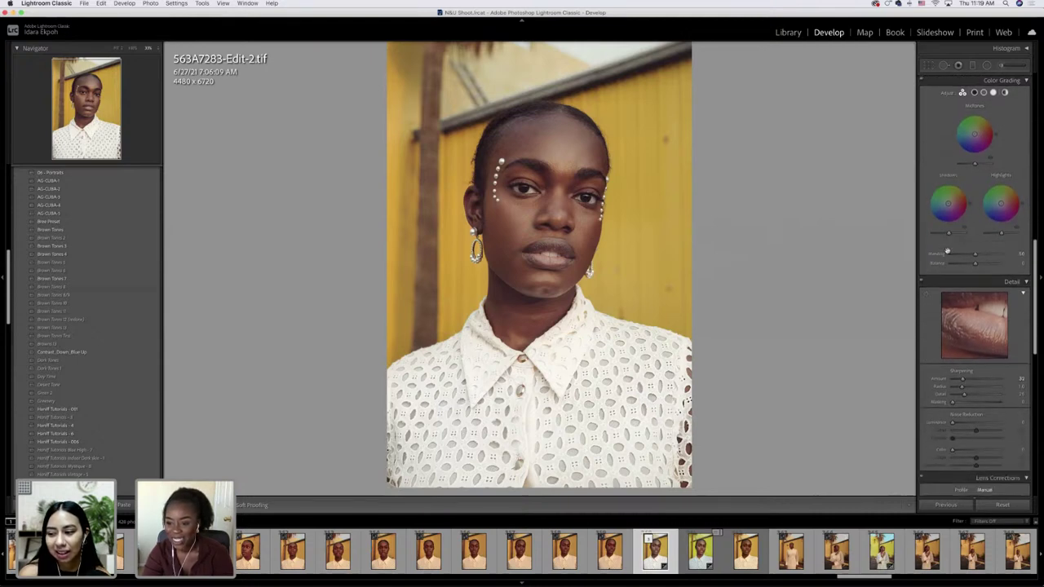
scroll(947, 251, down, 10)
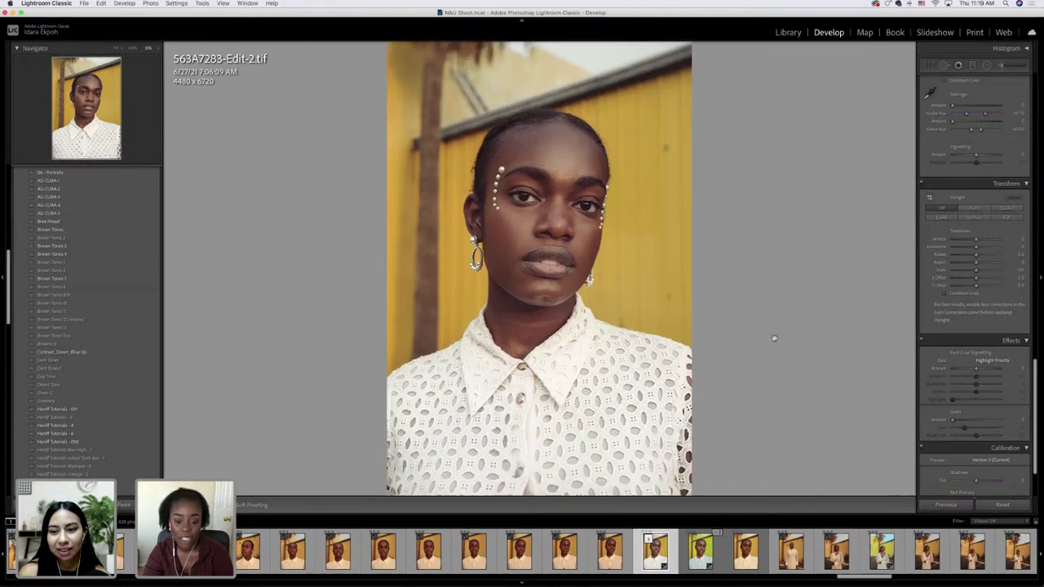
click(371, 554)
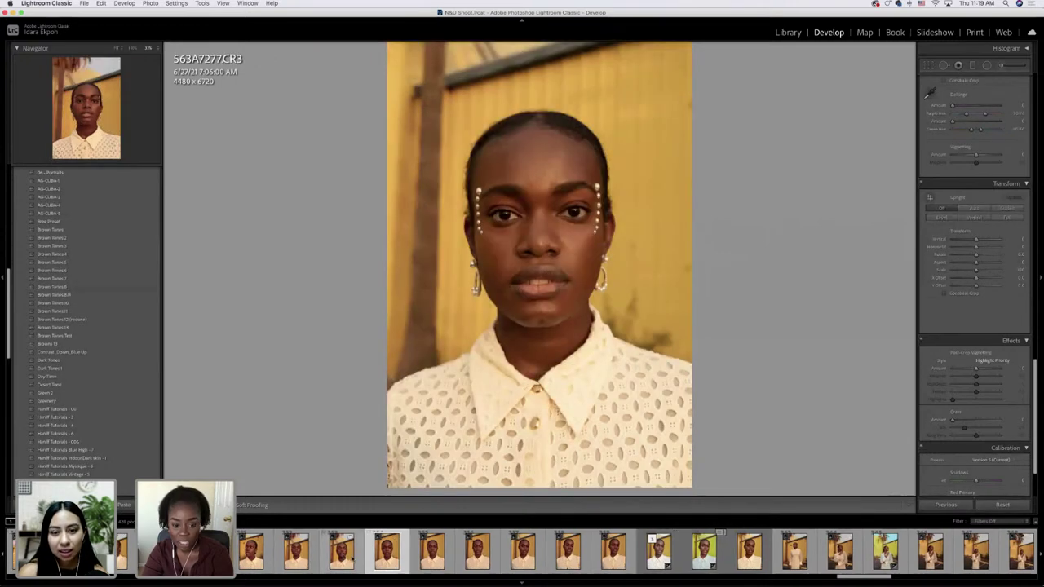
- Compare raw 563A7276.CR3 with the graded 563A7283-Edit-2, then scroll the filmstrip left
click(341, 558)
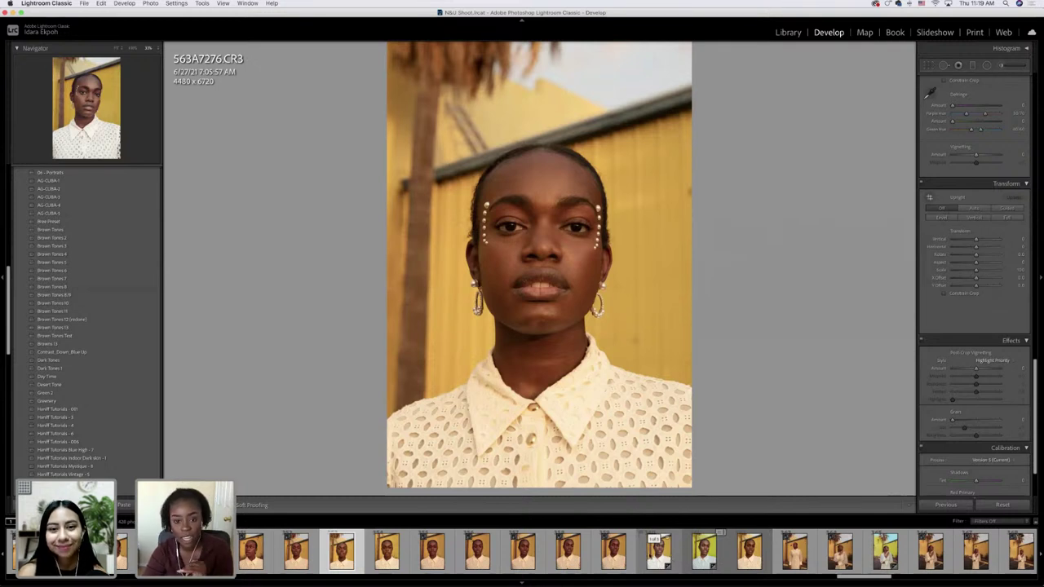
click(656, 552)
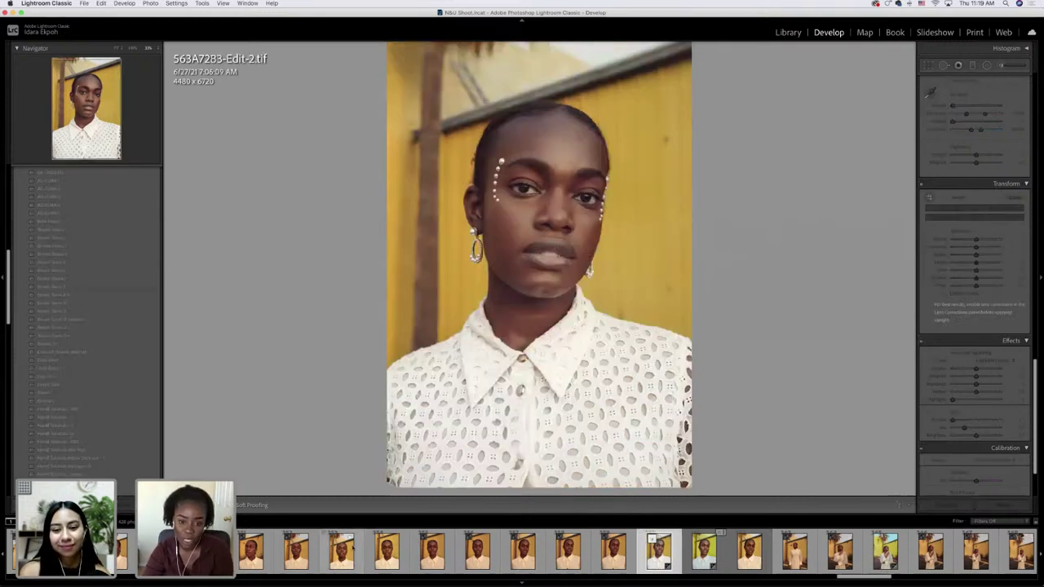
click(342, 552)
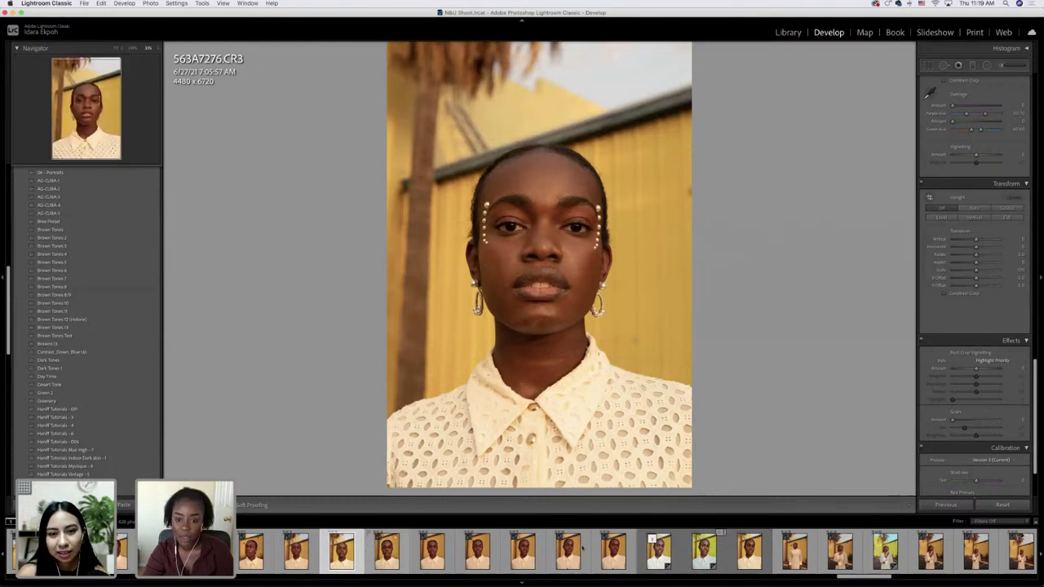
scroll(591, 548, left, 3)
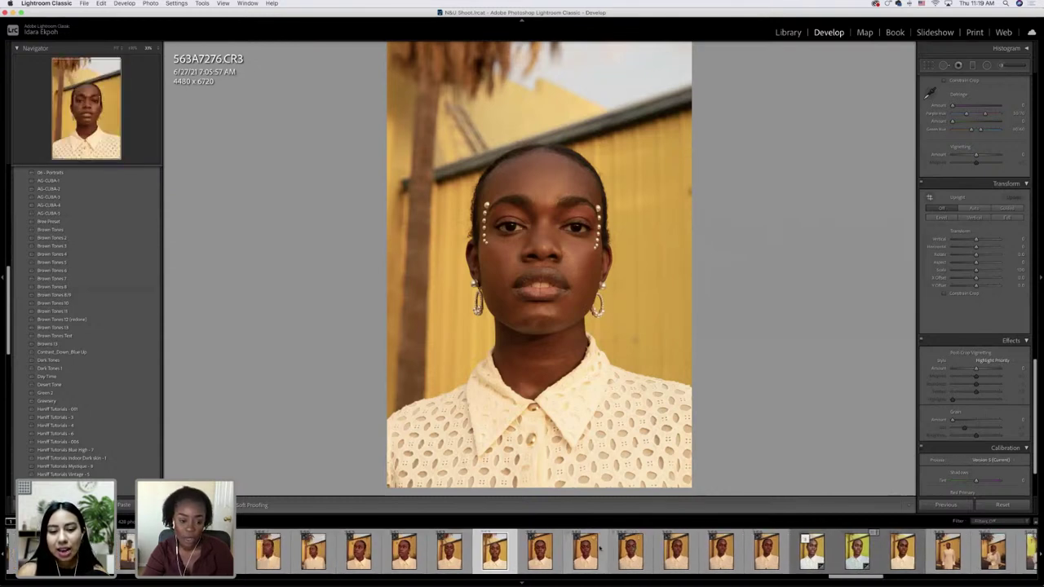
scroll(600, 548, left, 2)
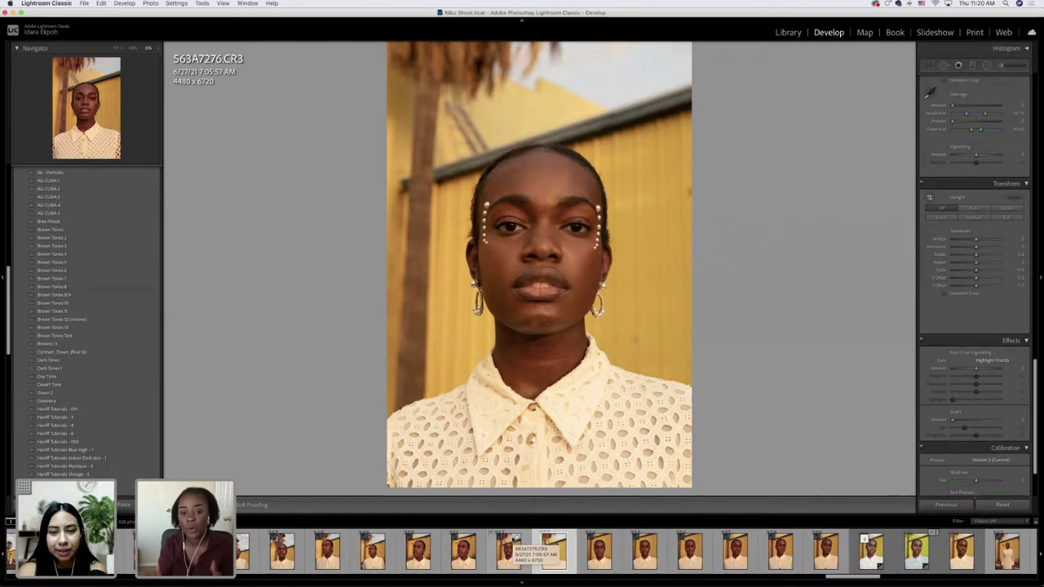
scroll(383, 551, left, 10)
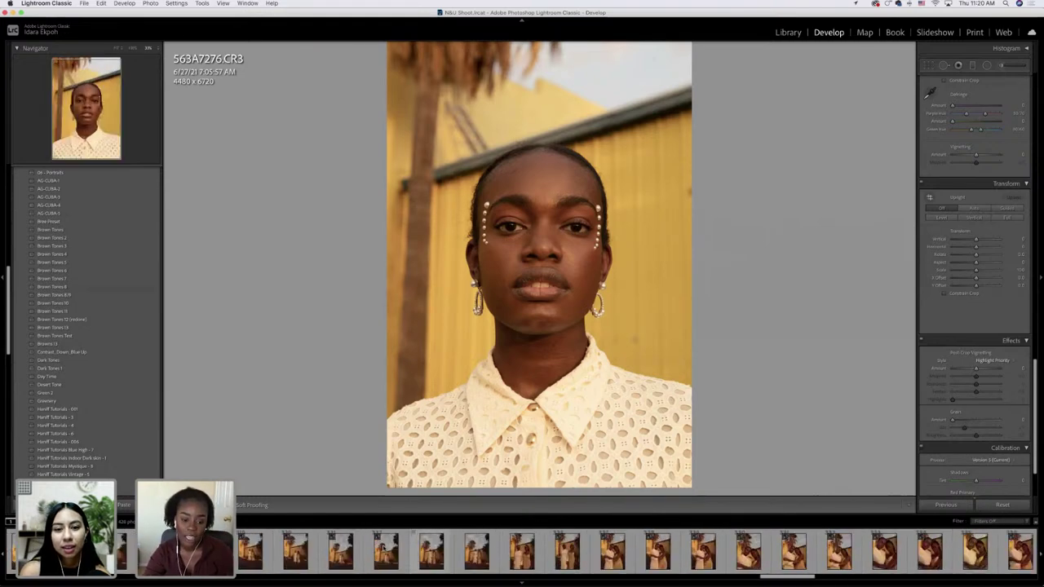
scroll(383, 551, left, 10)
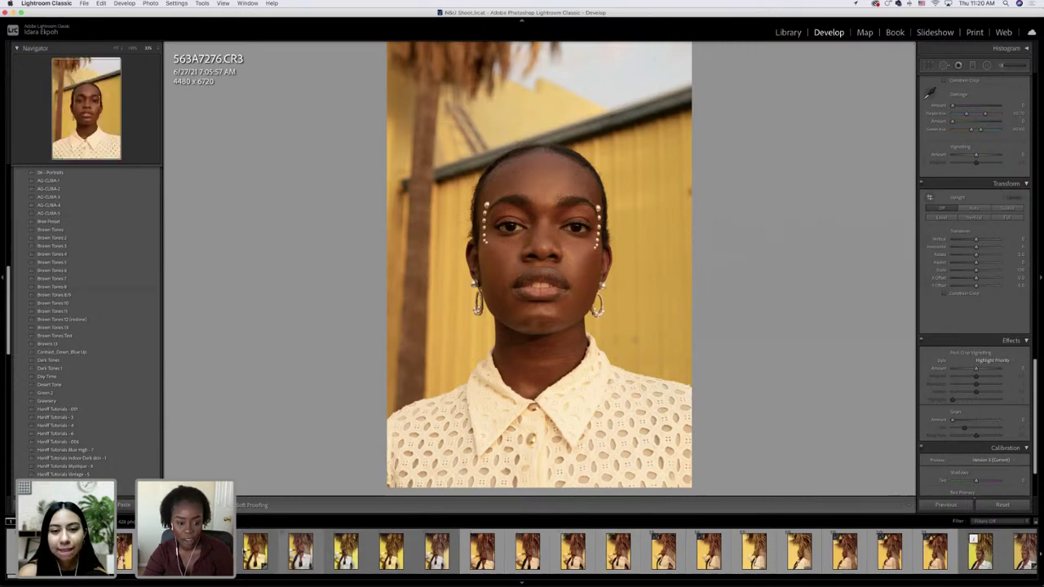
- Browse the palm-tree shots 563A6940, 563A6942, 563A6955-Edit and 563A6943.CR3
click(255, 551)
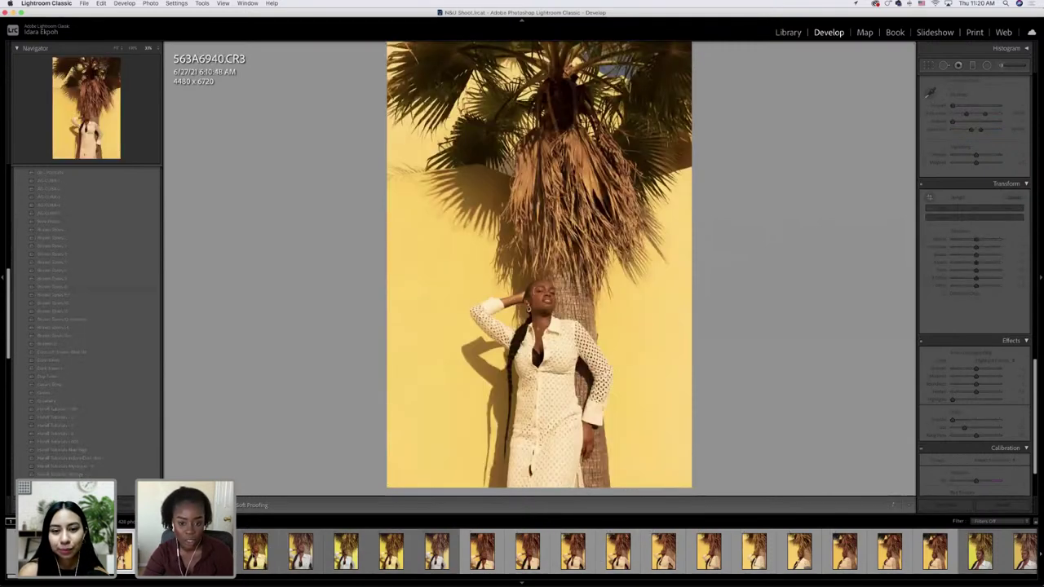
click(300, 551)
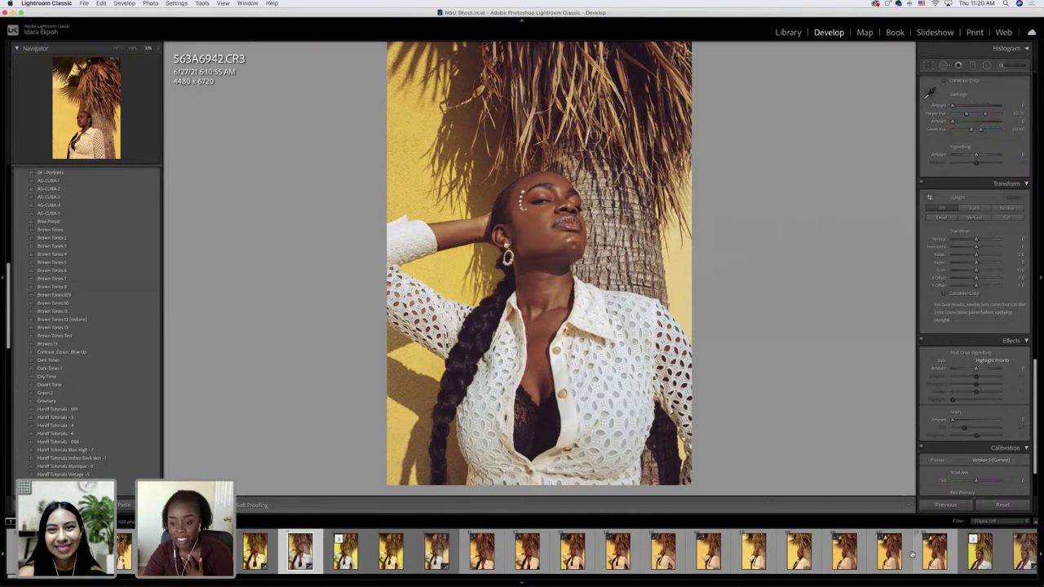
click(978, 551)
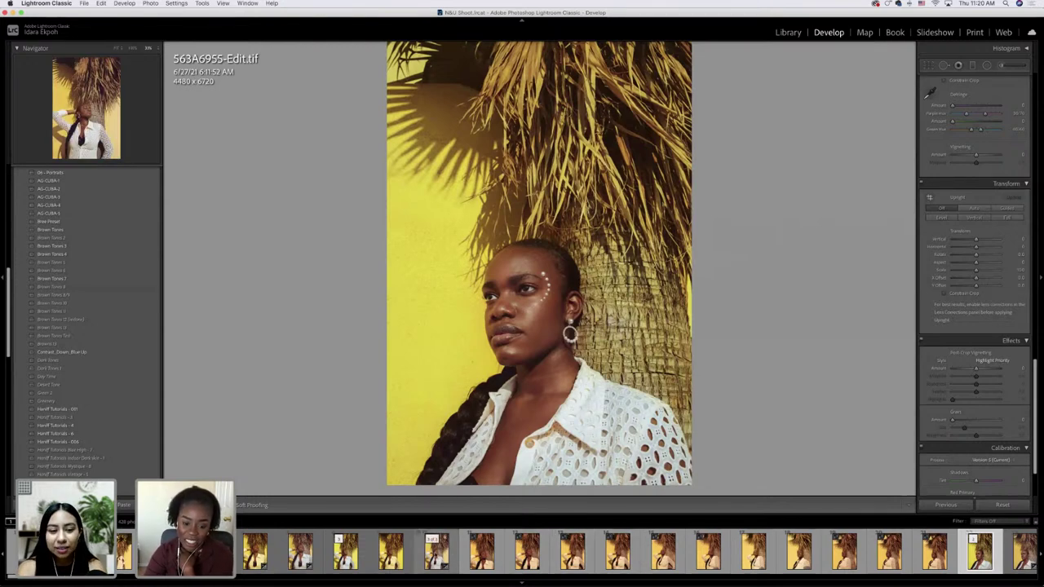
click(436, 551)
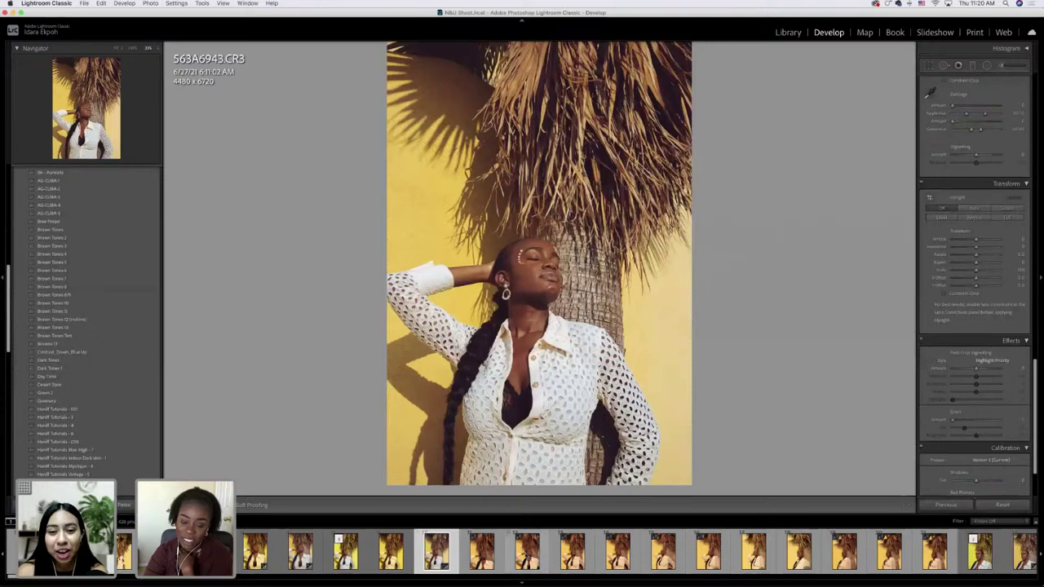
- Display the close-up 563A6966-Edit.tif of the model resting her head on her hand
scroll(522, 552, left, 3)
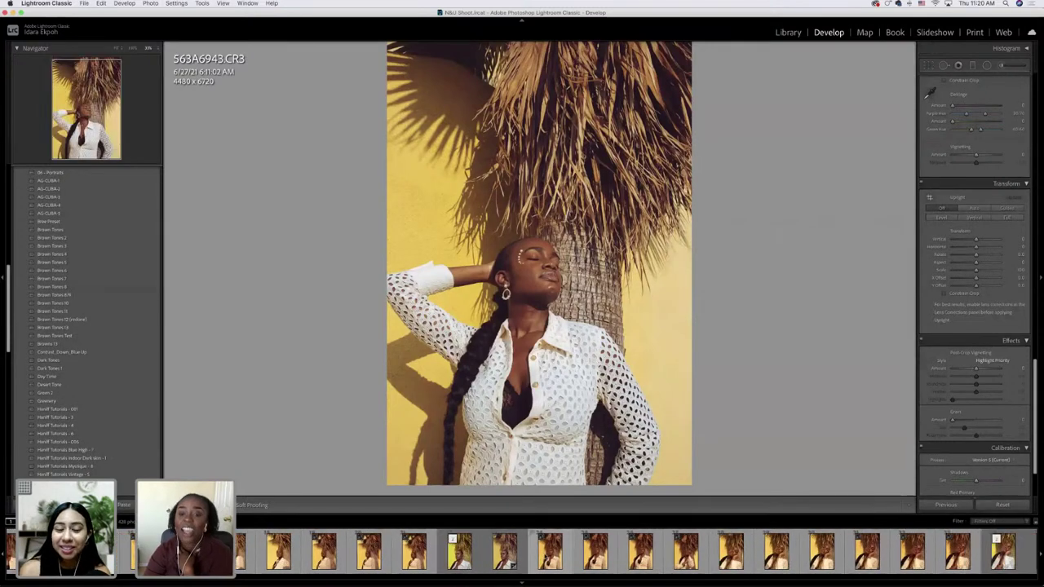
scroll(543, 554, right, 2)
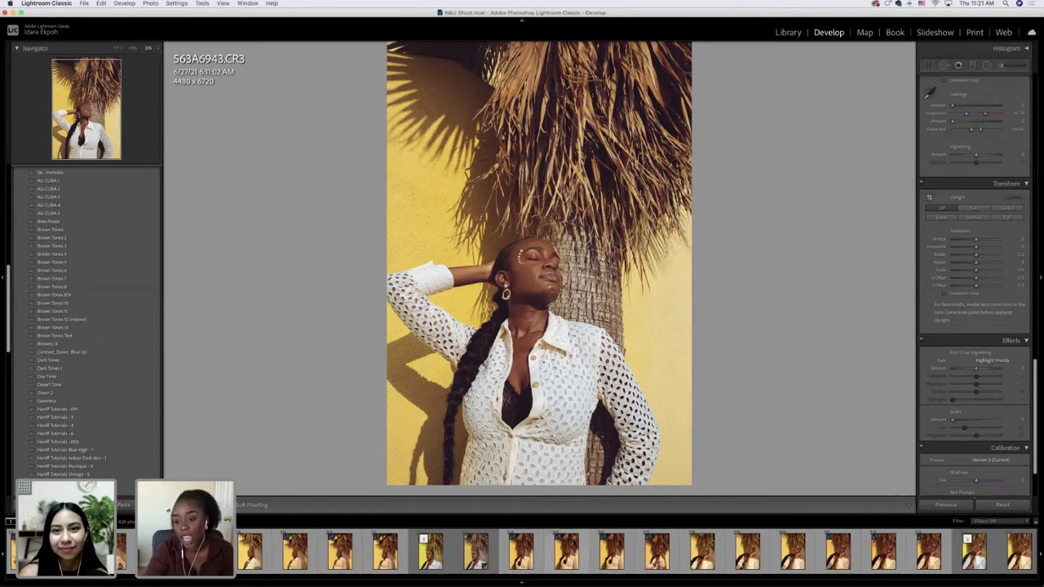
click(970, 543)
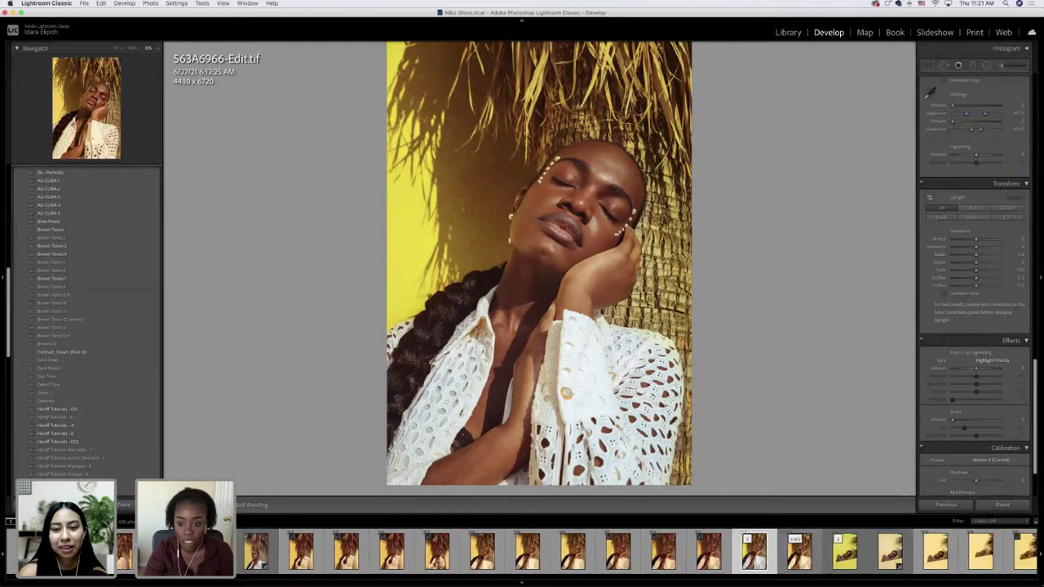
- Compare the darker 563A6981-Edit-2.tif with the brighter 563A6981-Edit.tif
scroll(807, 551, down, 4)
scroll(810, 551, down, 3)
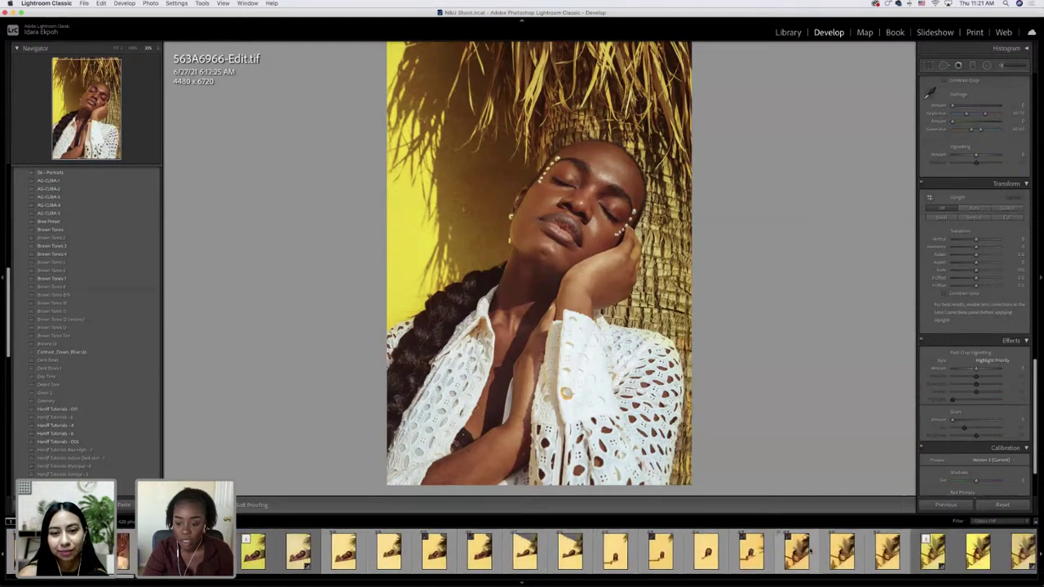
click(869, 553)
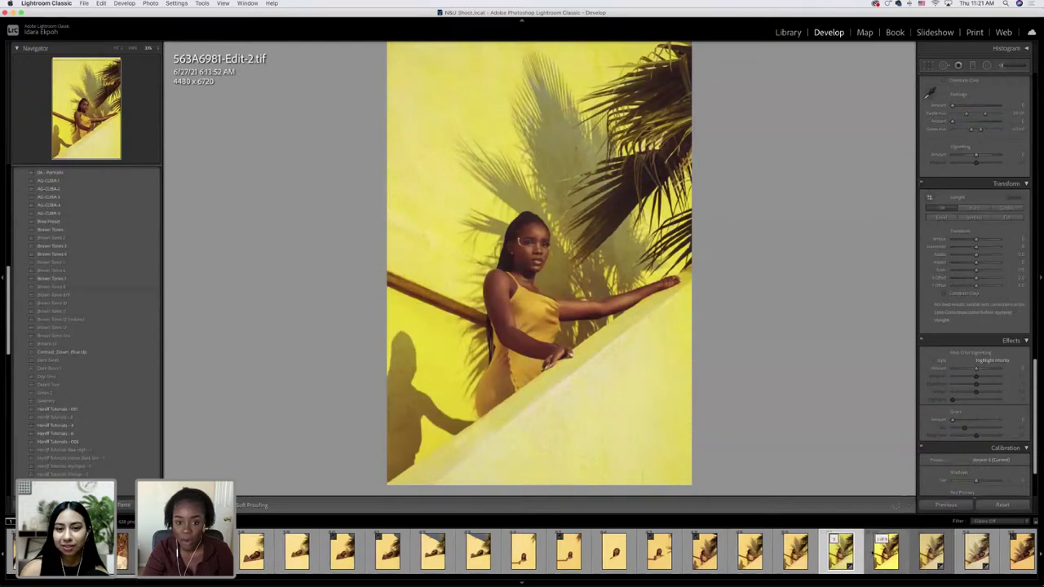
scroll(840, 551, down, 1)
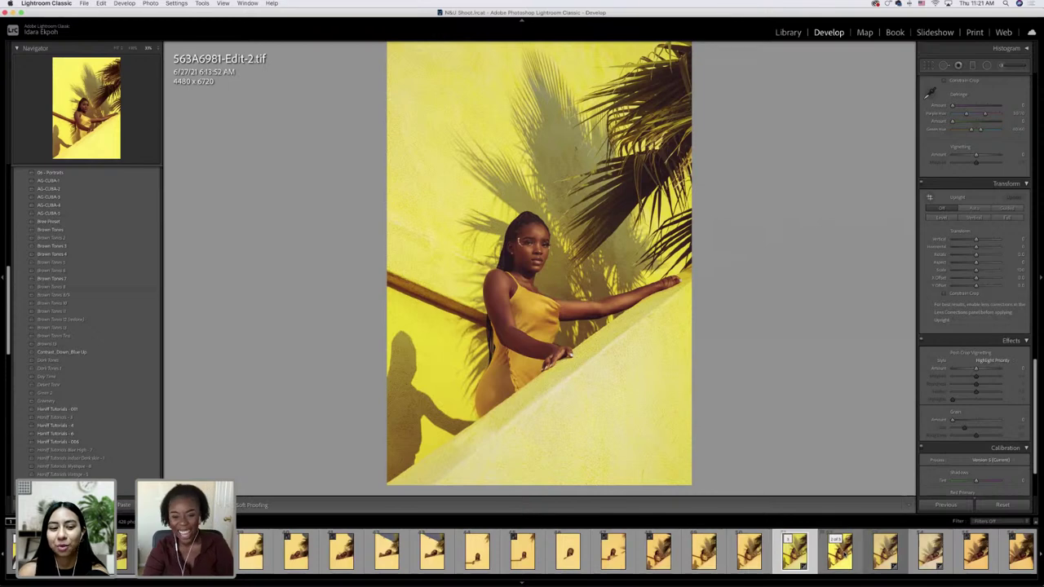
click(826, 553)
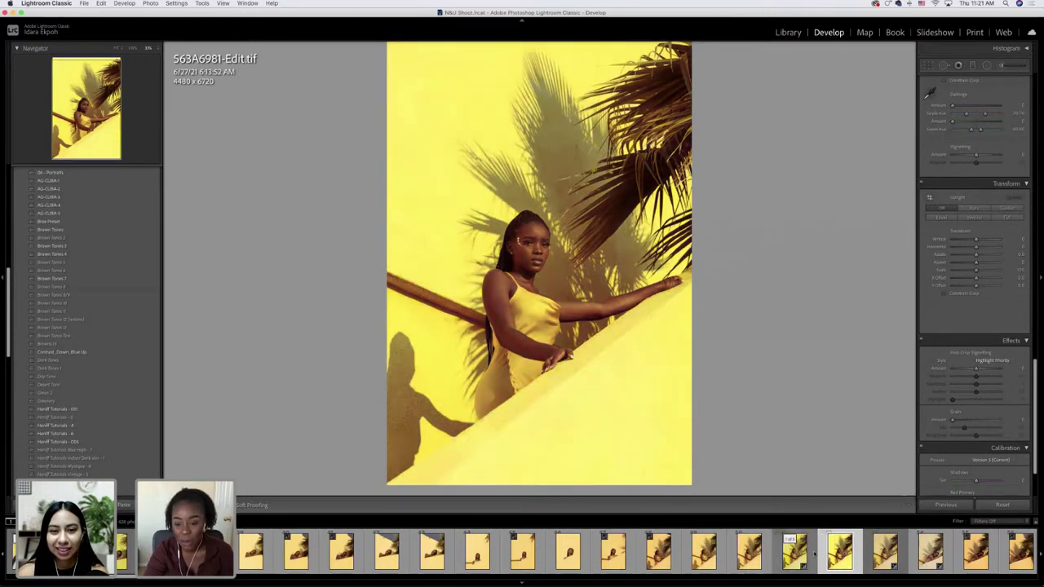
click(795, 553)
- Bring up the landscape staircase shot 563A7001-Edit.tif in Develop
scroll(883, 552, down, 1)
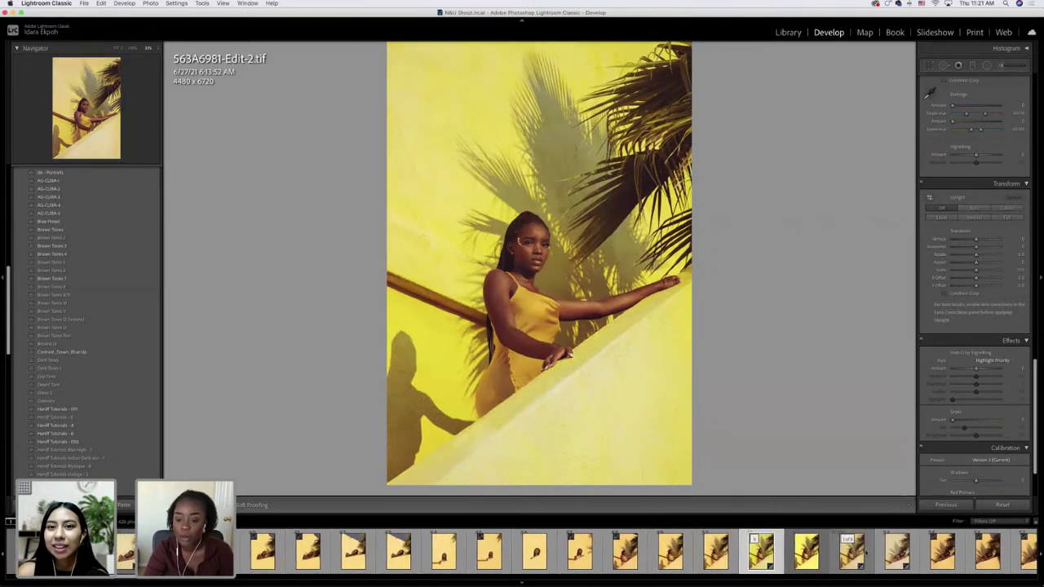
scroll(865, 552, down, 5)
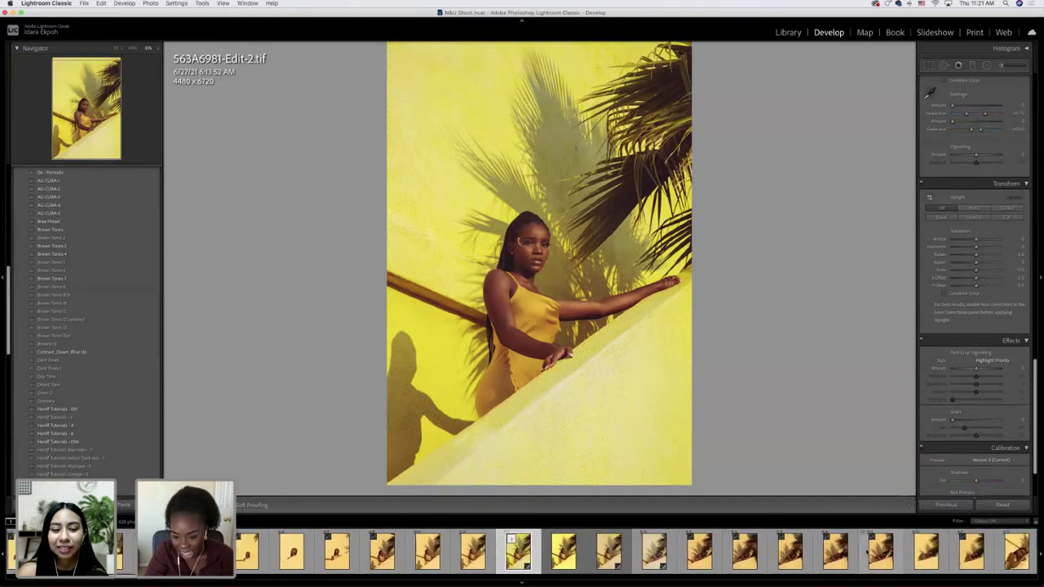
scroll(866, 553, down, 3)
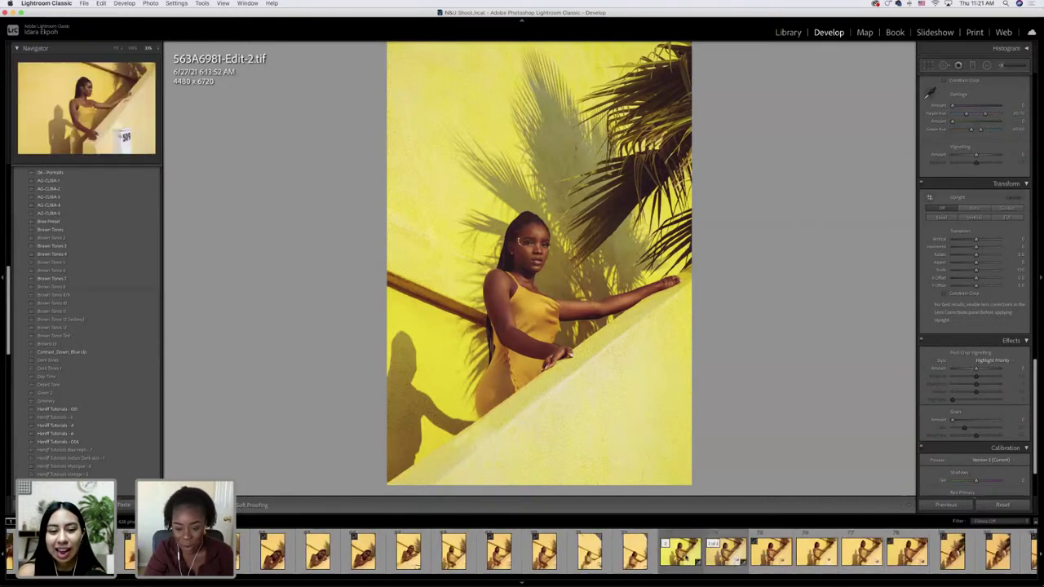
click(693, 557)
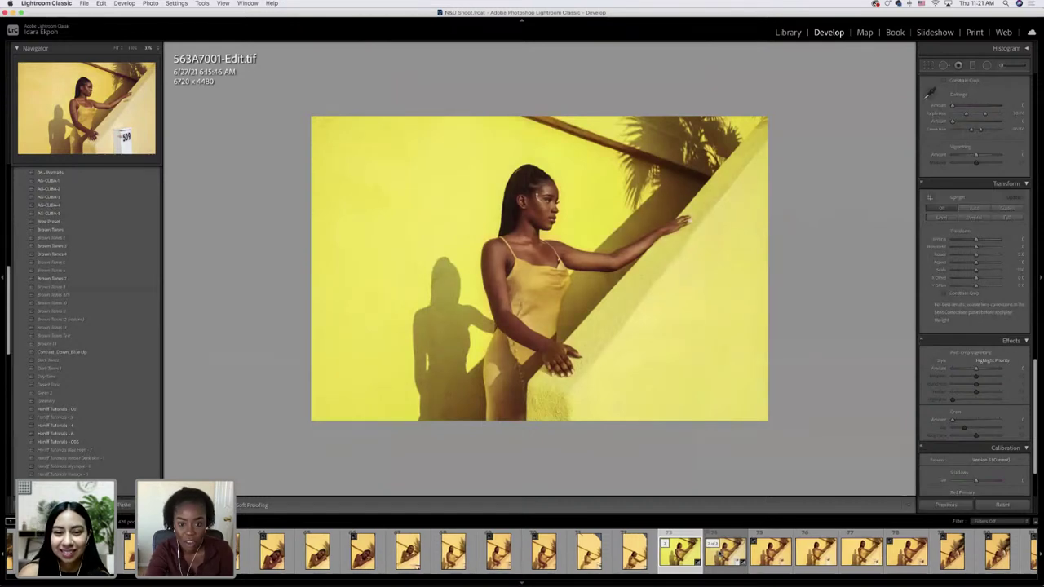
- Reset all develop adjustments on the raw 563A7001.CR3, dismissing the Copy Settings dialog
click(725, 551)
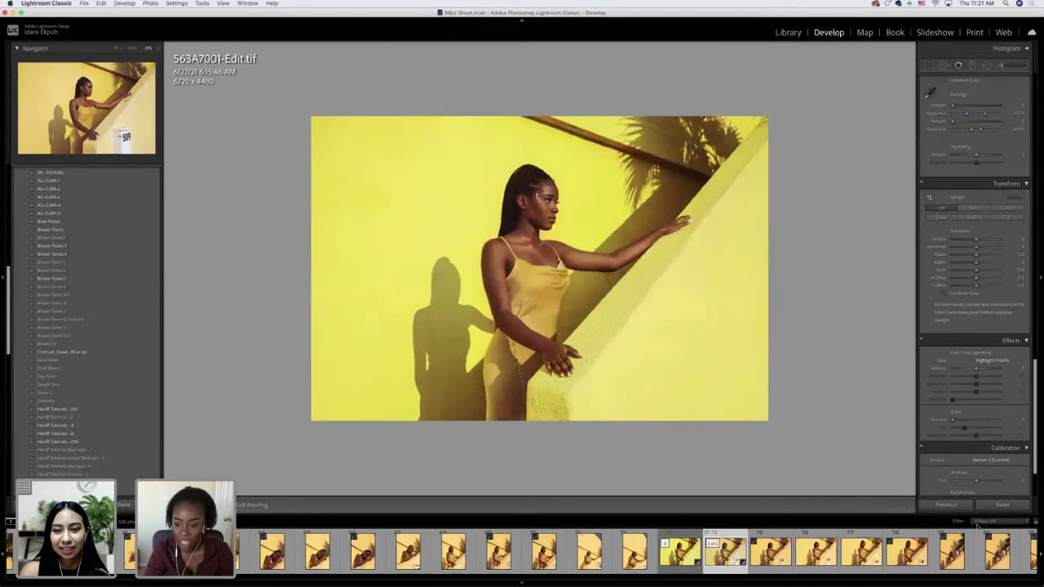
key(super+shift+c)
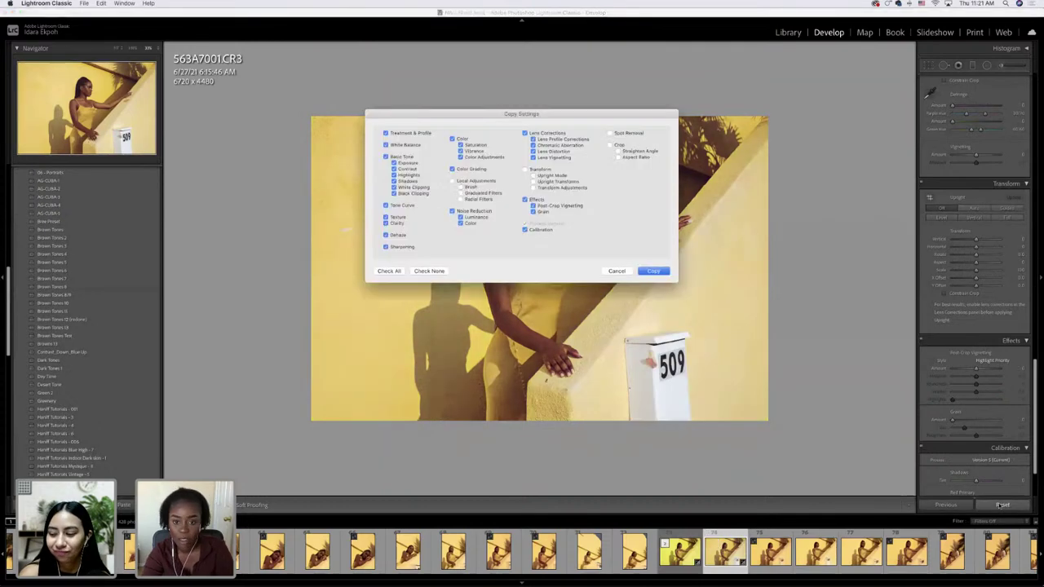
key(Return)
click(1002, 504)
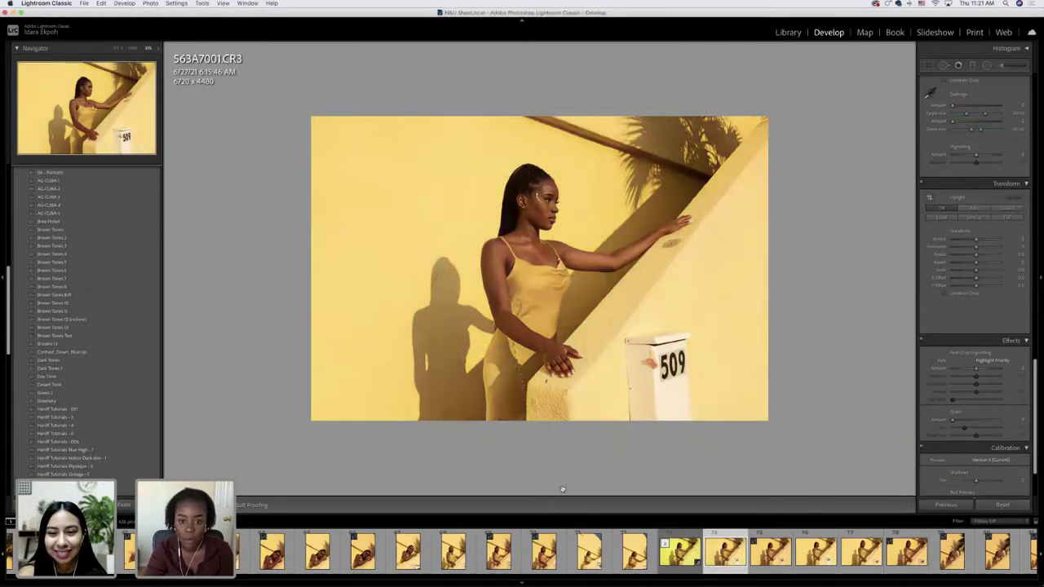
- Compare 563A7001-Edit.tif against the raw CR3, ending on the edited version
click(678, 551)
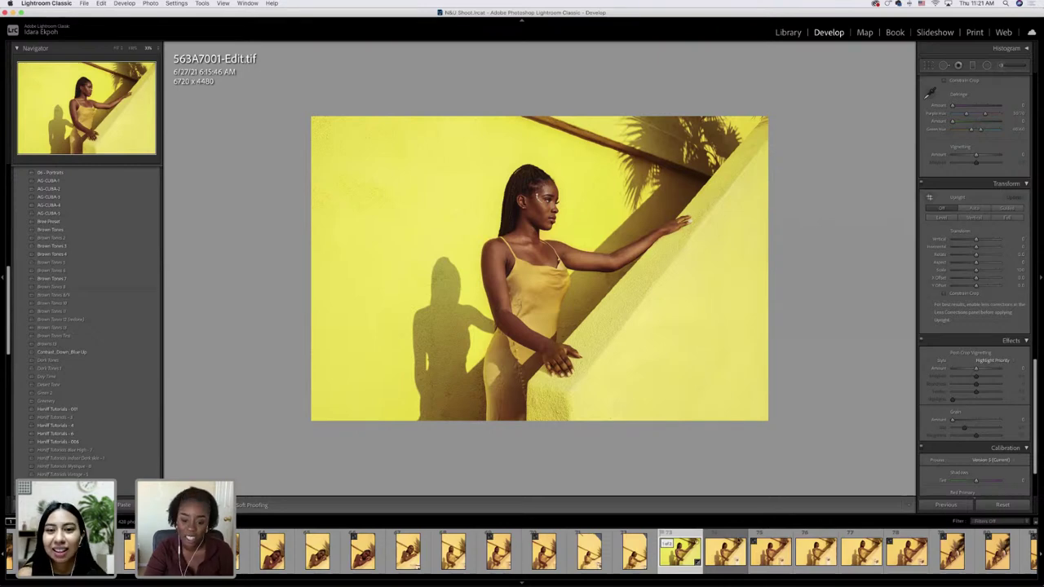
click(723, 553)
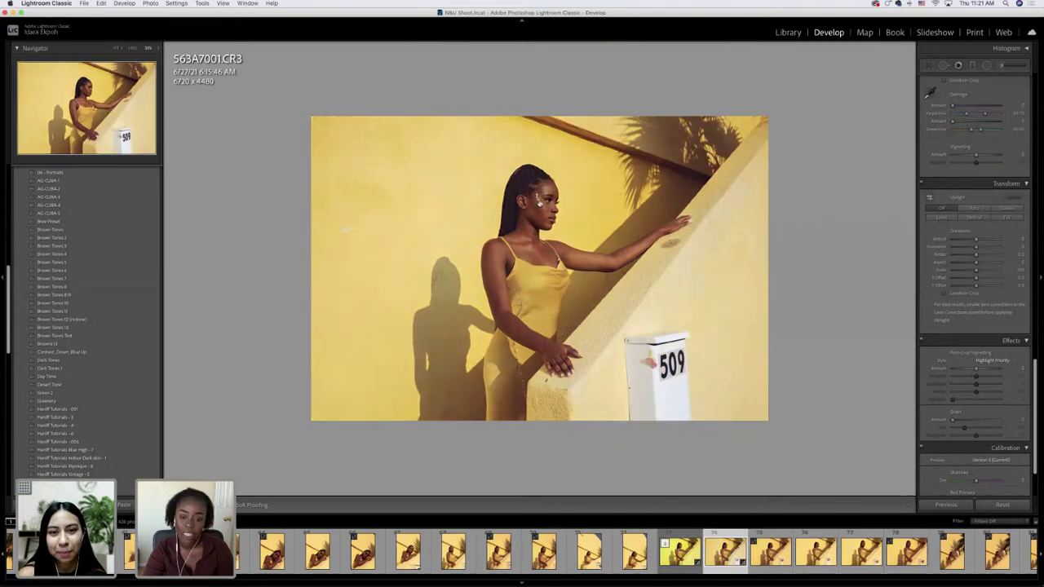
click(679, 552)
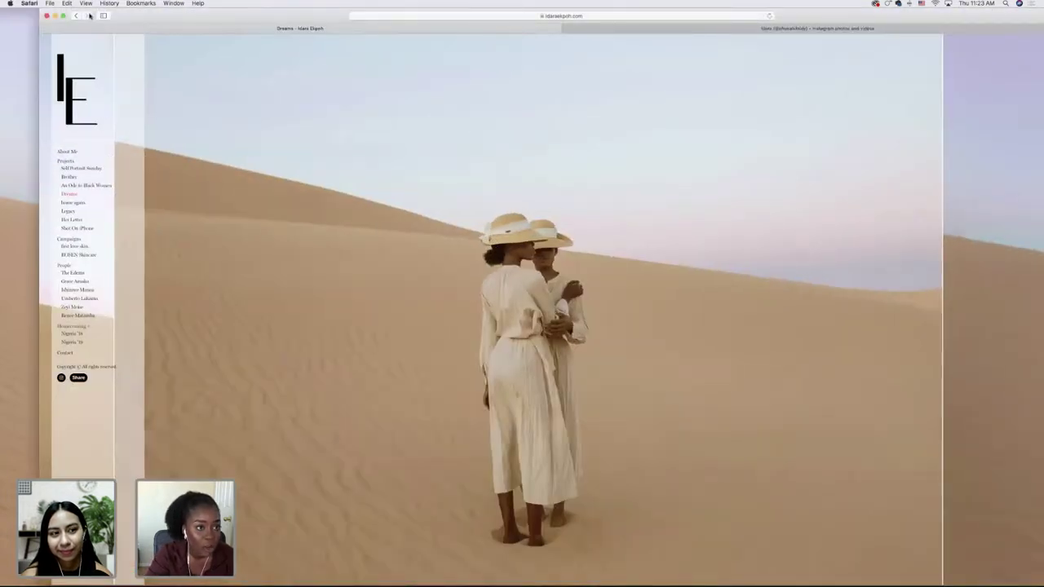
- Dock Safari at the left edge and scroll through the Shot On iPhone portraits
drag(139, 22, 98, 22)
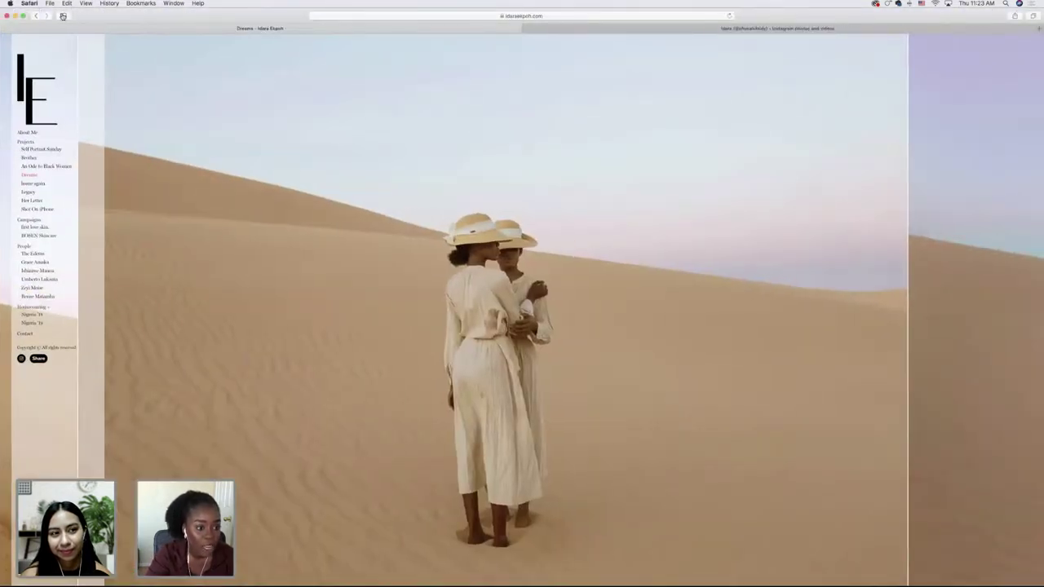
click(37, 209)
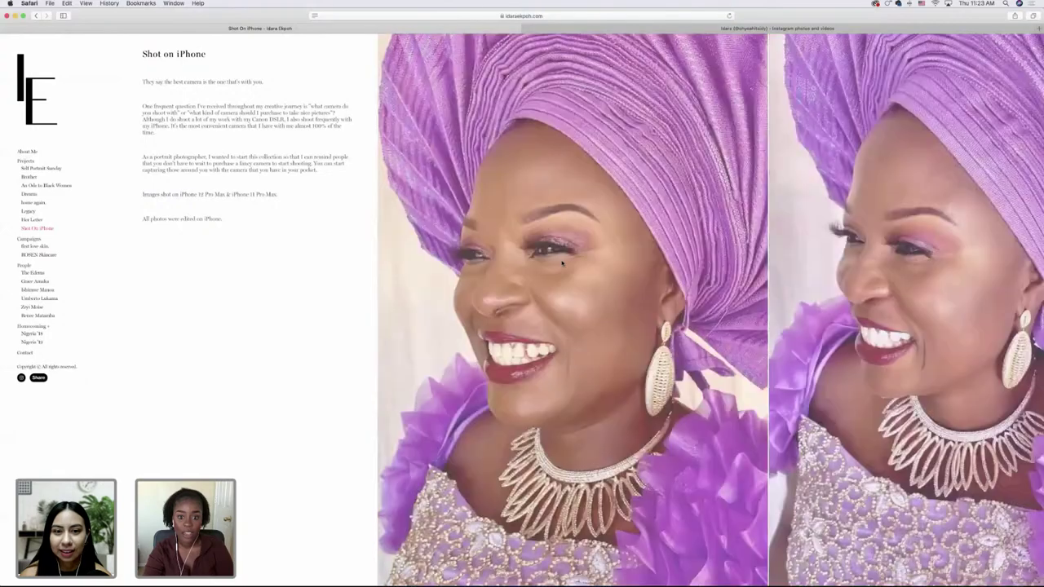
scroll(563, 263, right, 3)
scroll(561, 264, right, 6)
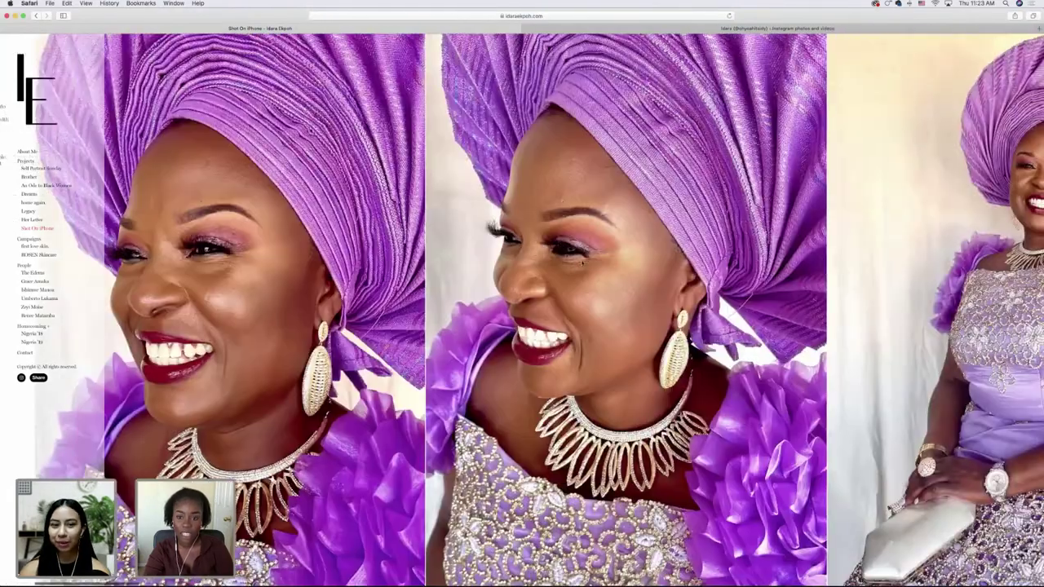
scroll(561, 263, right, 3)
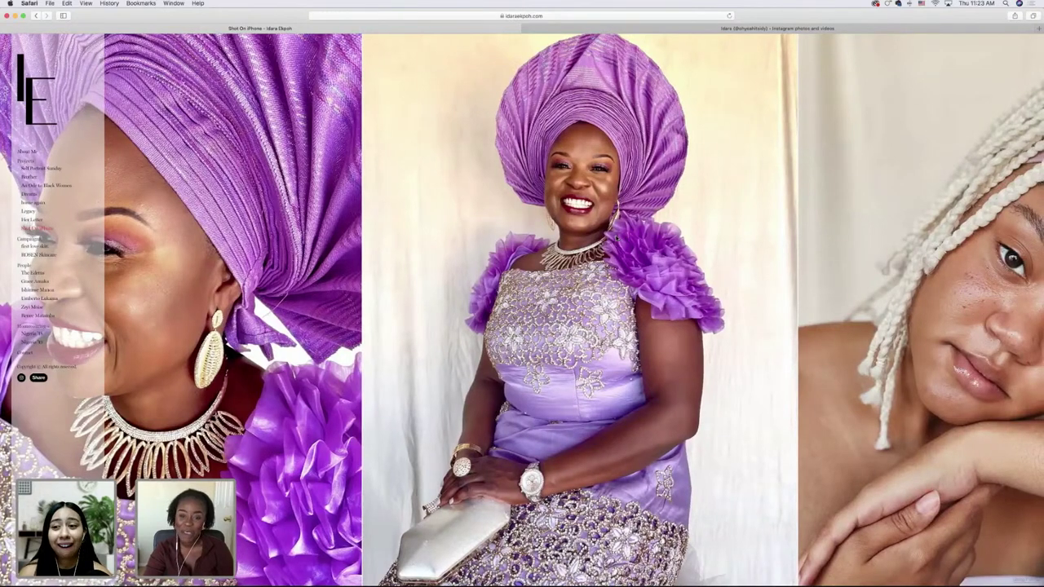
scroll(561, 263, right, 2)
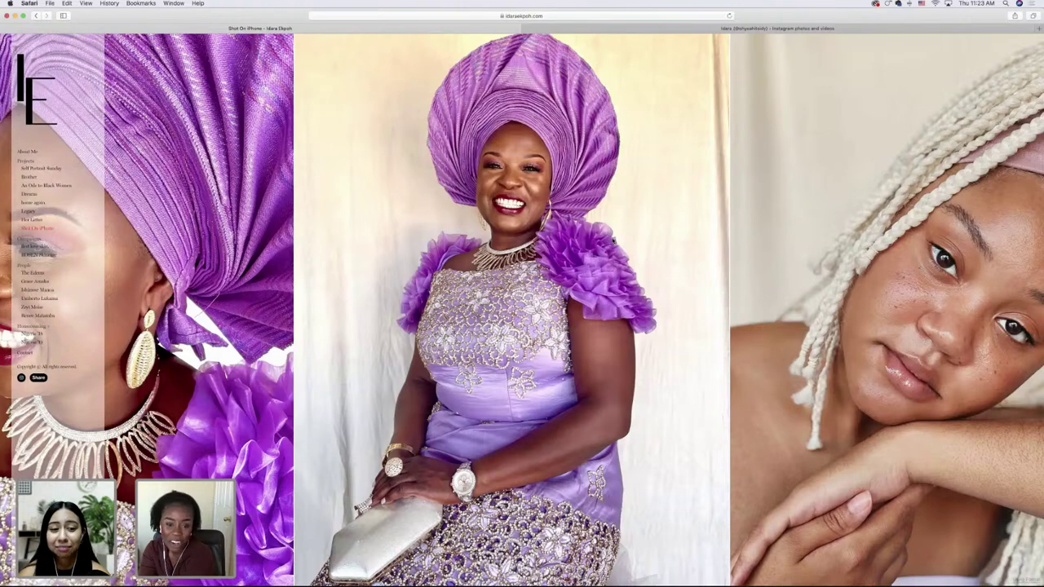
scroll(613, 240, right, 6)
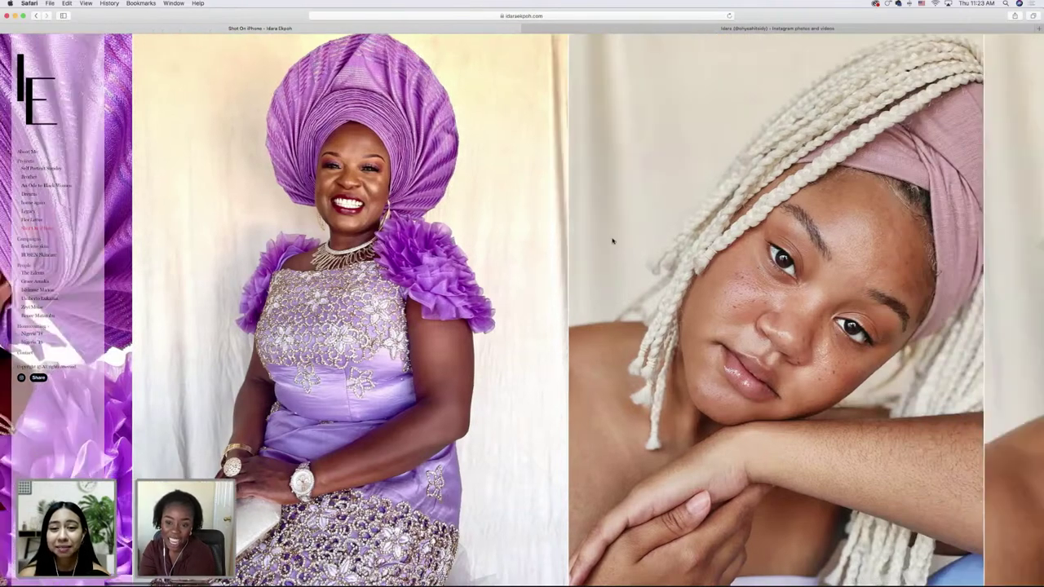
scroll(613, 241, right, 5)
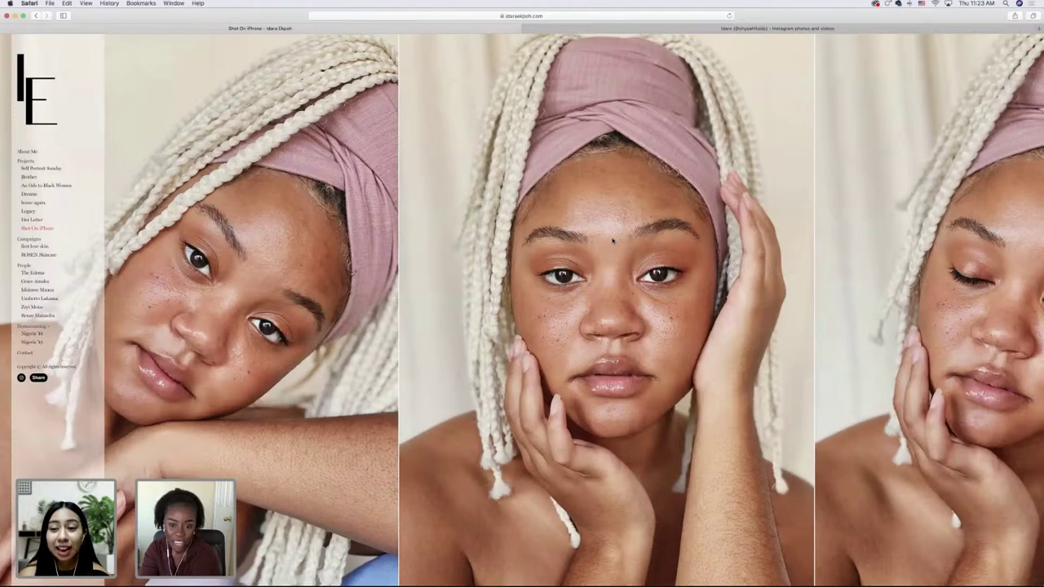
scroll(613, 241, right, 2)
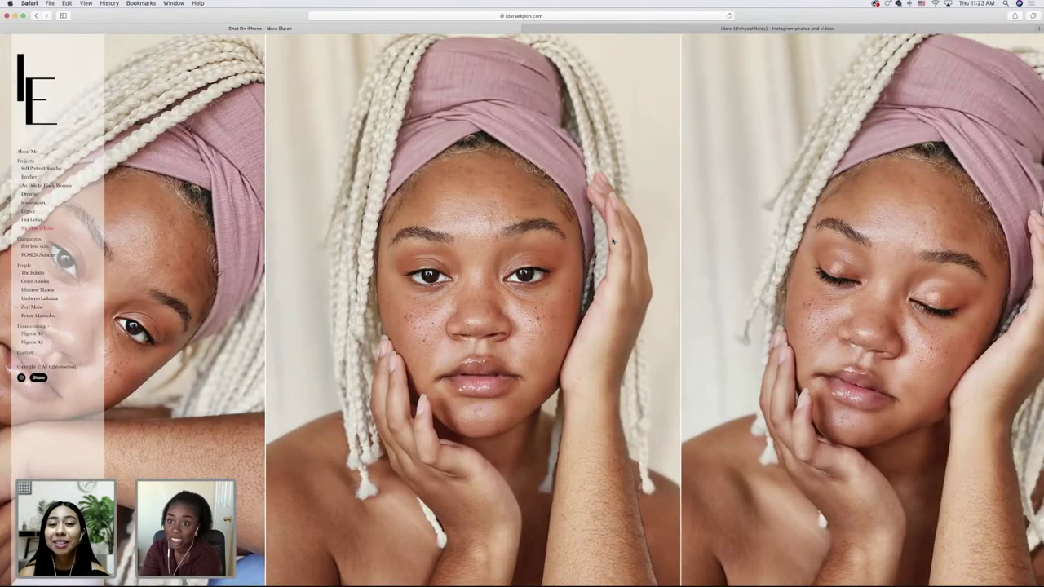
scroll(613, 240, right, 8)
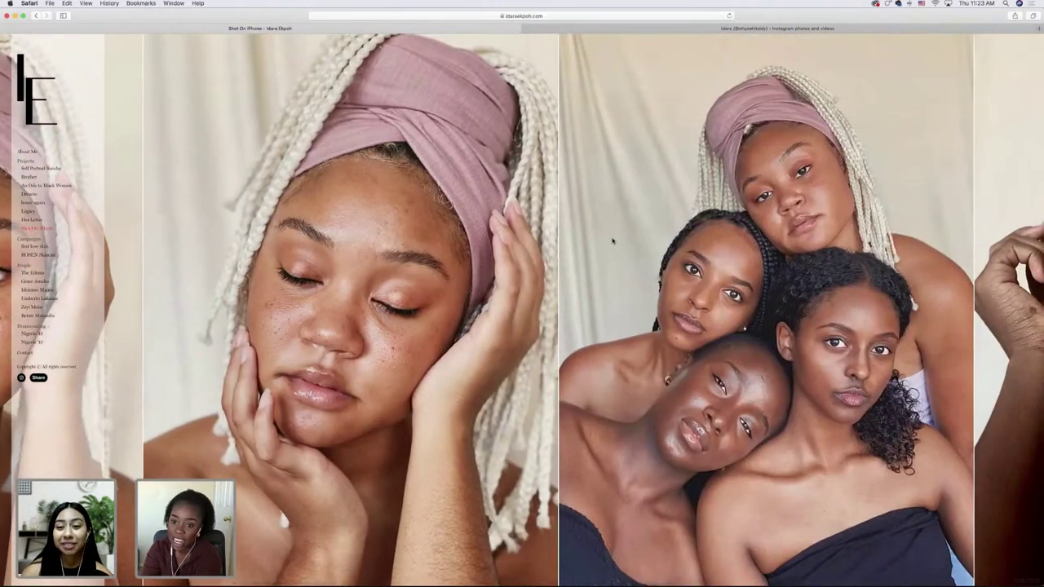
scroll(614, 240, right, 9)
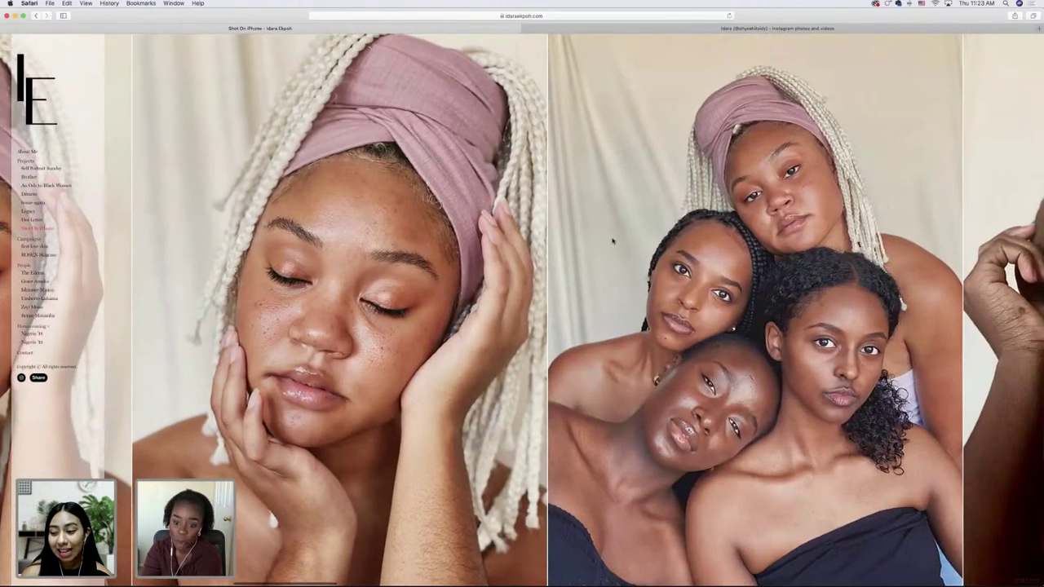
scroll(613, 241, right, 5)
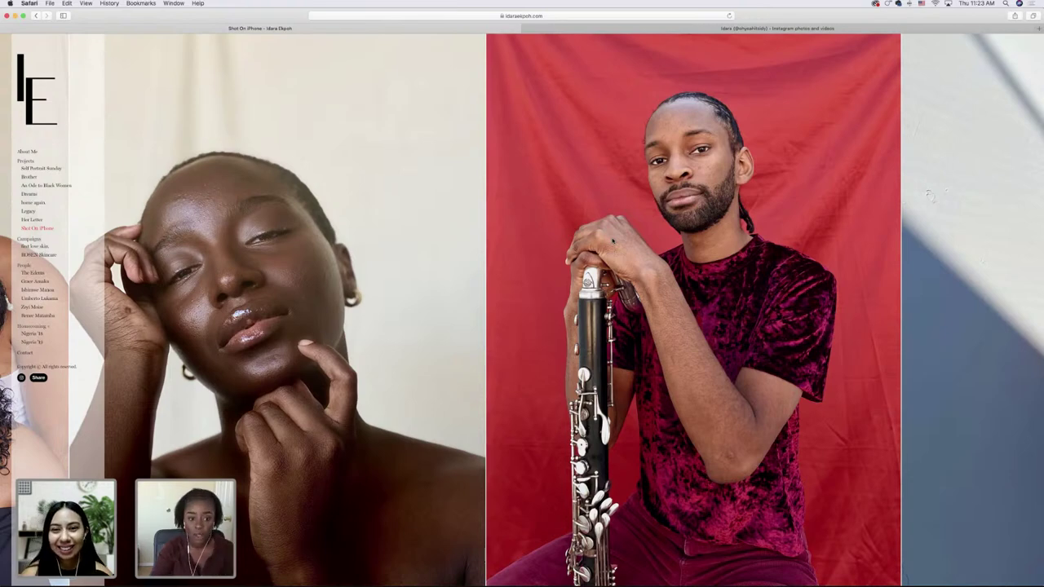
scroll(540, 243, left, 10)
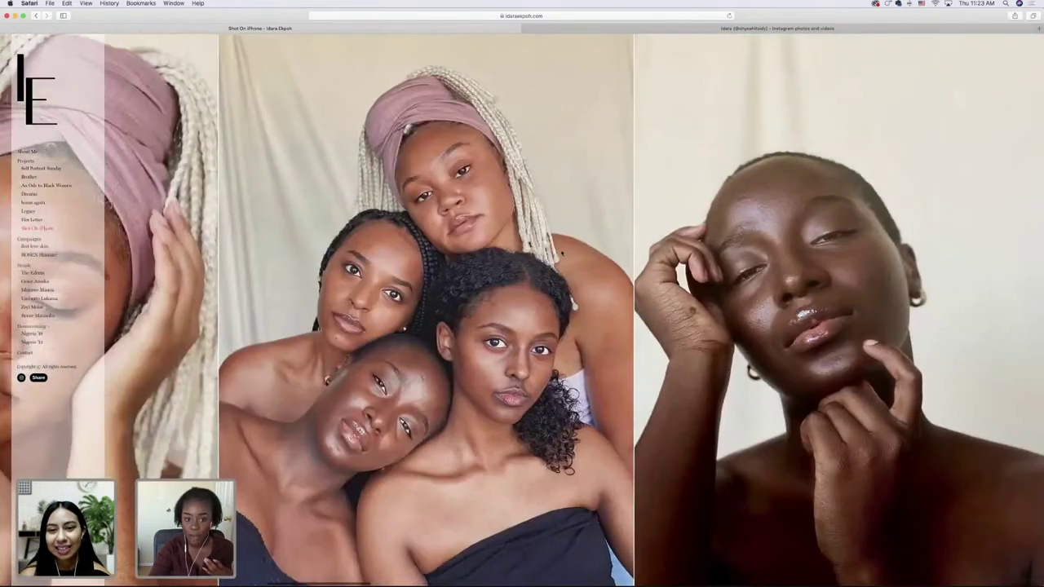
scroll(562, 253, left, 7)
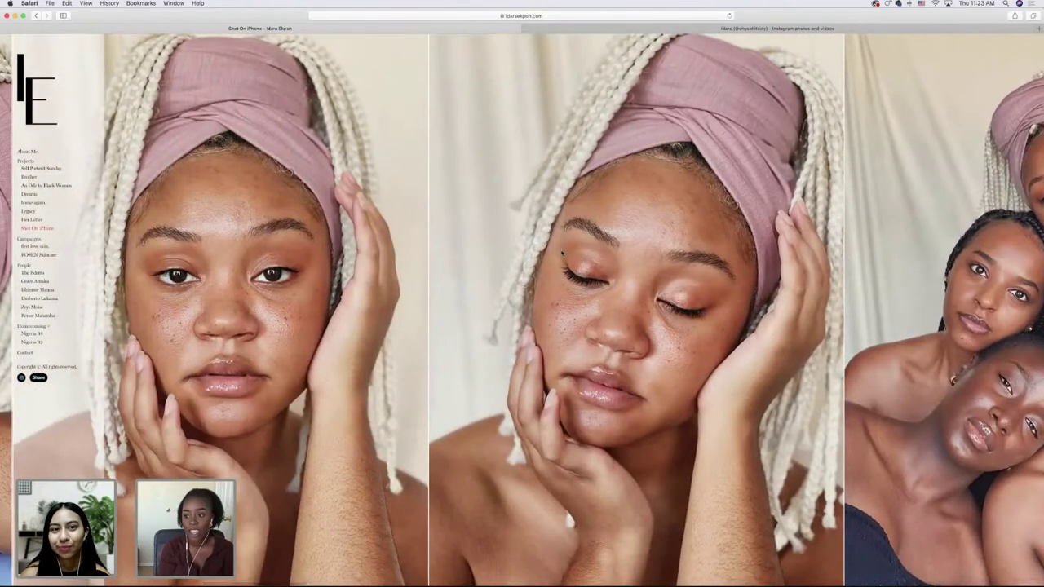